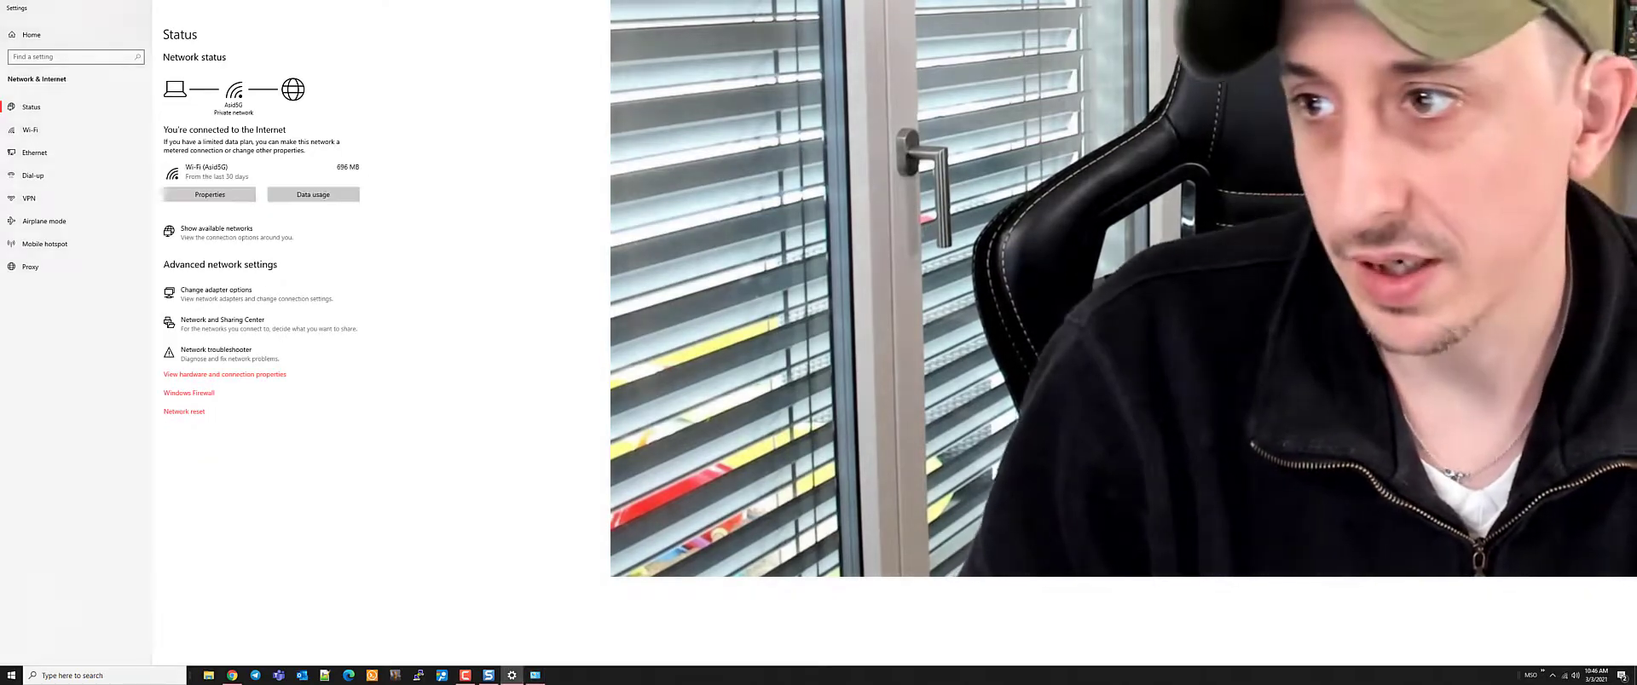
Switch to Chrome, reload the Google results and open Synology's official website
{"action": "key", "text": "alt+F4"}
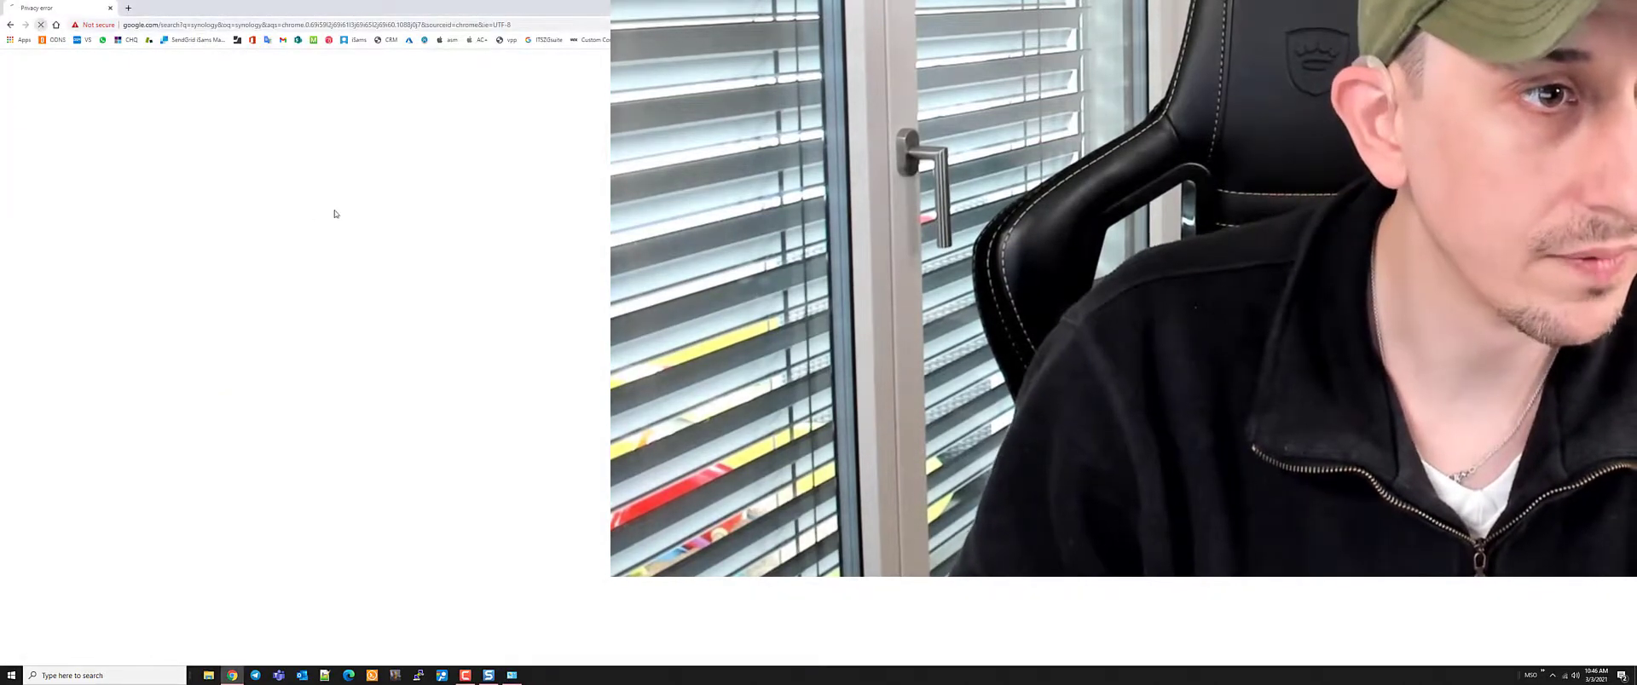
{"action": "key", "text": "ctrl+l"}
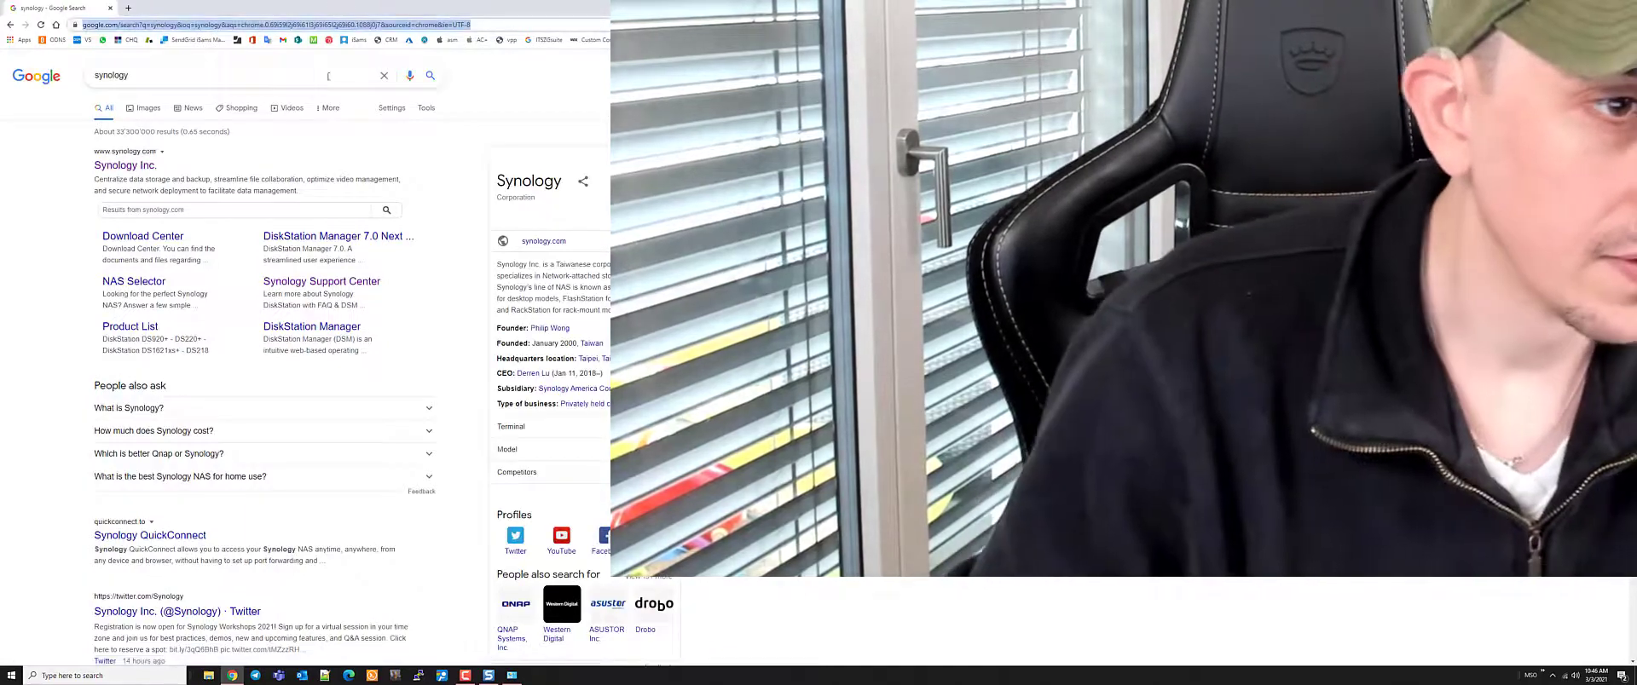
{"action": "key", "text": "Return"}
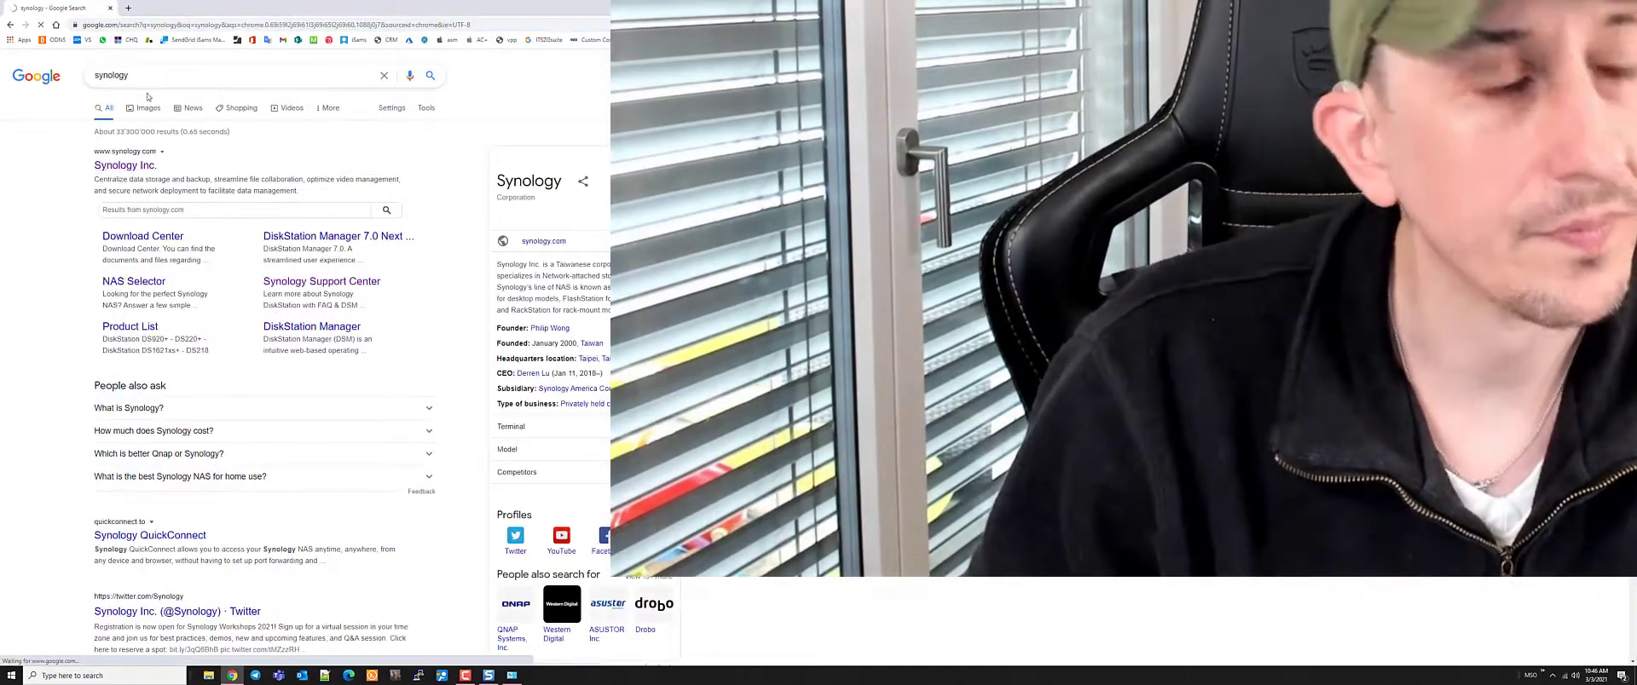
{"action": "left_click", "coordinate": [125, 164]}
Open the RT2600ac router product page from Products > Networking and show its Specs
{"action": "mouse_move", "coordinate": [312, 75]}
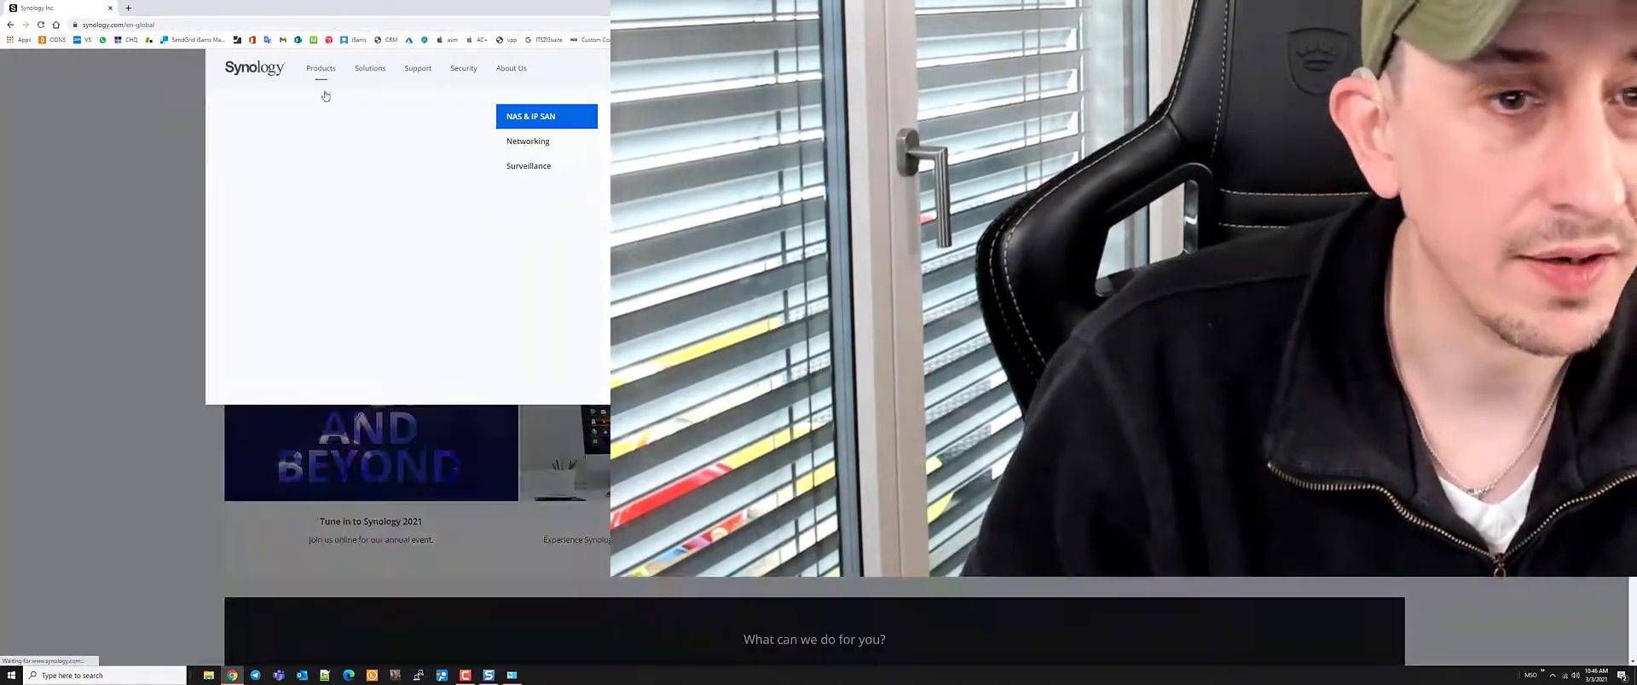
{"action": "left_click", "coordinate": [664, 142]}
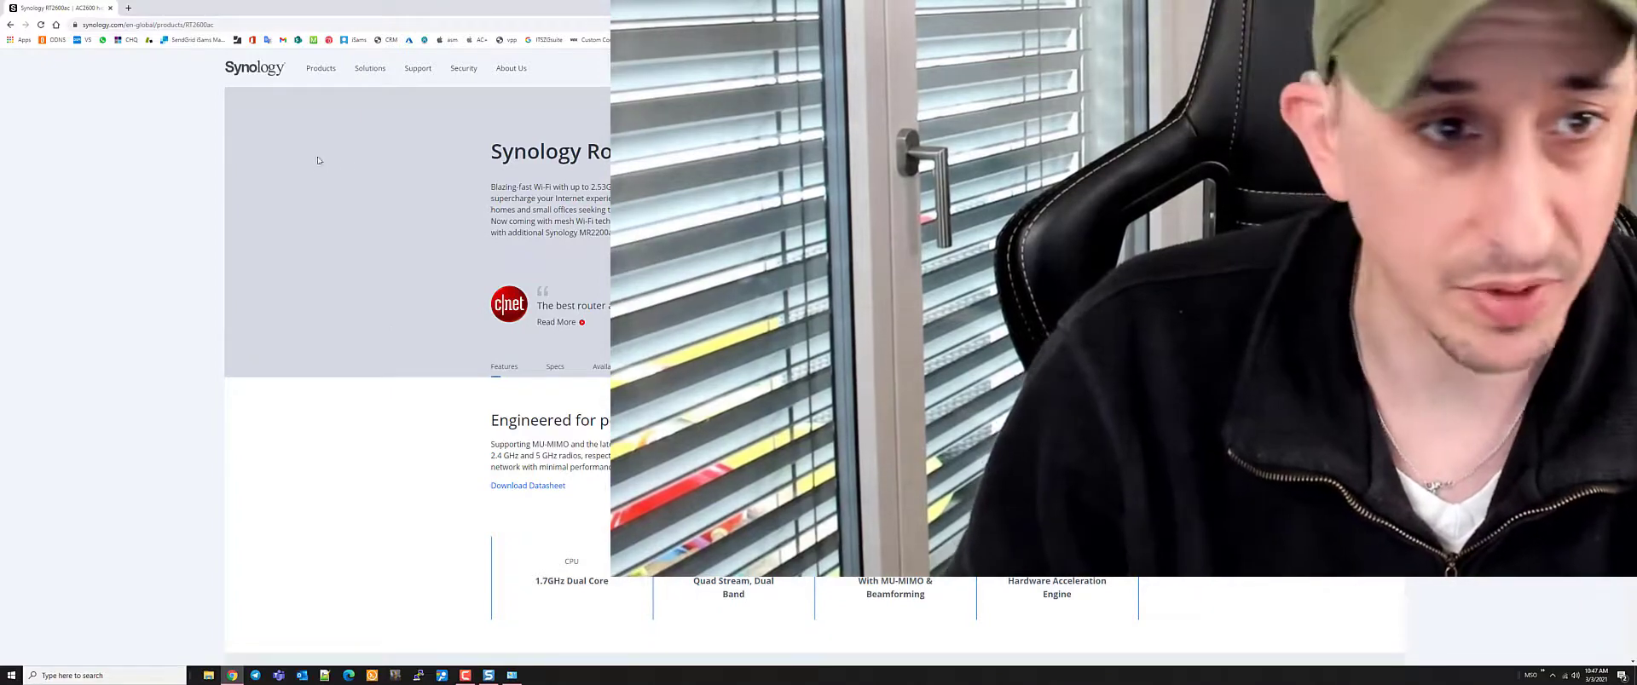
{"action": "scroll", "coordinate": [418, 341], "scroll_direction": "down", "scroll_amount": 5}
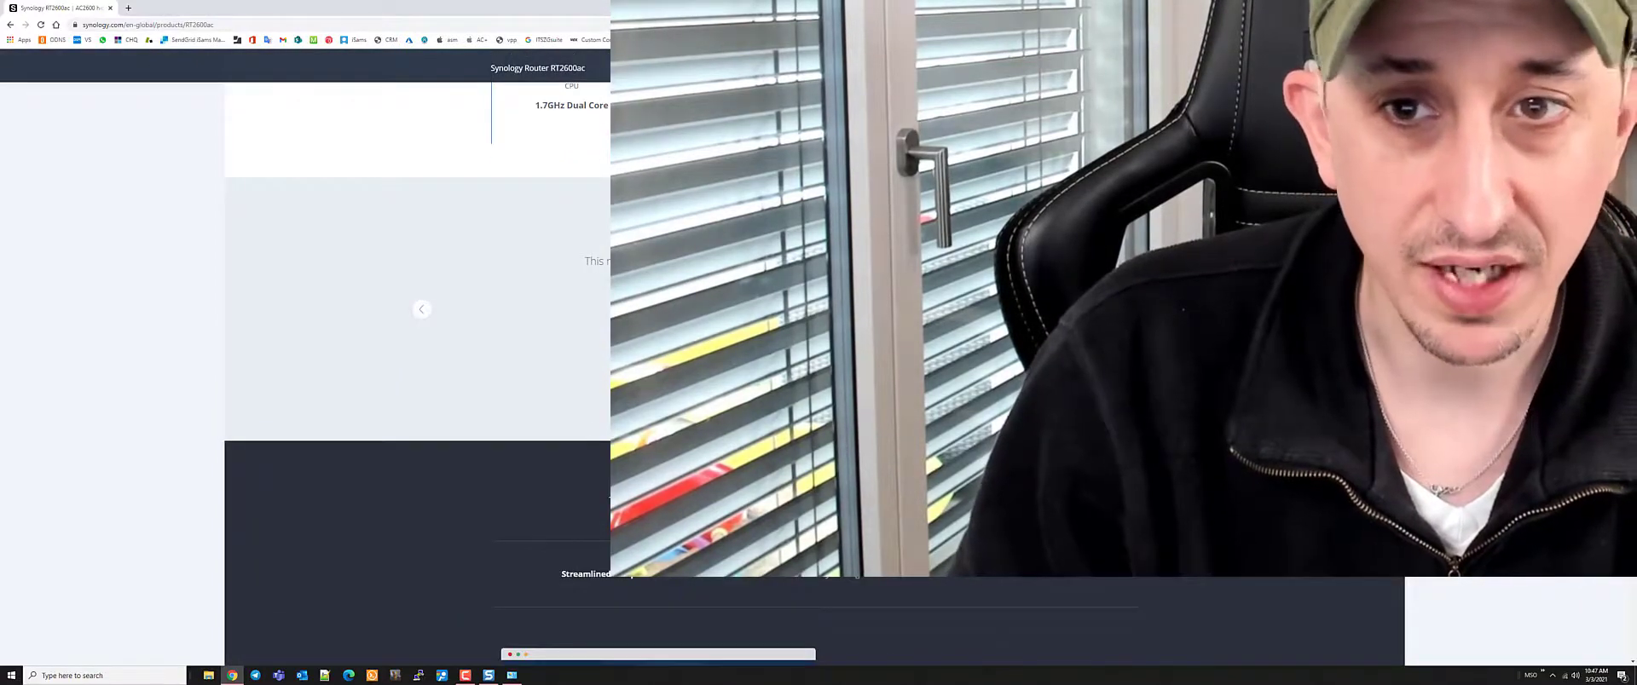
{"action": "scroll", "coordinate": [418, 341], "scroll_direction": "down", "scroll_amount": 5}
{"action": "scroll", "coordinate": [418, 341], "scroll_direction": "up", "scroll_amount": 15}
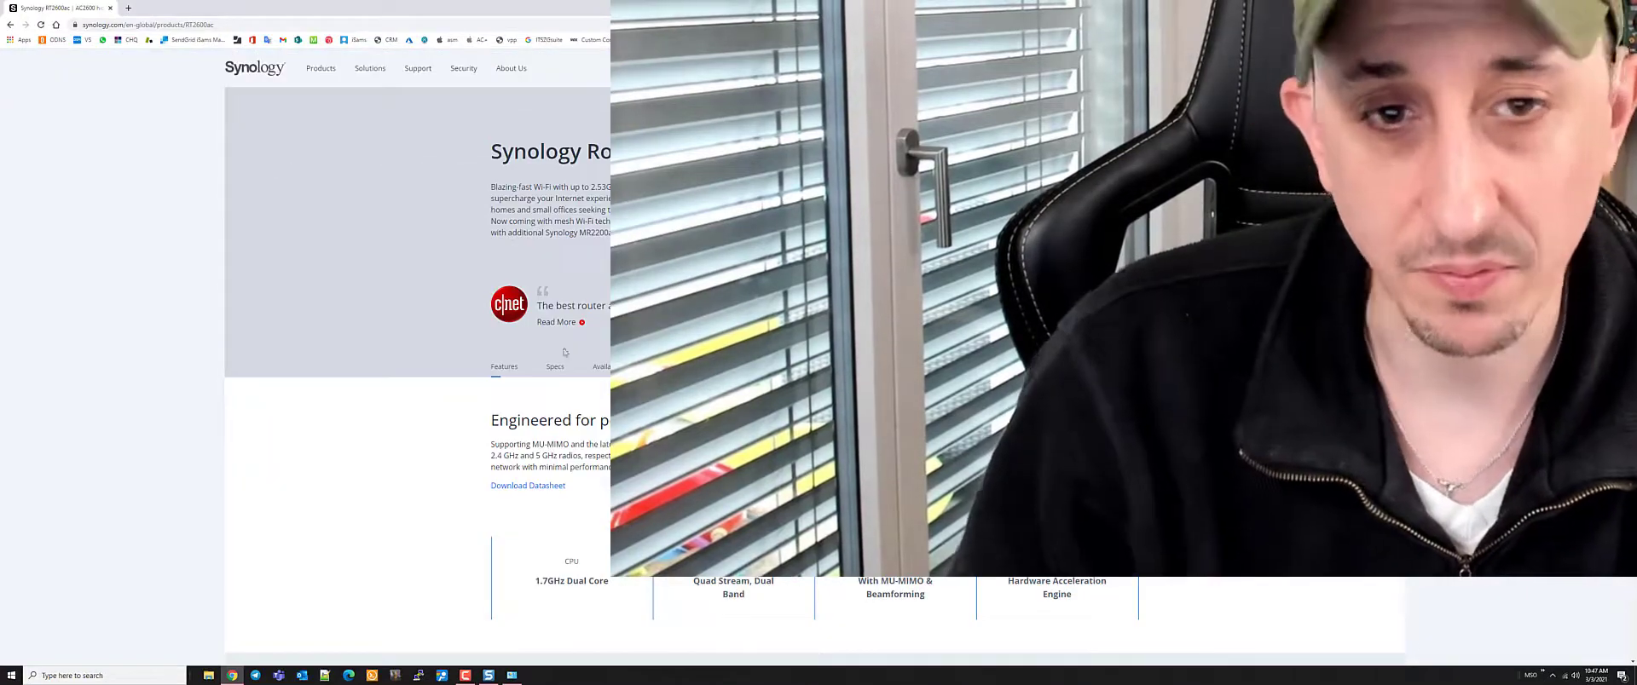
{"action": "left_click", "coordinate": [553, 368]}
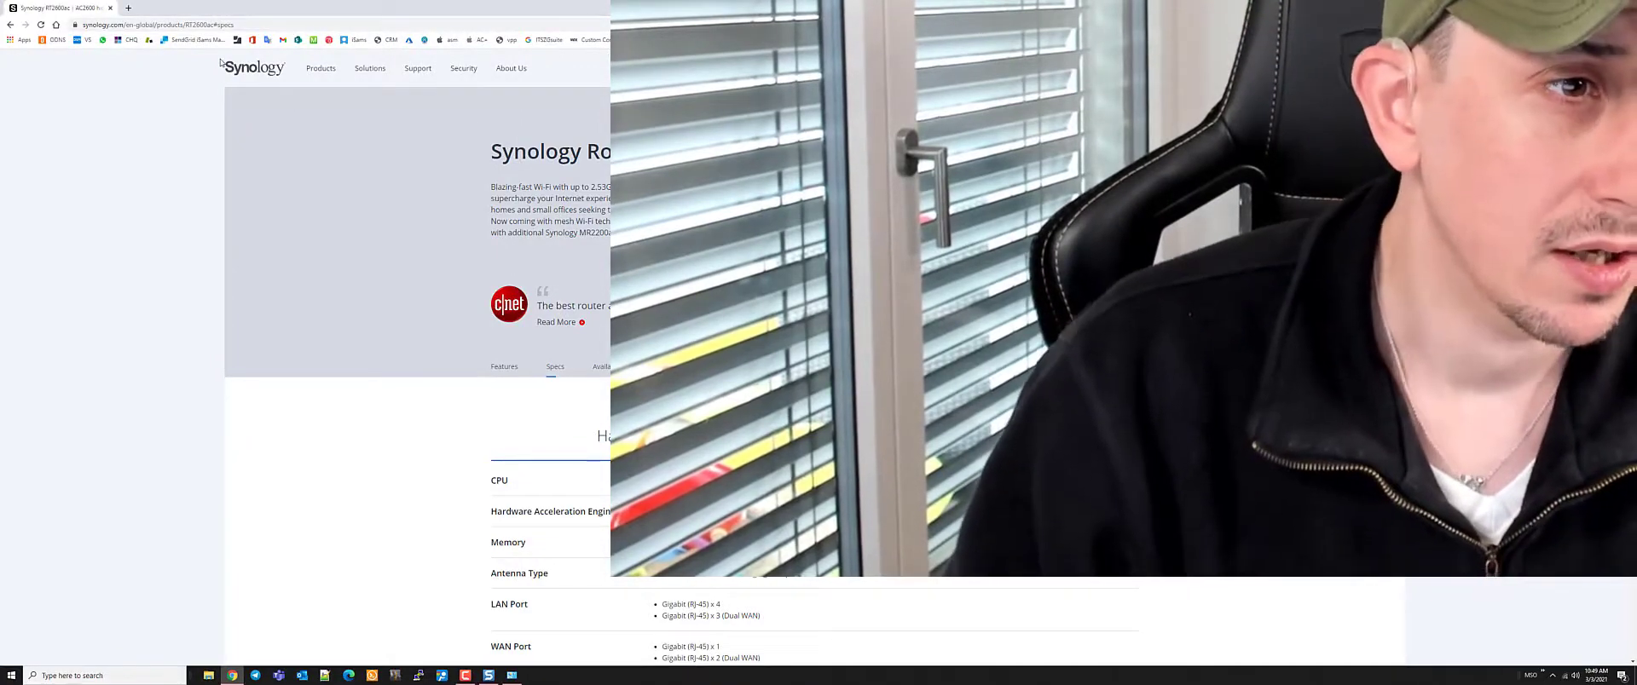
Scroll through the RT2600ac specs table, then switch to the Syno_HIG_RouterRT2600ac.pdf installation guide
{"action": "scroll", "coordinate": [326, 44], "scroll_direction": "down", "scroll_amount": 10}
{"action": "scroll", "coordinate": [433, 25], "scroll_direction": "up", "scroll_amount": 10}
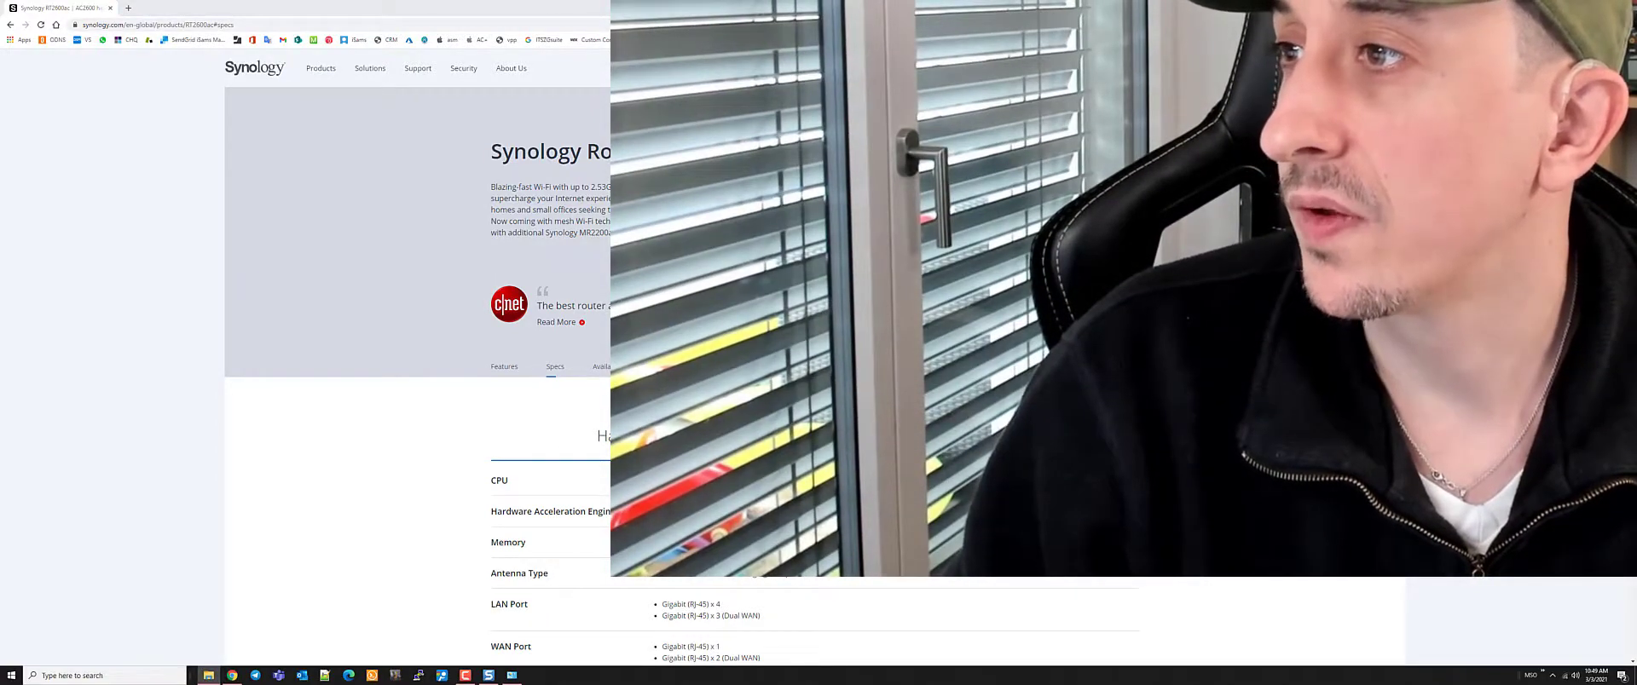
{"action": "key", "text": "alt+Tab"}
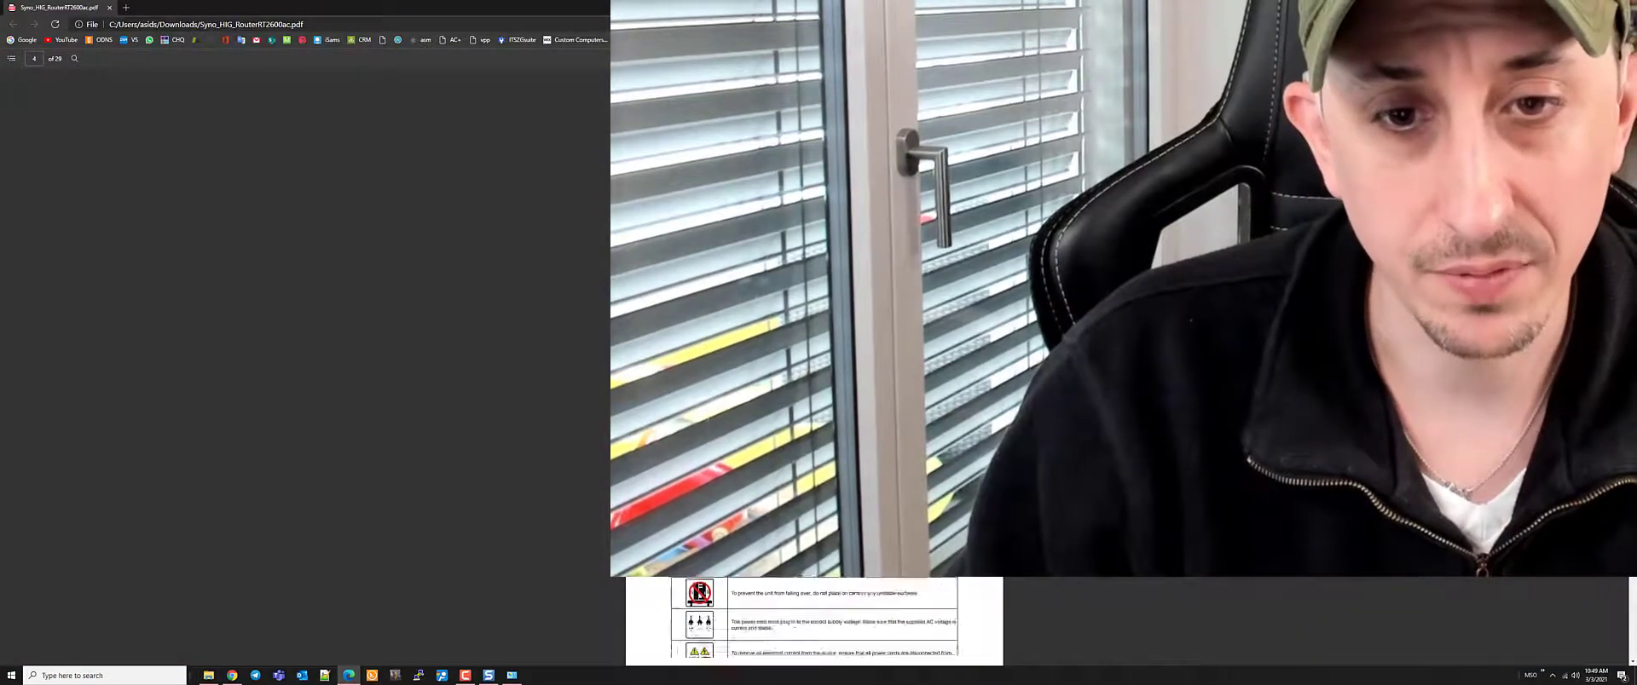
Scroll the PDF to page 4's 'RT2600ac at a Glance' parts table, then switch back
{"action": "scroll", "coordinate": [597, 367], "scroll_direction": "down", "scroll_amount": 5}
{"action": "scroll", "coordinate": [426, 366], "scroll_direction": "down", "scroll_amount": 5}
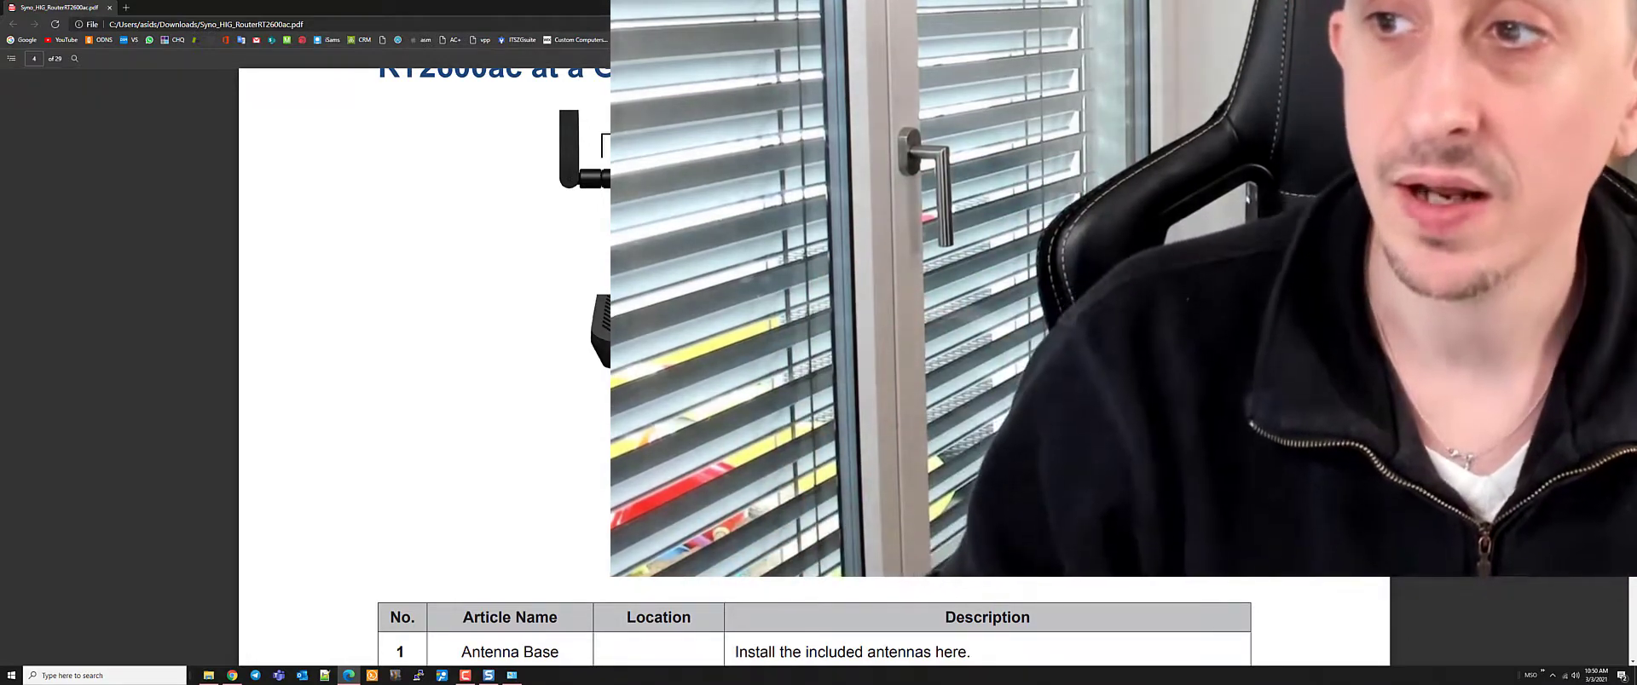
{"action": "key", "text": "alt+Tab"}
Clear the desktop, check the Ethernet connection status, and close the loading browser window
{"action": "key", "text": "super+d"}
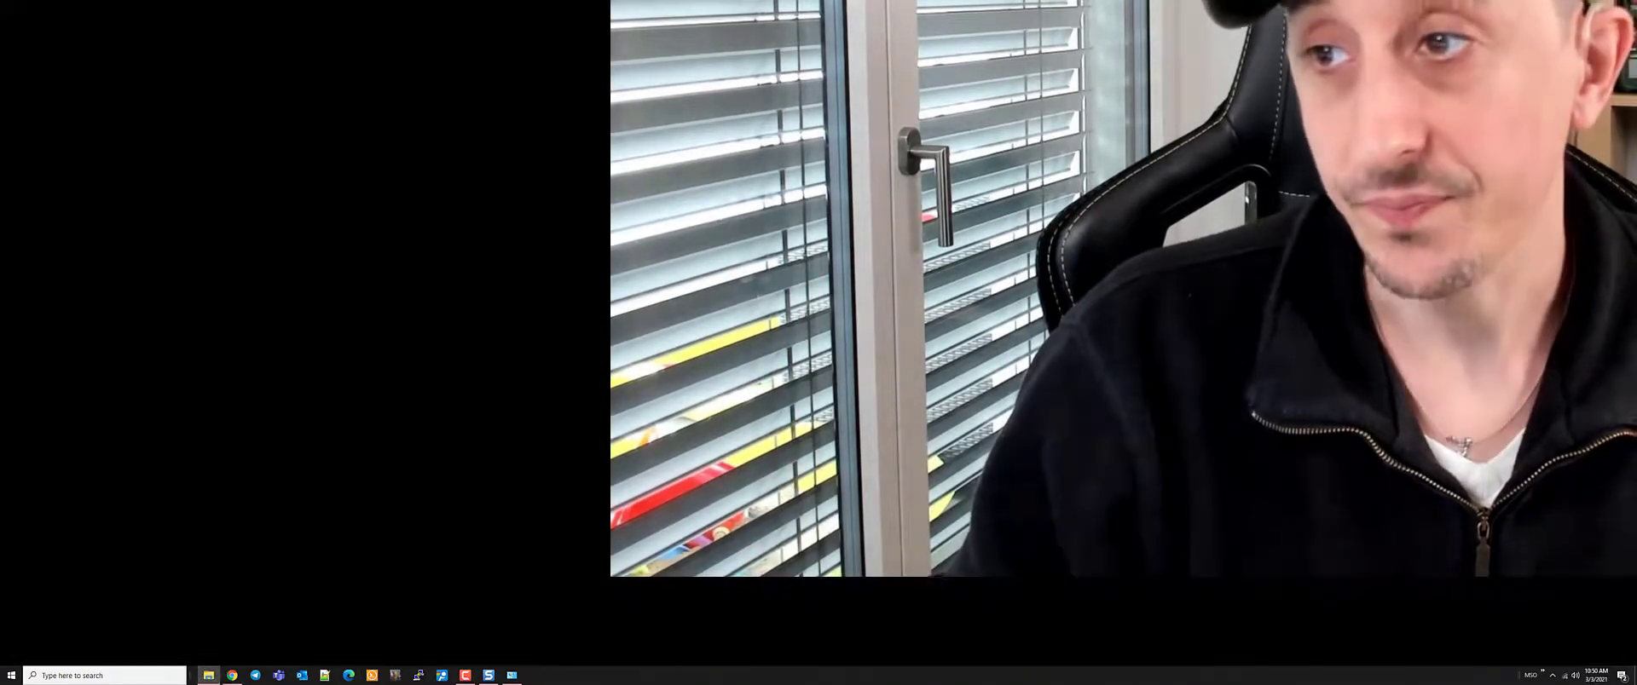
{"action": "left_click", "coordinate": [1564, 675]}
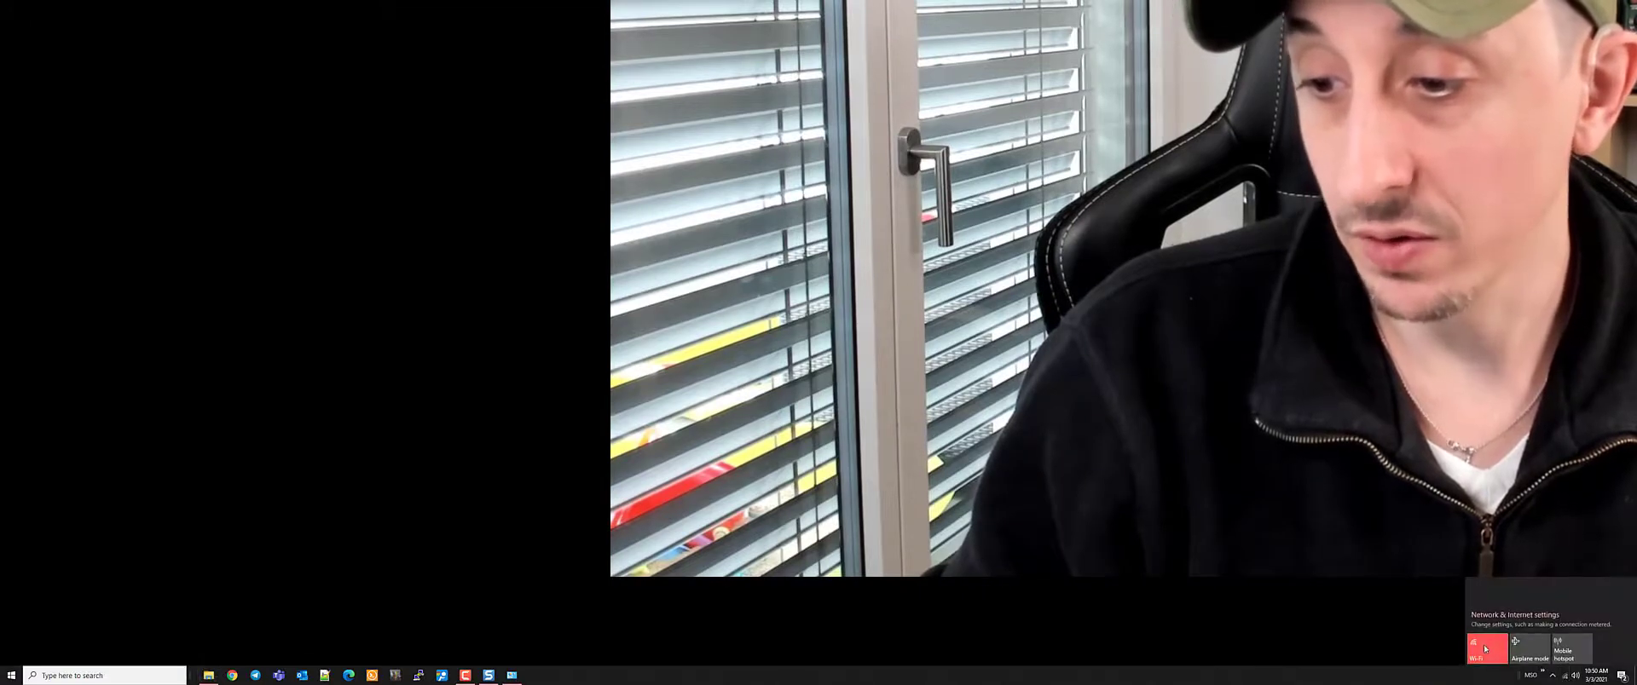
{"action": "left_click", "coordinate": [1542, 672]}
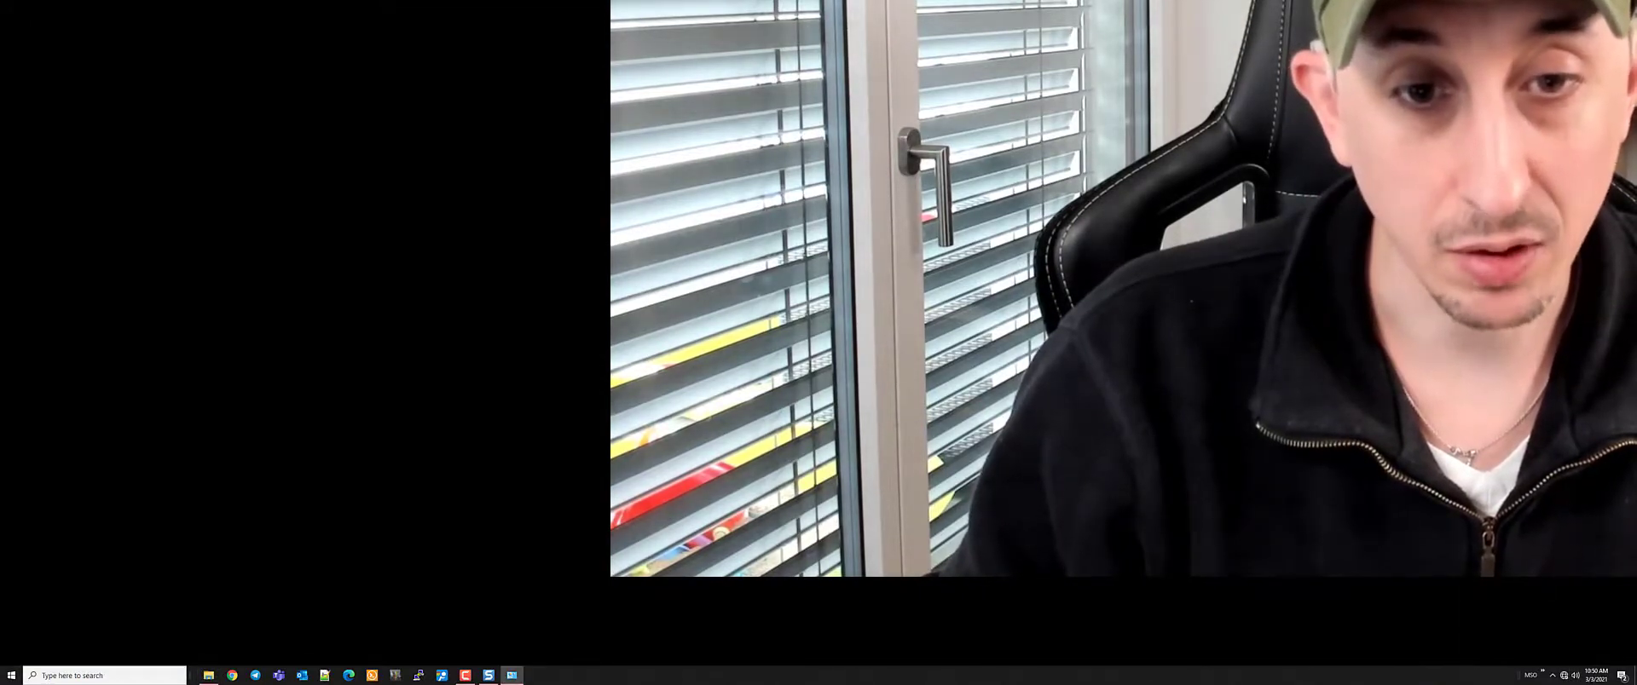
{"action": "key", "text": "super+e"}
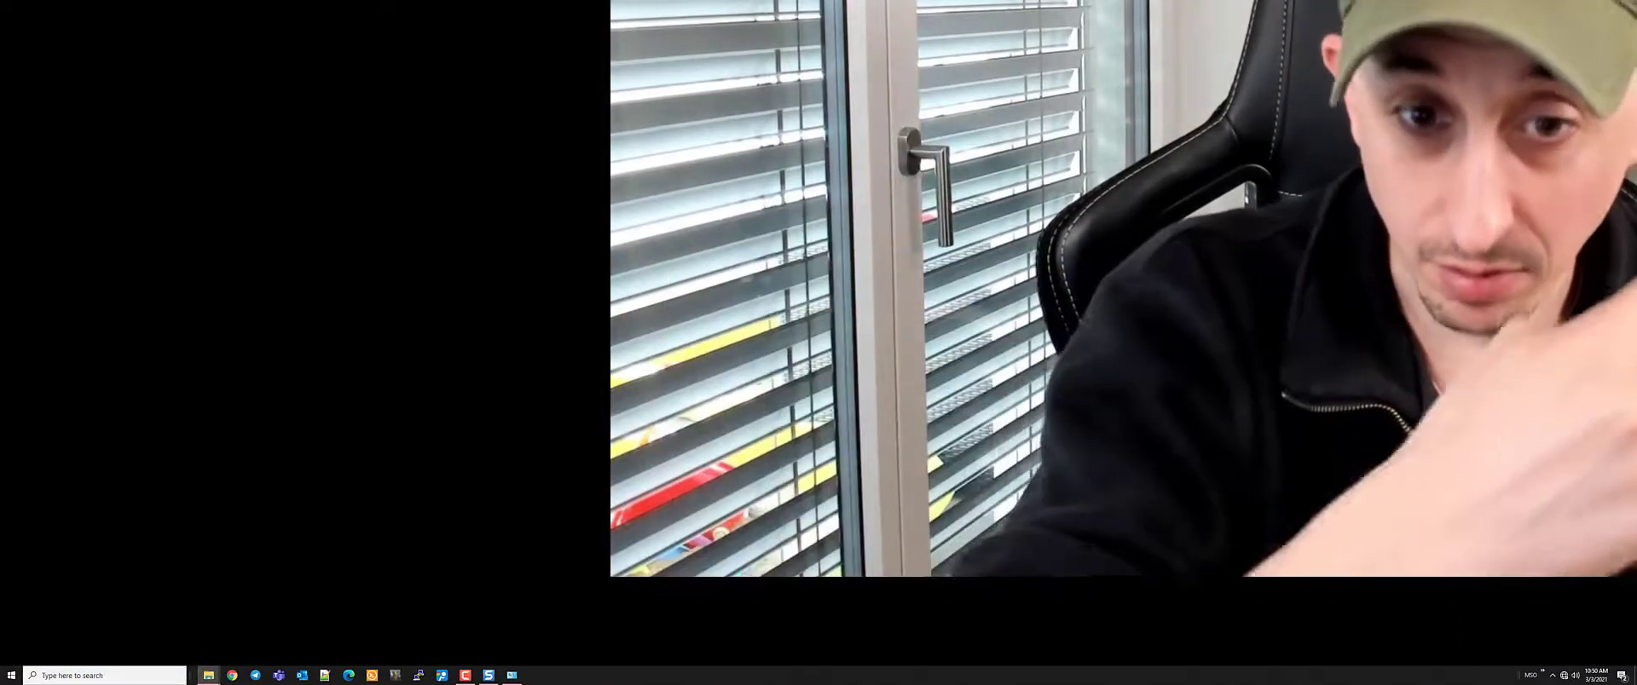
{"action": "key", "text": "alt+Tab"}
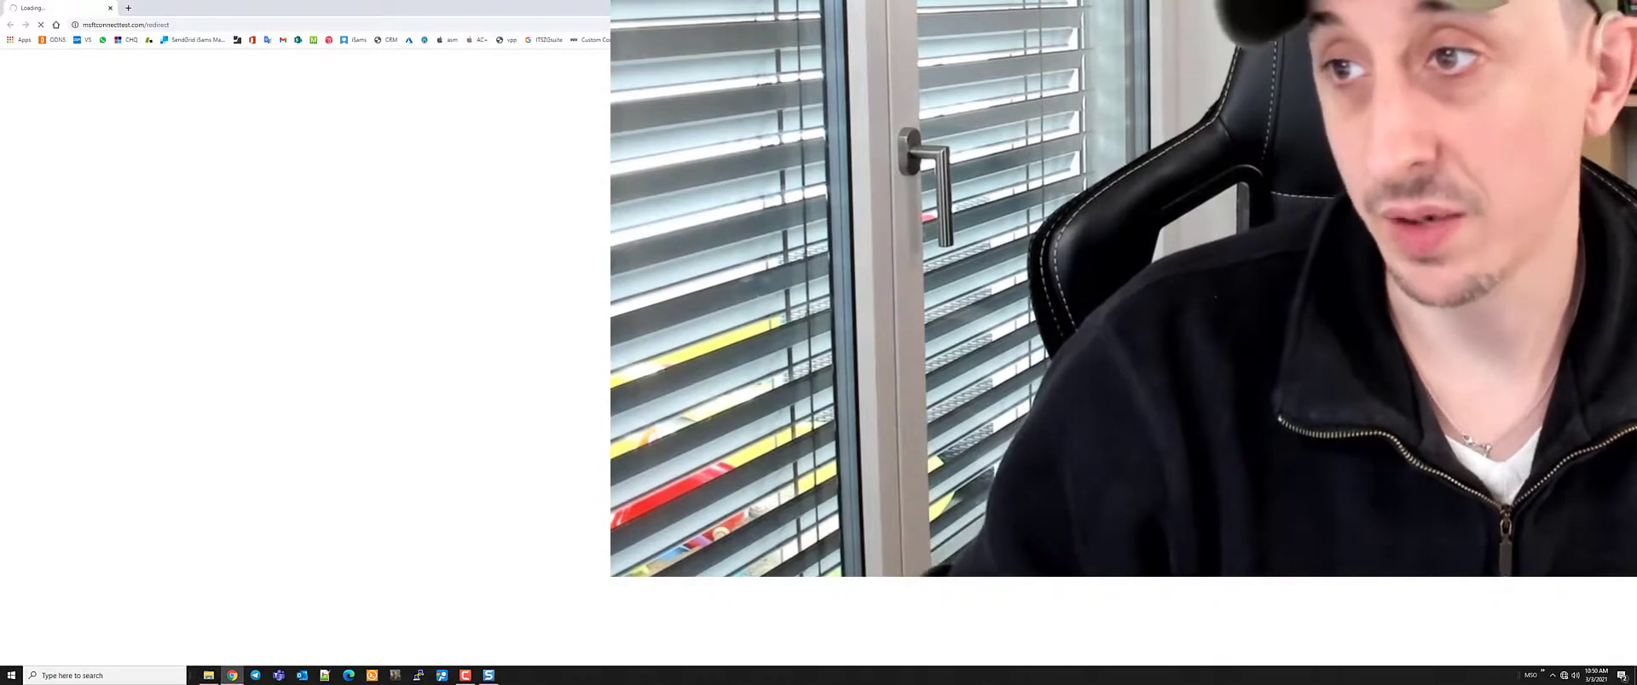
{"action": "key", "text": "alt+F4"}
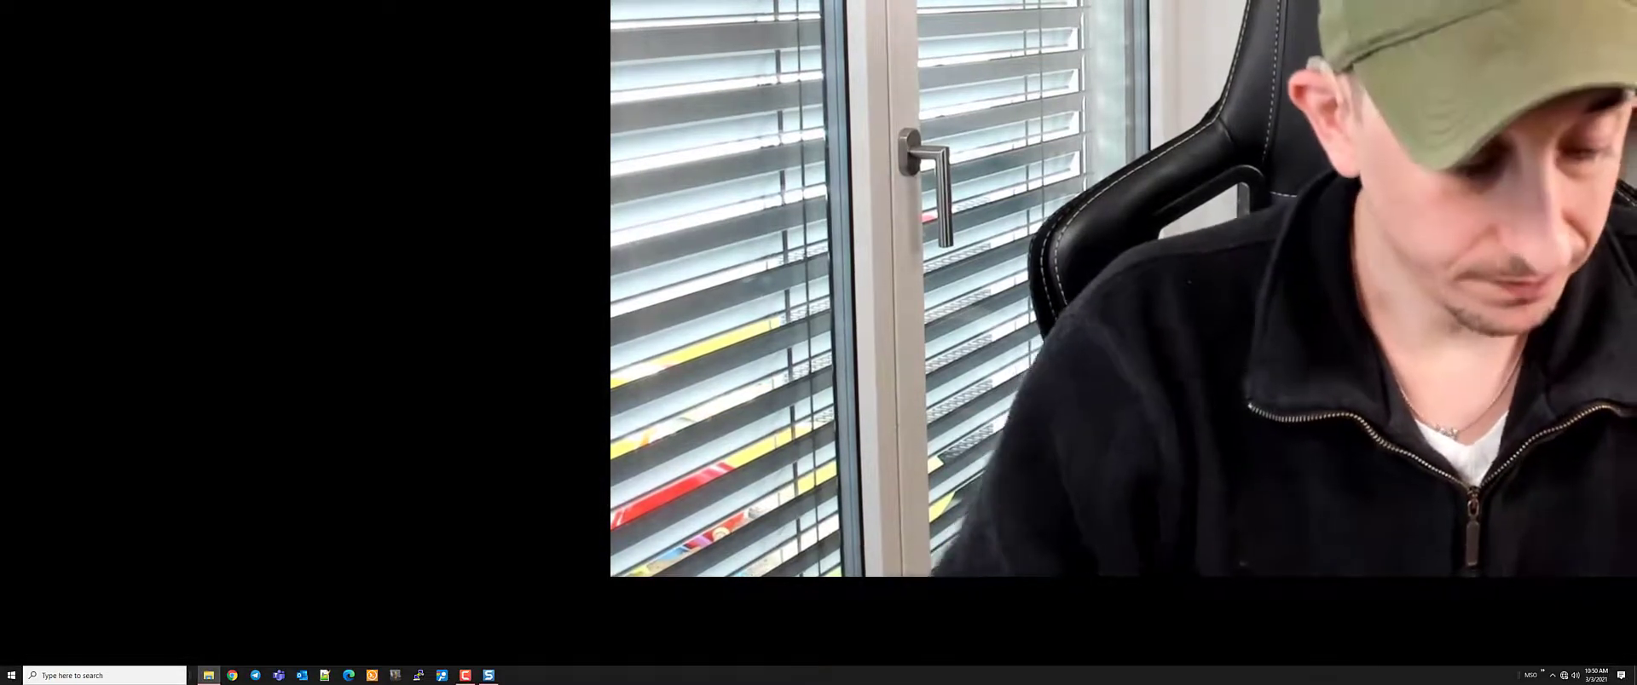
Launch Synology Assistant via a 'synol' search, then open Network & Internet settings
{"action": "key", "text": "super"}
{"action": "type", "text": "synol"}
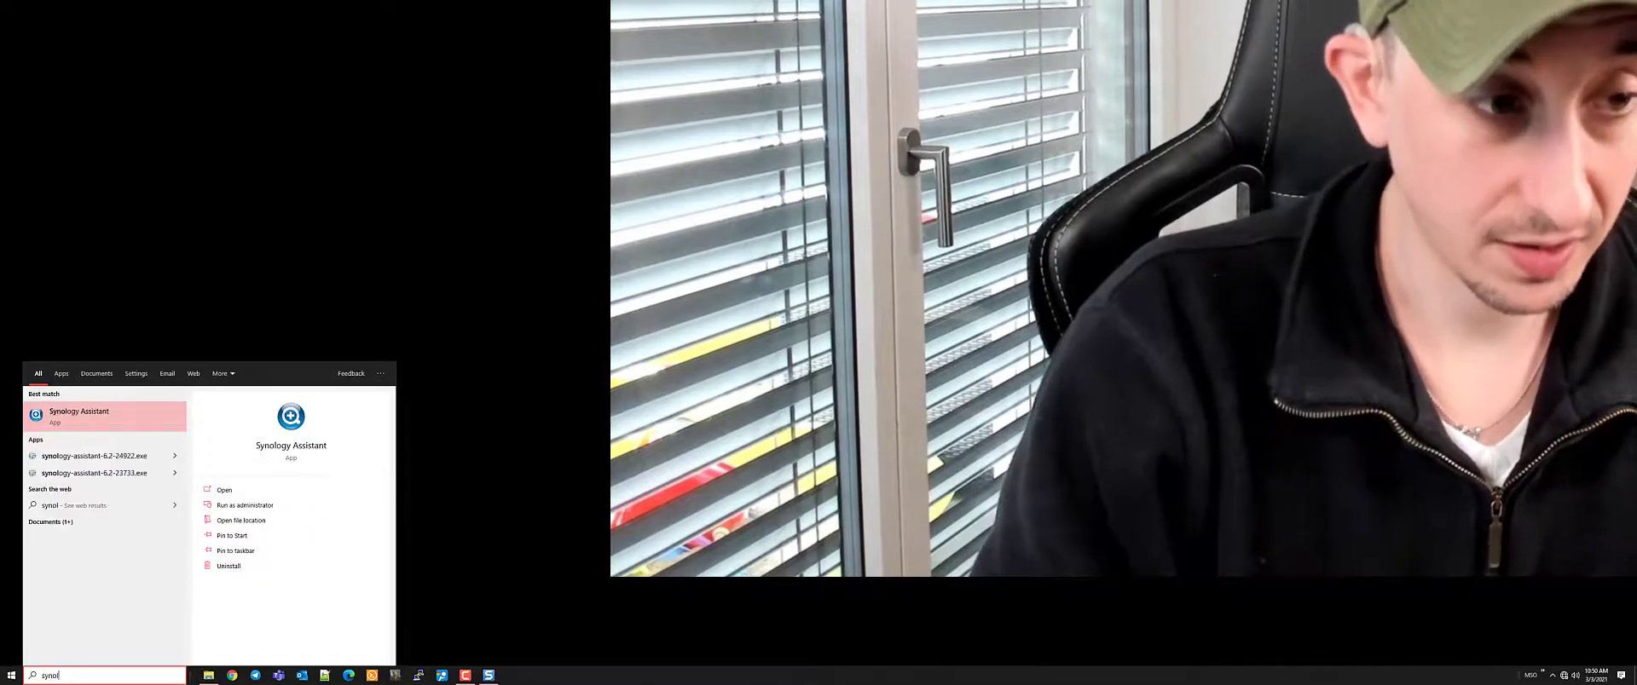
{"action": "key", "text": "Return"}
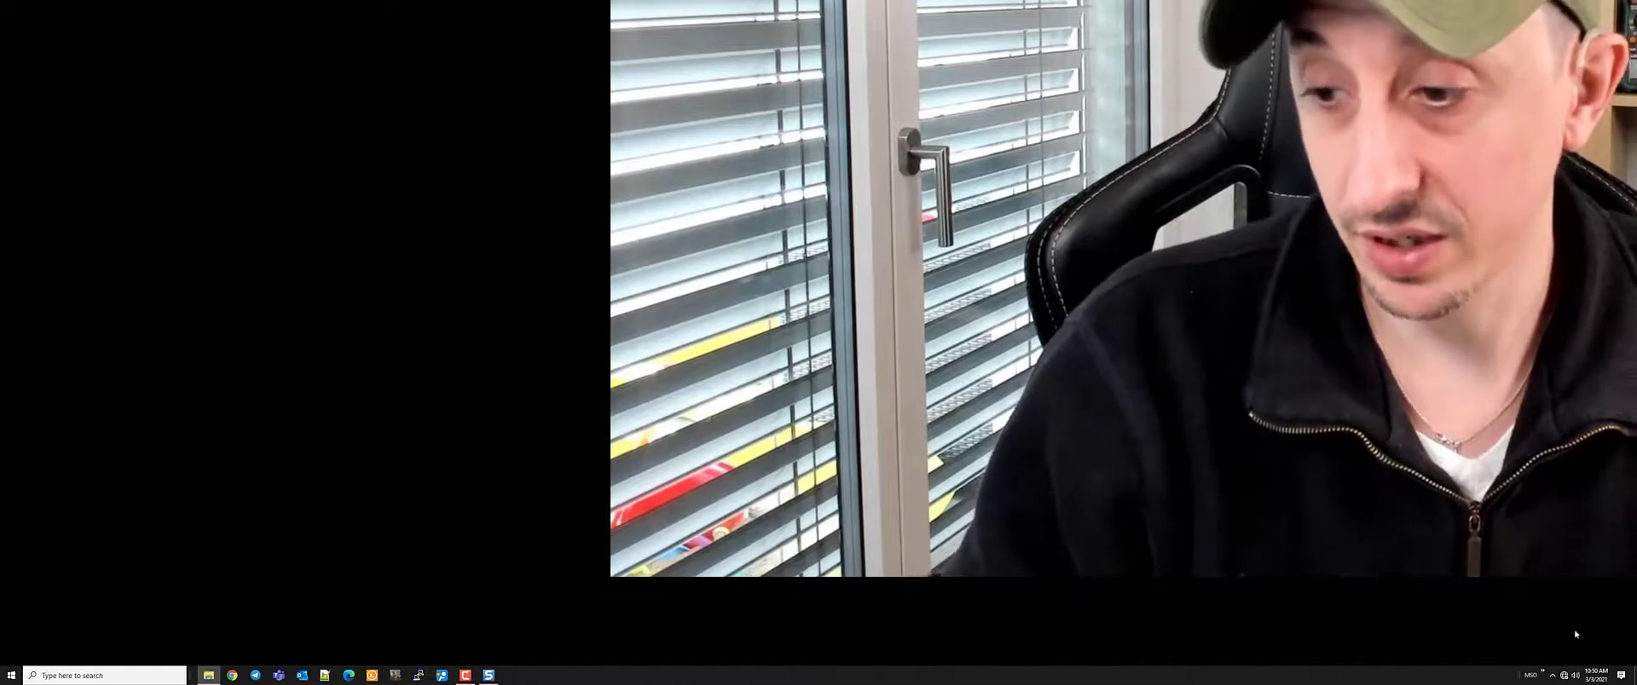
{"action": "right_click", "coordinate": [1563, 673]}
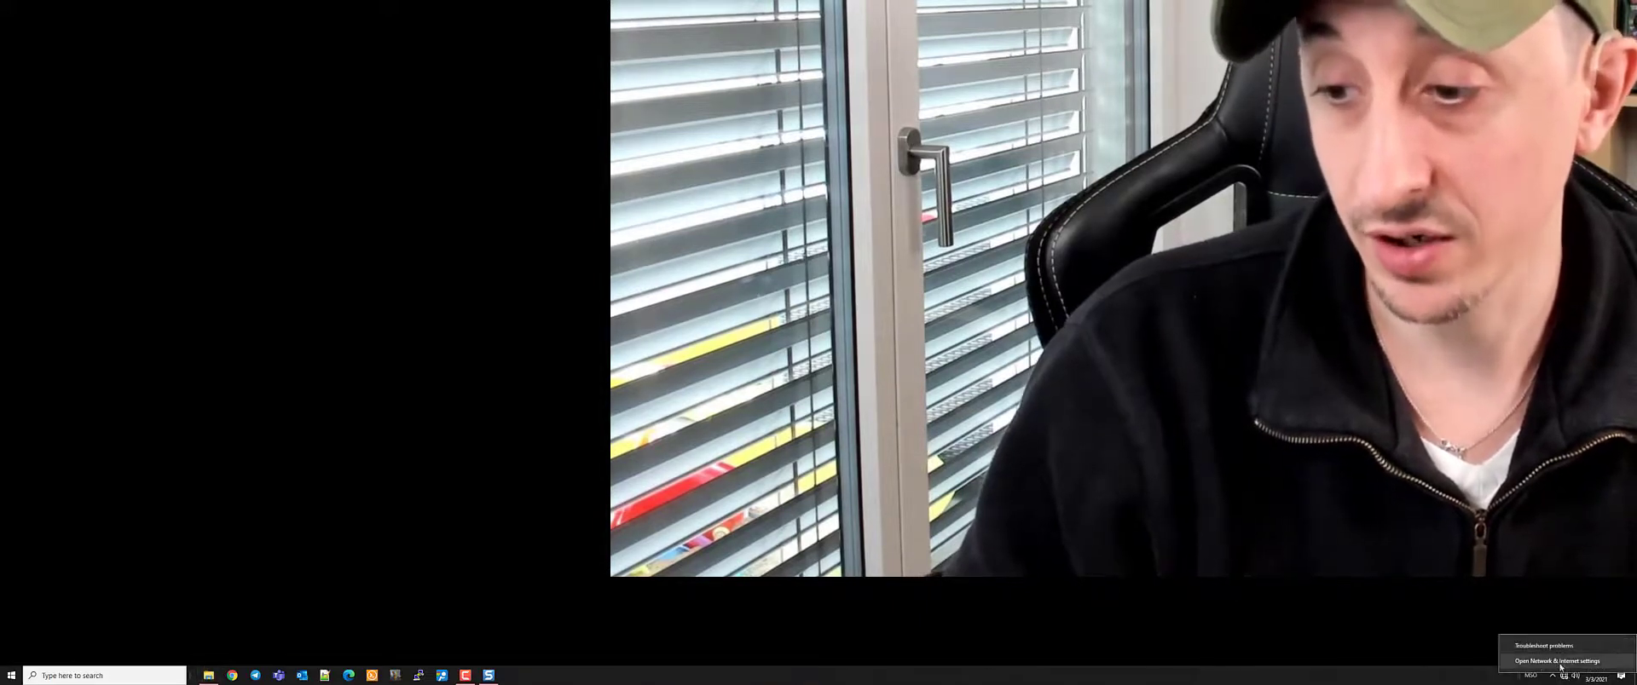
{"action": "left_click", "coordinate": [1558, 662]}
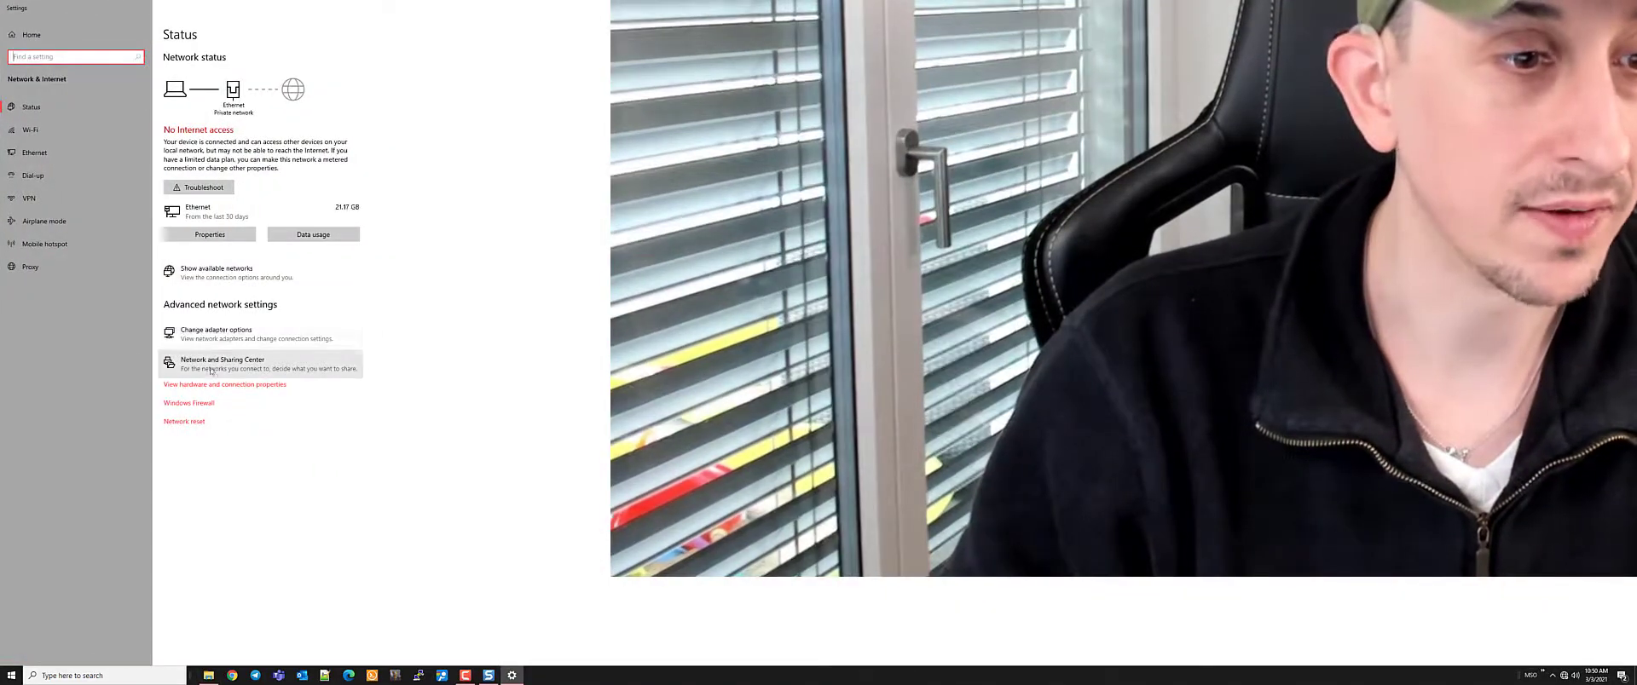
View the Ethernet details (IPv4 192.168.1.100, gateway 192.168.1.1), then open Command Prompt
{"action": "left_click", "coordinate": [211, 369]}
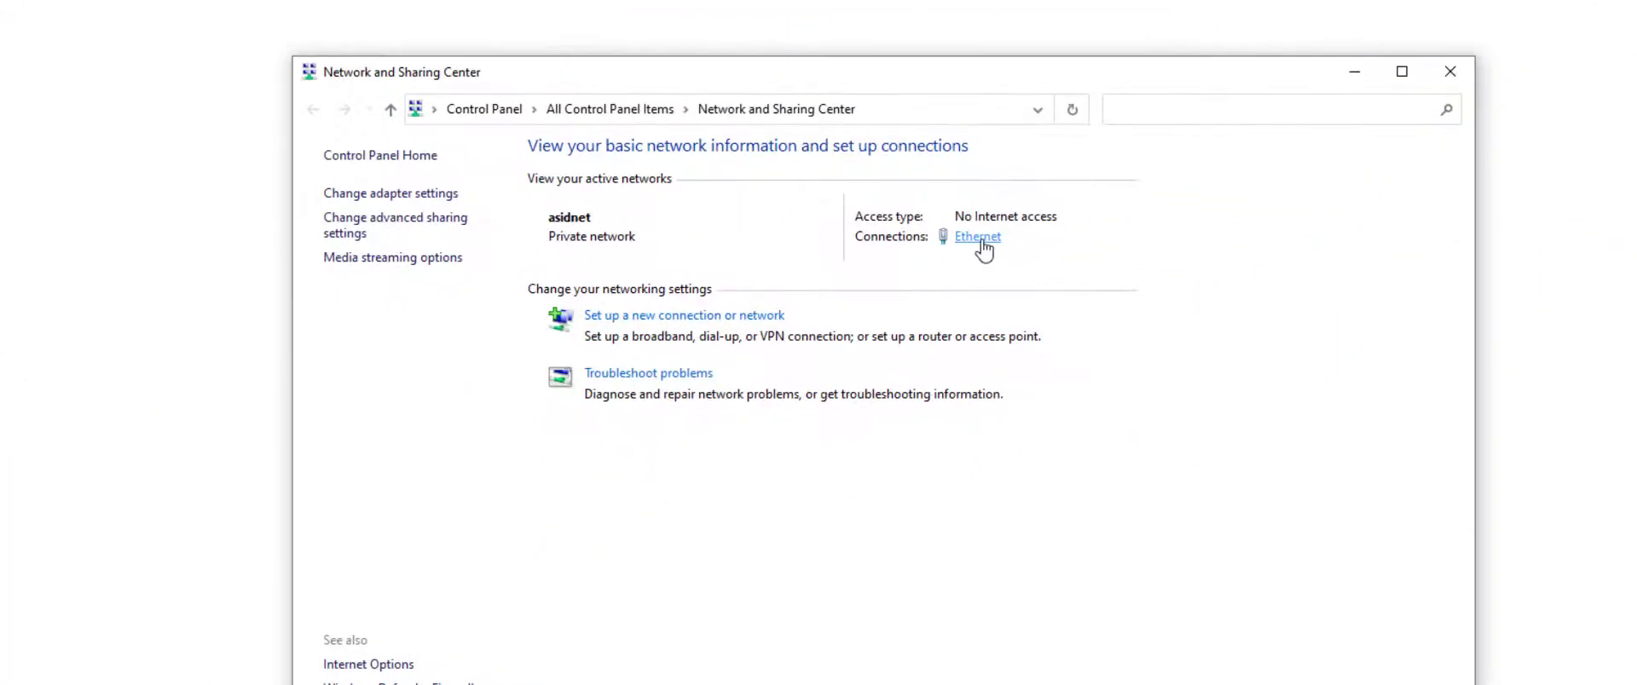
{"action": "left_click", "coordinate": [979, 239]}
{"action": "left_click", "coordinate": [661, 260]}
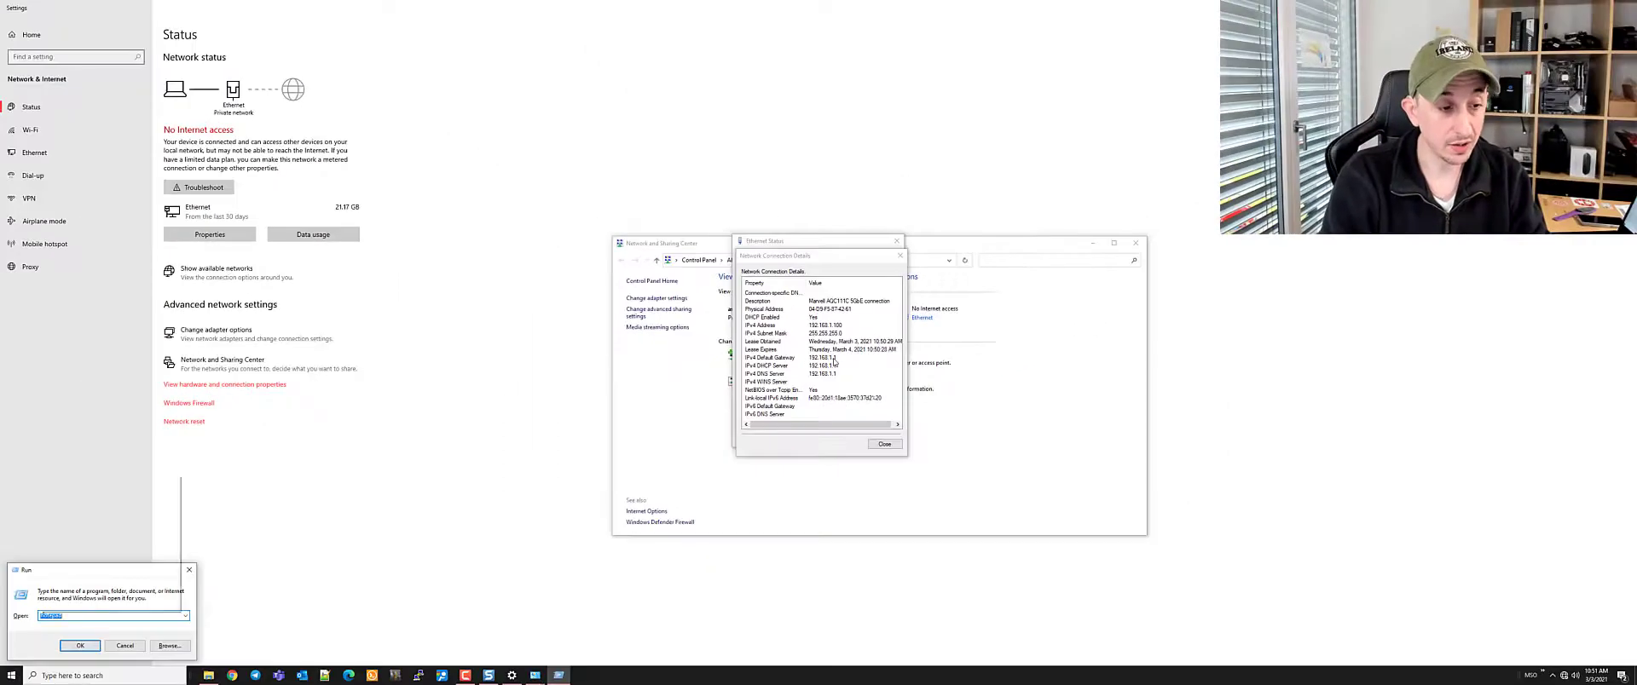
{"action": "key", "text": "Return"}
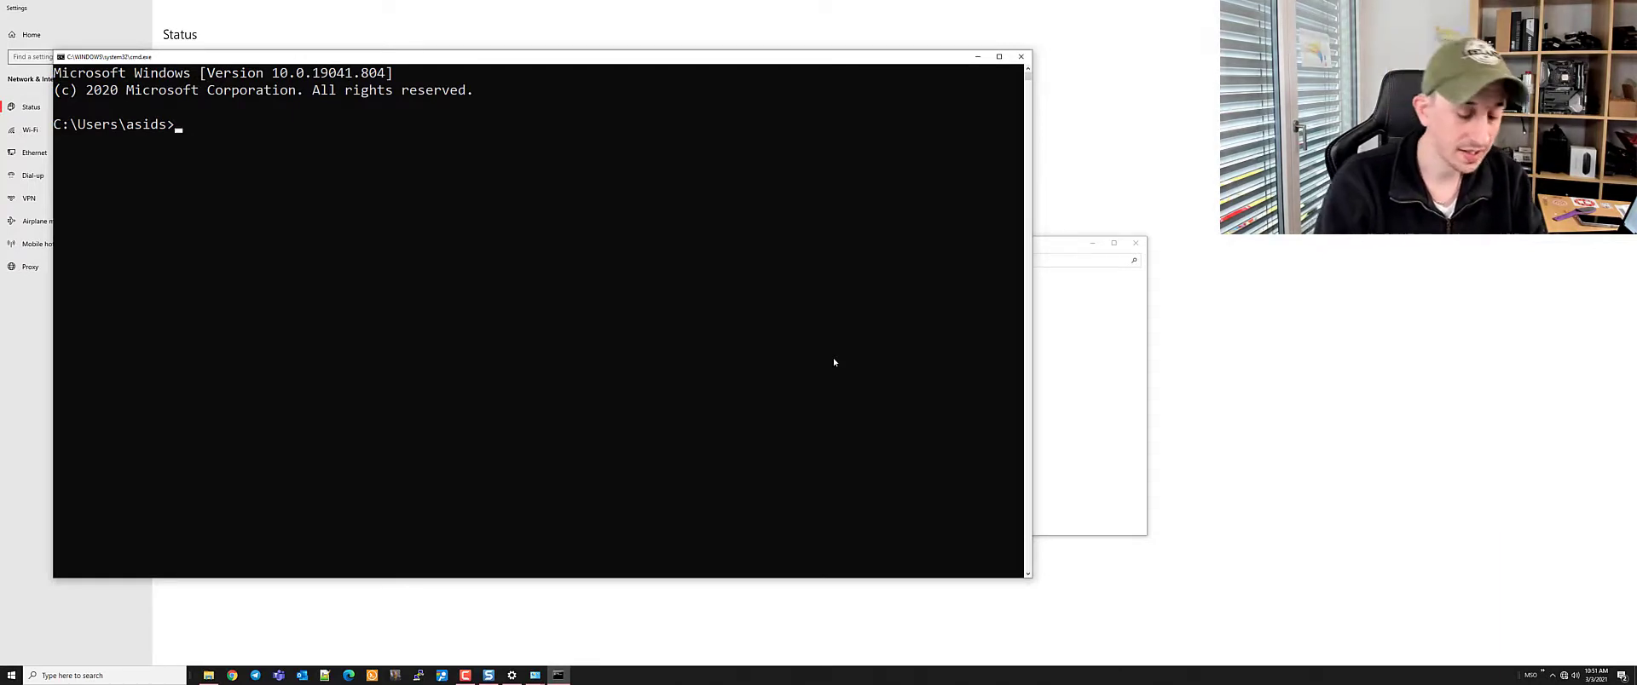
Run ipconfig /all and scroll through the network configuration output
{"action": "type", "text": "ipconfig"}
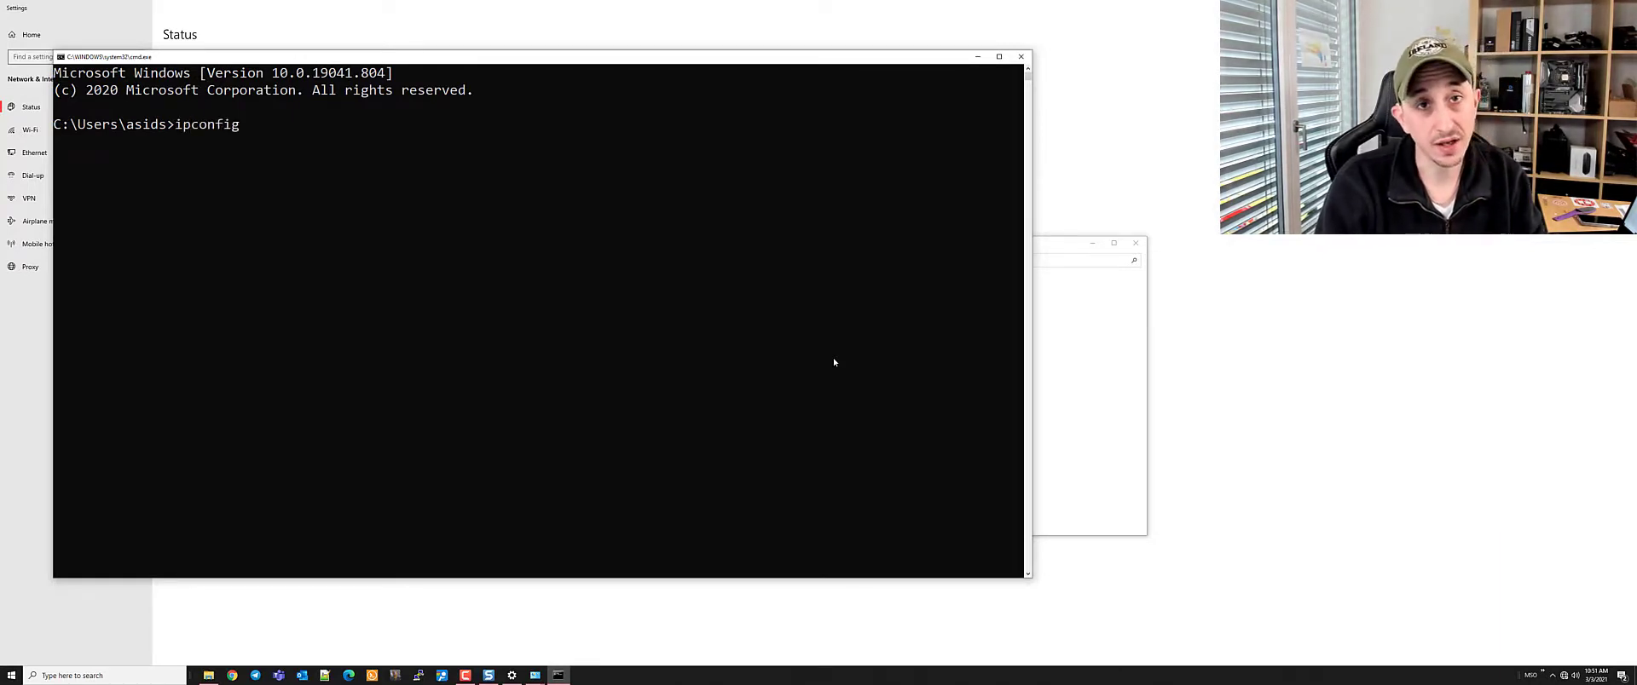
{"action": "type", "text": " /al"}
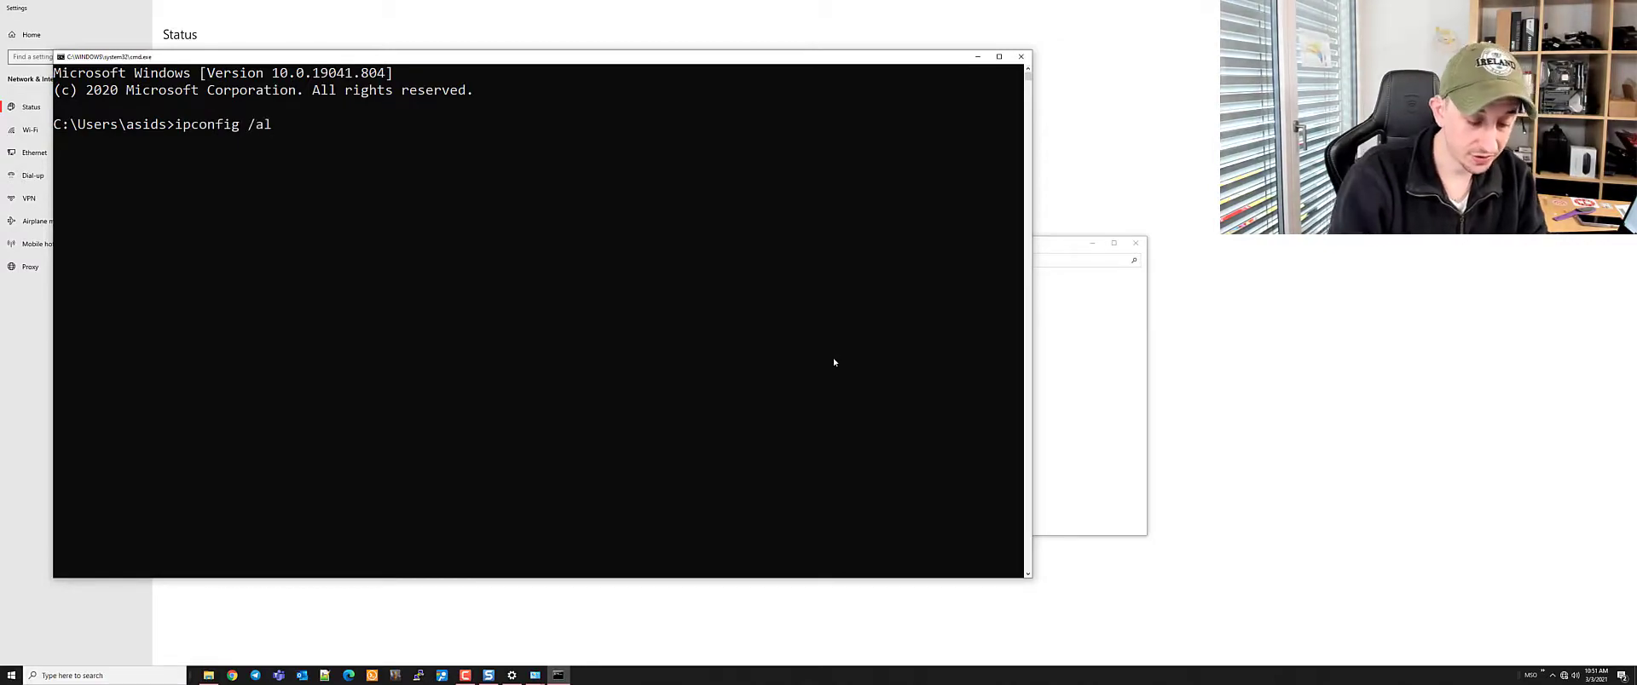
{"action": "type", "text": "l"}
{"action": "key", "text": "Return"}
{"action": "scroll", "coordinate": [652, 276], "scroll_direction": "up", "scroll_amount": 15}
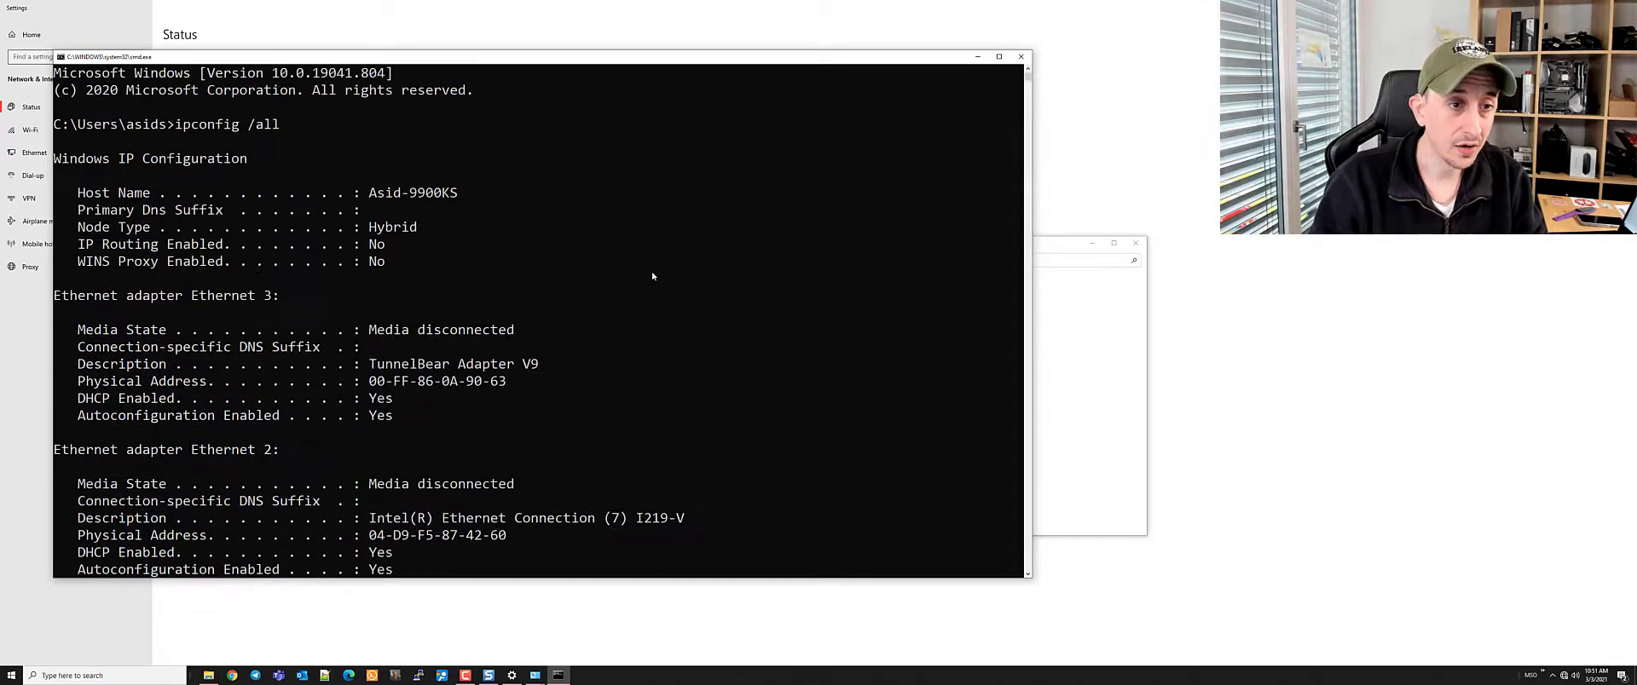
{"action": "scroll", "coordinate": [651, 276], "scroll_direction": "down", "scroll_amount": 5}
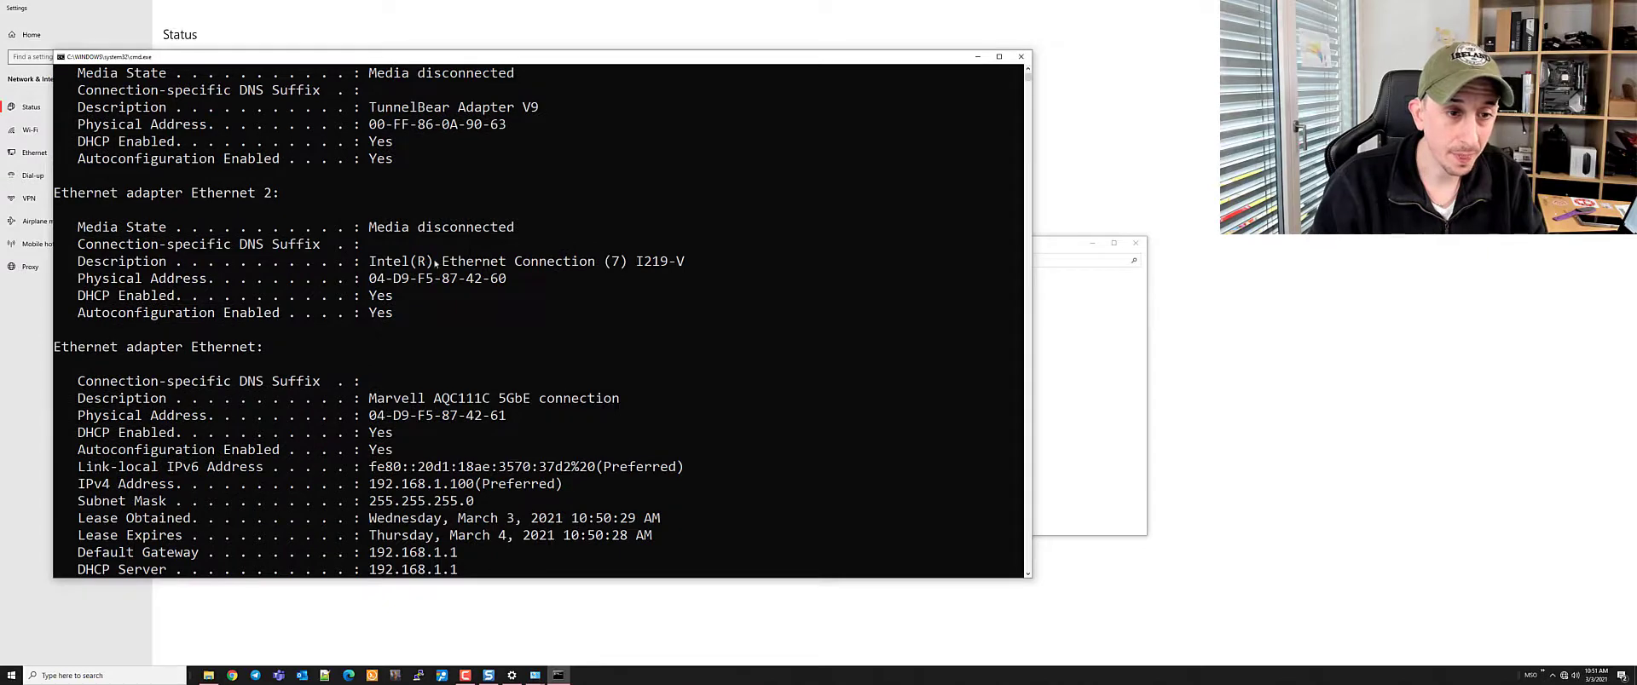
{"action": "scroll", "coordinate": [642, 261], "scroll_direction": "down", "scroll_amount": 2}
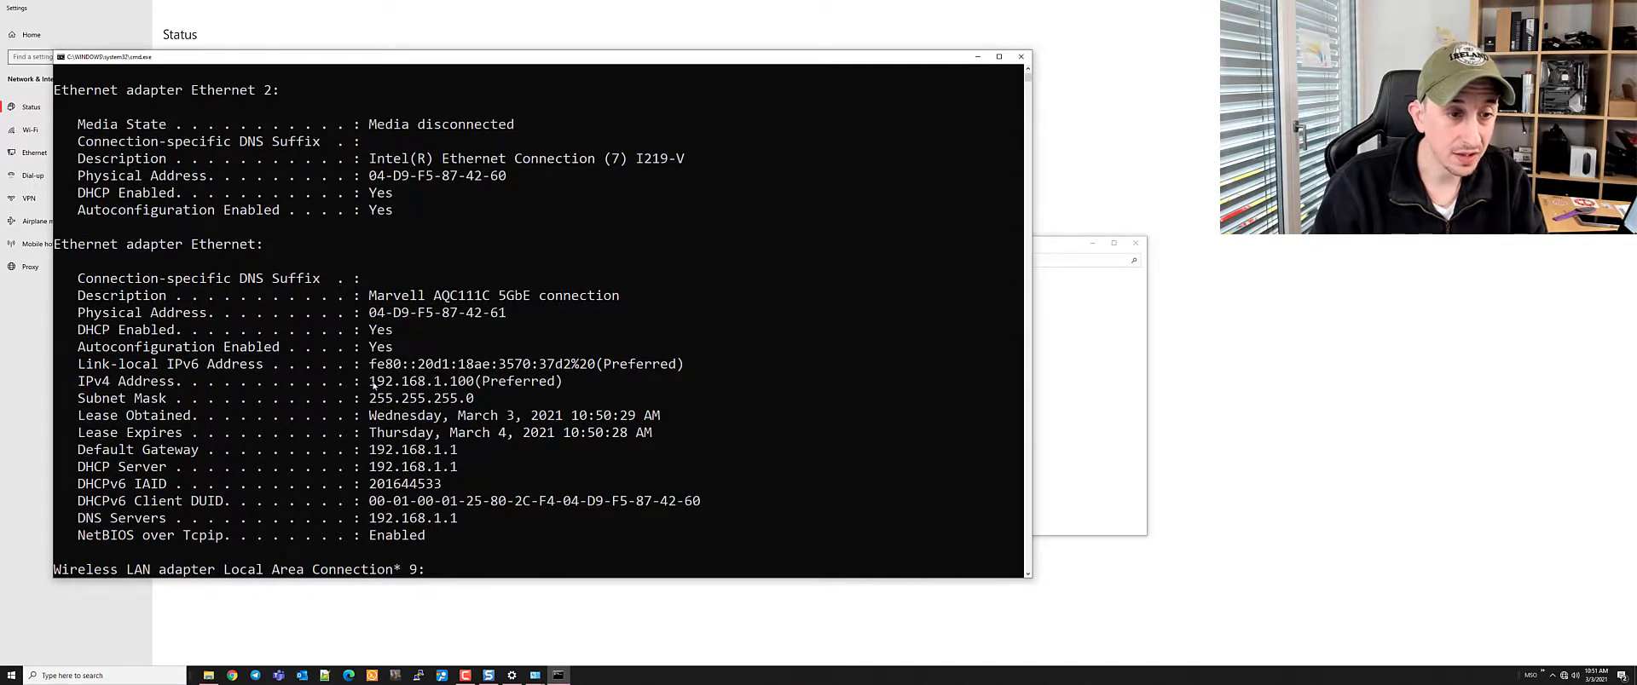
Copy the Default Gateway address 192.168.1.1 and close the Command Prompt window
{"action": "left_click_drag", "start_coordinate": [371, 383], "coordinate": [474, 383]}
{"action": "scroll", "coordinate": [635, 278], "scroll_direction": "down", "scroll_amount": 2}
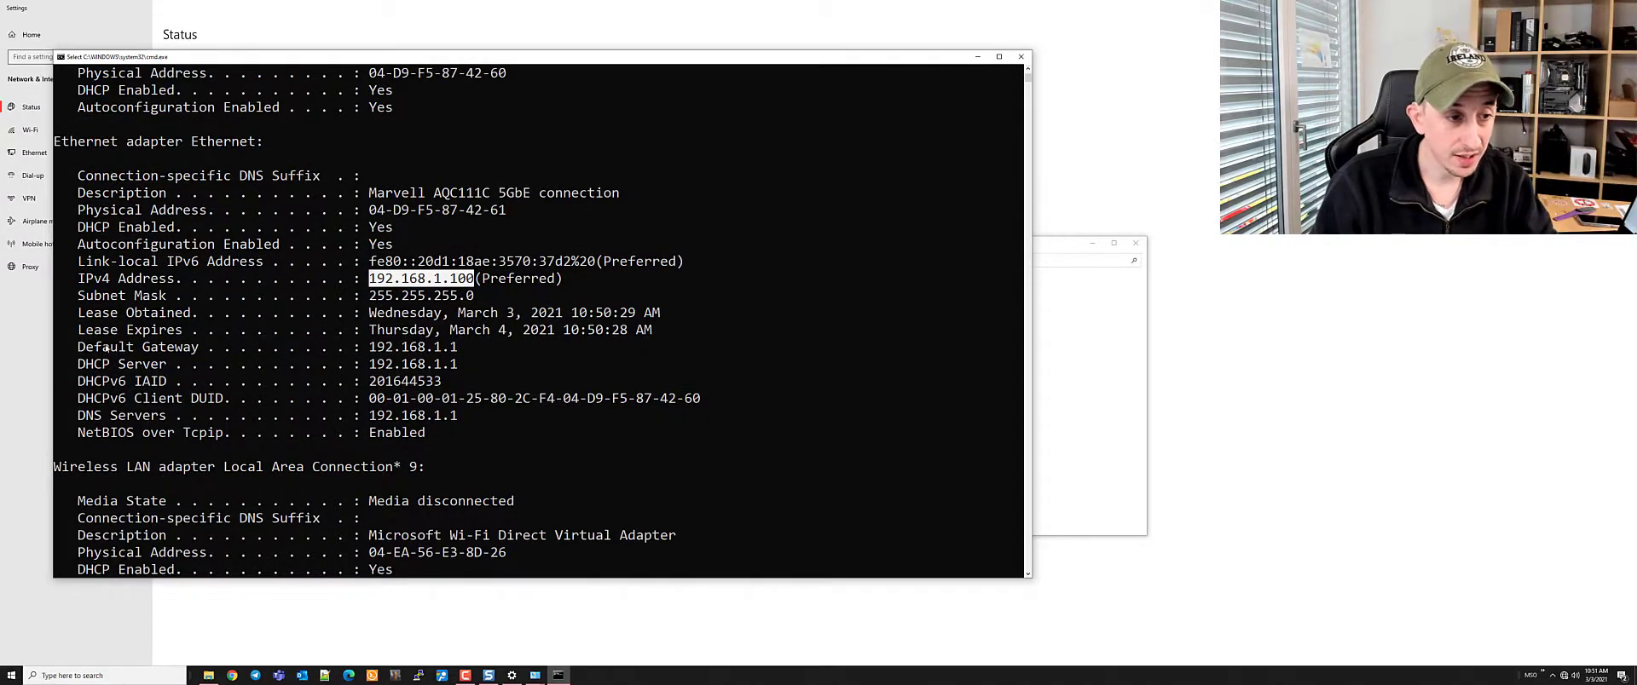
{"action": "left_click_drag", "start_coordinate": [79, 347], "coordinate": [459, 356]}
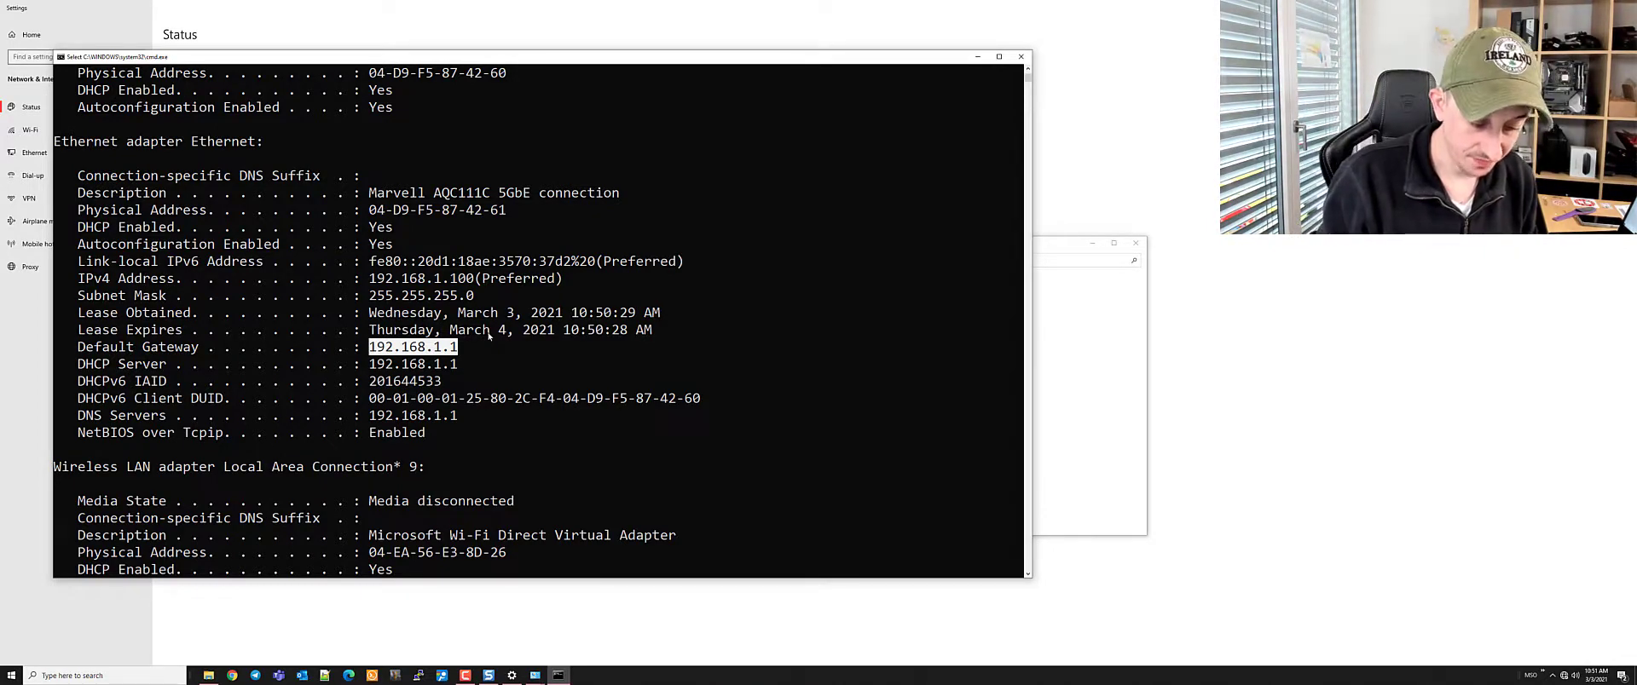
{"action": "key", "text": "ctrl+c"}
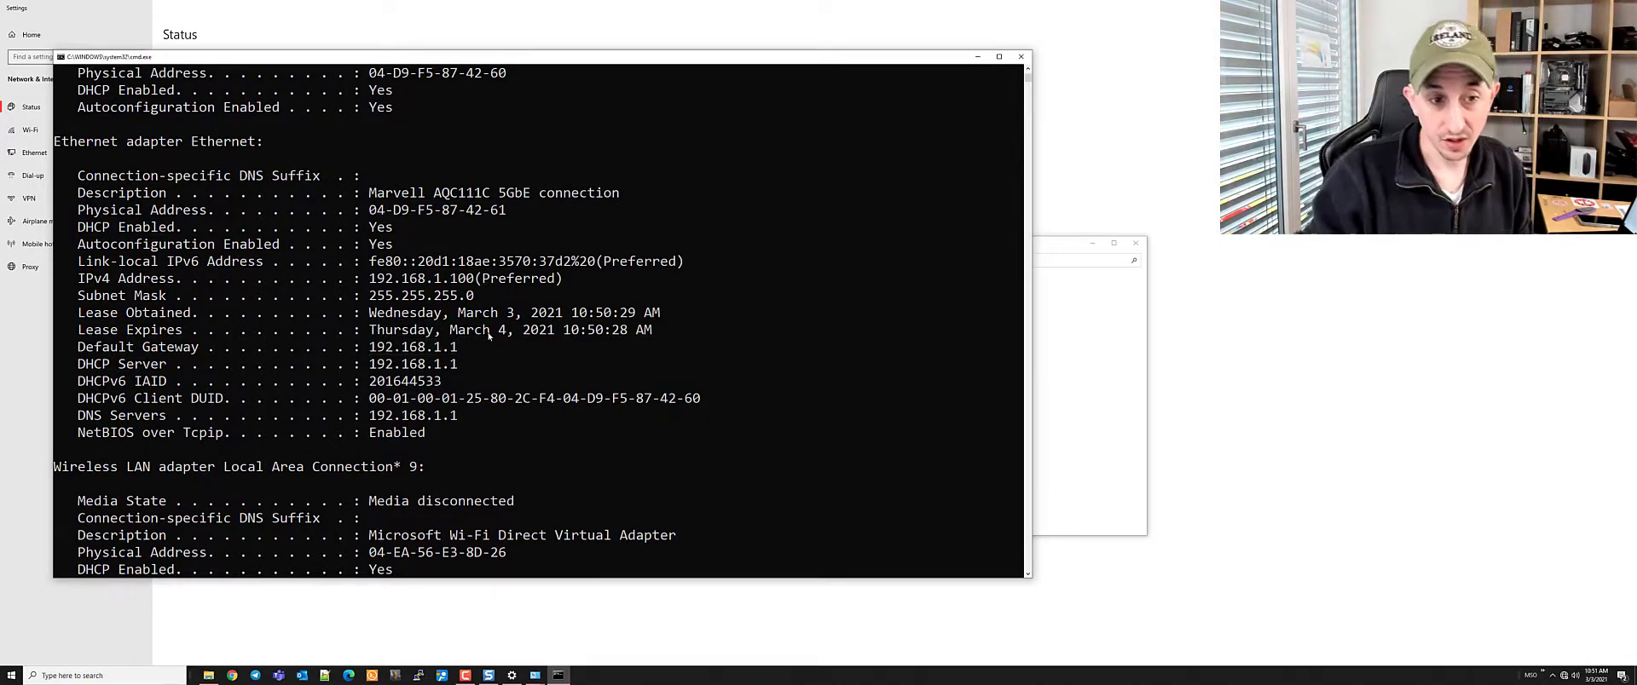
{"action": "left_click_drag", "start_coordinate": [372, 348], "coordinate": [462, 349]}
{"action": "key", "text": "ctrl+c"}
{"action": "scroll", "coordinate": [572, 362], "scroll_direction": "down", "scroll_amount": 7}
{"action": "left_click", "coordinate": [1022, 57]}
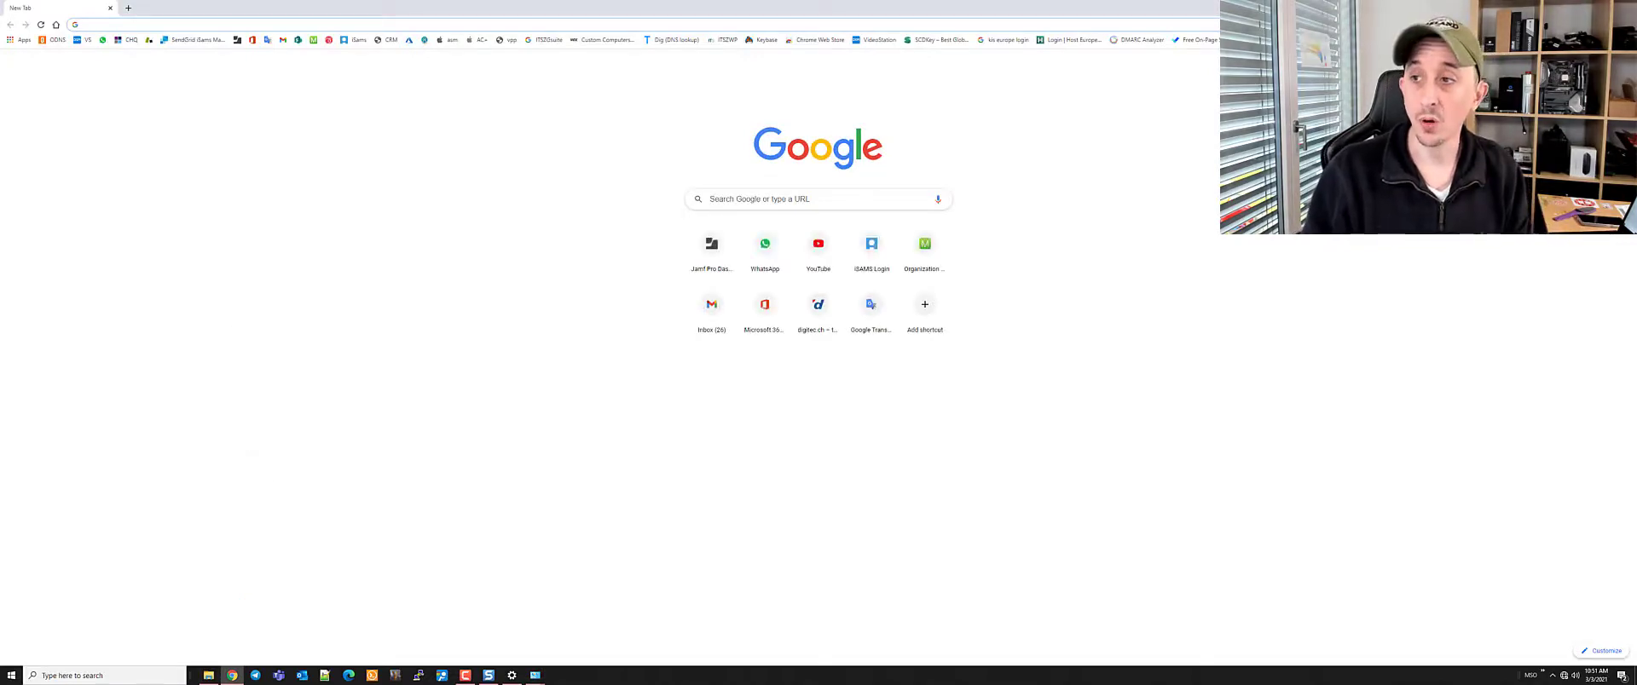
Close the blank tab, network details, Ethernet status, Sharing Center and Settings windows
{"action": "key", "text": "ctrl+w"}
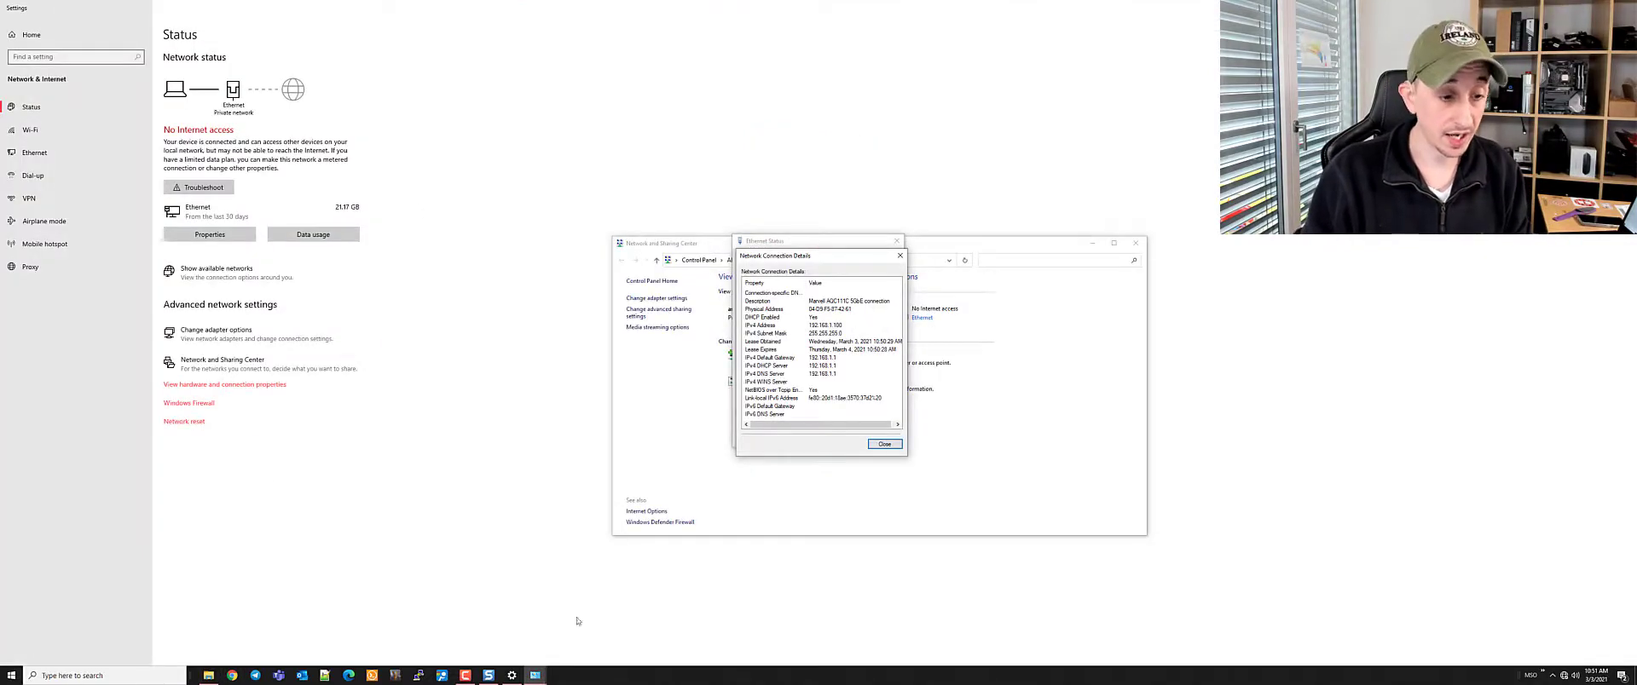
{"action": "left_click", "coordinate": [899, 256]}
{"action": "left_click", "coordinate": [881, 438]}
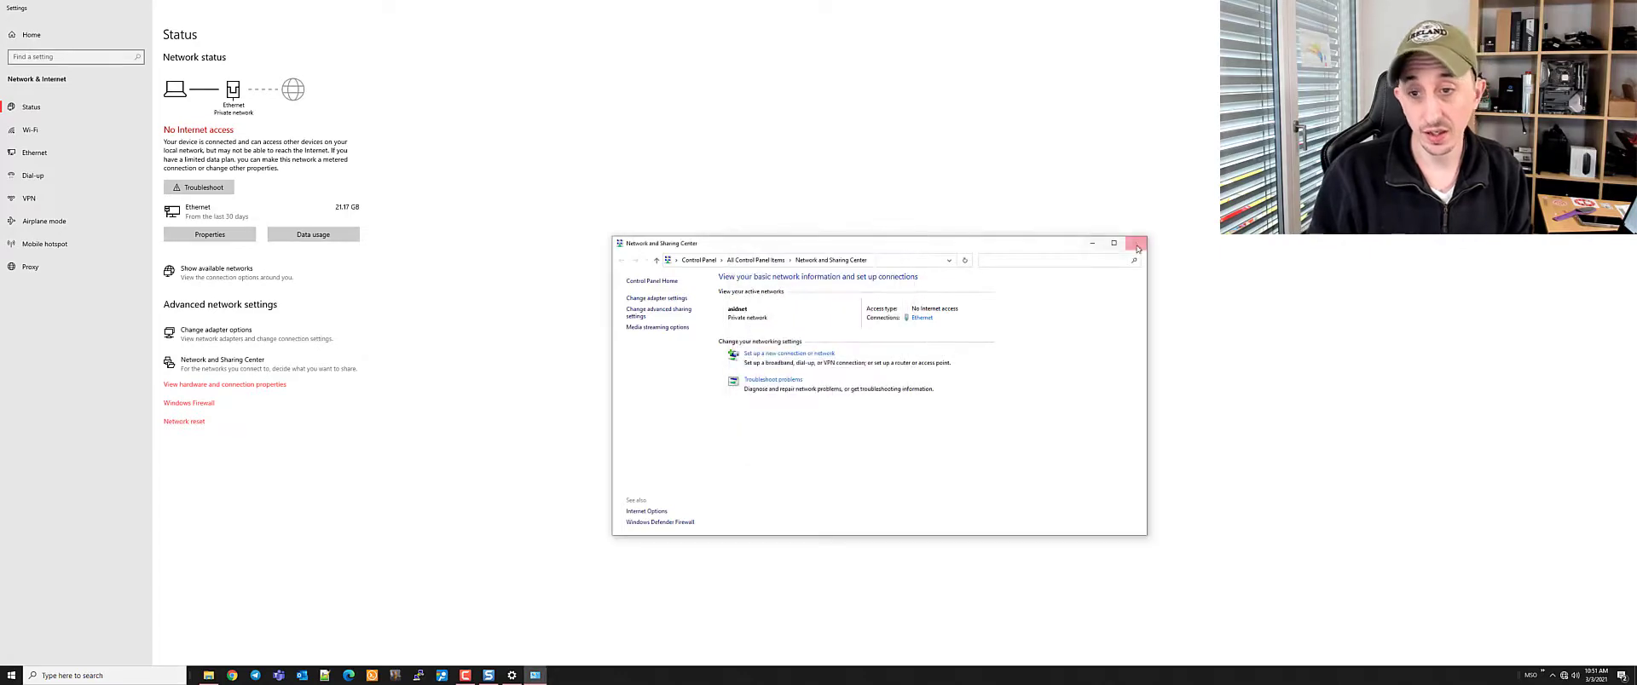
{"action": "left_click", "coordinate": [1136, 243]}
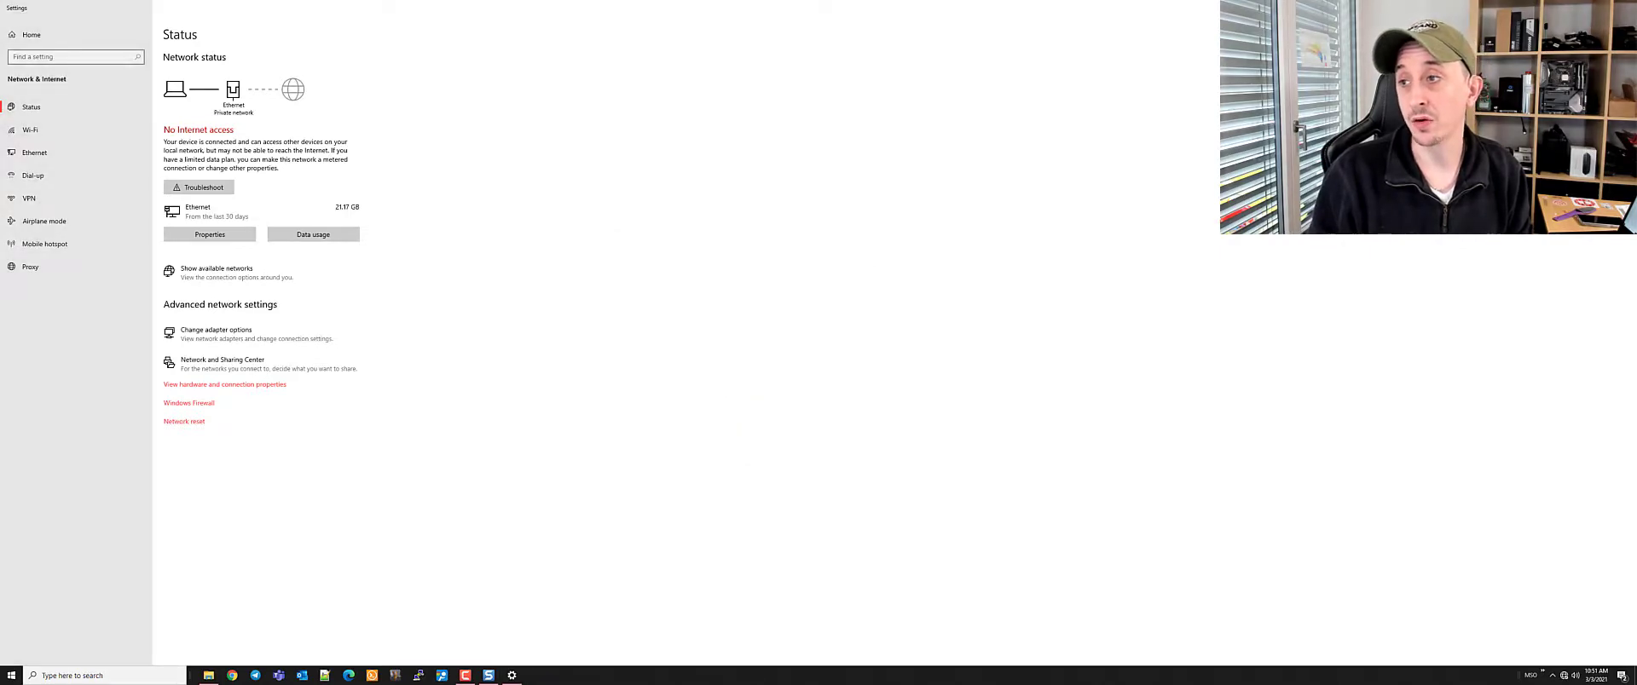
{"action": "key", "text": "alt+F4"}
Load 192.168.1.1 in a new Chrome incognito window and start the setup wizard
{"action": "right_click", "coordinate": [232, 675]}
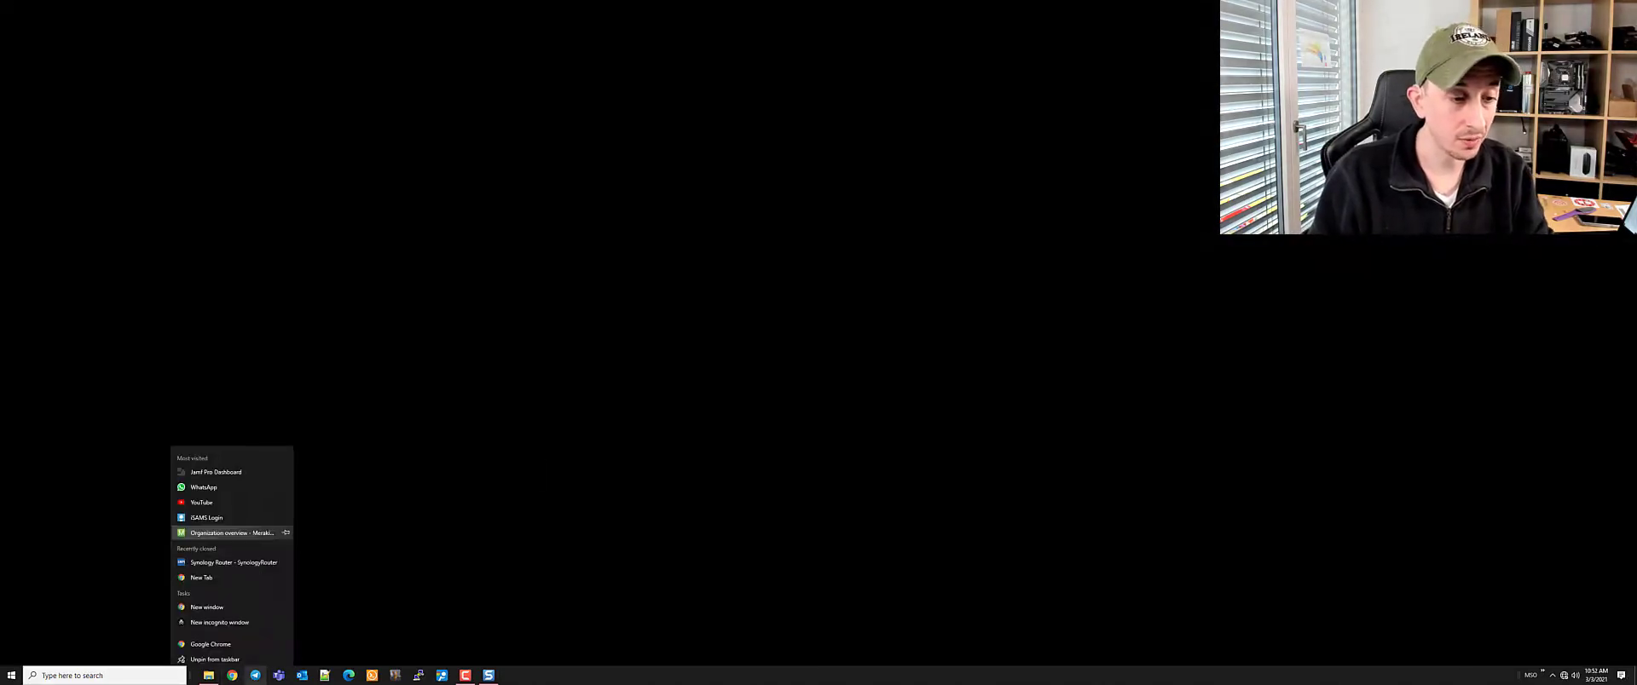
{"action": "left_click", "coordinate": [220, 622]}
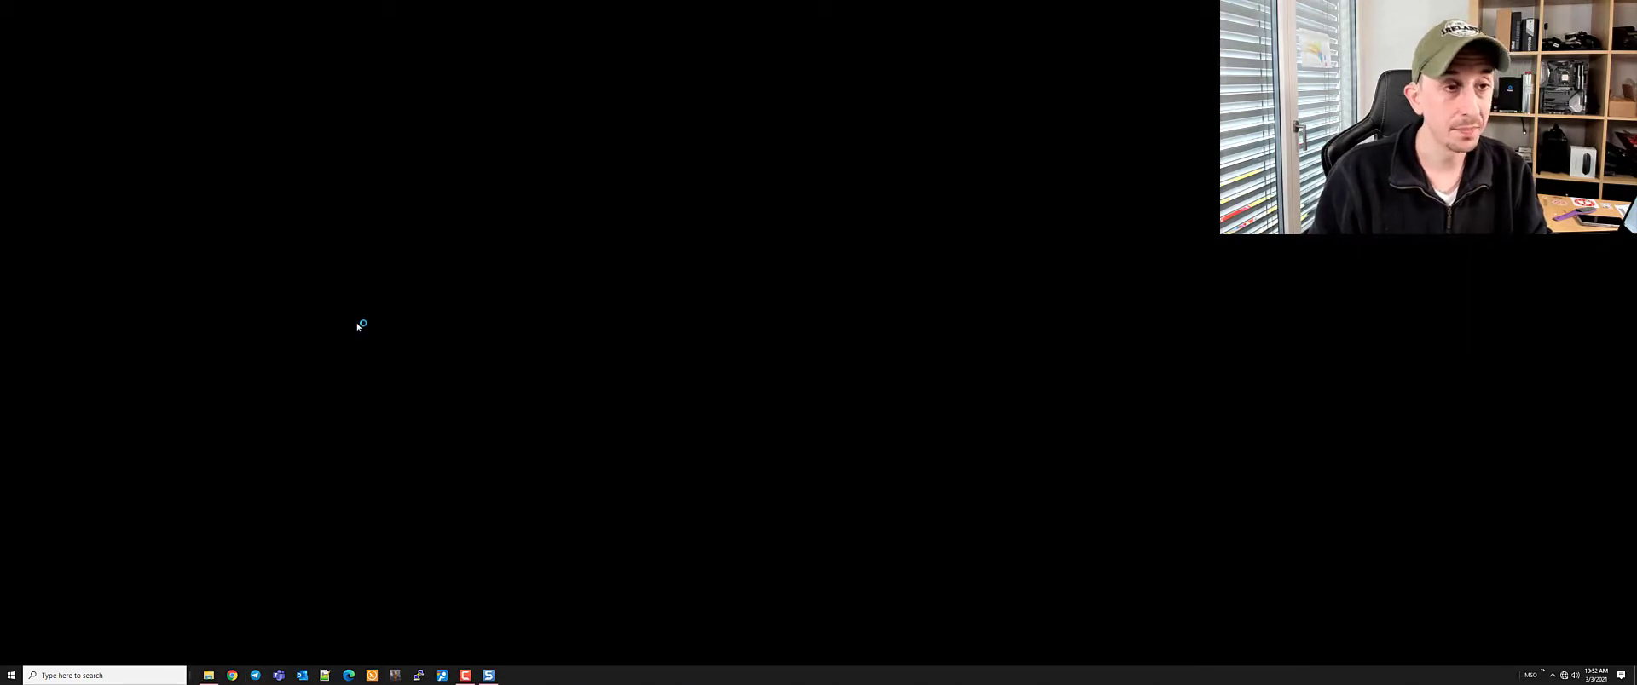
{"action": "key", "text": "ctrl+v"}
{"action": "key", "text": "Return"}
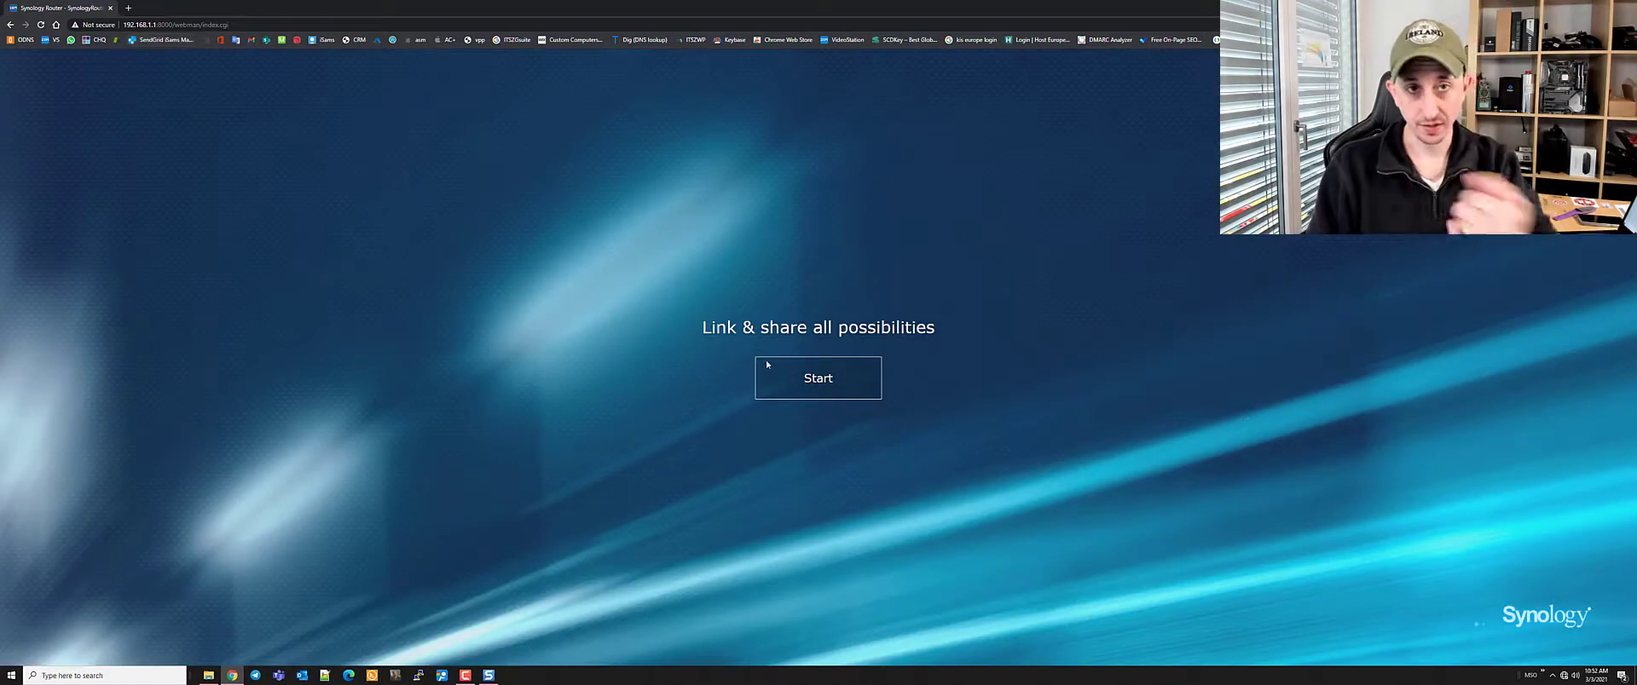
{"action": "left_click", "coordinate": [817, 383]}
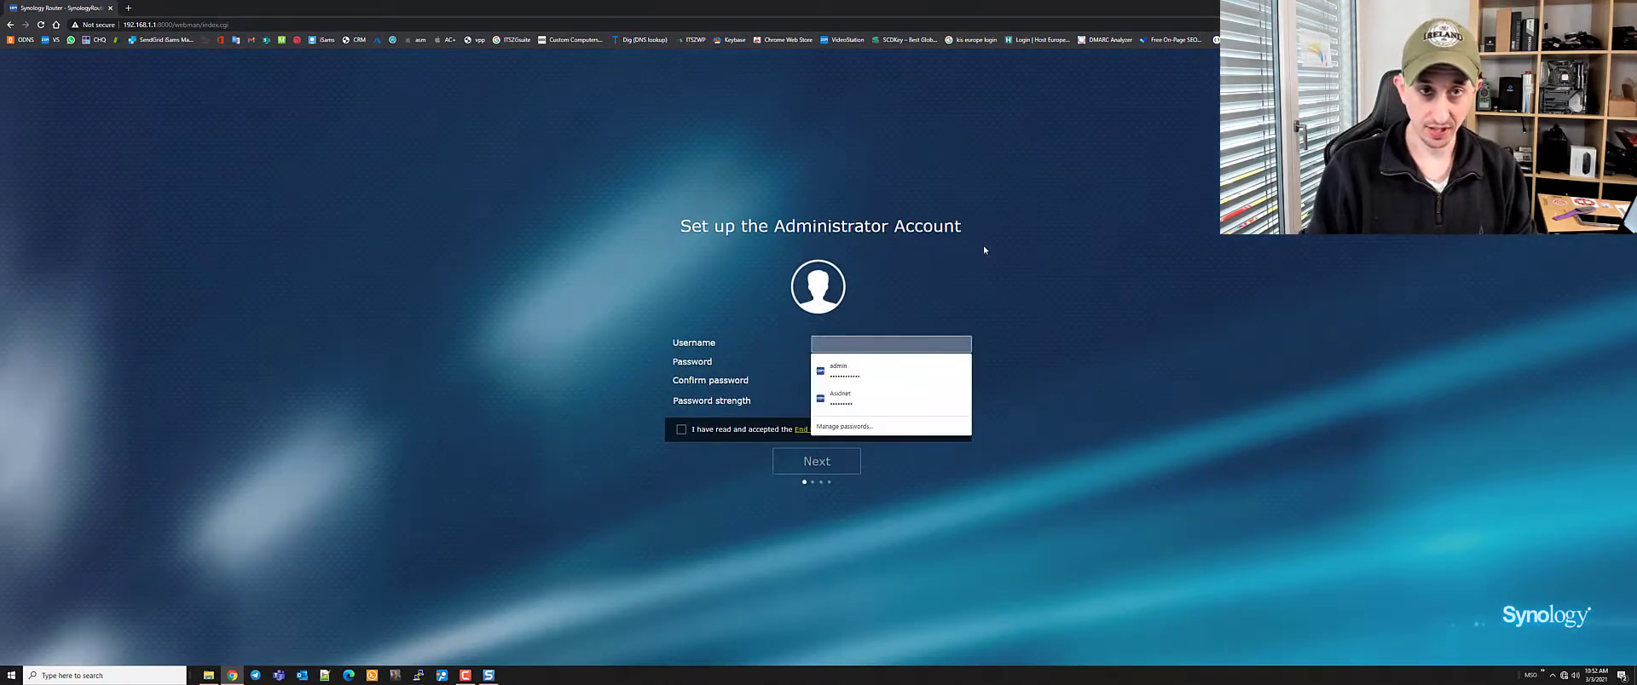
Create the 'admin' account with a strong confirmed password, accept the EULA, and continue
{"action": "type", "text": "admin"}
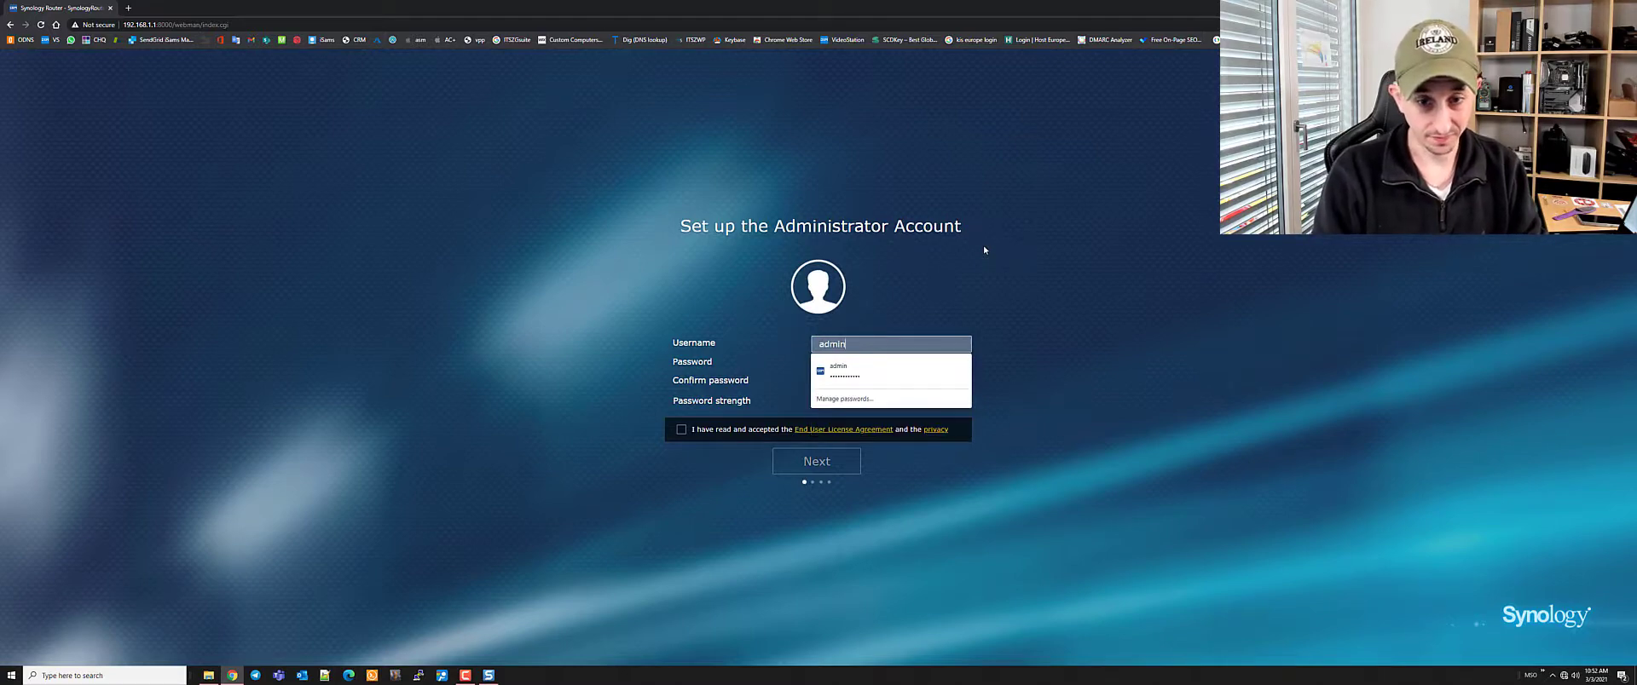
{"action": "key", "text": "Tab"}
{"action": "type", "text": "abcdefghijkl"}
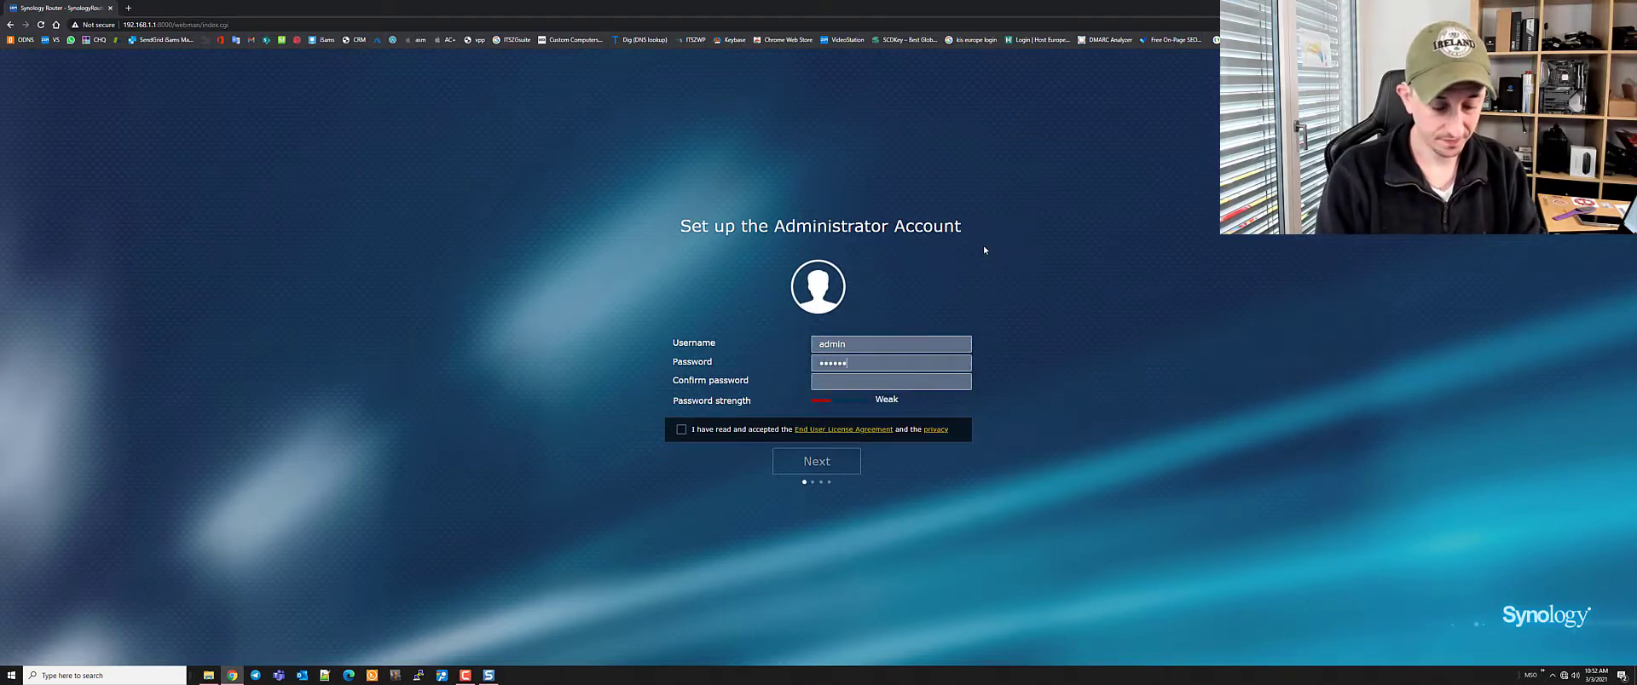
{"action": "type", "text": "abcdefghijk"}
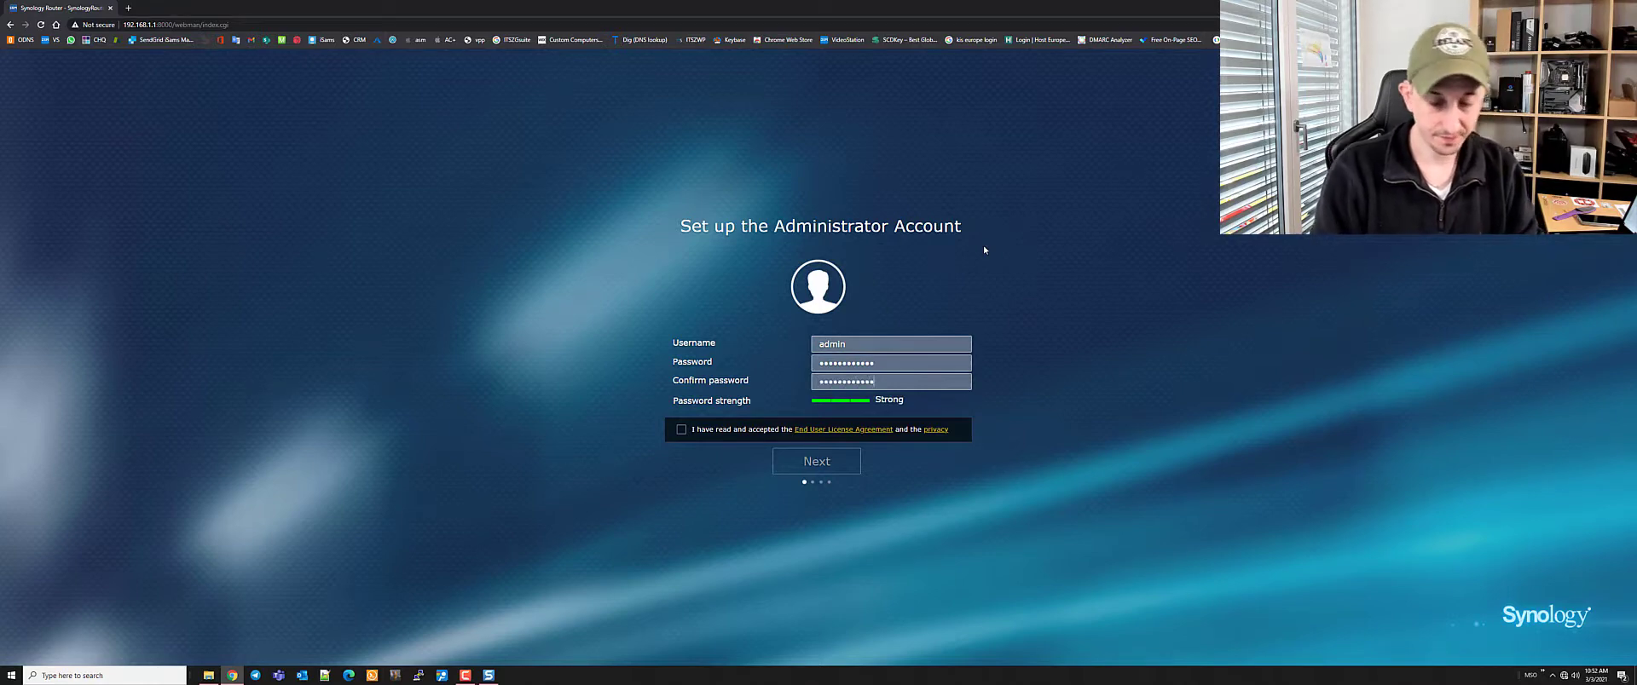
{"action": "left_click", "coordinate": [681, 431]}
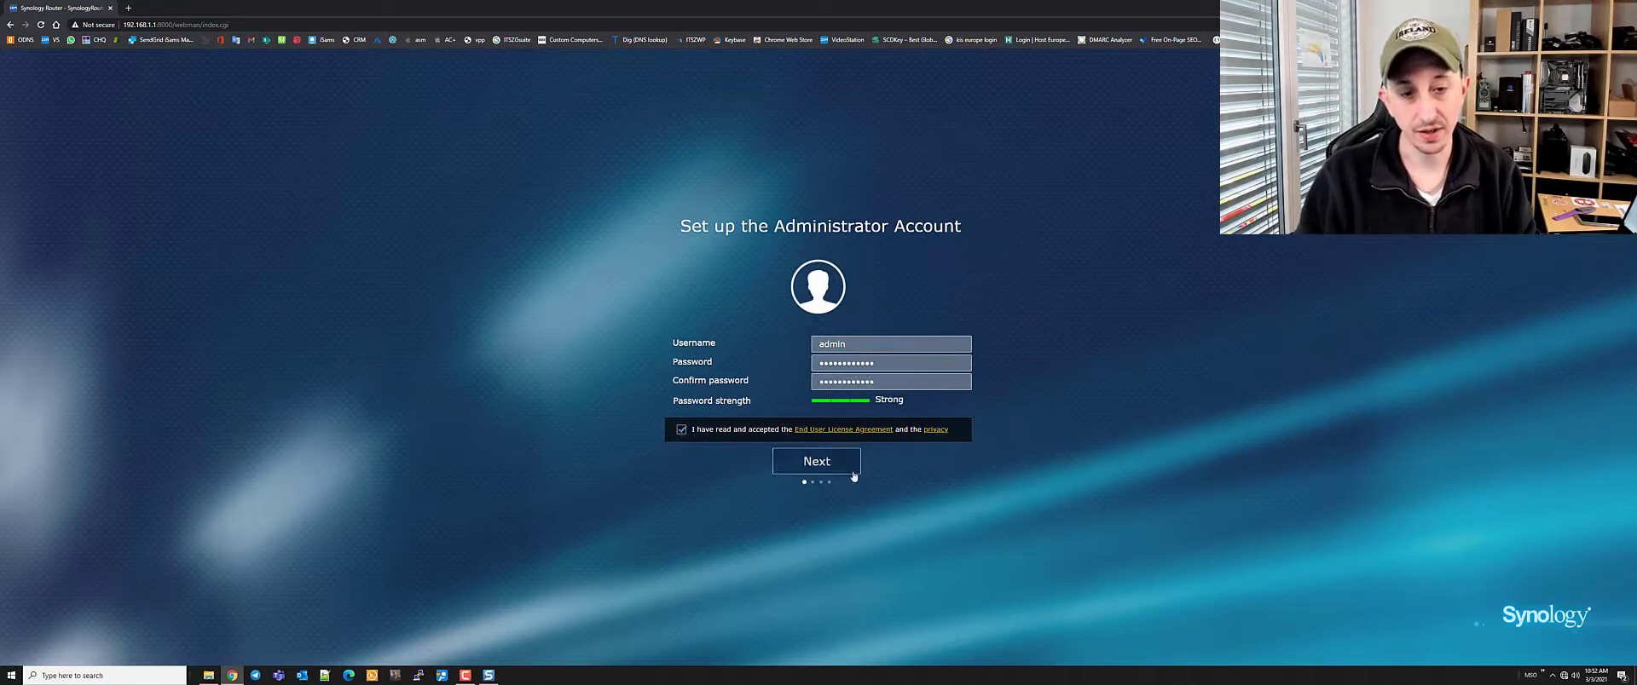
{"action": "left_click", "coordinate": [816, 461]}
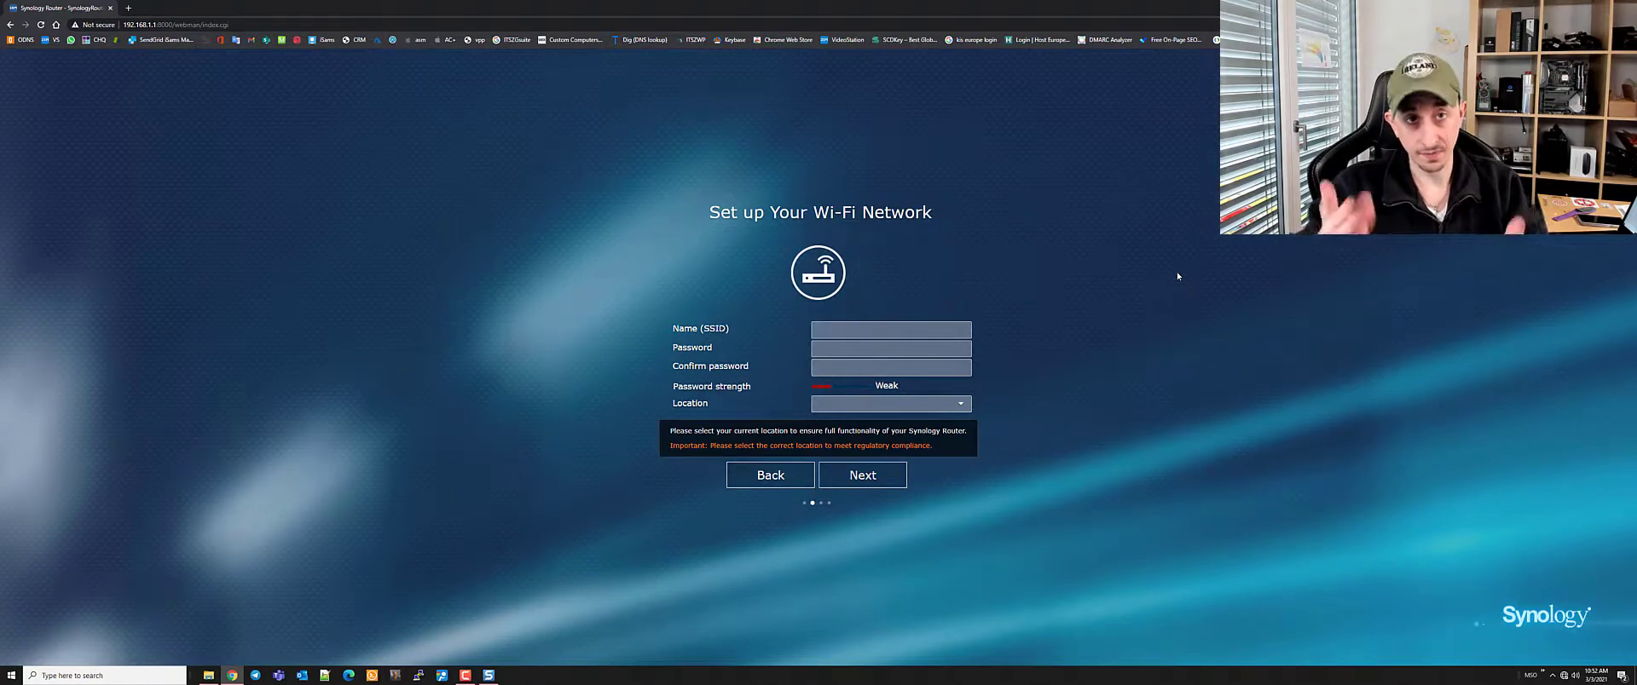
Enter Wi-Fi name asidnet, enter and confirm the Wi-Fi password, and dismiss the warning
{"action": "left_click", "coordinate": [864, 325]}
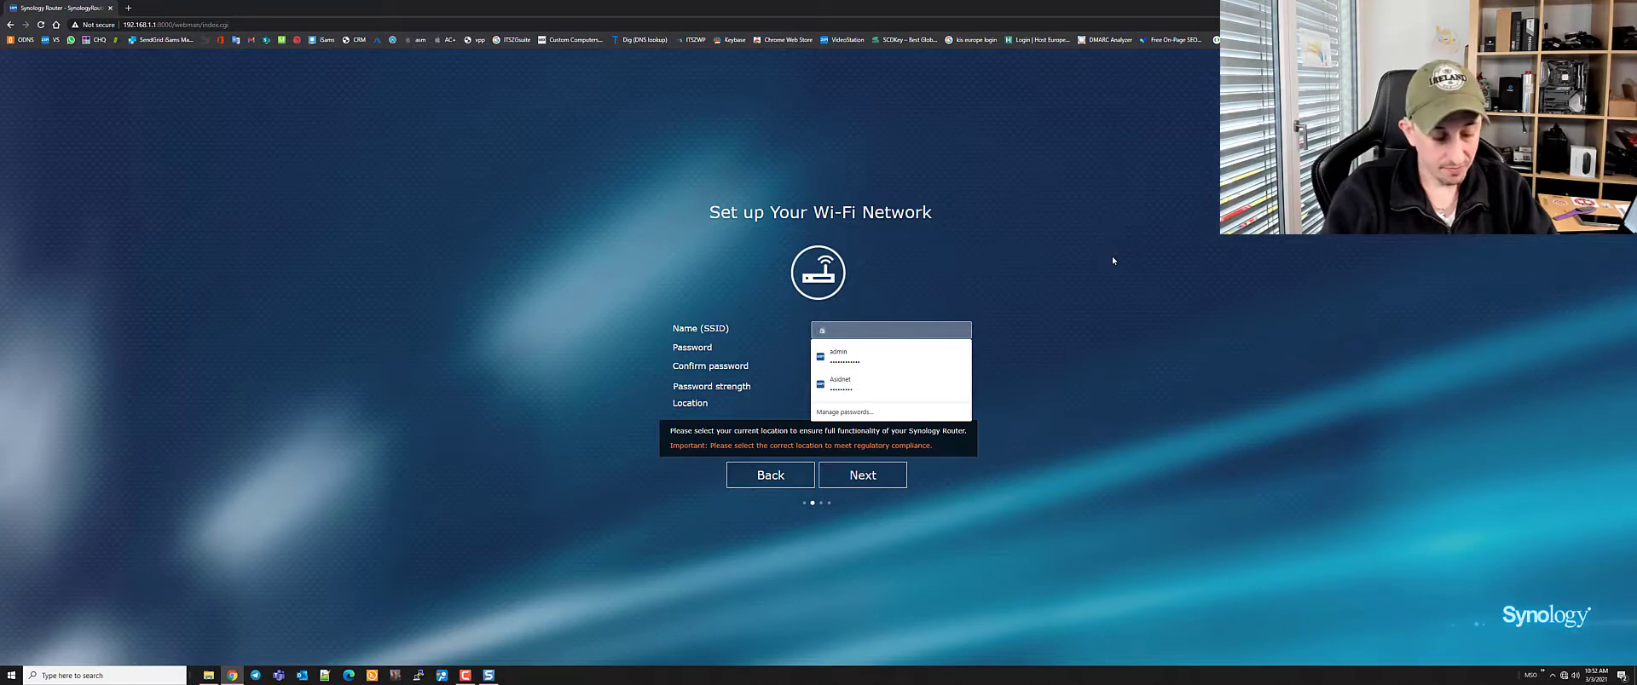
{"action": "type", "text": "asidnet"}
{"action": "key", "text": "Tab"}
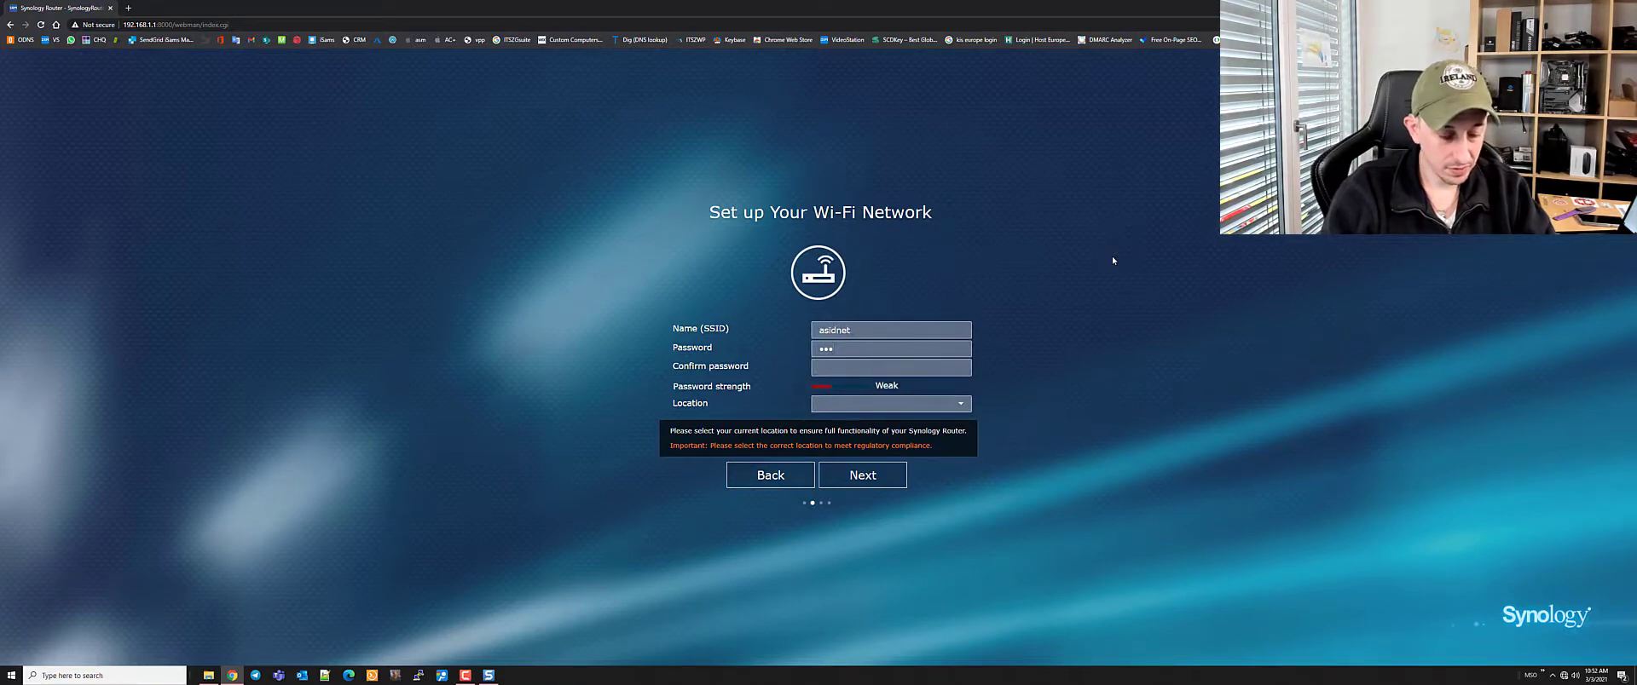
{"action": "key", "text": "BackSpace"}
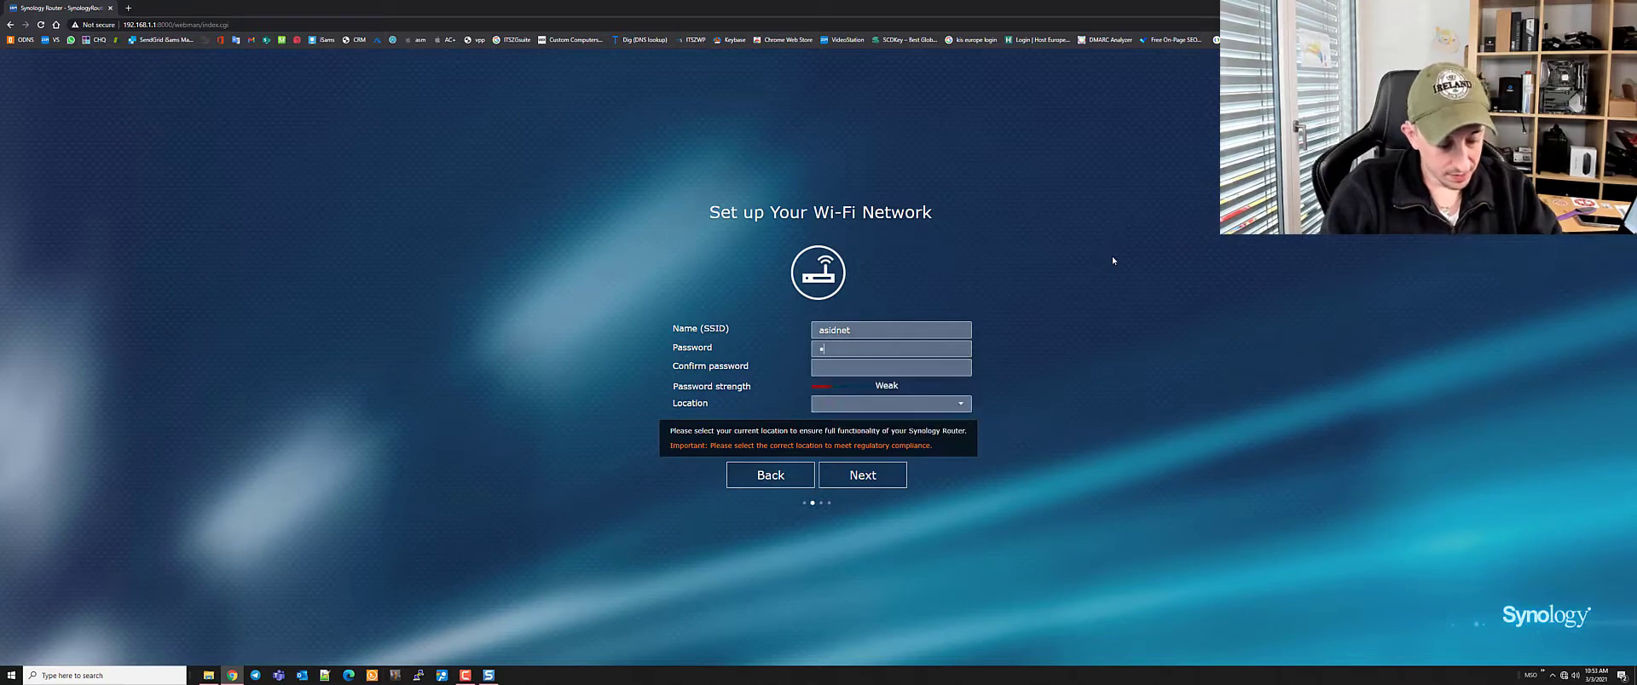
{"action": "type", "text": "••••"}
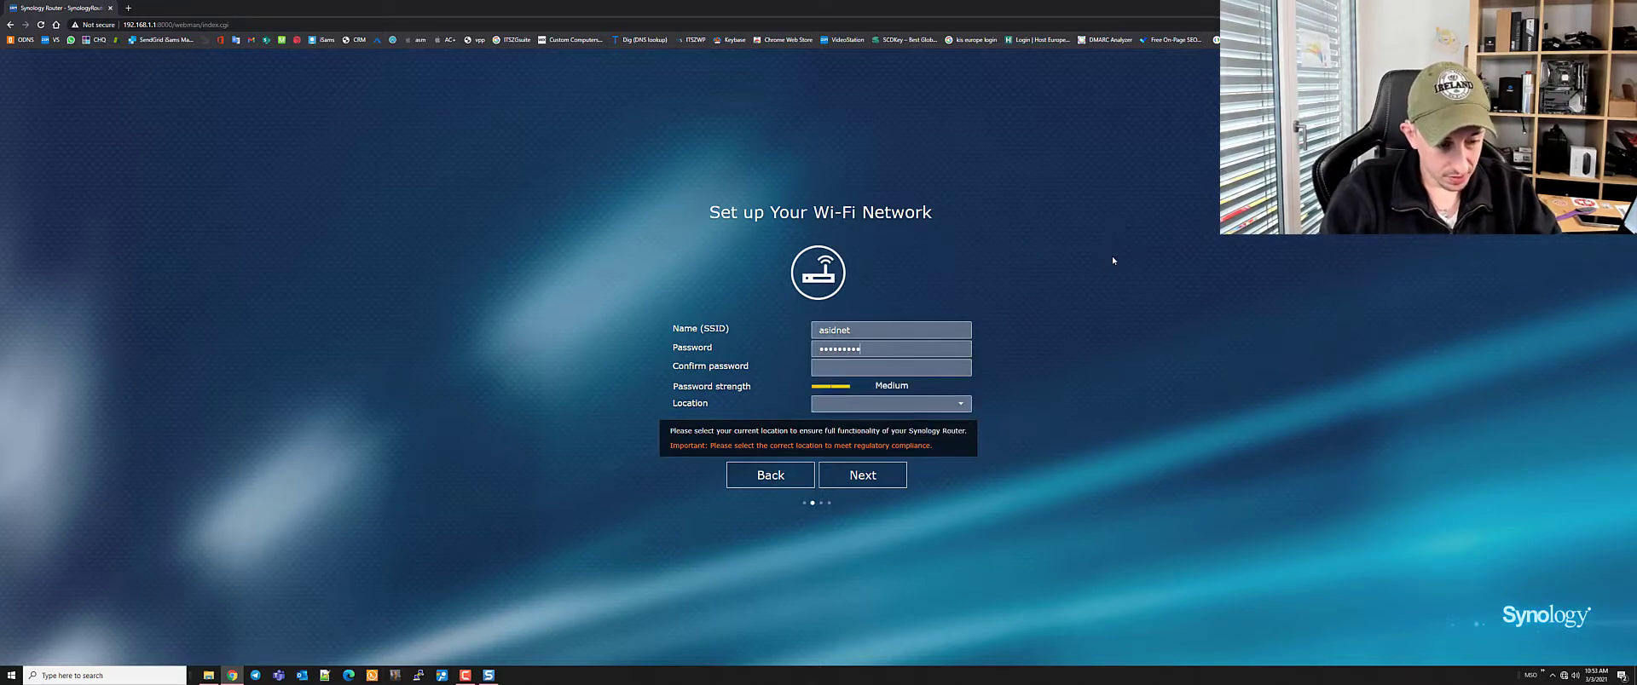
{"action": "key", "text": "Tab"}
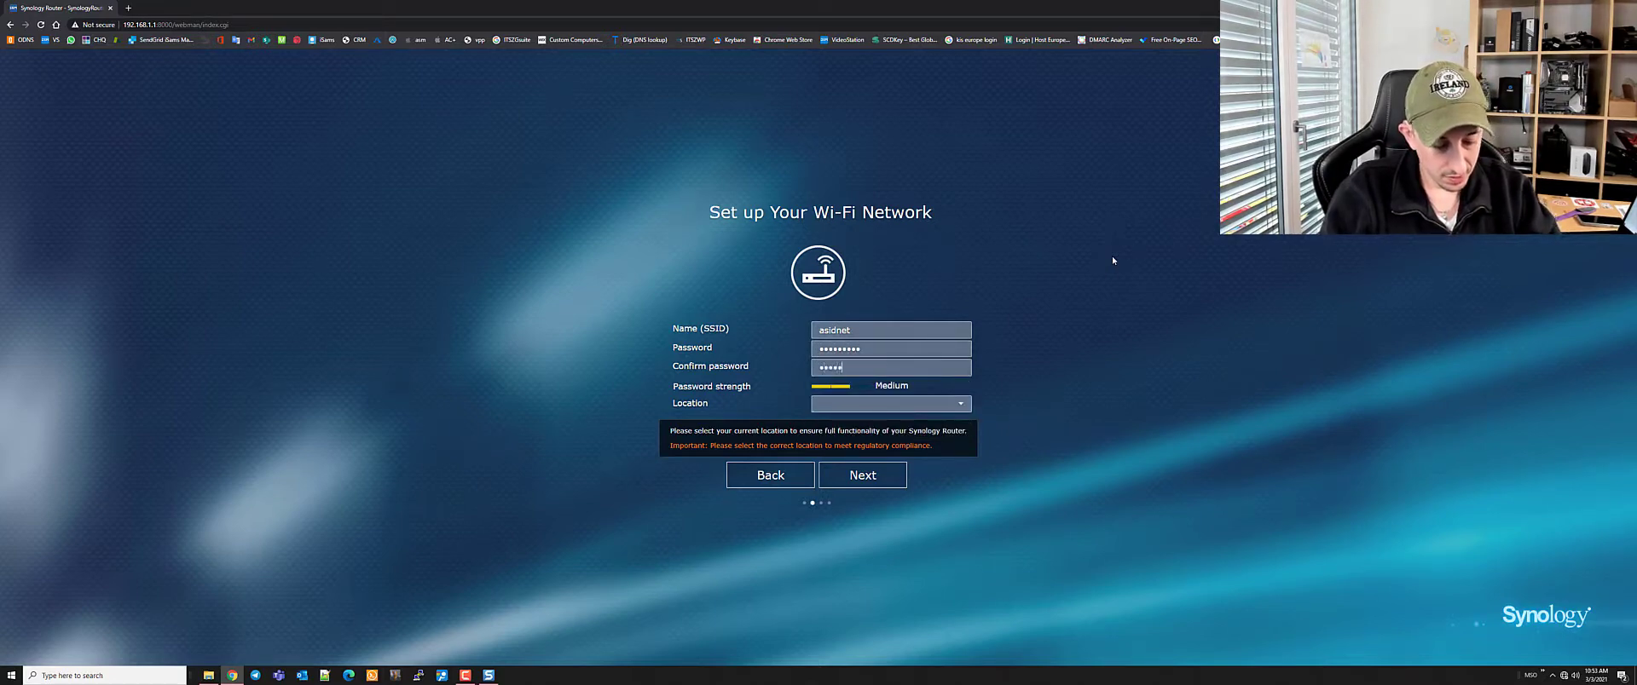
{"action": "type", "text": "•••••••••"}
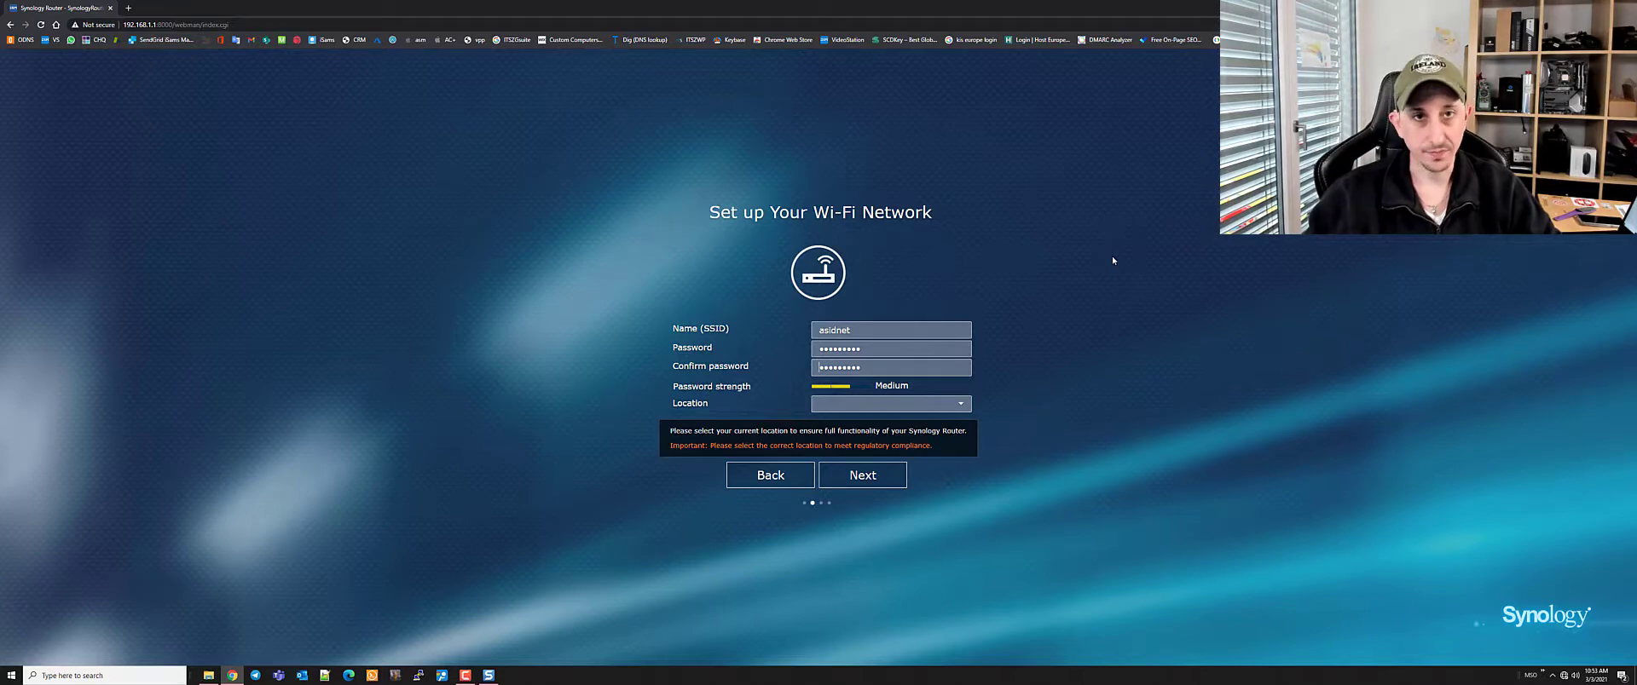
{"action": "left_click", "coordinate": [860, 475]}
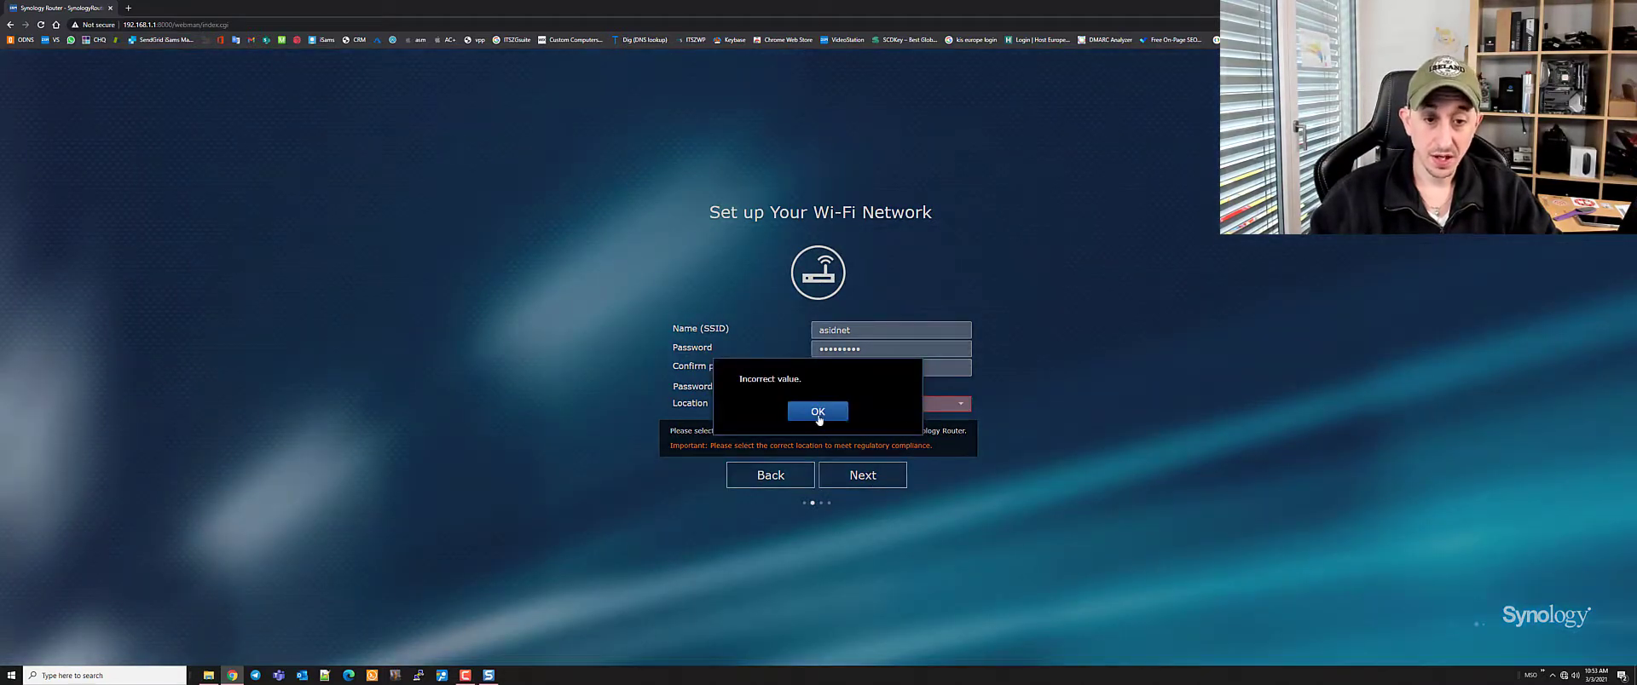
{"action": "left_click", "coordinate": [819, 416]}
Set the location to Switzerland and proceed to the operation mode step
{"action": "left_click", "coordinate": [952, 405]}
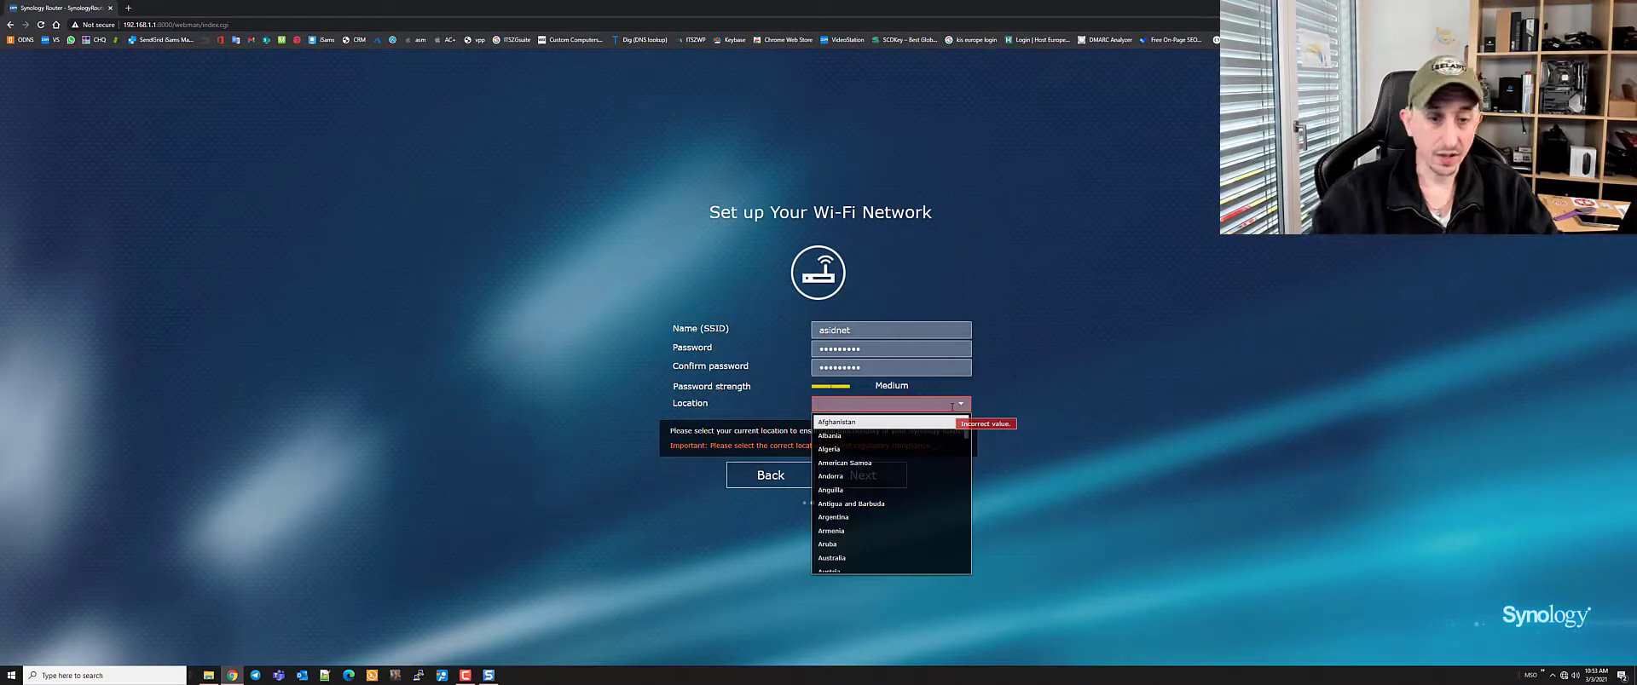
{"action": "type", "text": "swi"}
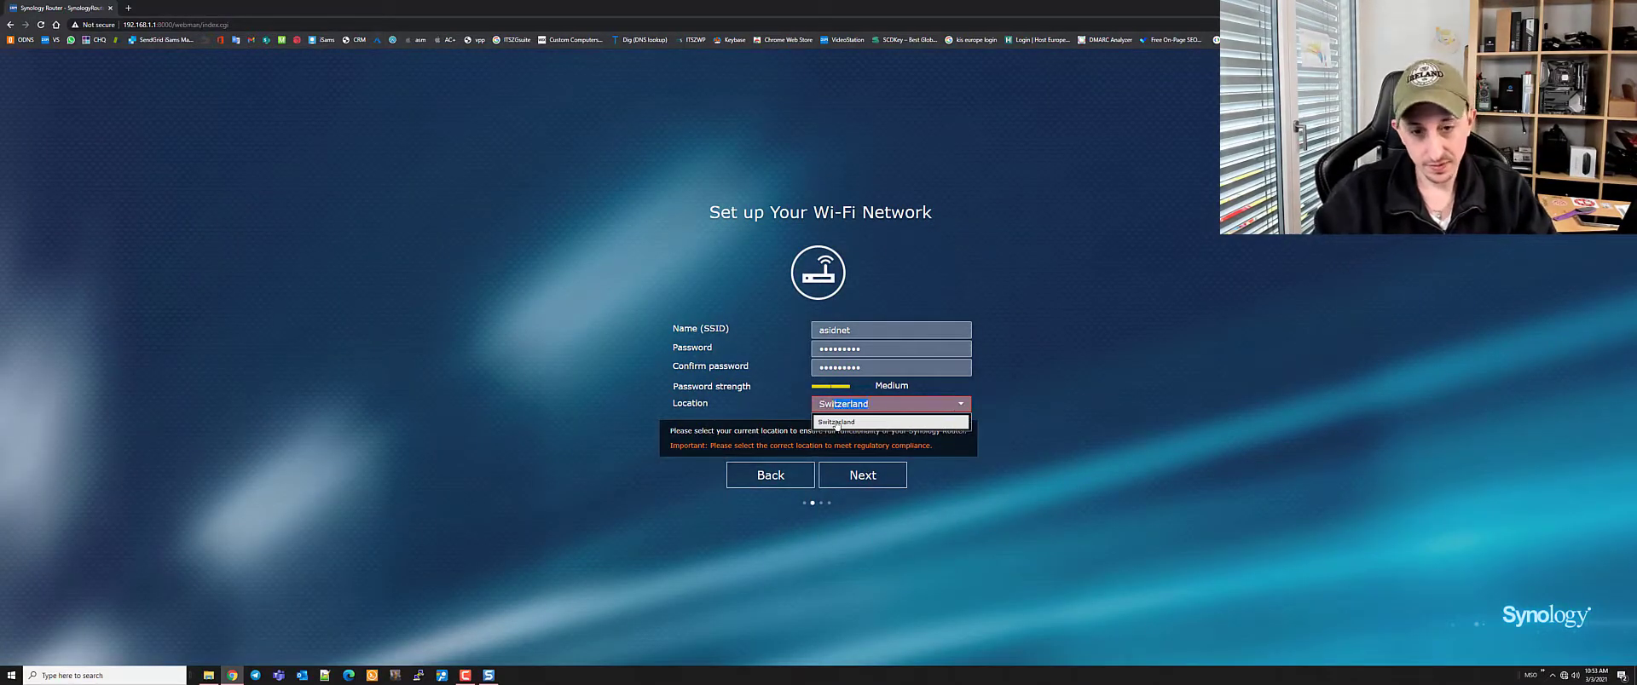
{"action": "left_click", "coordinate": [836, 425]}
{"action": "left_click", "coordinate": [863, 475]}
{"action": "left_click", "coordinate": [863, 470]}
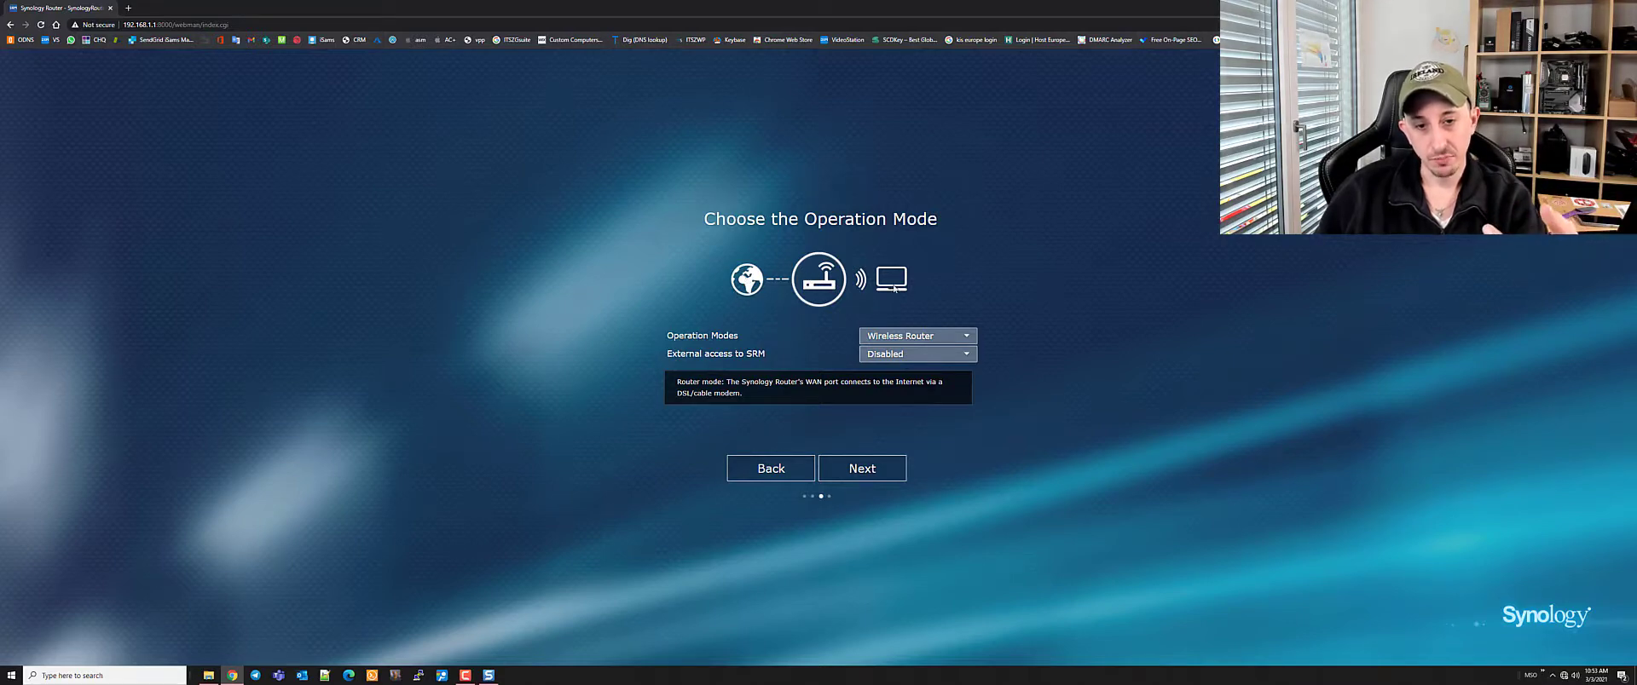
Keep Wireless Router mode and preview the PPPoE and Manual IP connection fields
{"action": "left_click", "coordinate": [874, 468]}
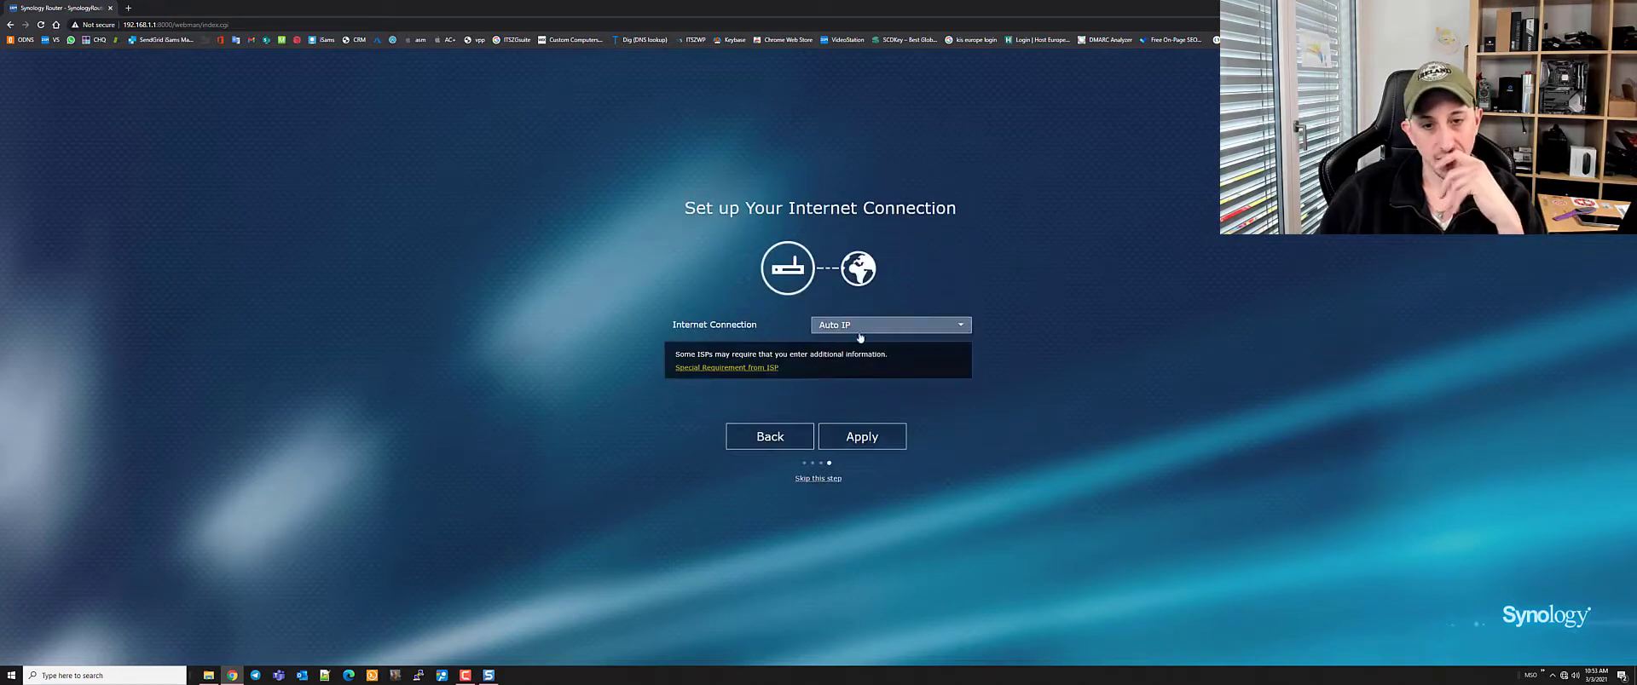
{"action": "left_click", "coordinate": [854, 327]}
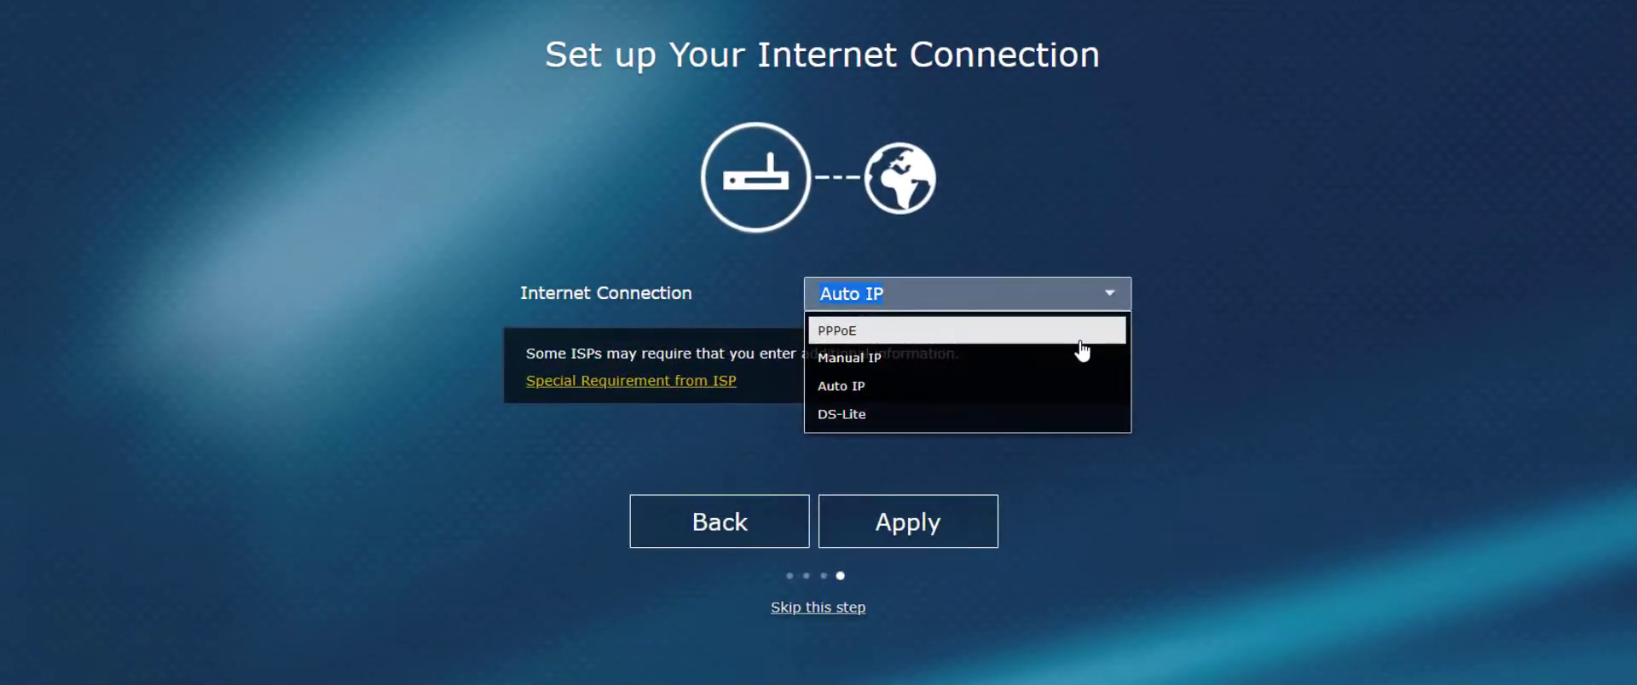
{"action": "left_click", "coordinate": [1079, 341]}
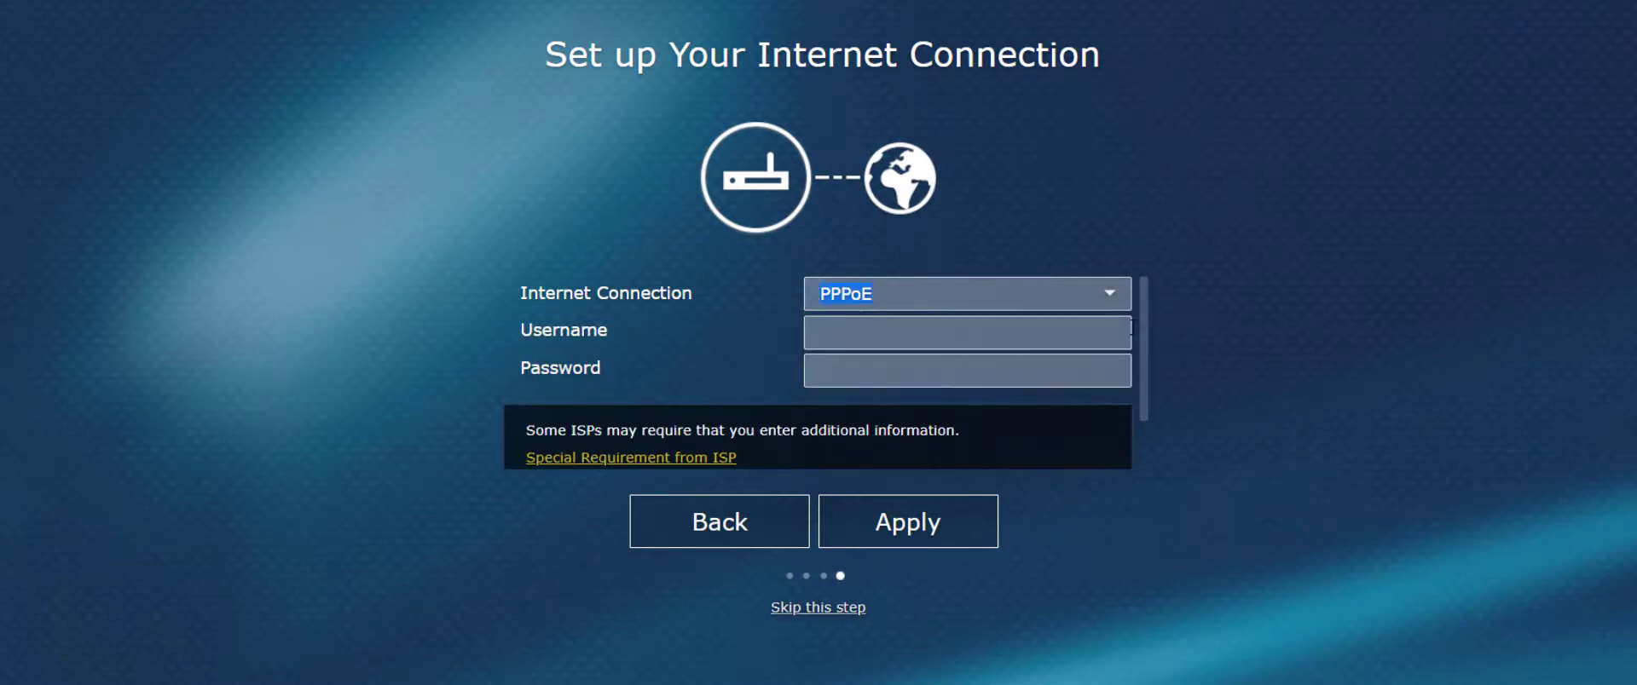
{"action": "left_click", "coordinate": [1110, 295]}
{"action": "left_click", "coordinate": [1019, 356]}
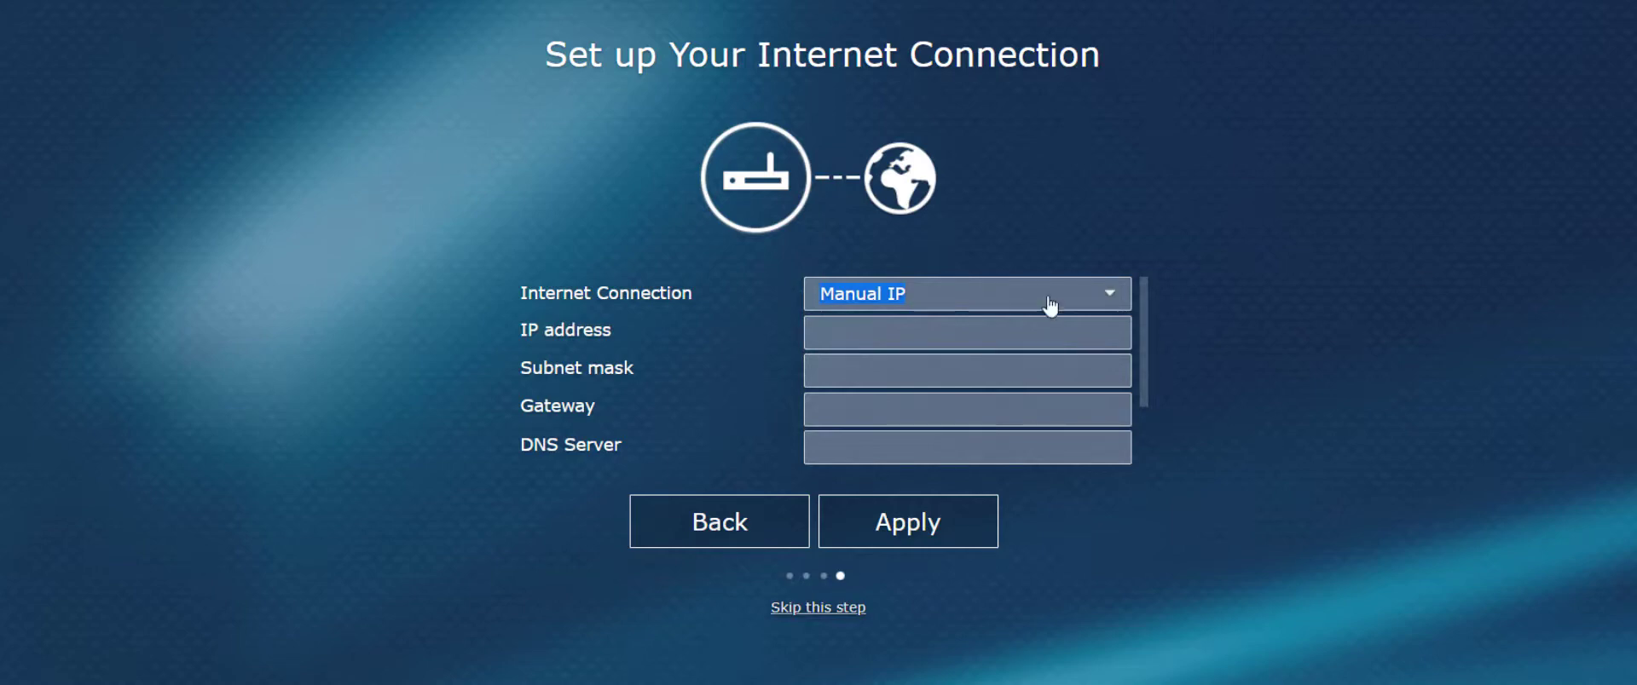
Choose Auto IP as the internet connection type and apply it
{"action": "left_click", "coordinate": [1095, 300]}
{"action": "left_click", "coordinate": [1048, 388]}
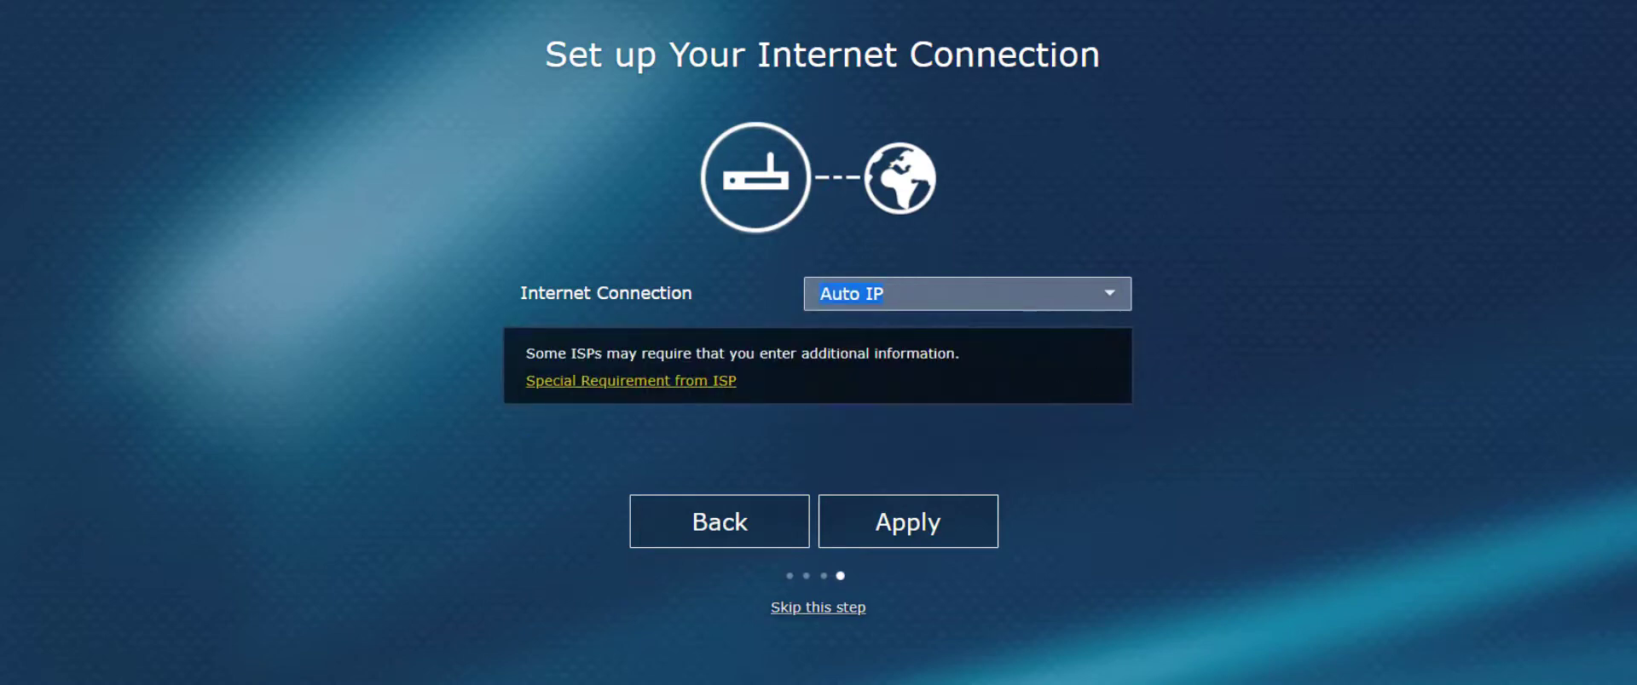
{"action": "left_click", "coordinate": [1040, 299]}
{"action": "left_click", "coordinate": [1249, 305]}
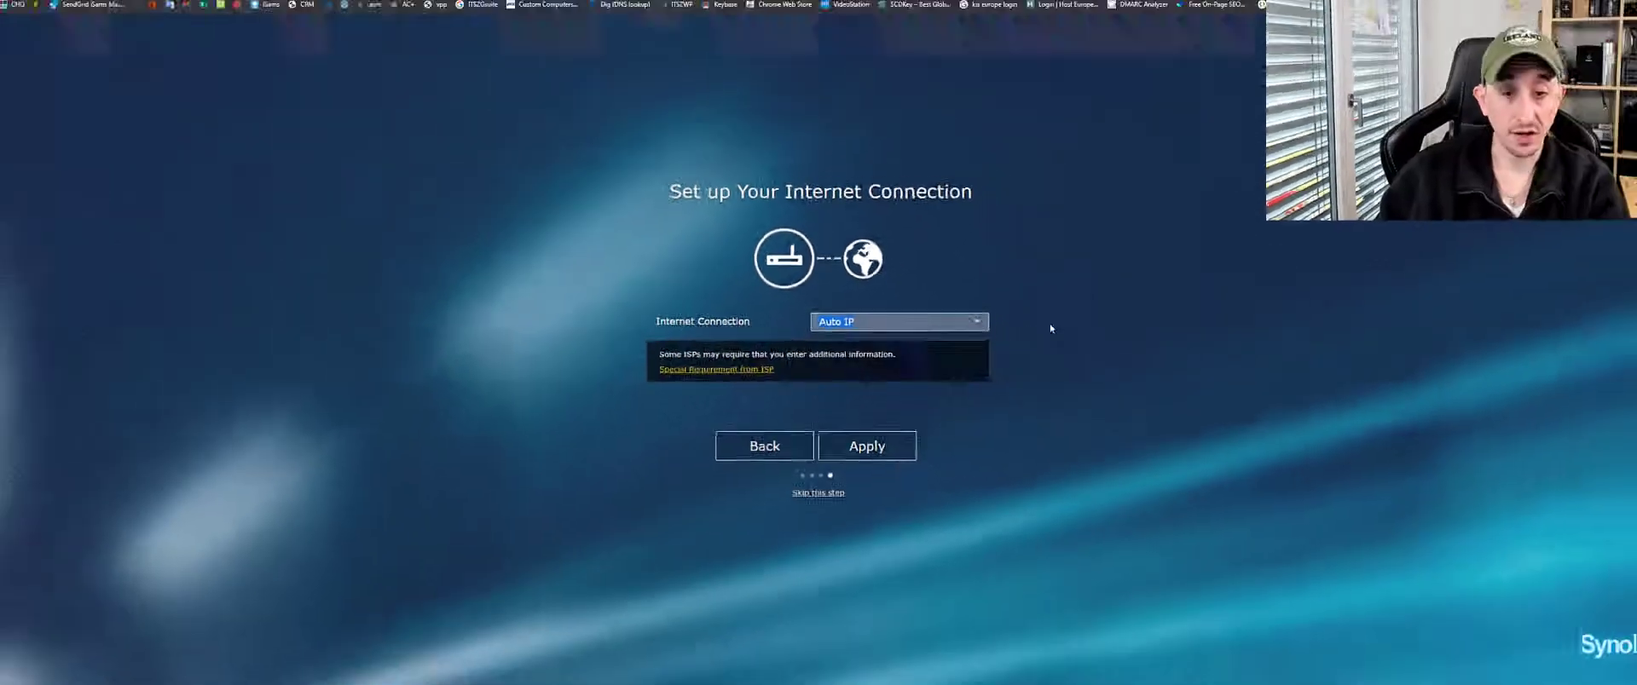
{"action": "left_click", "coordinate": [914, 533]}
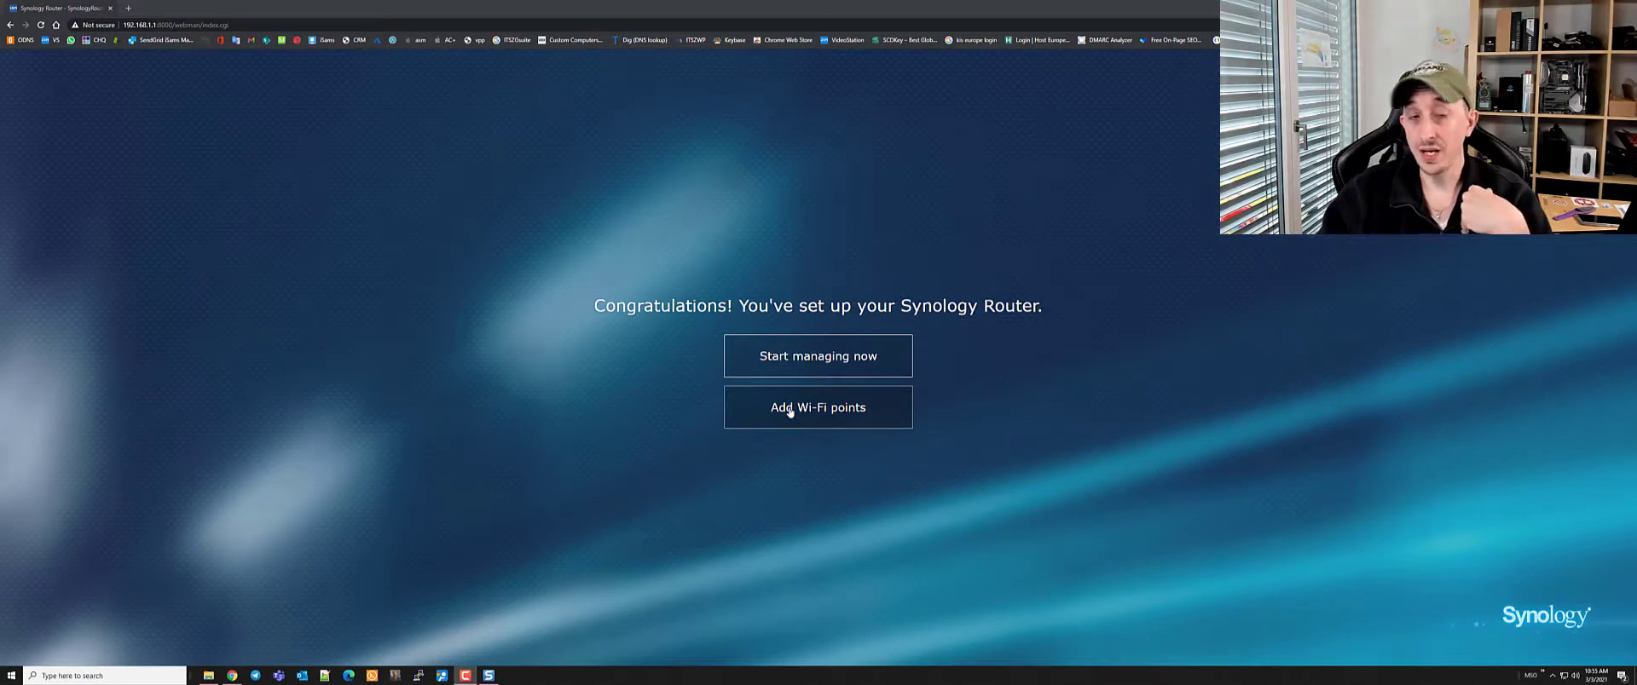
Sign in to the SynologyRouter login page as admin with the administrator password
{"action": "left_click", "coordinate": [814, 362]}
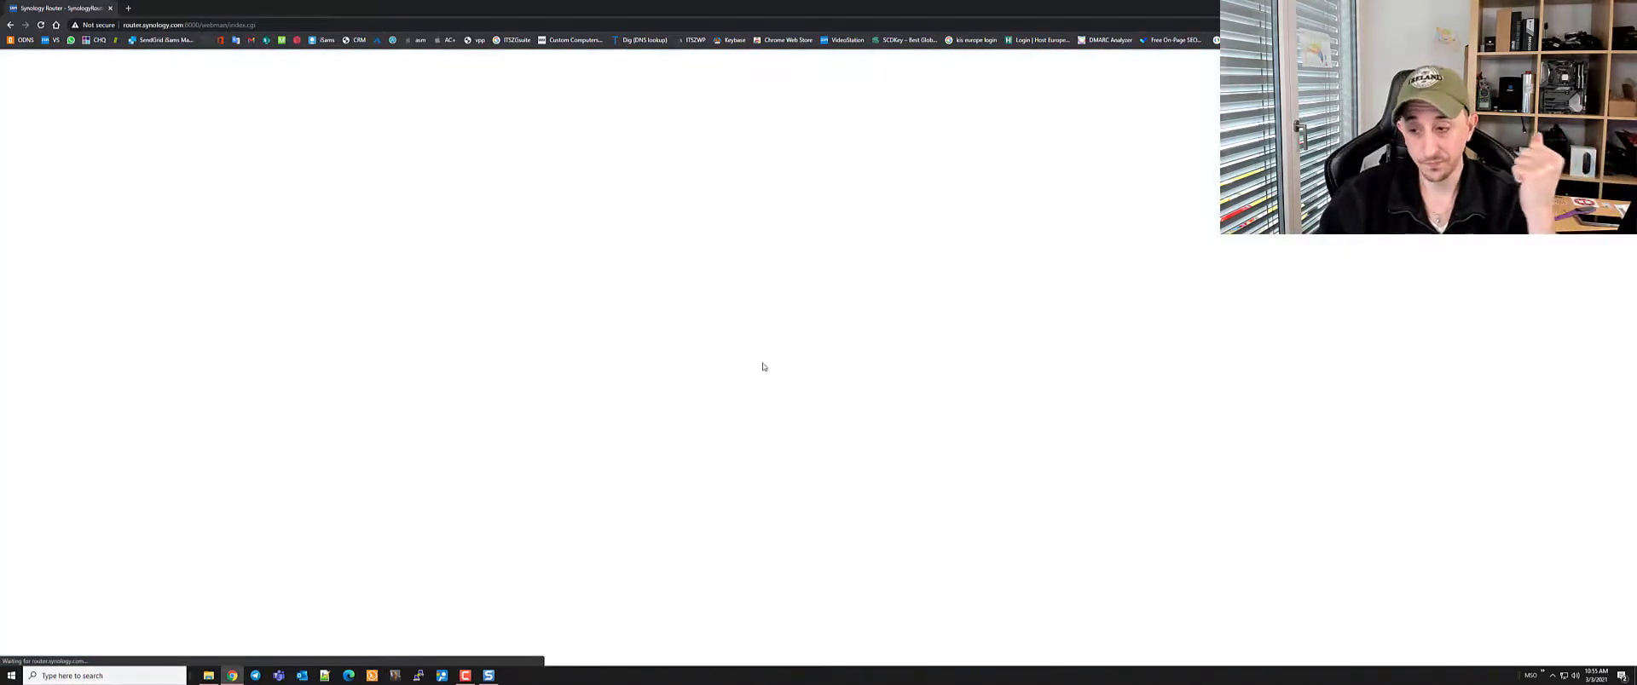
{"action": "type", "text": "admin"}
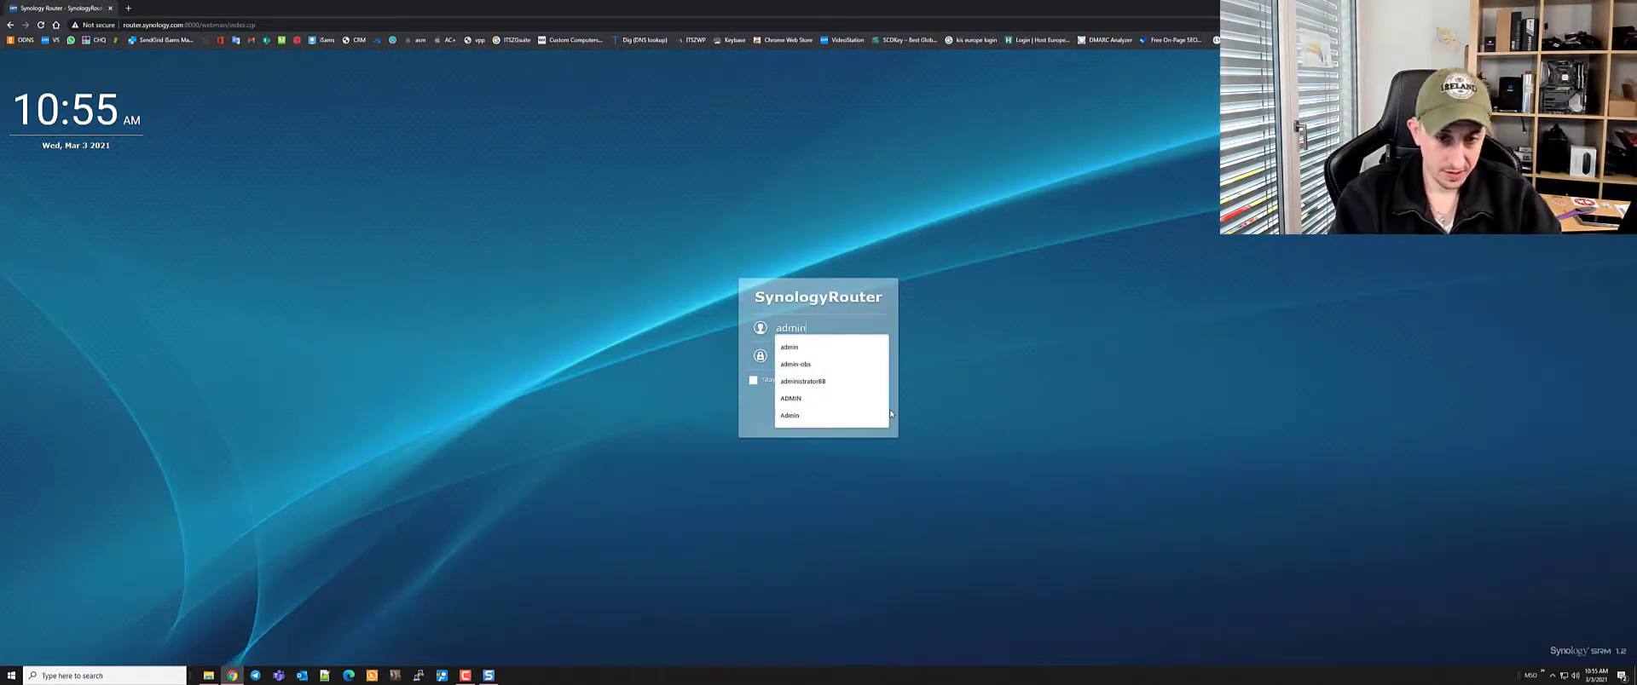
{"action": "key", "text": "Tab"}
{"action": "type", "text": "••••••••••••"}
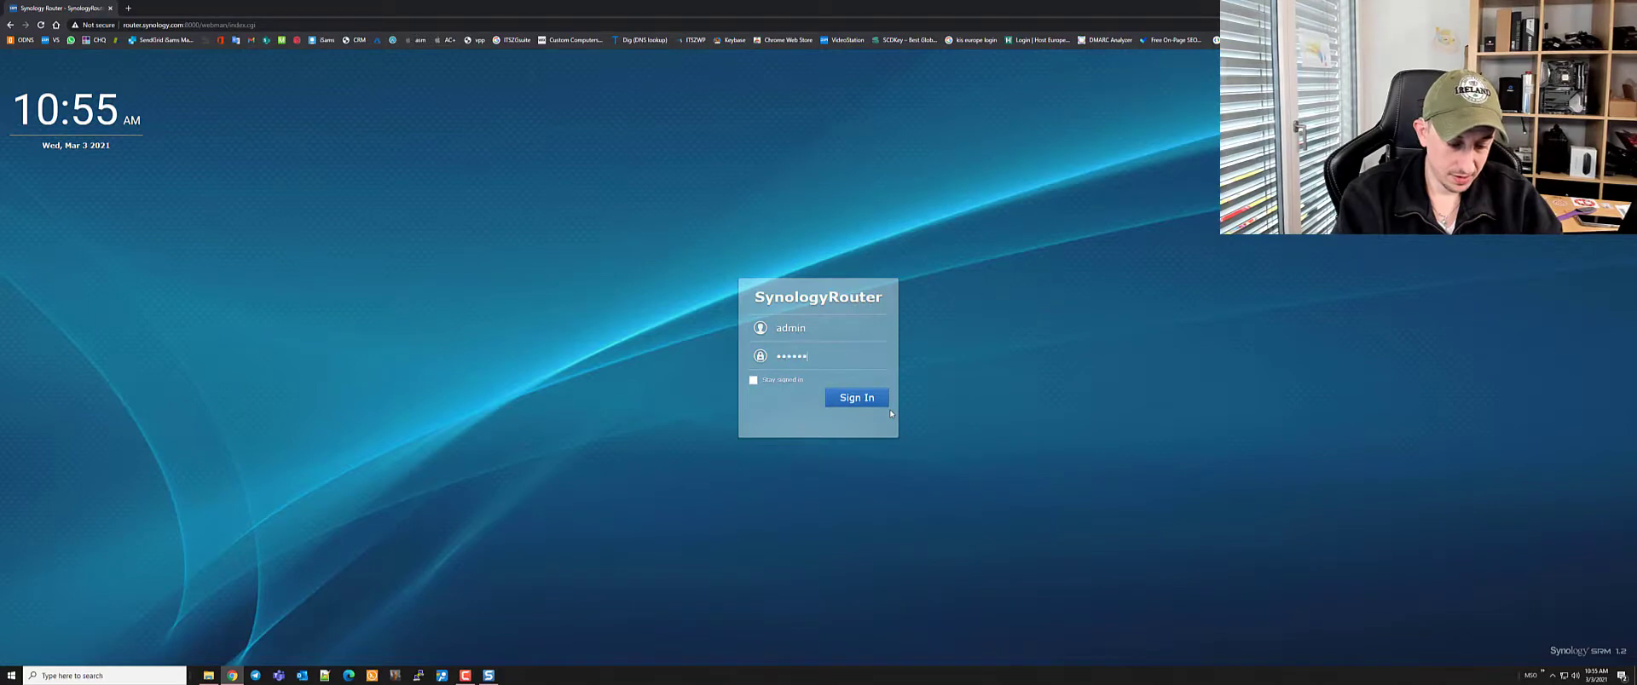
{"action": "key", "text": "Return"}
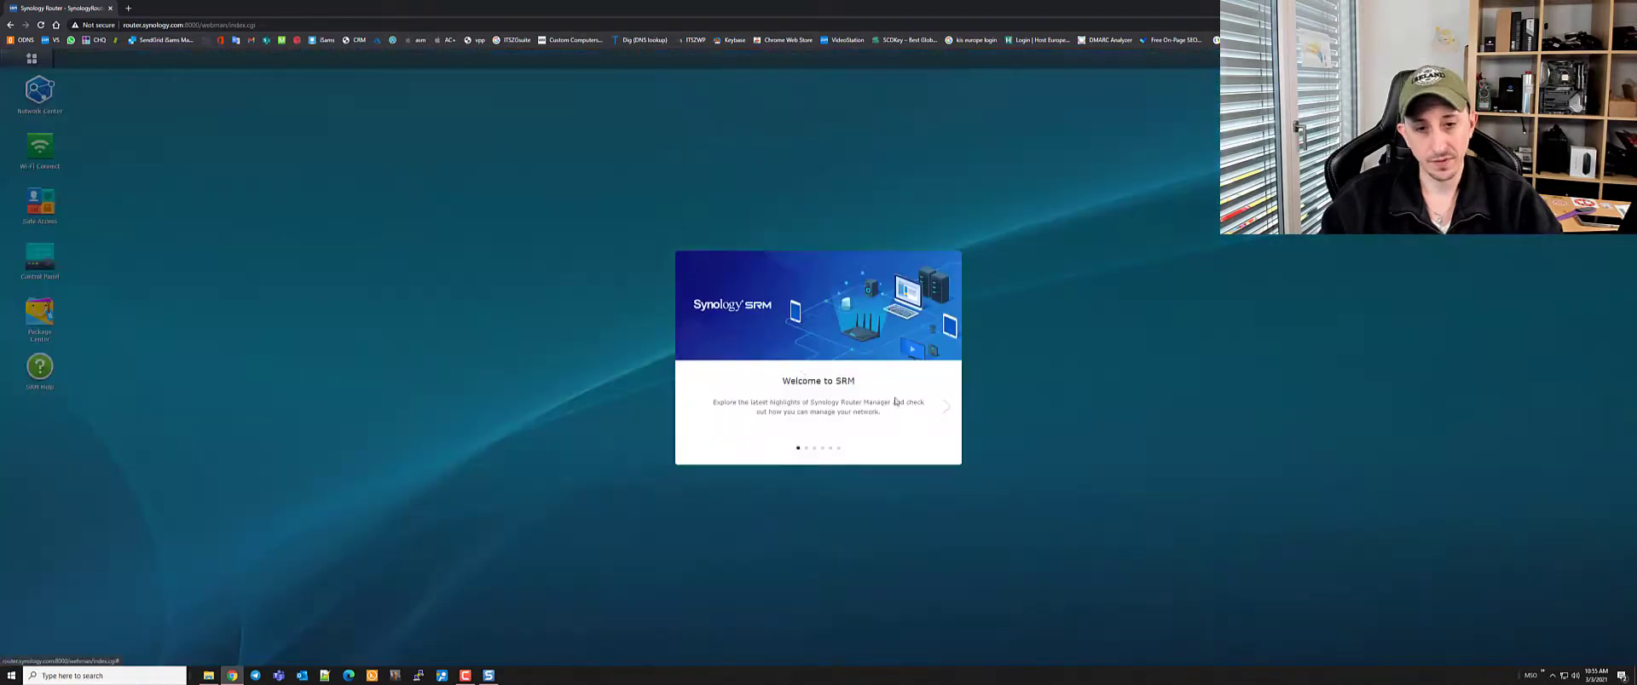
Page through the Welcome to SRM tour, finish it, and decline Pageview Analytics with 'No thanks!'
{"action": "left_click", "coordinate": [947, 406]}
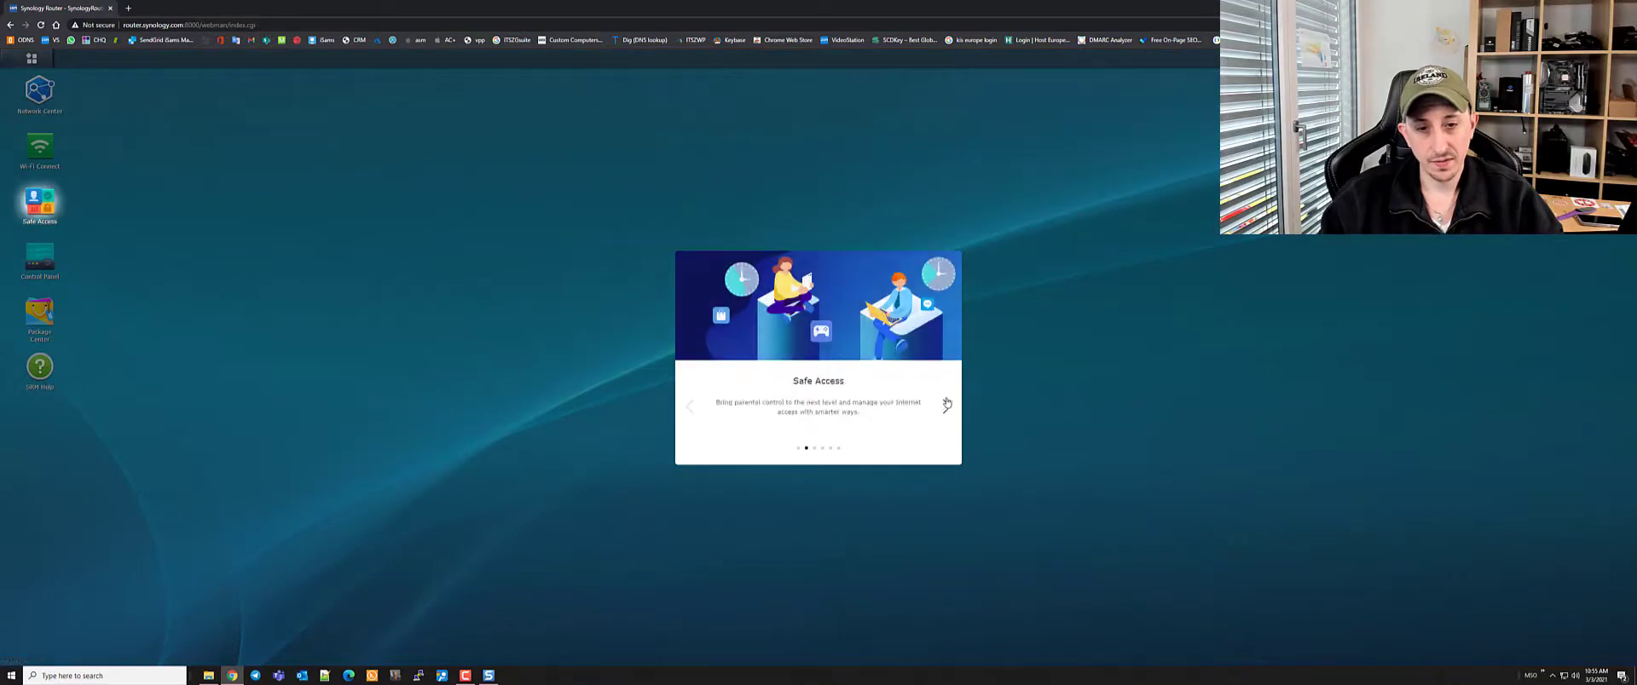
{"action": "left_click", "coordinate": [947, 406]}
{"action": "left_click", "coordinate": [946, 406]}
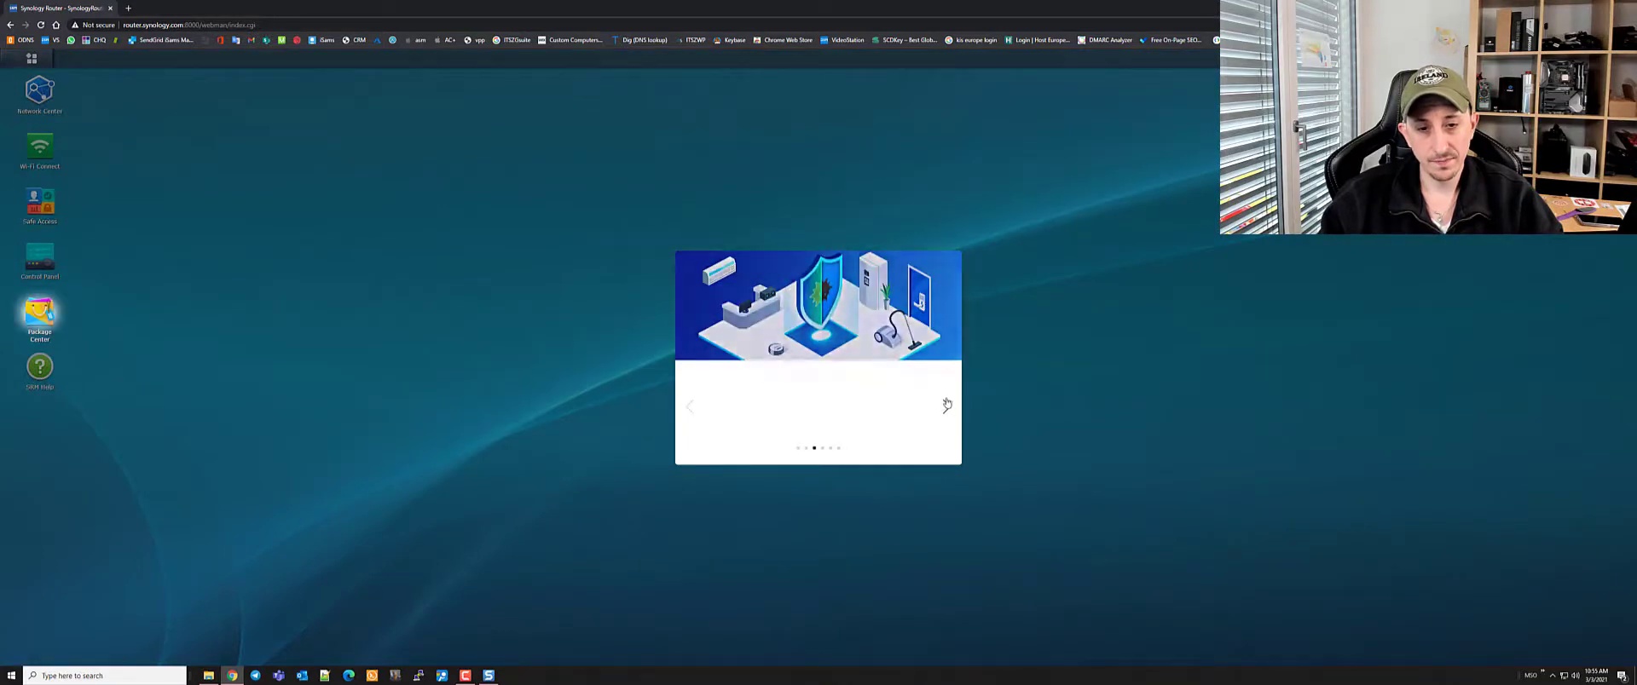
{"action": "left_click", "coordinate": [687, 406]}
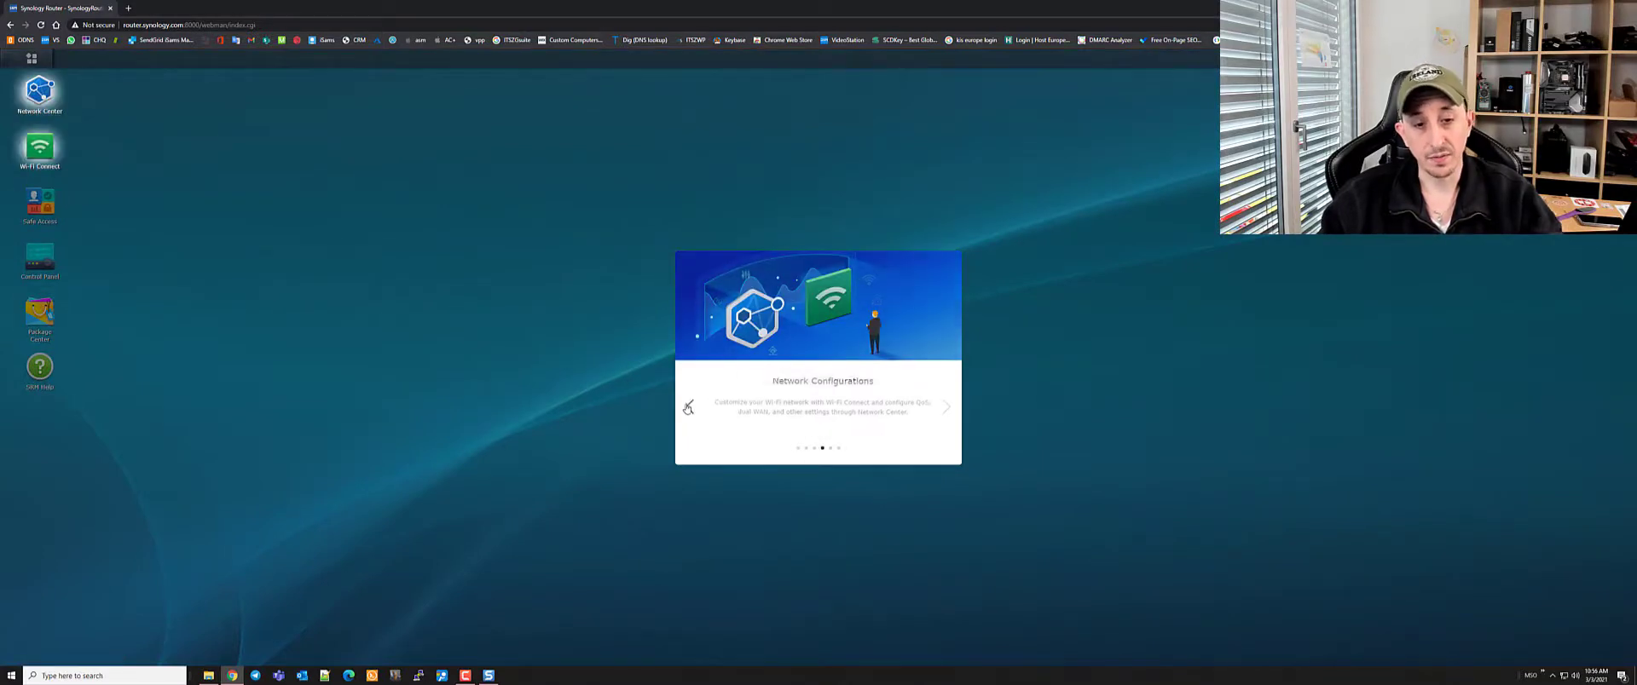
{"action": "left_click", "coordinate": [945, 408]}
{"action": "left_click", "coordinate": [946, 407]}
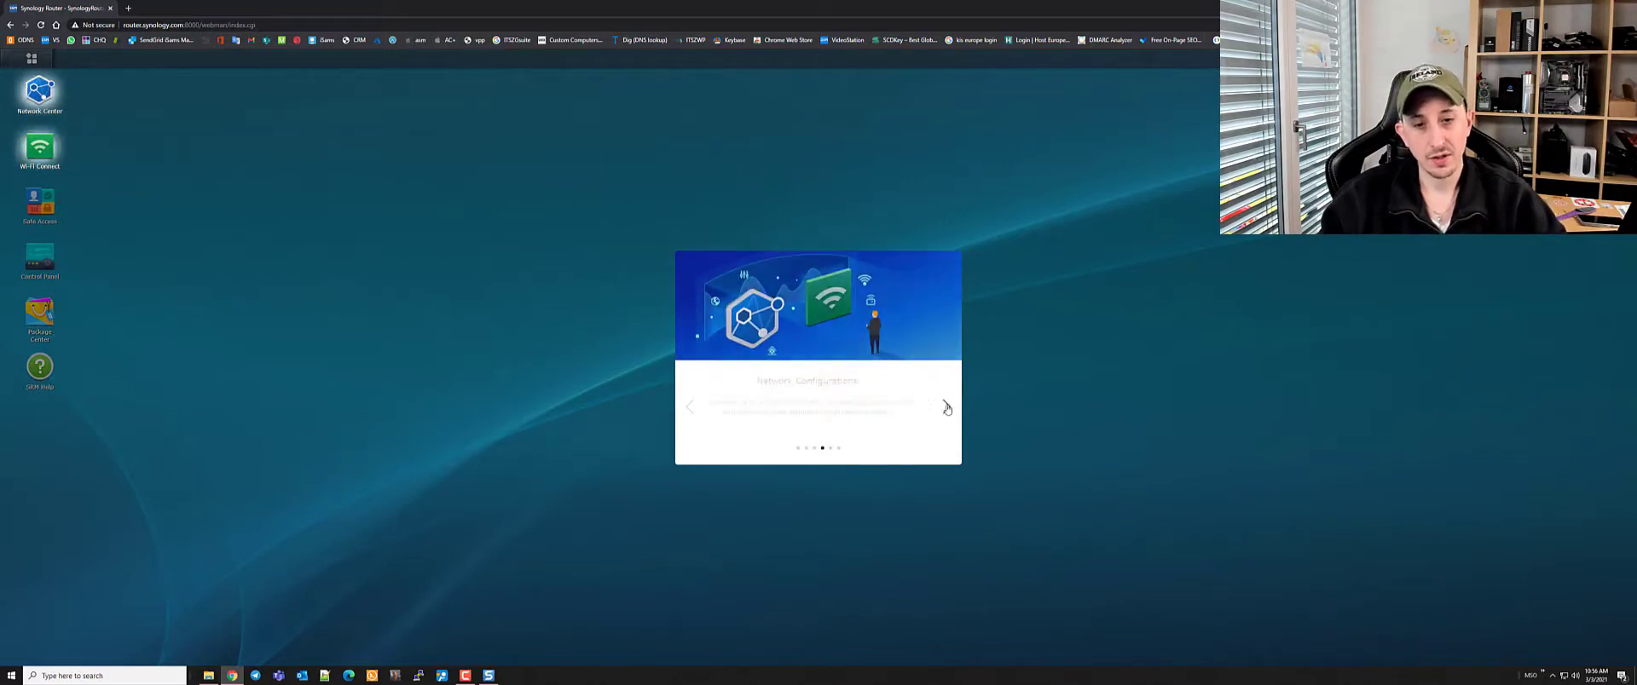
{"action": "left_click", "coordinate": [947, 408]}
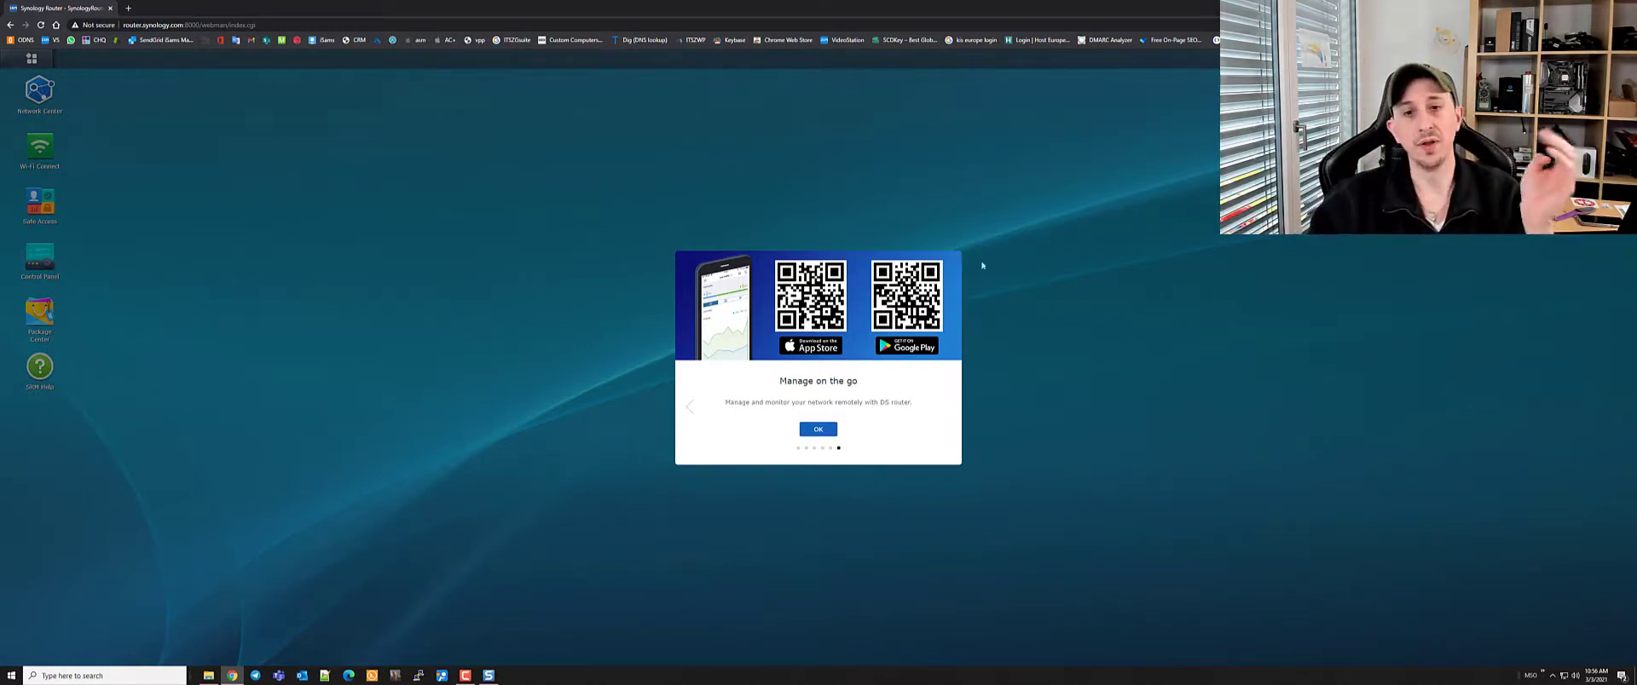
{"action": "left_click", "coordinate": [829, 430]}
{"action": "left_click", "coordinate": [818, 472]}
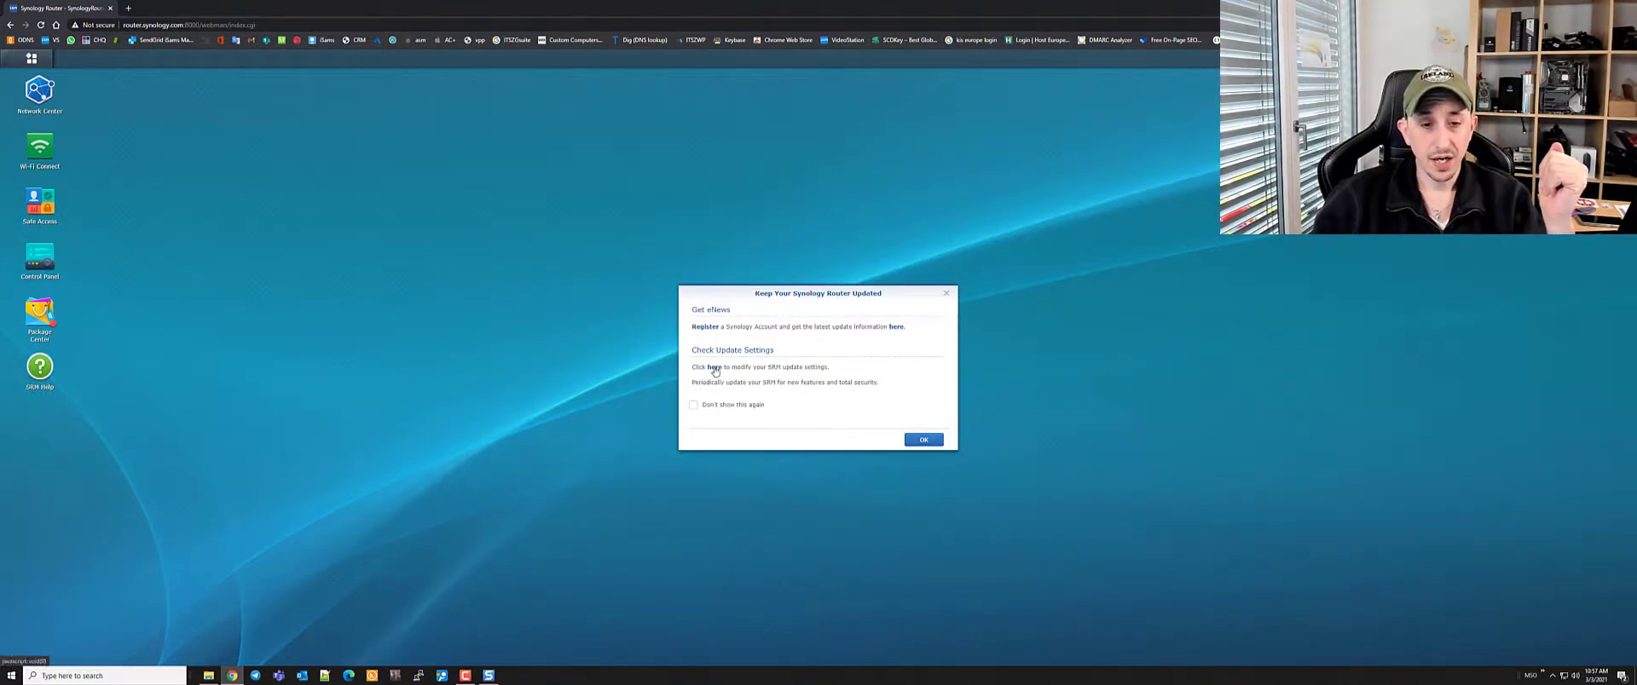
Enable automatic SRM update checks with installation on Saturday only, save, and close Control Panel and reminder
{"action": "left_click", "coordinate": [714, 368]}
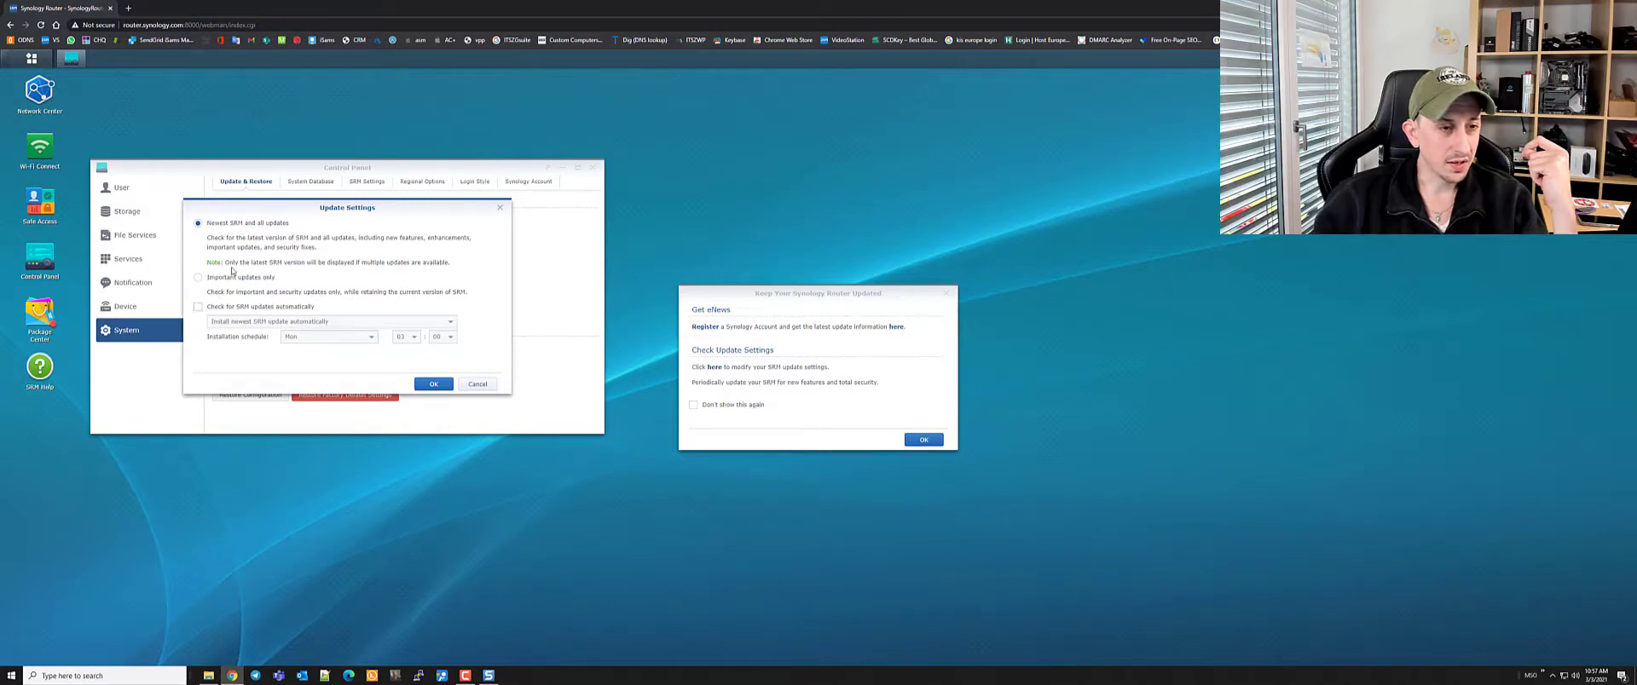
{"action": "left_click", "coordinate": [199, 307]}
{"action": "left_click", "coordinate": [341, 340]}
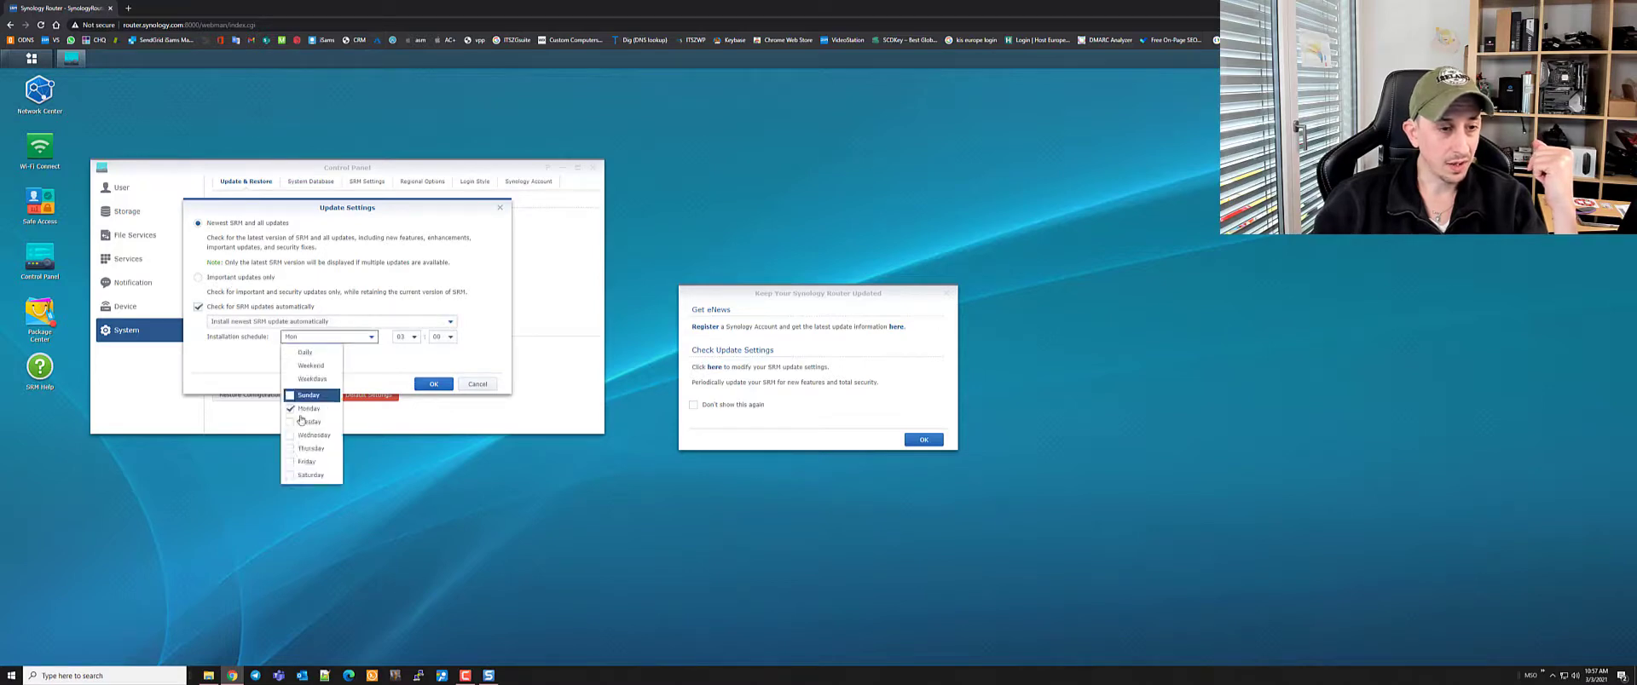
{"action": "left_click", "coordinate": [309, 475]}
{"action": "left_click", "coordinate": [304, 410]}
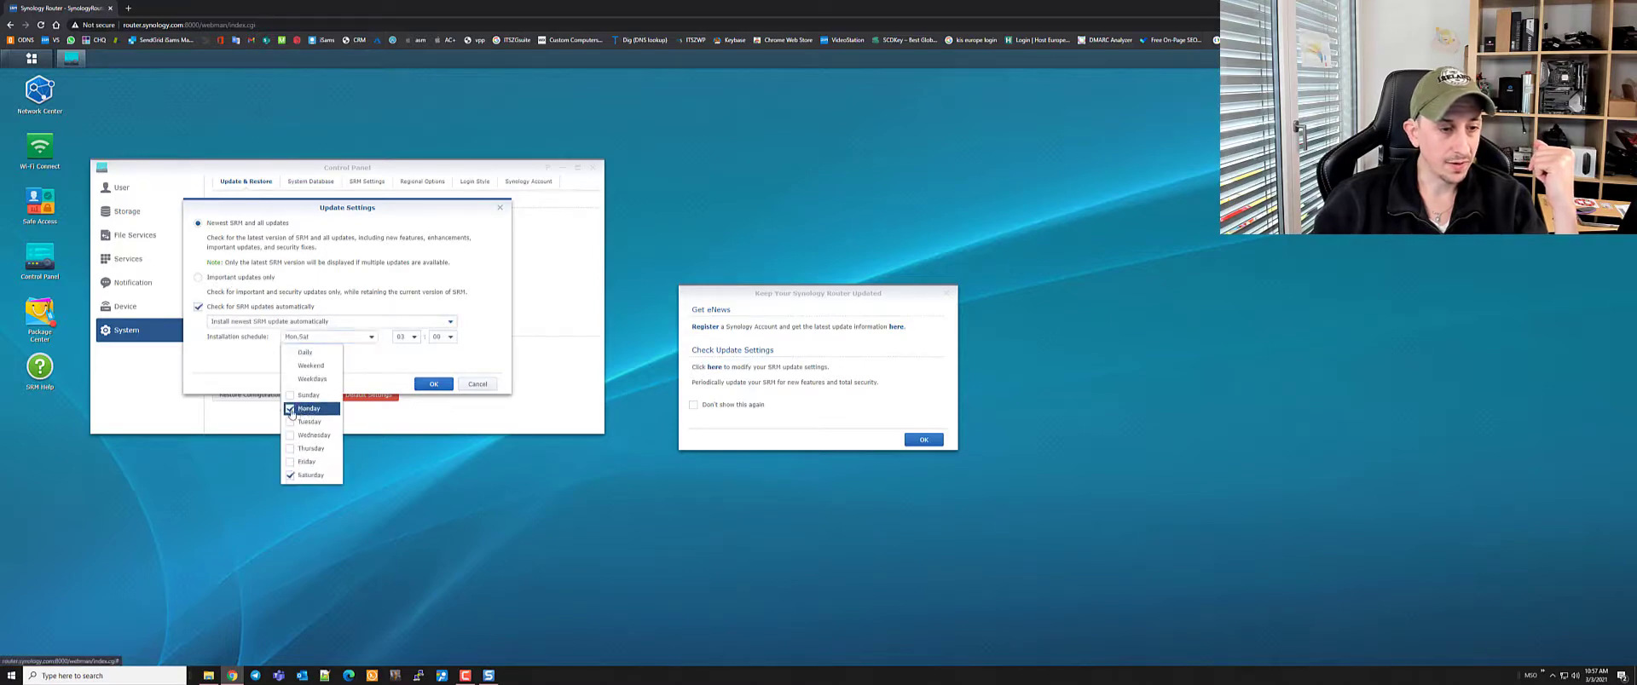
{"action": "left_click", "coordinate": [404, 338]}
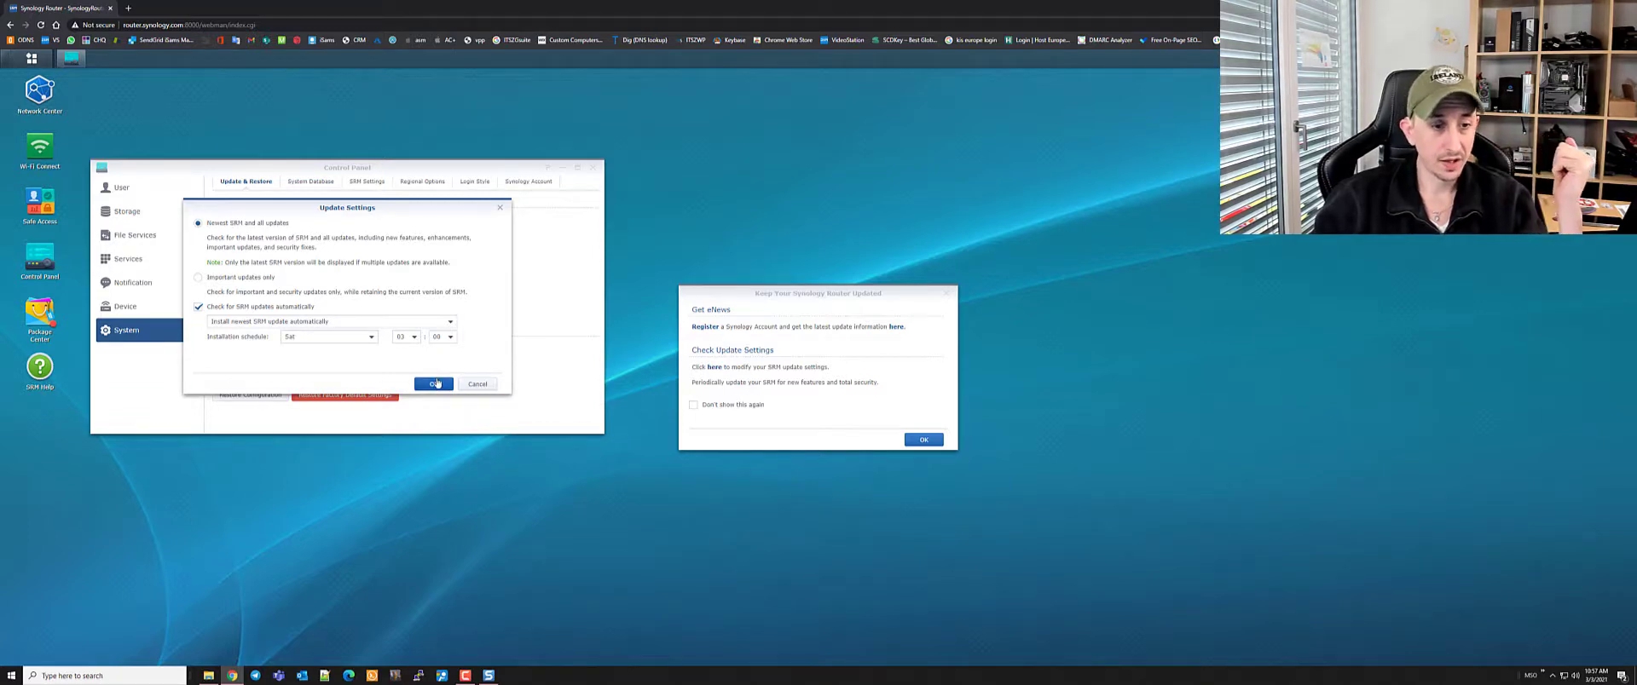
{"action": "left_click", "coordinate": [435, 383]}
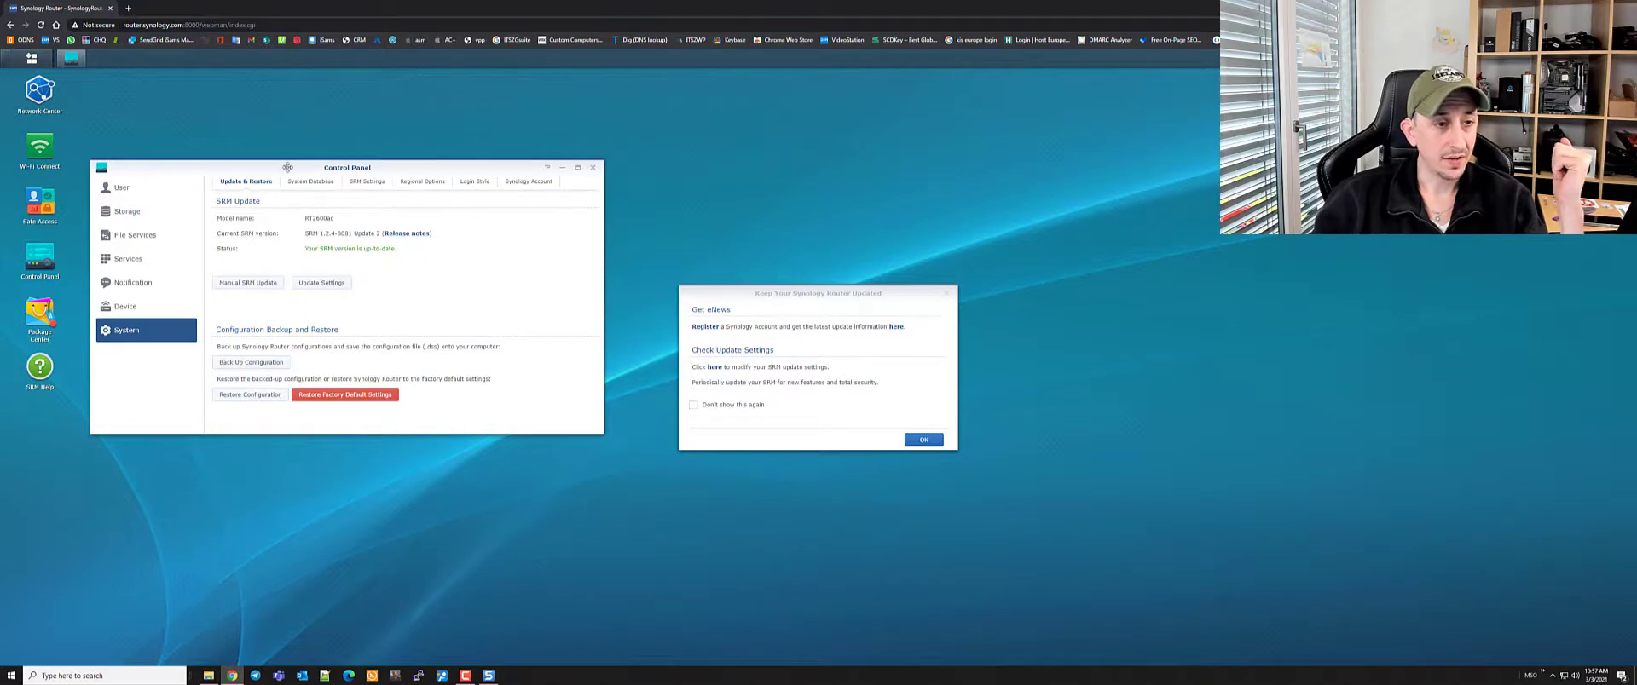
{"action": "left_click", "coordinate": [594, 172]}
{"action": "left_click", "coordinate": [923, 439]}
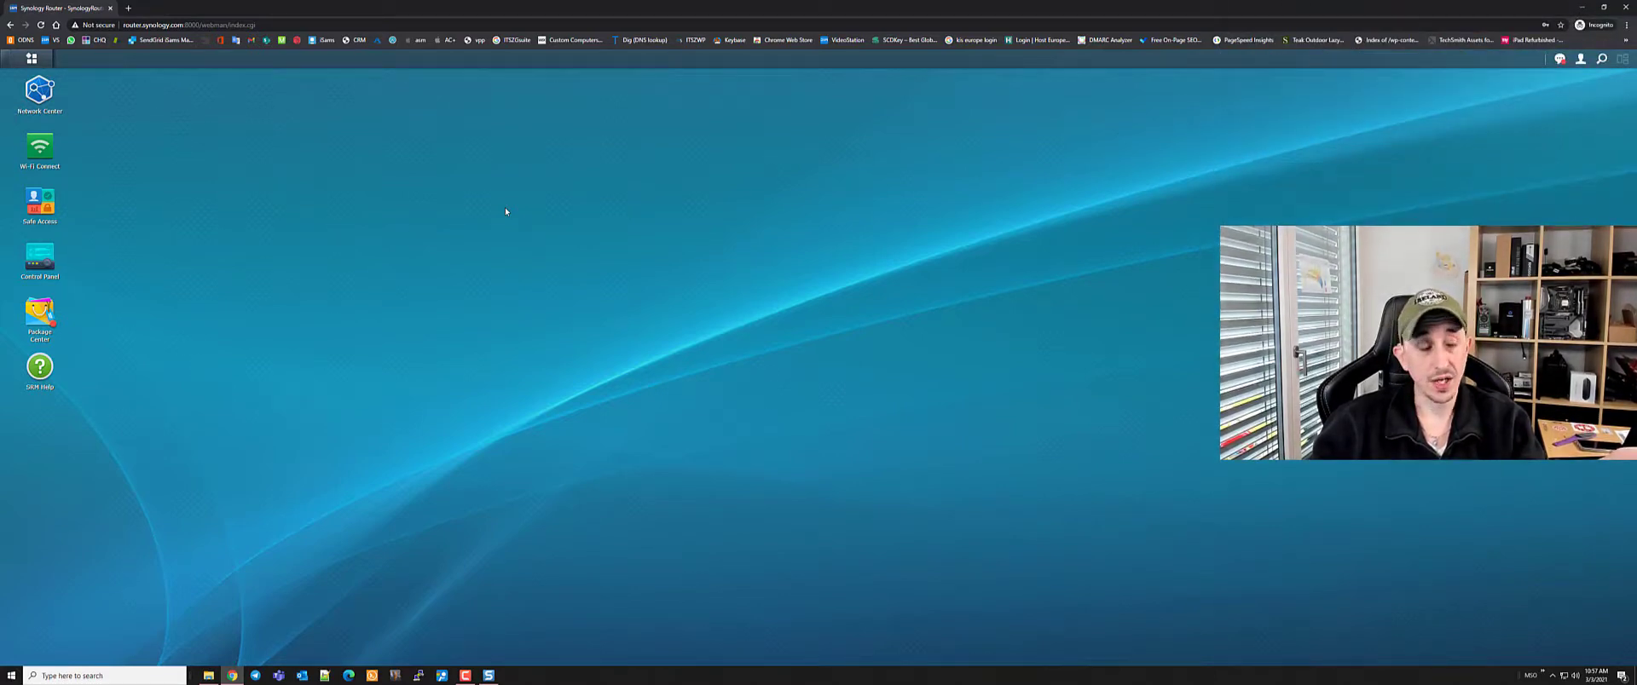
Look through the main menu, notifications and account options, then search 'uier' to reach User settings
{"action": "left_click", "coordinate": [34, 59]}
{"action": "left_click", "coordinate": [937, 211]}
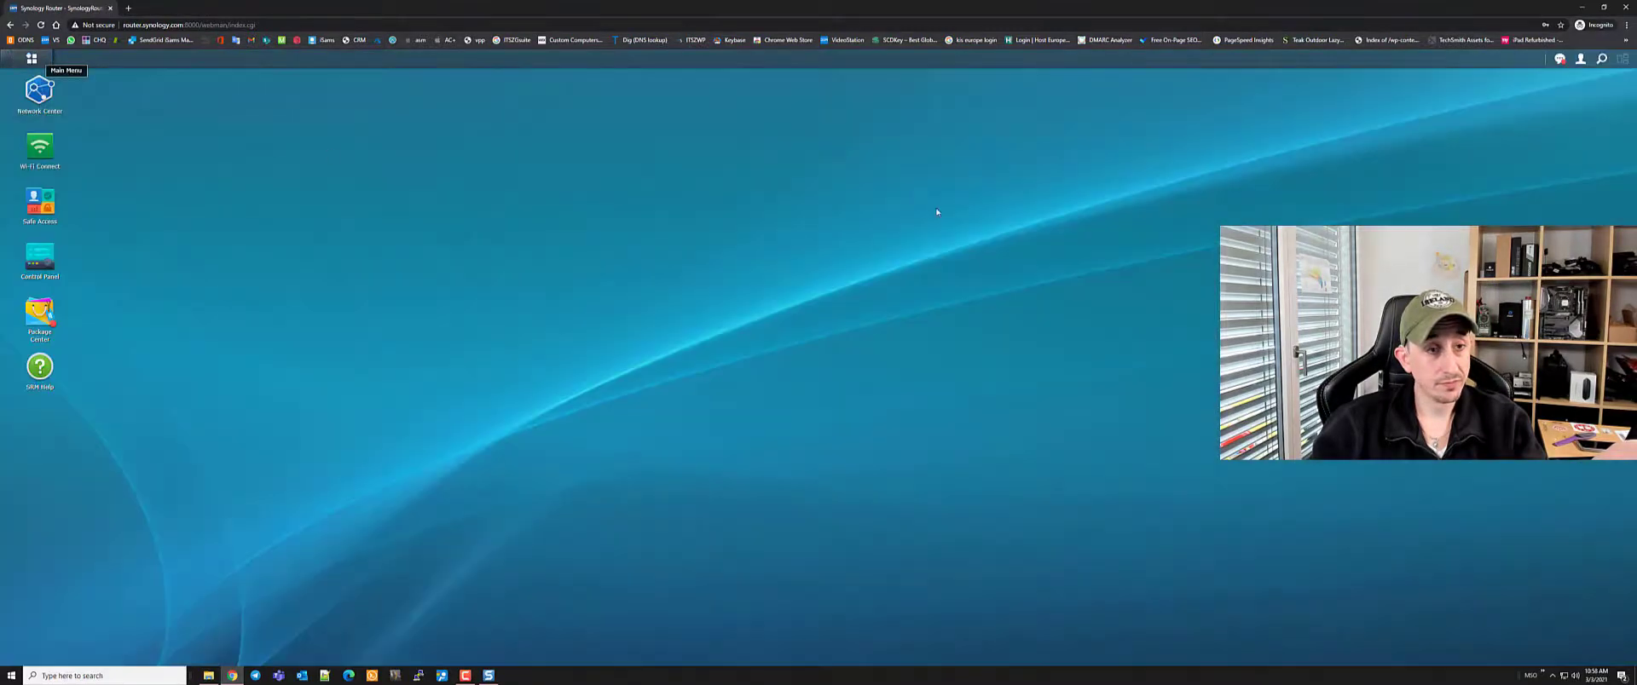
{"action": "left_click", "coordinate": [1561, 59]}
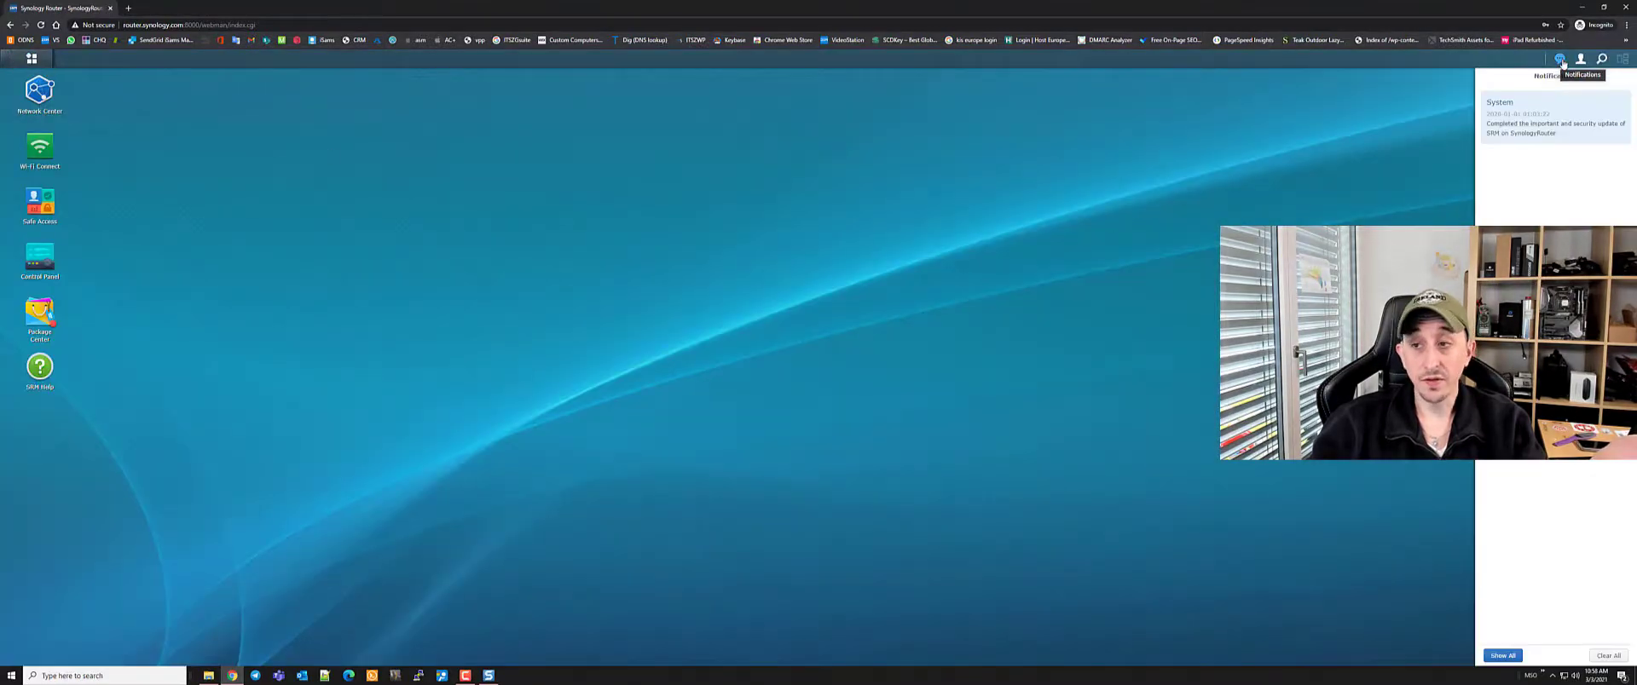
{"action": "left_click", "coordinate": [1561, 60]}
{"action": "left_click", "coordinate": [1580, 60]}
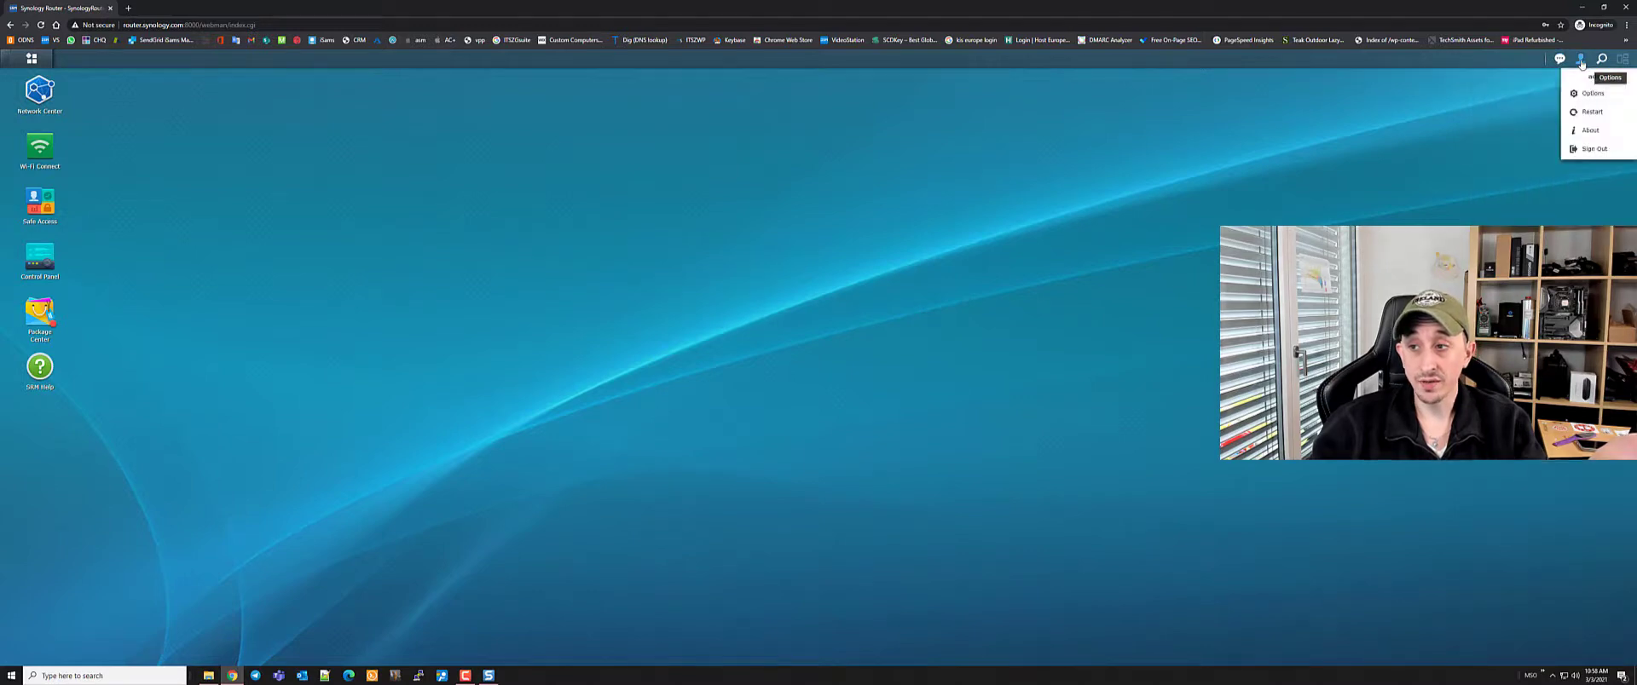
{"action": "left_click", "coordinate": [1602, 59]}
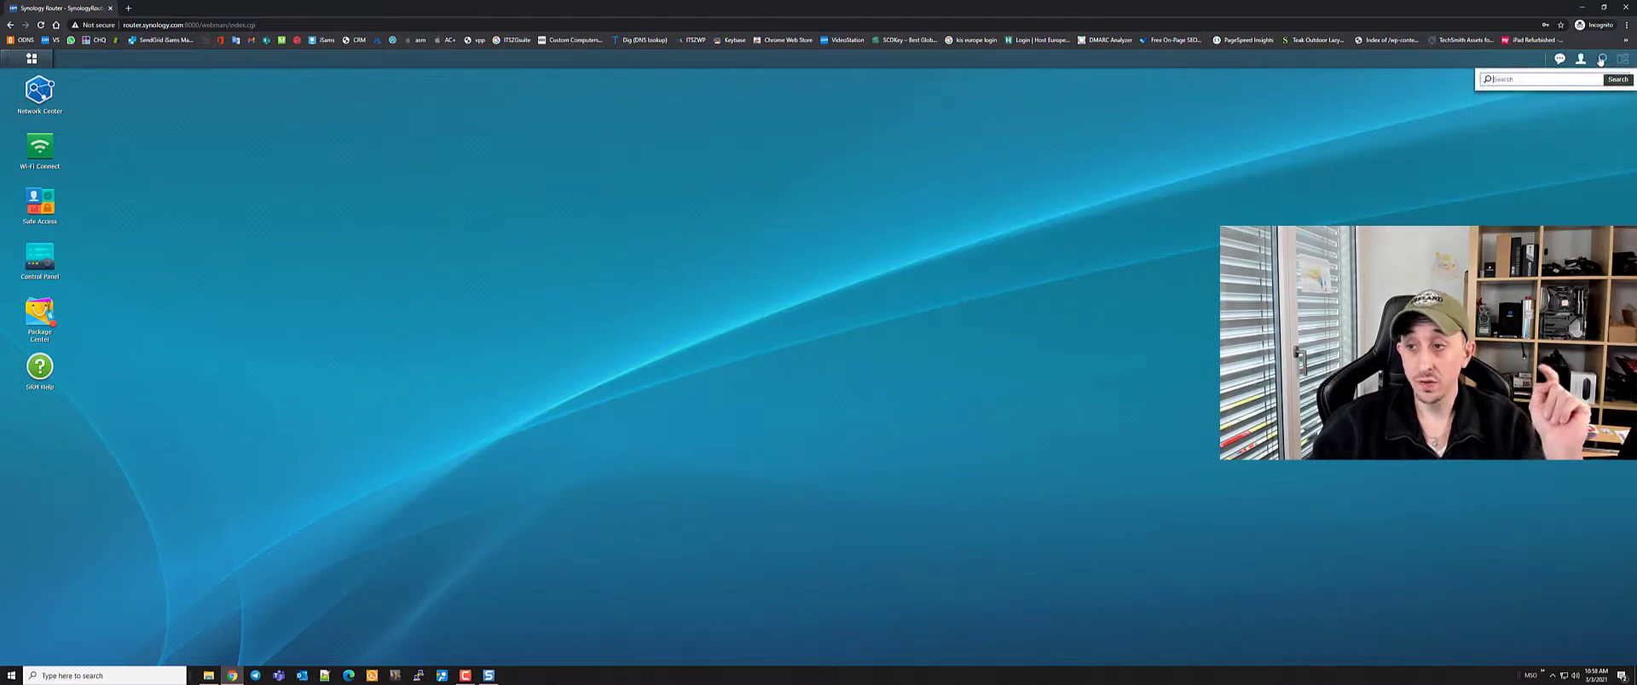
{"action": "type", "text": "ui"}
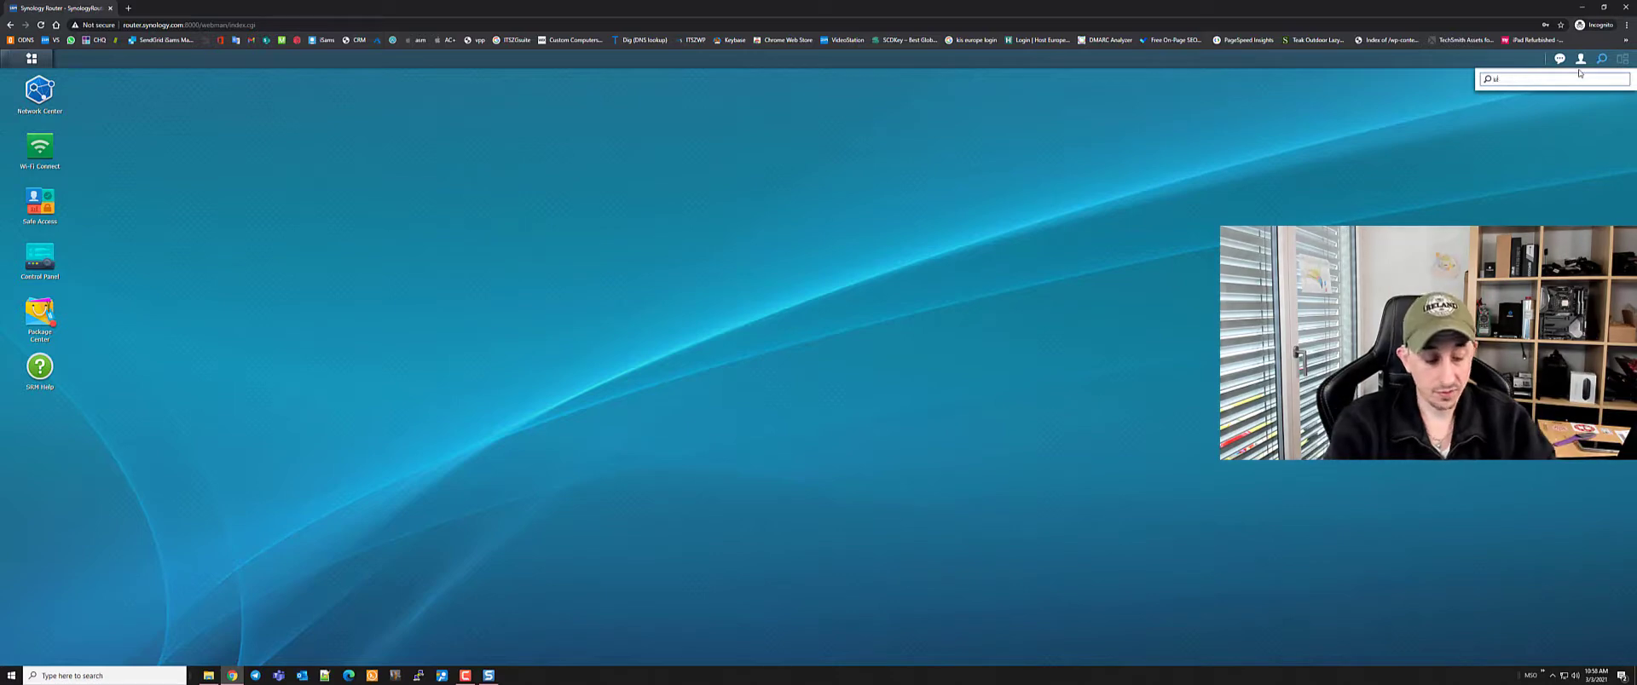
{"action": "type", "text": "er"}
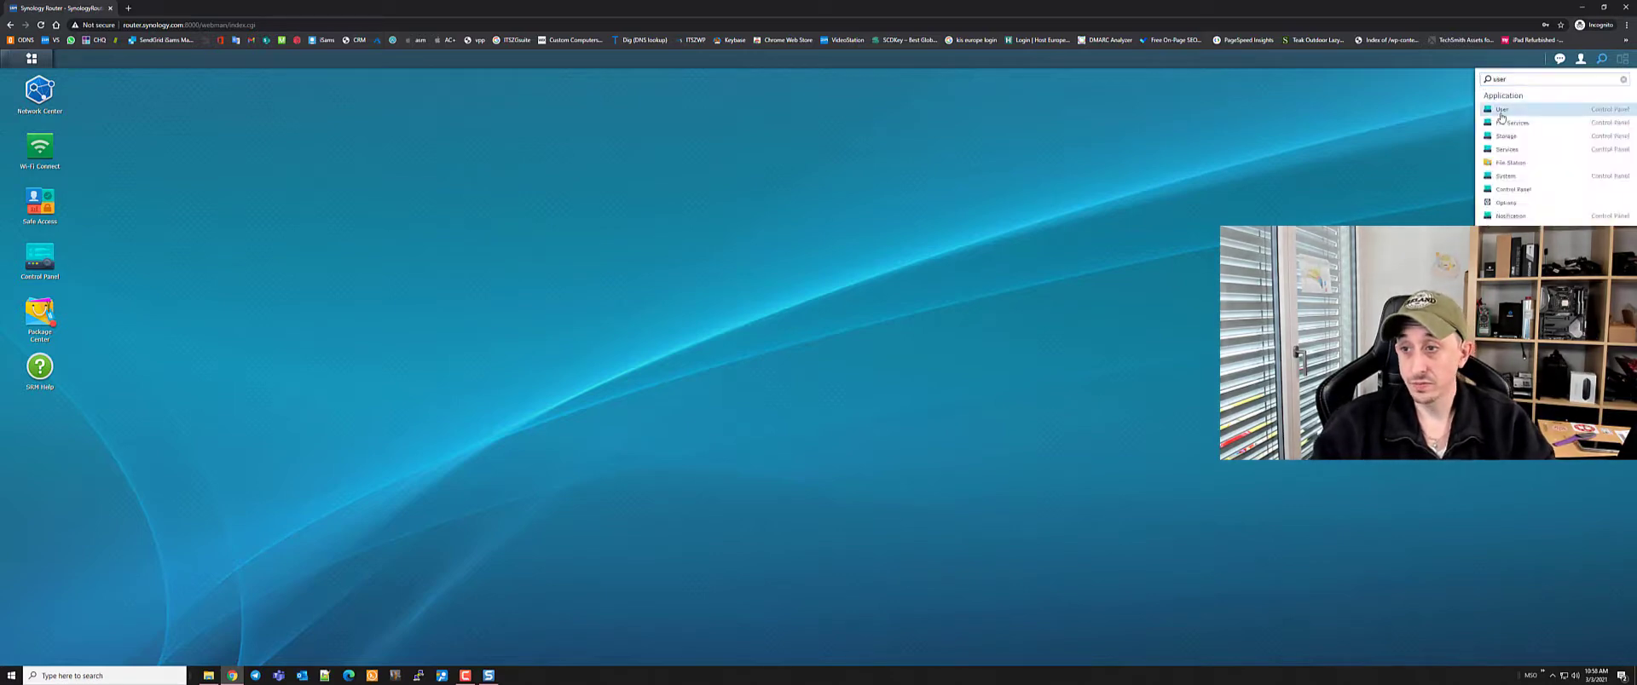
{"action": "left_click", "coordinate": [1502, 116]}
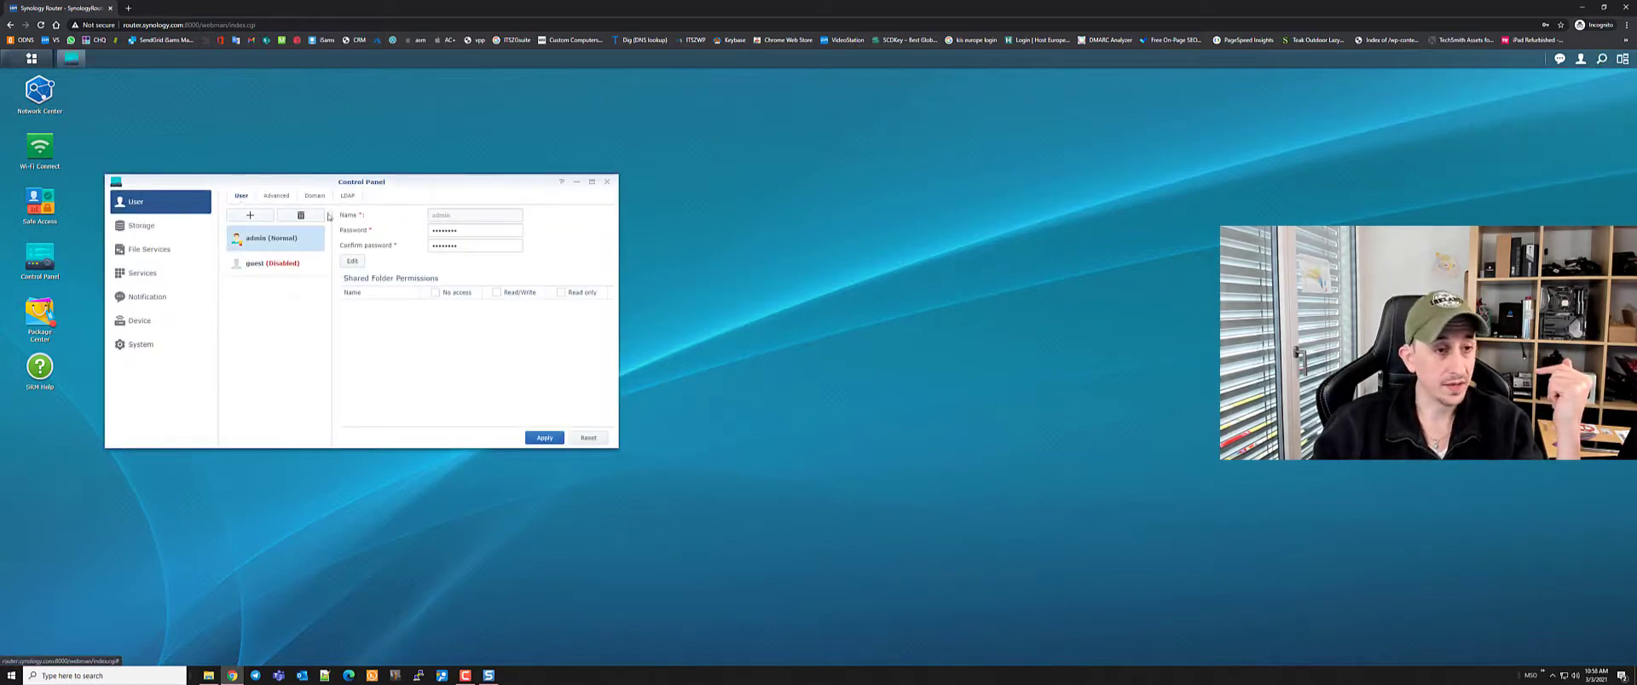
Create a new user with its name and password, confirm its details, and close Control Panel
{"action": "left_click", "coordinate": [249, 216]}
{"action": "left_click", "coordinate": [469, 215]}
{"action": "type", "text": "Dani"}
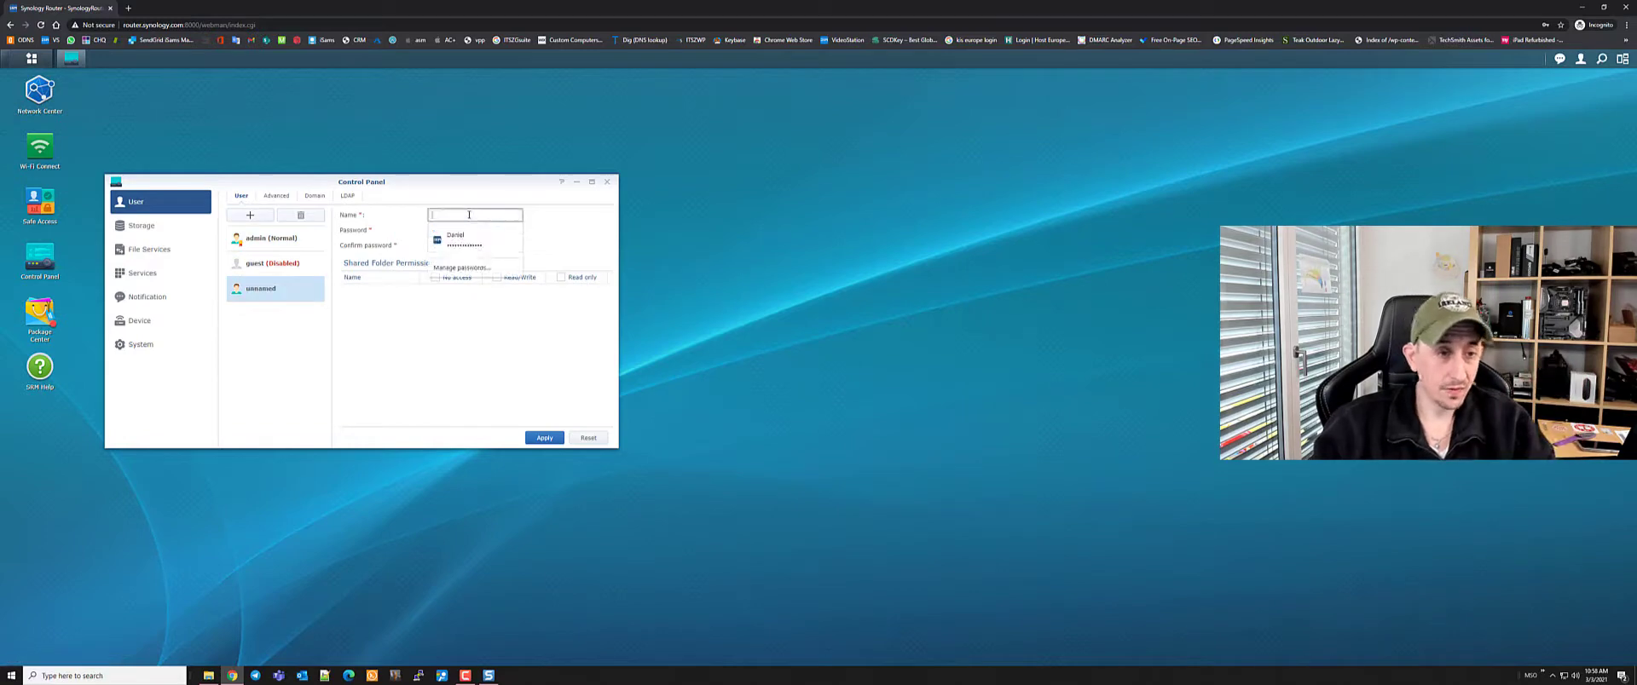
{"action": "type", "text": "el"}
{"action": "key", "text": "Tab"}
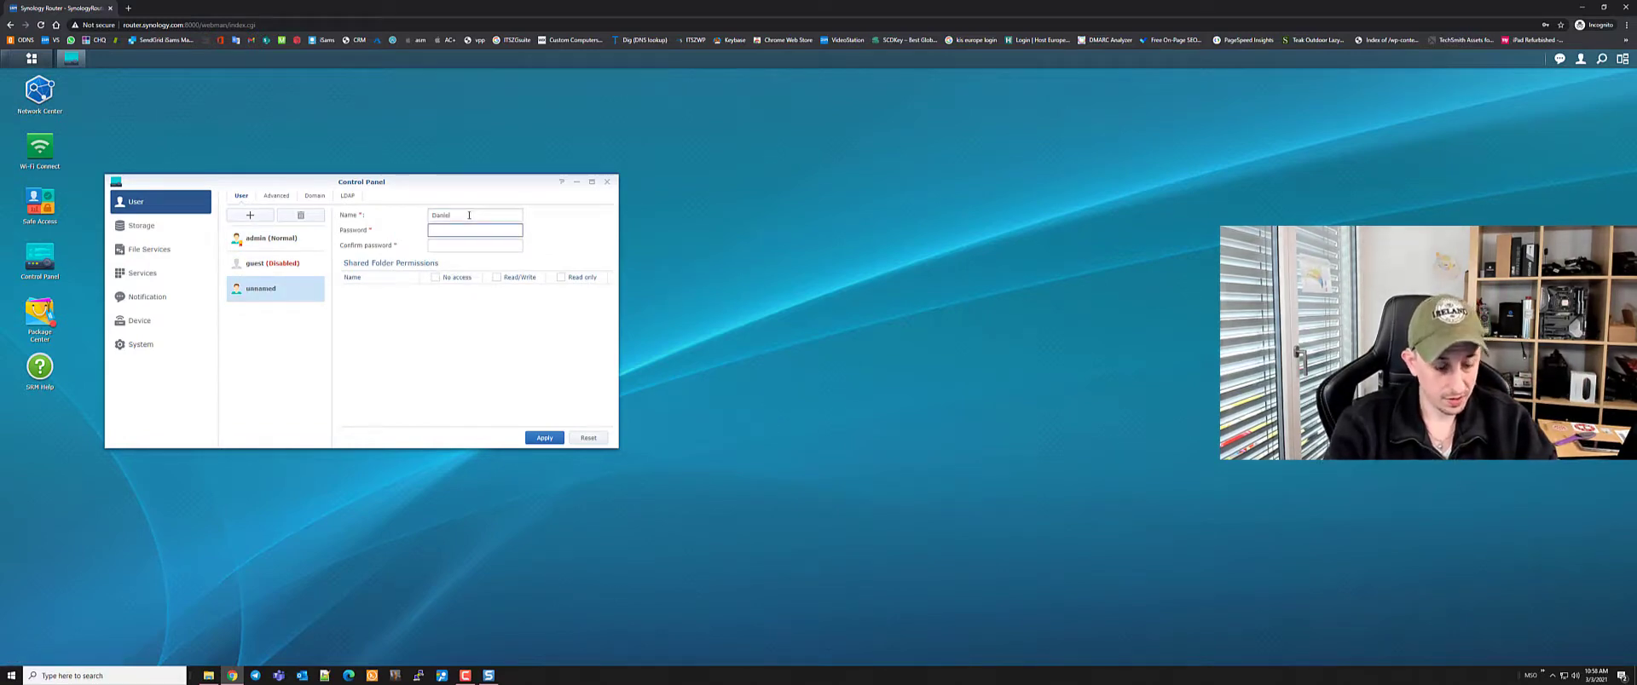
{"action": "type", "text": "••••"}
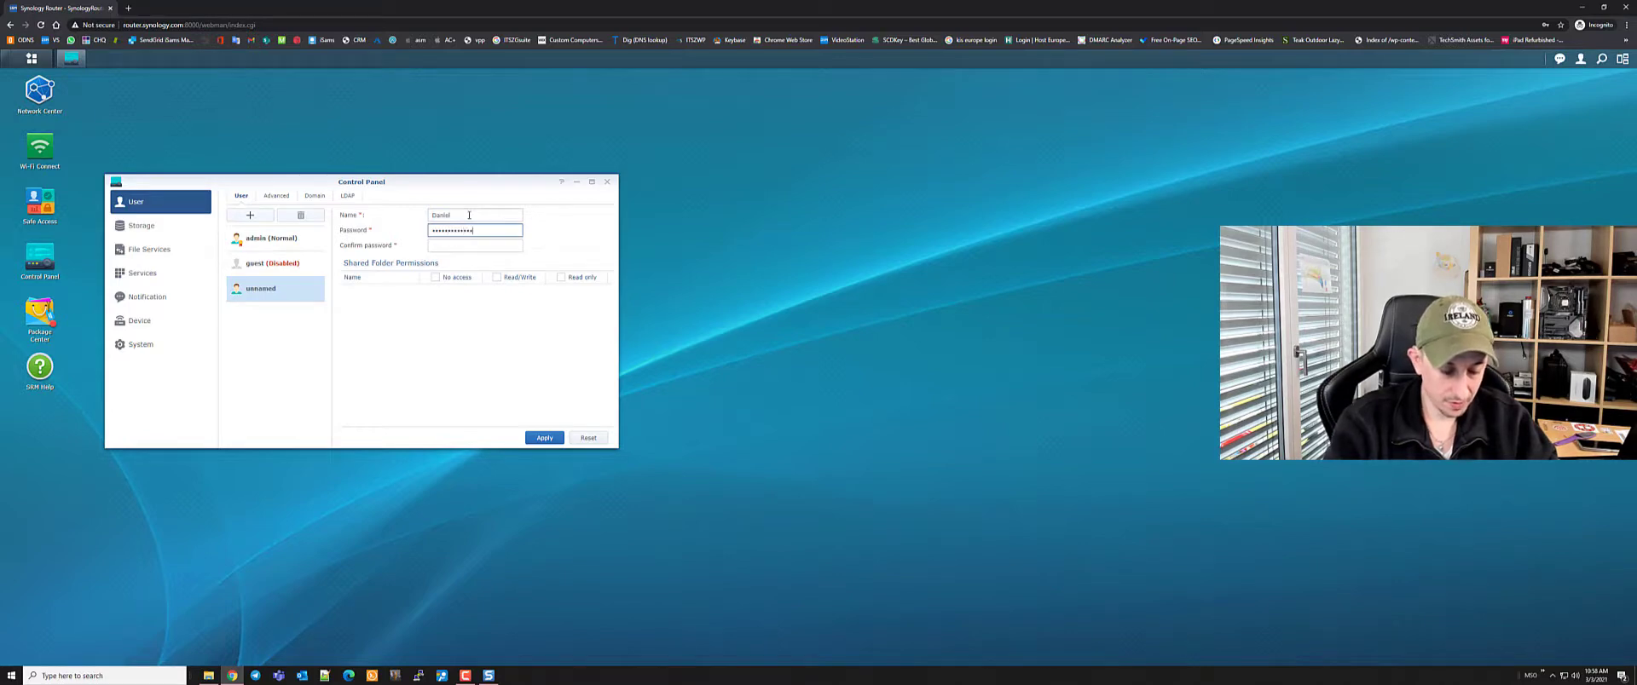
{"action": "key", "text": "Tab"}
{"action": "type", "text": "•"}
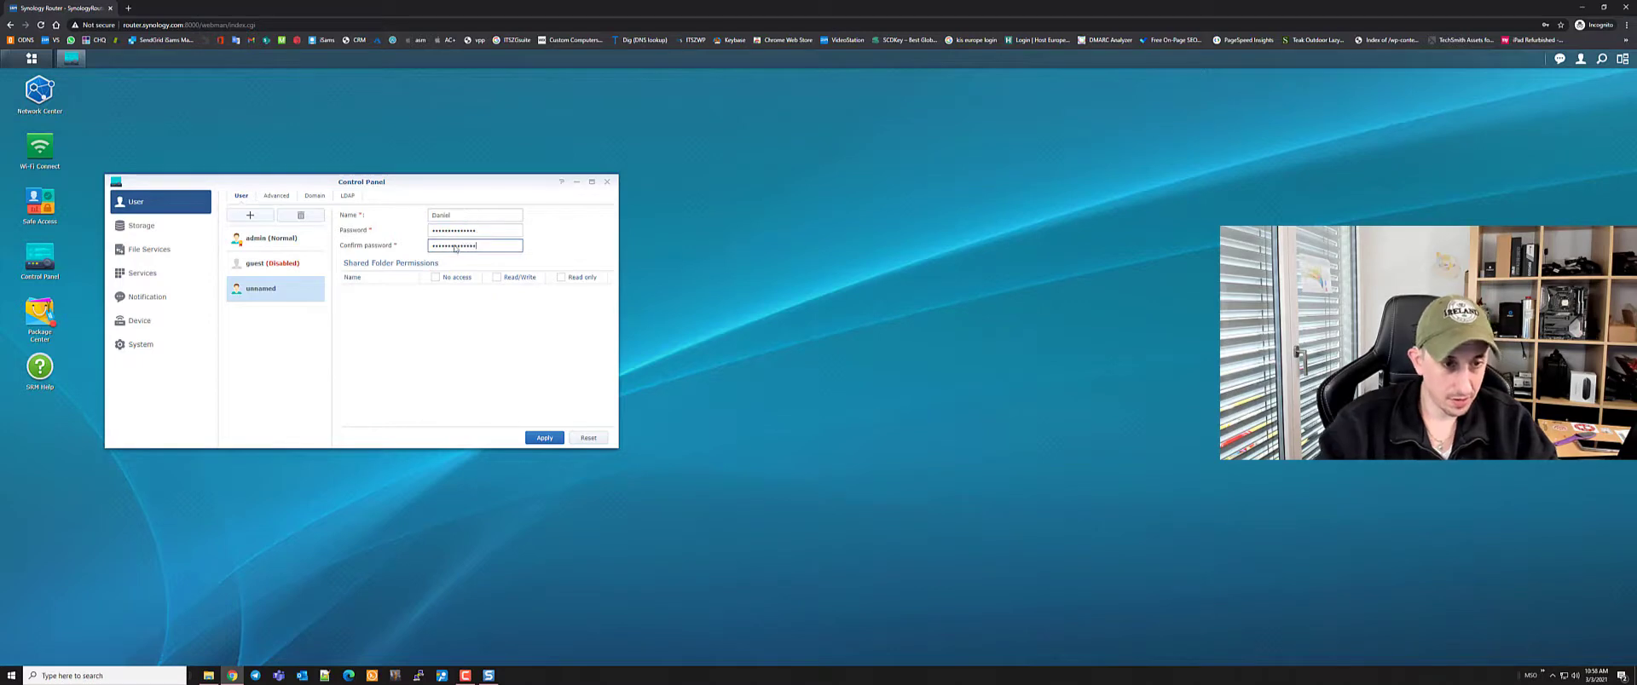
{"action": "left_click", "coordinate": [545, 439]}
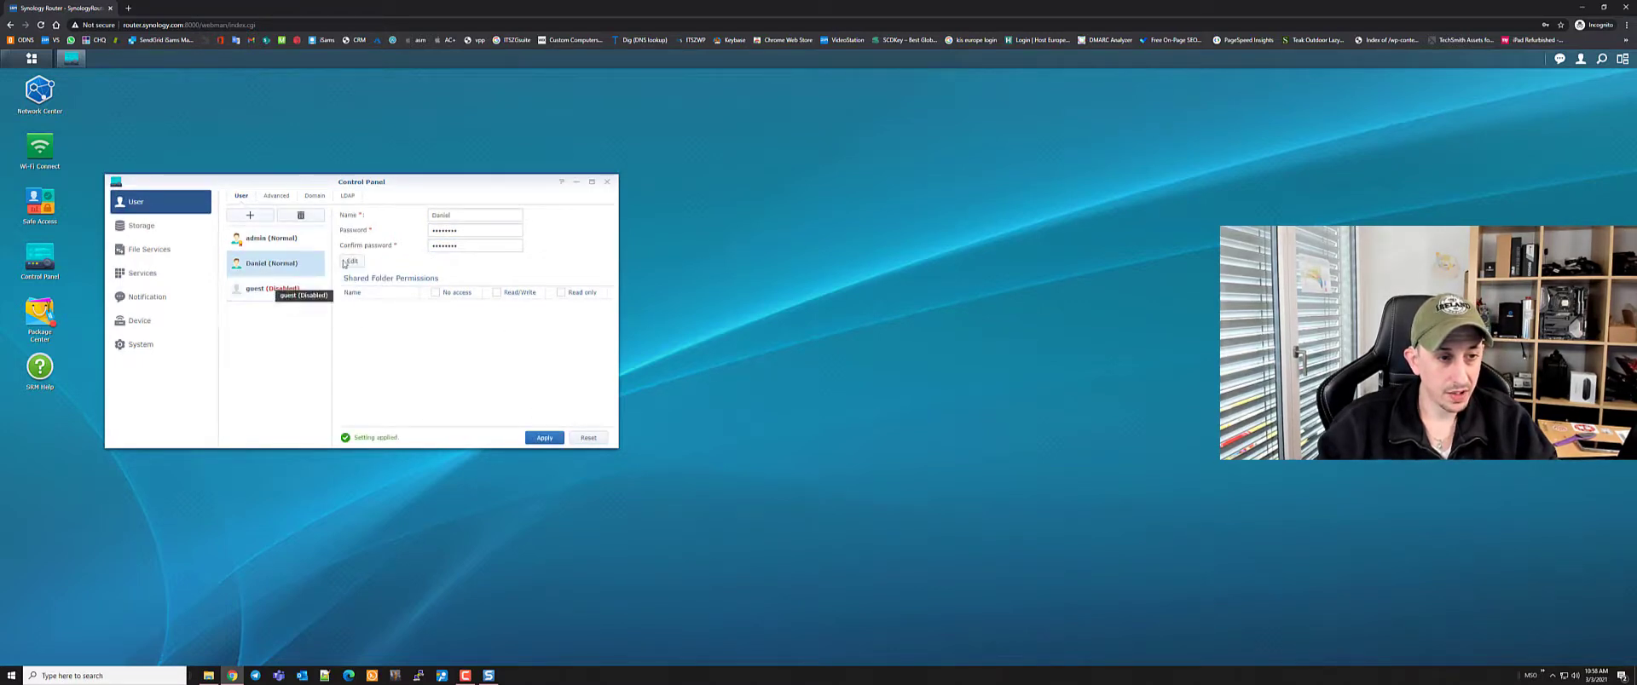
{"action": "left_click", "coordinate": [353, 261]}
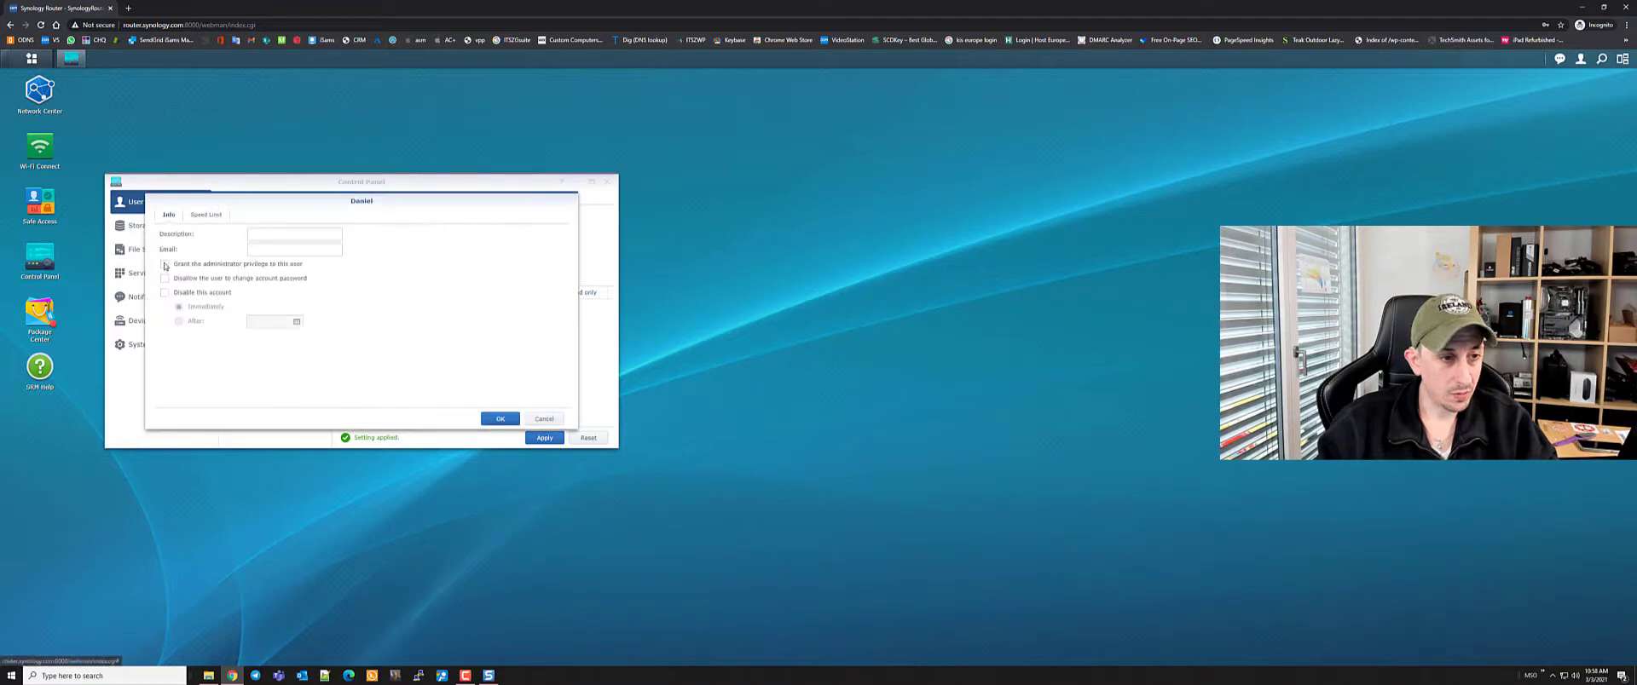
{"action": "left_click", "coordinate": [501, 419]}
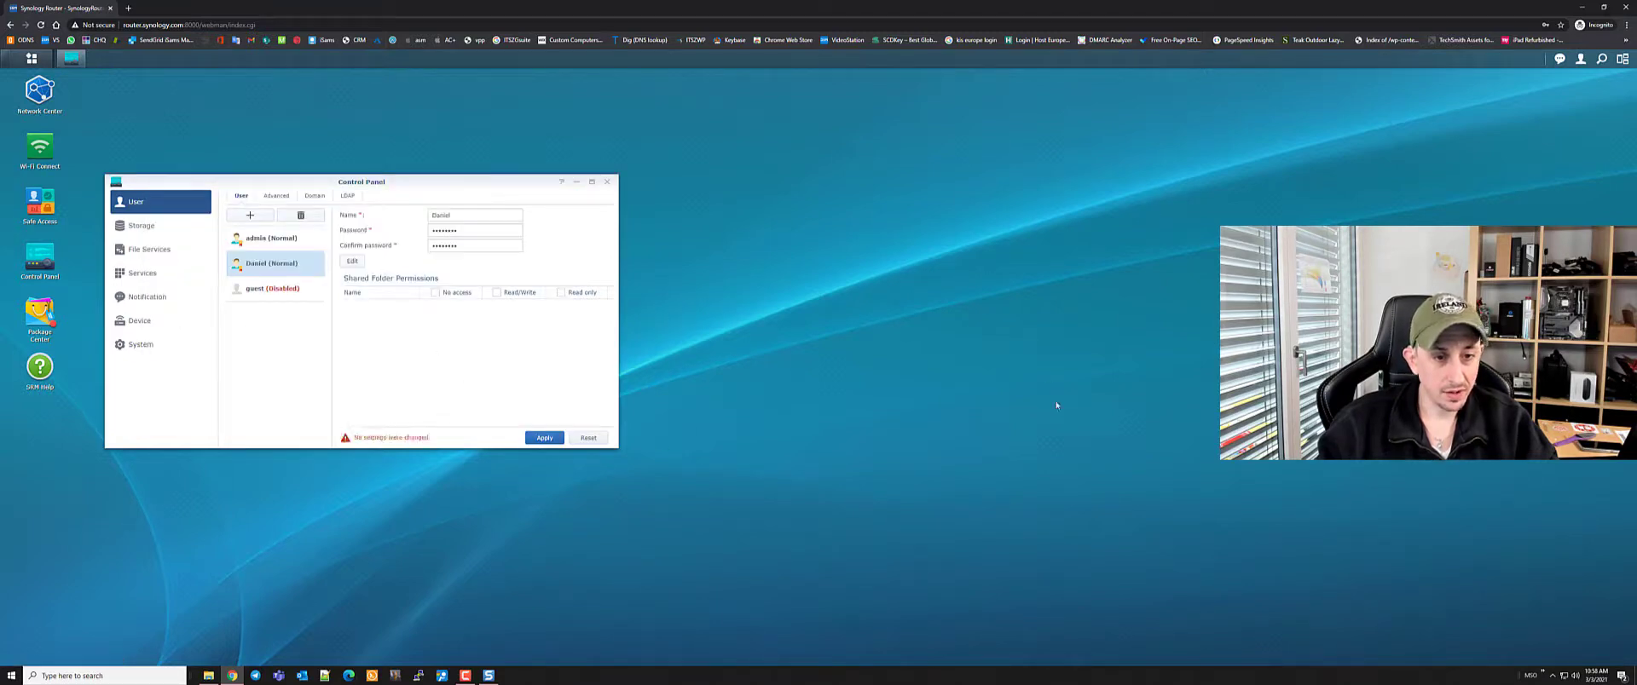
{"action": "left_click", "coordinate": [607, 183]}
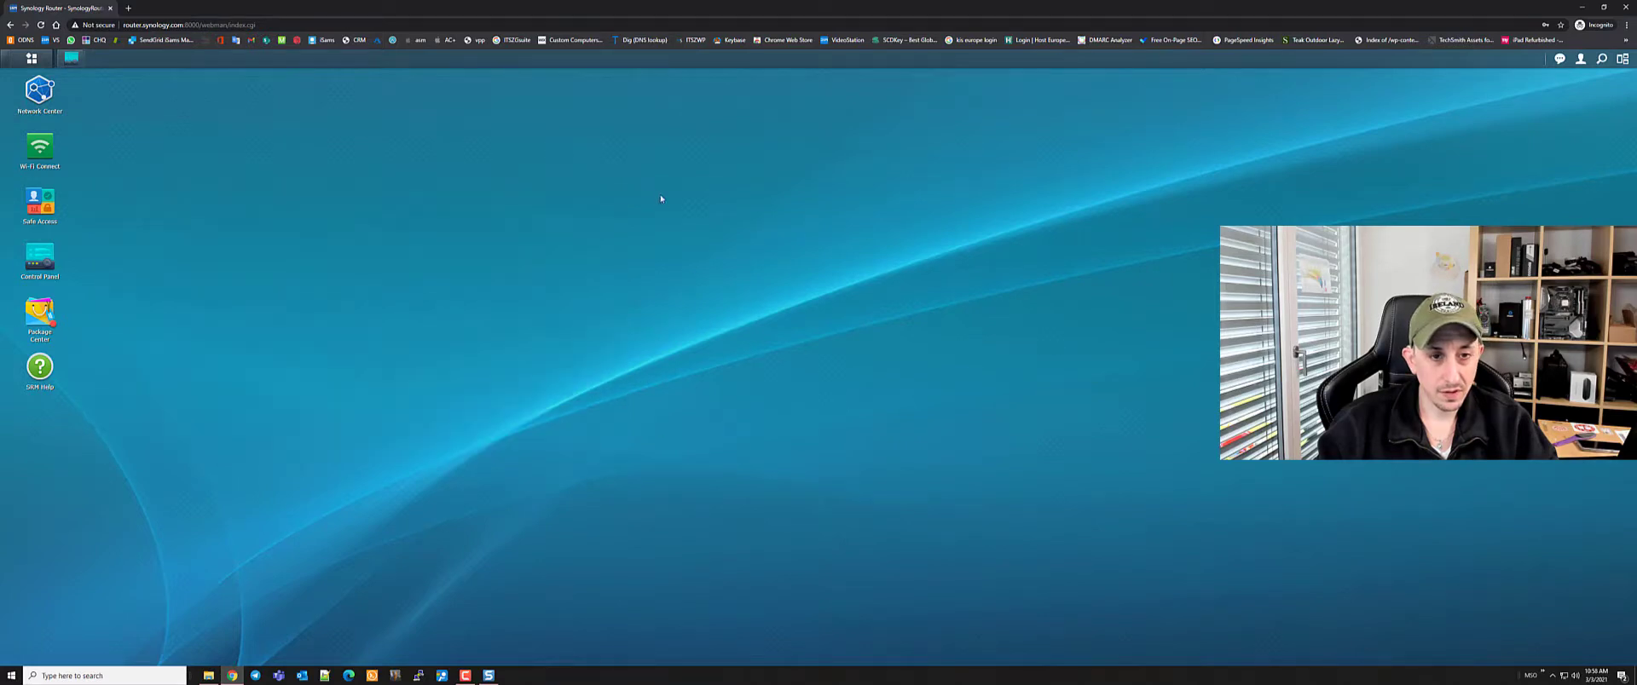
Sign out and sign back in with the new user account and its password
{"action": "left_click", "coordinate": [1582, 59]}
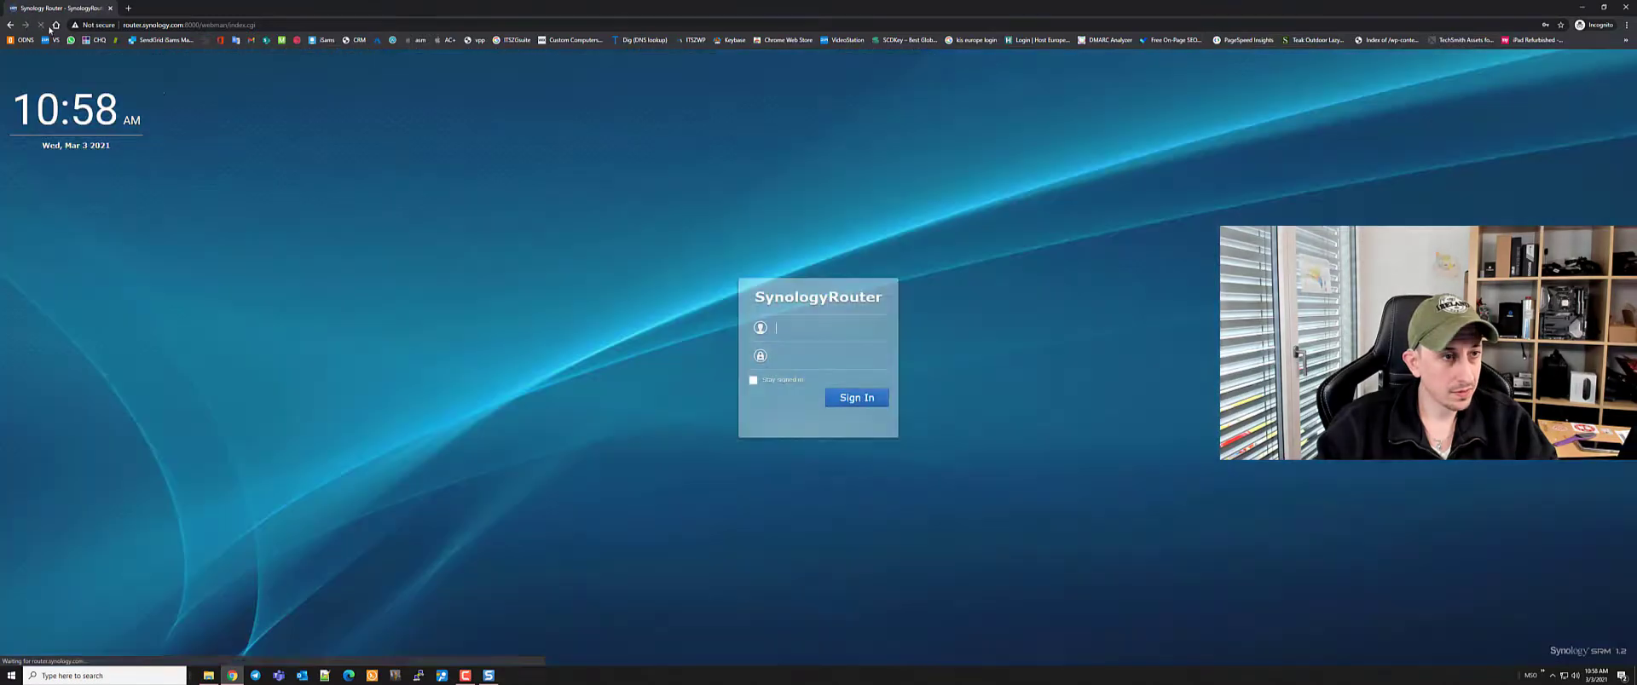
{"action": "type", "text": "daniel"}
{"action": "key", "text": "Tab"}
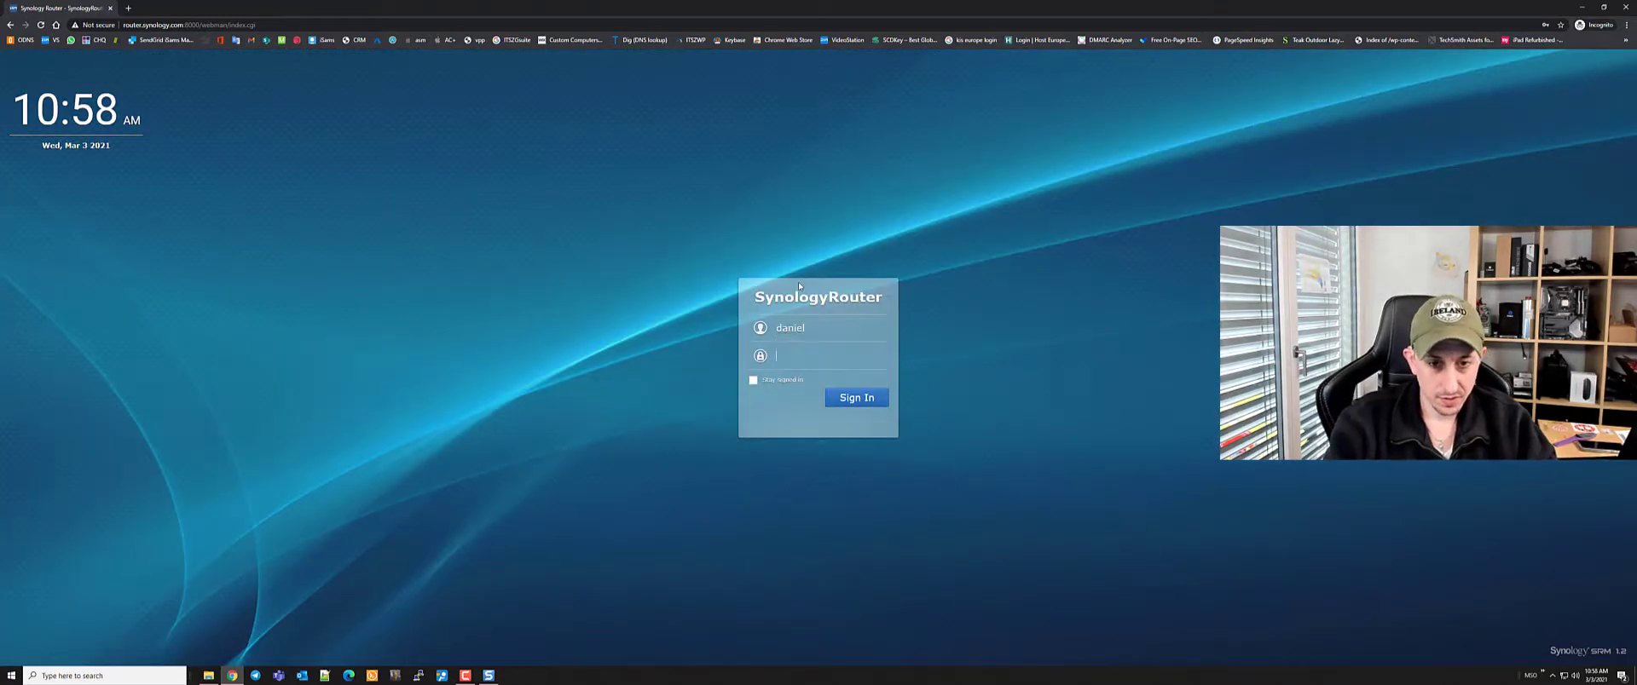
{"action": "type", "text": "******"}
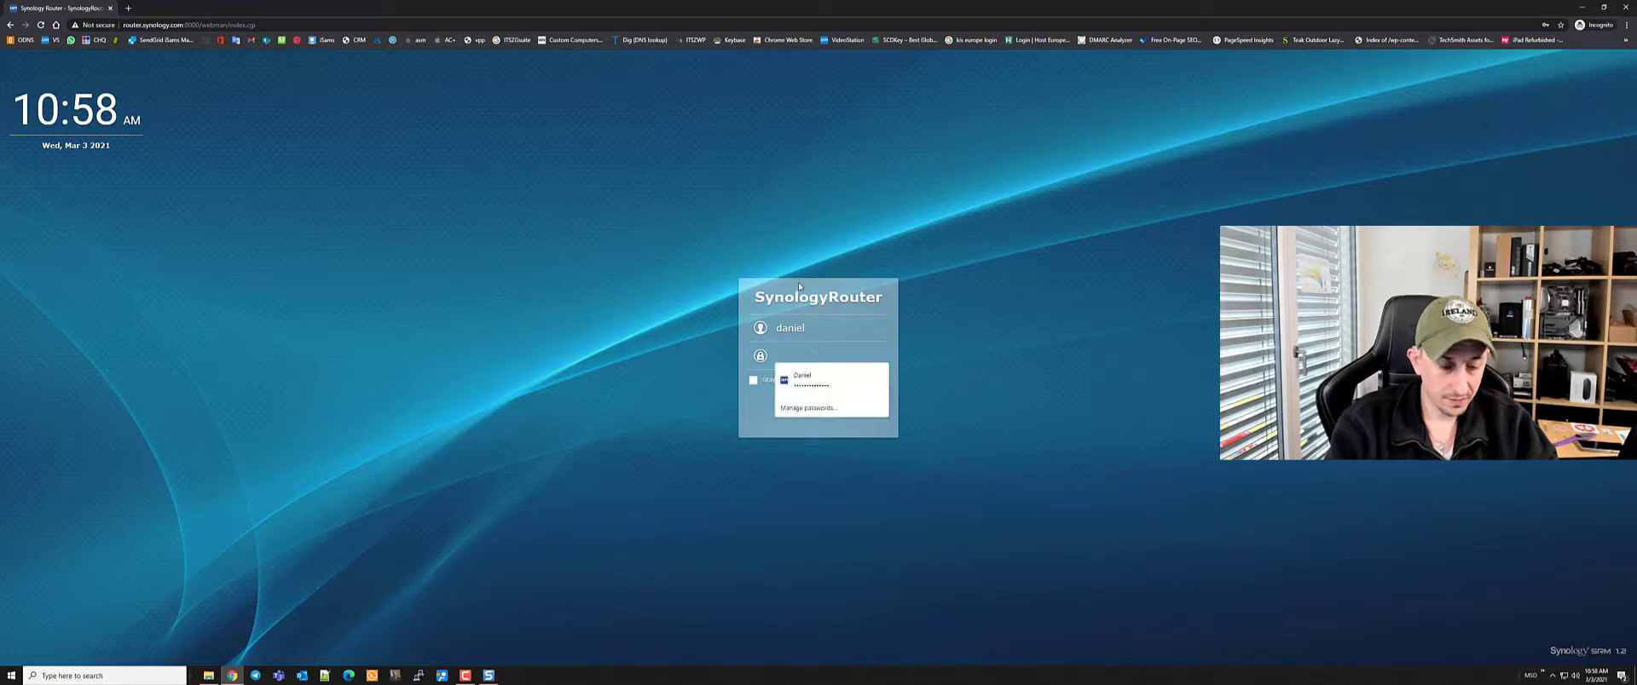
{"action": "type", "text": "*********"}
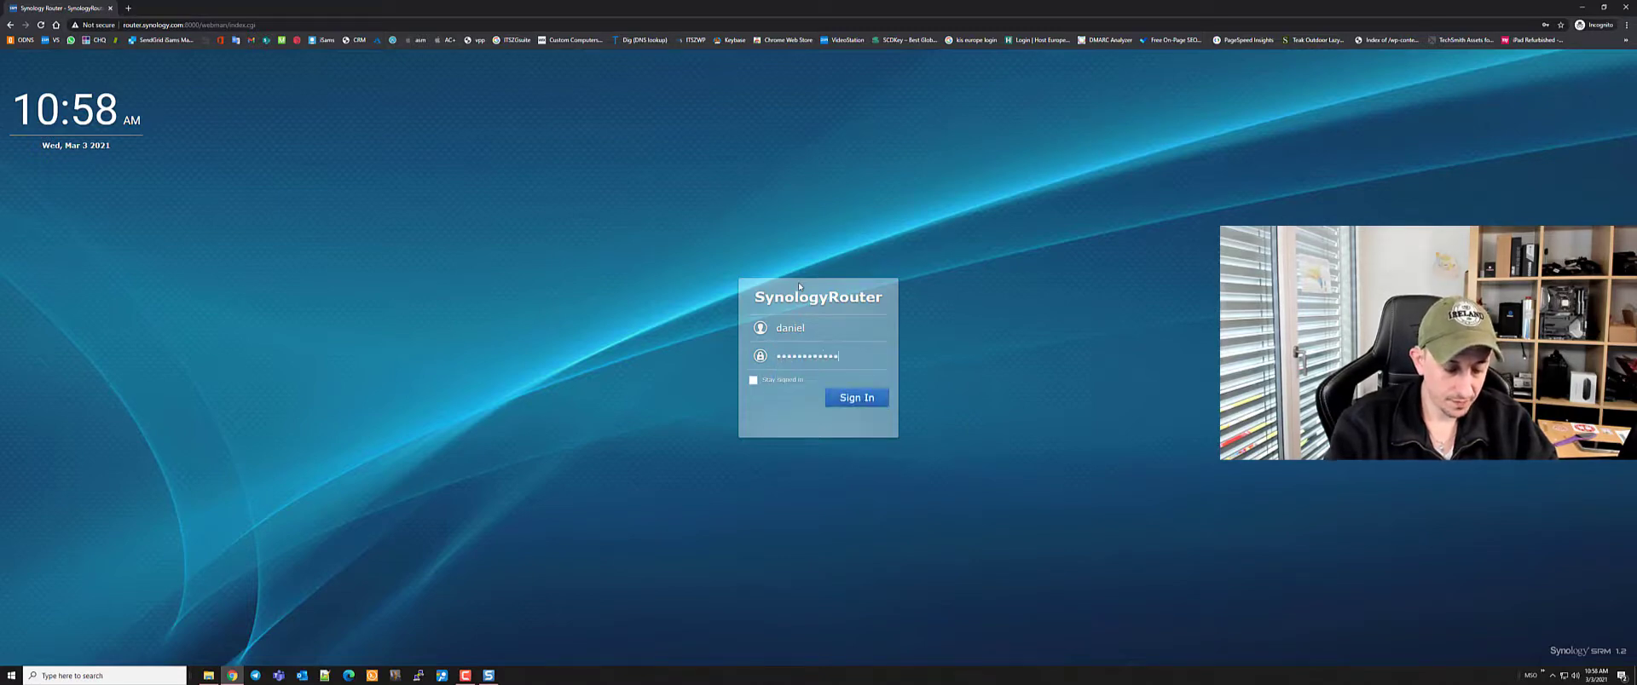
{"action": "key", "text": "Return"}
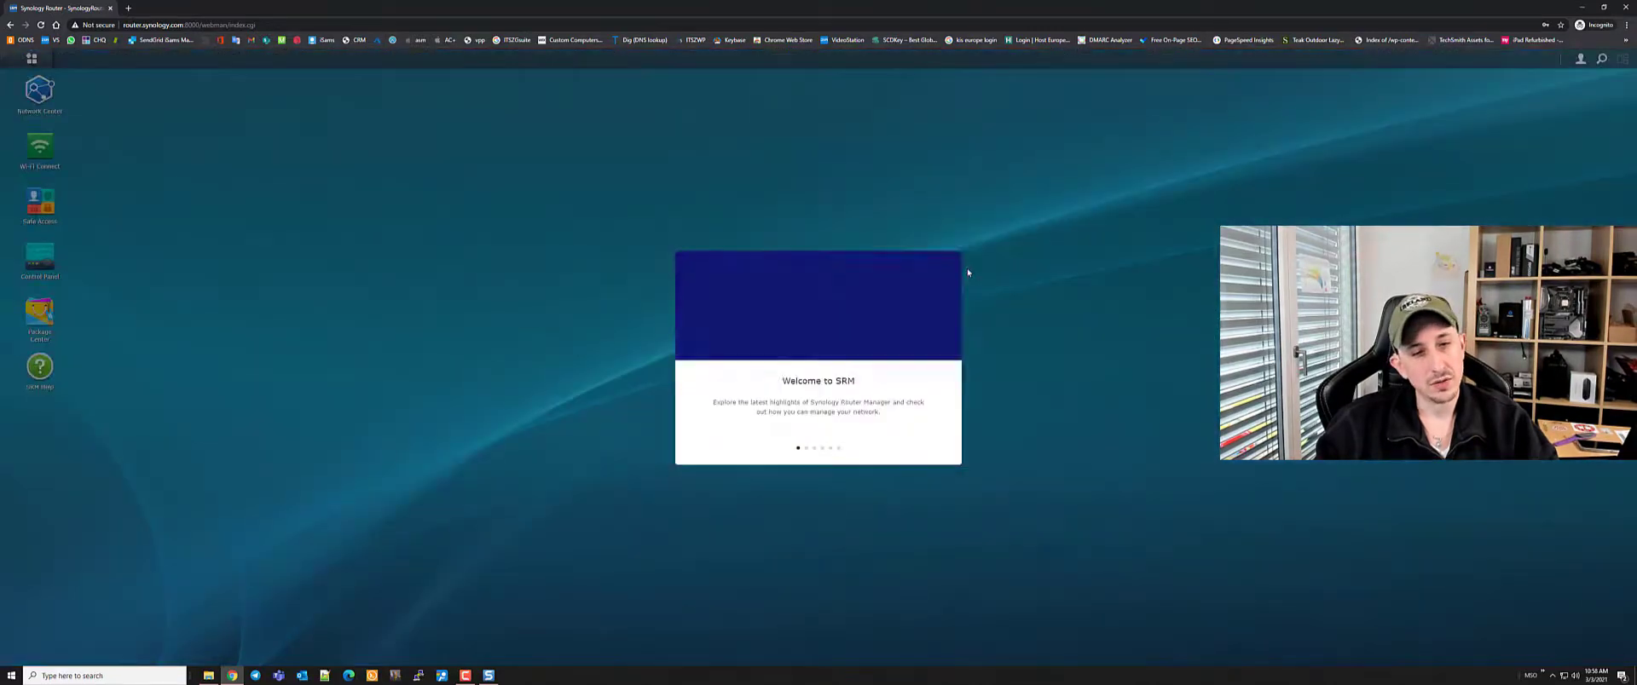
Finish the welcome tour and close the update reminder with 'Don't show this again' ticked
{"action": "left_click", "coordinate": [945, 407]}
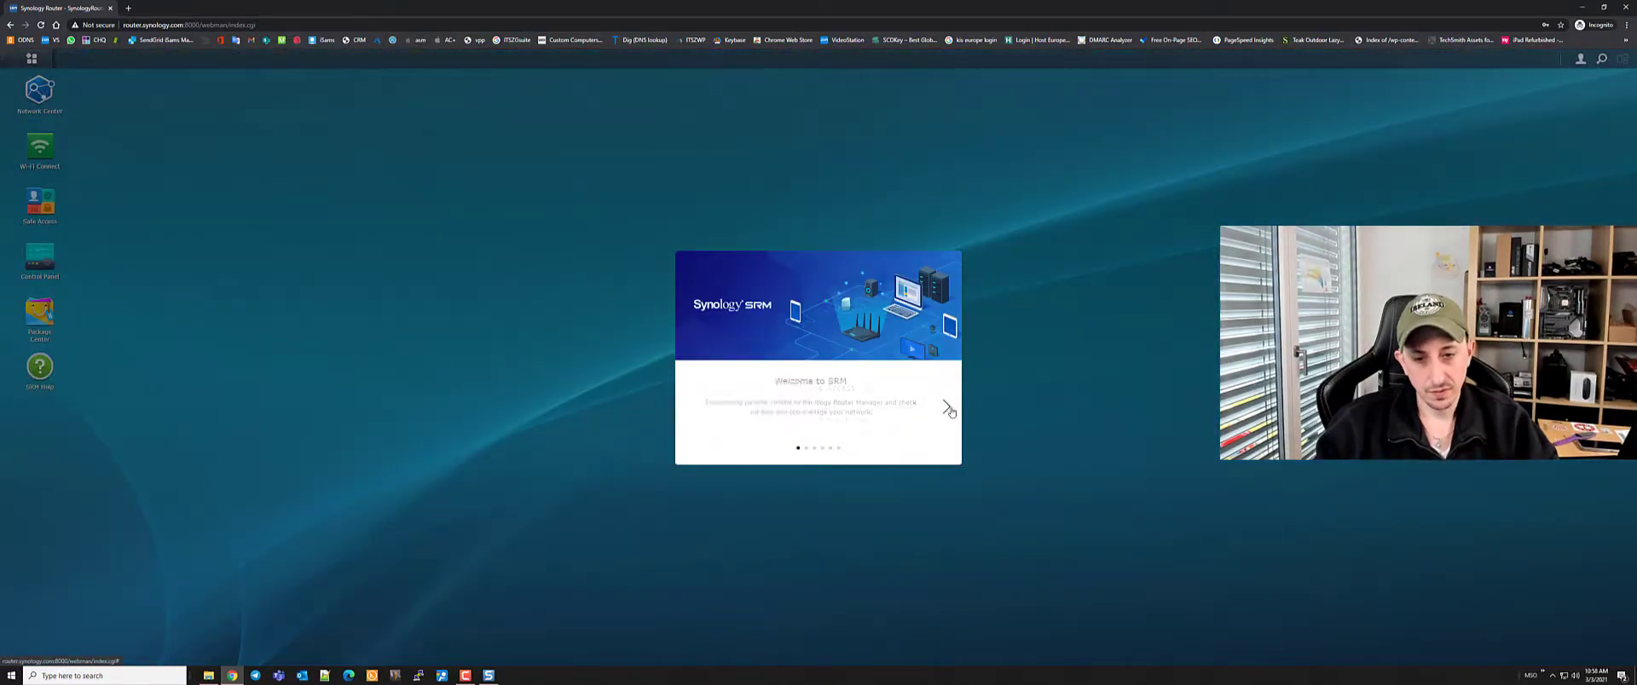
{"action": "left_click", "coordinate": [944, 407]}
{"action": "left_click", "coordinate": [945, 407]}
{"action": "left_click", "coordinate": [946, 407]}
{"action": "left_click", "coordinate": [947, 407]}
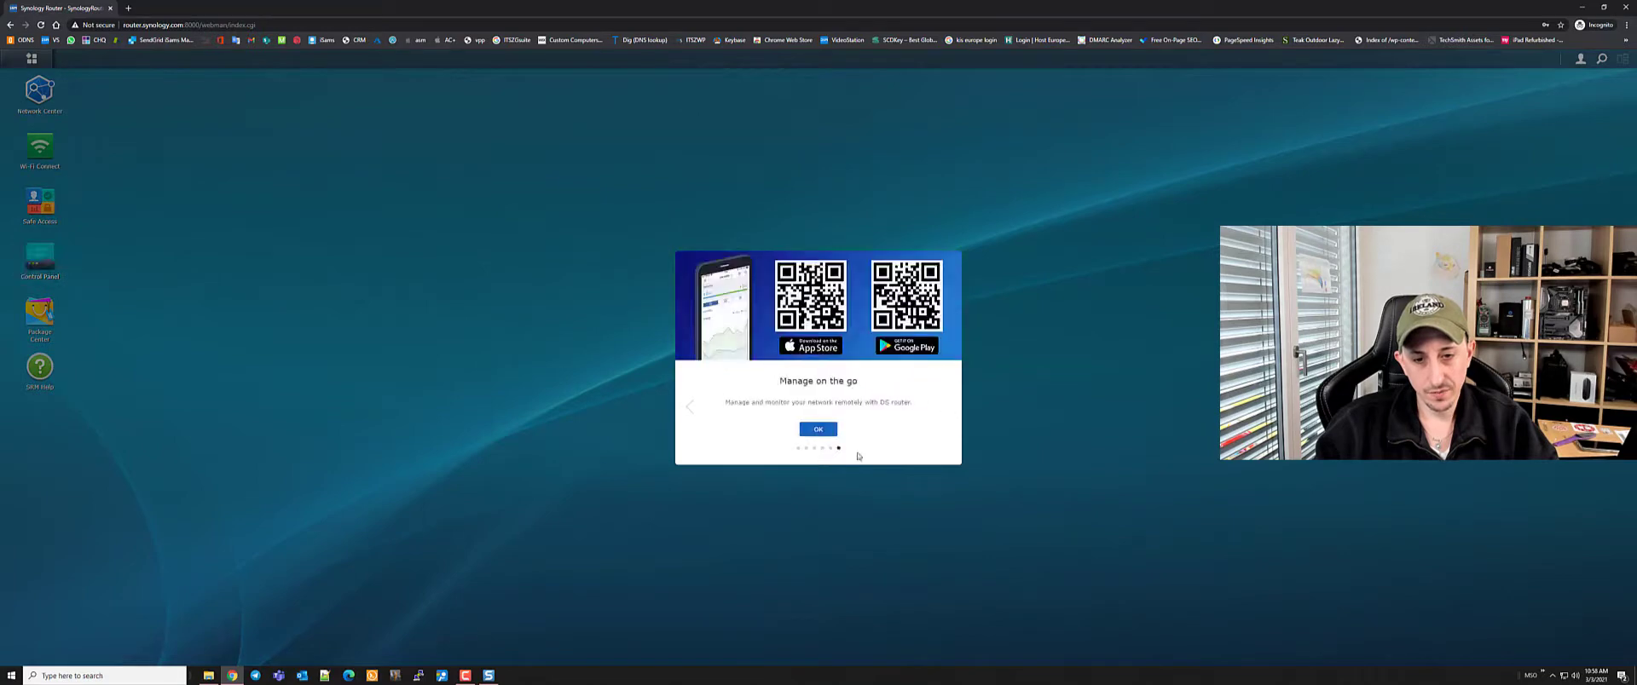
{"action": "left_click", "coordinate": [820, 432]}
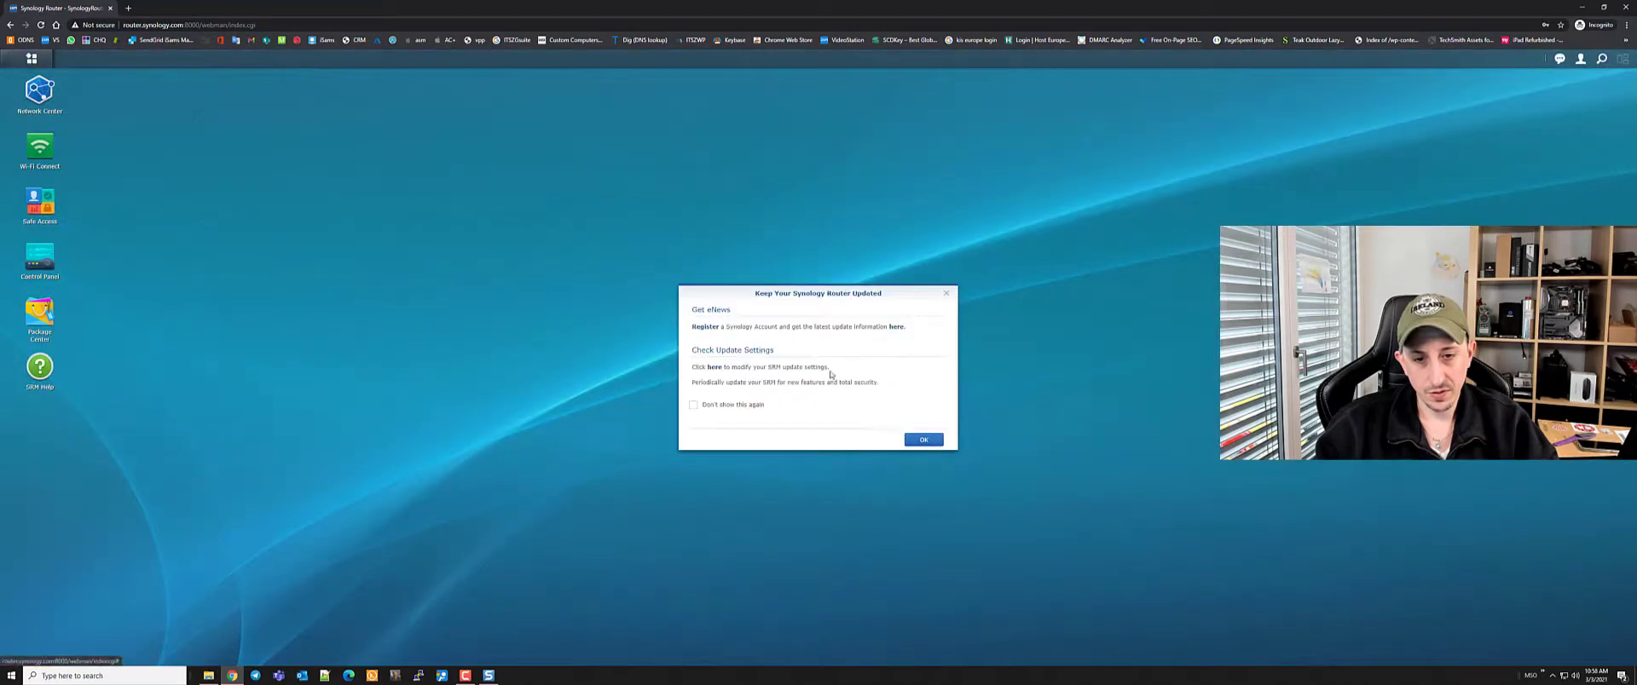
{"action": "left_click", "coordinate": [695, 407]}
{"action": "left_click", "coordinate": [922, 441]}
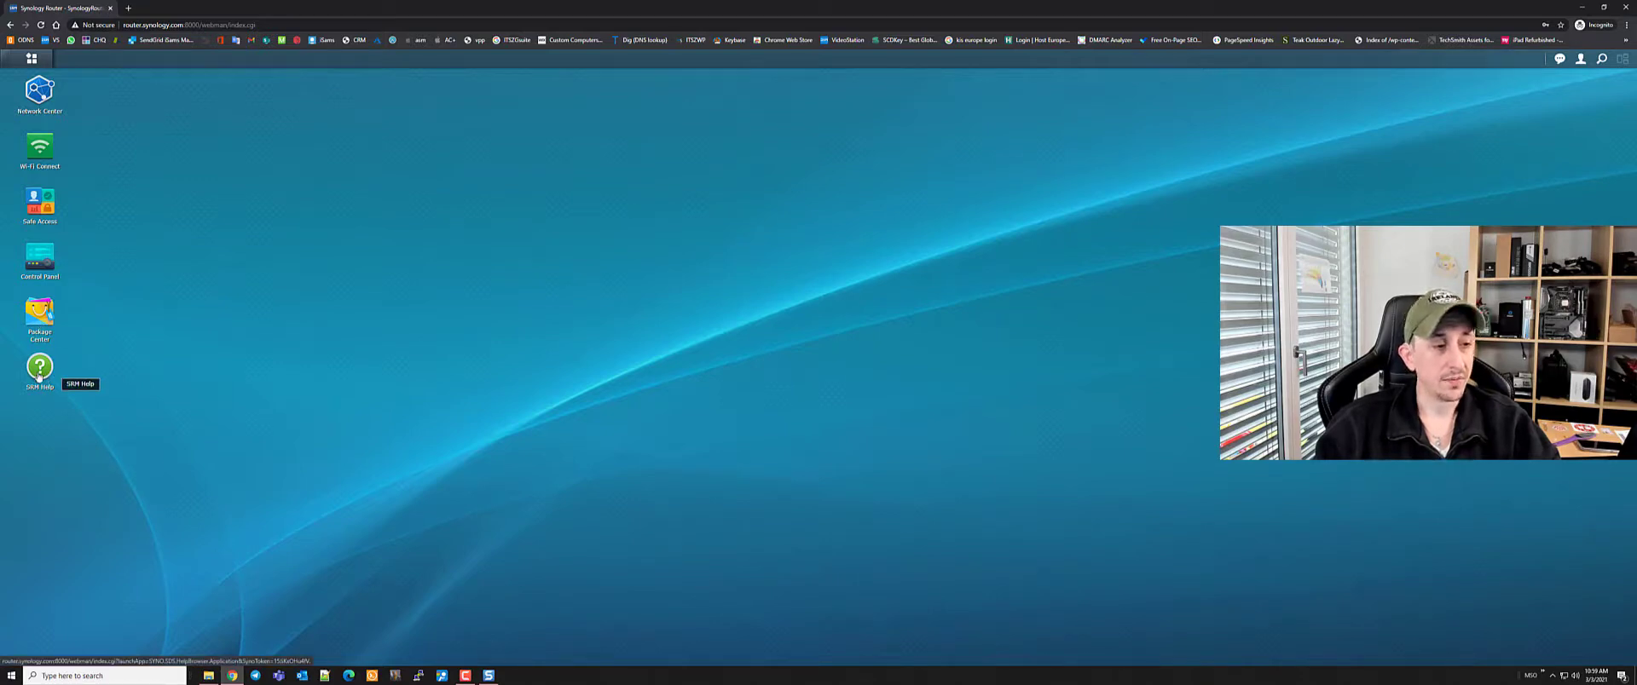
Drag a Network Tools shortcut from the Main Menu onto the desktop
{"action": "left_click", "coordinate": [31, 59]}
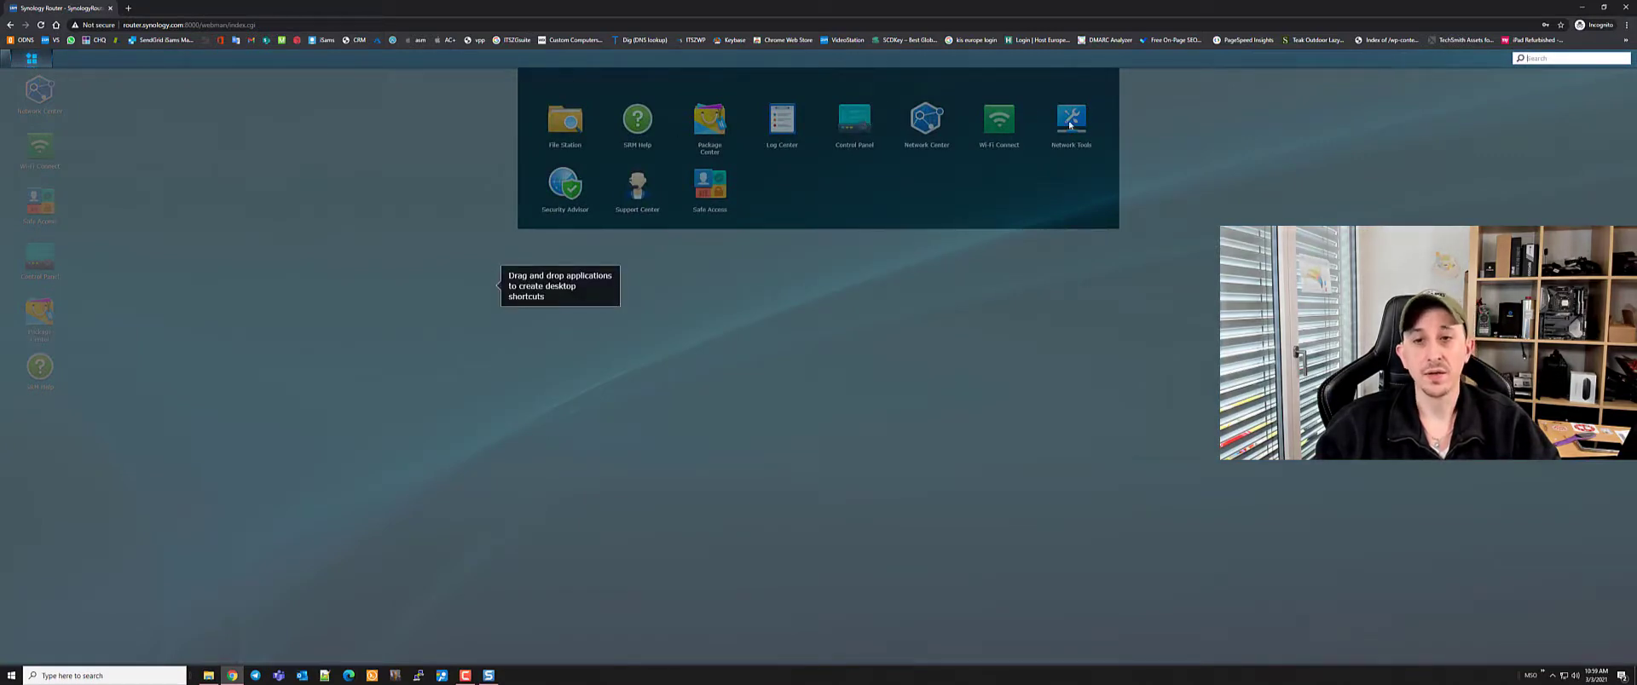
{"action": "left_click_drag", "start_coordinate": [1070, 125], "coordinate": [44, 437]}
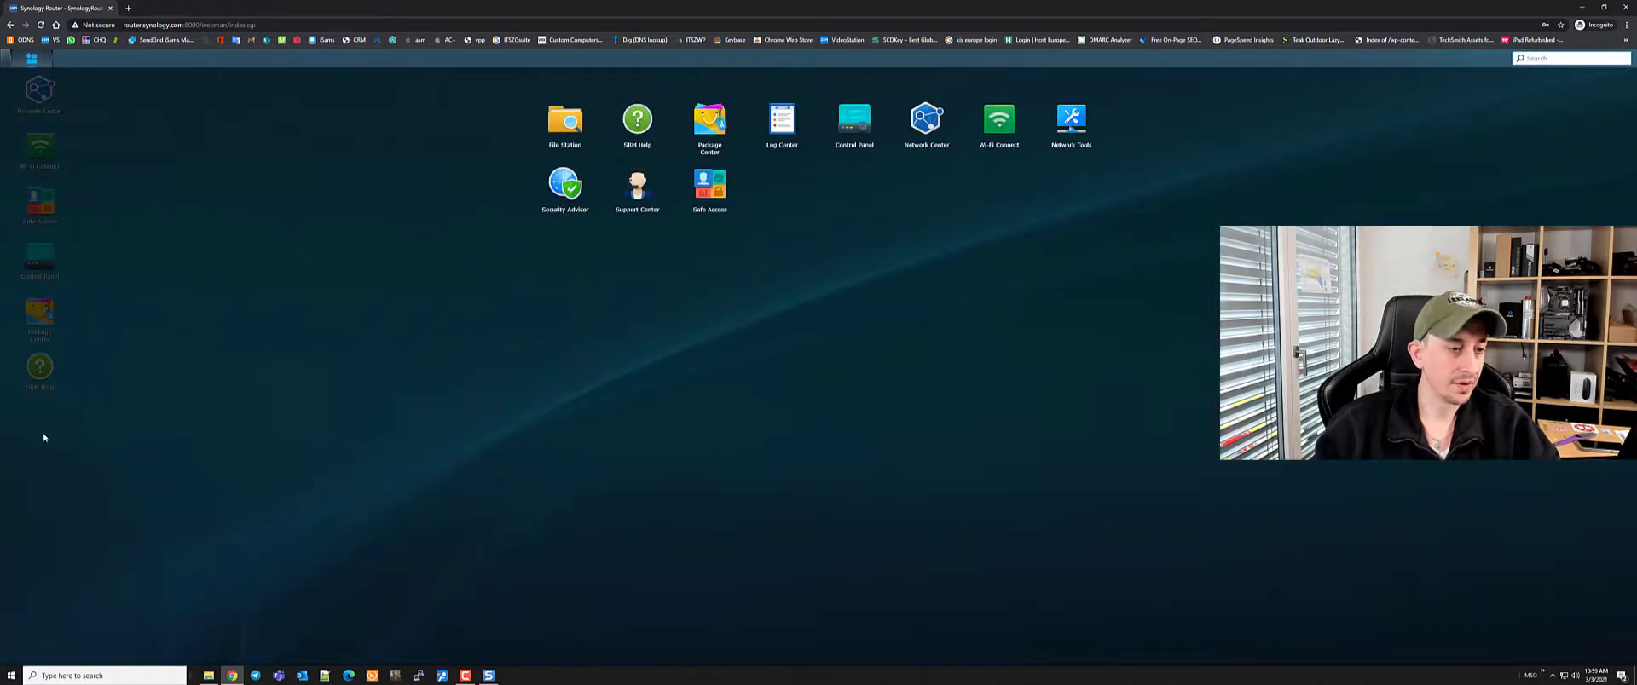
{"action": "left_click_drag", "start_coordinate": [1071, 121], "coordinate": [31, 426]}
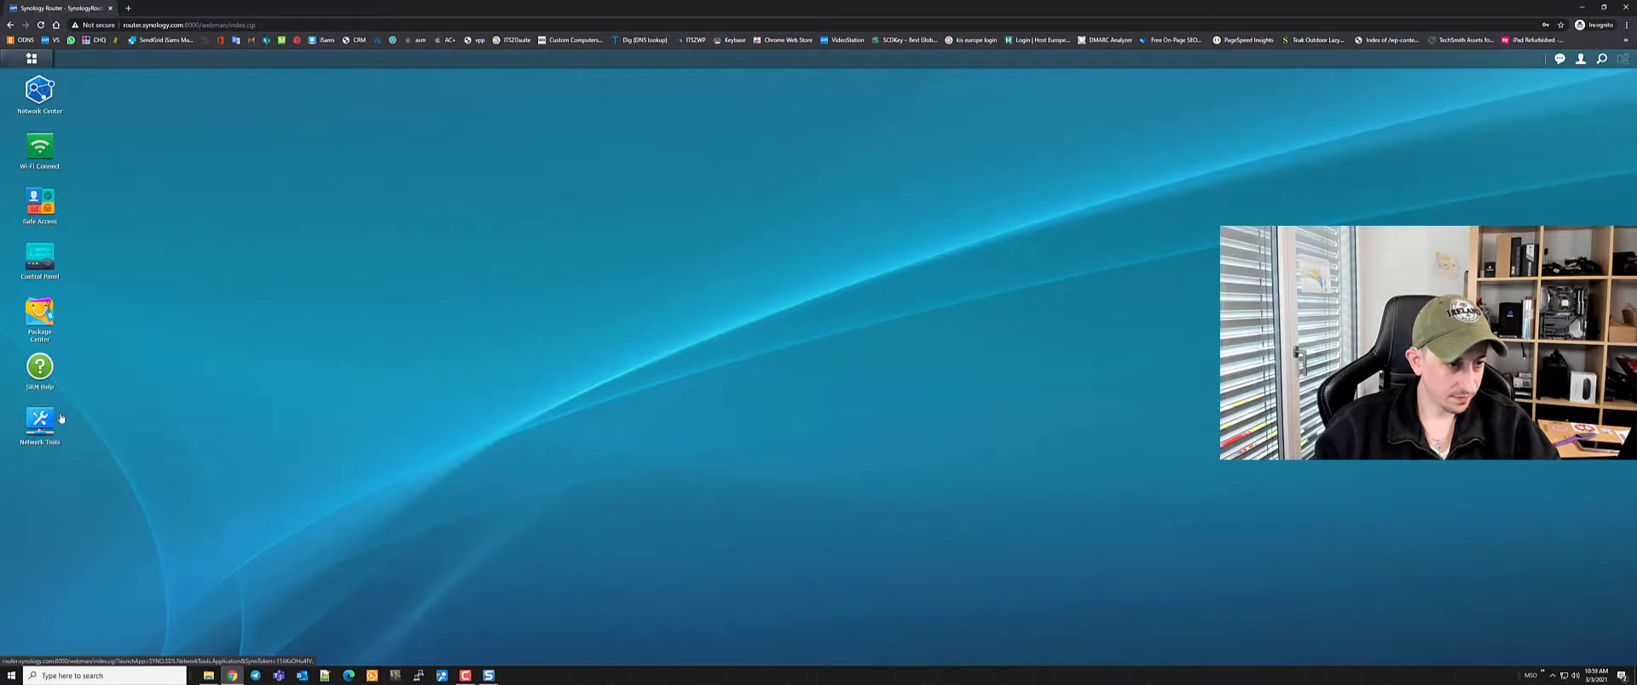
Add a Security Advisor shortcut, pull it out of New Group, and remove the duplicate
{"action": "left_click", "coordinate": [31, 58]}
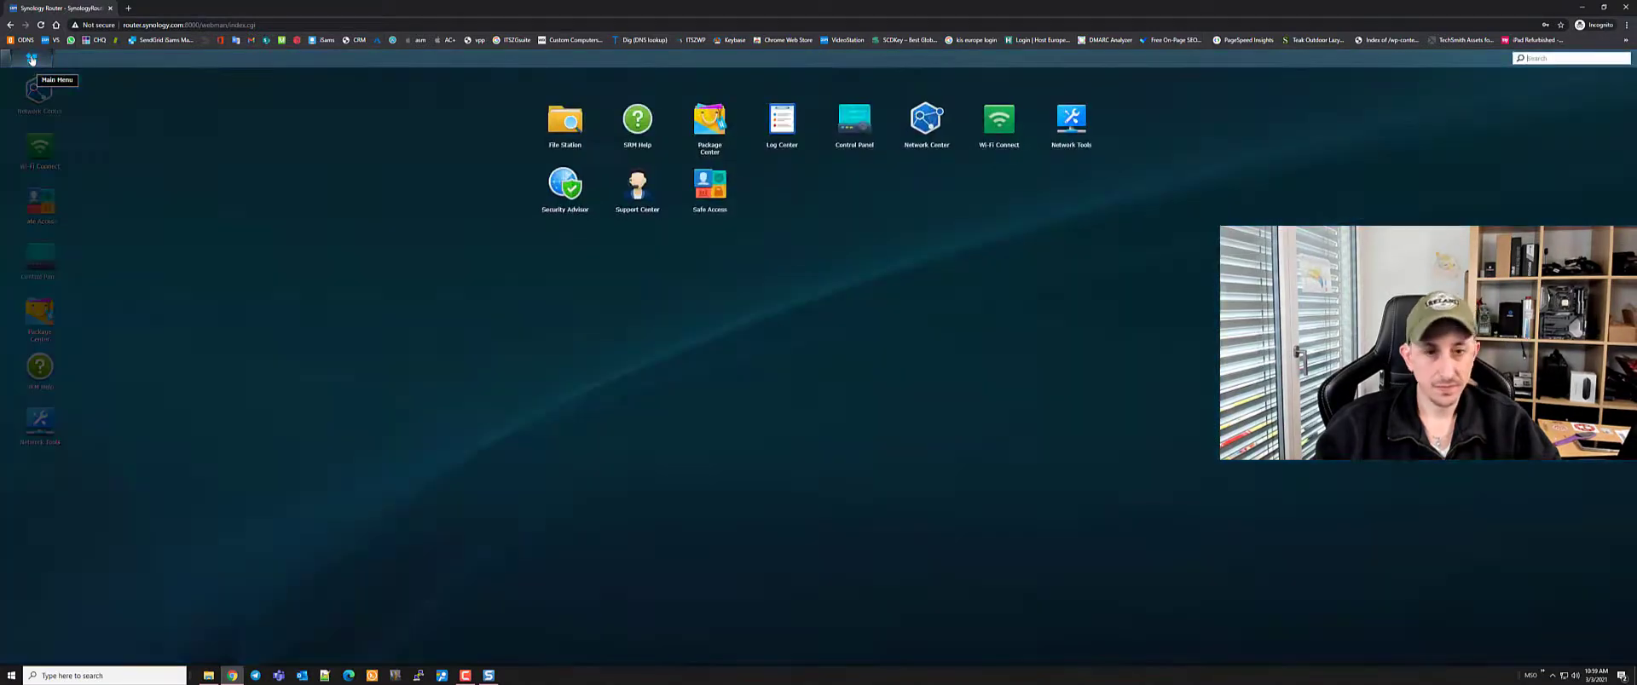
{"action": "left_click_drag", "start_coordinate": [550, 186], "coordinate": [13, 482]}
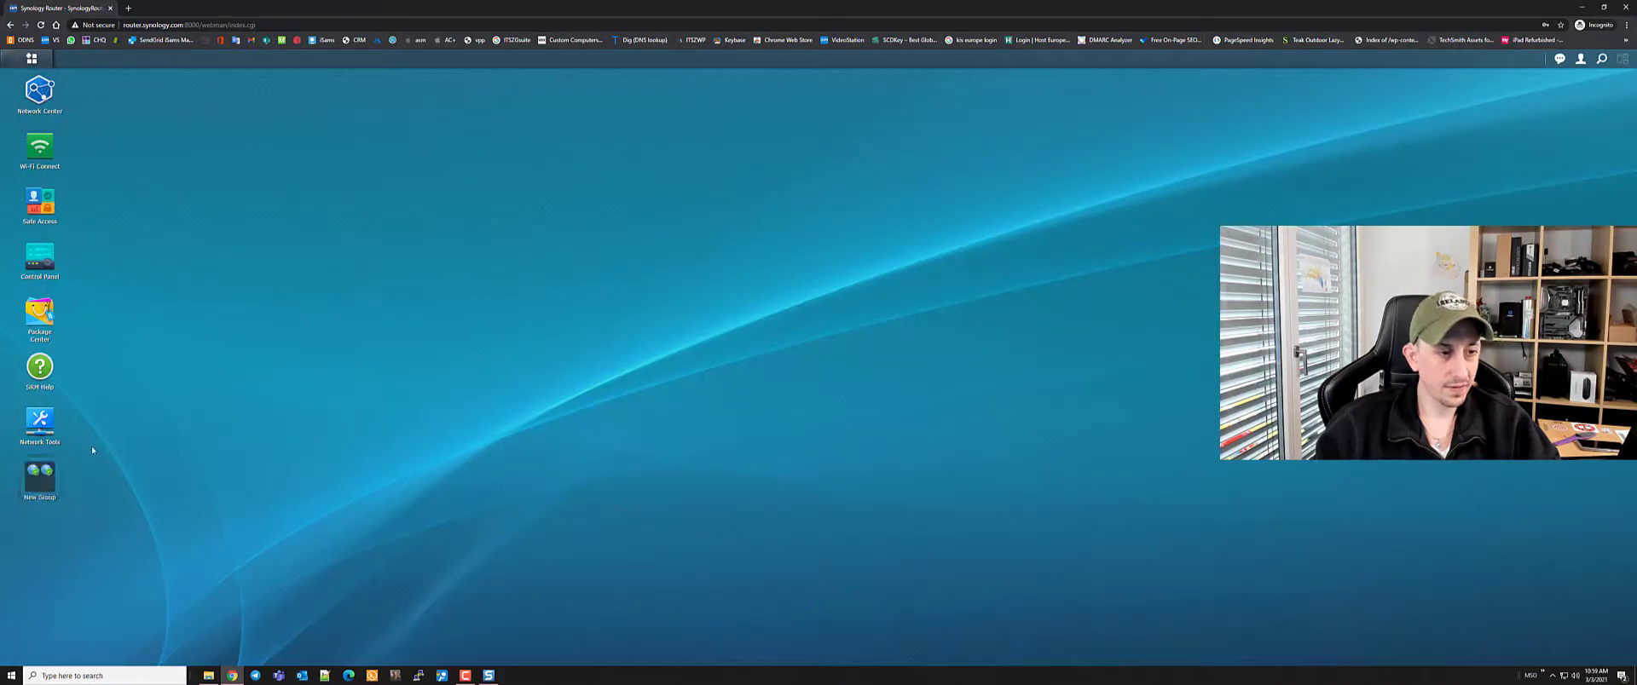
{"action": "left_click", "coordinate": [58, 488]}
{"action": "left_click_drag", "start_coordinate": [141, 483], "coordinate": [930, 92]}
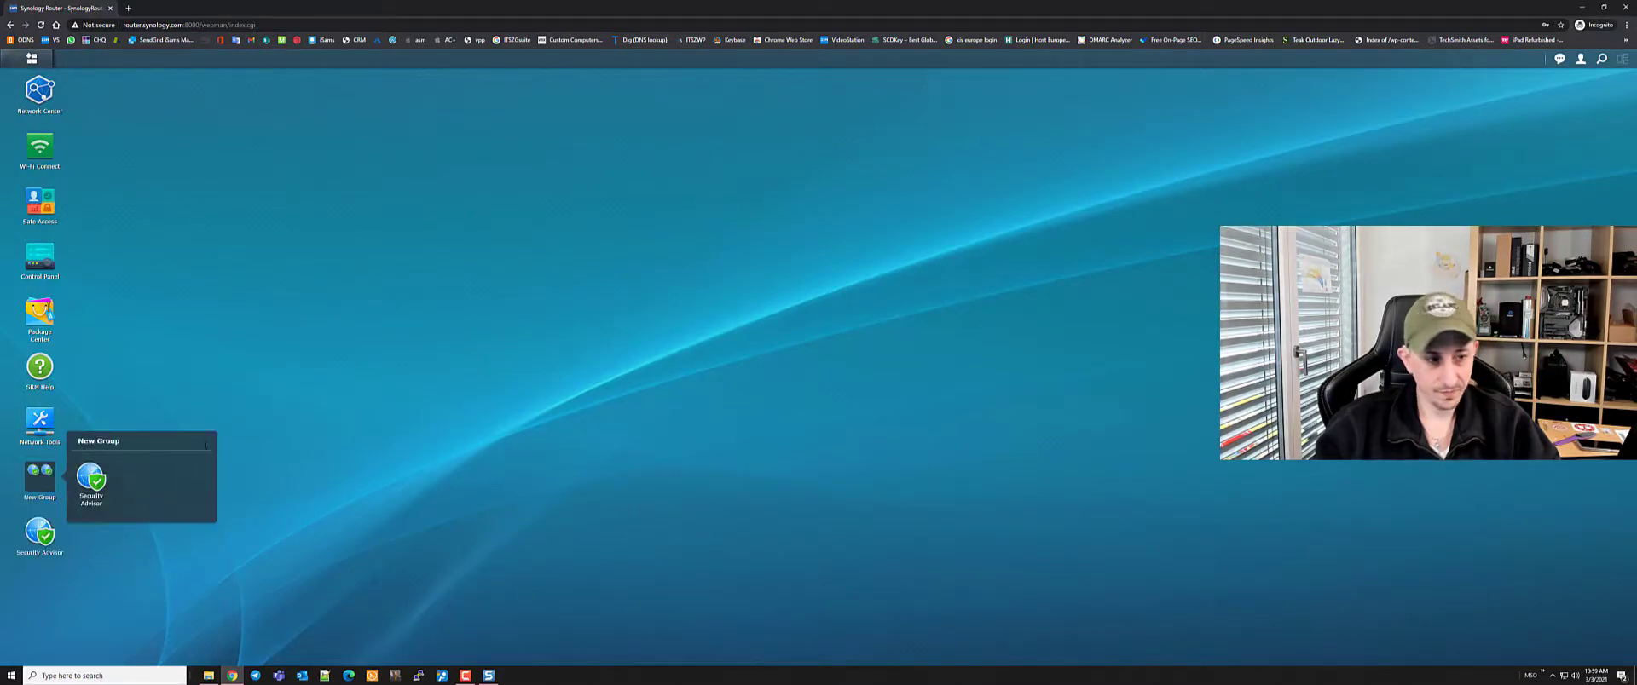
{"action": "right_click", "coordinate": [88, 480]}
{"action": "left_click", "coordinate": [115, 485]}
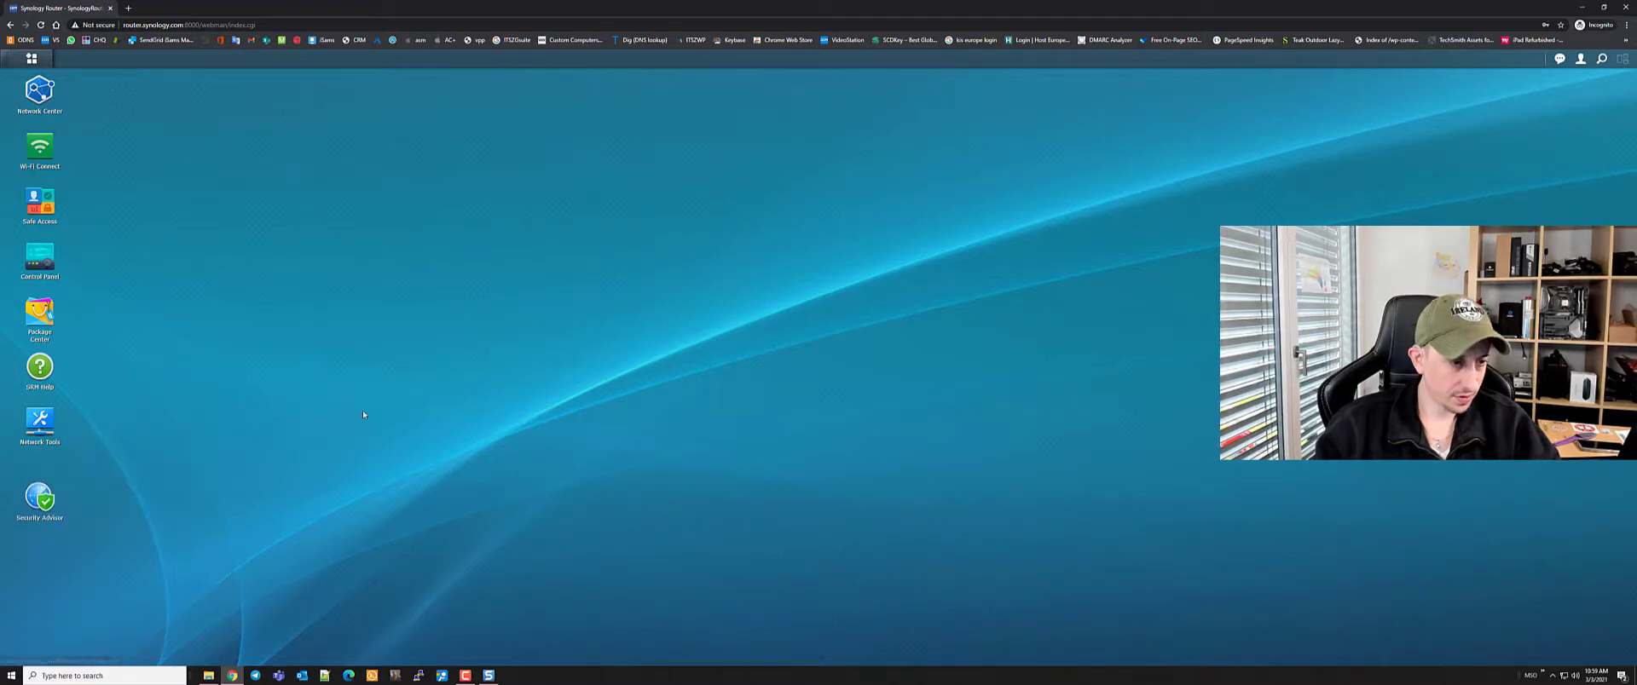
{"action": "left_click", "coordinate": [43, 58]}
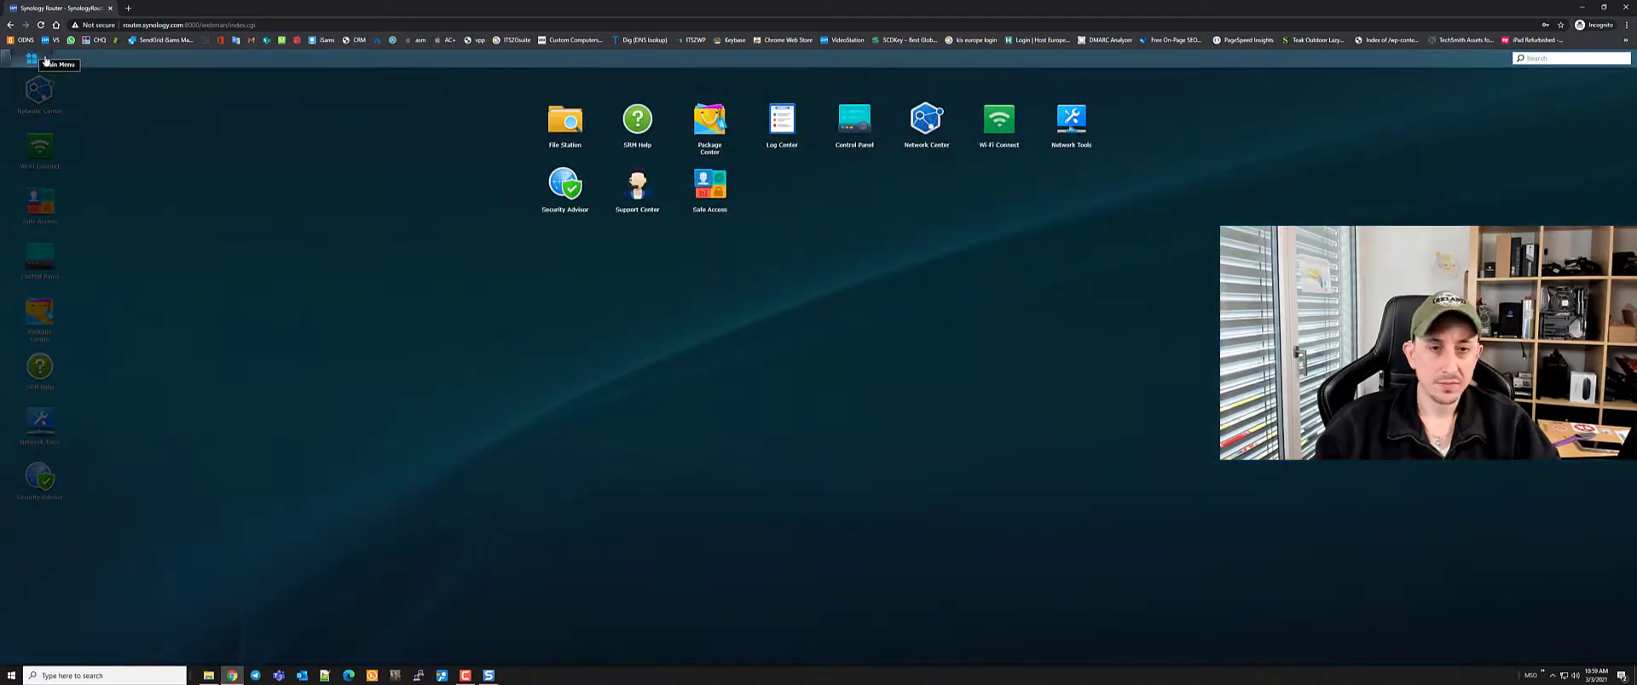
{"action": "left_click", "coordinate": [871, 341]}
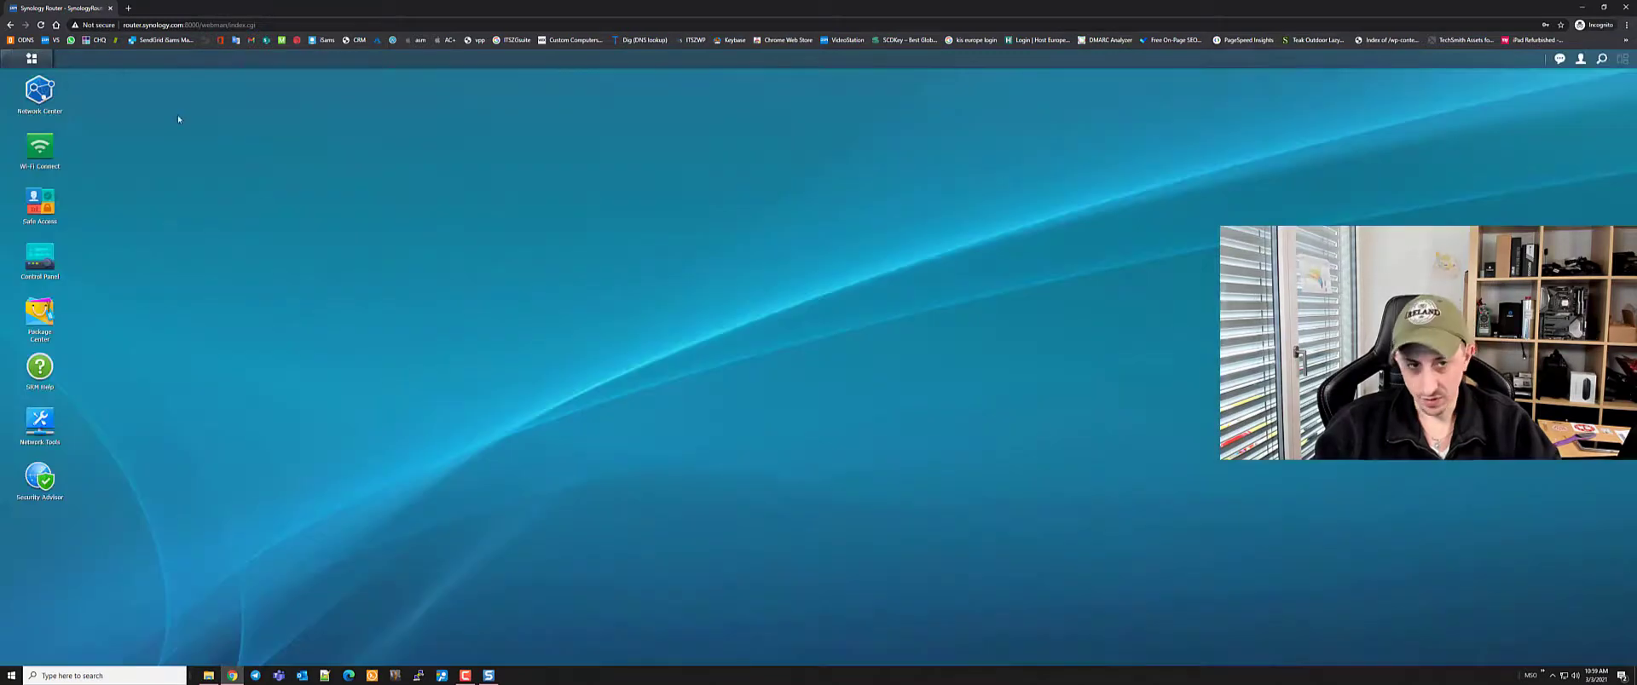
Open Network Center and review the six connected devices plus CPU and memory usage under Status
{"action": "left_click", "coordinate": [28, 96]}
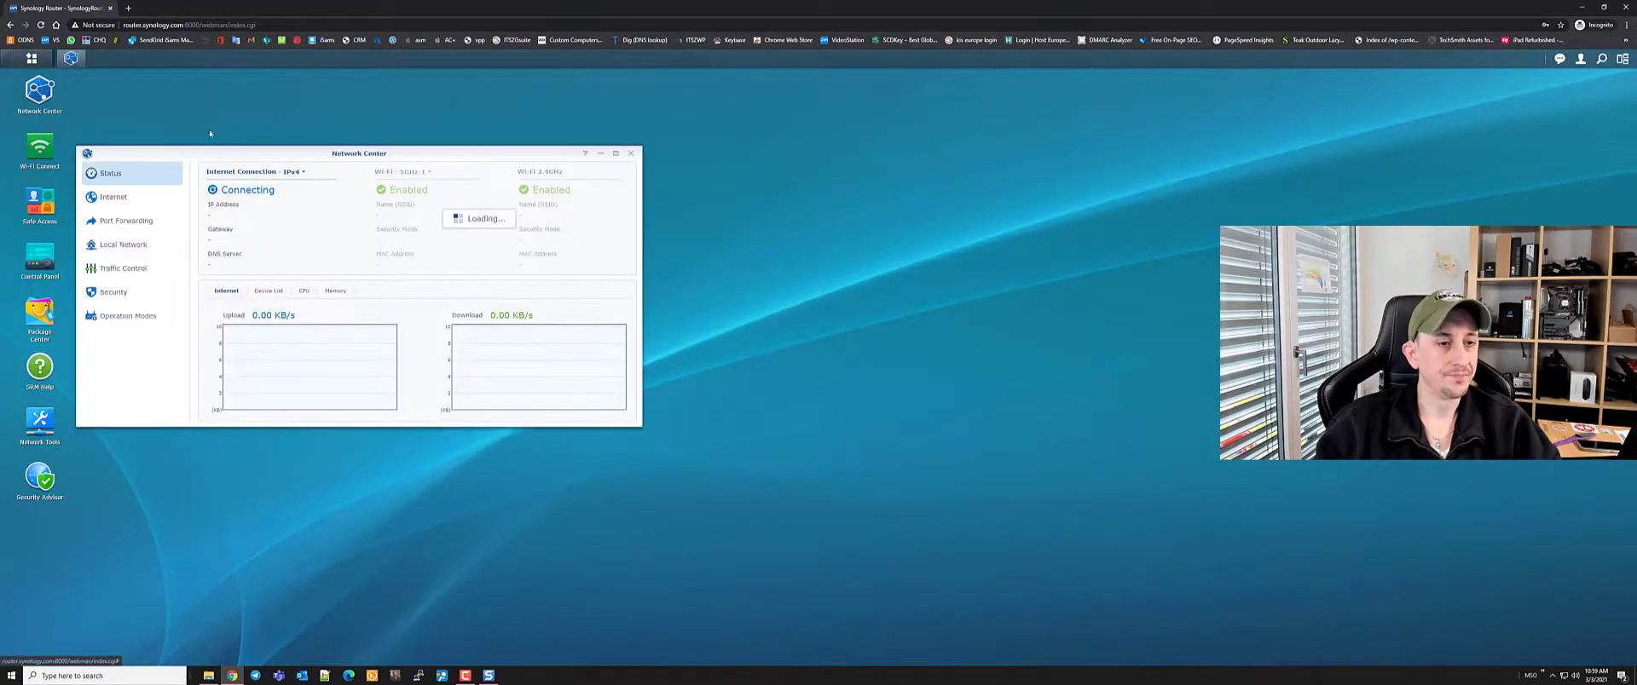
{"action": "left_click_drag", "start_coordinate": [306, 157], "coordinate": [540, 154]}
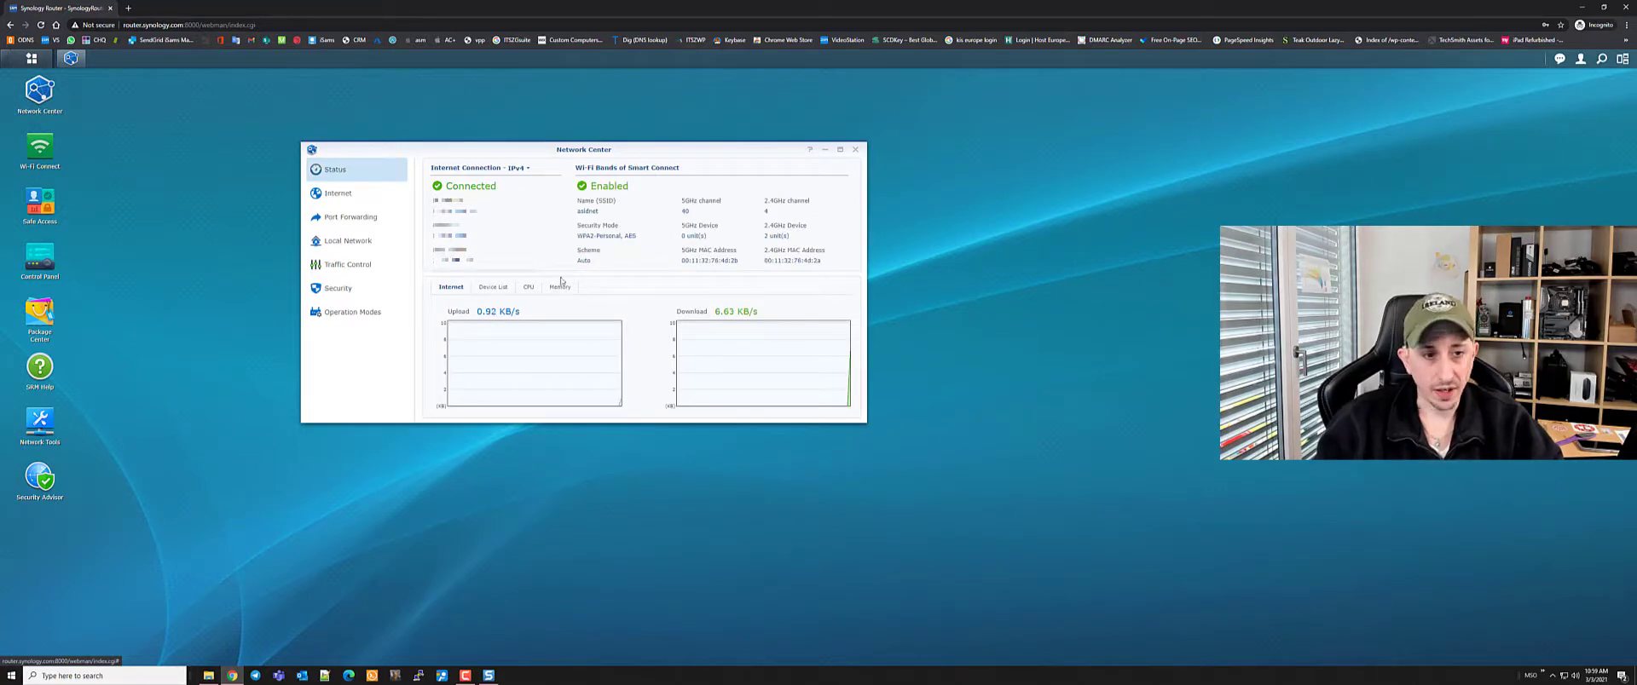
{"action": "left_click", "coordinate": [495, 289]}
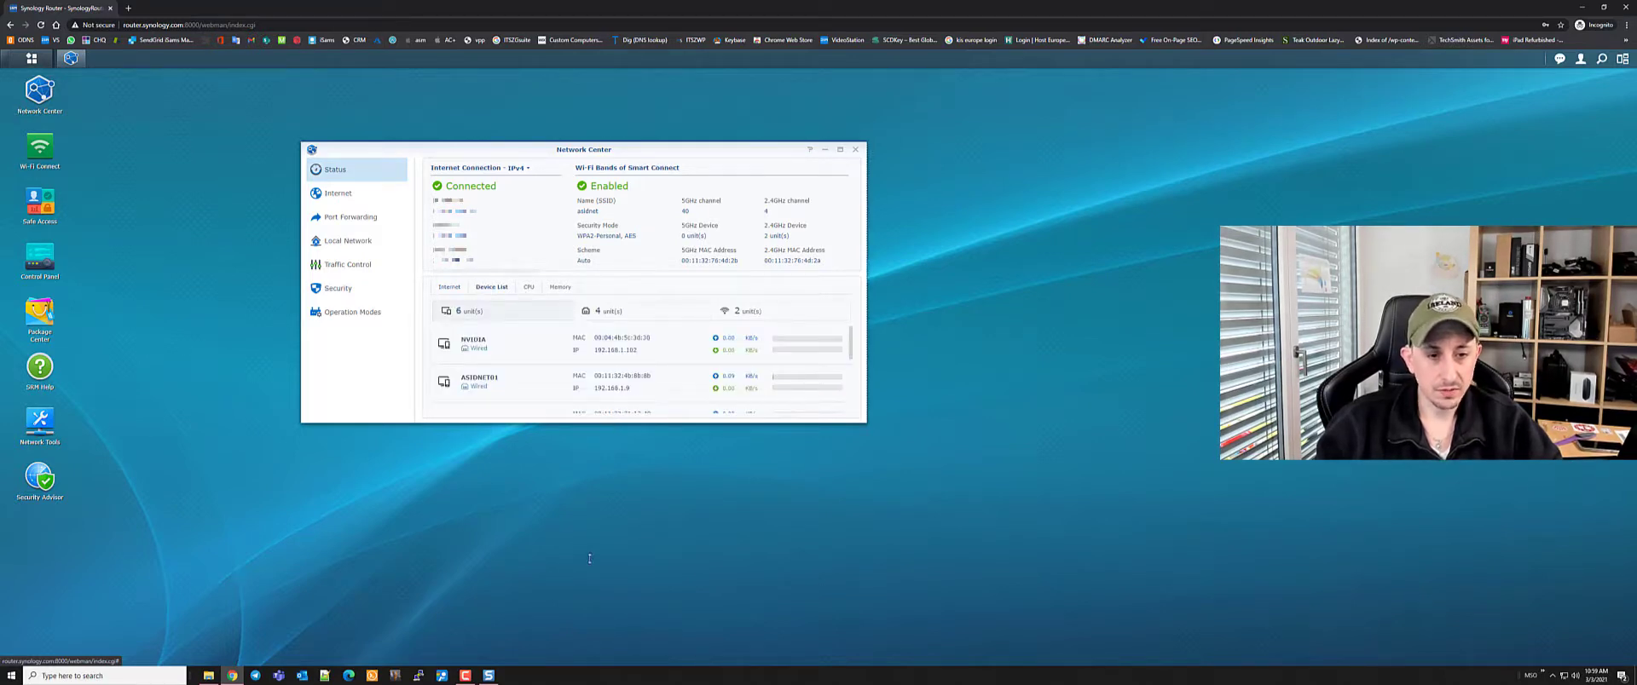
{"action": "left_click_drag", "start_coordinate": [618, 421], "coordinate": [564, 659]}
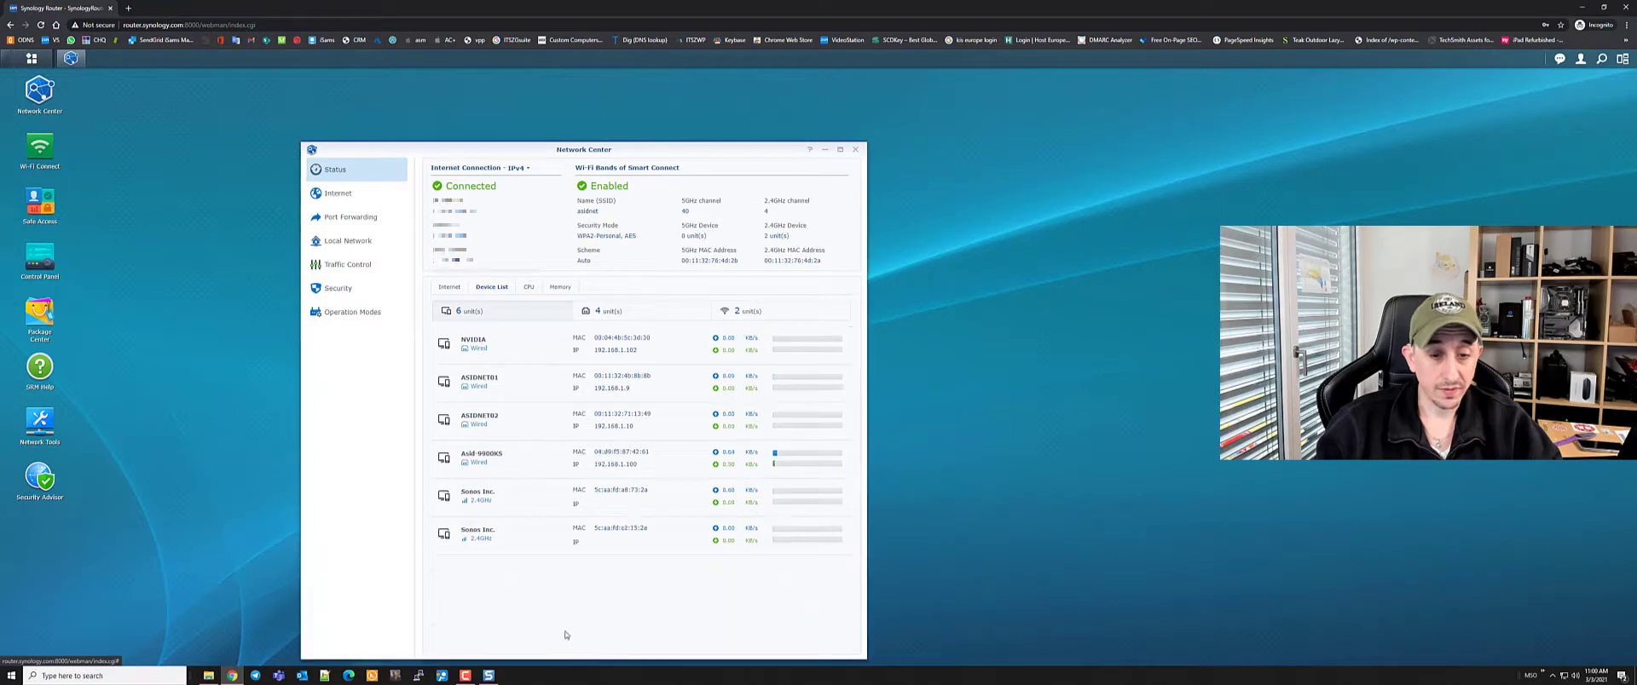
{"action": "left_click_drag", "start_coordinate": [565, 147], "coordinate": [558, 75]}
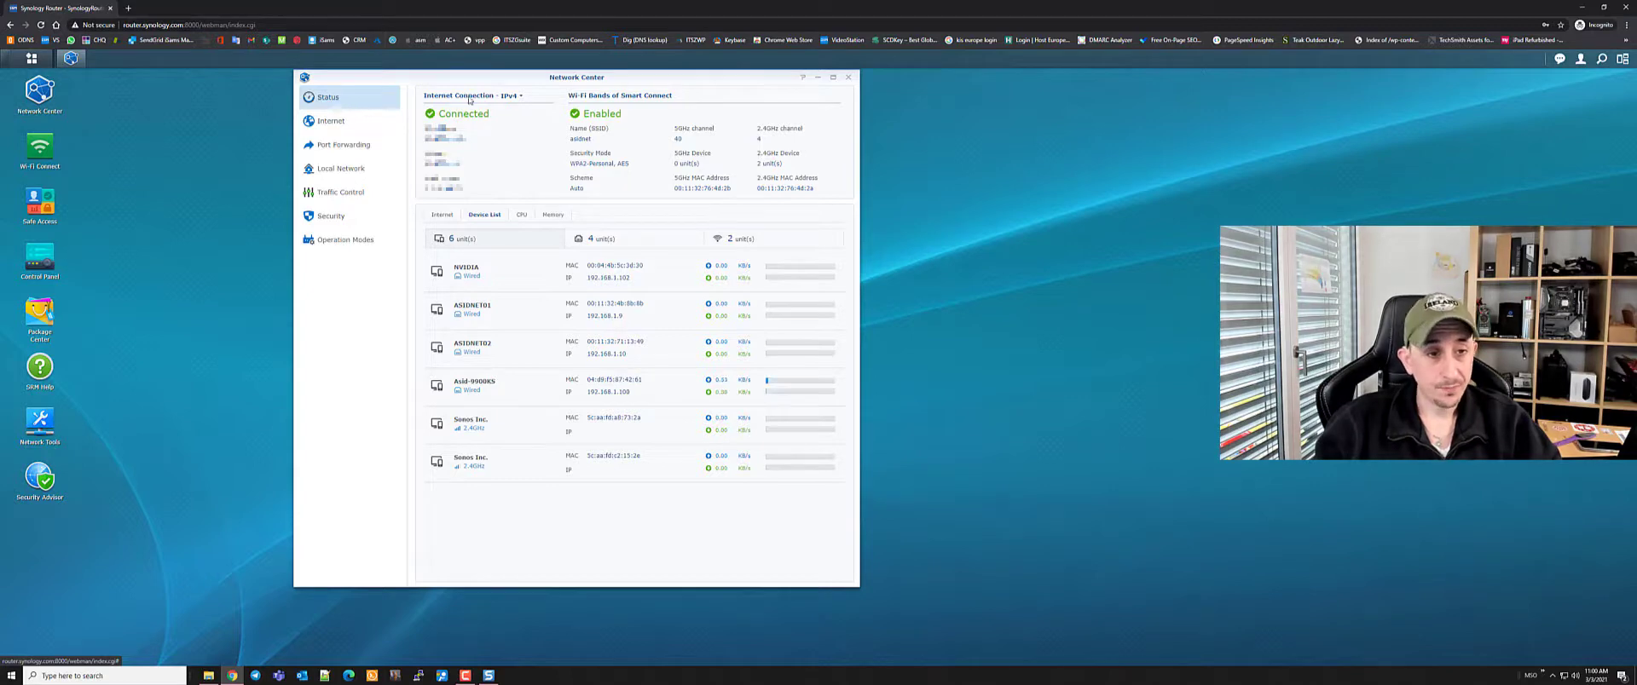
{"action": "left_click", "coordinate": [520, 215]}
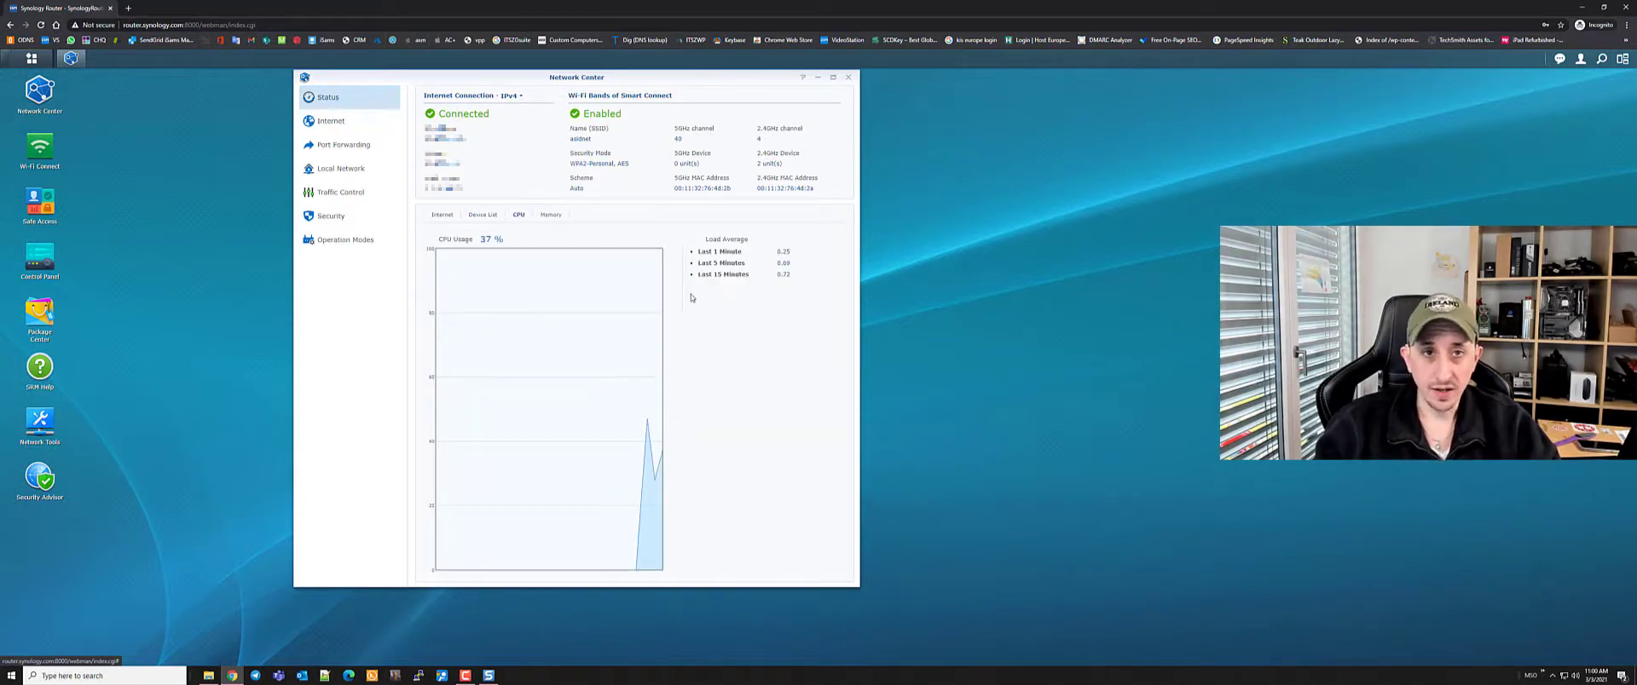
{"action": "left_click", "coordinate": [550, 215]}
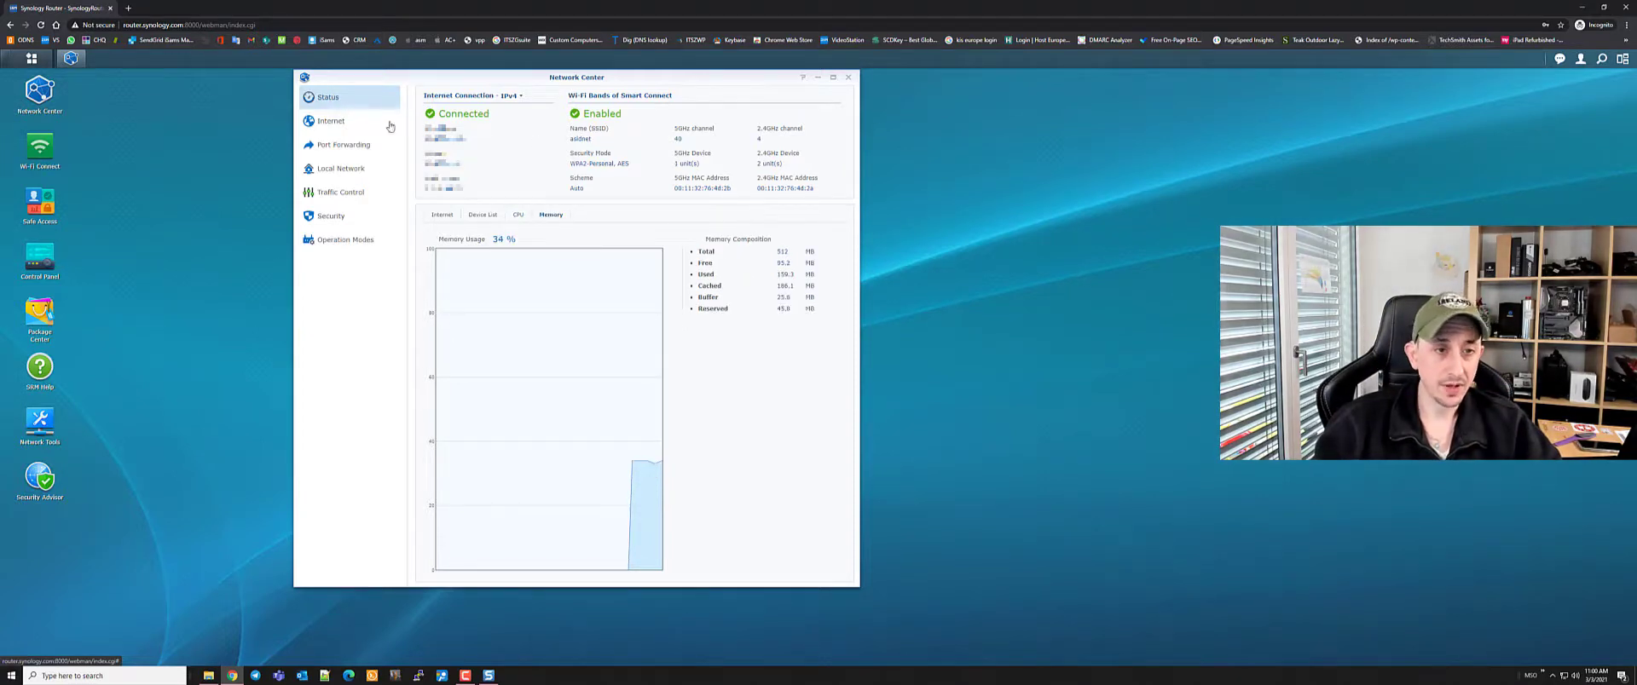
{"action": "left_click", "coordinate": [331, 124]}
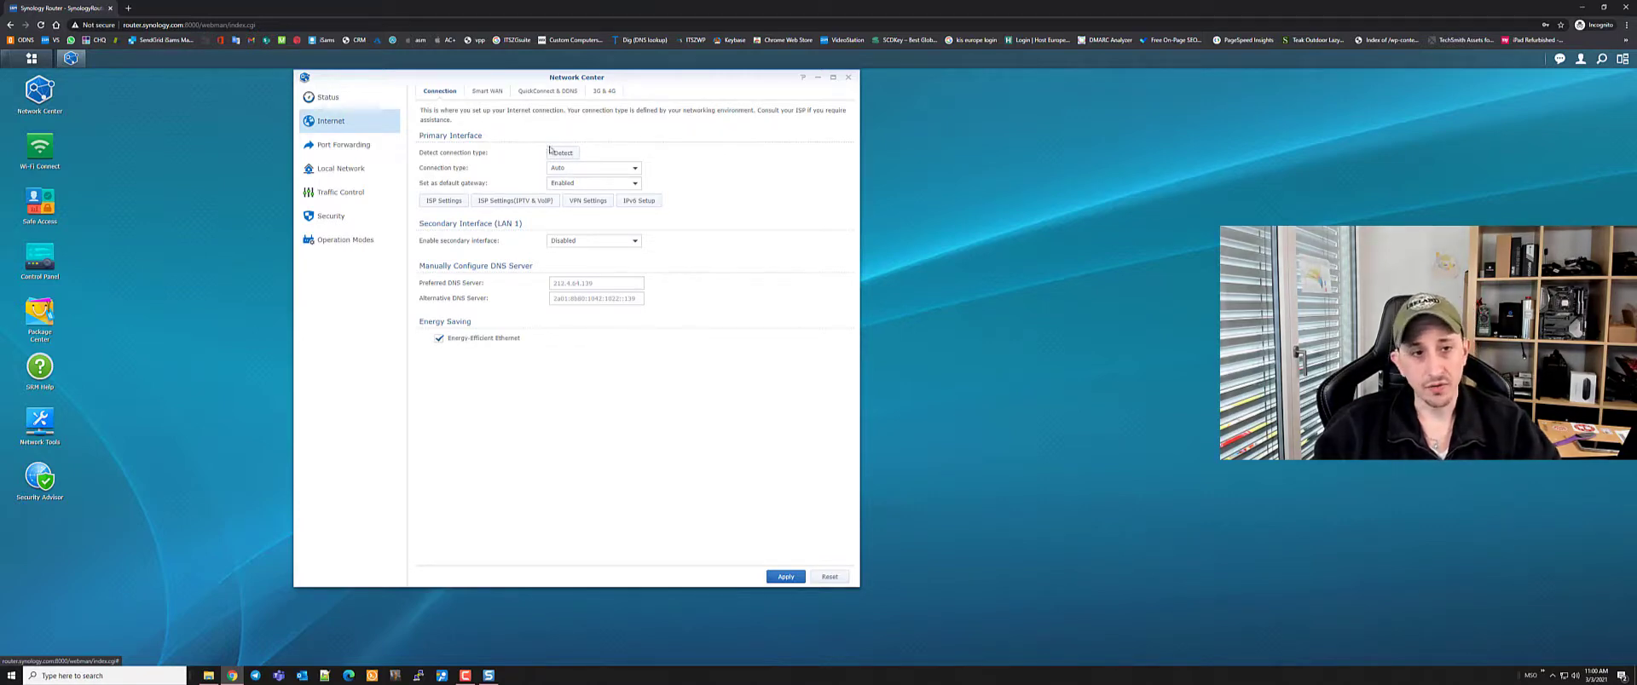
{"action": "left_click", "coordinate": [574, 170]}
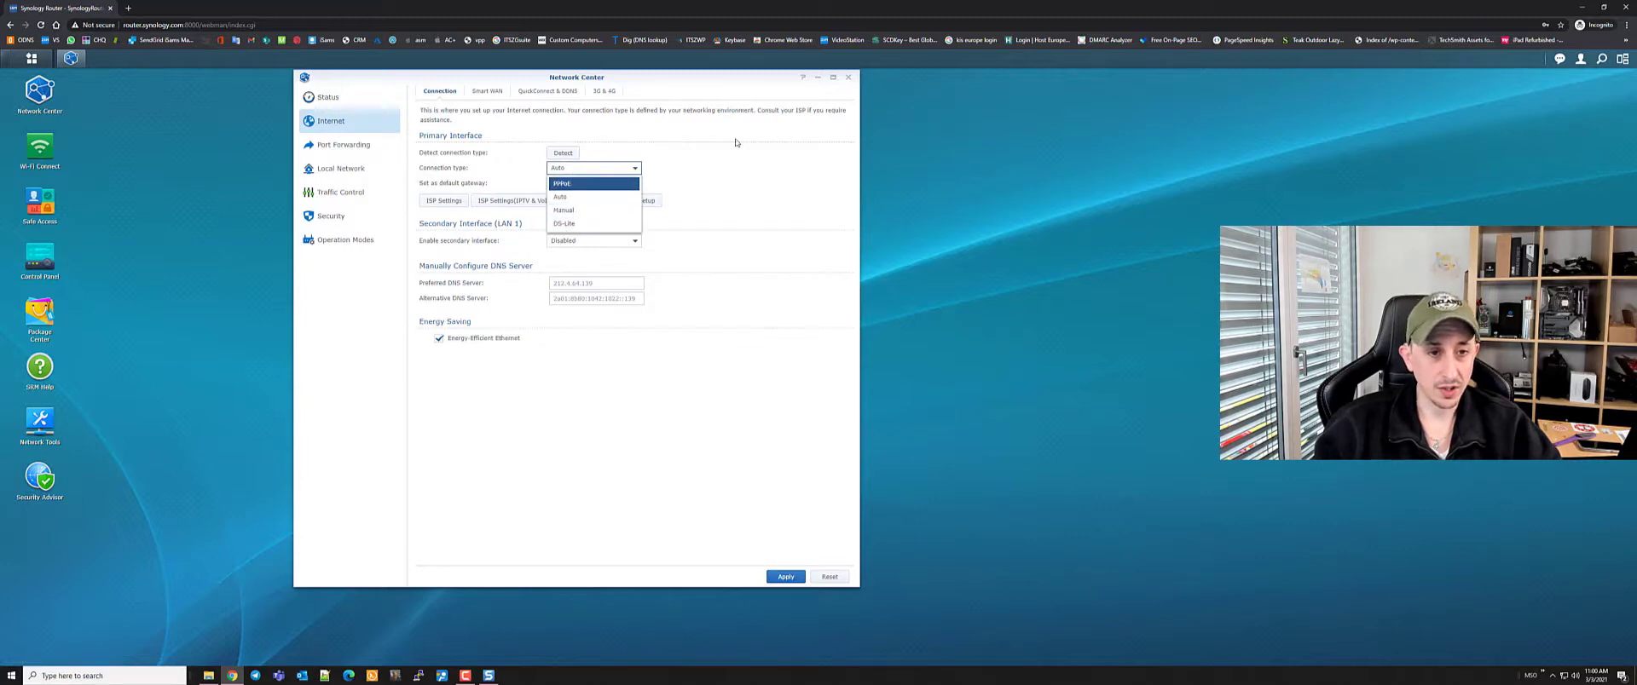
{"action": "left_click", "coordinate": [625, 199]}
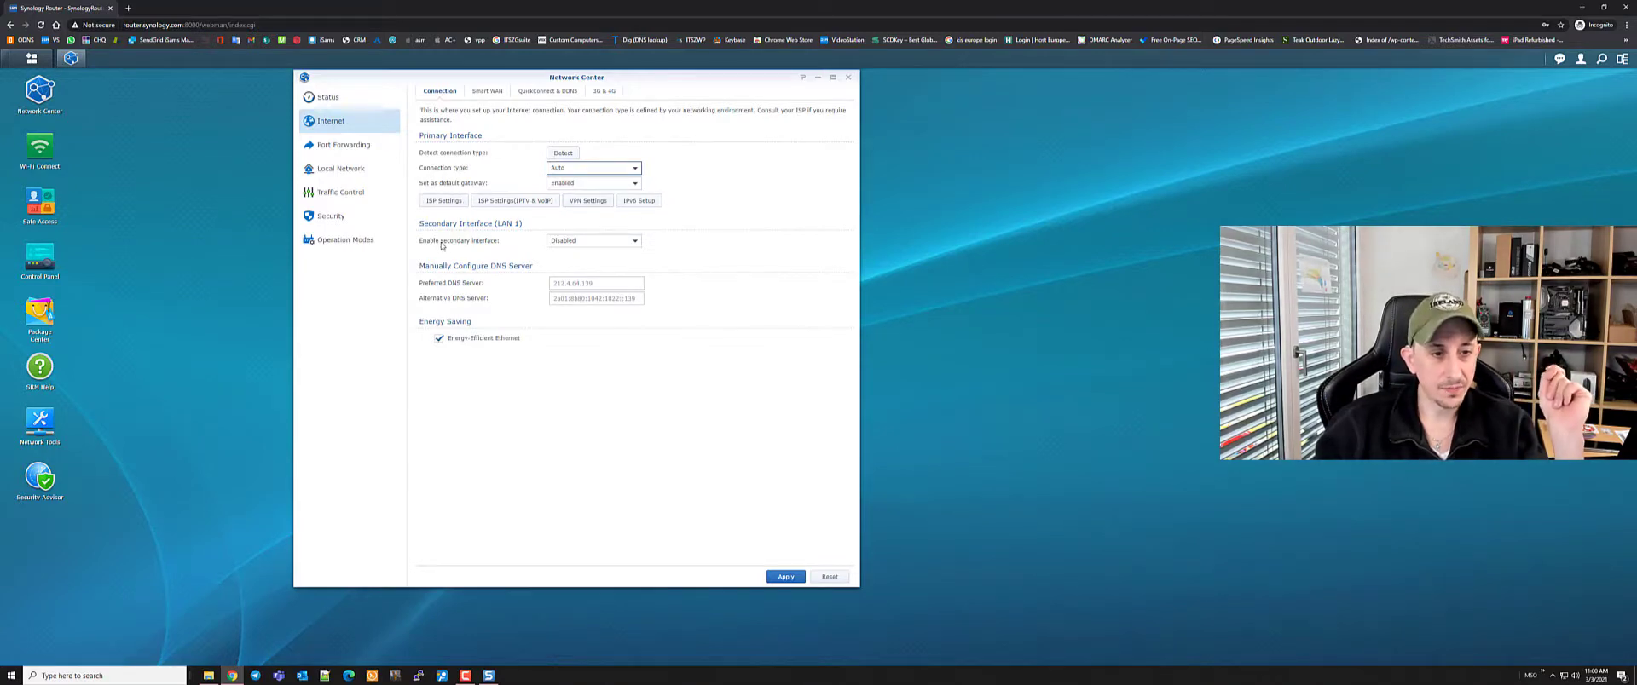
{"action": "left_click", "coordinate": [599, 244]}
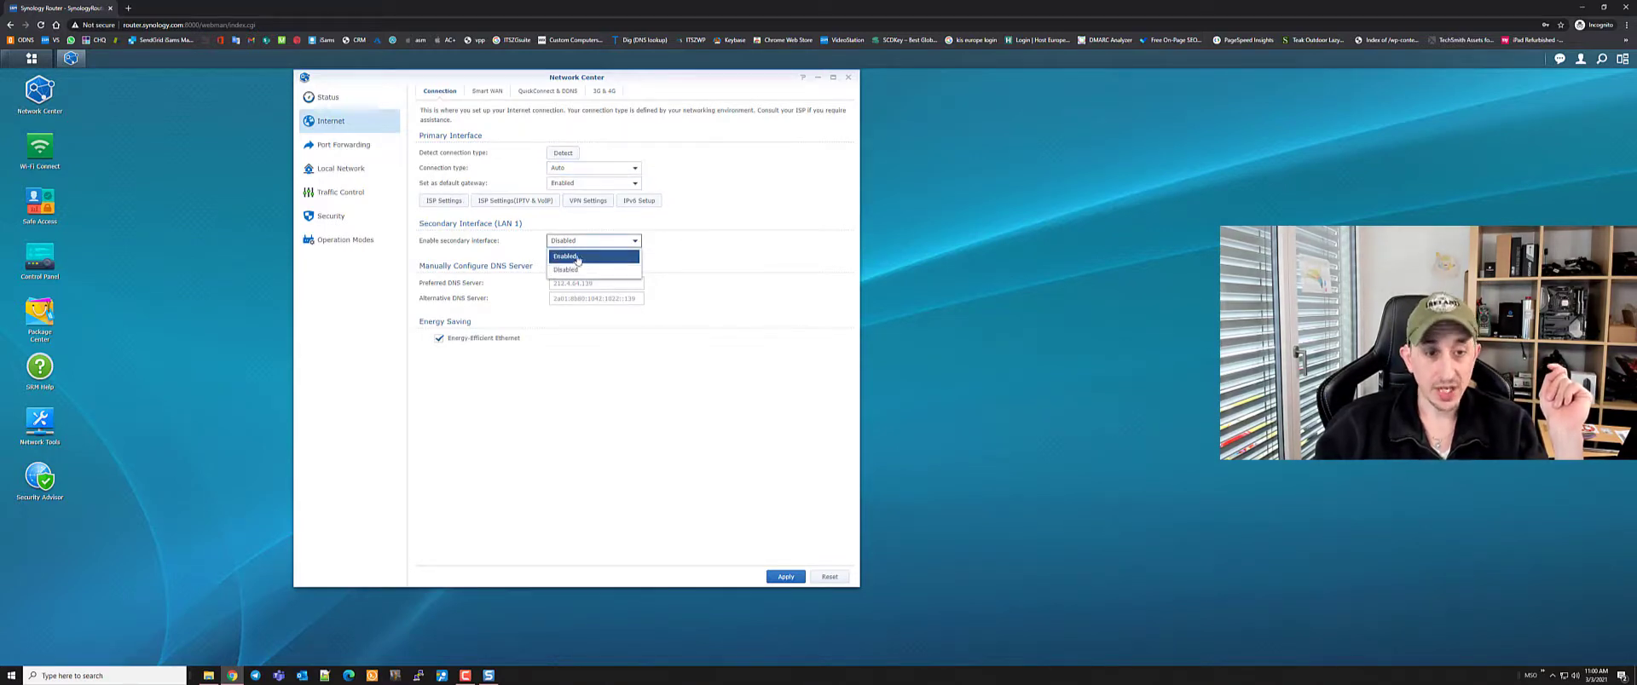
{"action": "left_click", "coordinate": [733, 253]}
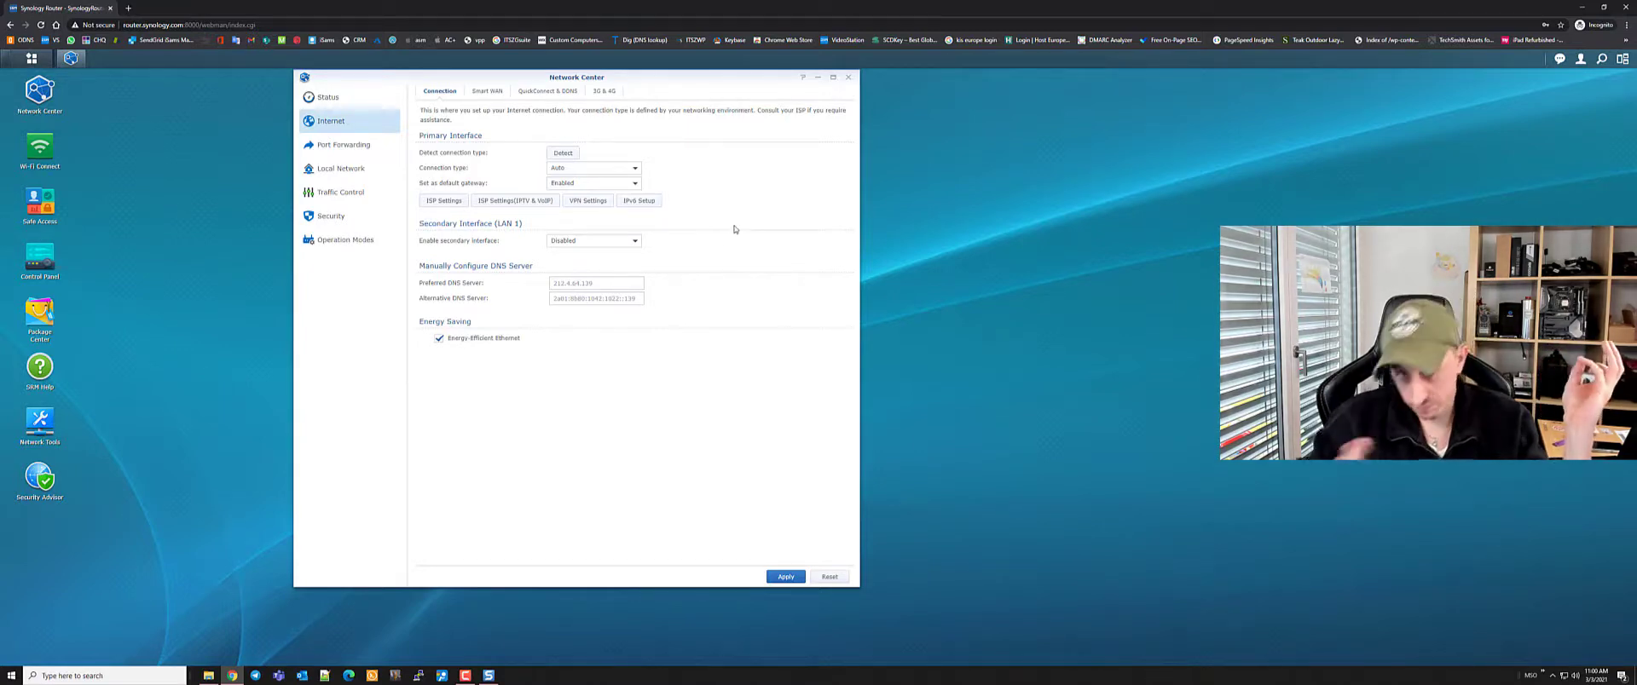
{"action": "left_click", "coordinate": [573, 282]}
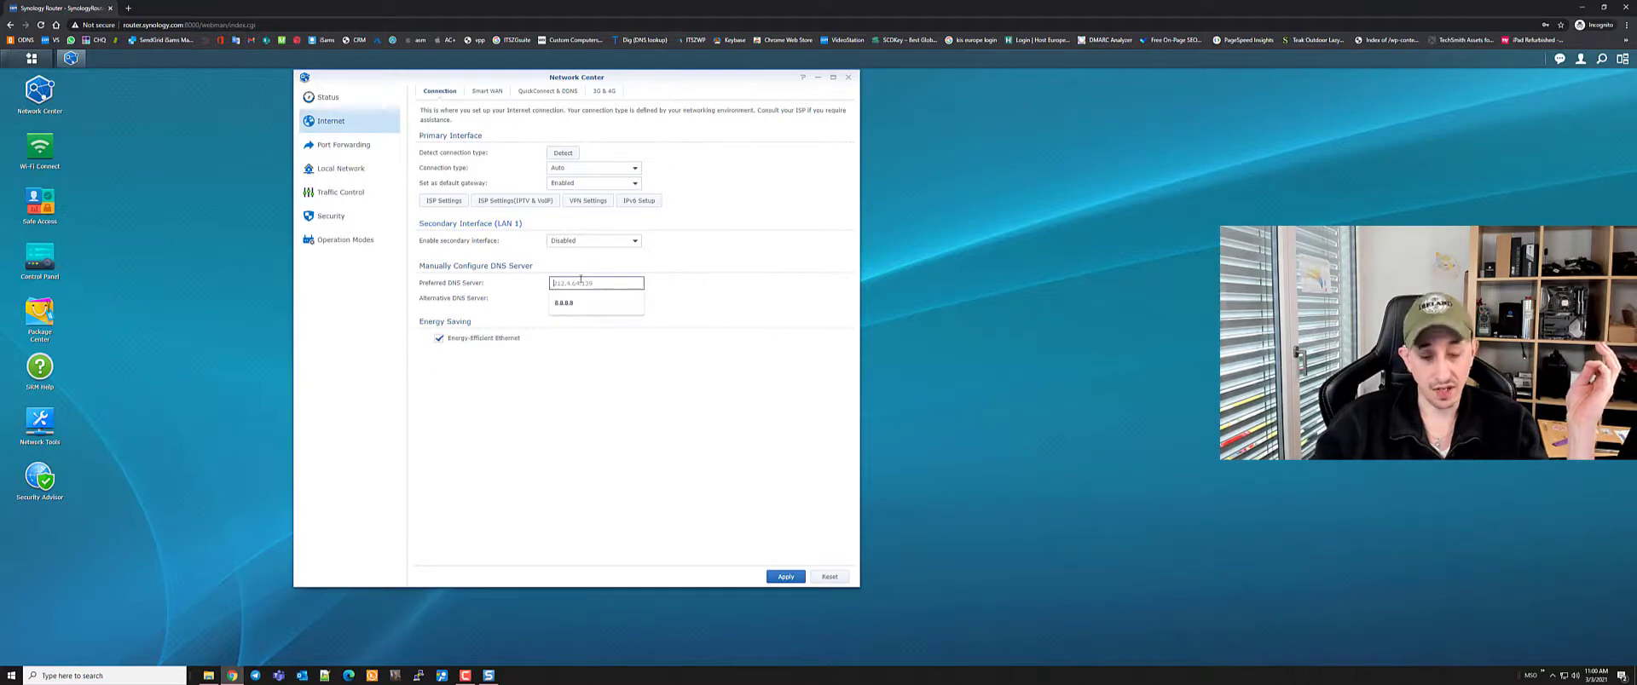
{"action": "type", "text": "654654654"}
{"action": "key", "text": "ctrl+a"}
{"action": "key", "text": "BackSpace"}
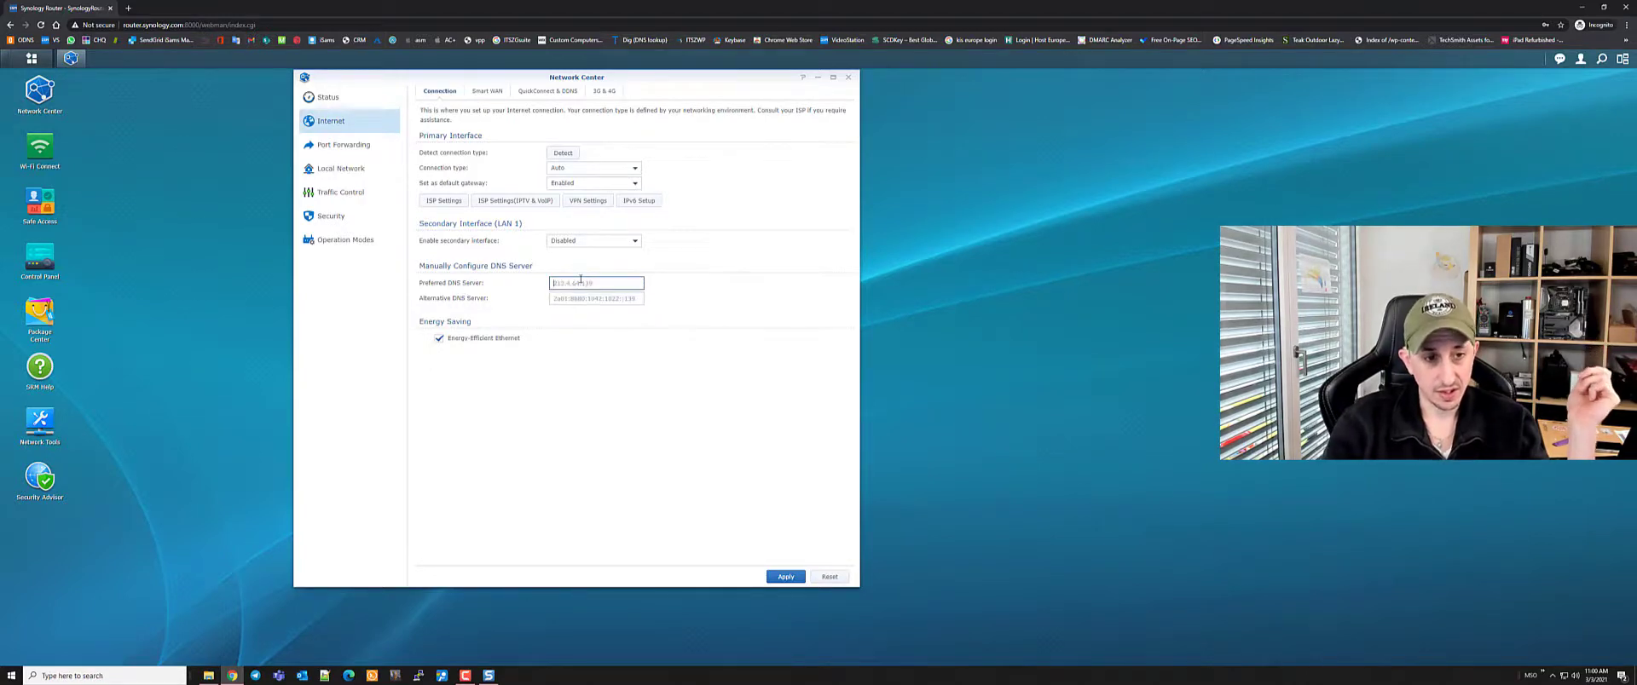
{"action": "type", "text": "8.8.8.8"}
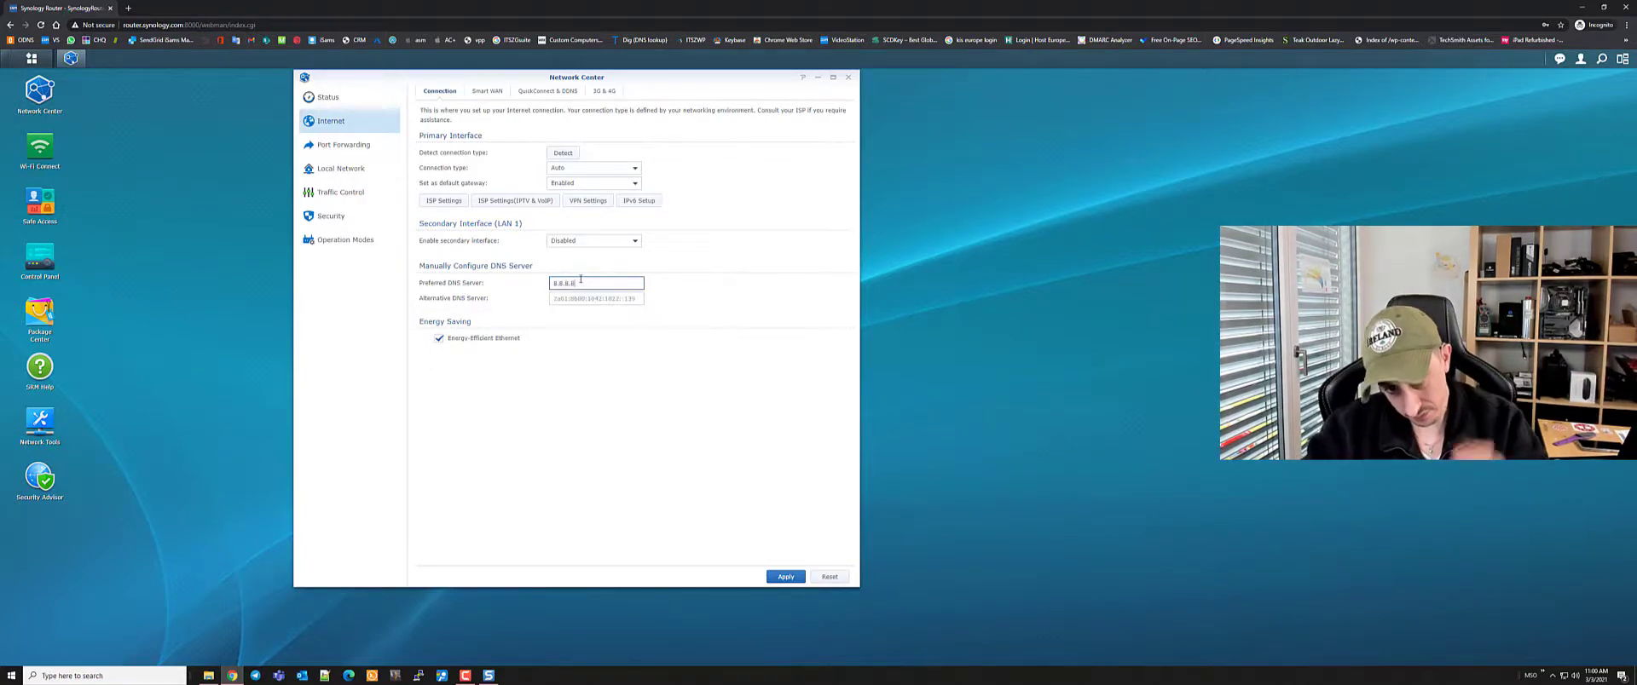
{"action": "left_click", "coordinate": [766, 300]}
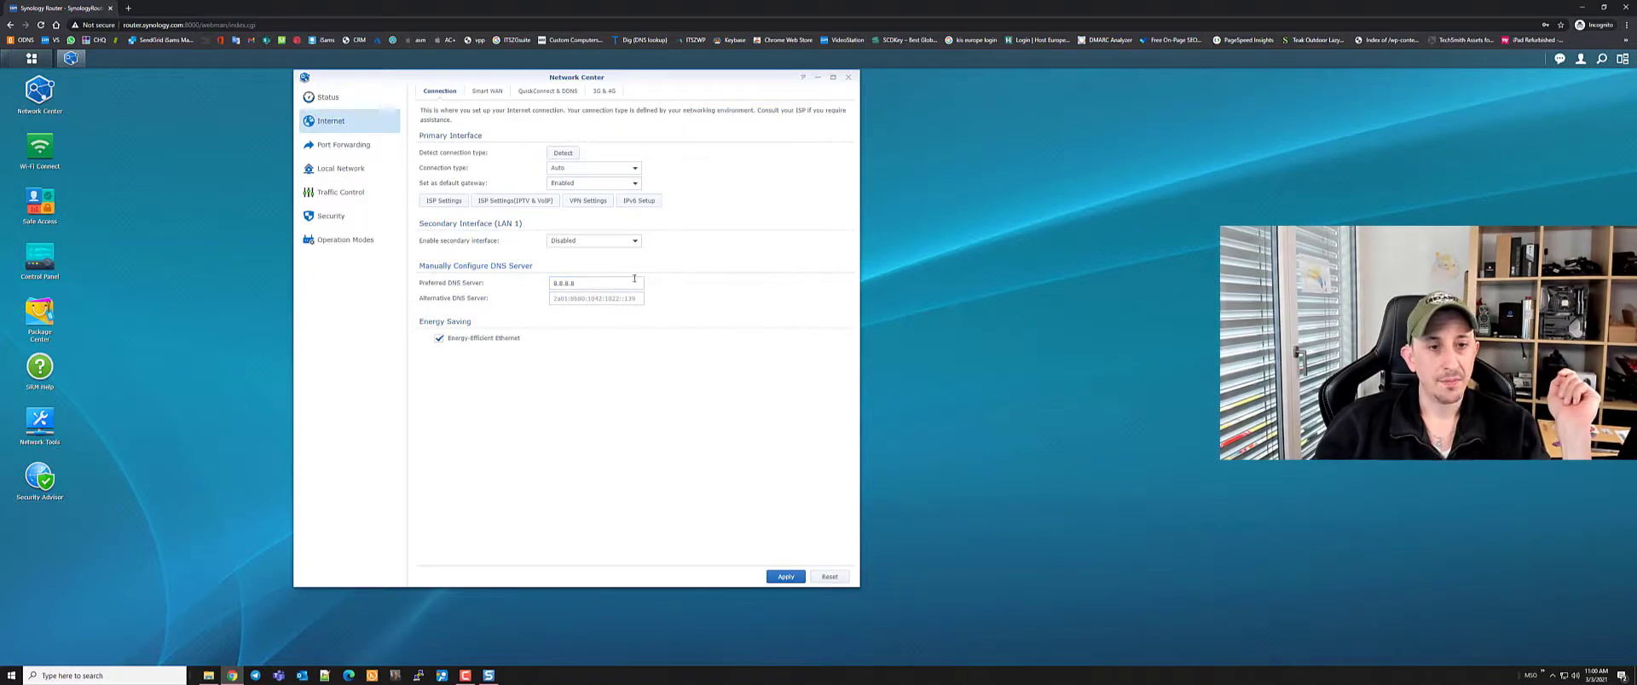
{"action": "left_click_drag", "start_coordinate": [622, 284], "coordinate": [420, 276]}
{"action": "key", "text": "BackSpace"}
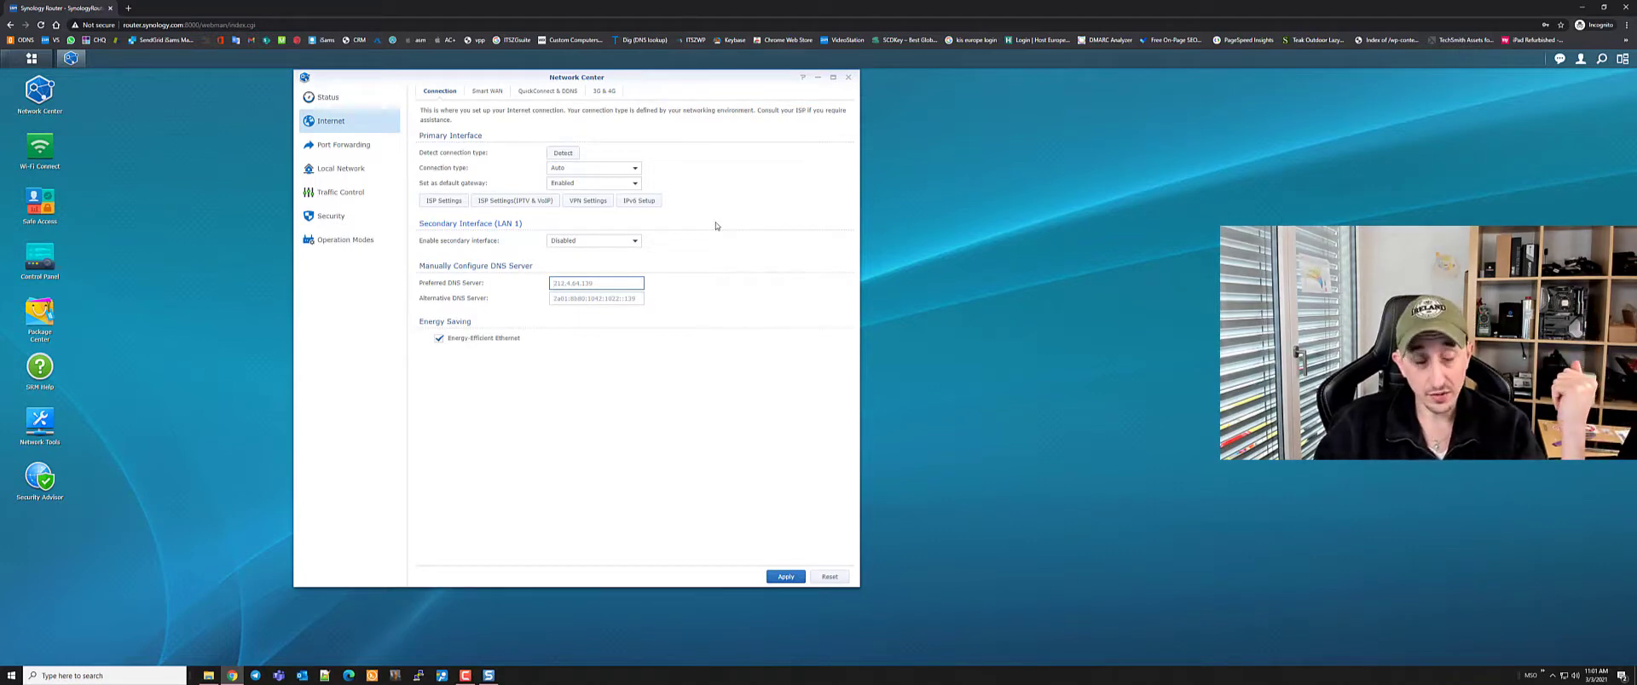
Open VPN Settings and start a new profile, then cancel the wizard and close the VPN window
{"action": "left_click", "coordinate": [588, 201]}
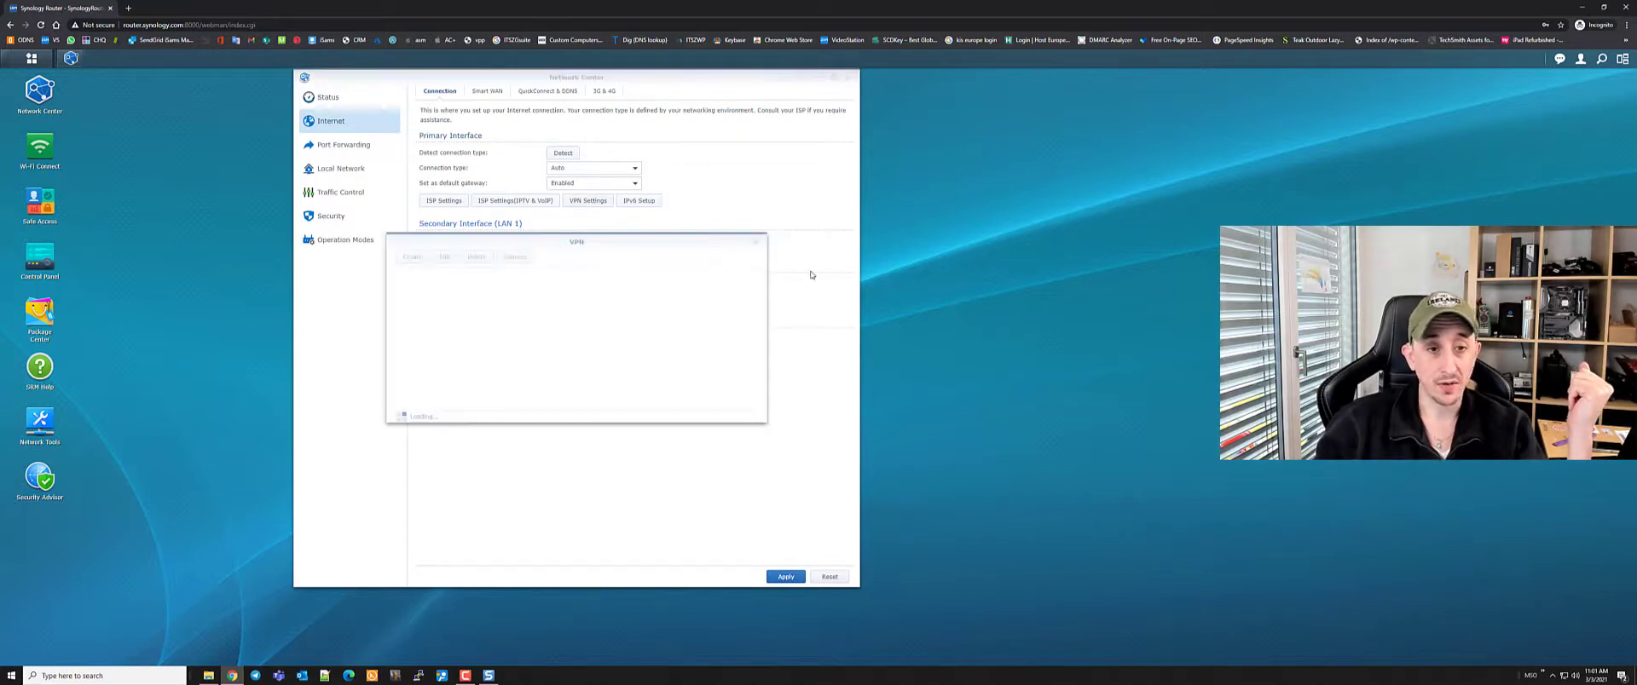
{"action": "left_click", "coordinate": [412, 256]}
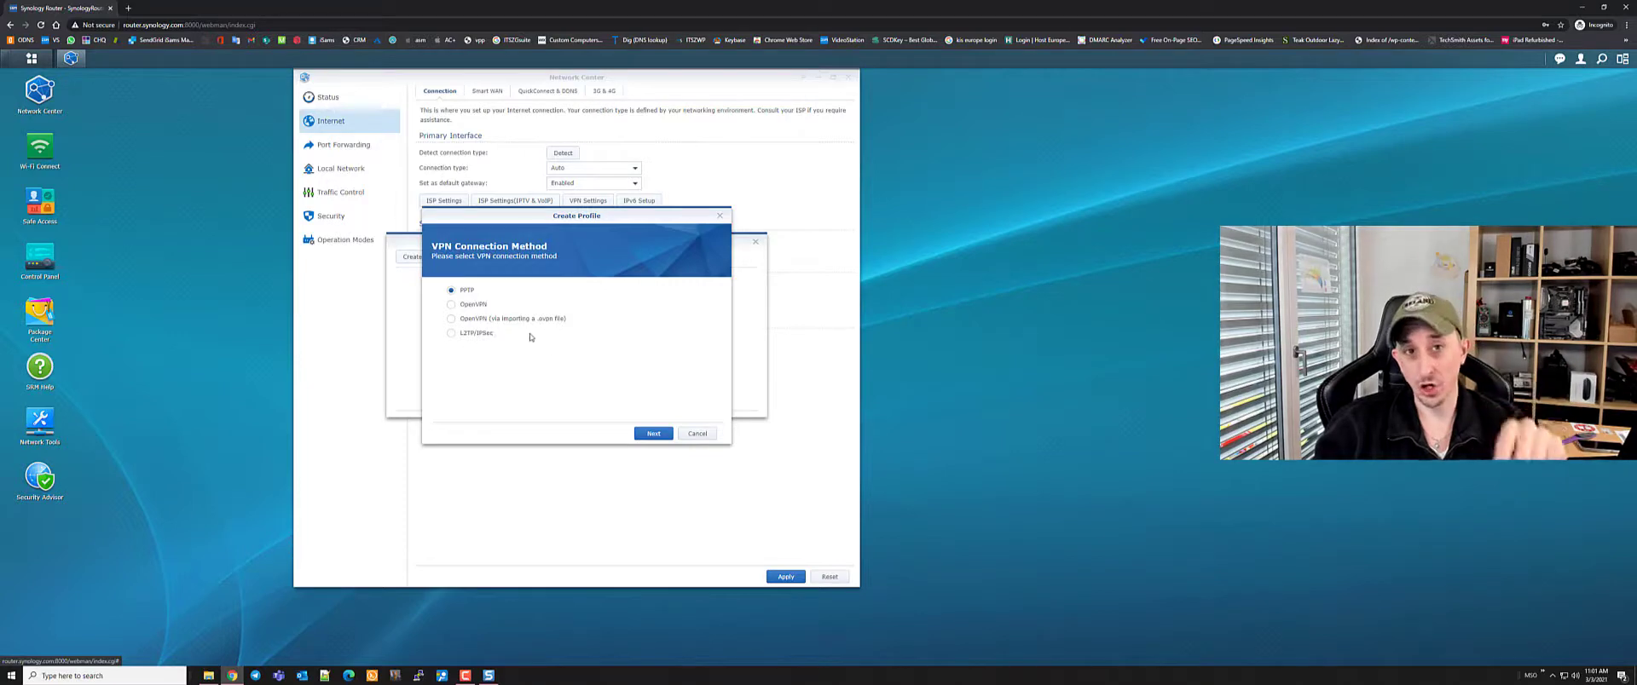
{"action": "left_click", "coordinate": [698, 434]}
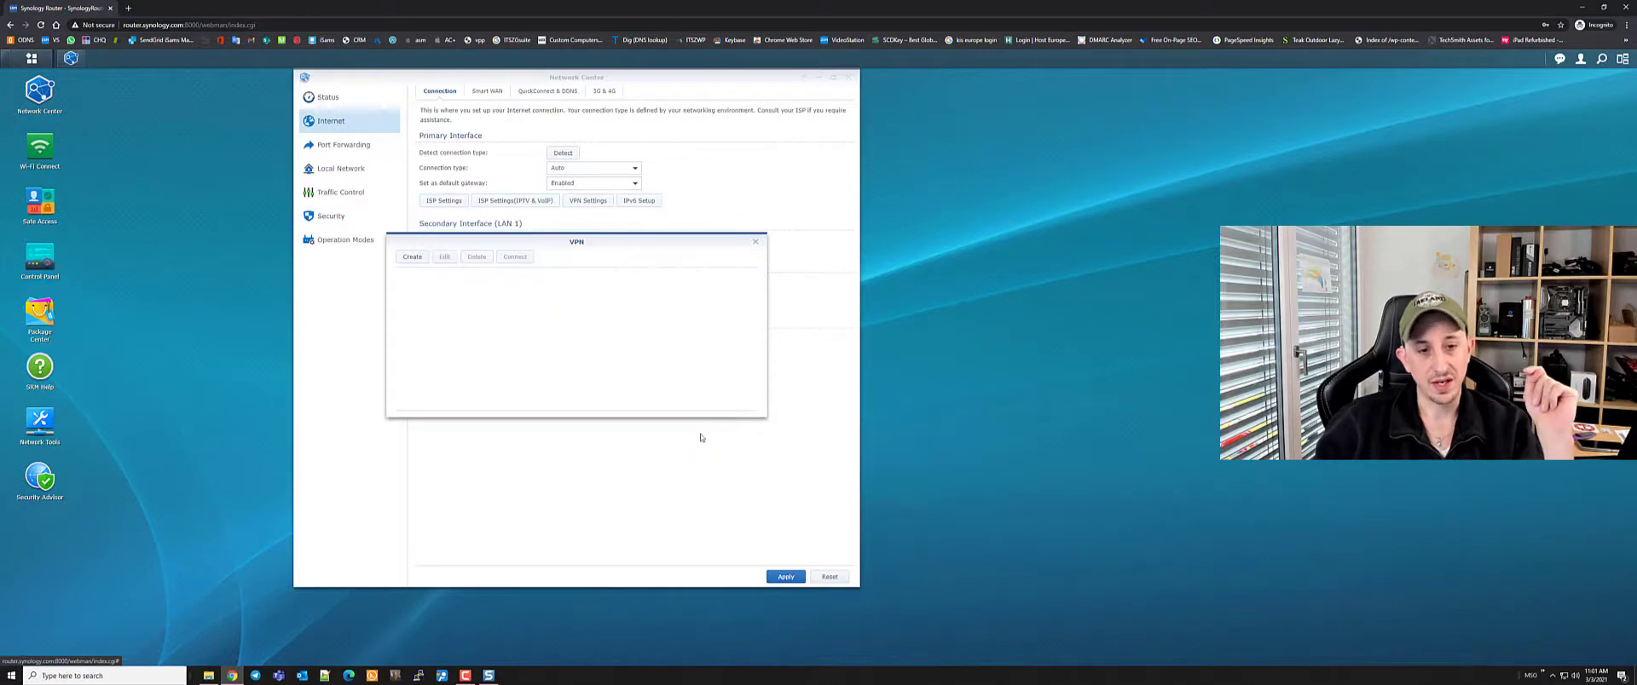
{"action": "left_click", "coordinate": [756, 242]}
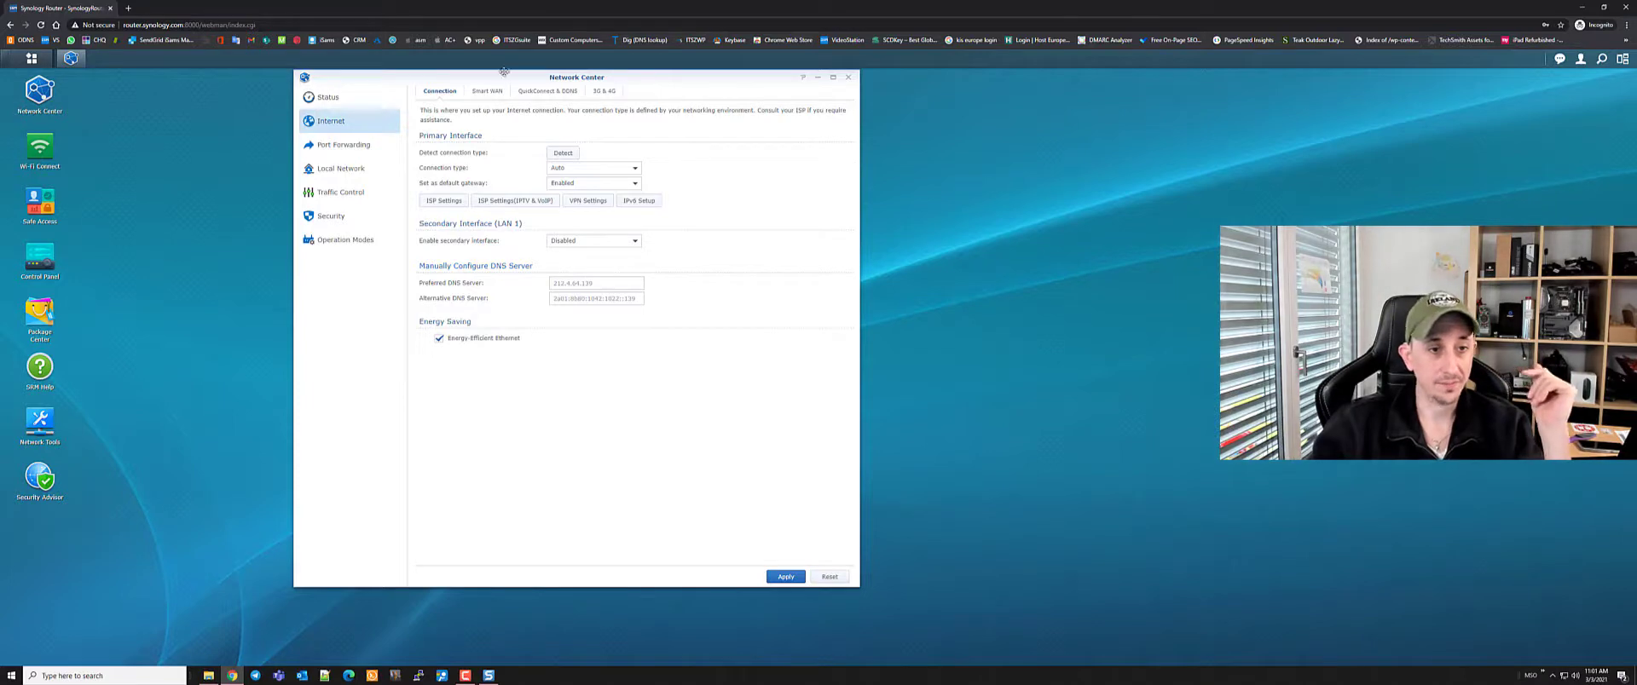
{"action": "left_click", "coordinate": [488, 91]}
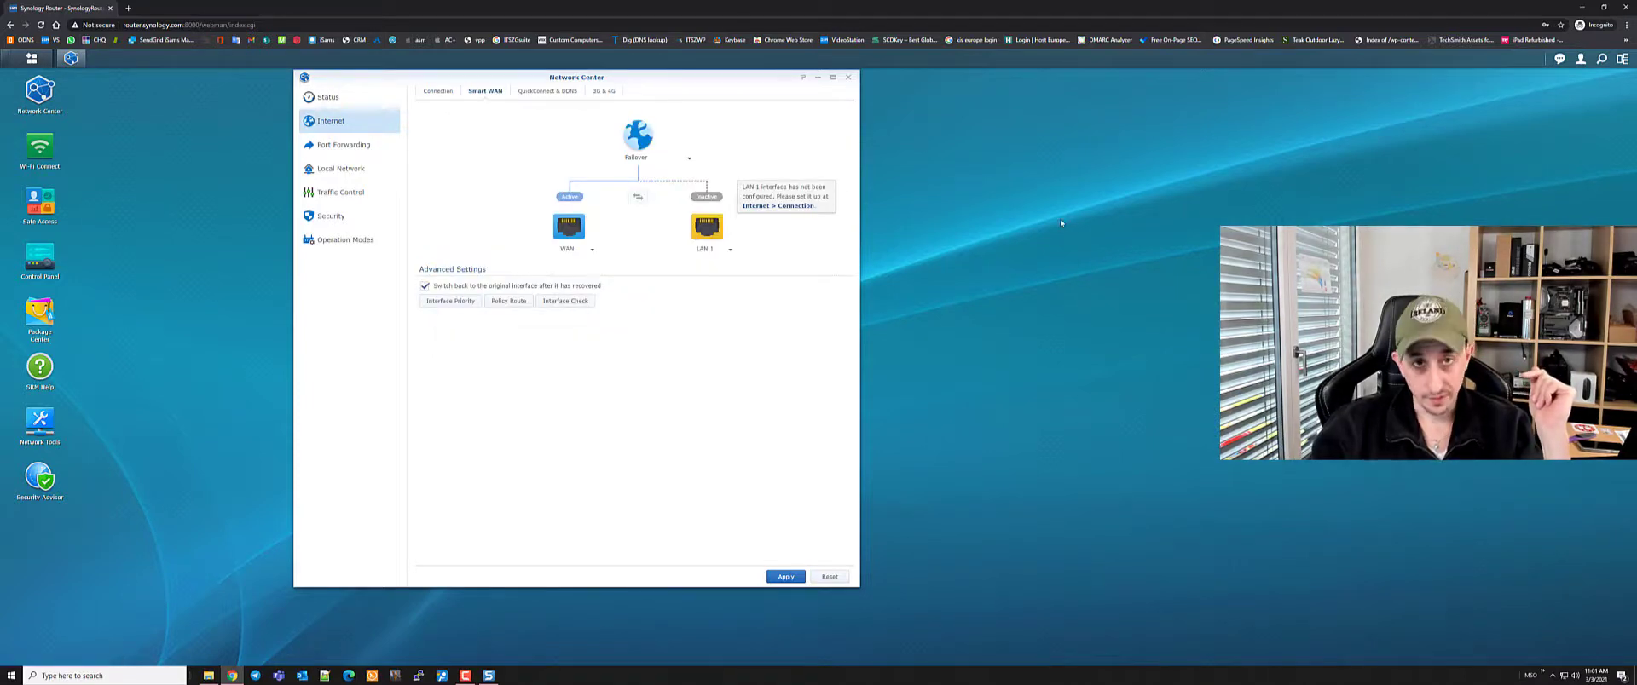
Keep Failover selected in the Smart WAN mode dropdown
{"action": "left_click", "coordinate": [686, 160]}
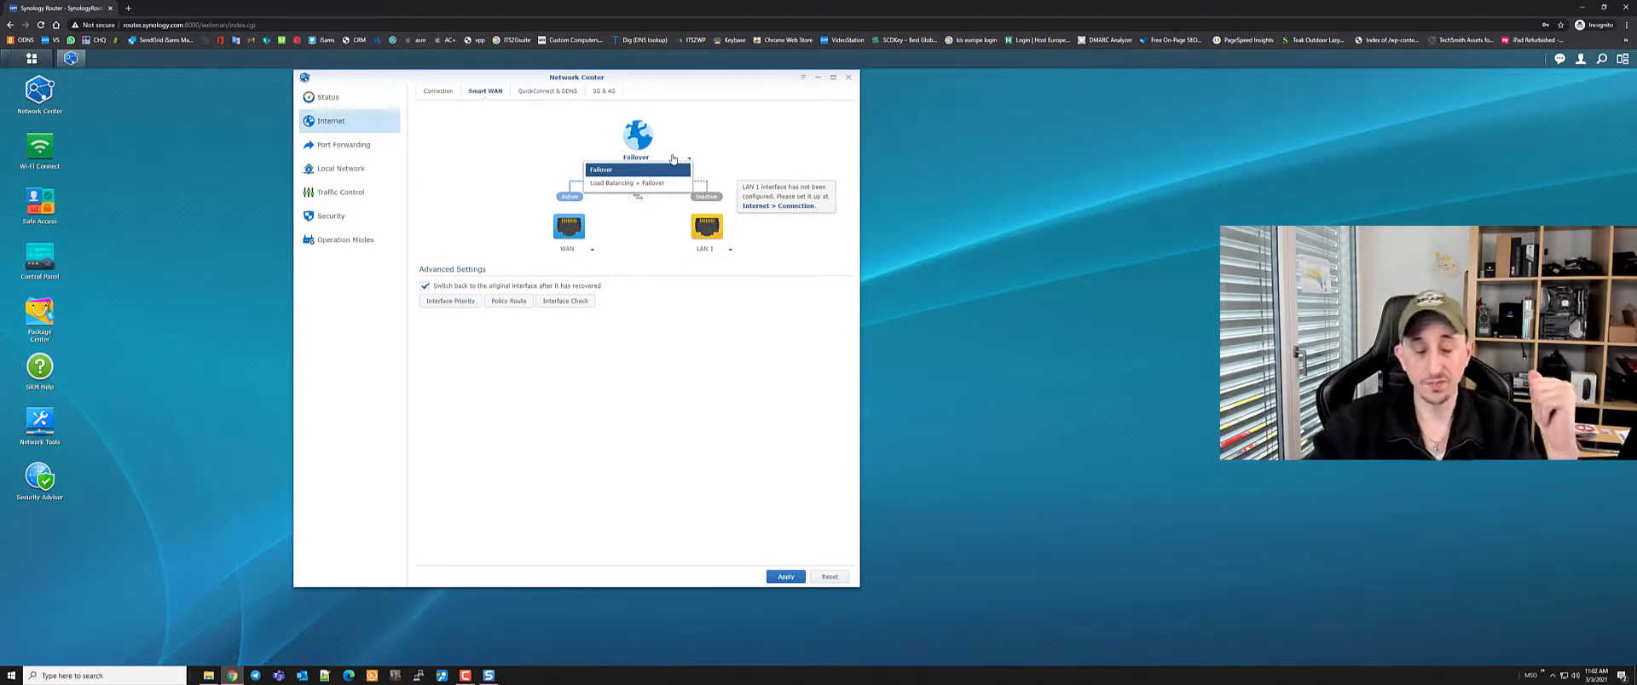
{"action": "left_click", "coordinate": [789, 130]}
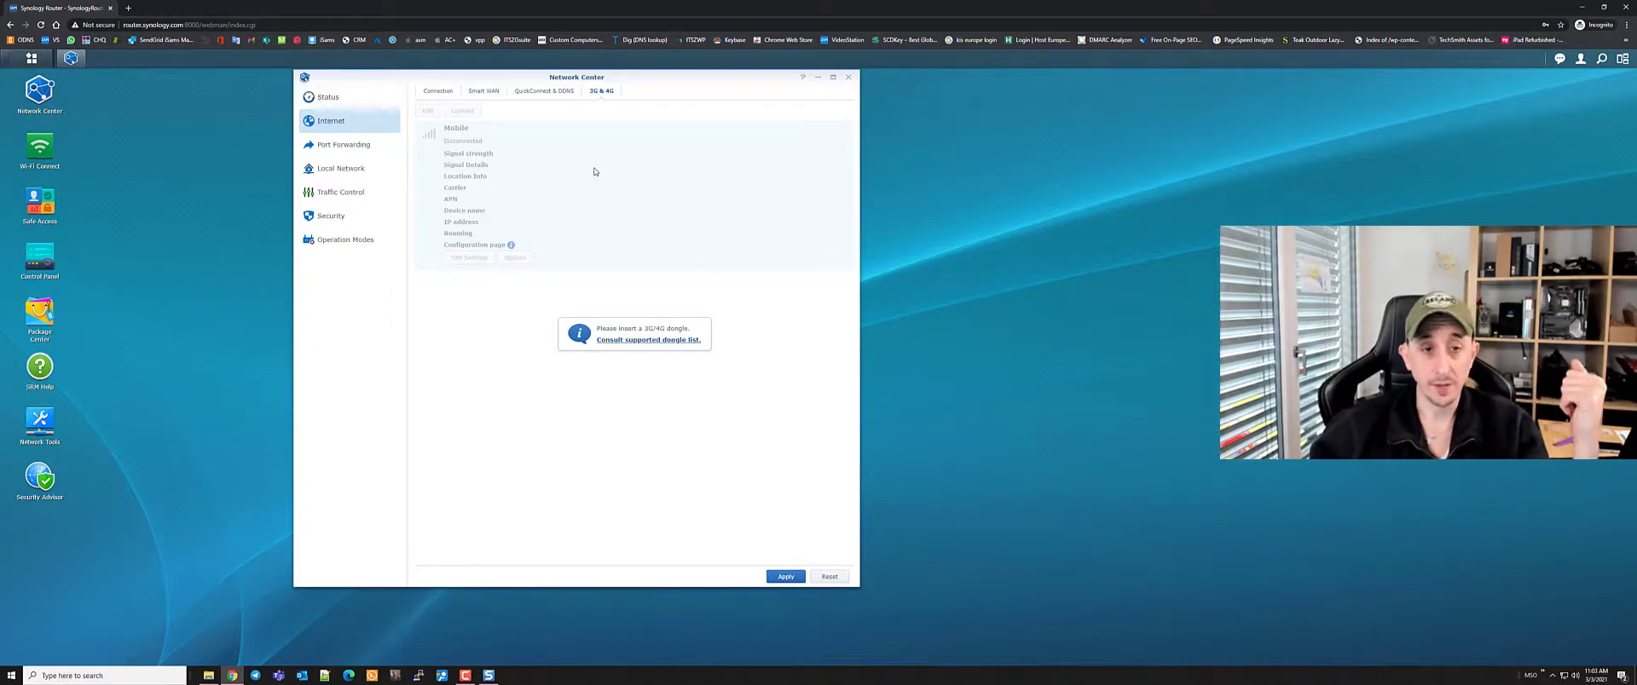
Go to the QuickConnect & DDNS tab under Network Center > Internet
{"action": "left_click", "coordinate": [522, 92]}
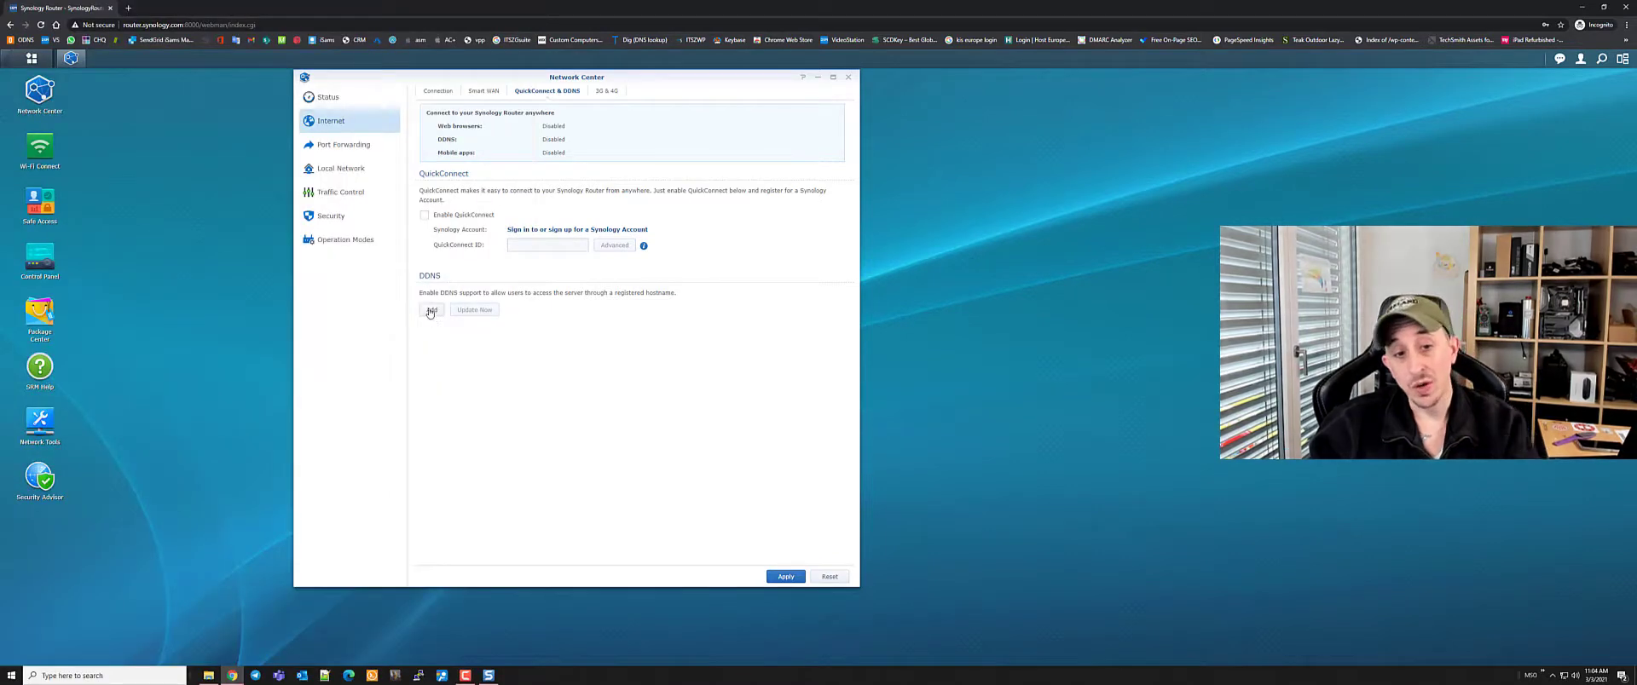
{"action": "left_click", "coordinate": [464, 310]}
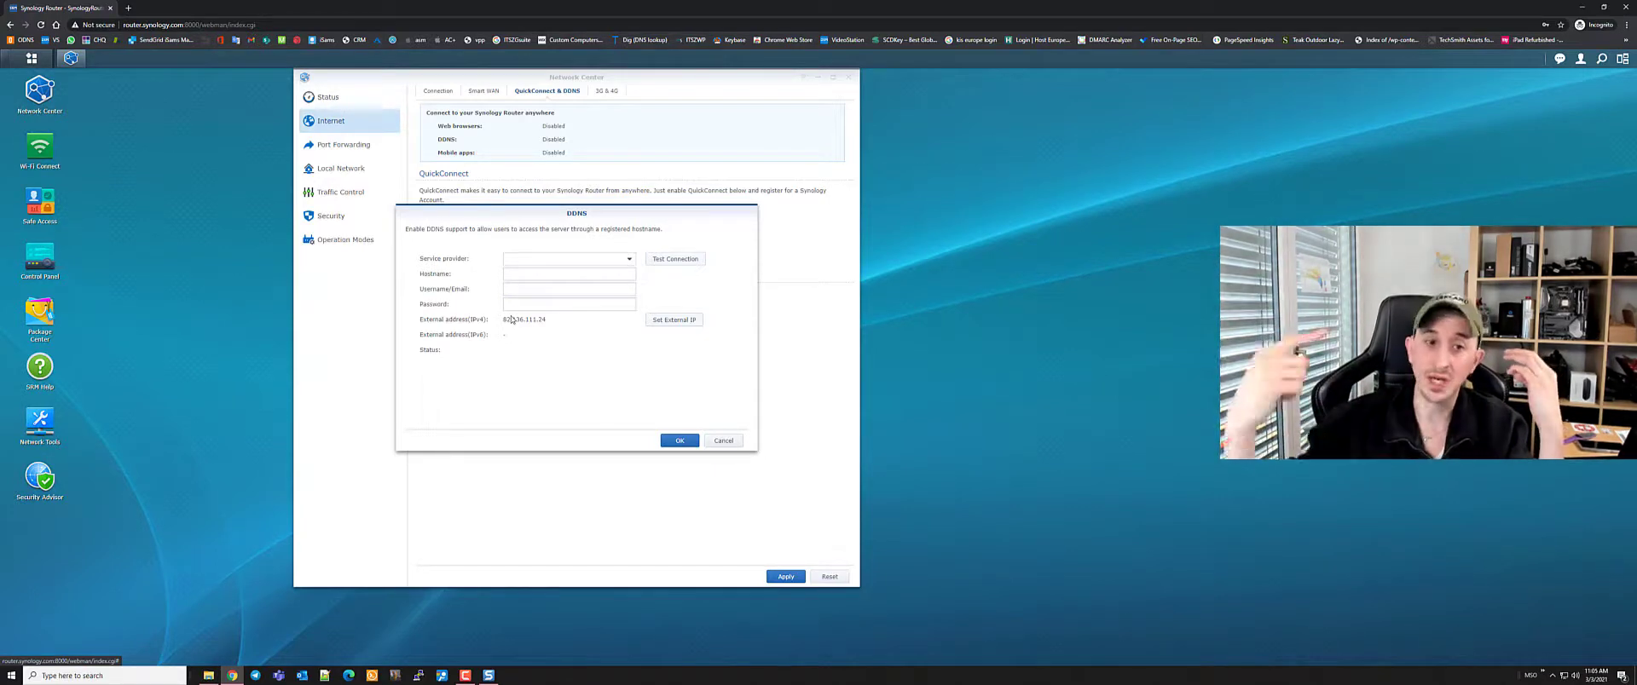
{"action": "left_click", "coordinate": [724, 441]}
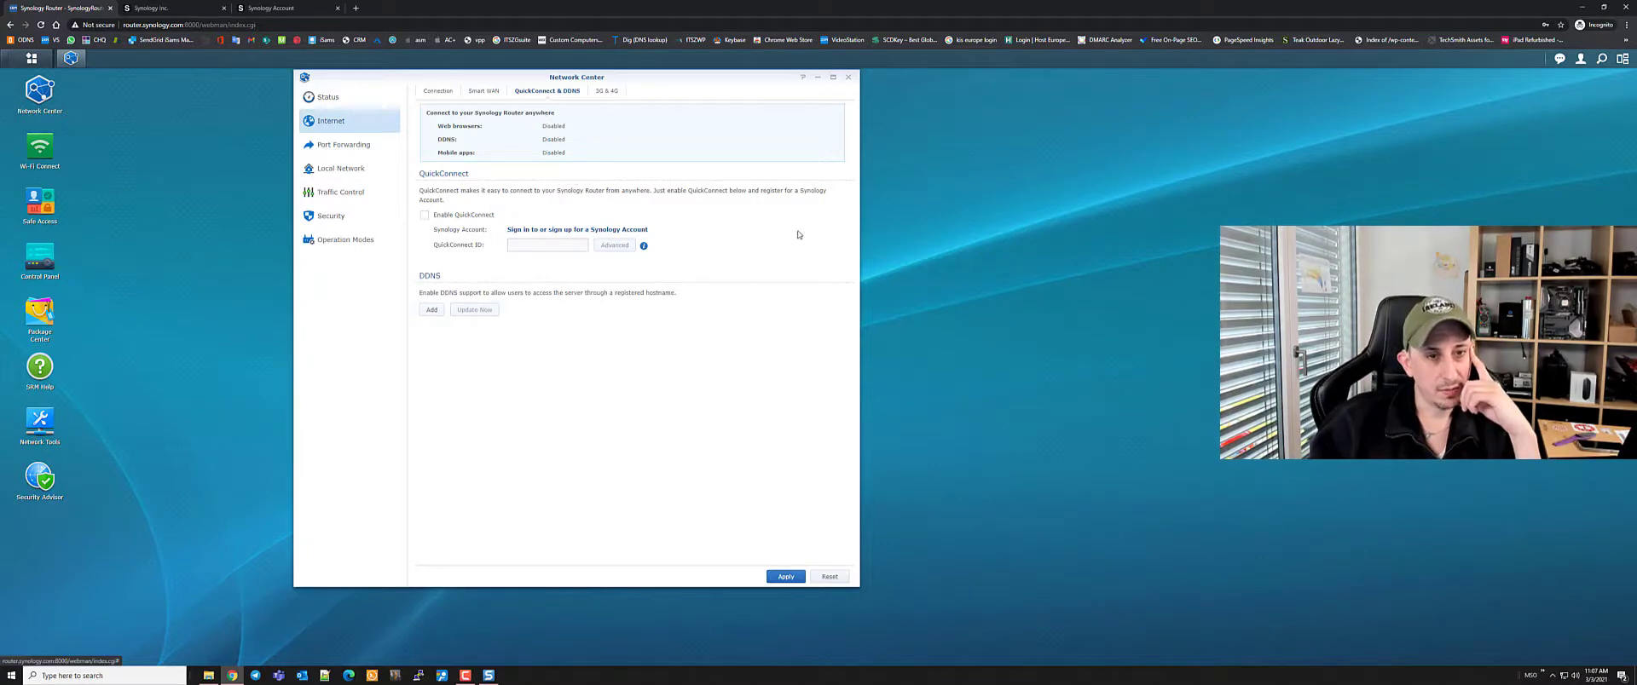
Enable QuickConnect, accept its terms, and begin the QuickConnect ID with 'Asid-'
{"action": "left_click", "coordinate": [425, 216]}
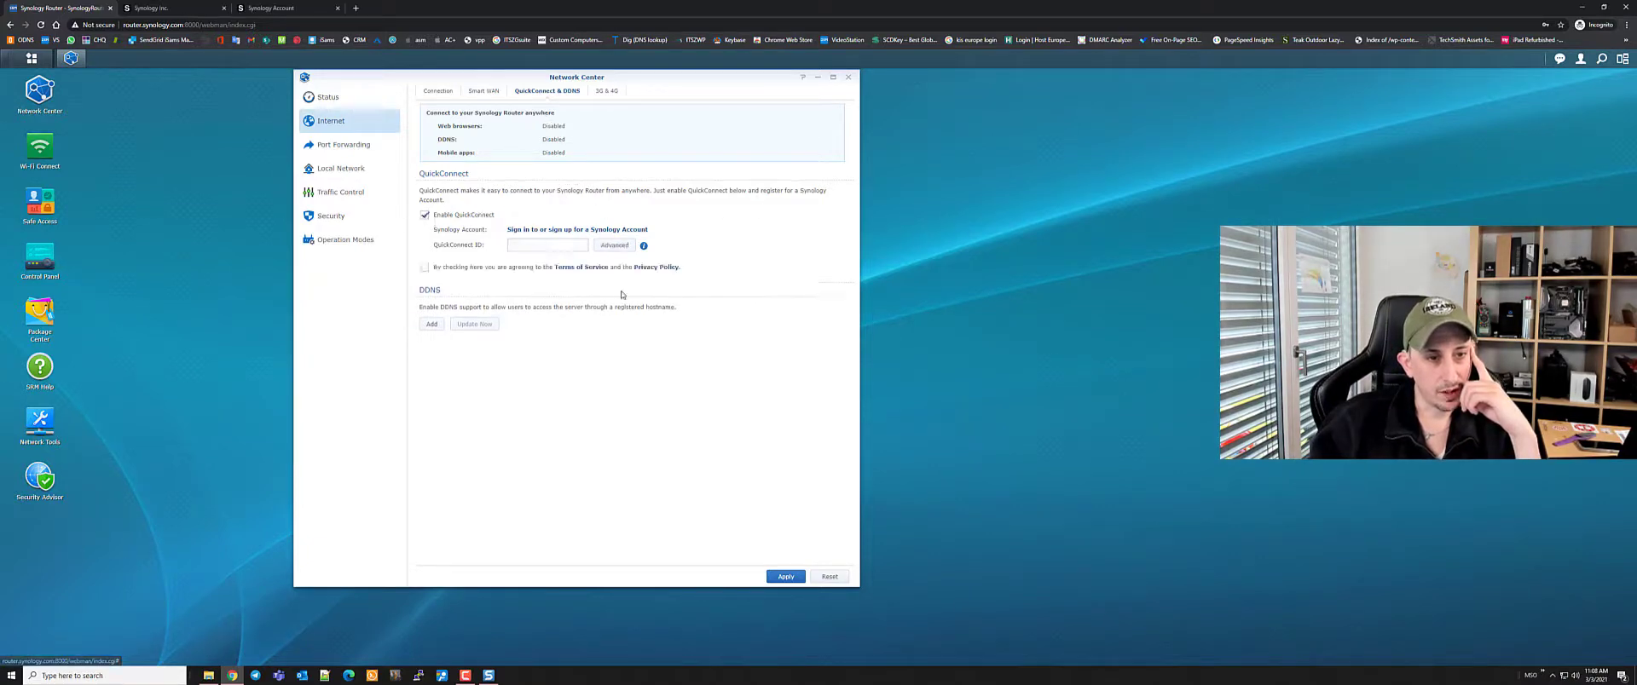
{"action": "left_click", "coordinate": [223, 8]}
{"action": "left_click", "coordinate": [224, 8]}
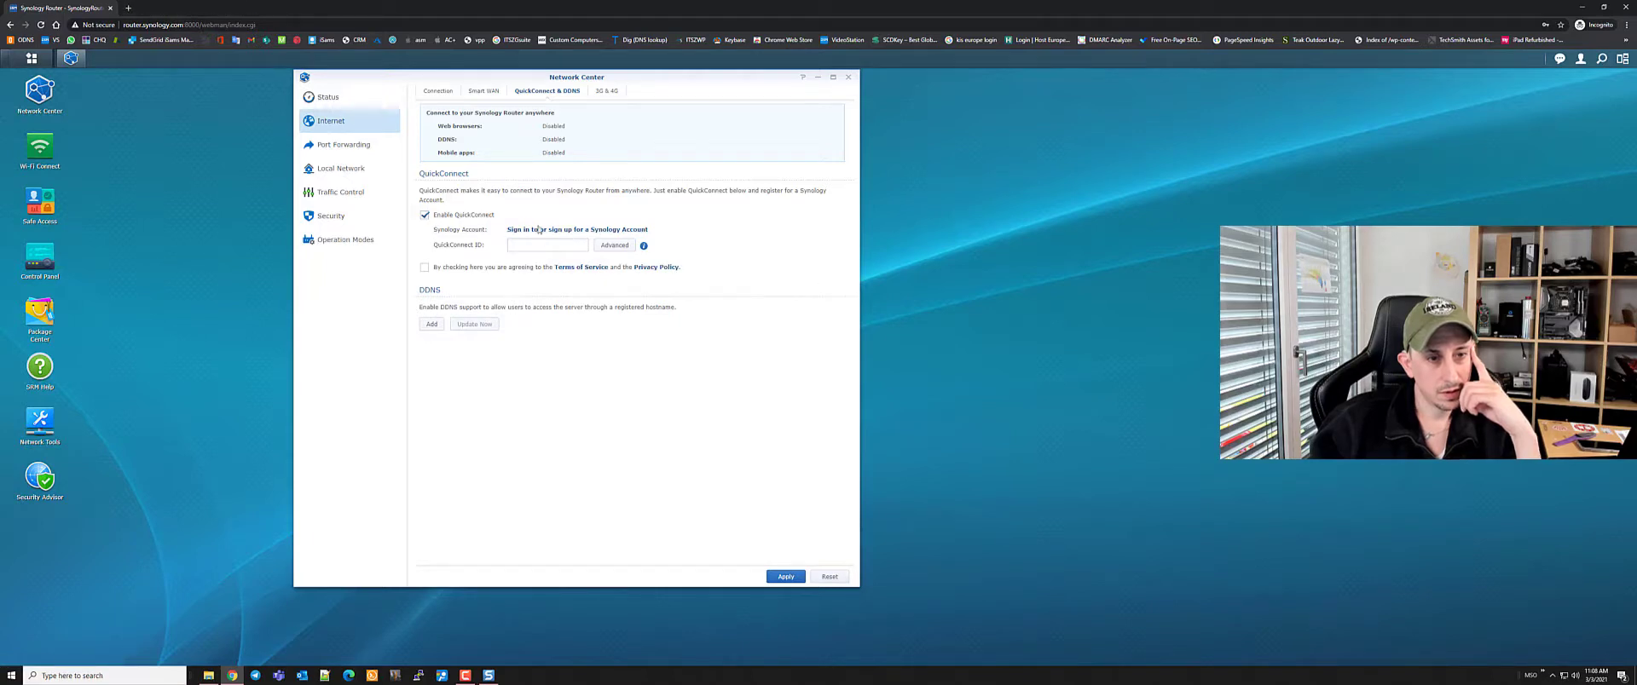
{"action": "left_click", "coordinate": [425, 267]}
{"action": "left_click", "coordinate": [543, 246]}
{"action": "type", "text": "Asid-SRM"}
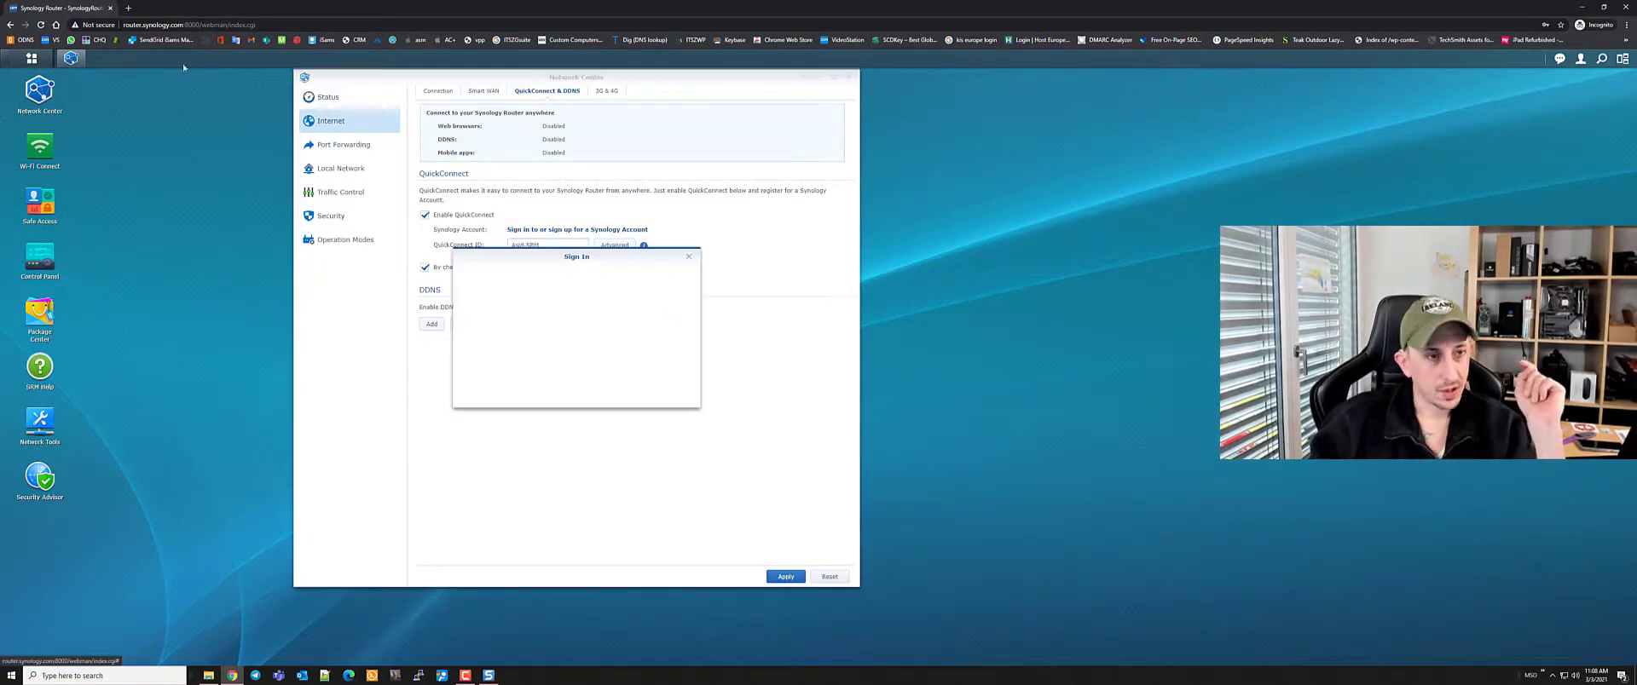
Load the Synology website in a new tab and go to the Synology Account sign-in page
{"action": "left_click", "coordinate": [128, 8]}
{"action": "type", "text": "sy"}
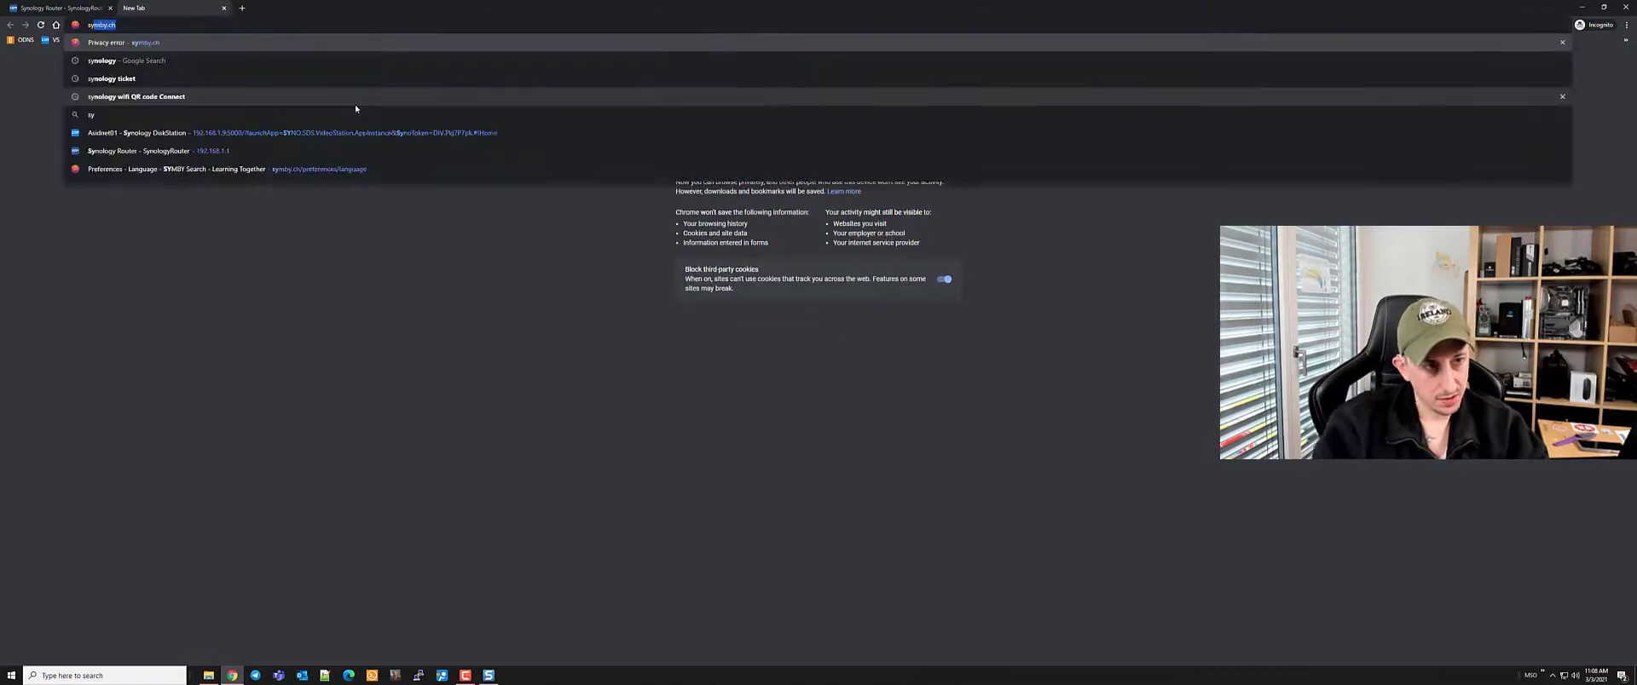
{"action": "key", "text": "Down"}
{"action": "key", "text": "Return"}
{"action": "left_click", "coordinate": [115, 159]}
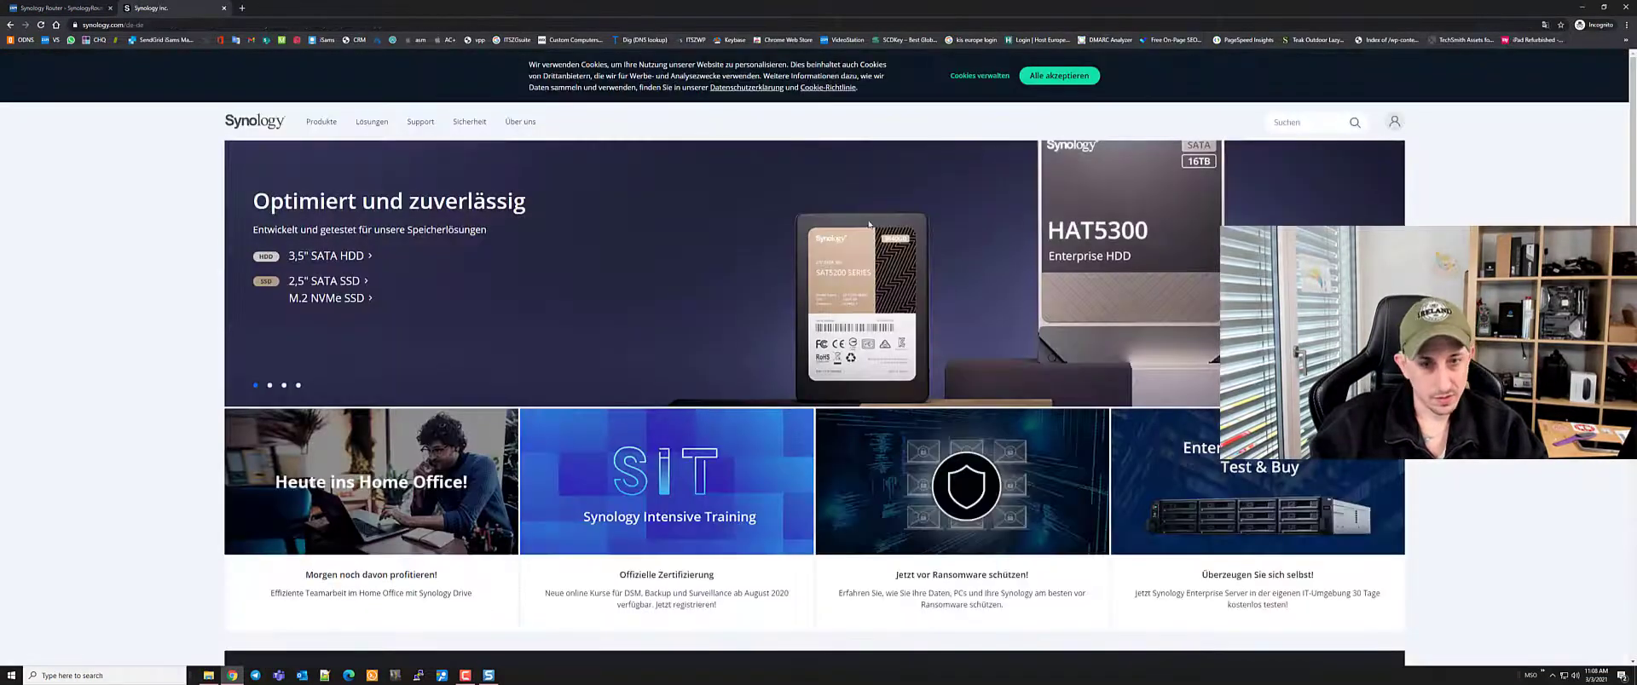
{"action": "left_click", "coordinate": [1396, 120]}
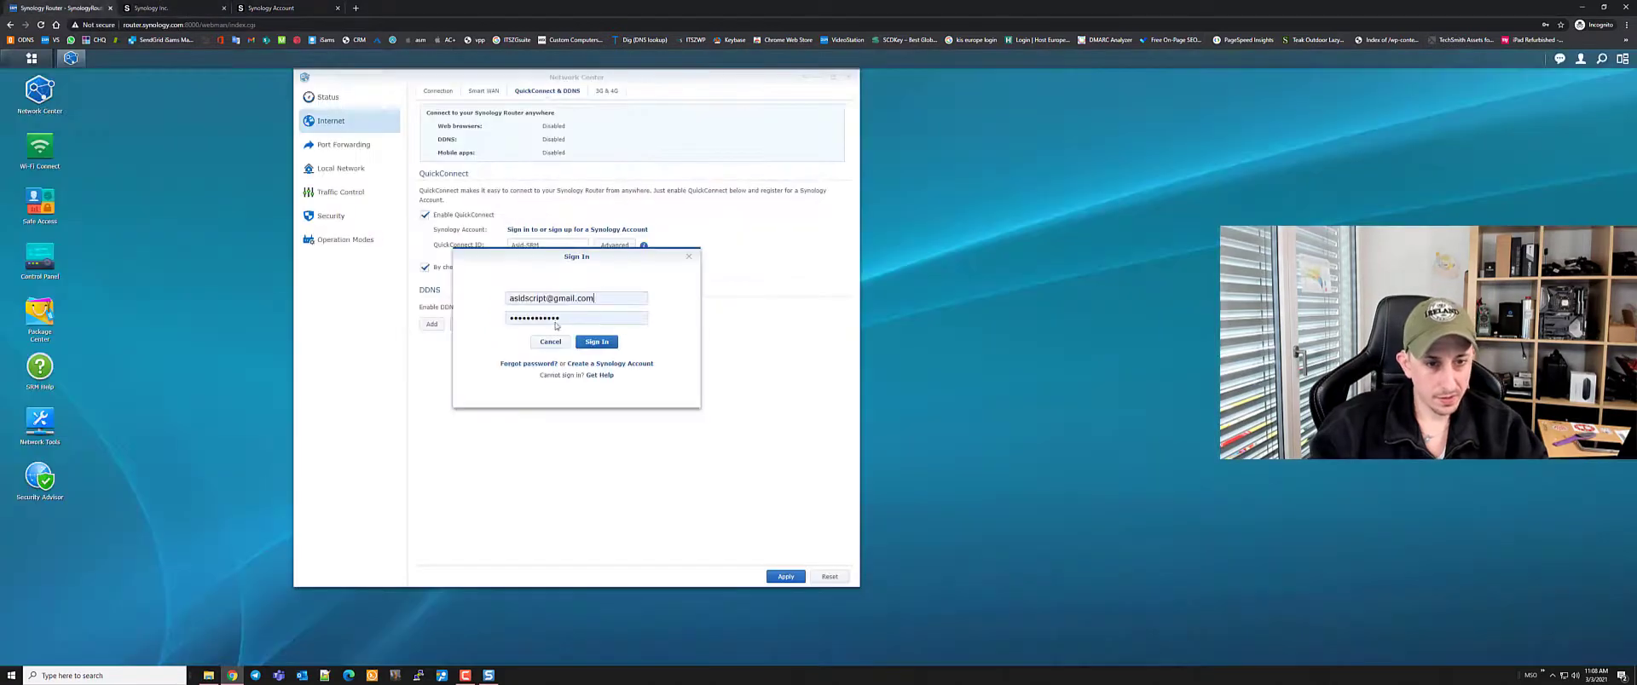
Apply the QuickConnect settings and open the router remotely via its QuickConnect link
{"action": "left_click", "coordinate": [785, 577]}
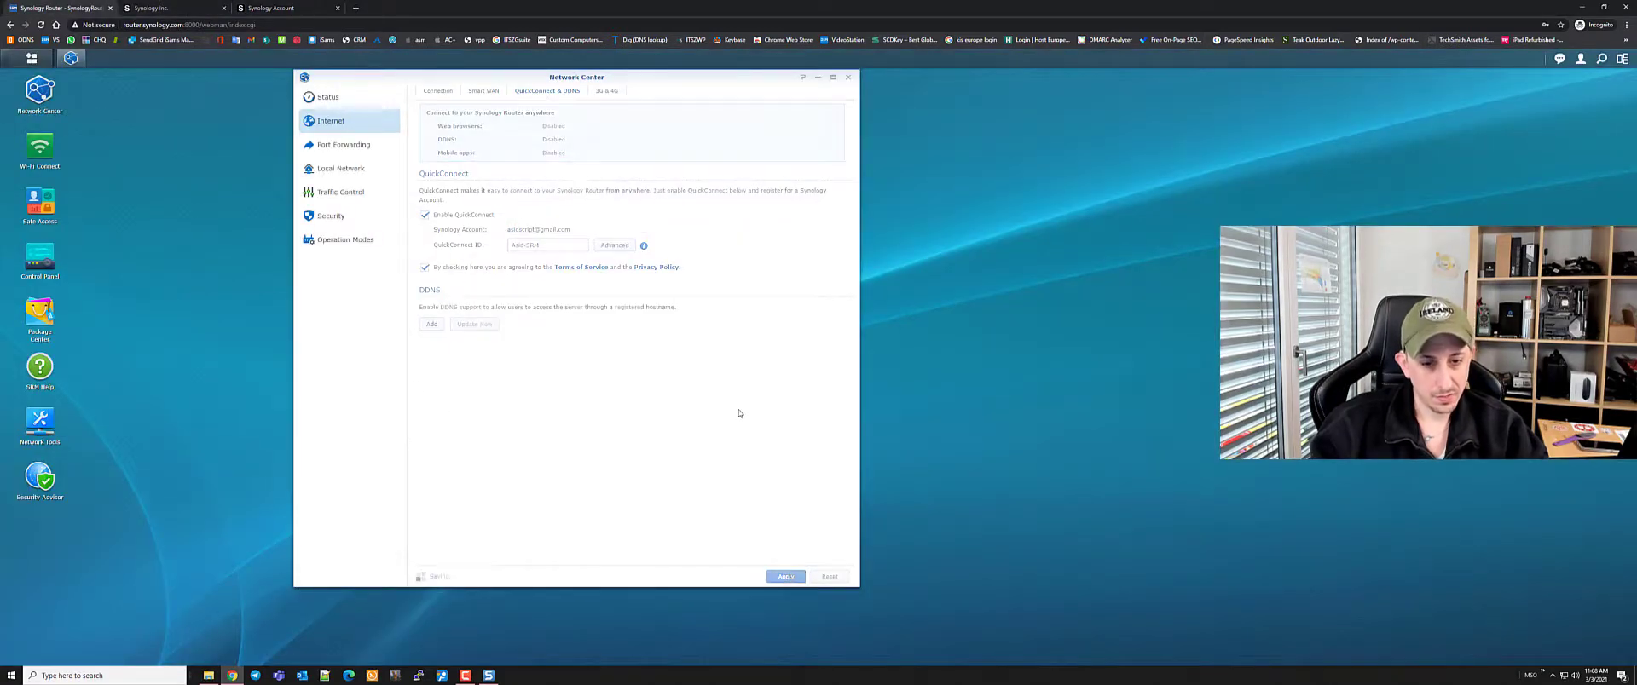
{"action": "left_click", "coordinate": [284, 10]}
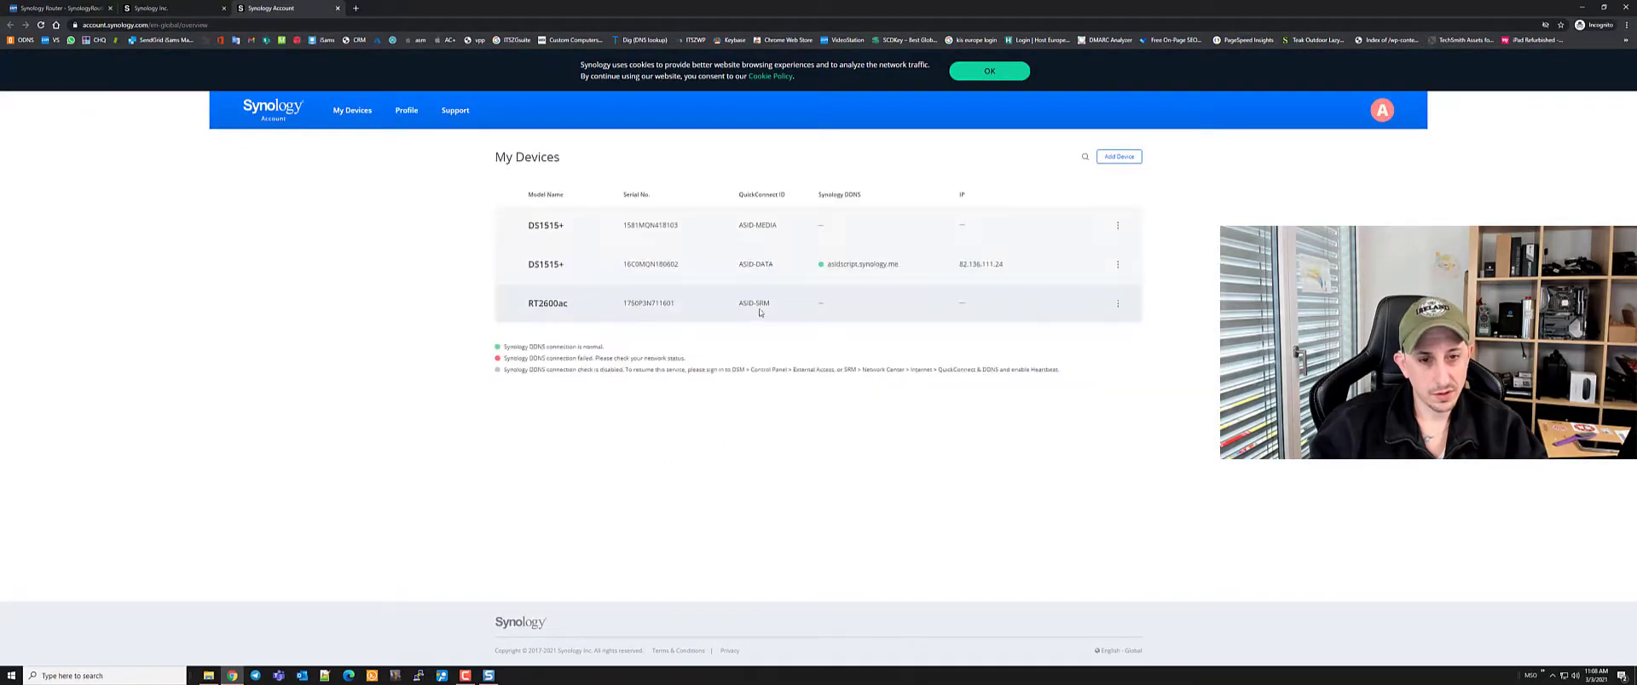
{"action": "left_click", "coordinate": [756, 304]}
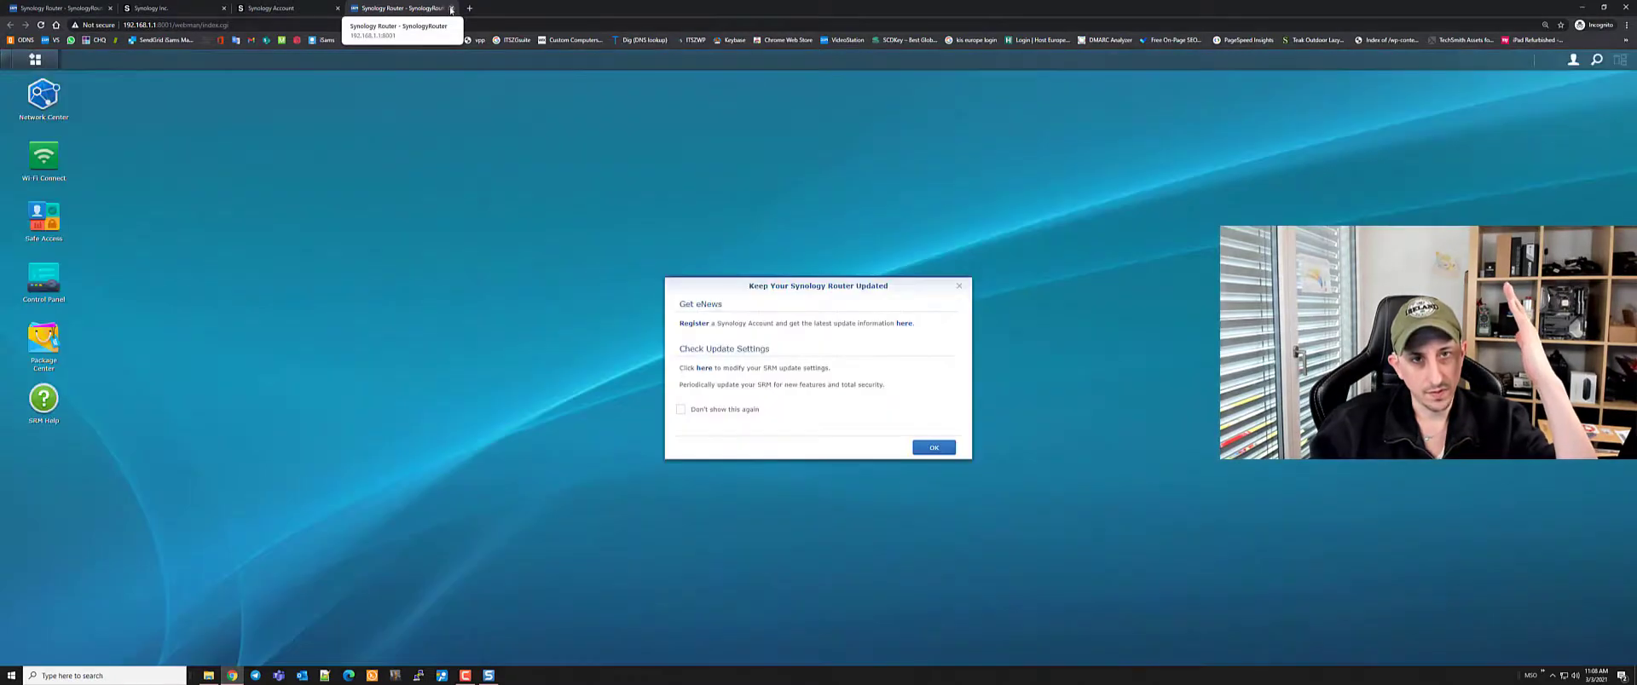
{"action": "key", "text": "Return"}
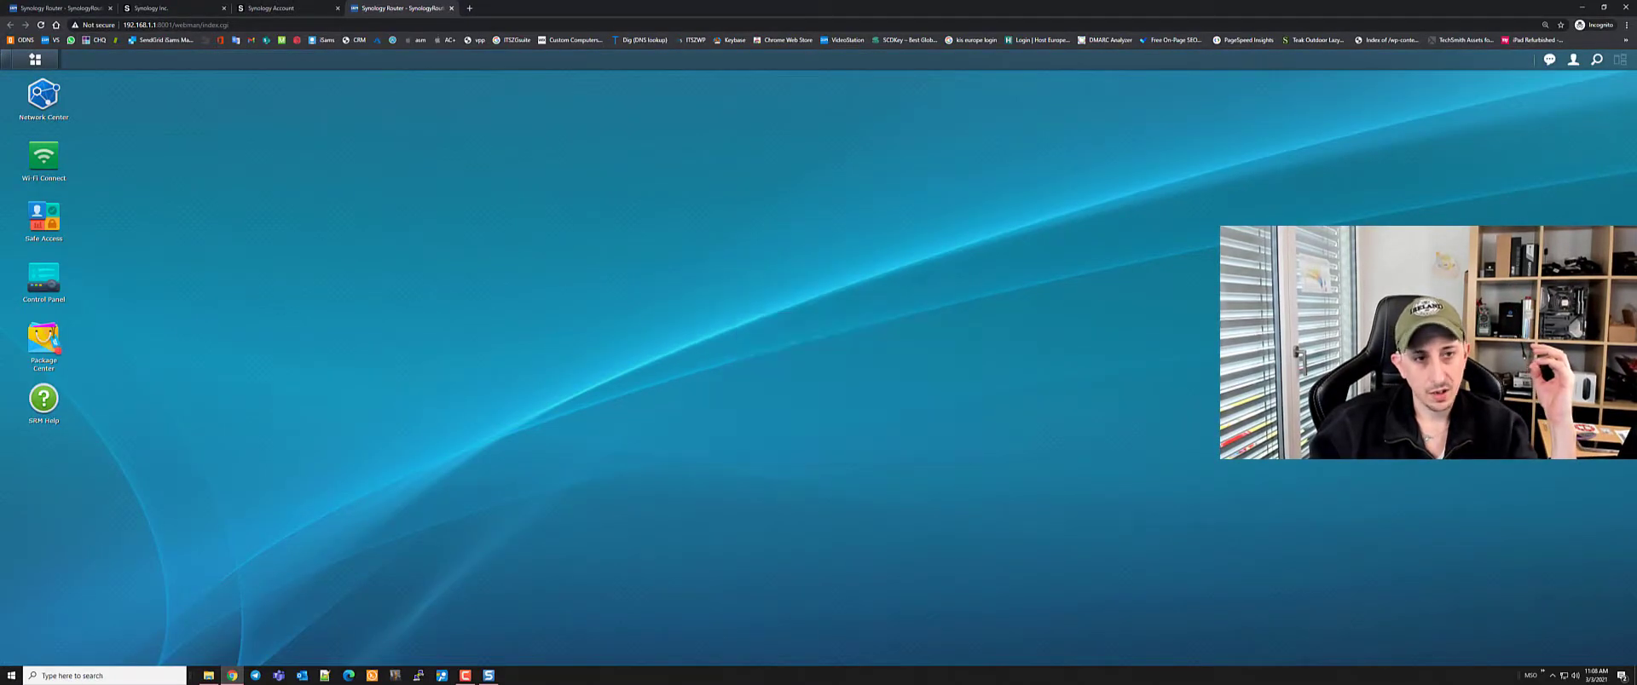
Close the extra browser tabs and bring up the empty Port Forwarding list
{"action": "left_click", "coordinate": [450, 8]}
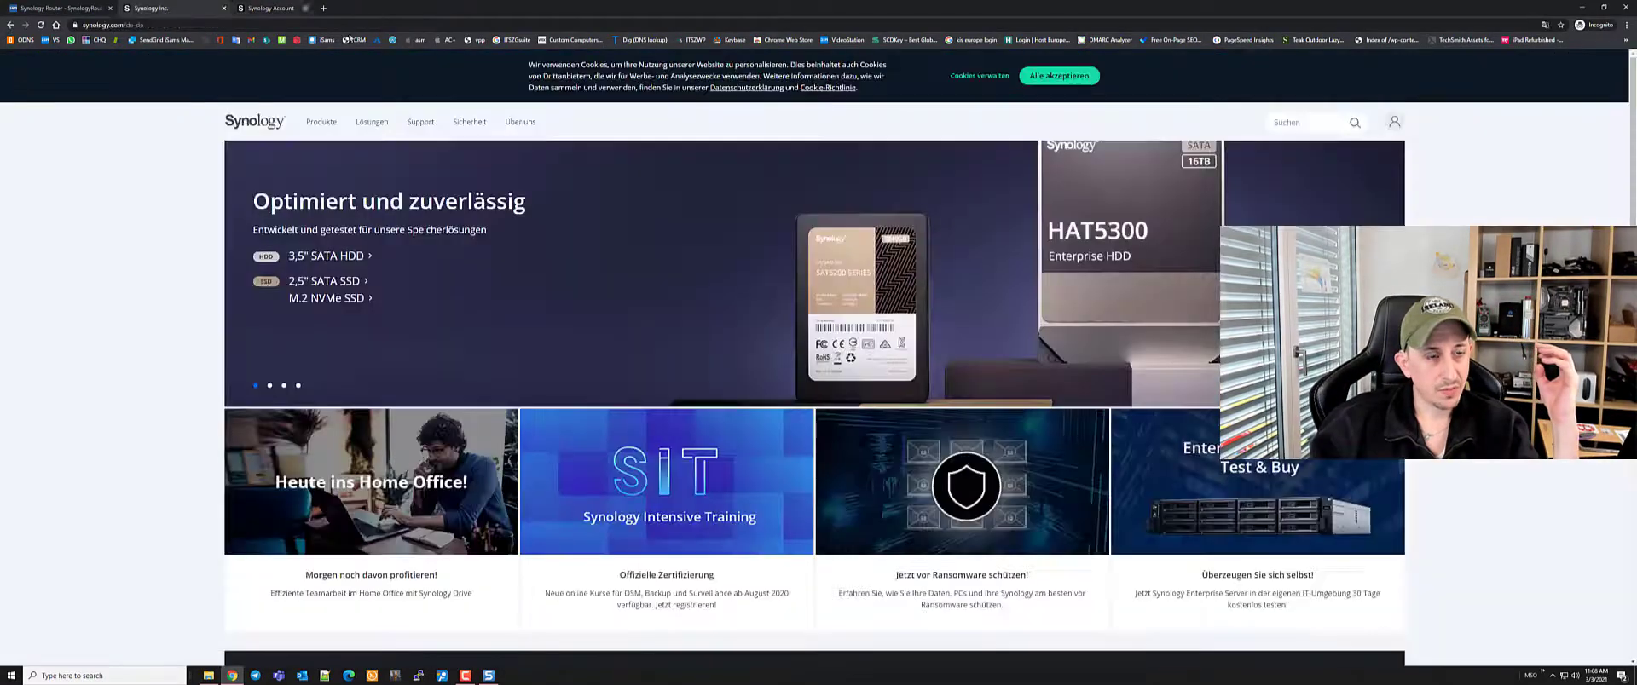
{"action": "left_click", "coordinate": [337, 8]}
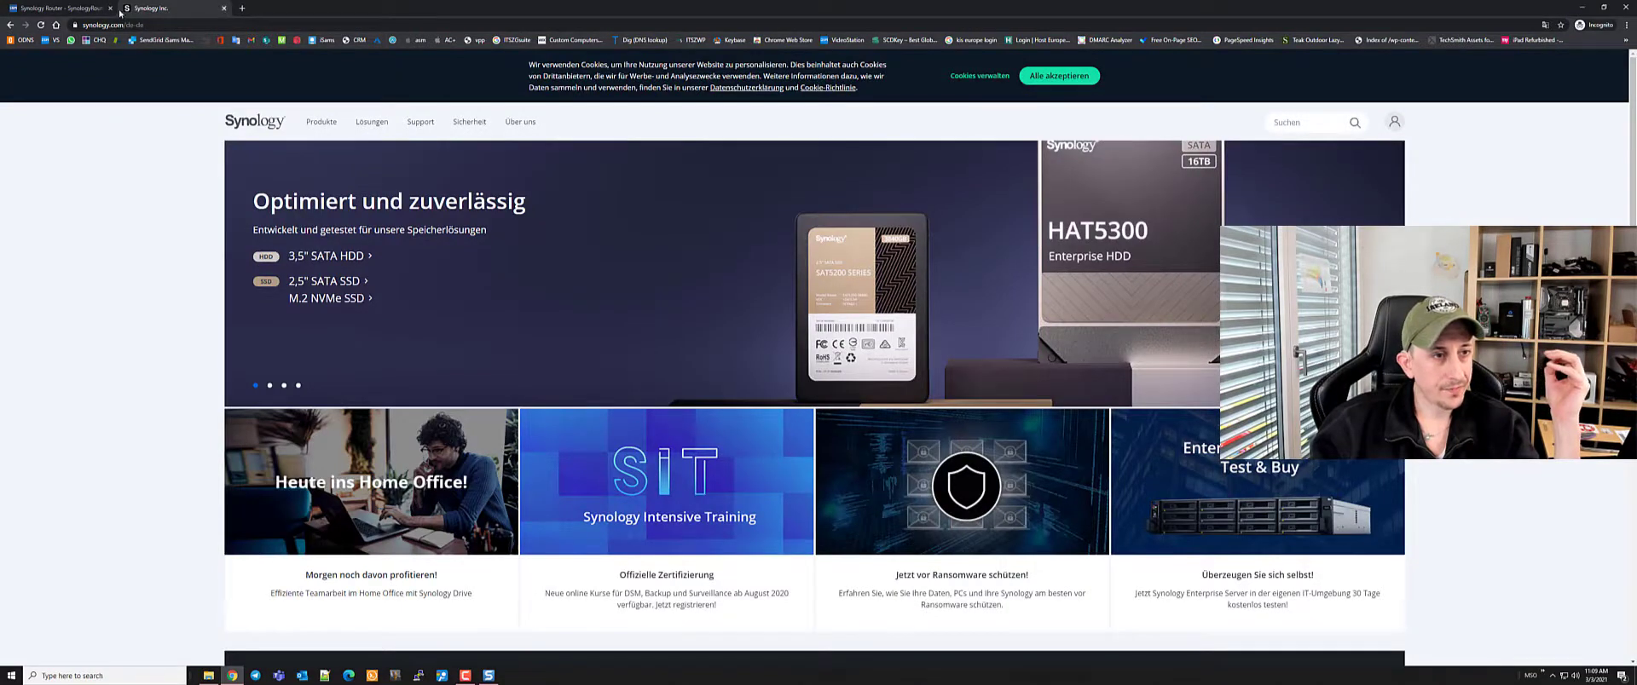
{"action": "left_click", "coordinate": [224, 10]}
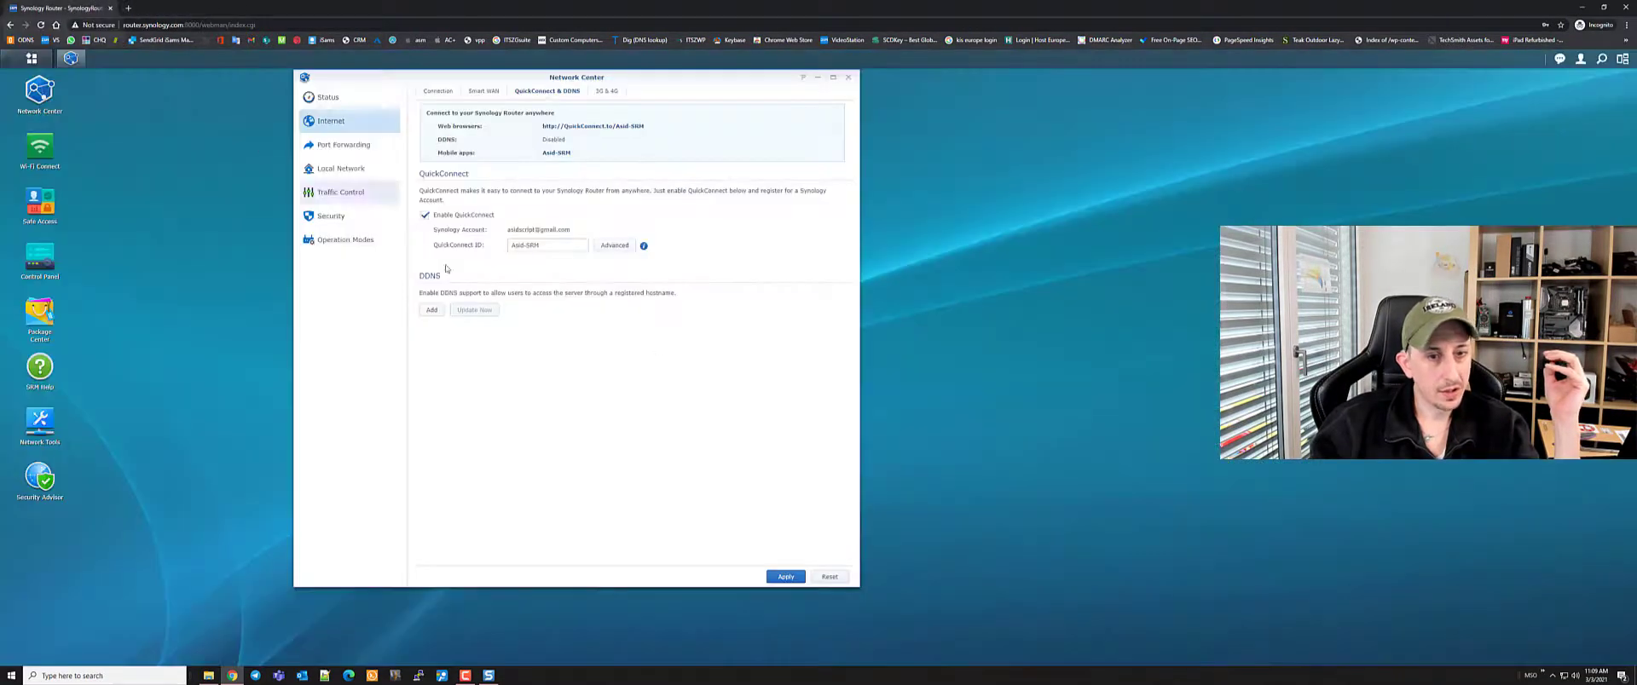
{"action": "left_click", "coordinate": [329, 147]}
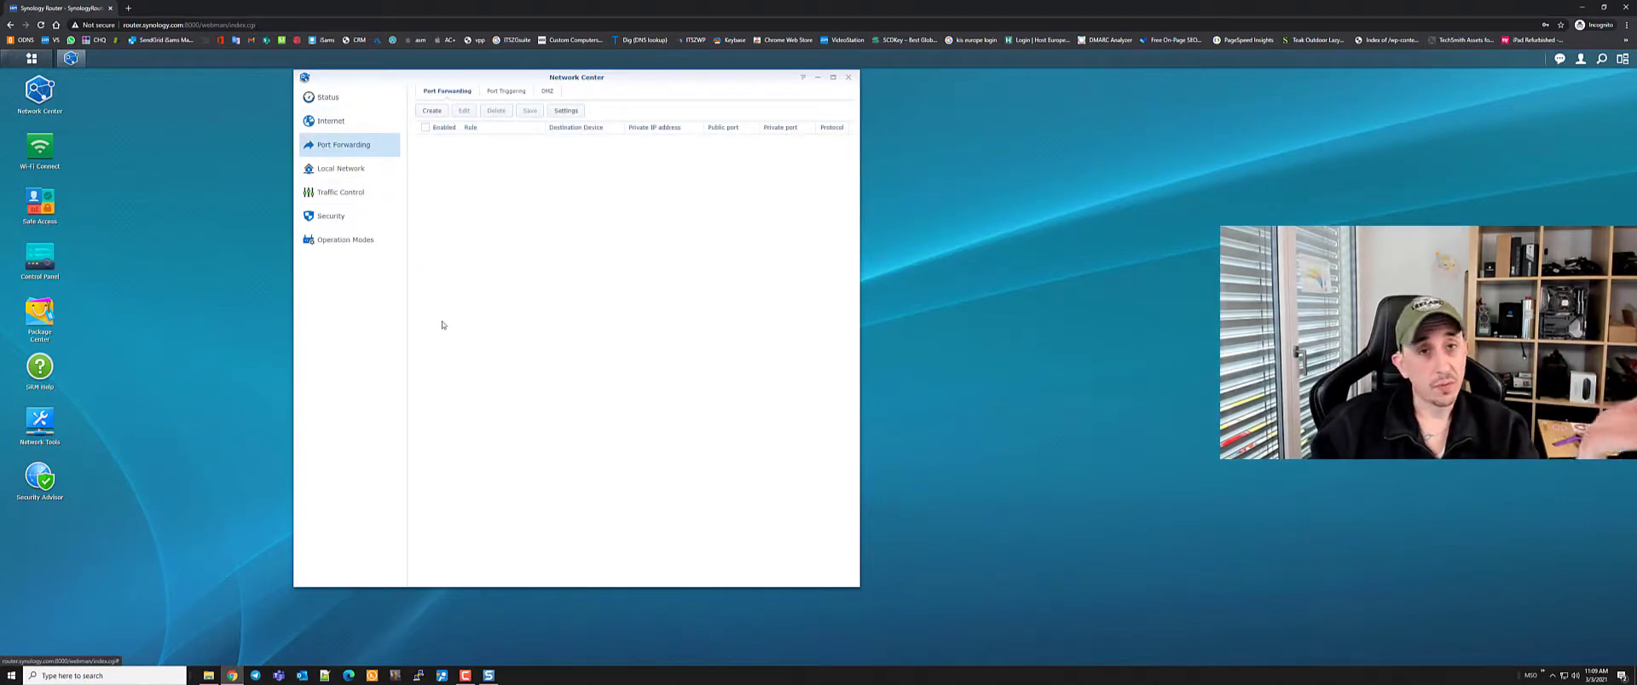
{"action": "left_click", "coordinate": [129, 8]}
Load portforward.com and navigate through the router list to the Synology guides
{"action": "type", "text": "port"}
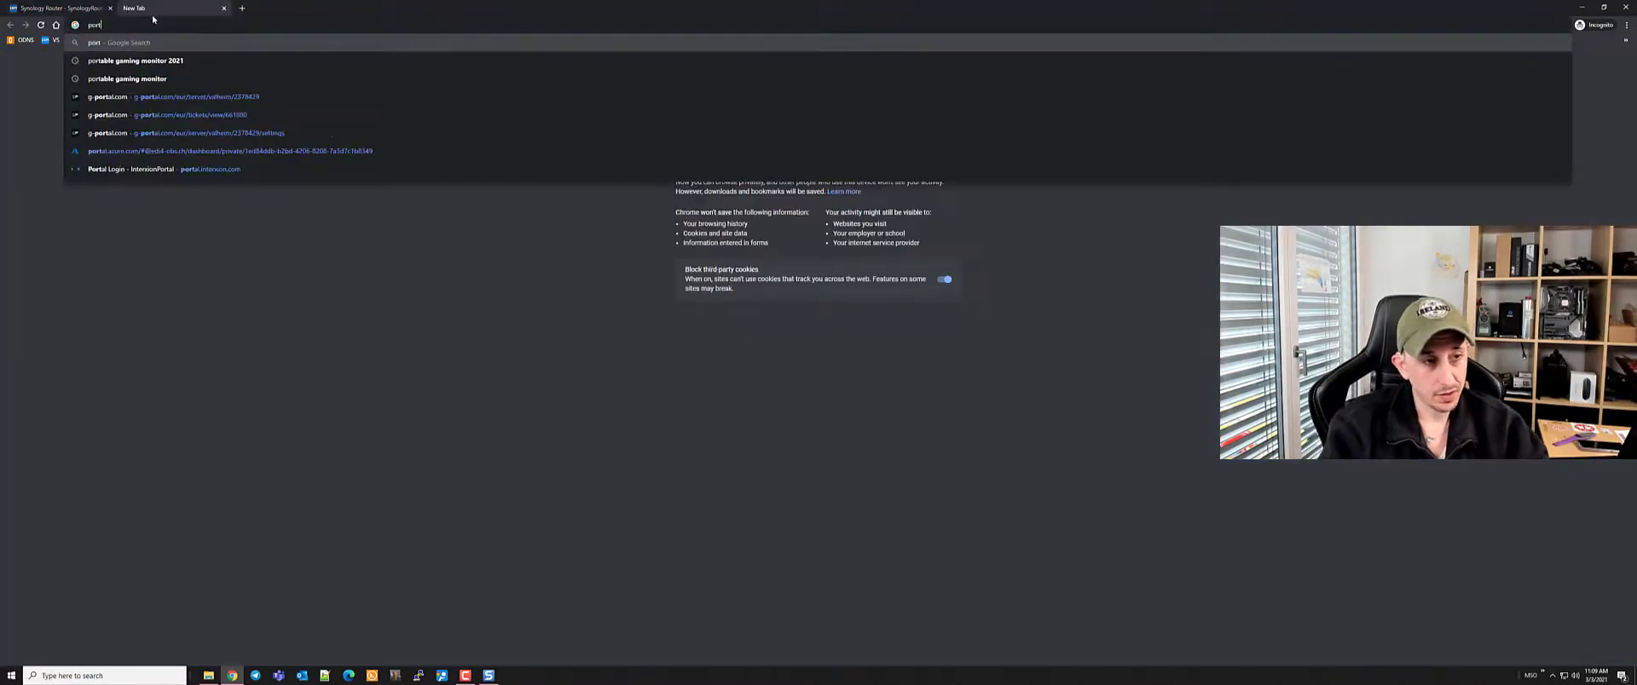
{"action": "type", "text": "forward.com"}
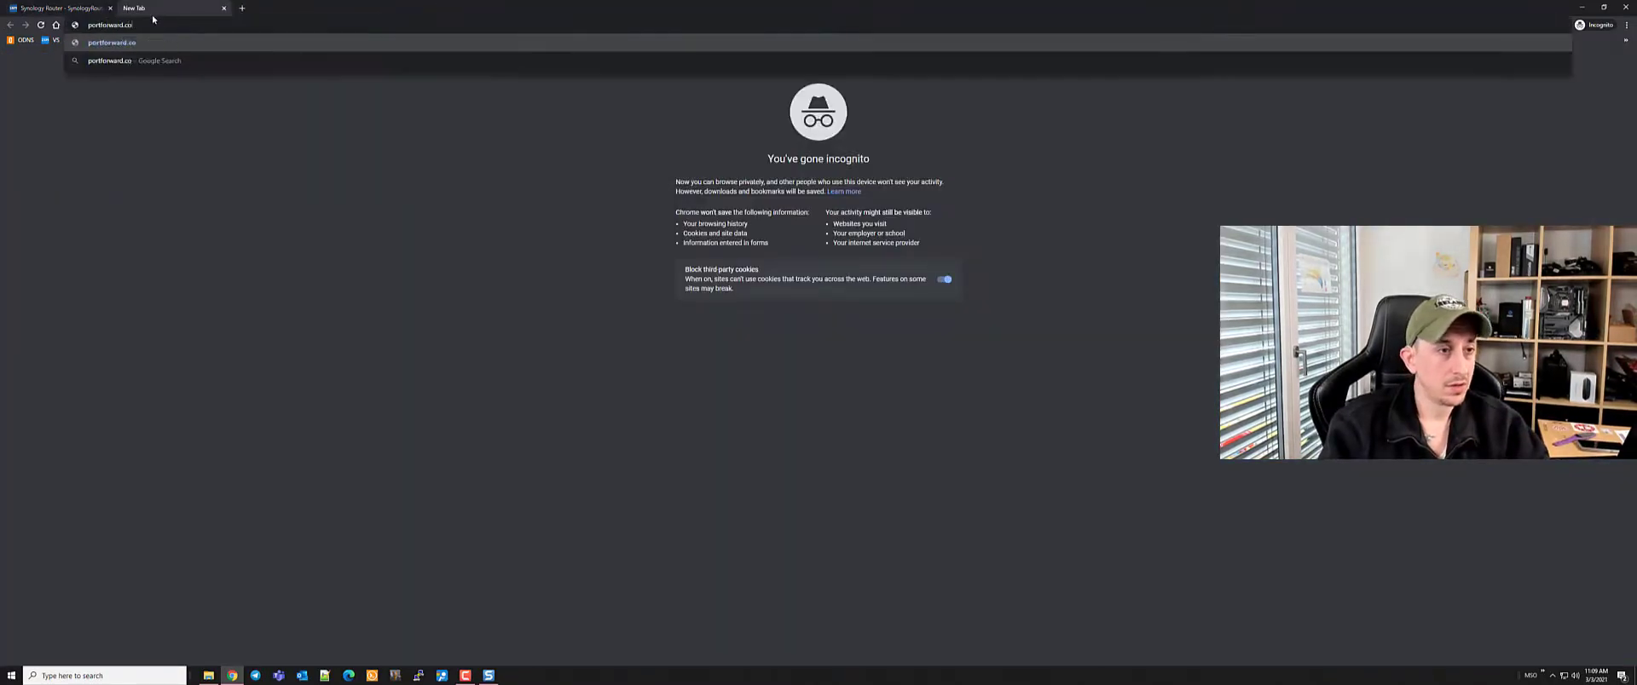
{"action": "key", "text": "Return"}
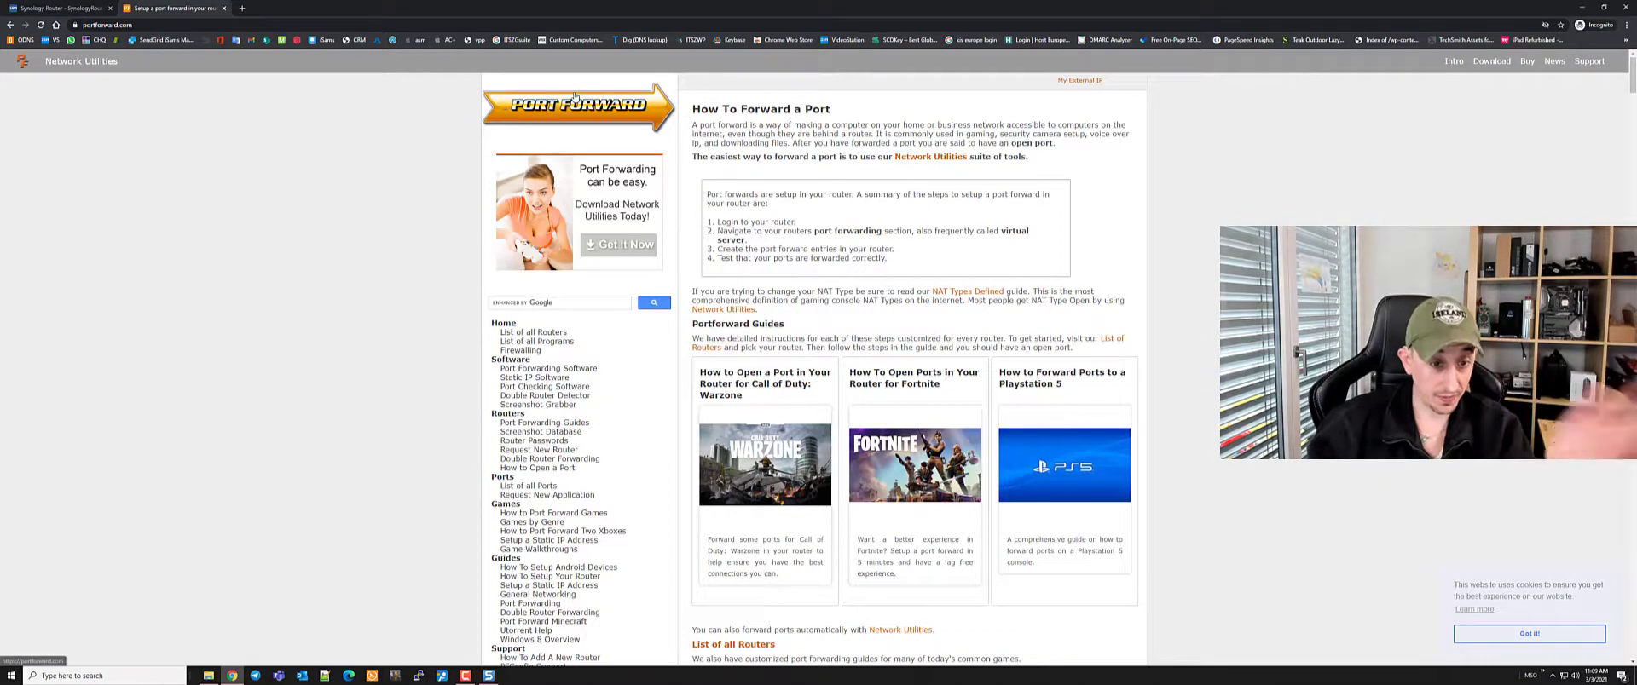
{"action": "mouse_move", "coordinate": [532, 344]}
{"action": "left_mouse_down"}
{"action": "mouse_move", "coordinate": [610, 324]}
{"action": "mouse_move", "coordinate": [483, 323]}
{"action": "left_mouse_up"}
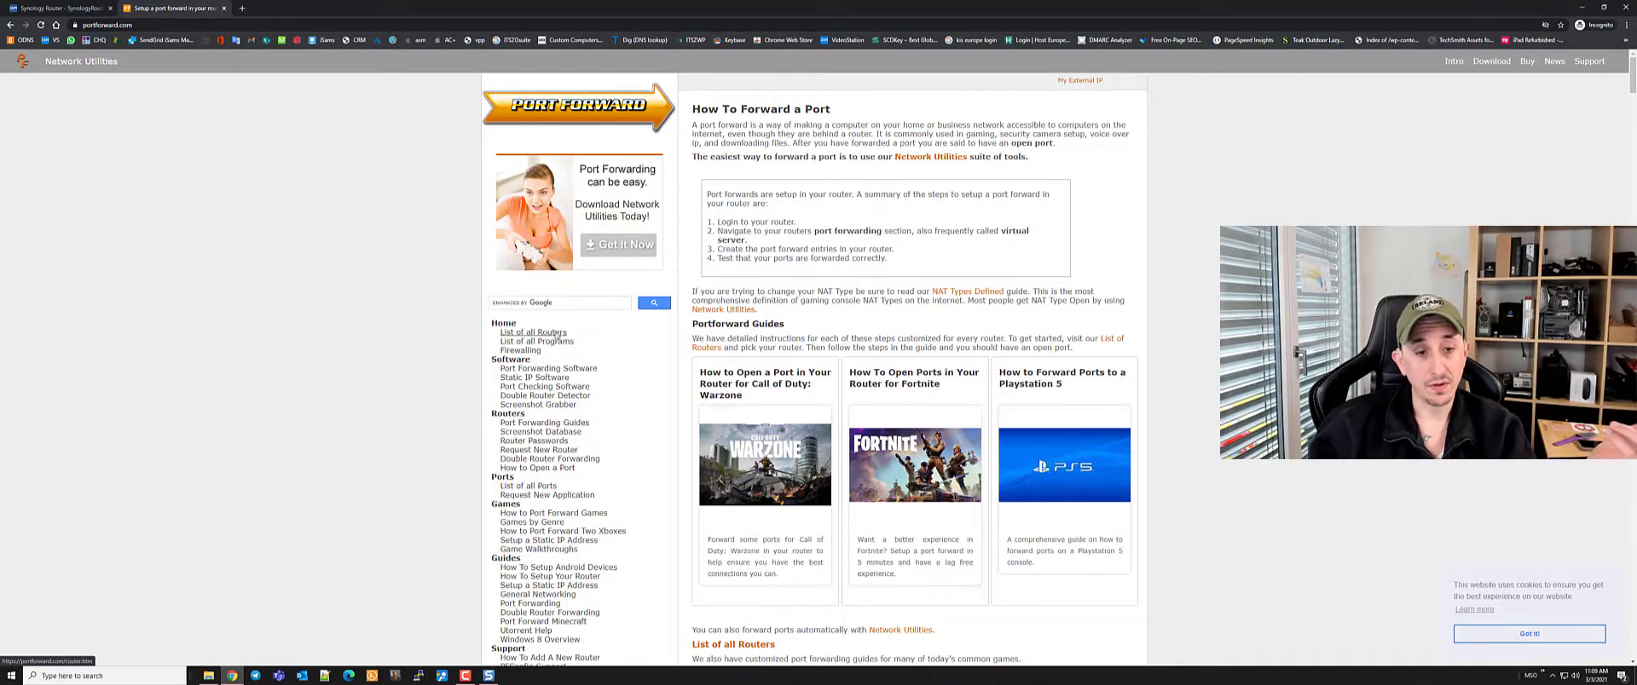
{"action": "left_click", "coordinate": [556, 333]}
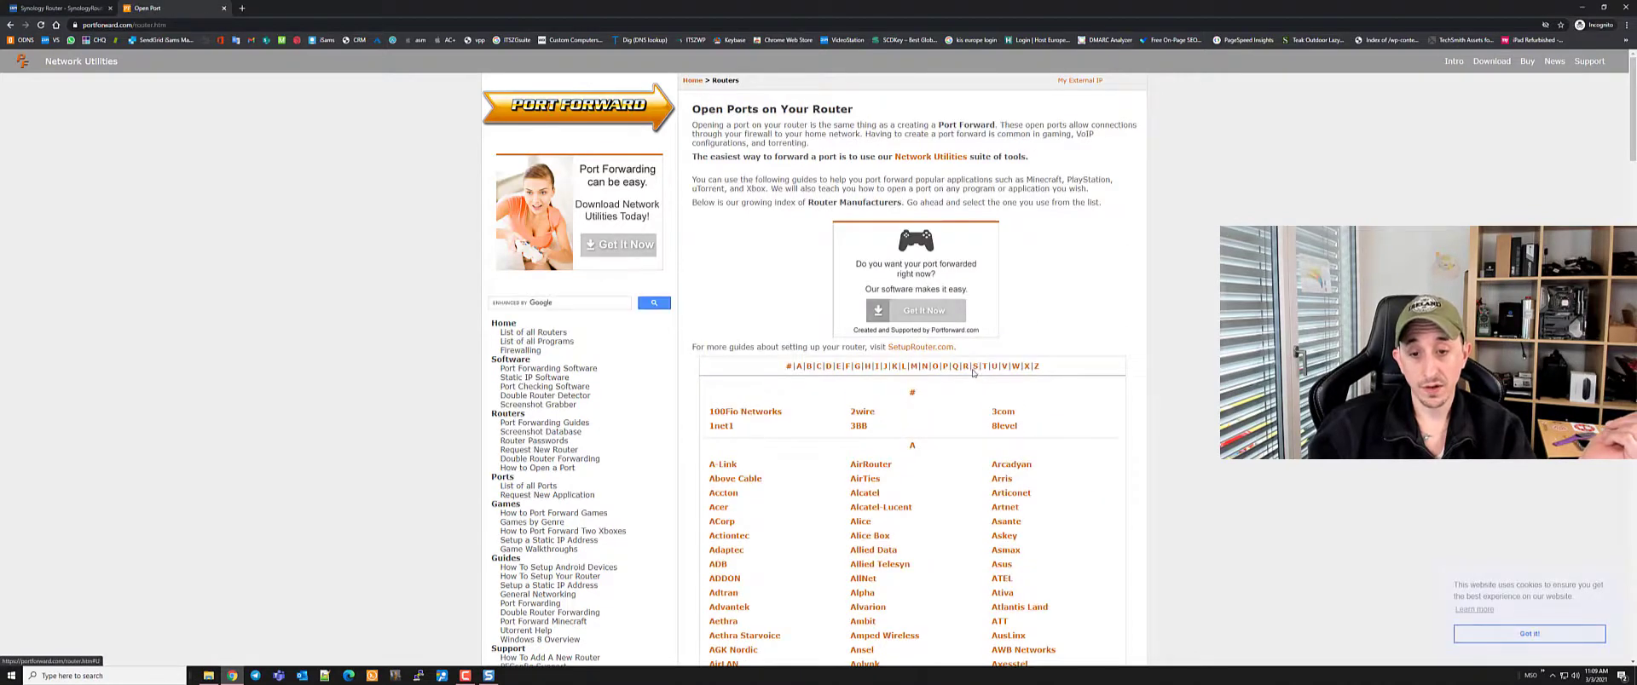
{"action": "left_click", "coordinate": [974, 368]}
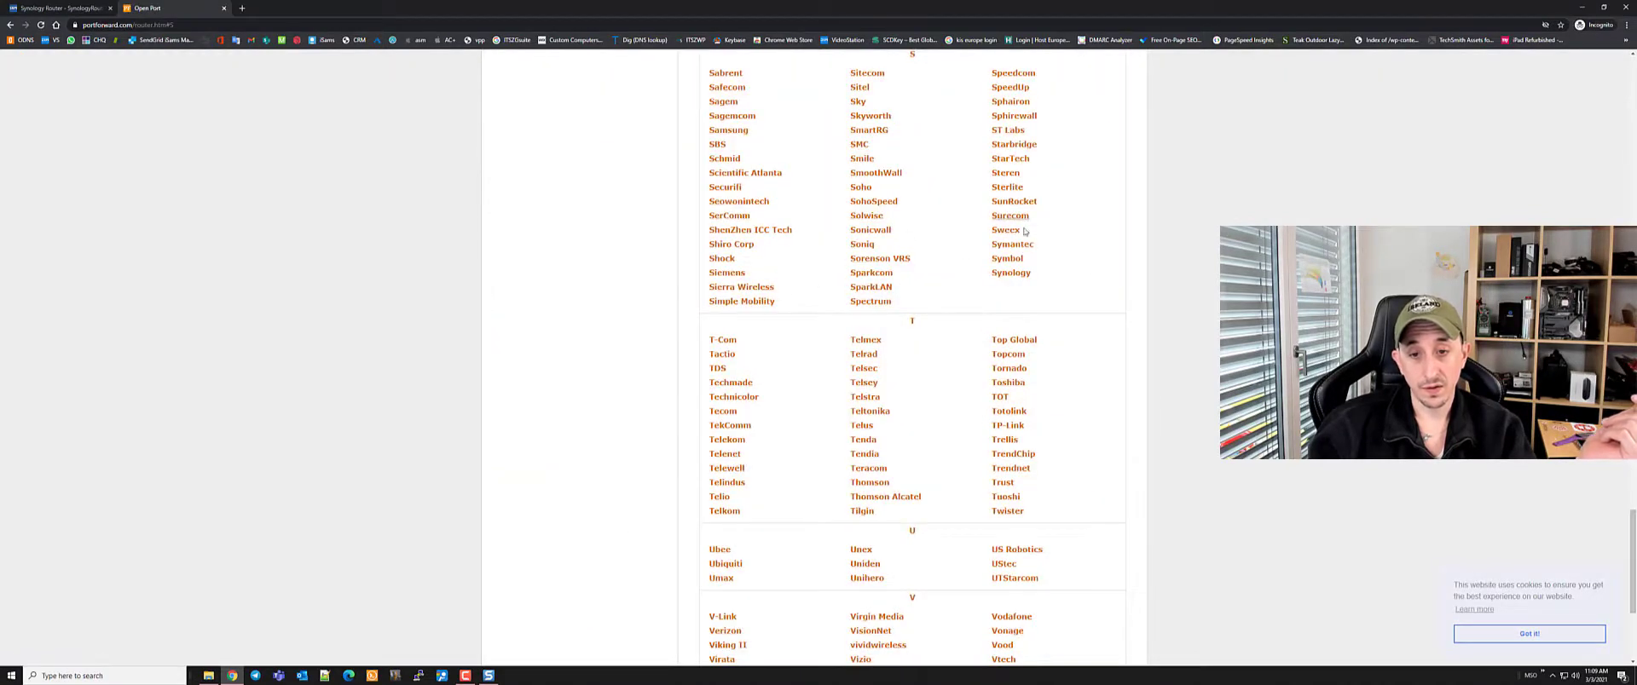
{"action": "left_click", "coordinate": [1011, 273]}
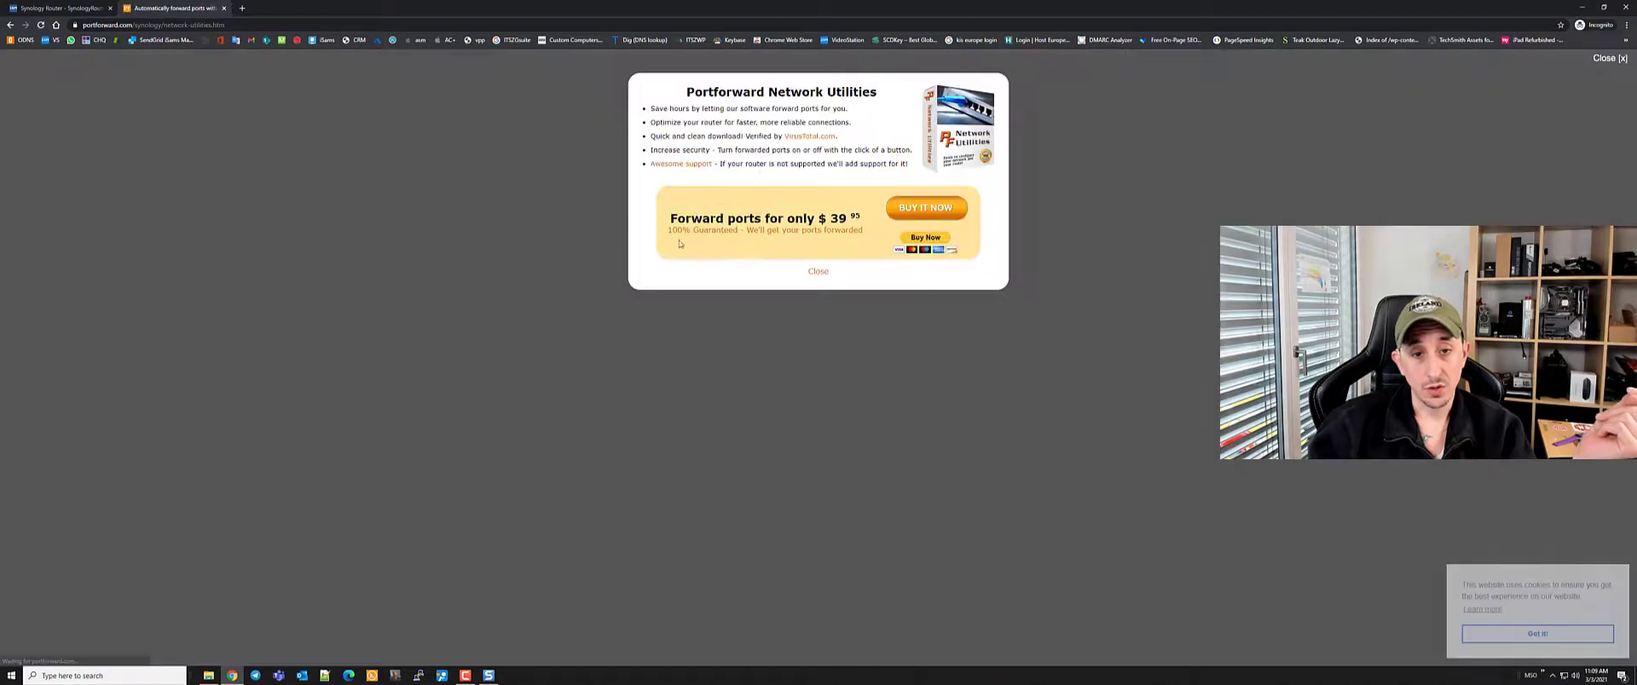
Skim the RT2600ac forwarding guide, then open the list of all applications' ports
{"action": "left_click", "coordinate": [819, 271]}
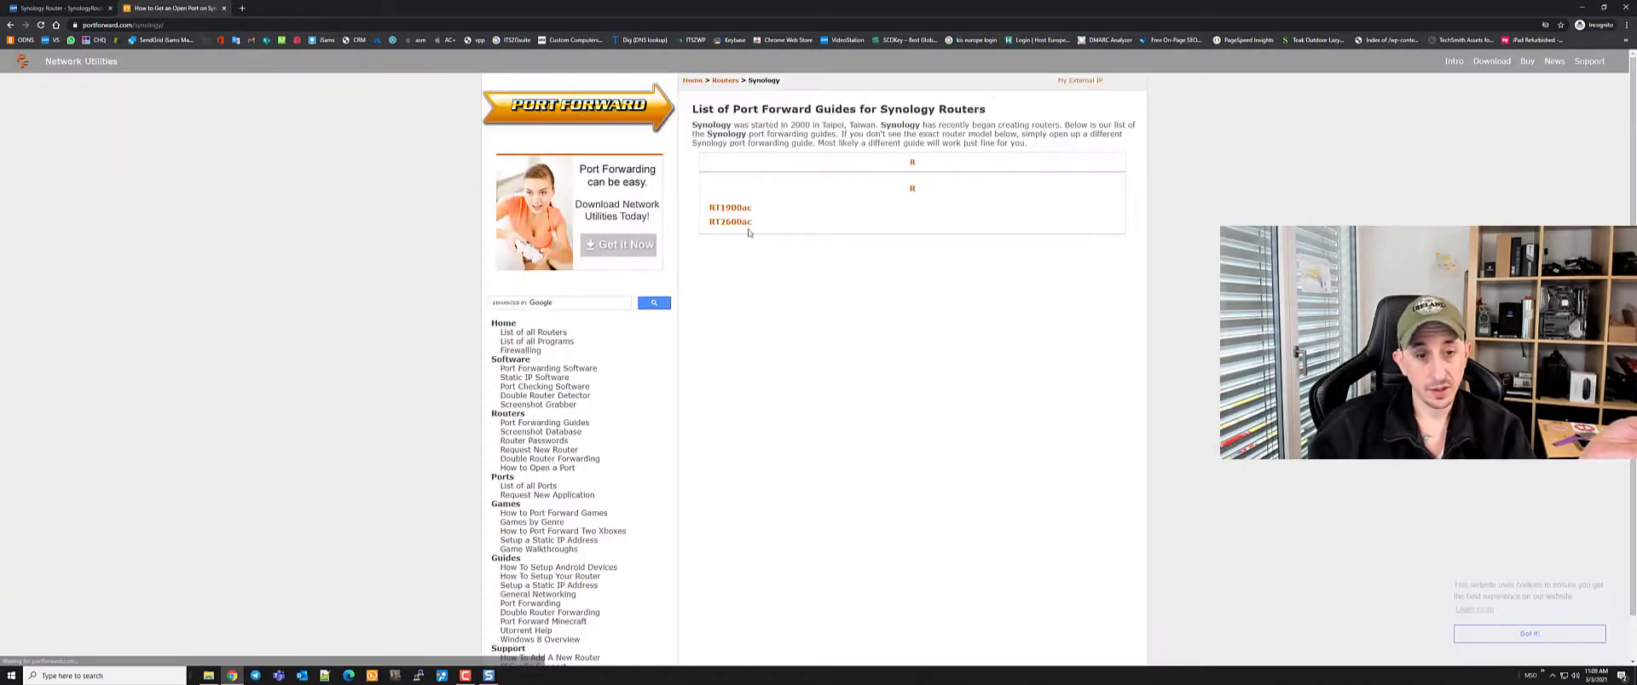
{"action": "left_click", "coordinate": [730, 223]}
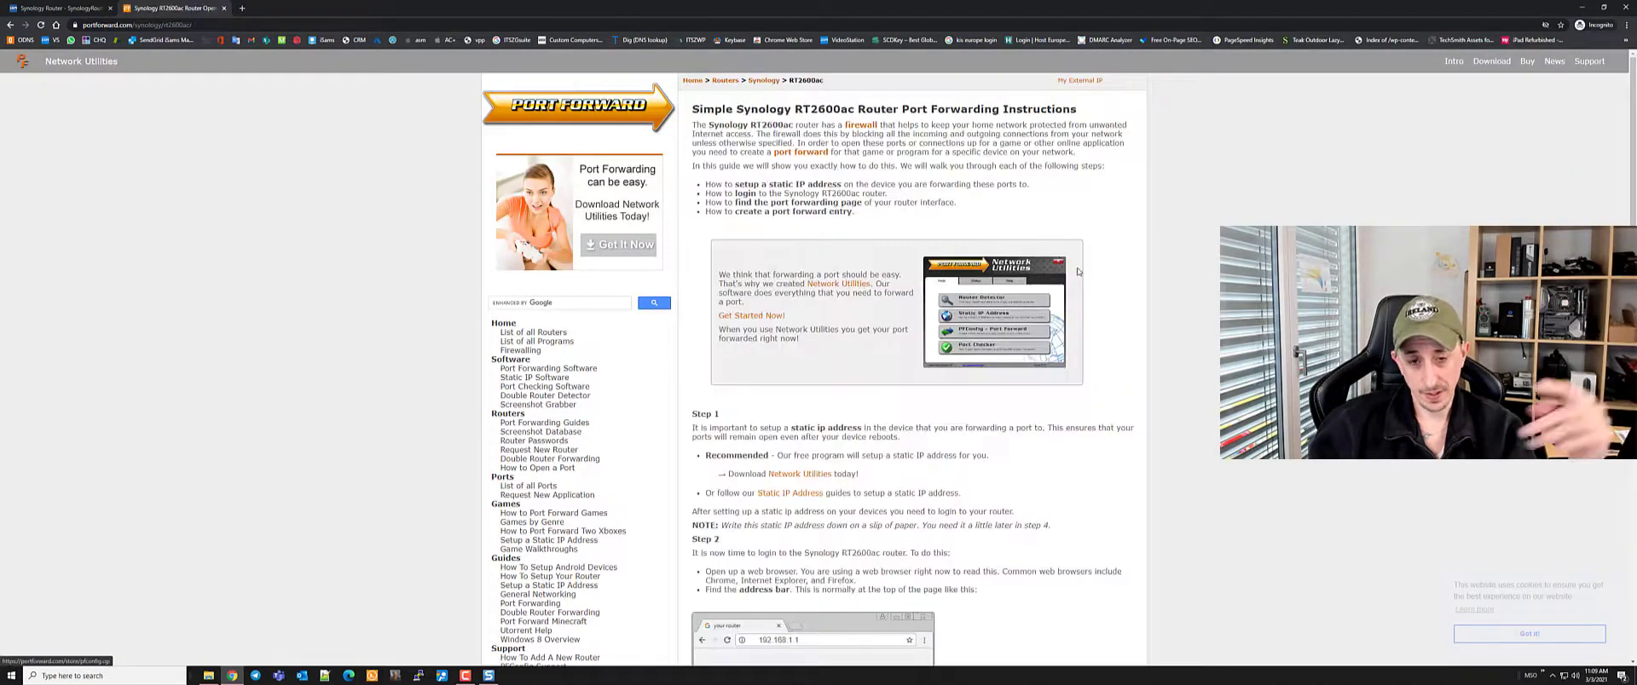
{"action": "scroll", "coordinate": [1049, 298], "scroll_direction": "down", "scroll_amount": 20}
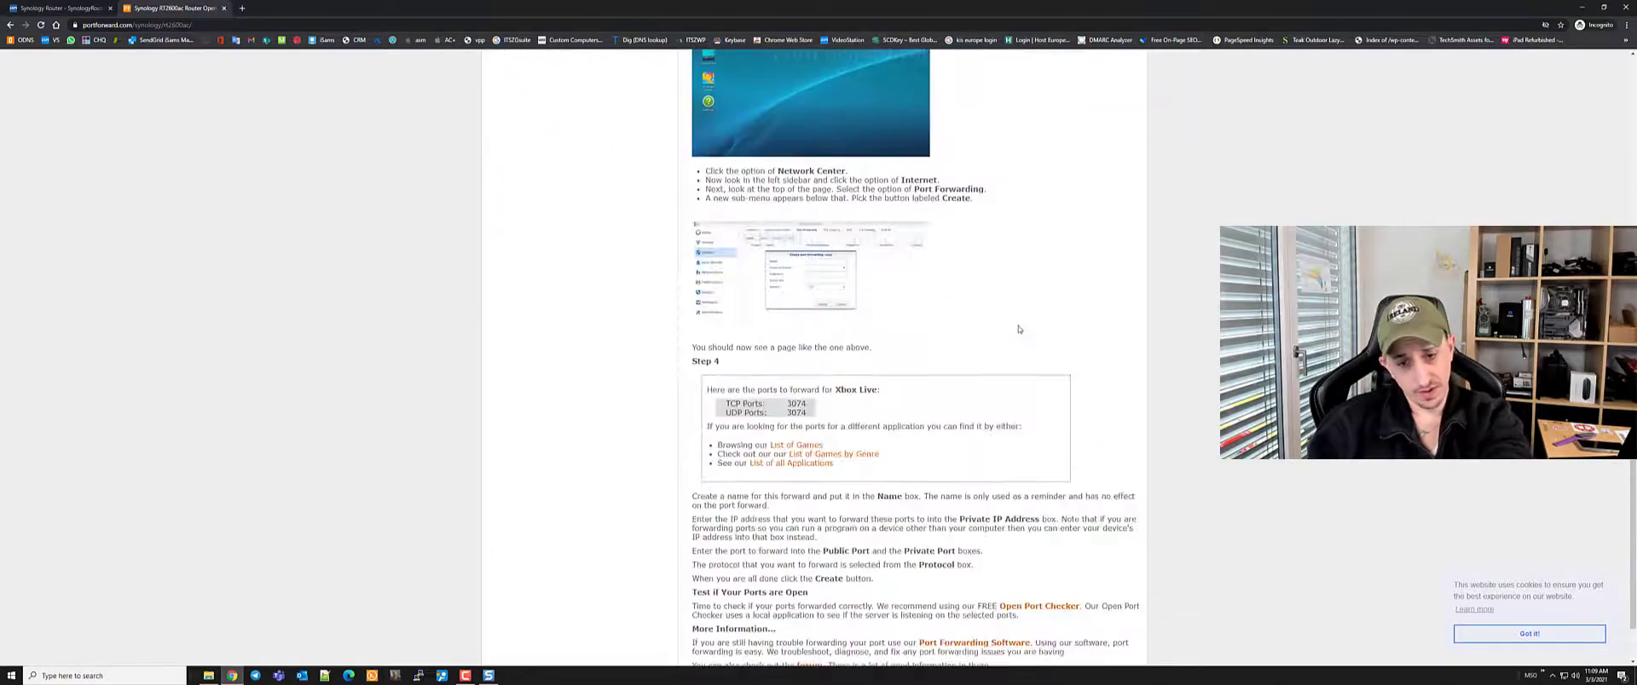
{"action": "scroll", "coordinate": [1018, 329], "scroll_direction": "up", "scroll_amount": 20}
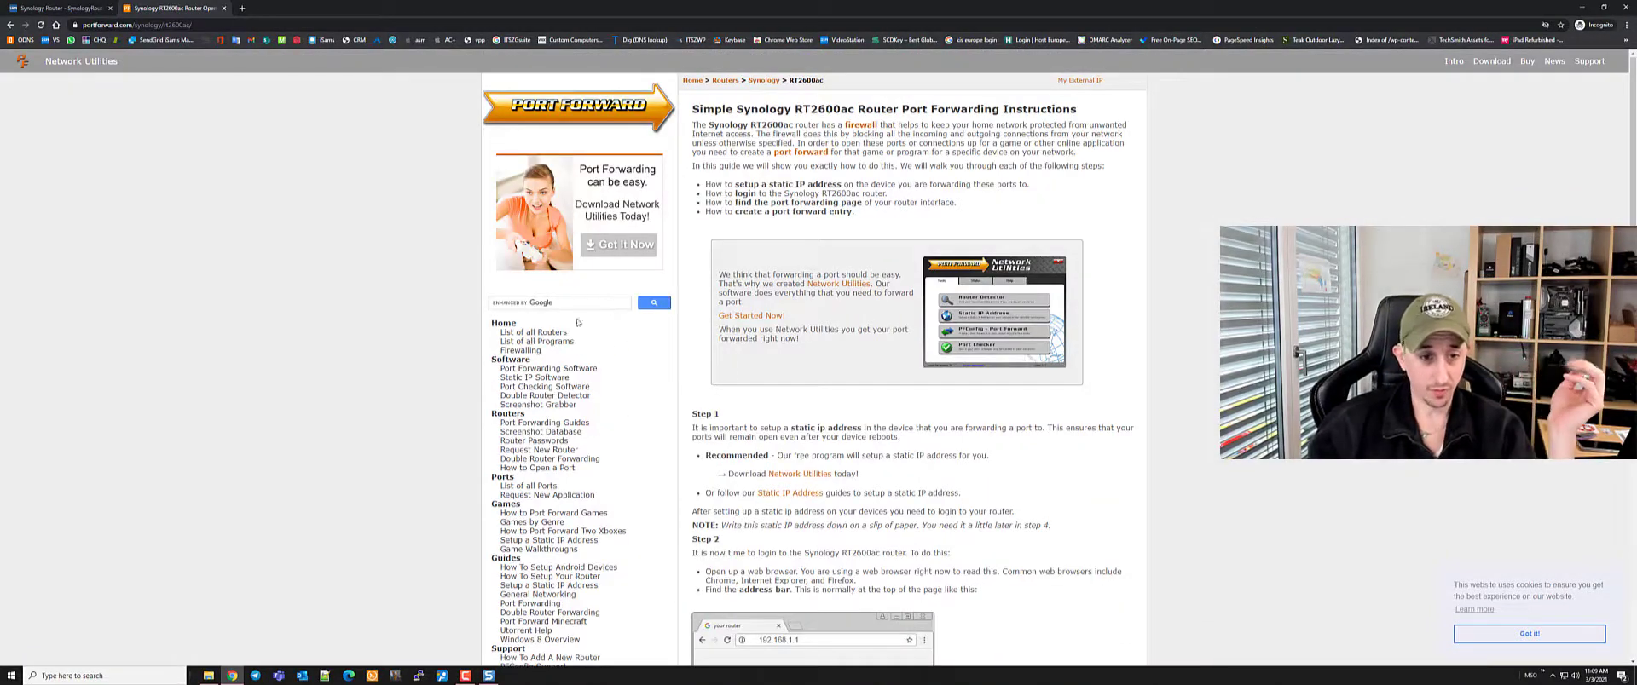
{"action": "left_click", "coordinate": [558, 342]}
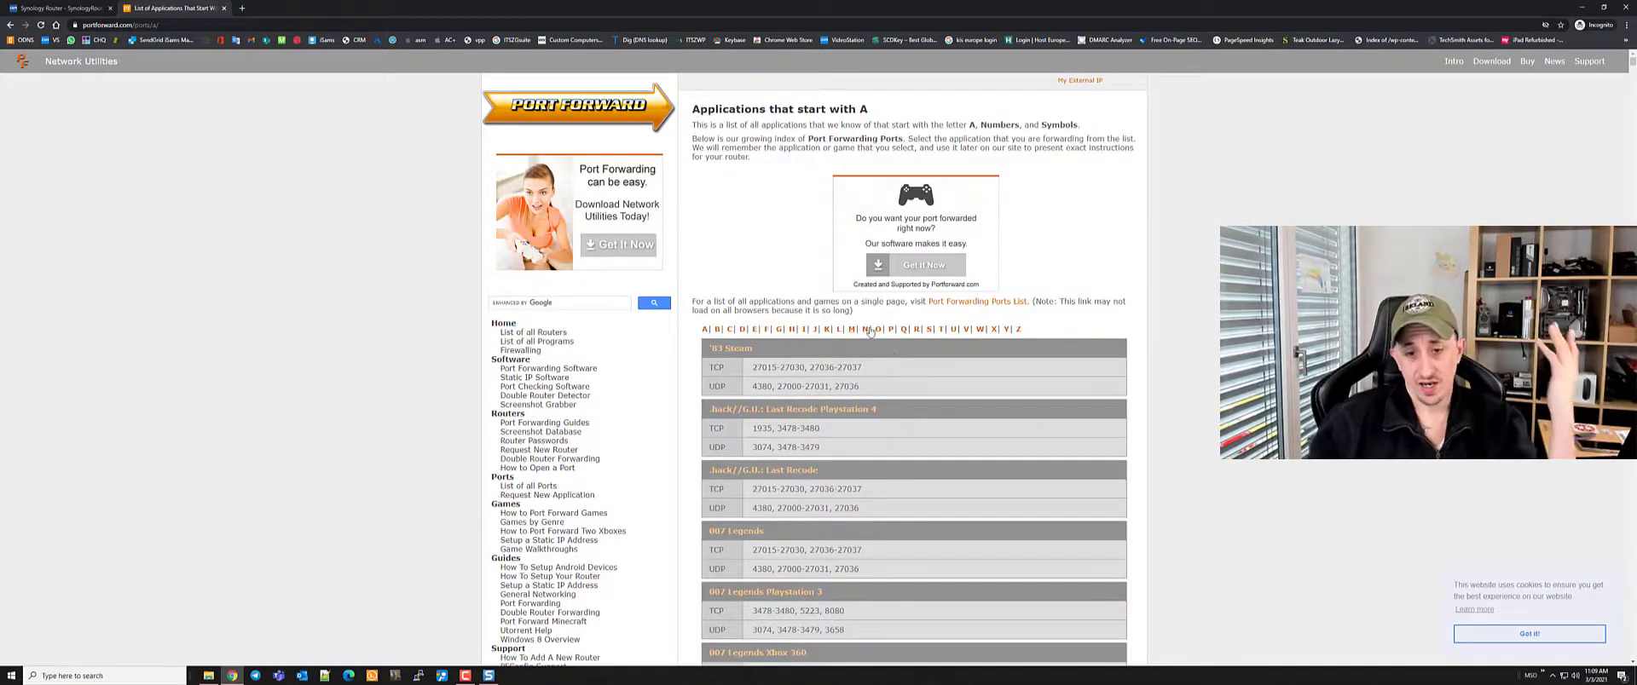
Find Fortnite in the F list (TCP and UDP 5222, 5795-5847), then close the page
{"action": "left_click", "coordinate": [766, 330]}
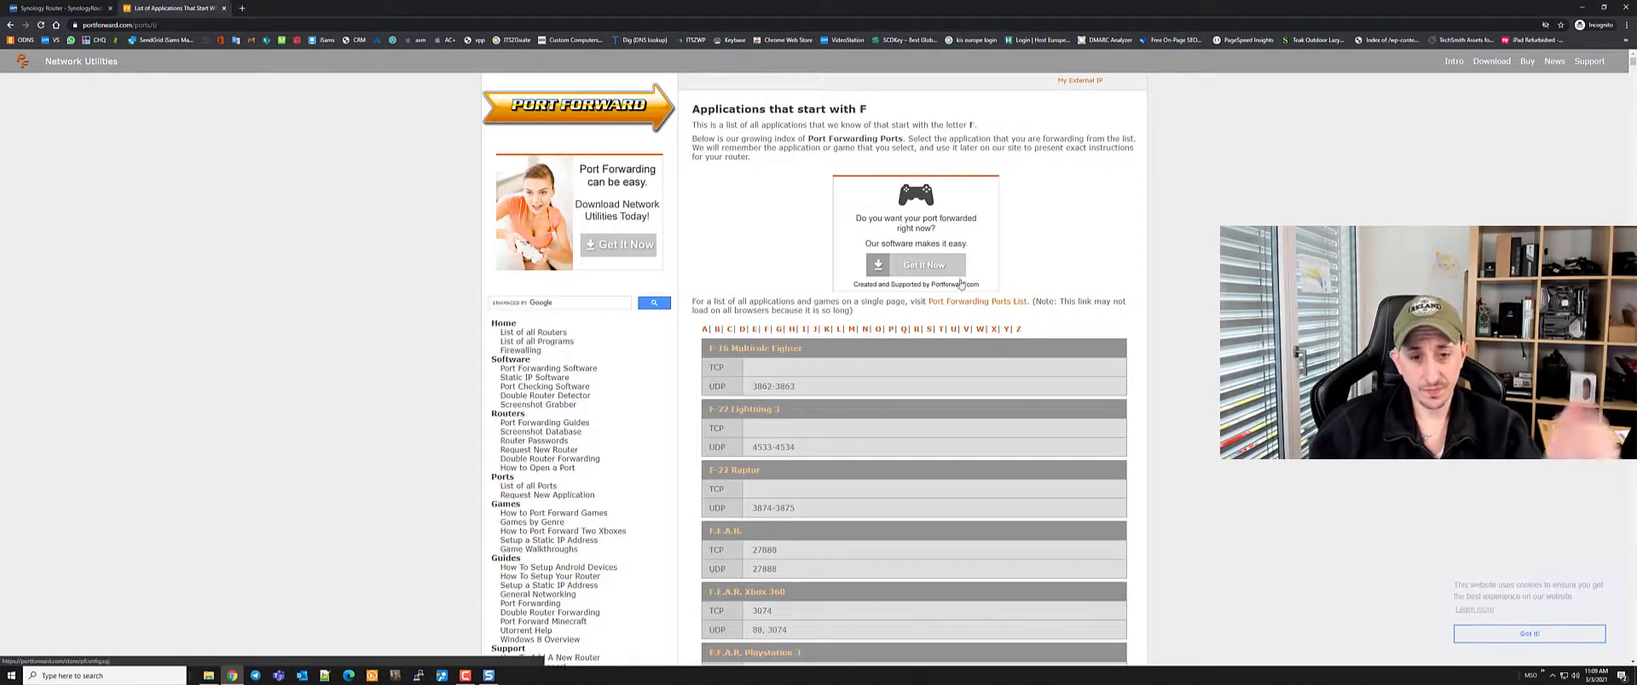
{"action": "key", "text": "ctrl+f"}
{"action": "type", "text": "fort"}
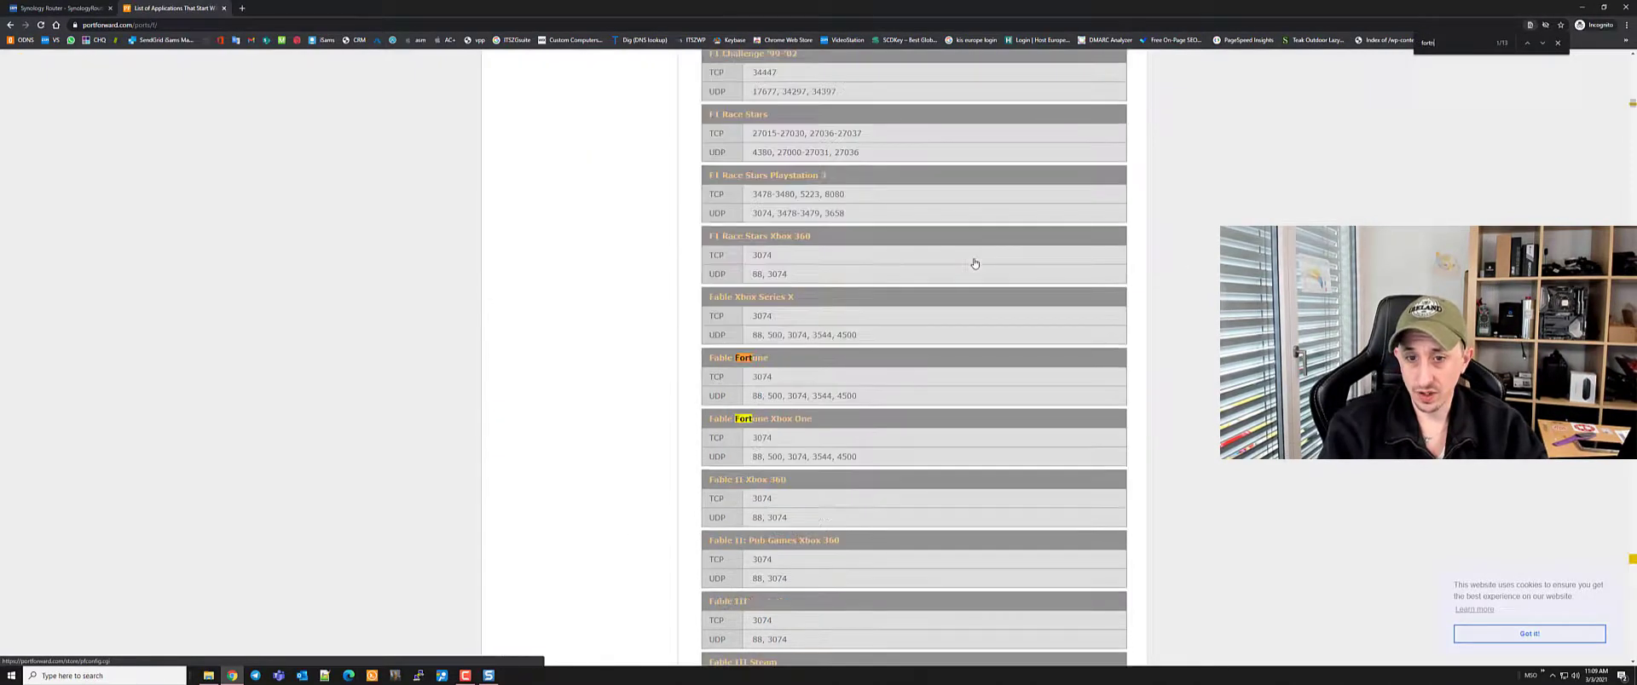
{"action": "type", "text": "nite"}
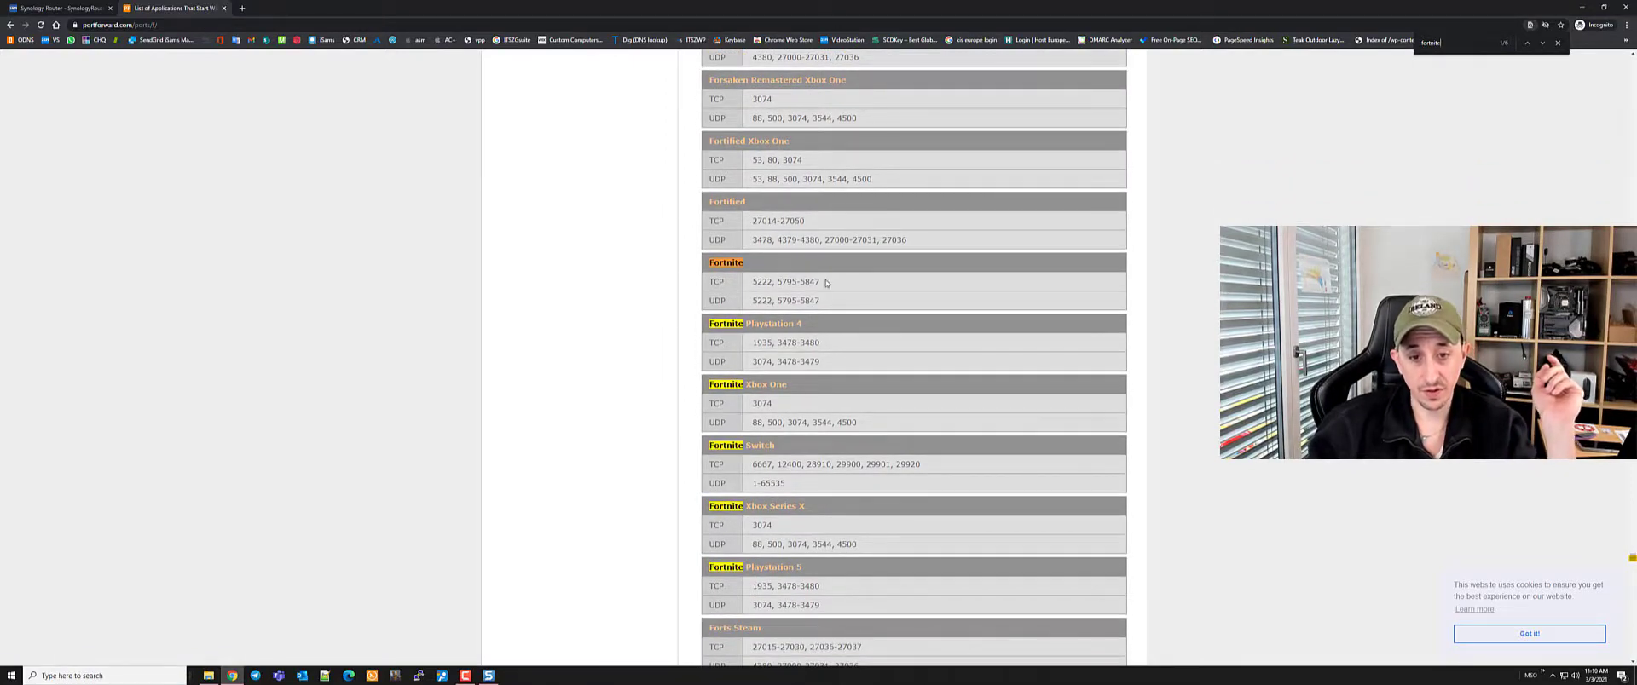
{"action": "left_click_drag", "start_coordinate": [826, 281], "coordinate": [707, 55]}
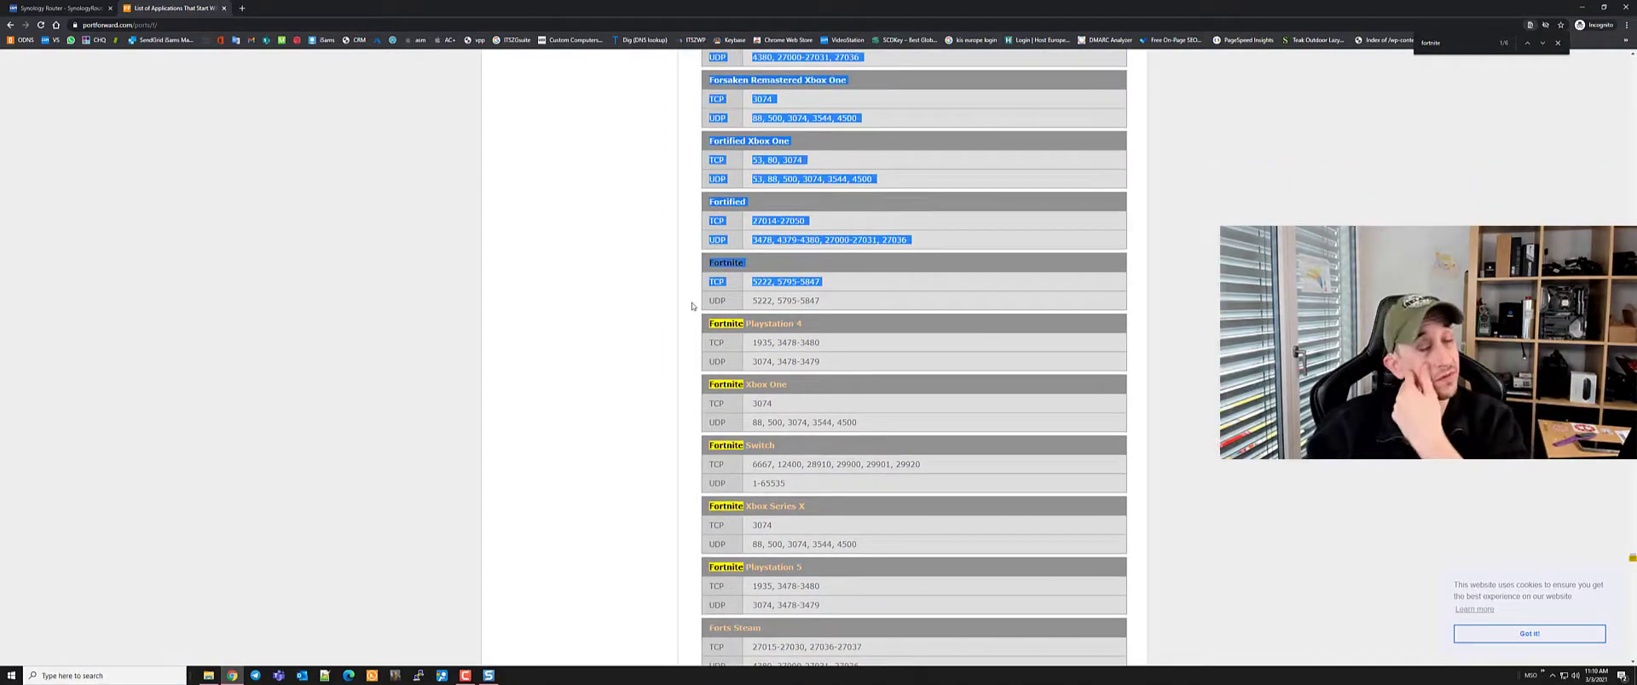
{"action": "left_click", "coordinate": [226, 8]}
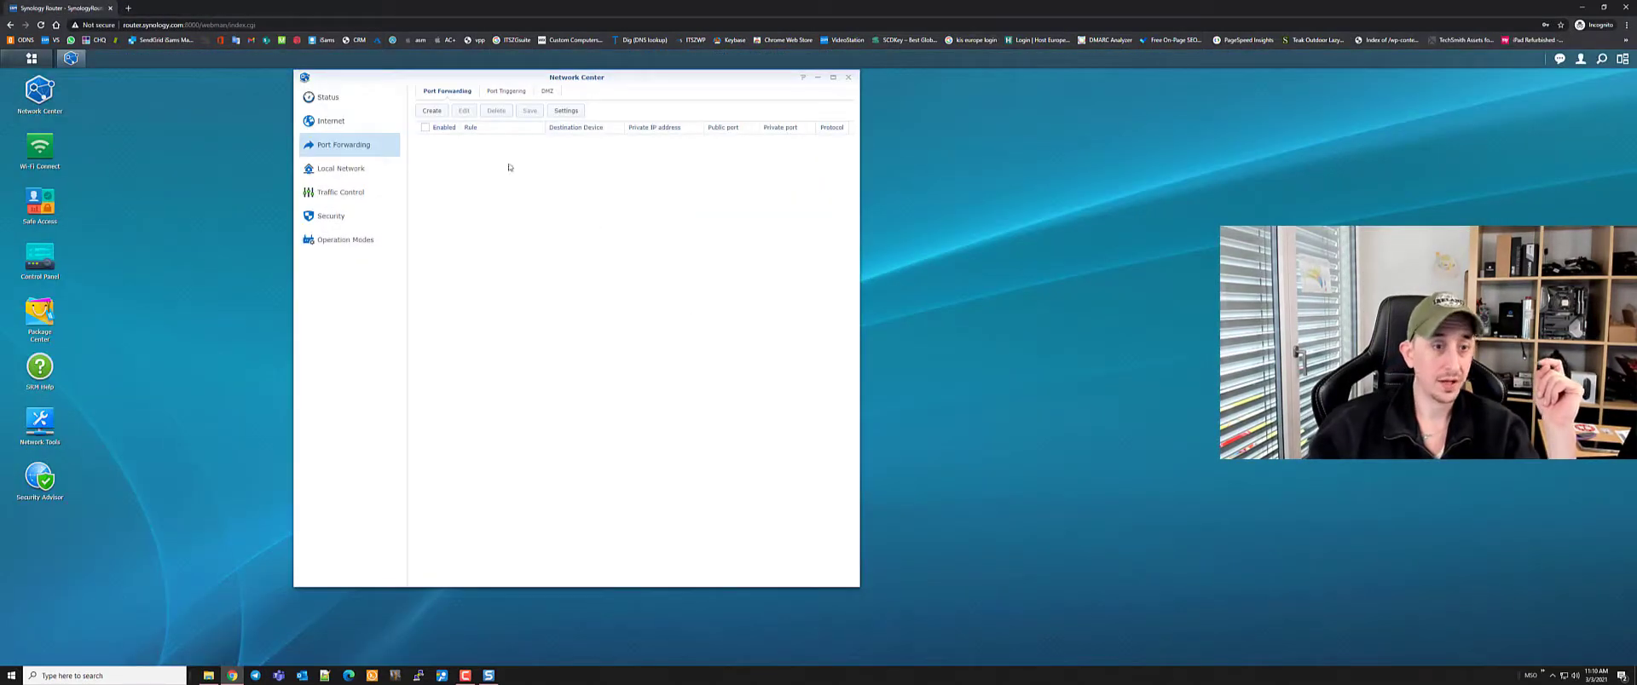
Review Port Triggering and DMZ, then open Local Network showing router IP 192.168.1.1
{"action": "left_click", "coordinate": [506, 90]}
{"action": "left_click", "coordinate": [548, 91]}
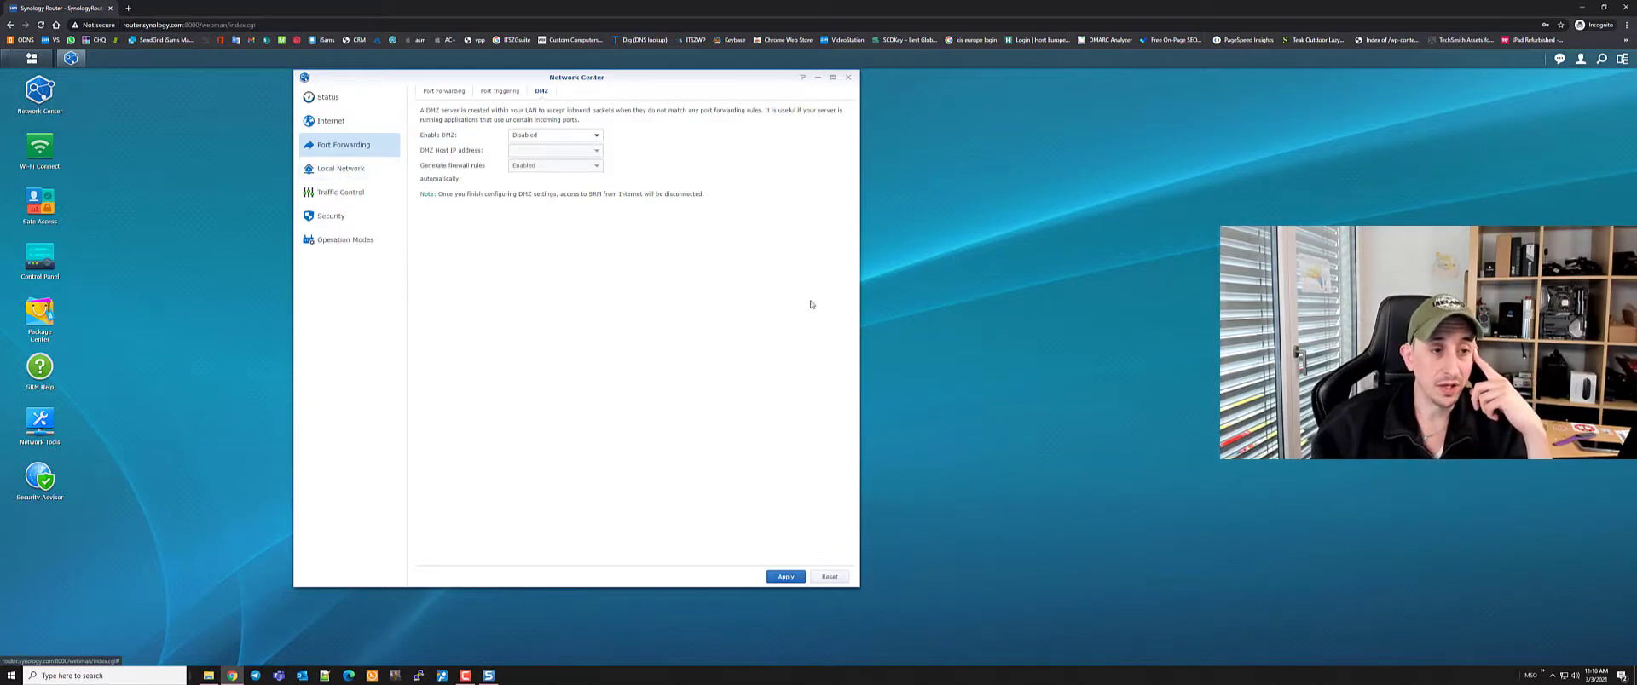
{"action": "left_click", "coordinate": [348, 178]}
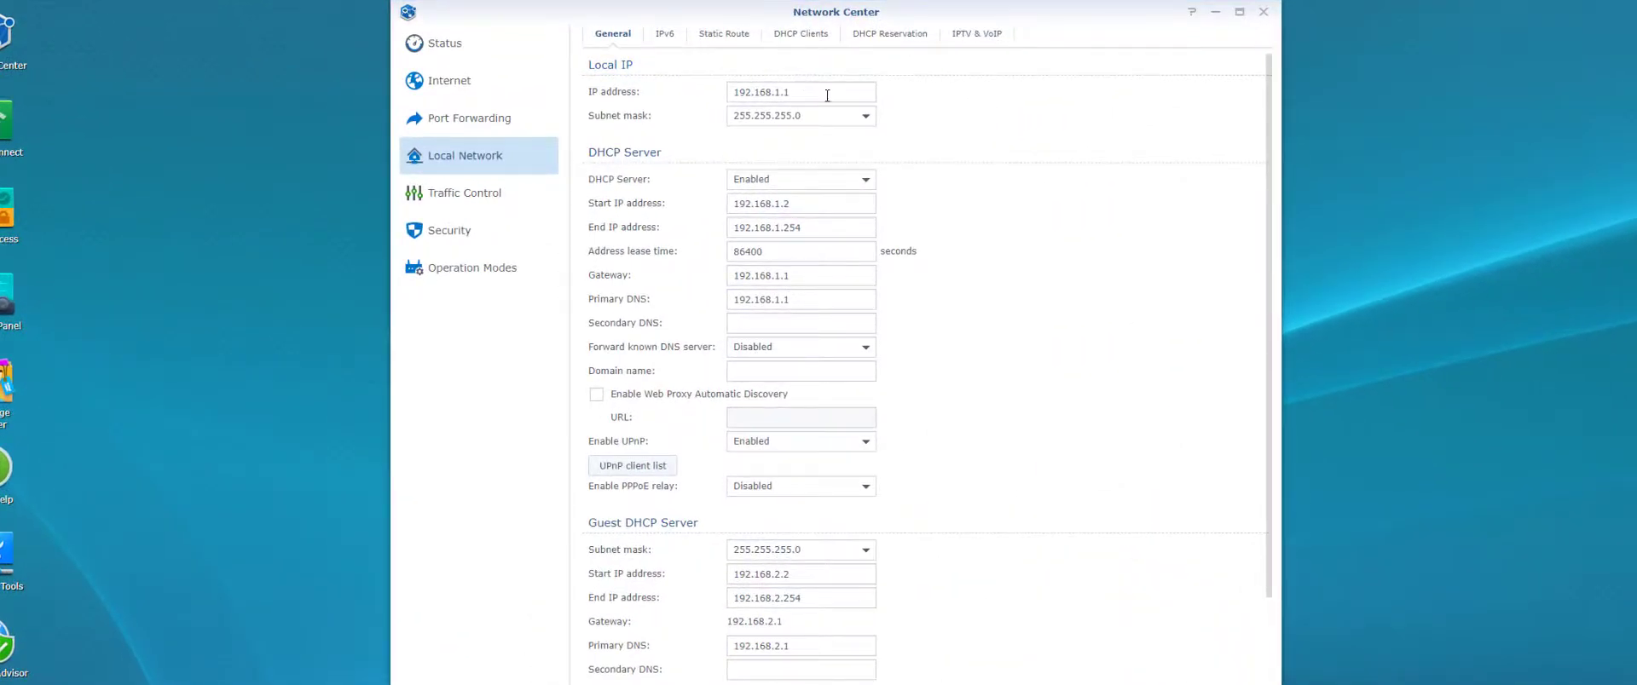
Change the DHCP start IP to 192.168.1.100 and end IP to 192.168.1.200
{"action": "left_click_drag", "start_coordinate": [796, 93], "coordinate": [699, 97]}
{"action": "left_click", "coordinate": [863, 87]}
{"action": "left_click", "coordinate": [872, 202]}
{"action": "key", "text": "BackSpace"}
{"action": "type", "text": "100"}
{"action": "left_click", "coordinate": [844, 224]}
{"action": "key", "text": "BackSpace"}
{"action": "key", "text": "BackSpace"}
{"action": "key", "text": "BackSpace"}
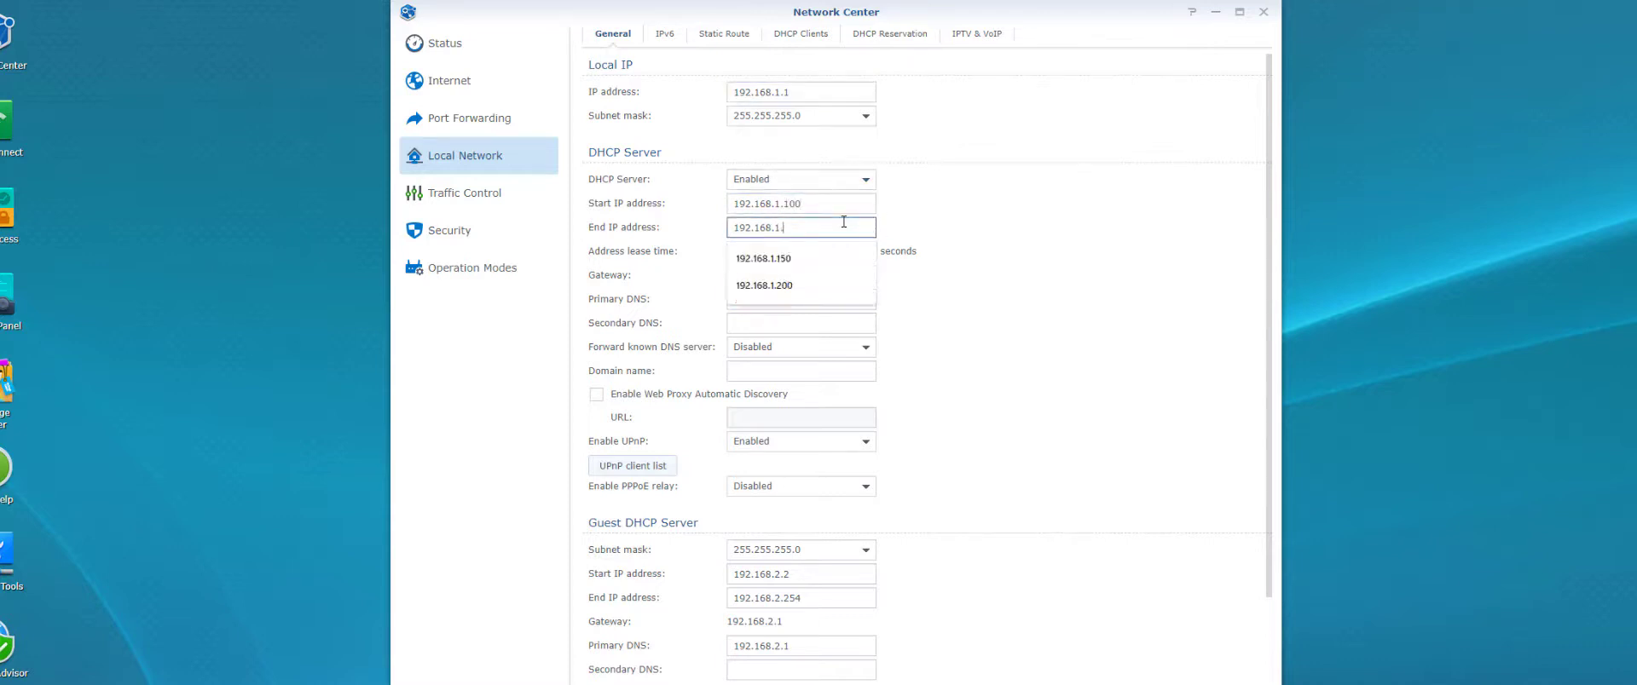
{"action": "type", "text": "200"}
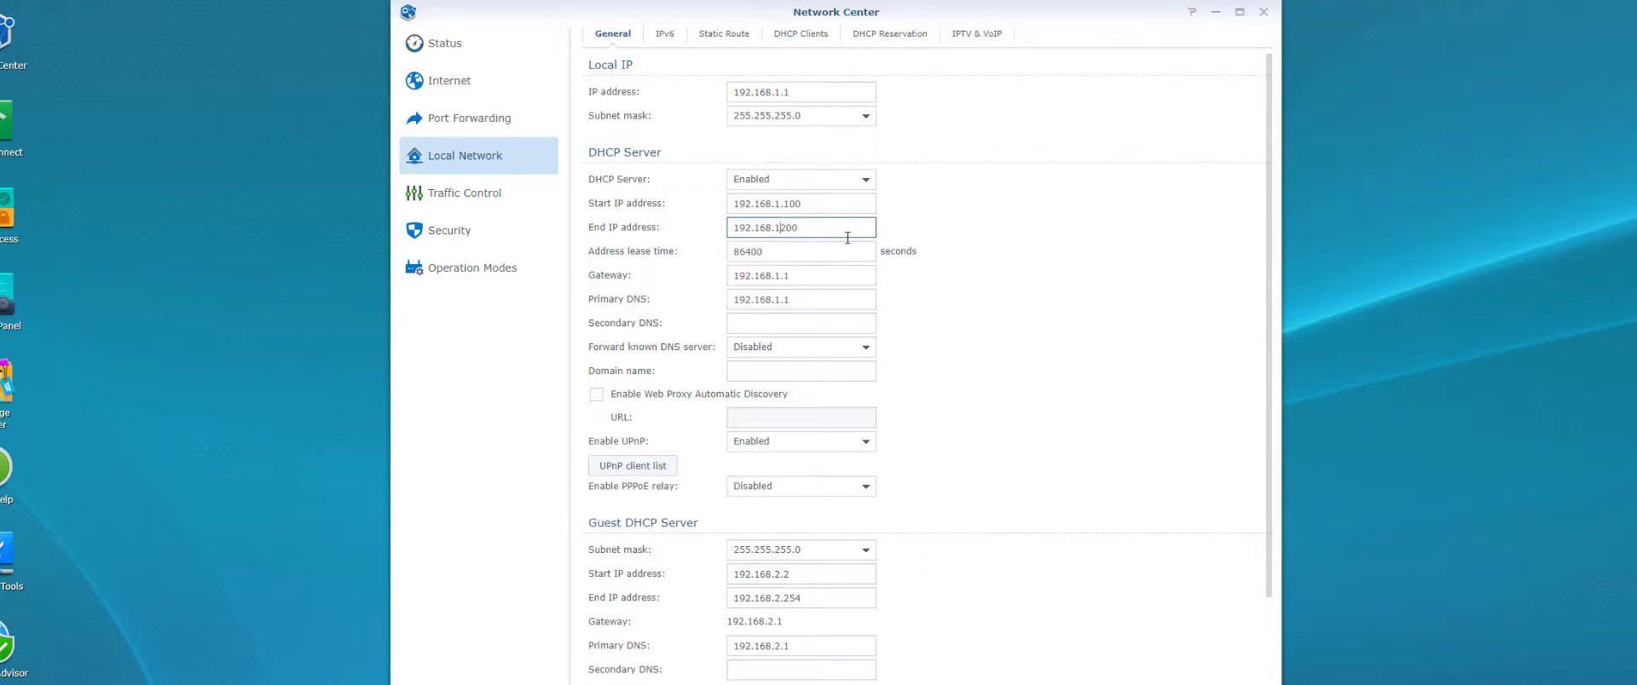
{"action": "key", "text": "Left"}
{"action": "key", "text": "Left"}
{"action": "key", "text": "Left"}
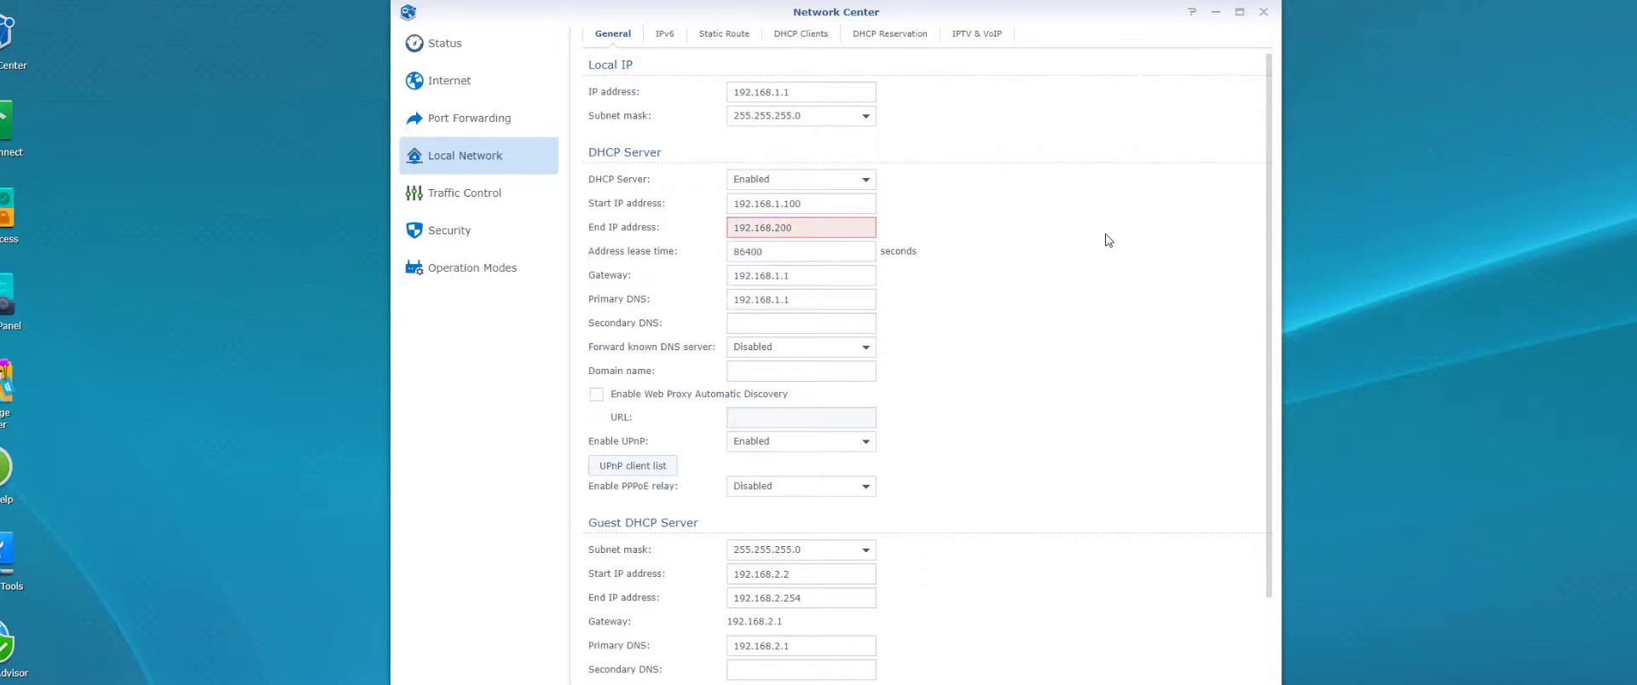
{"action": "key", "text": "shift+Right"}
{"action": "key", "text": "shift+Right"}
{"action": "key", "text": "Left"}
{"action": "key", "text": "Left"}
{"action": "type", "text": ".1"}
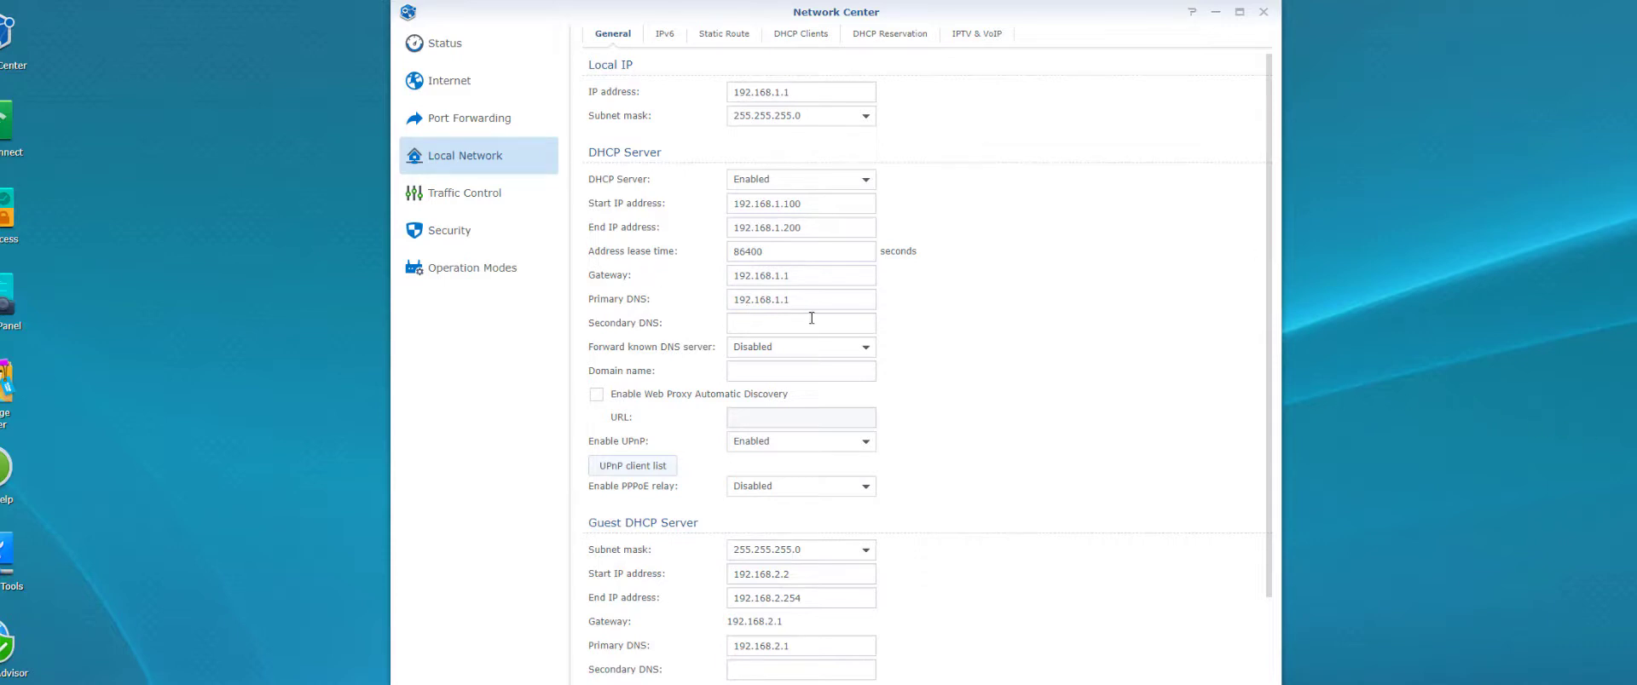
Enter 8.8.8.8 as the secondary DNS server
{"action": "left_click", "coordinate": [752, 323]}
{"action": "type", "text": "8.8"}
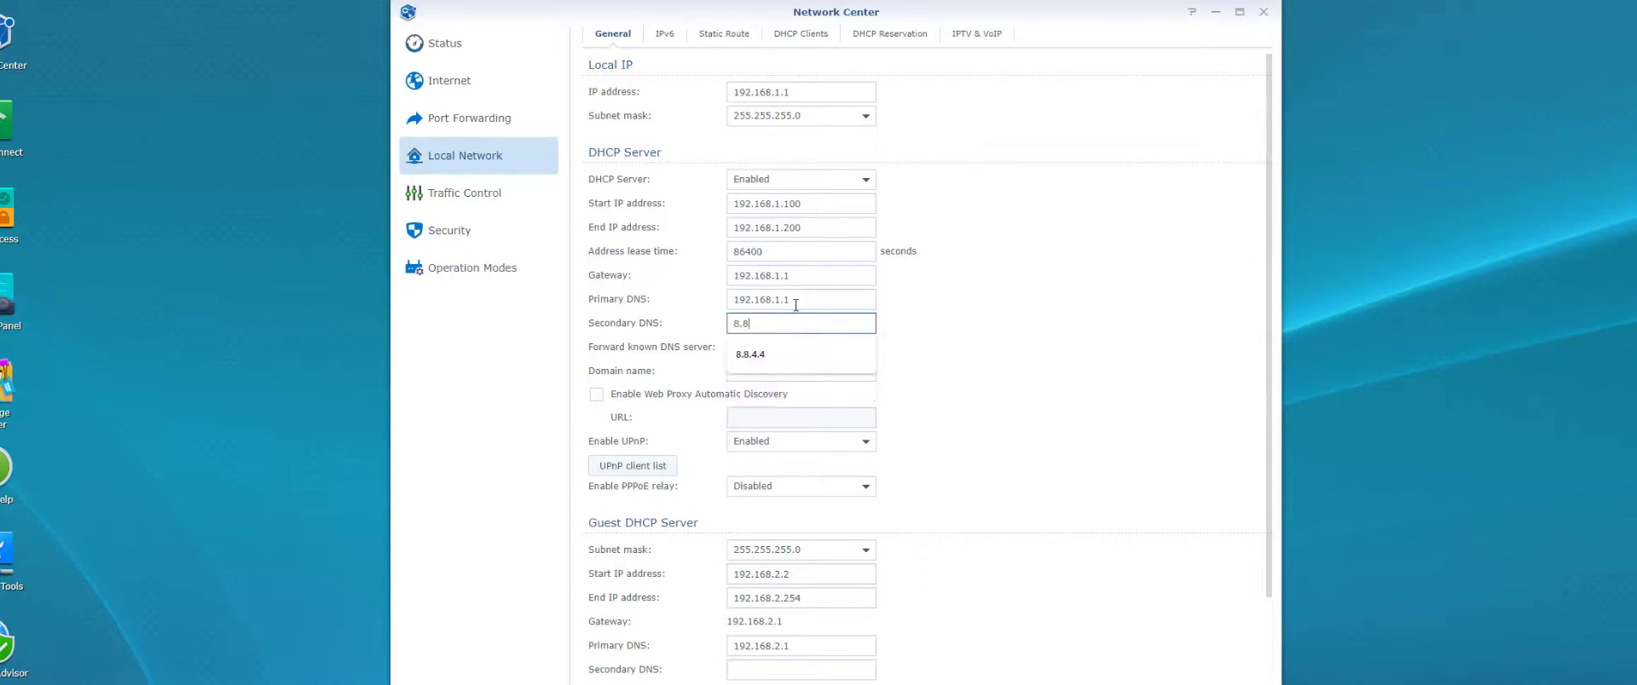
{"action": "type", "text": ".8.8"}
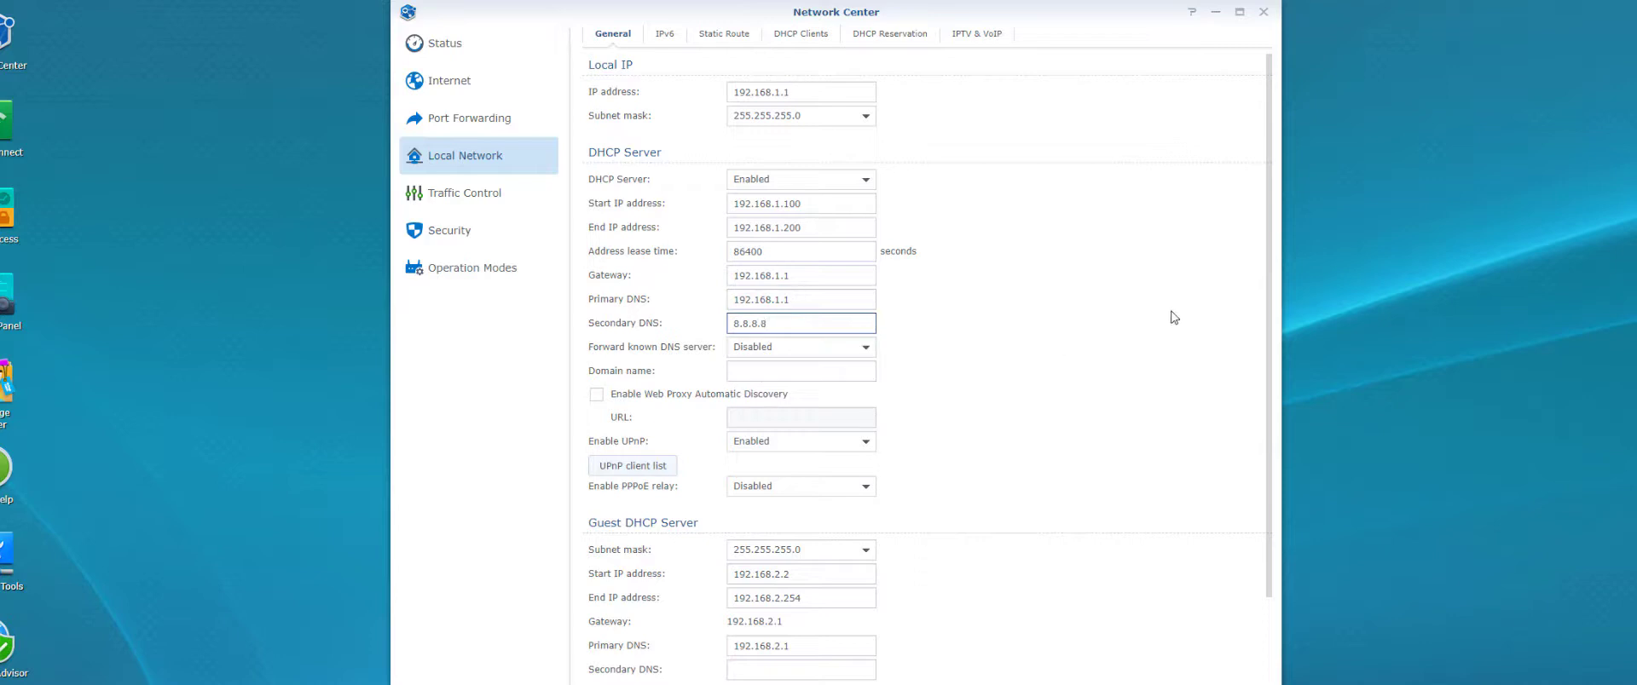
{"action": "left_click", "coordinate": [1175, 315]}
{"action": "double_click", "coordinate": [751, 323]}
{"action": "key", "text": "Right"}
Enable DNS over HTTPS, test the DoH server connection, then turn DoH back off
{"action": "scroll", "coordinate": [996, 491], "scroll_direction": "down", "scroll_amount": 3}
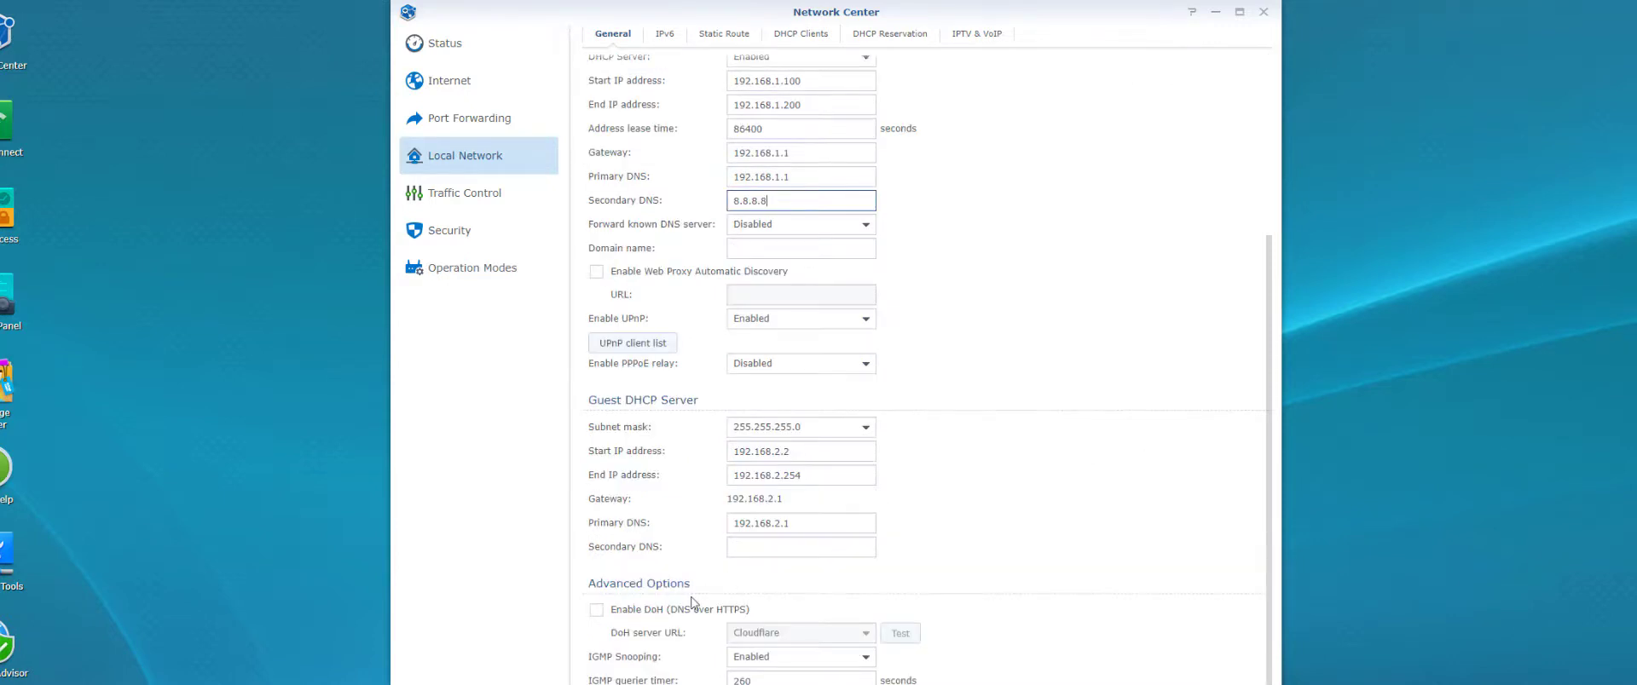
{"action": "left_click", "coordinate": [596, 610]}
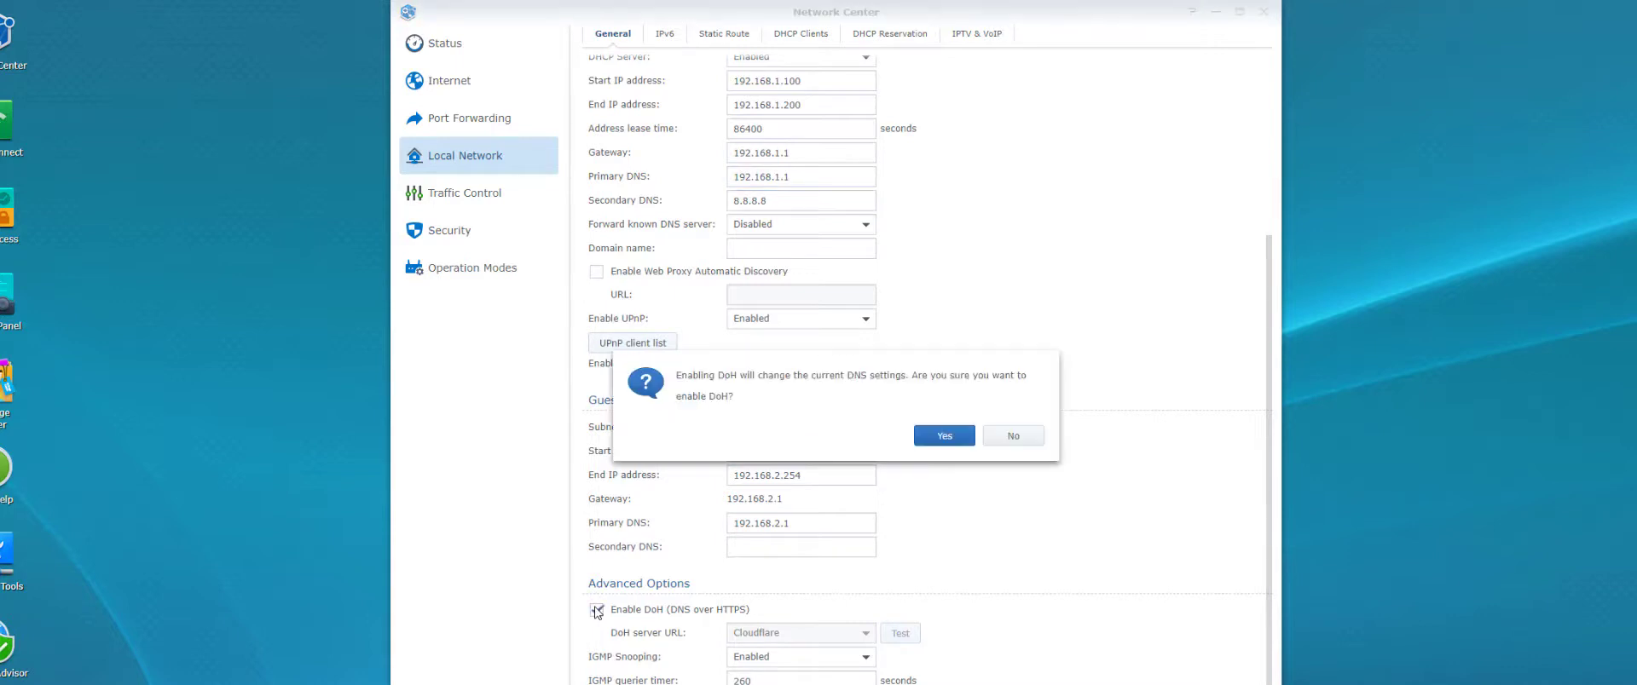
{"action": "left_click", "coordinate": [1014, 437]}
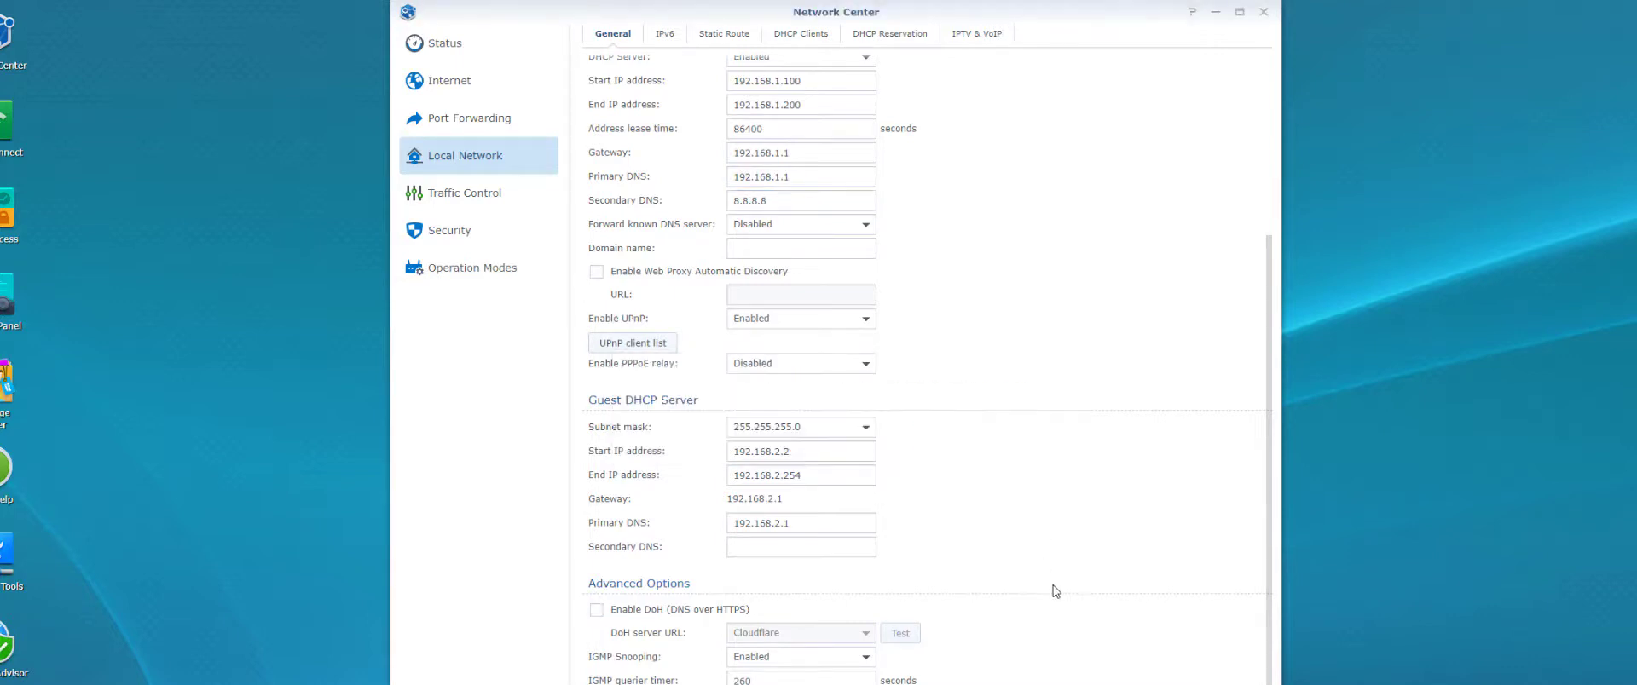
{"action": "left_click", "coordinate": [597, 611]}
{"action": "left_click", "coordinate": [942, 438]}
{"action": "left_click", "coordinate": [901, 633]}
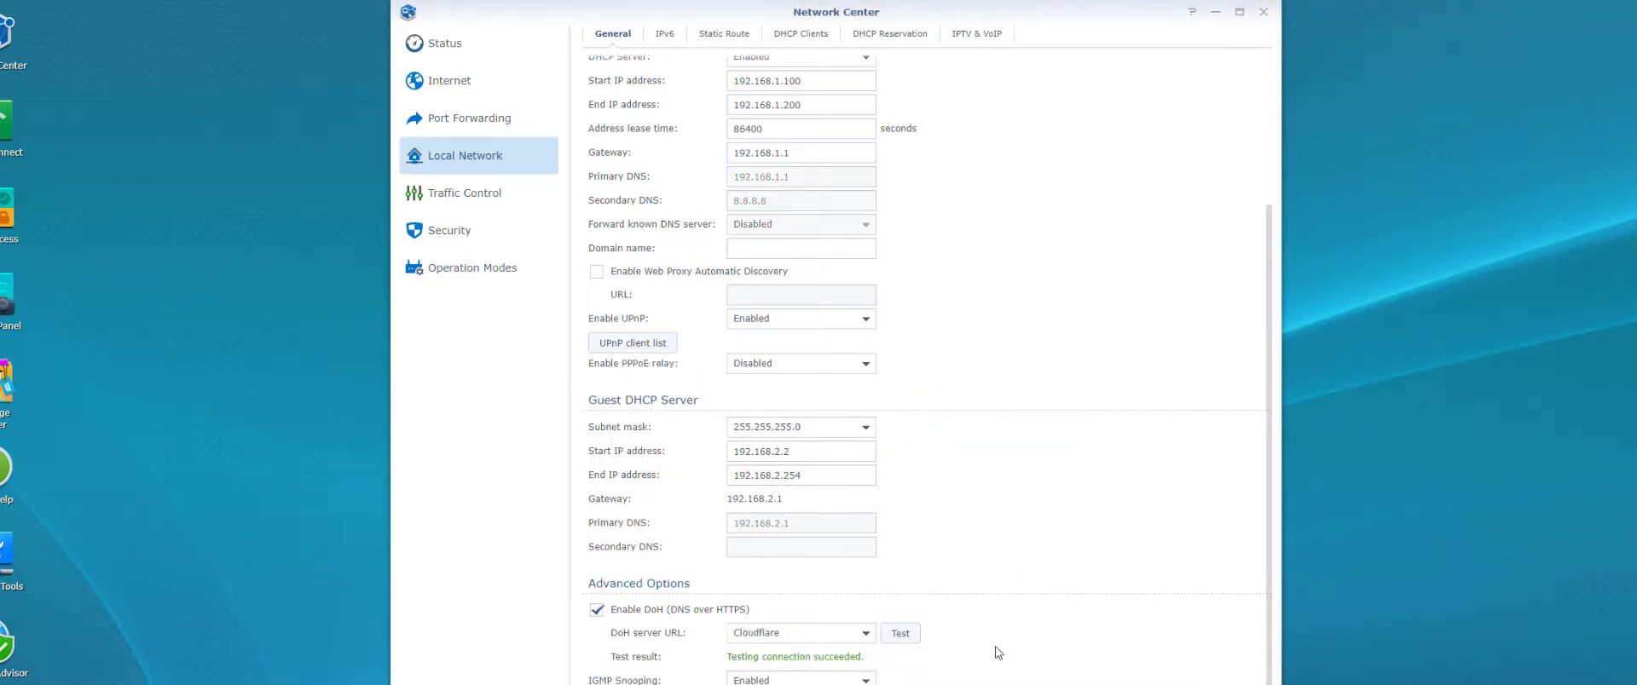
{"action": "left_click", "coordinate": [597, 610]}
{"action": "scroll", "coordinate": [1049, 310], "scroll_direction": "up", "scroll_amount": 3}
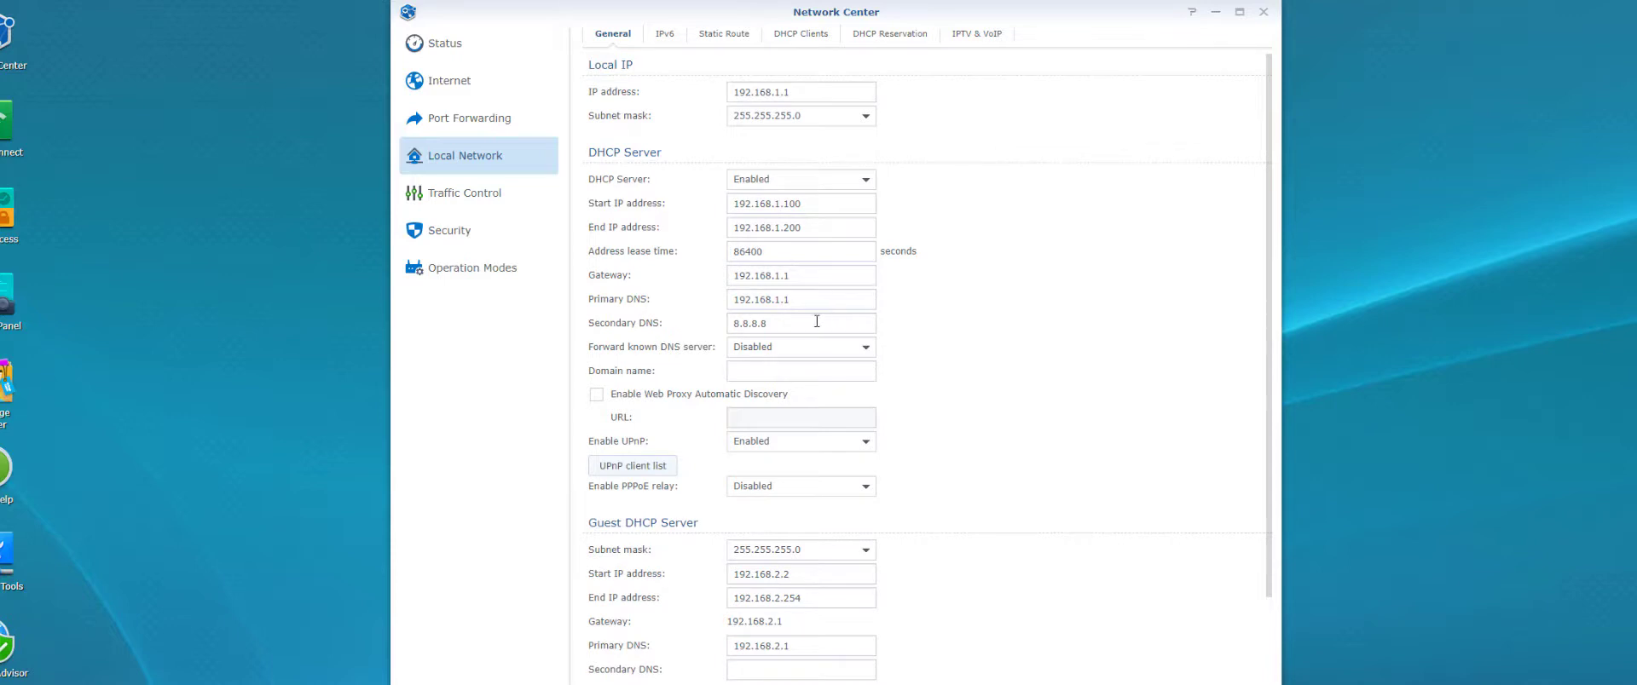
{"action": "left_click", "coordinate": [780, 372]}
{"action": "scroll", "coordinate": [1072, 502], "scroll_direction": "down", "scroll_amount": 3}
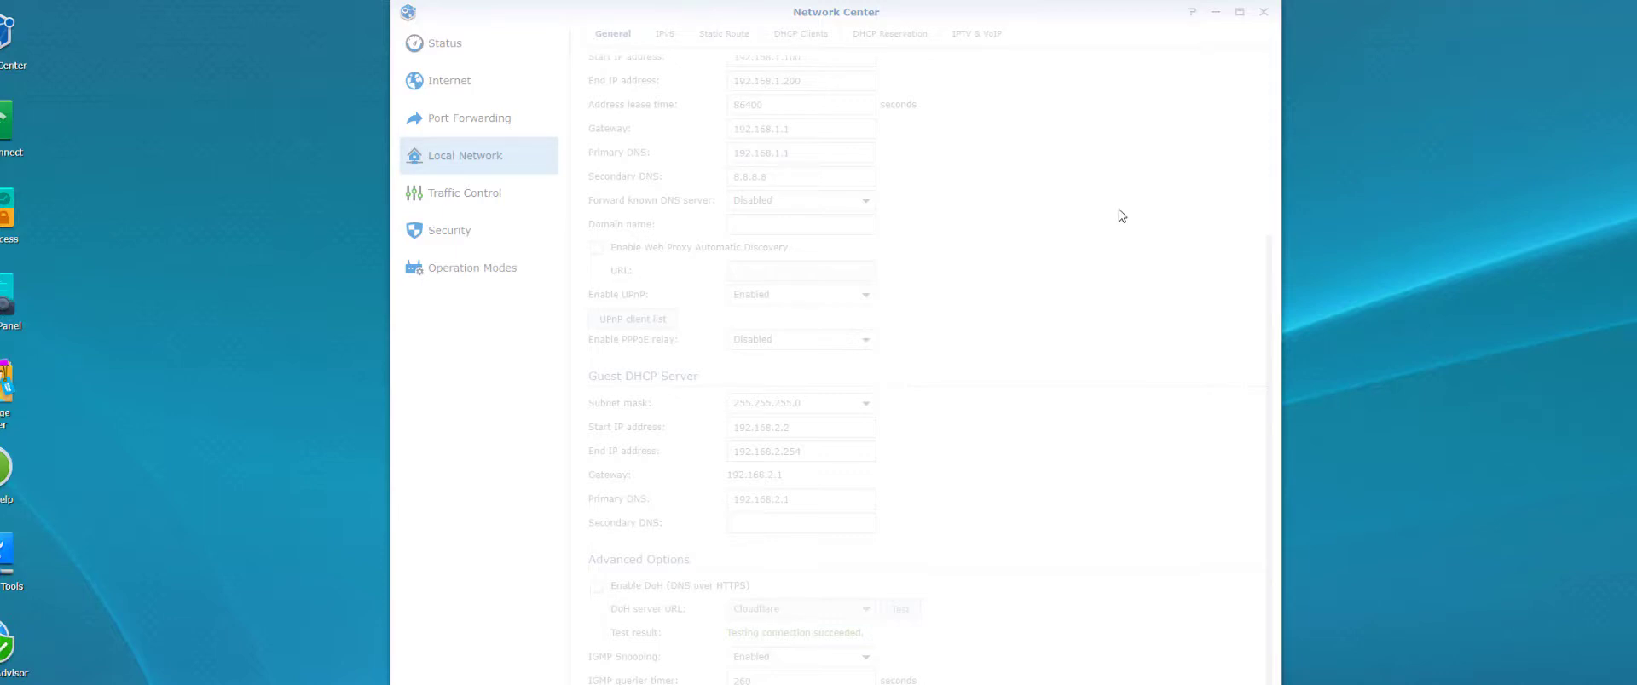
Check the IPv6 local network settings, then view the empty IPv4 static route list
{"action": "left_click", "coordinate": [665, 34]}
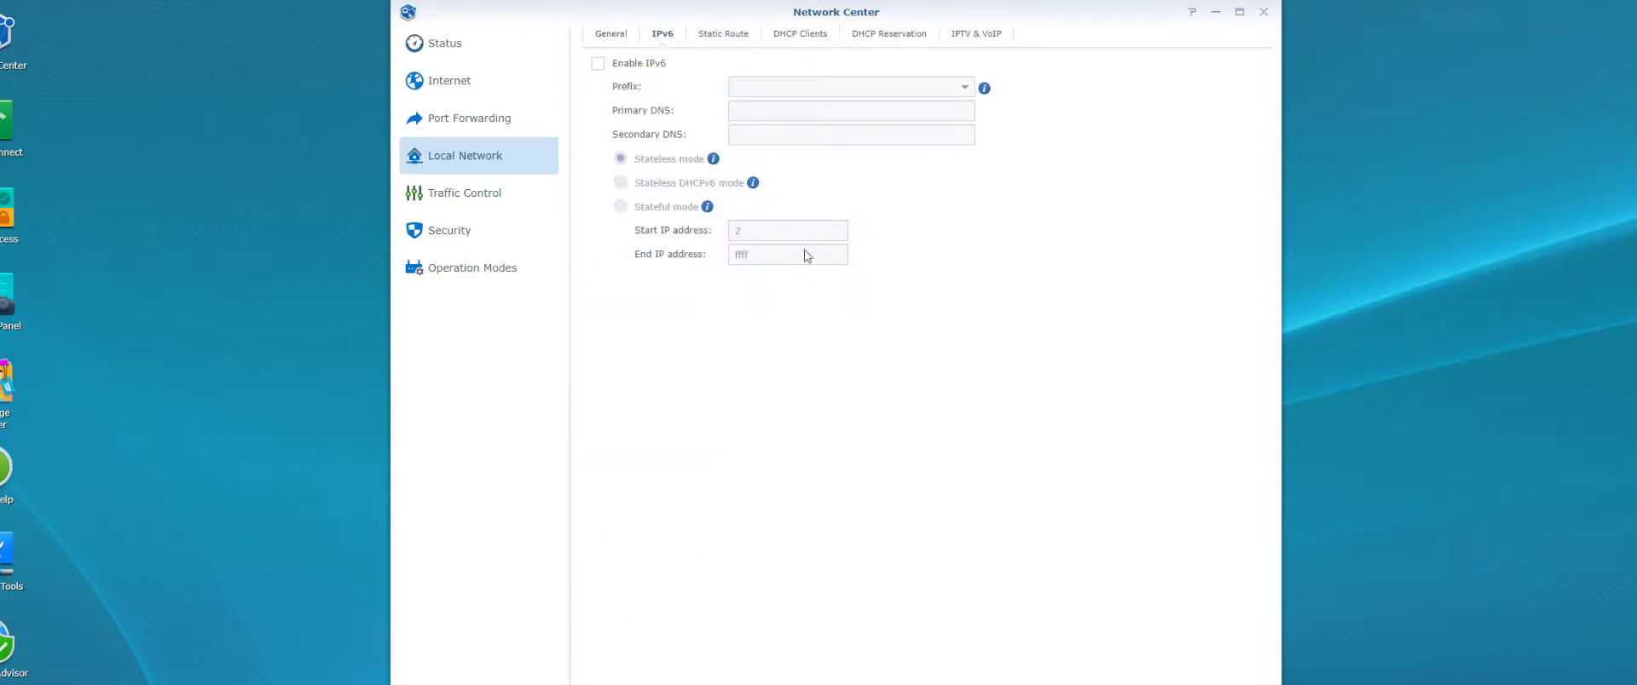
{"action": "left_click", "coordinate": [734, 36]}
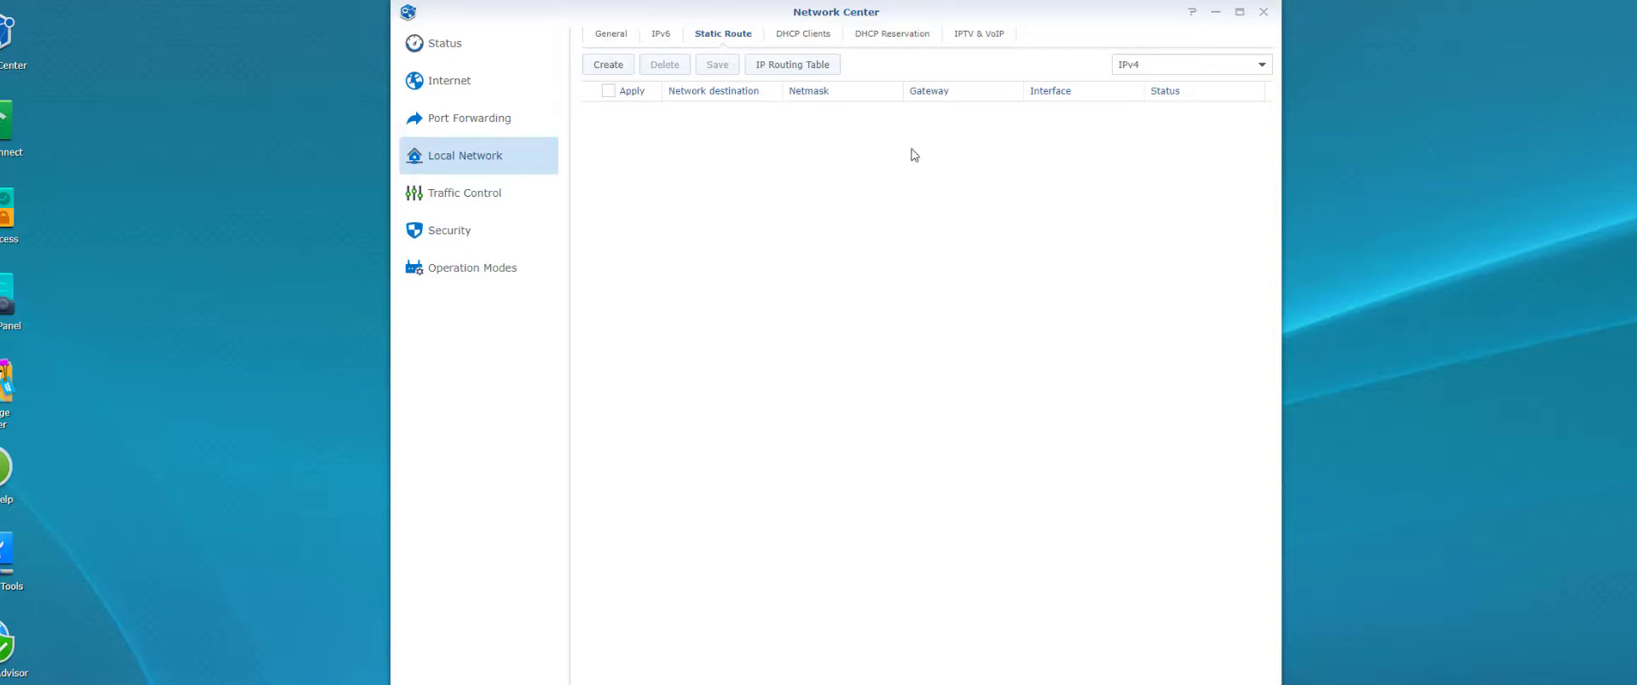
Review the two DHCP clients, then open the empty DHCP Reservation list
{"action": "left_click", "coordinate": [793, 36]}
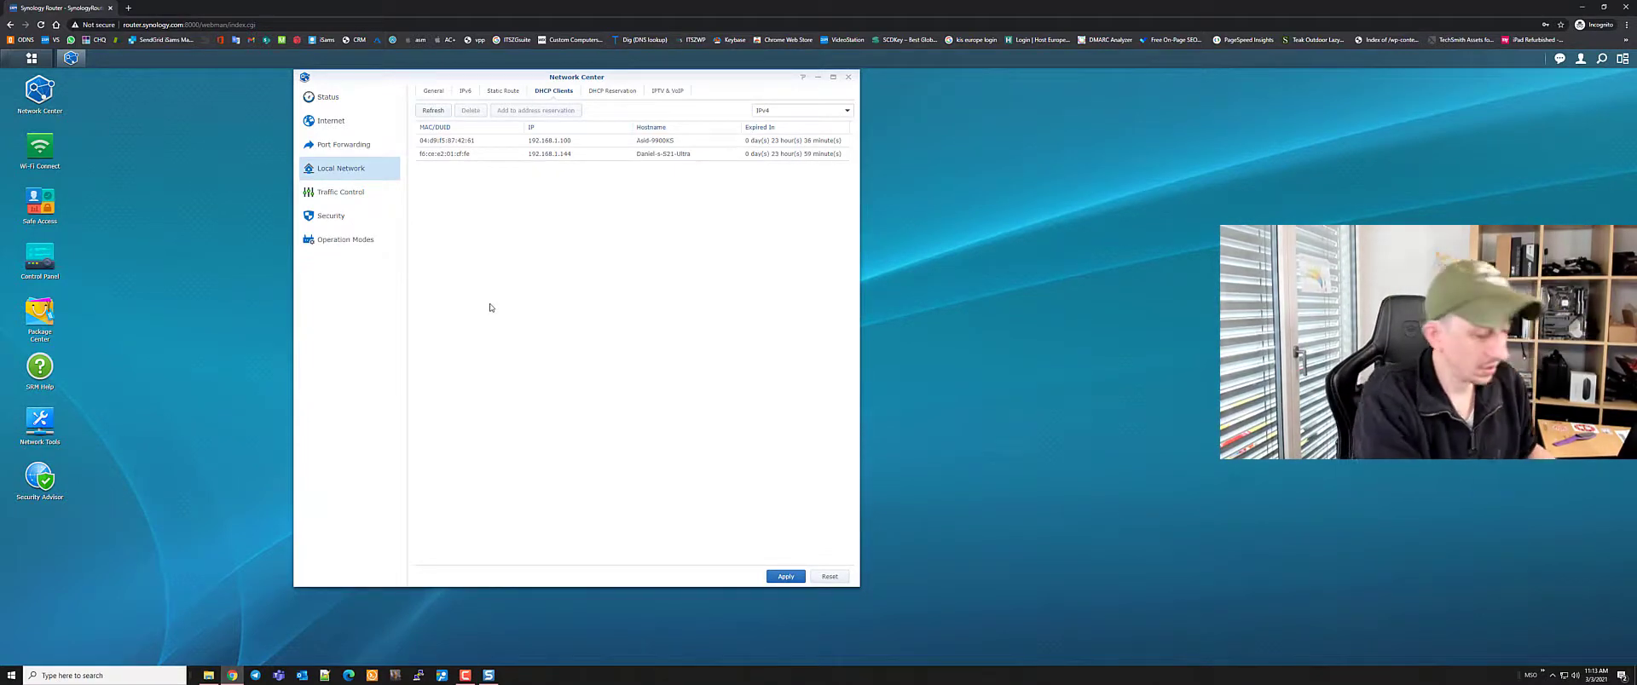
{"action": "left_click", "coordinate": [619, 93]}
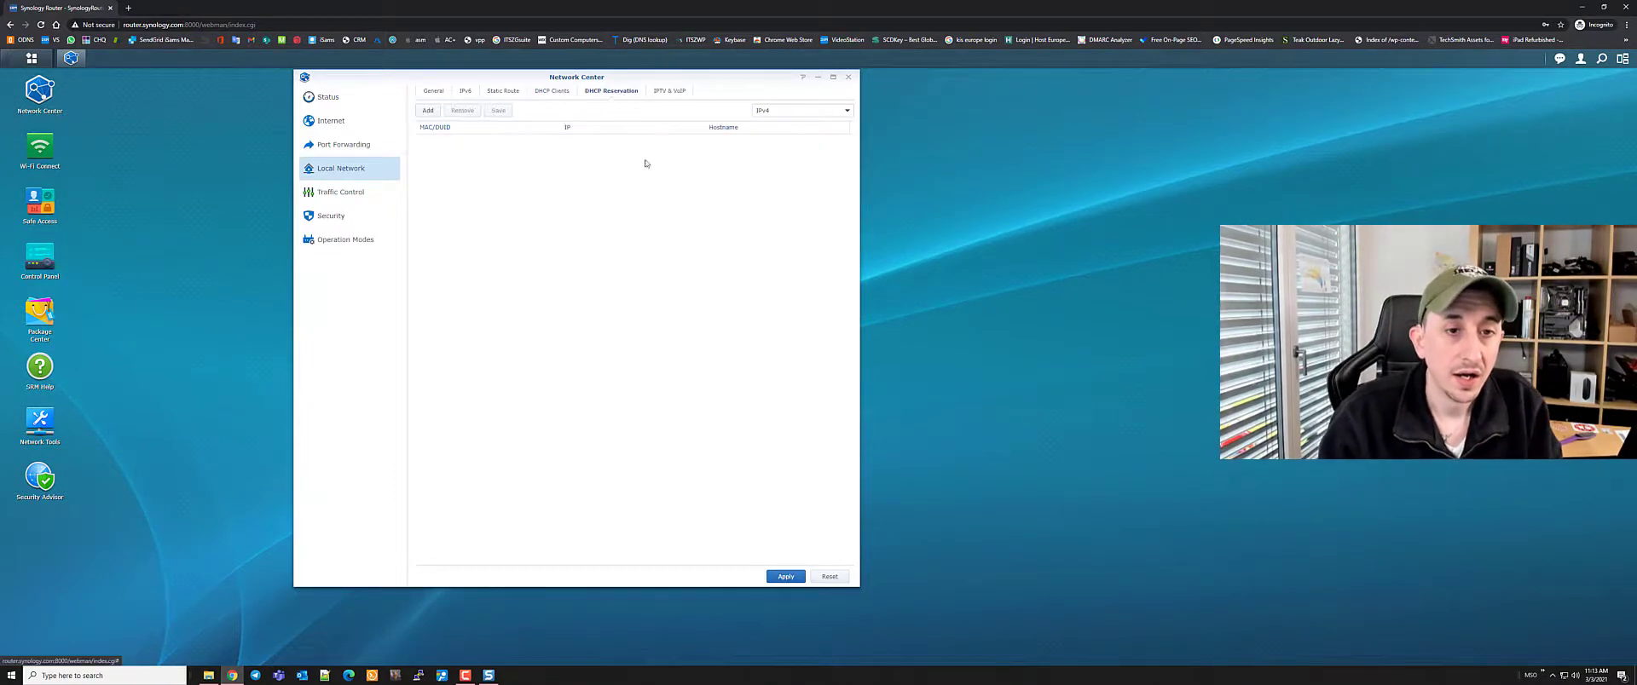
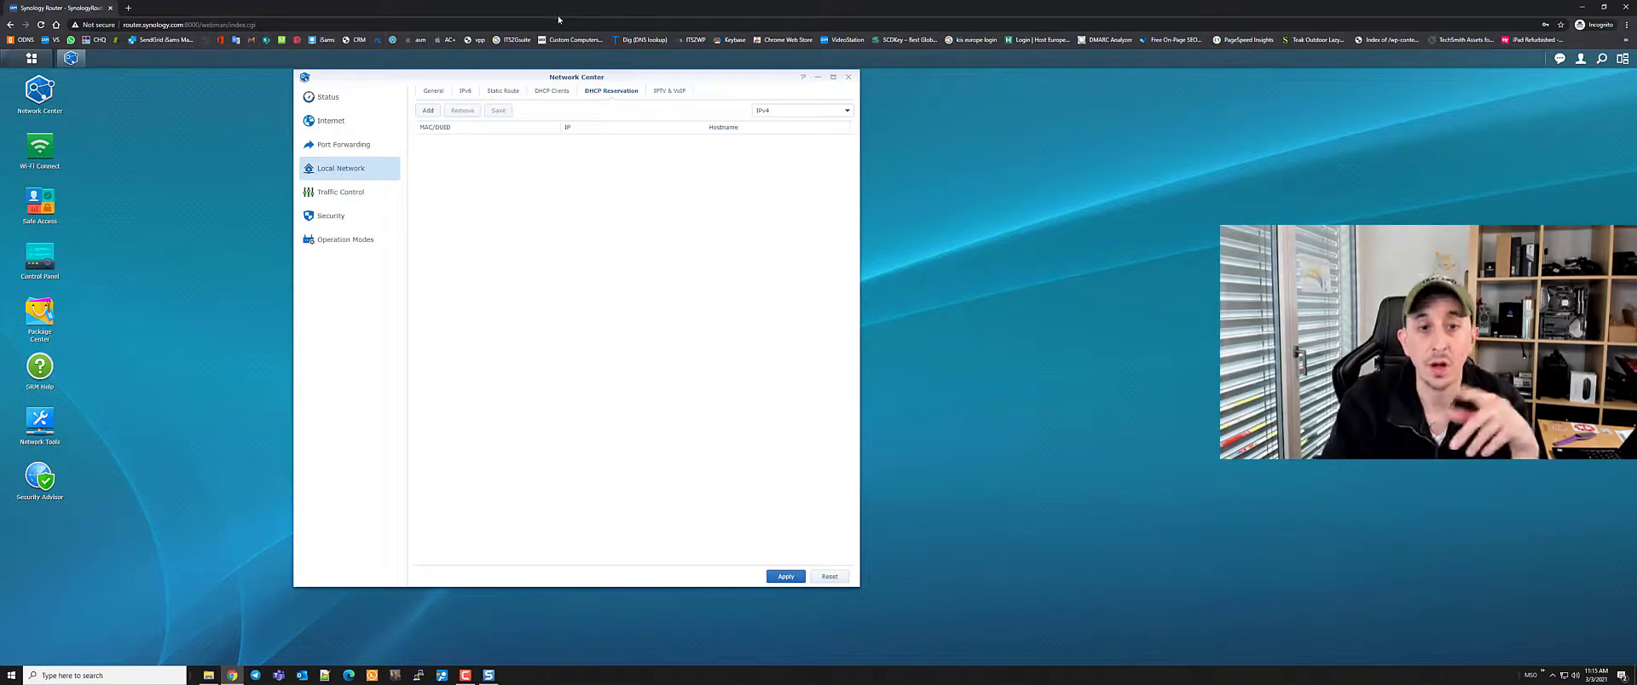
Check the IPTV ISP profile and mode lists, untick Enable IPTV/VoIP, and view Traffic Control's devices
{"action": "left_click", "coordinate": [670, 92]}
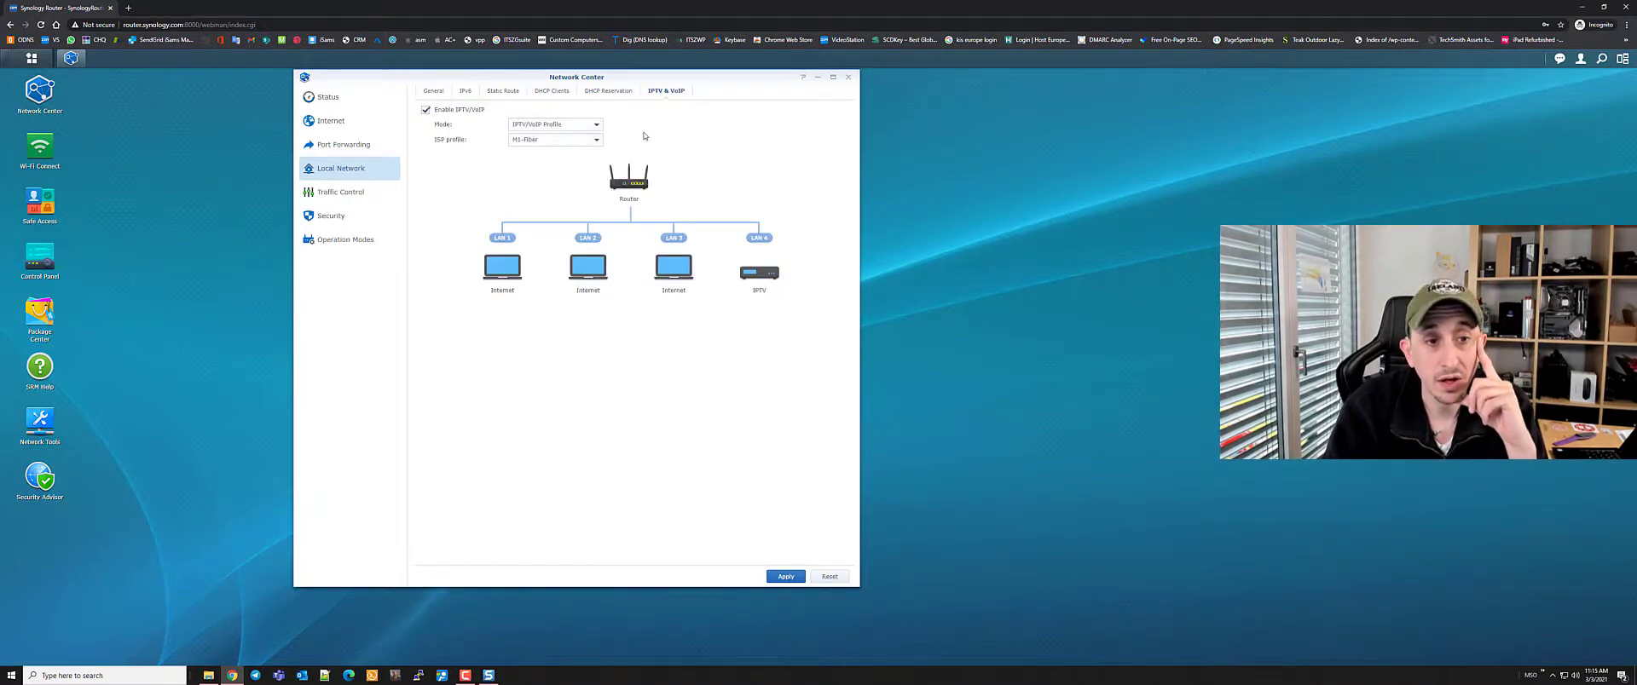
{"action": "left_click", "coordinate": [596, 139]}
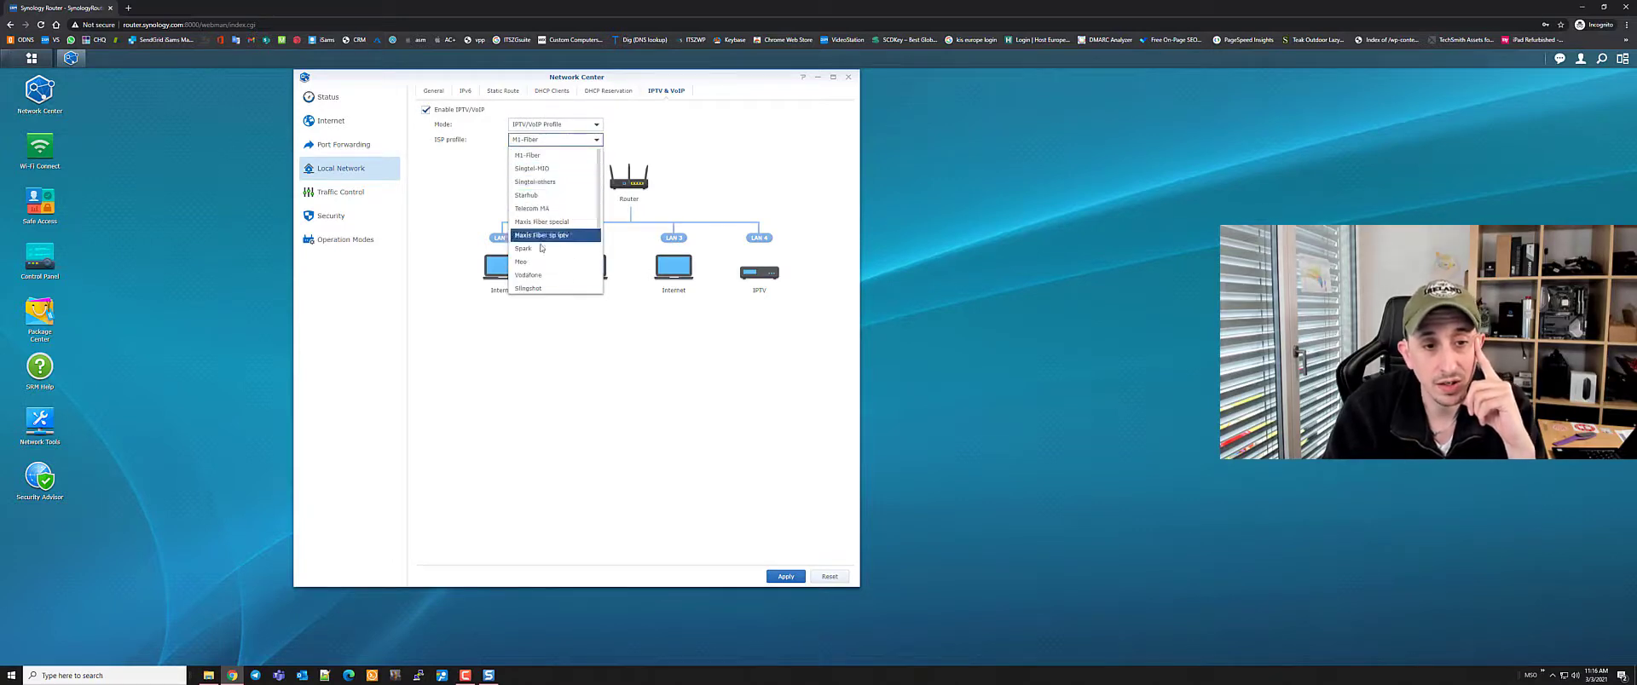
{"action": "left_click", "coordinate": [669, 199]}
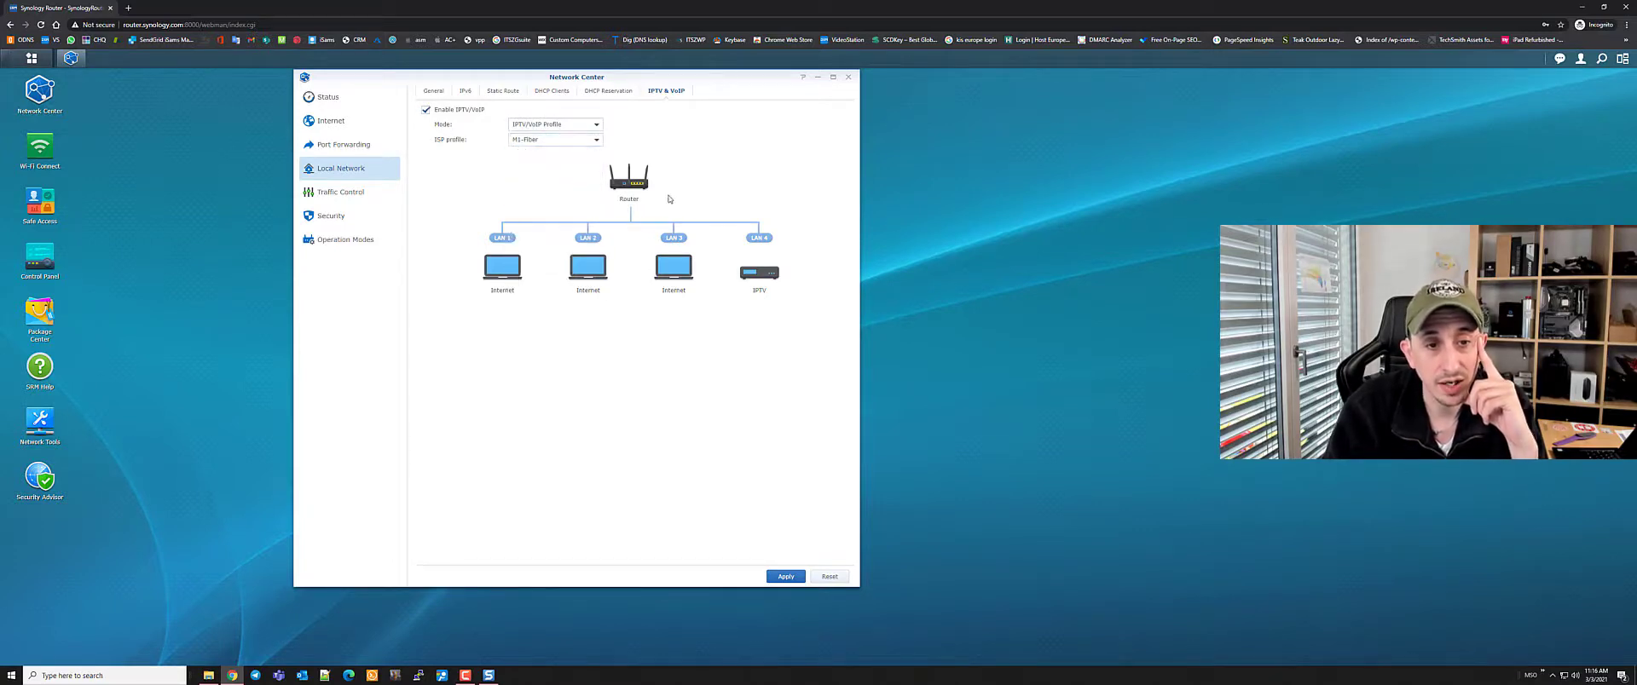
{"action": "left_click", "coordinate": [596, 125]}
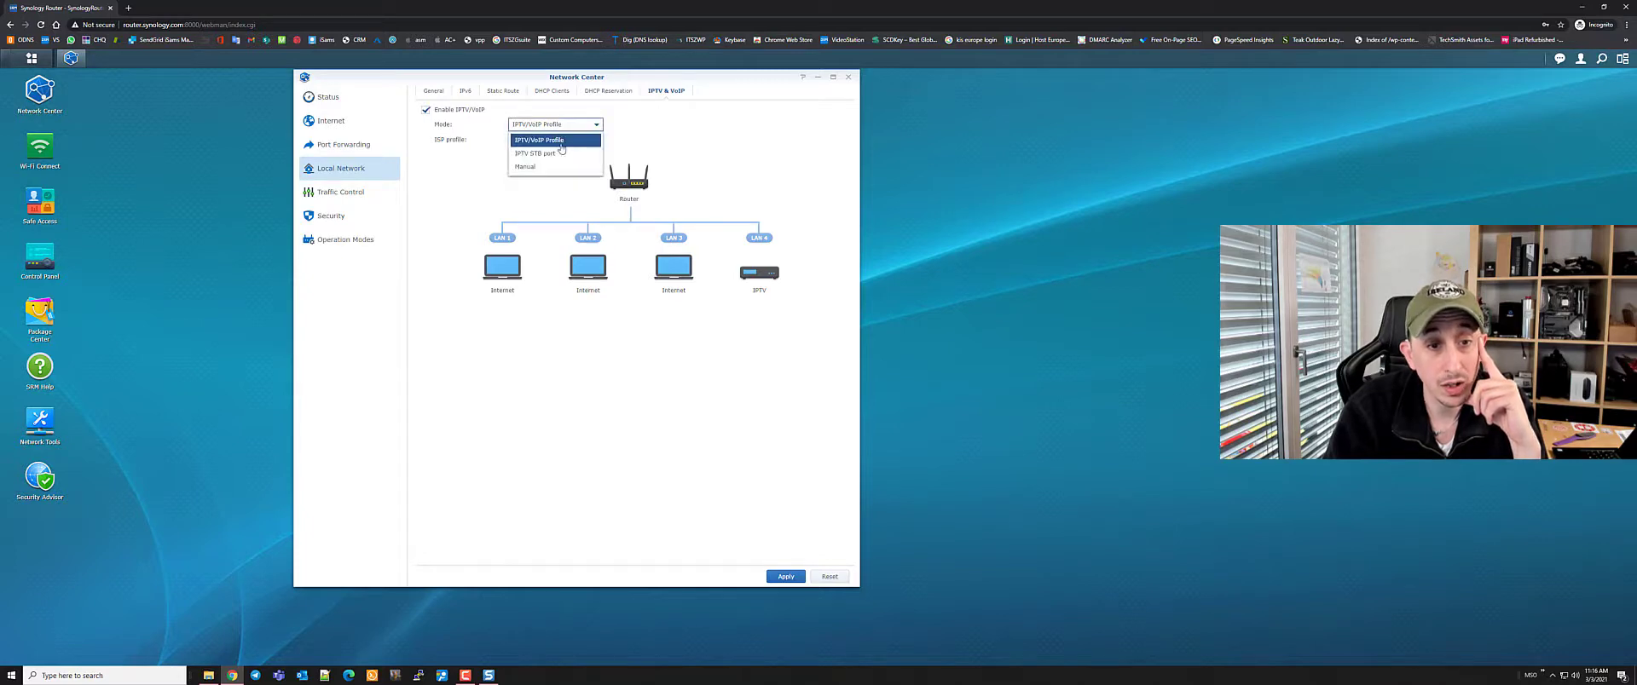
{"action": "left_click", "coordinate": [766, 218]}
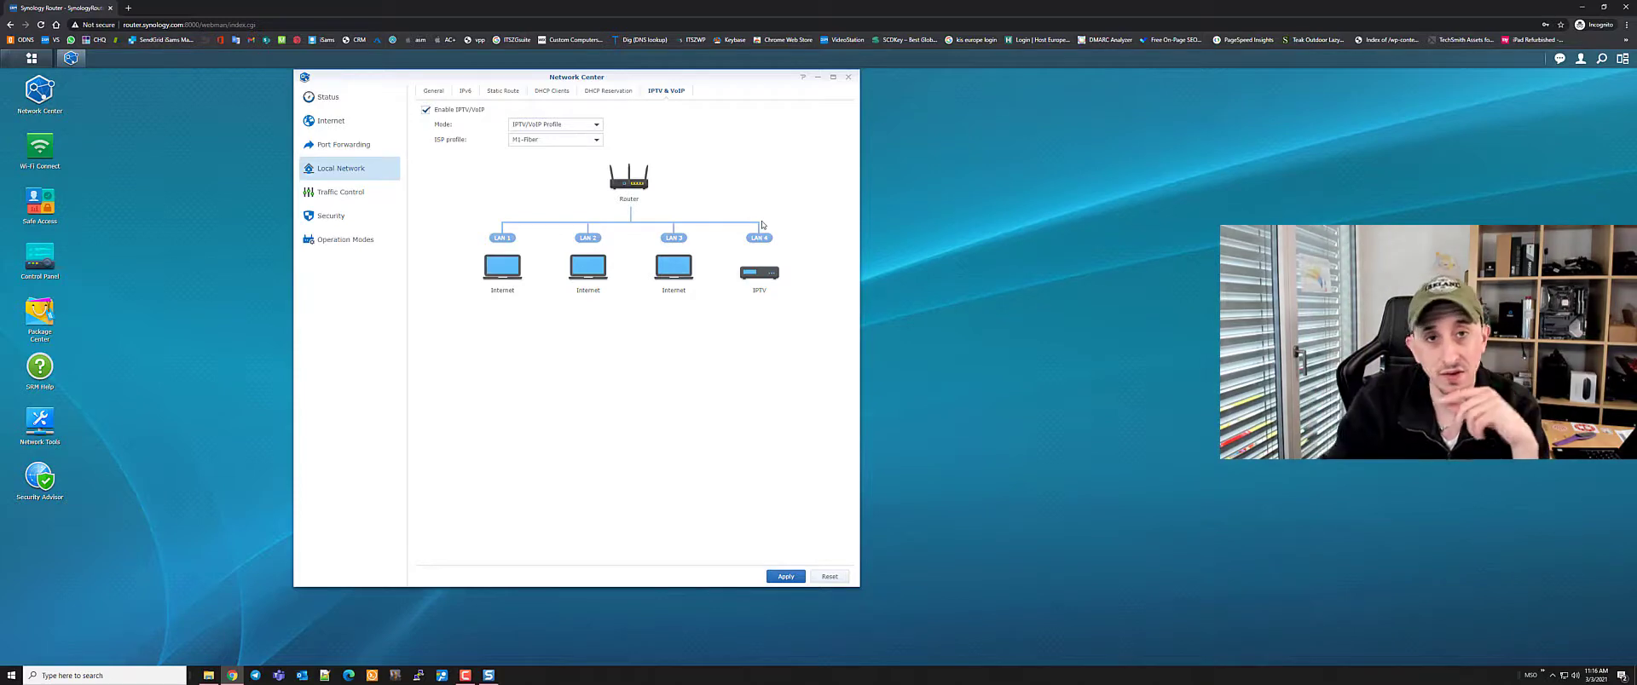
{"action": "left_click", "coordinate": [426, 109]}
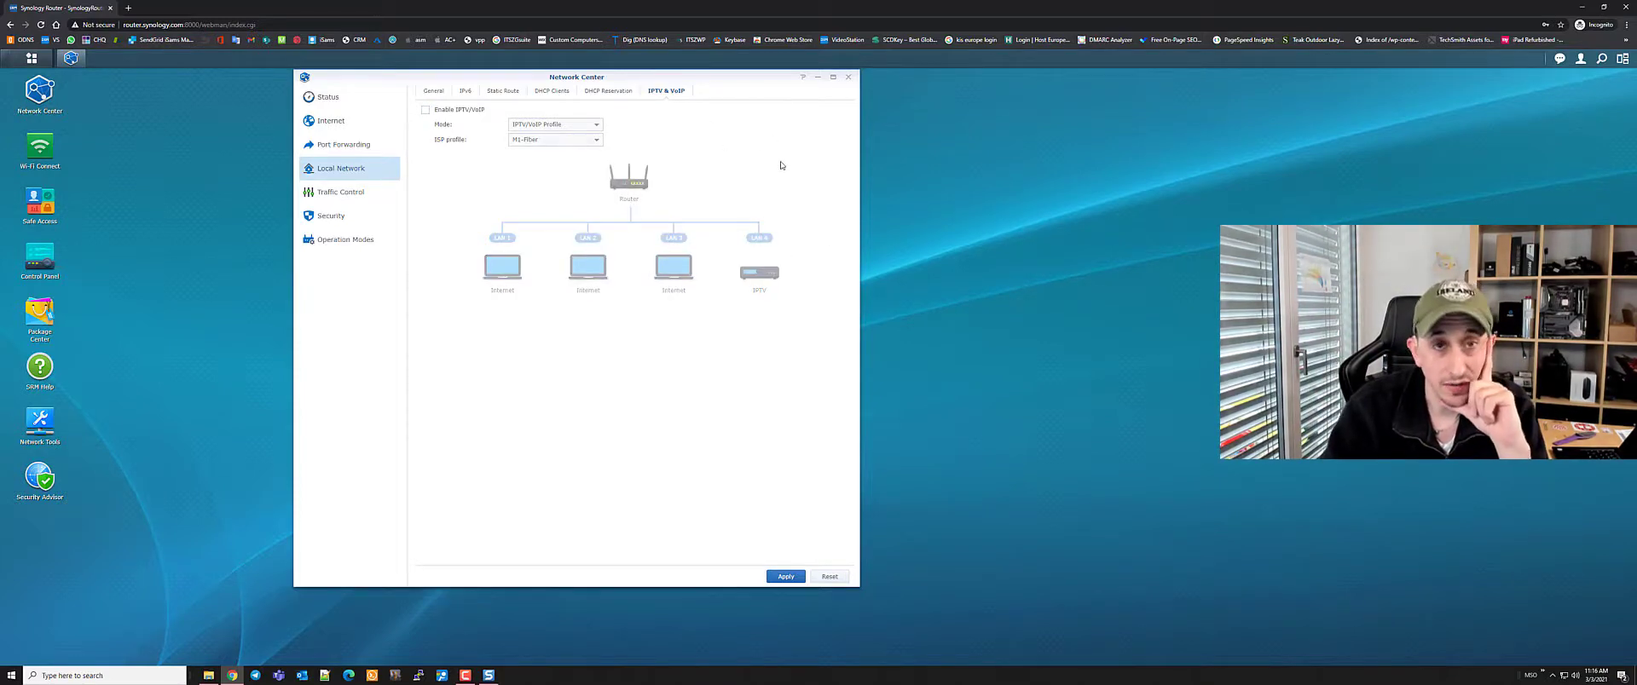
{"action": "left_click", "coordinate": [340, 192]}
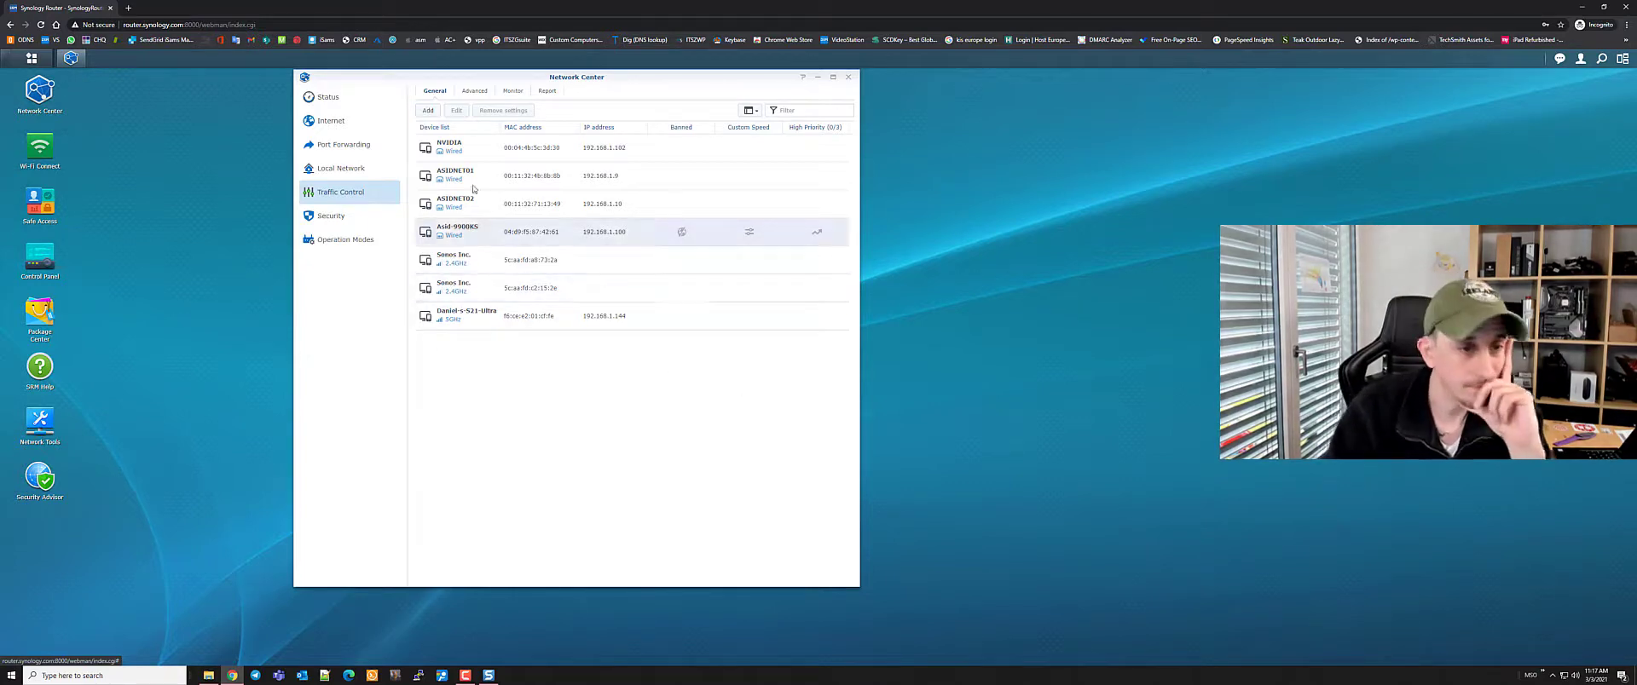
Browse Traffic Control's Advanced, live Monitor and Report tabs without changing any settings
{"action": "left_click", "coordinate": [474, 91]}
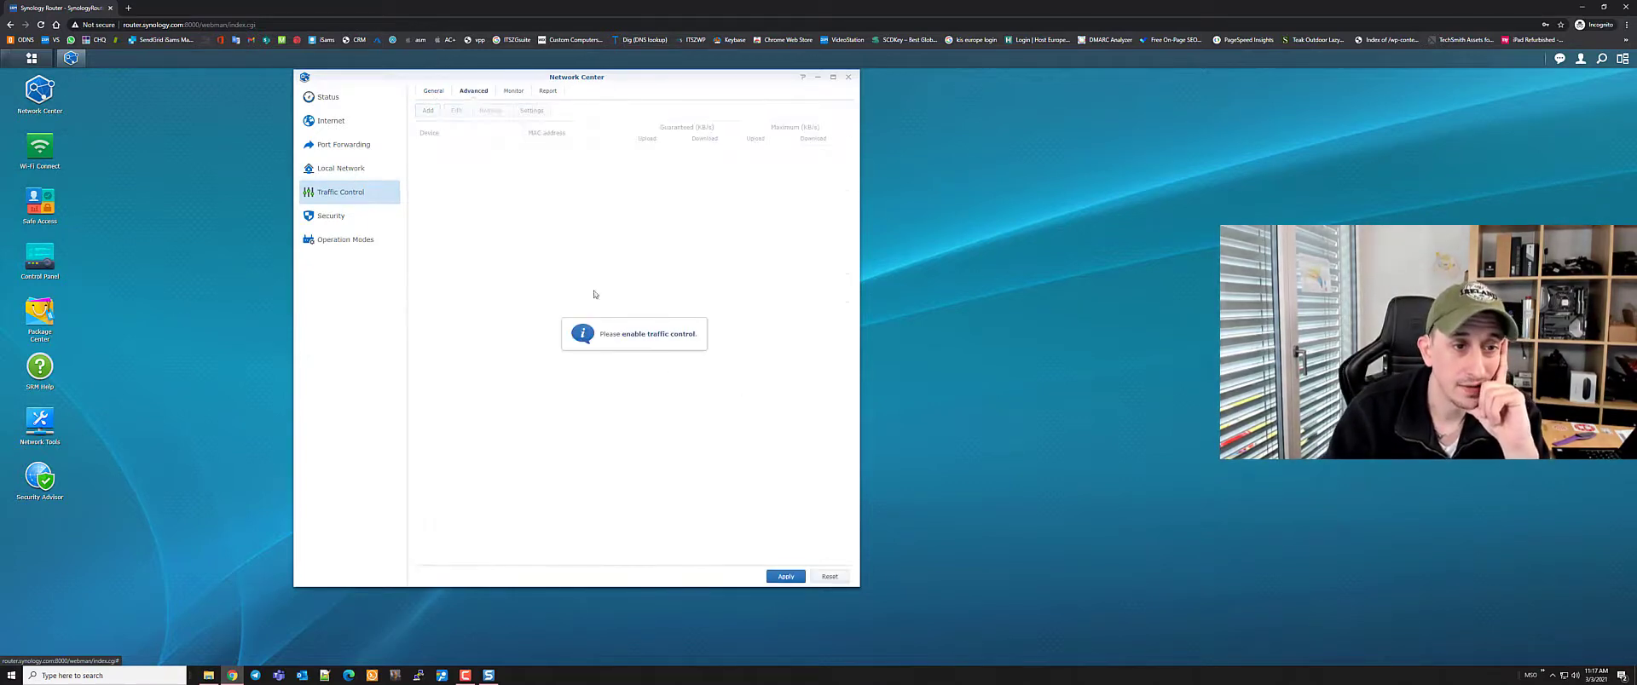
{"action": "left_click", "coordinate": [515, 93]}
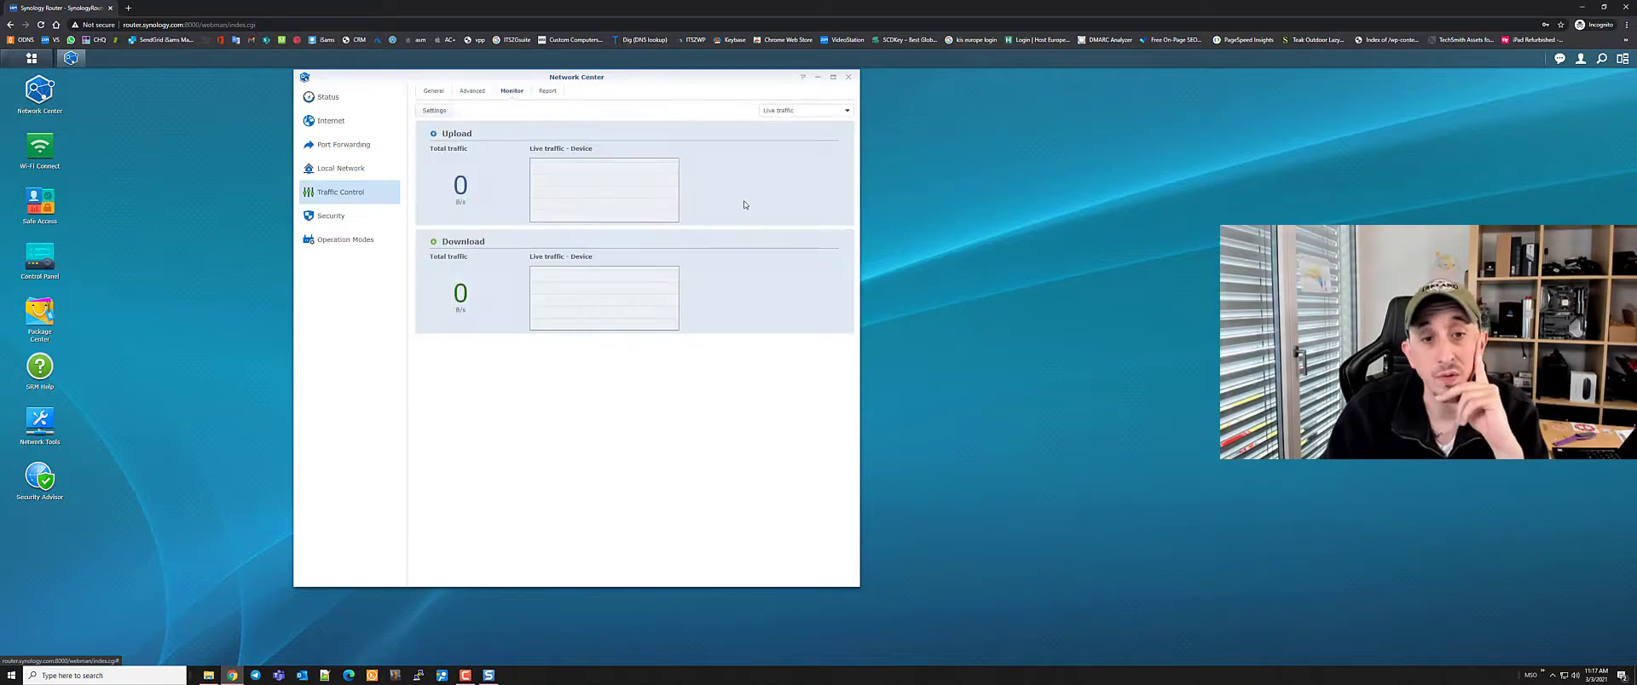
{"action": "left_click", "coordinate": [844, 110]}
{"action": "left_click", "coordinate": [793, 122]}
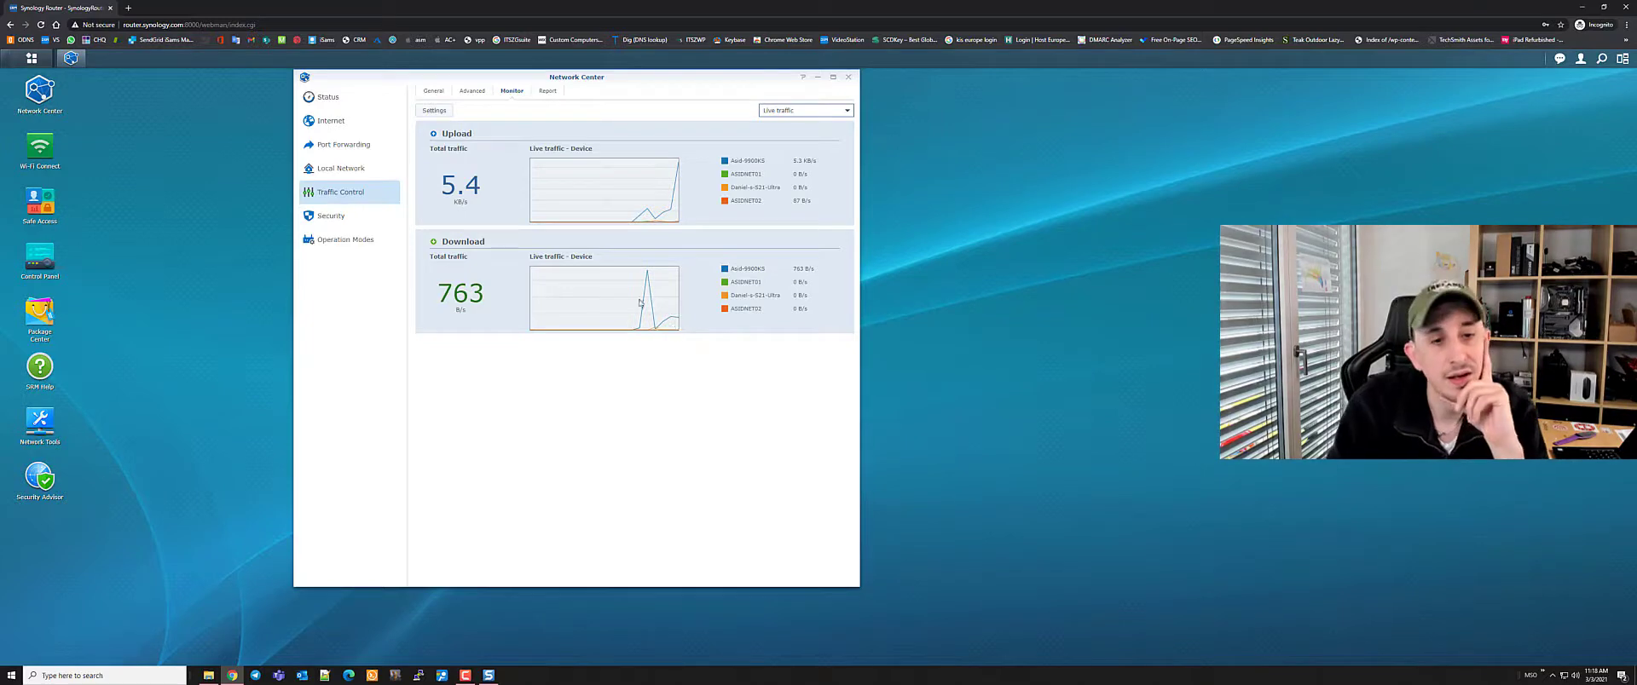
{"action": "left_click", "coordinate": [548, 91]}
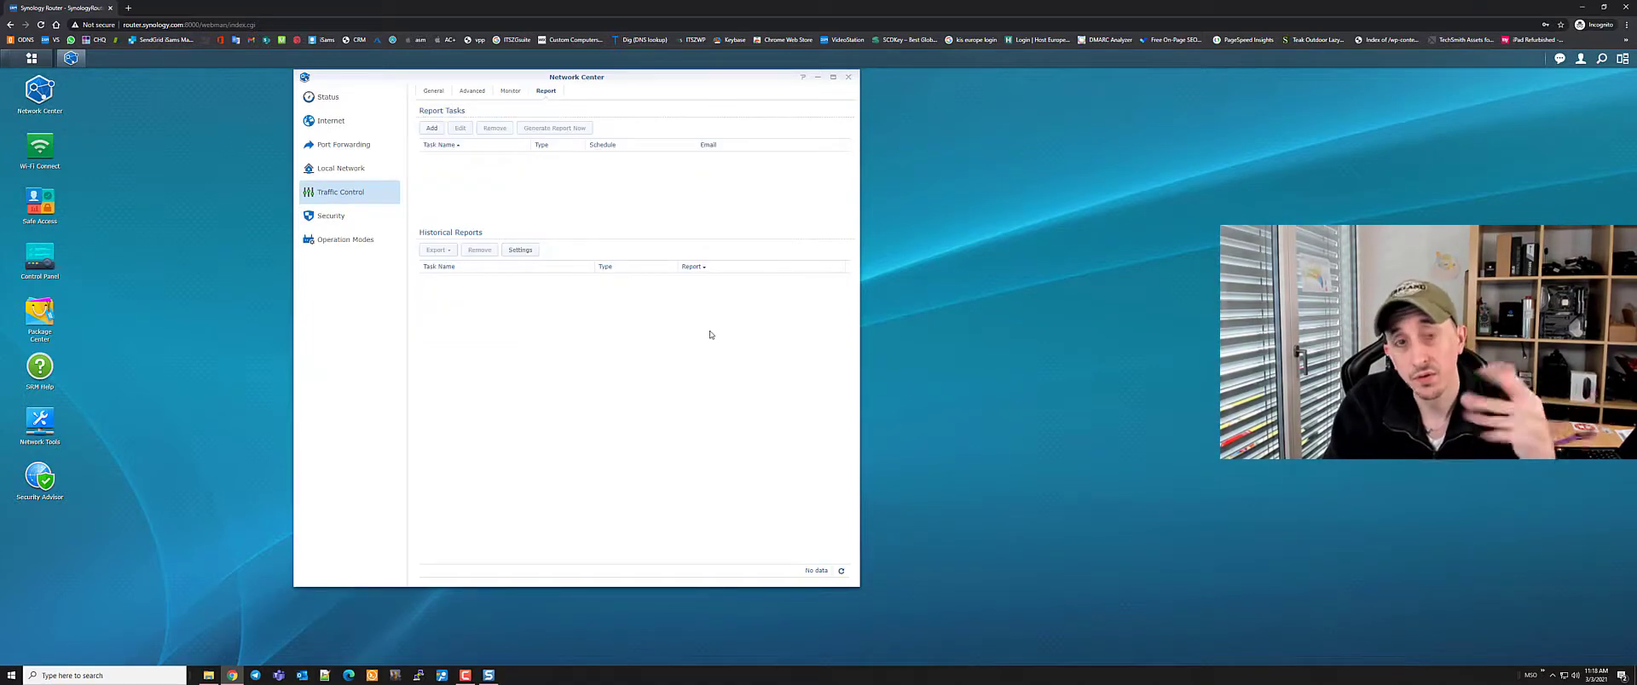
In Security settings, toggle iframe embedding blocking on and back off, then tick Enable DoS protection
{"action": "left_click", "coordinate": [328, 218]}
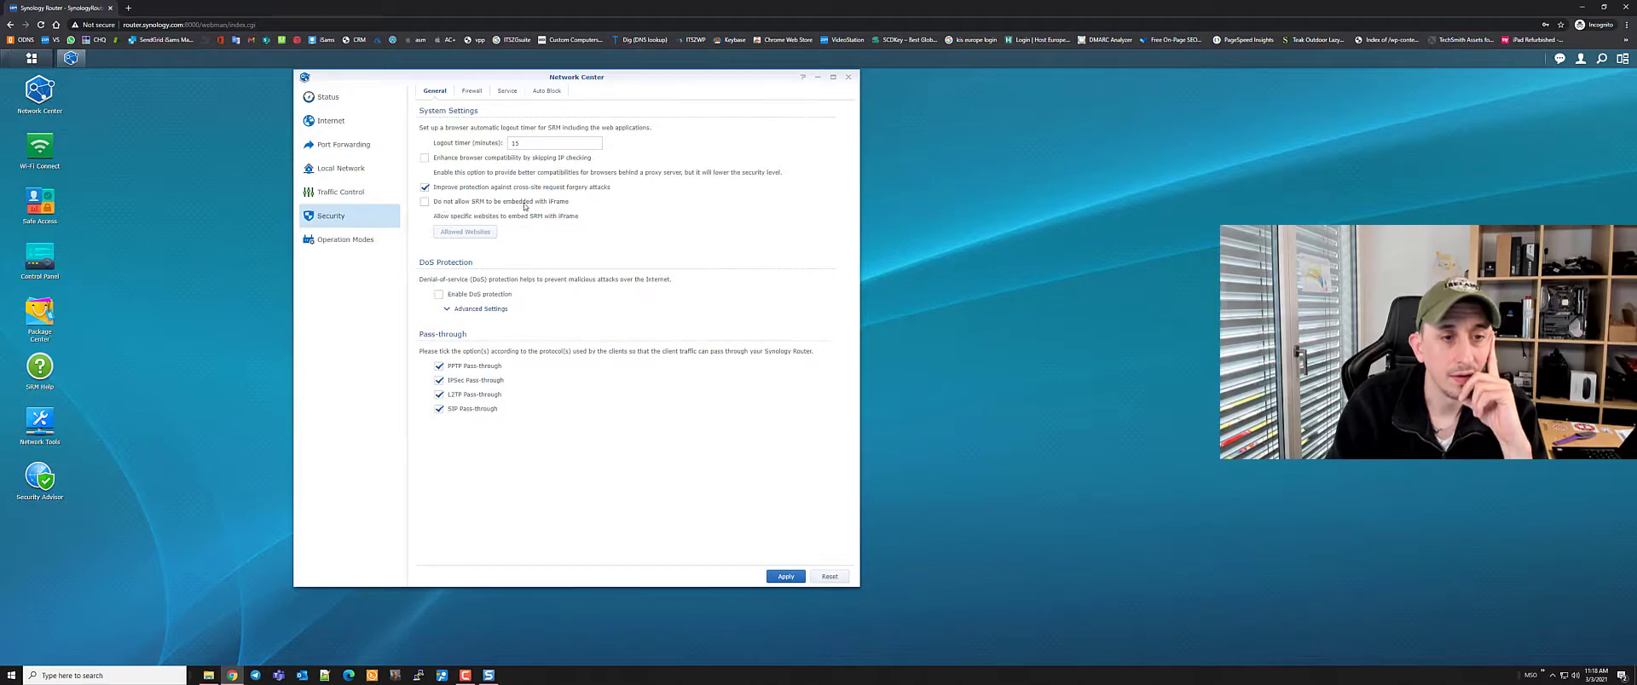
{"action": "left_click", "coordinate": [424, 202]}
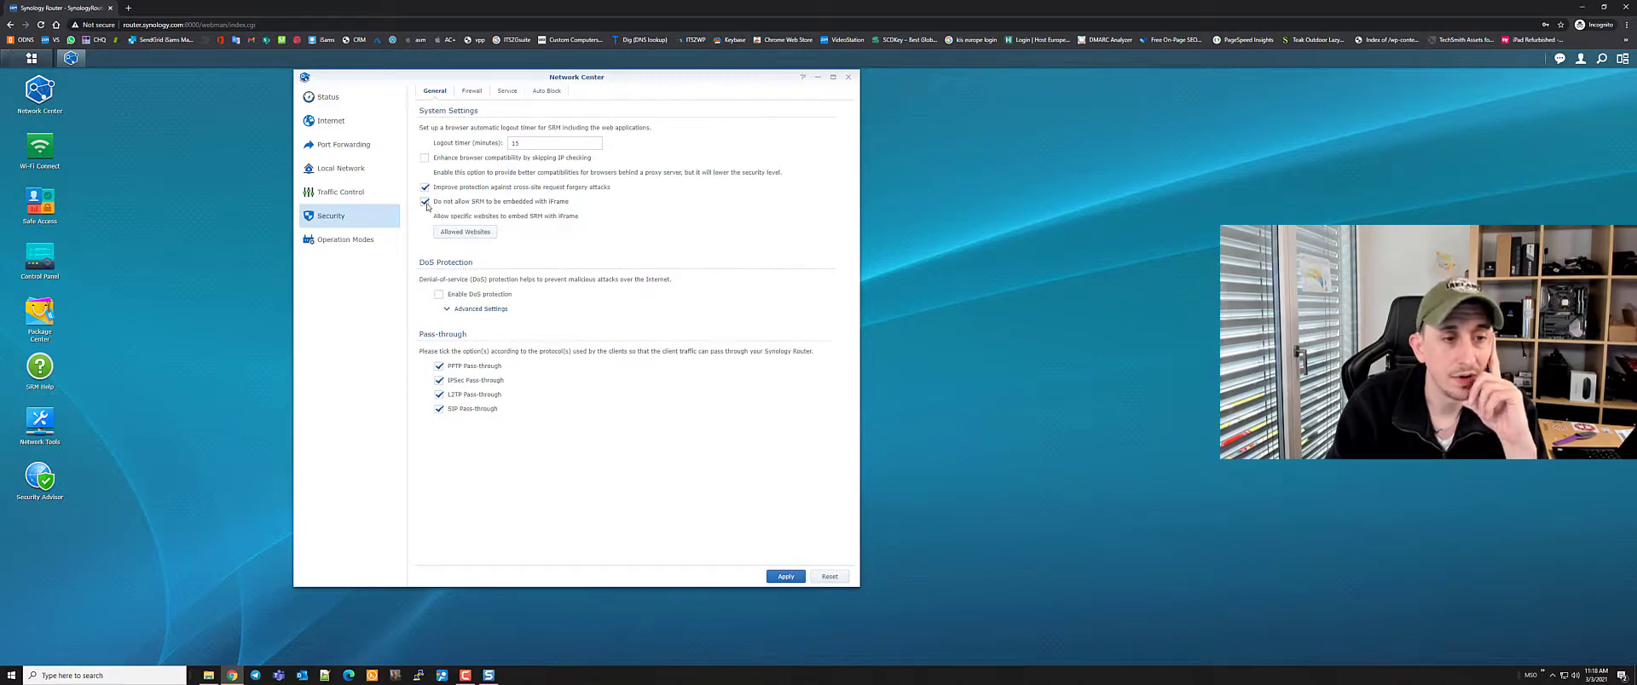
{"action": "left_click", "coordinate": [425, 203]}
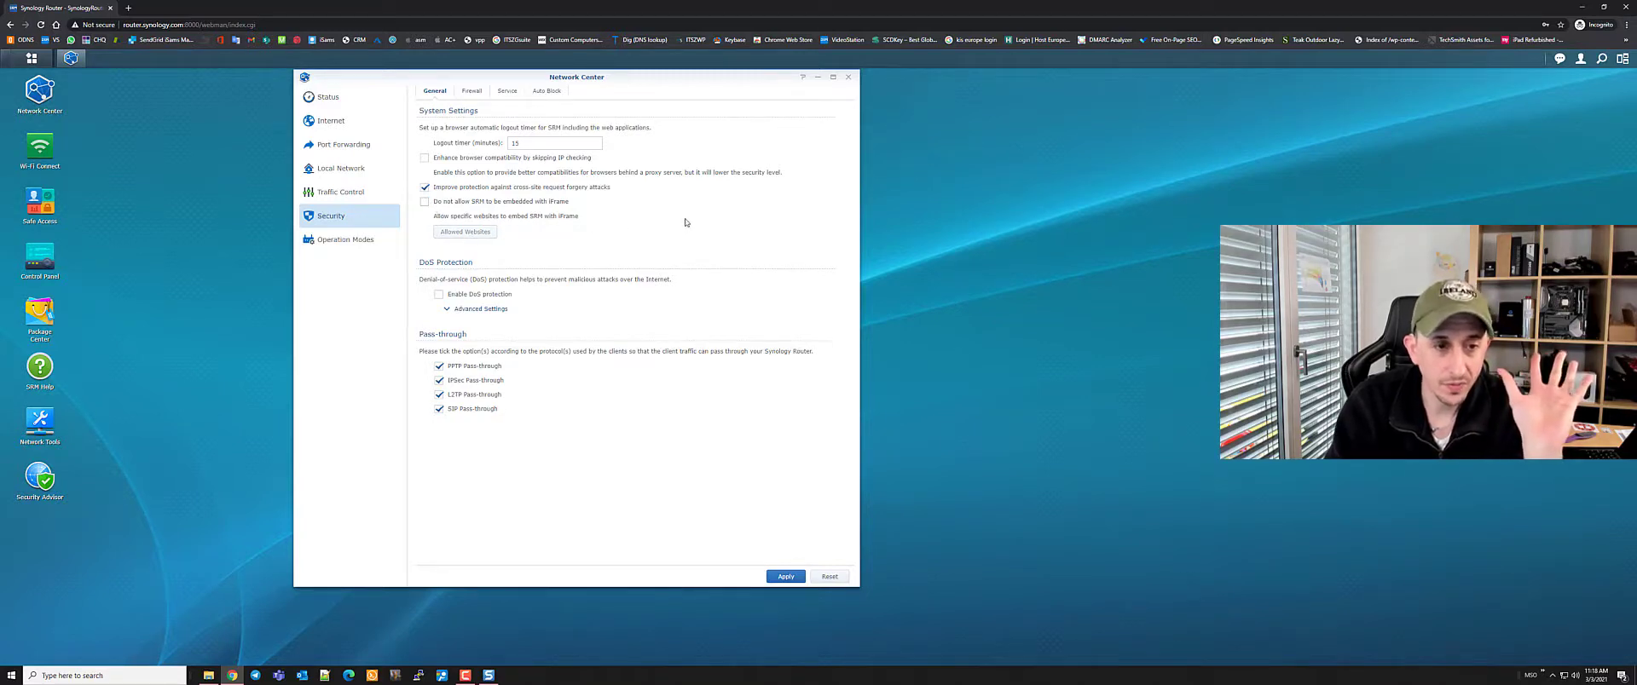
{"action": "left_click", "coordinate": [440, 295]}
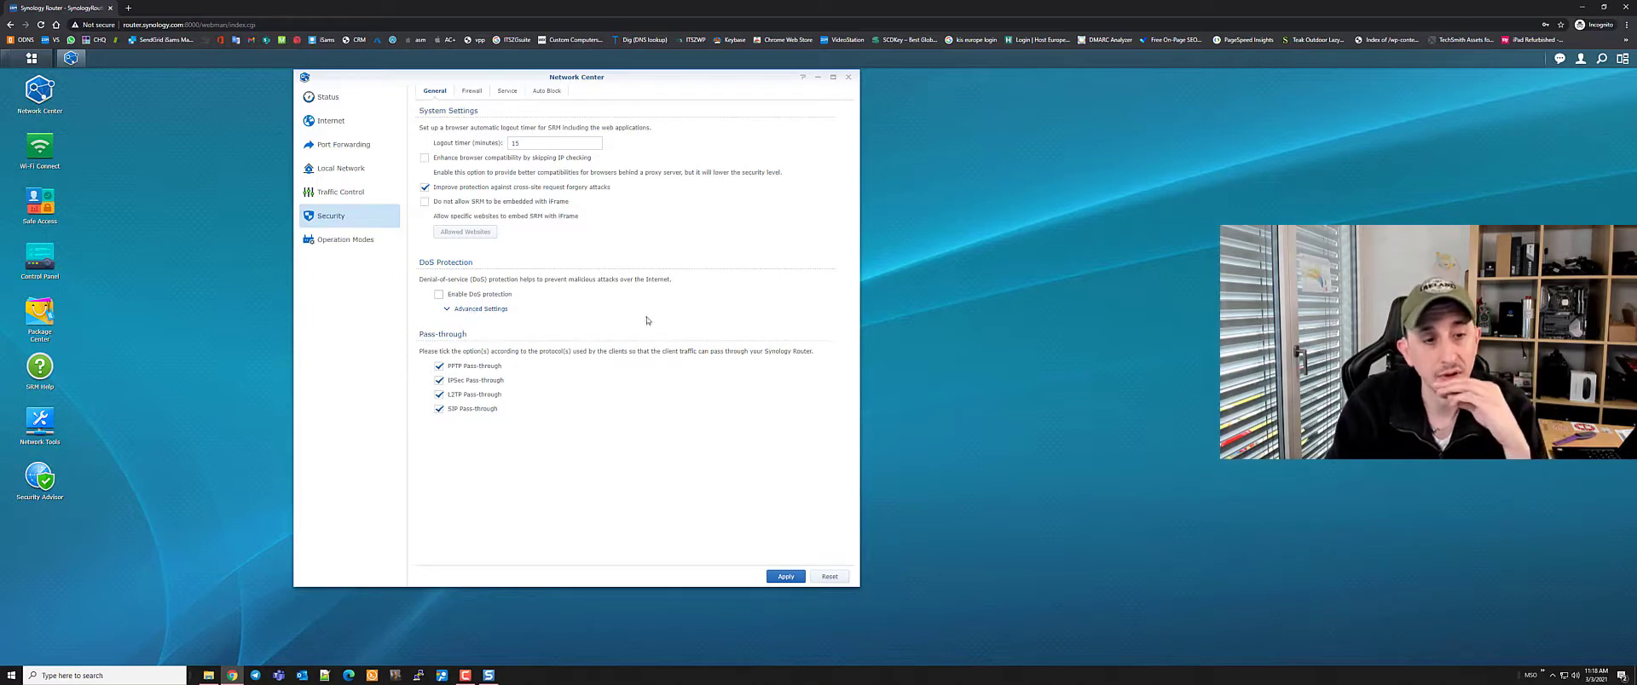
Create a firewall rule named ICMP that applies to the ICMP protocol
{"action": "left_click", "coordinate": [472, 91]}
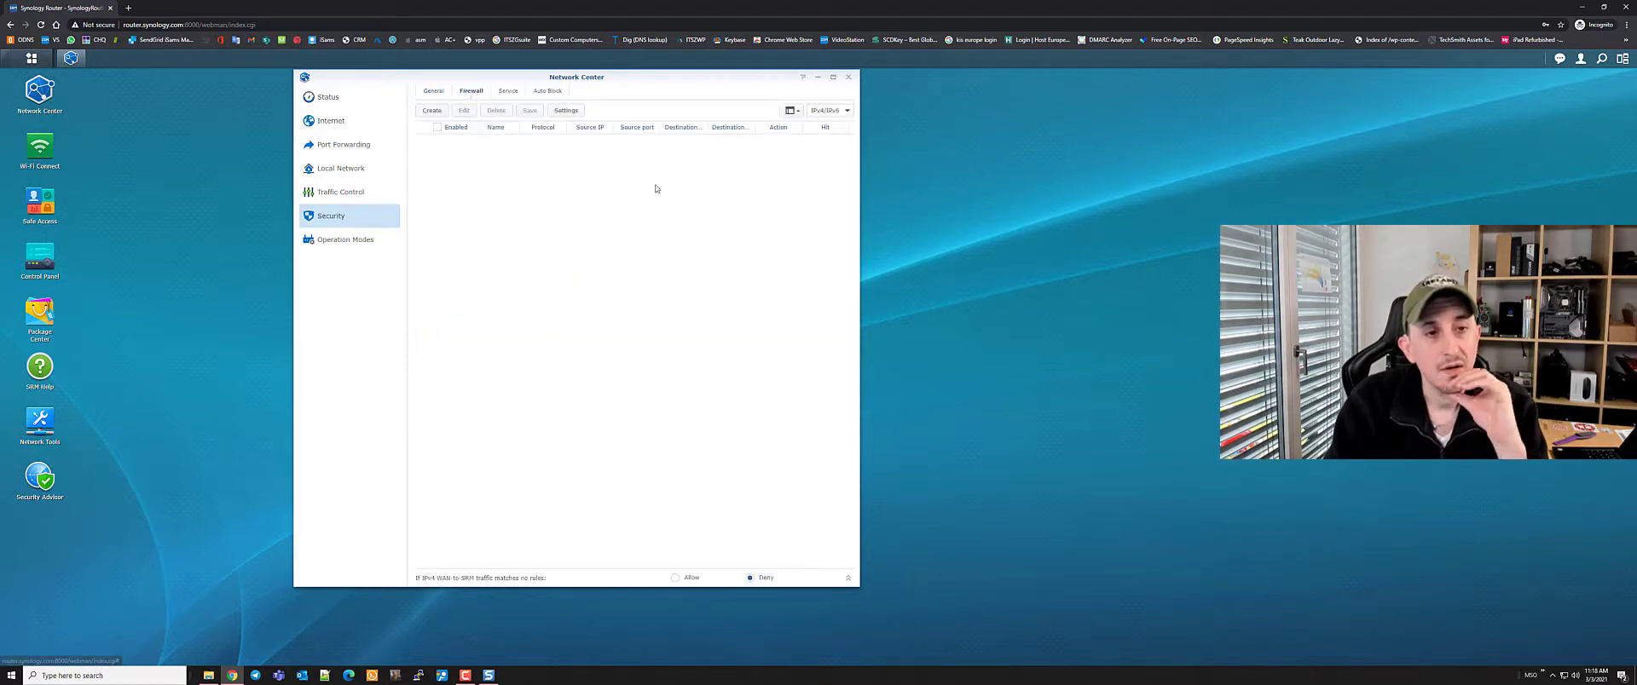
{"action": "left_click", "coordinate": [436, 112]}
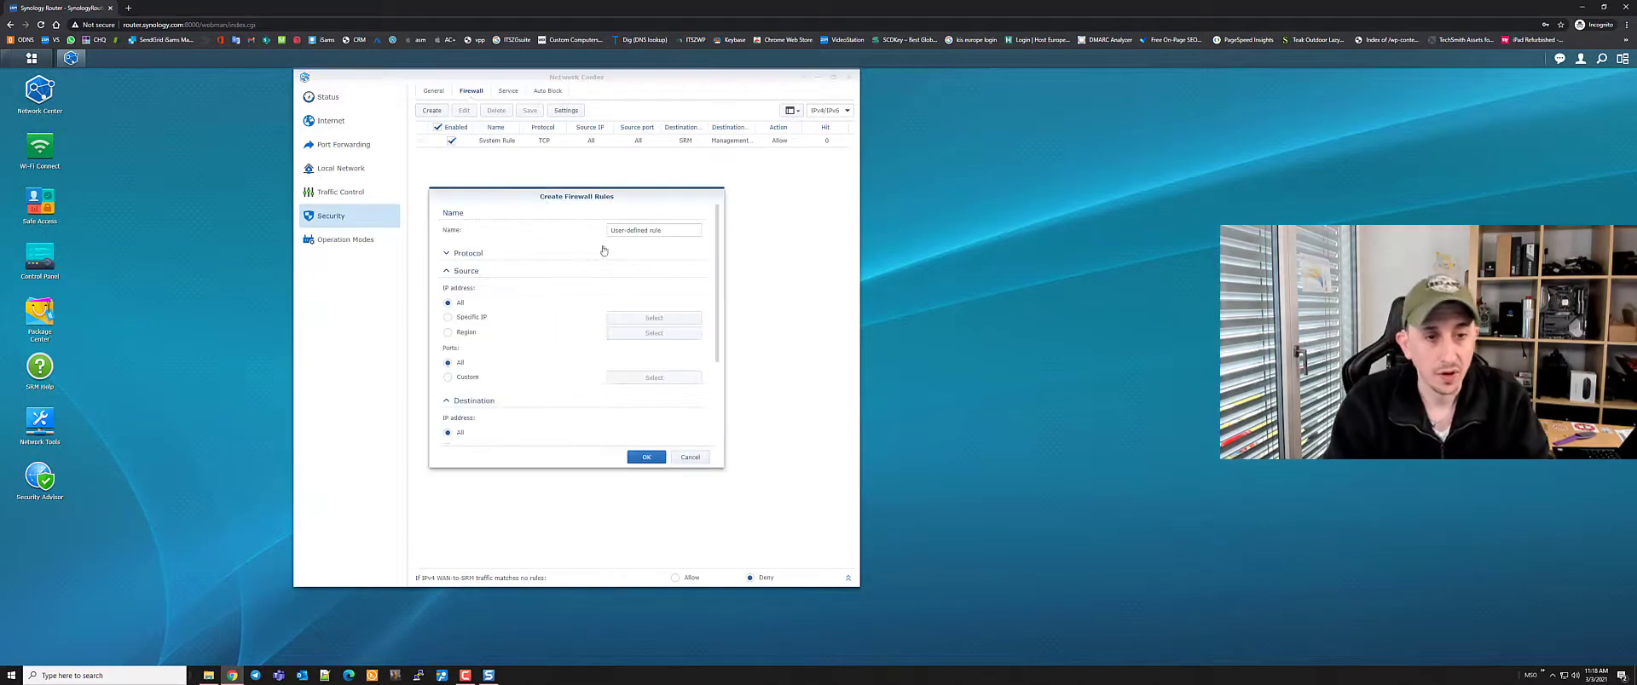
{"action": "left_click", "coordinate": [671, 231]}
{"action": "type", "text": "I"}
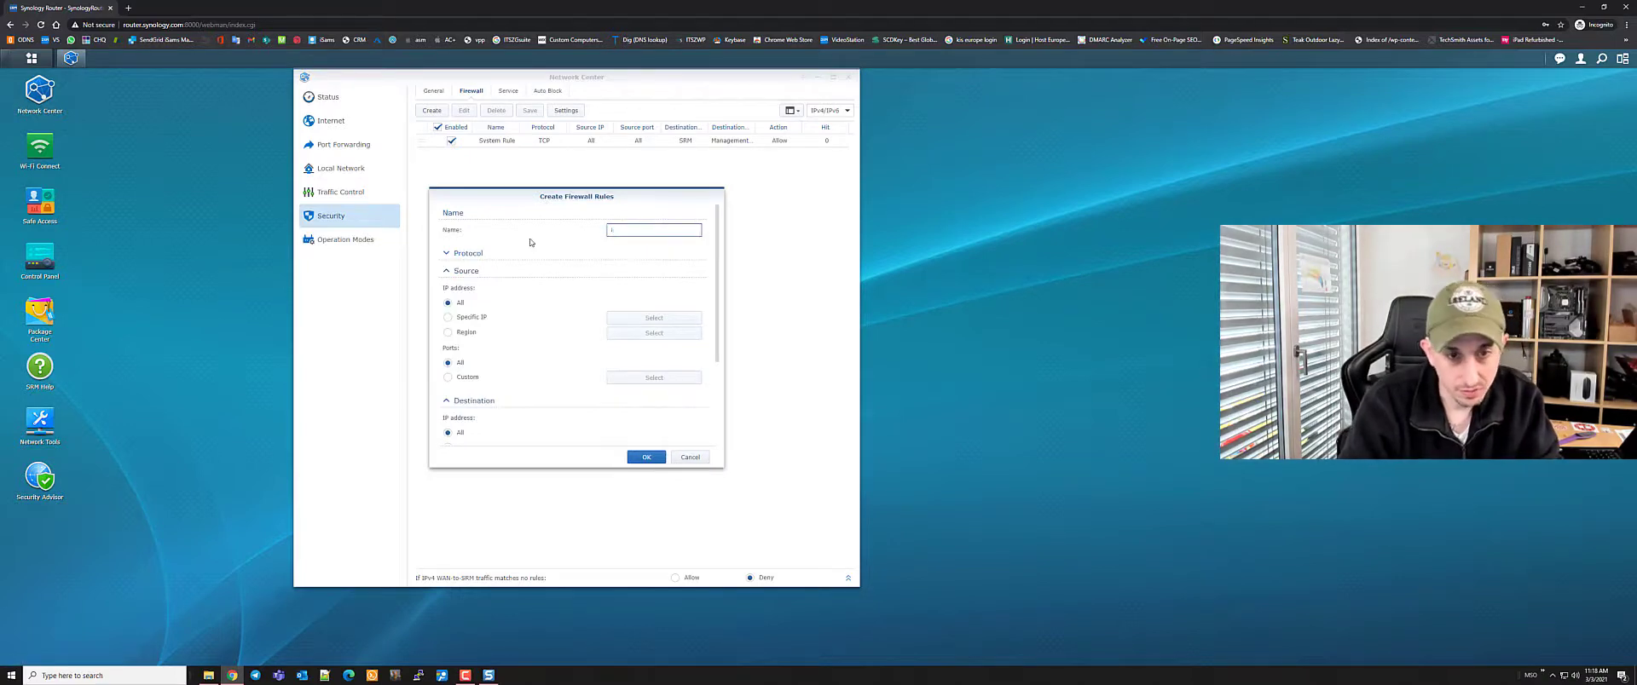
{"action": "type", "text": "mCMP"}
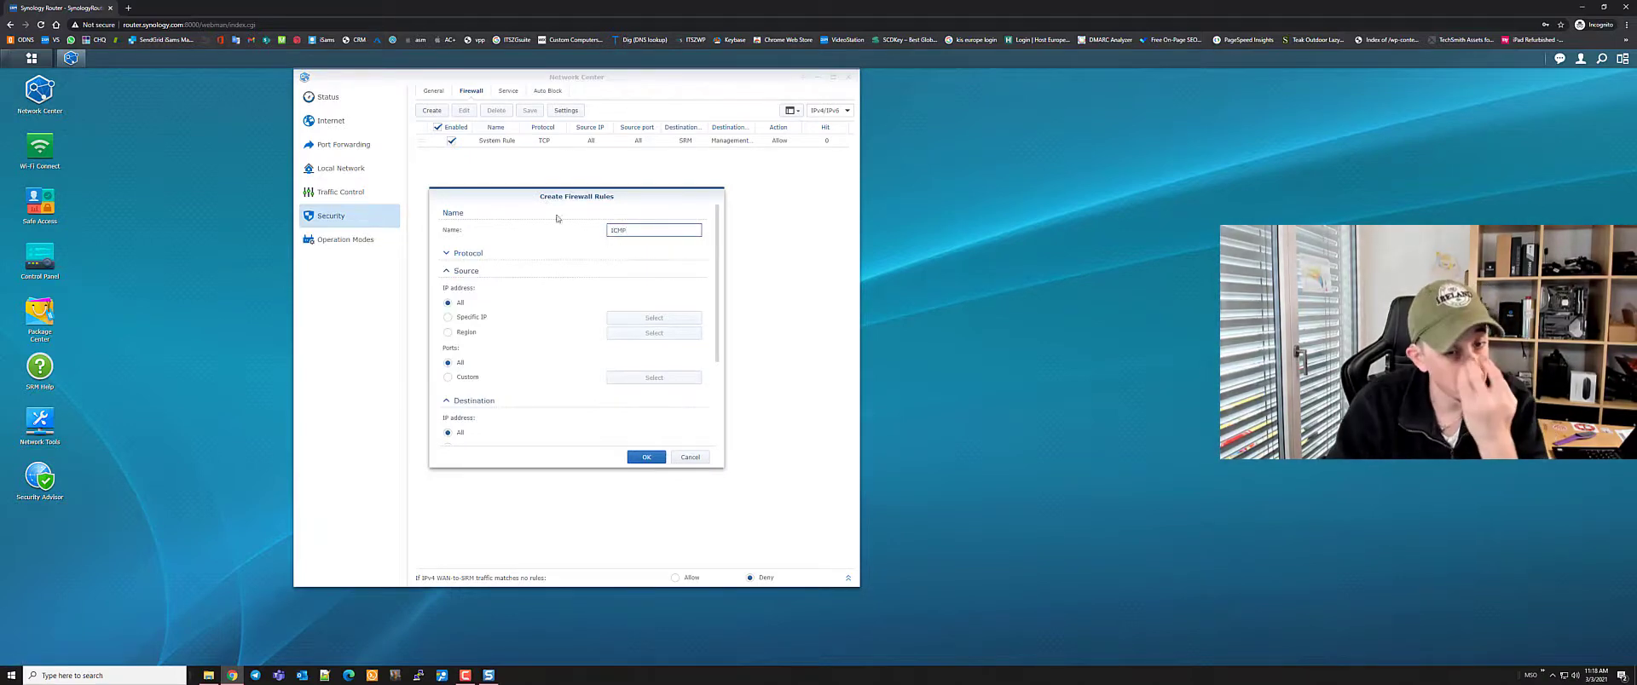
{"action": "left_click", "coordinate": [554, 216]}
{"action": "left_click", "coordinate": [468, 253]}
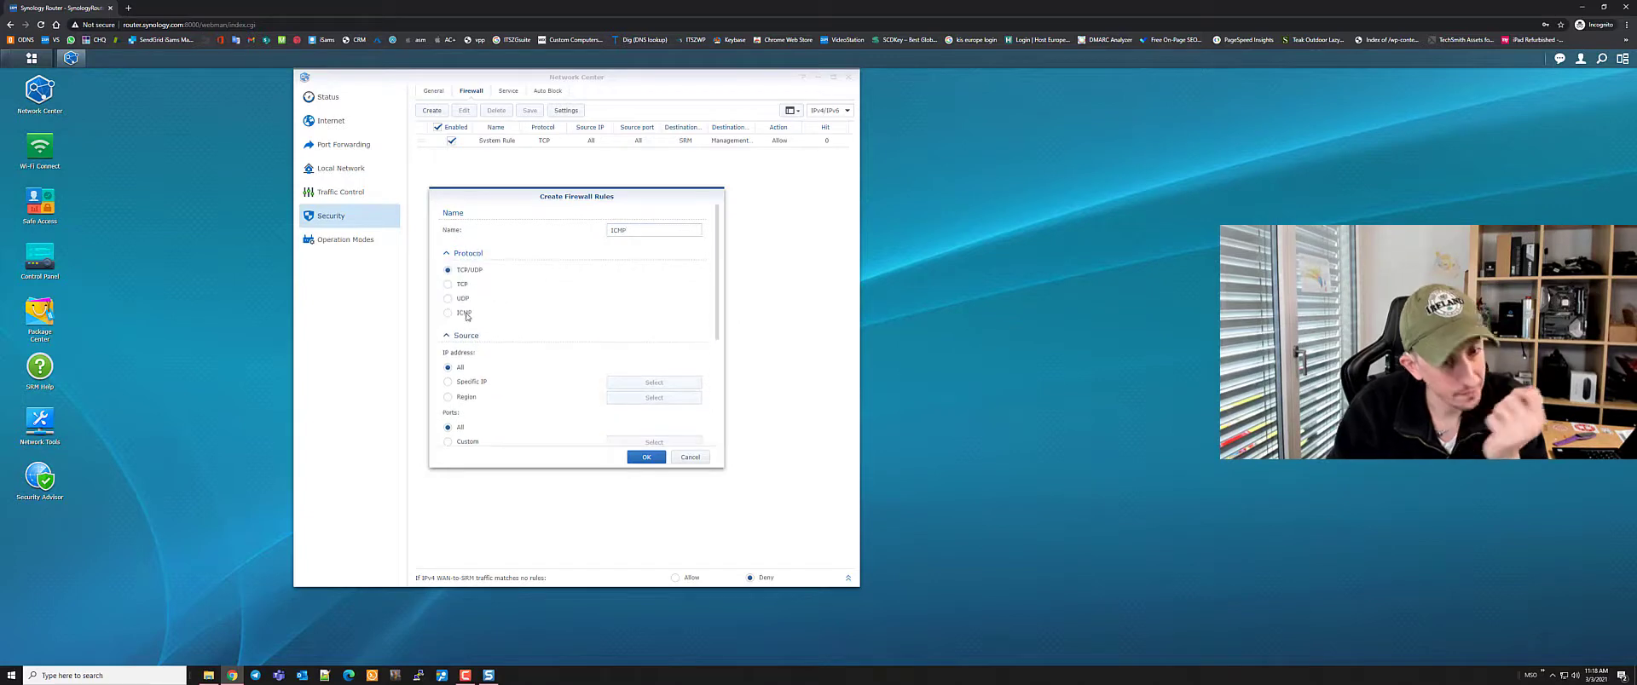
{"action": "left_click", "coordinate": [464, 312]}
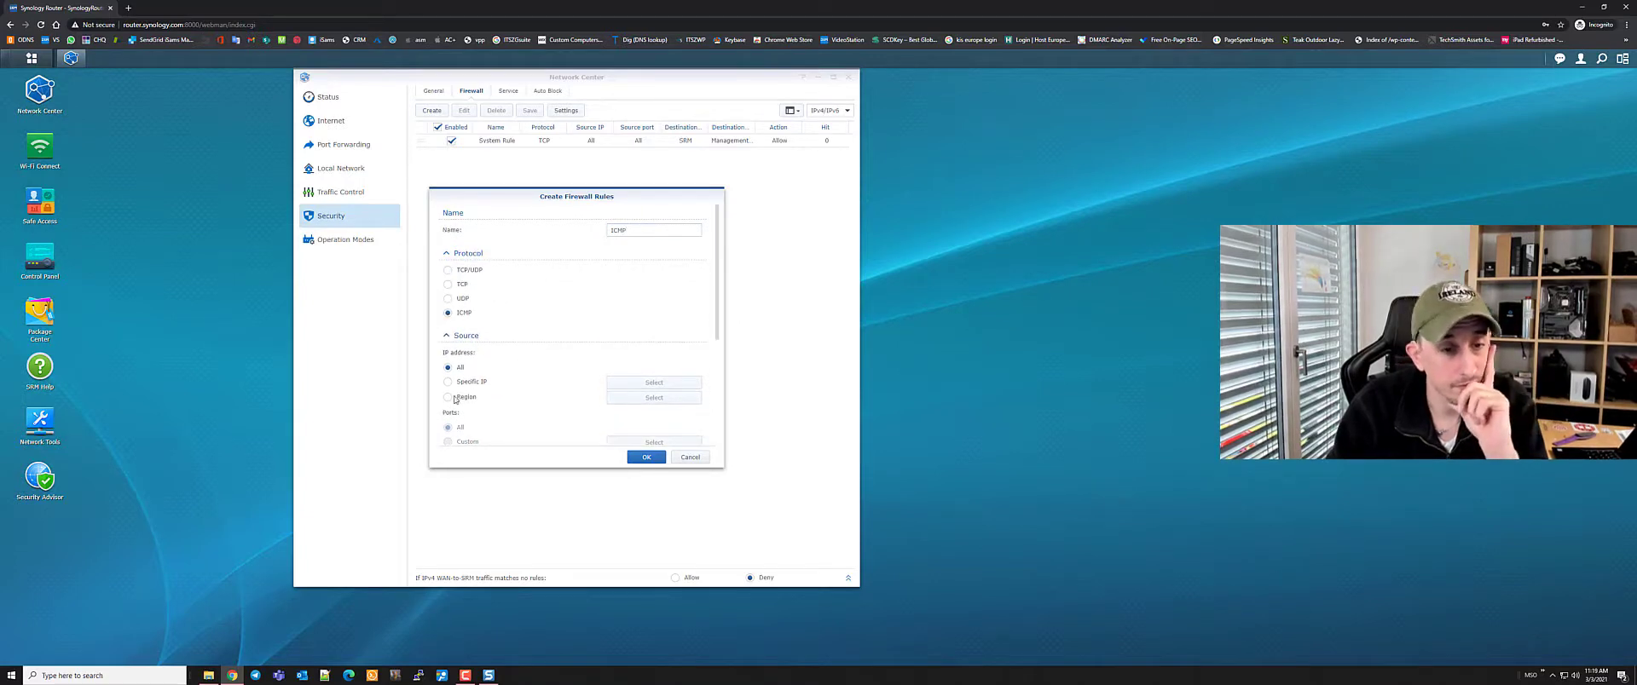
{"action": "scroll", "coordinate": [473, 337], "scroll_direction": "down", "scroll_amount": 1}
{"action": "scroll", "coordinate": [512, 374], "scroll_direction": "down", "scroll_amount": 1}
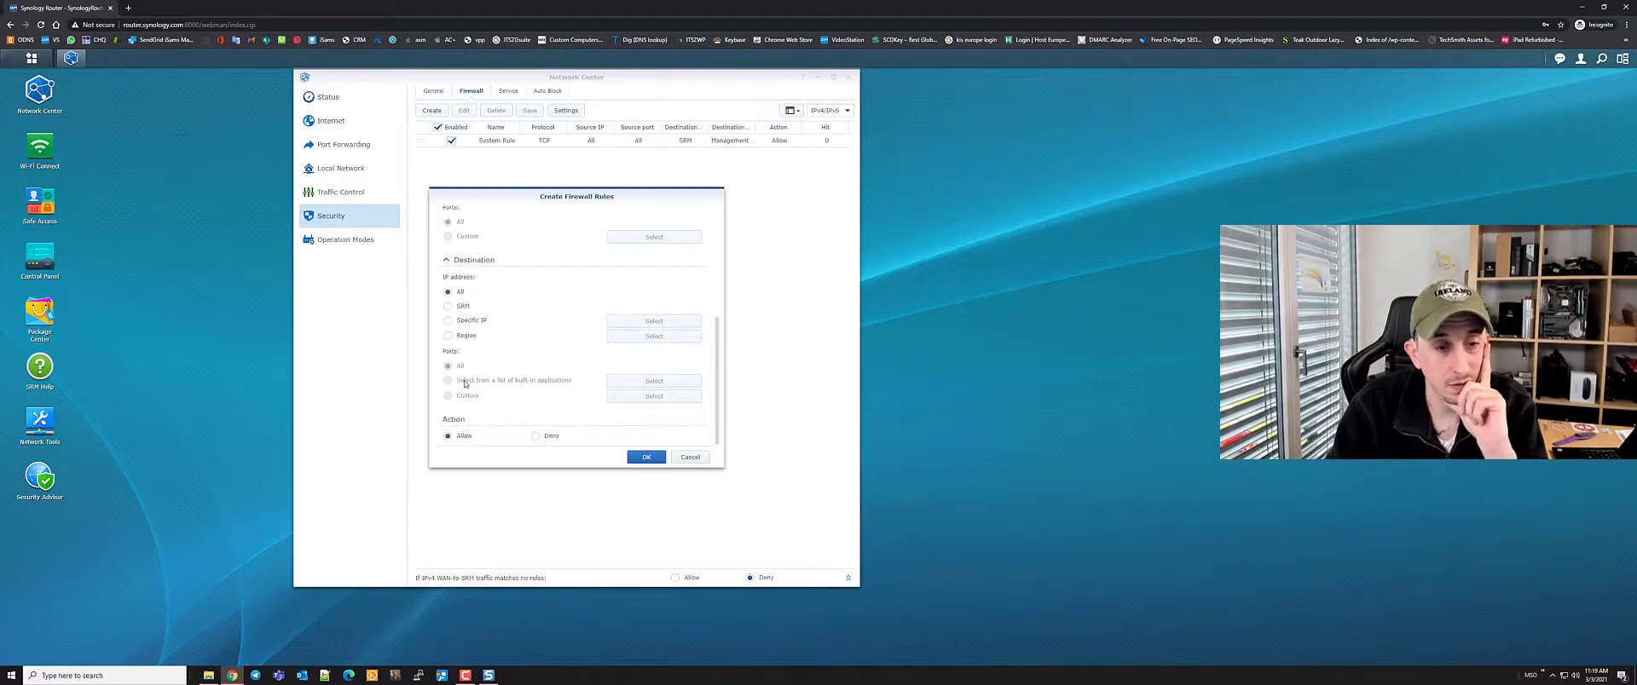
{"action": "left_click", "coordinate": [646, 458]}
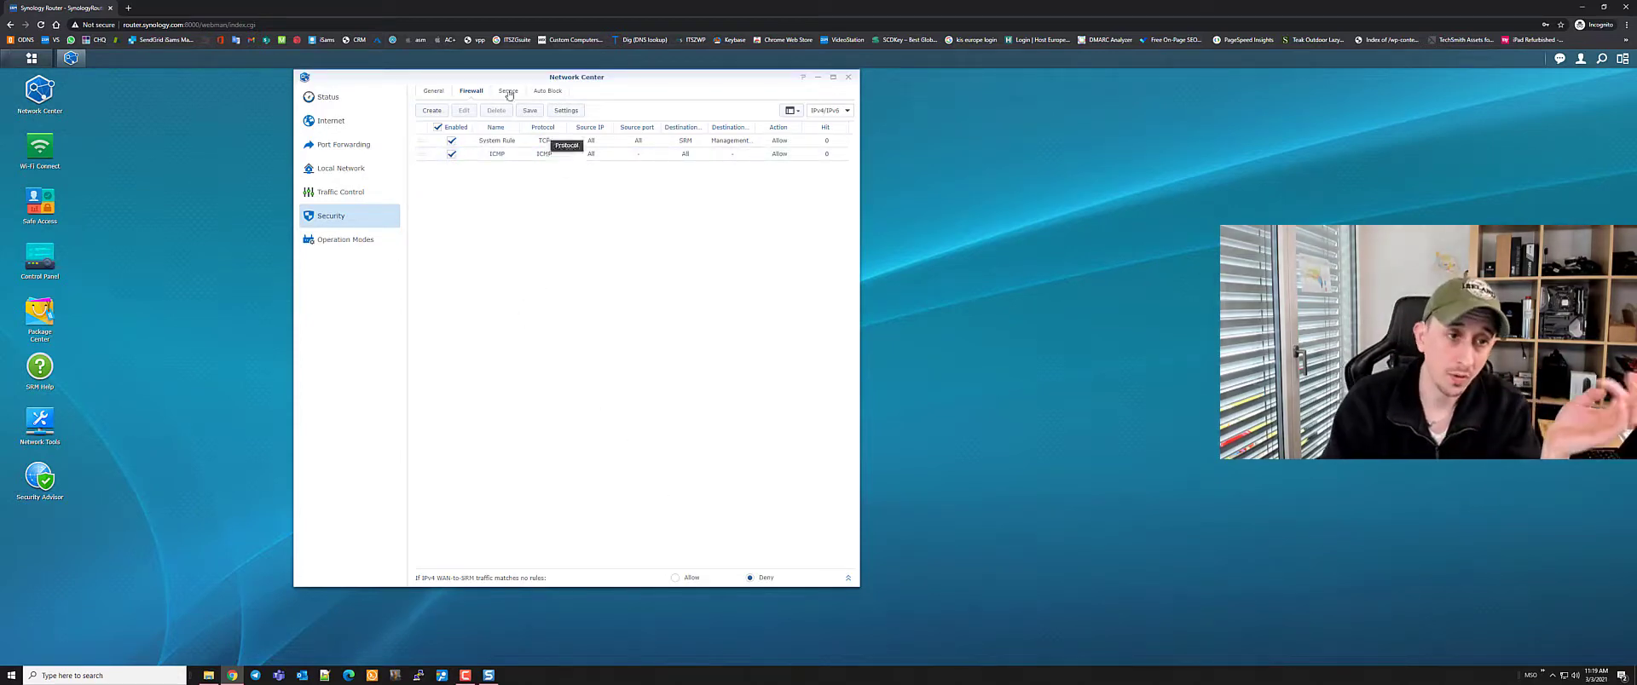
Add a firewall rule denying traffic from the Russian Federation source region, then reopen it
{"action": "left_click", "coordinate": [440, 111]}
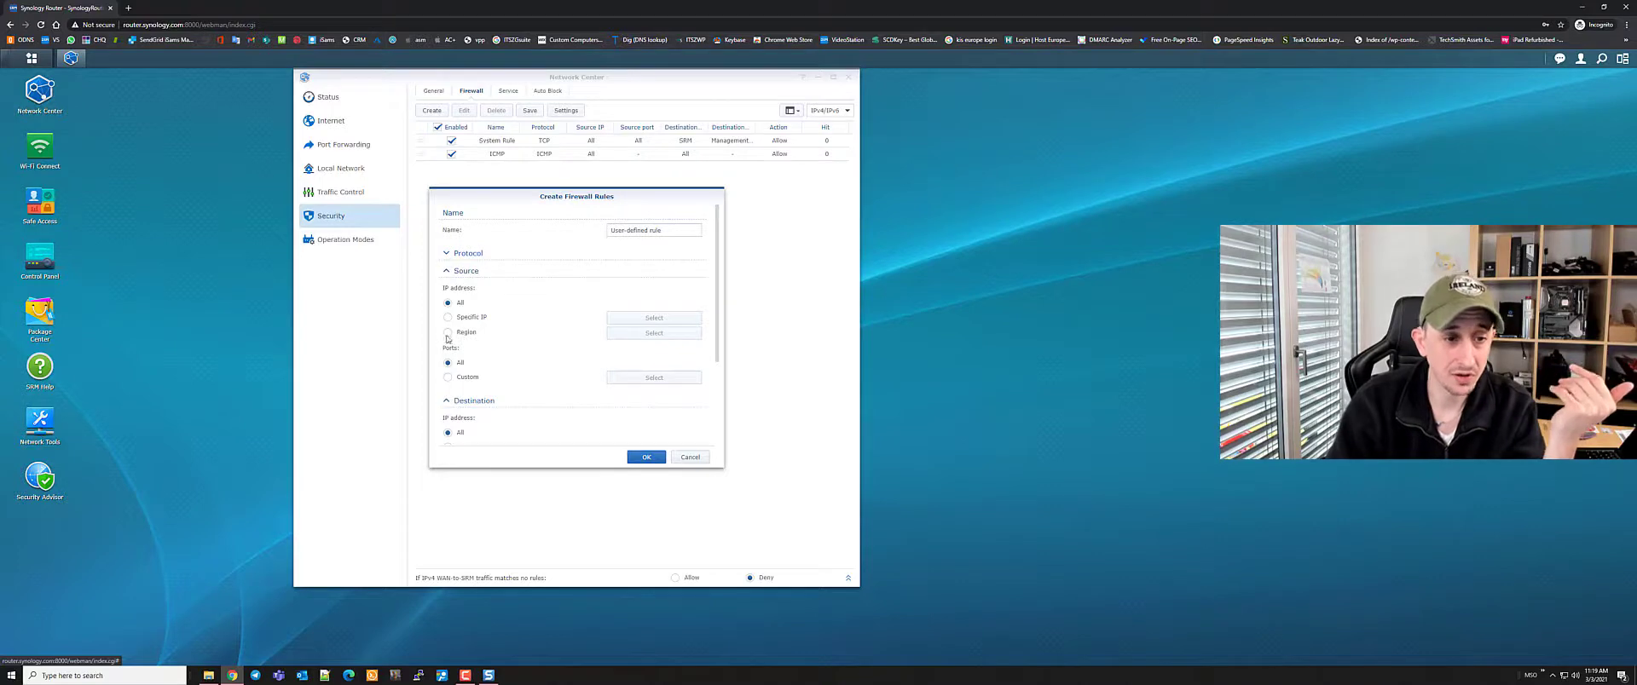
{"action": "left_click", "coordinate": [654, 333]}
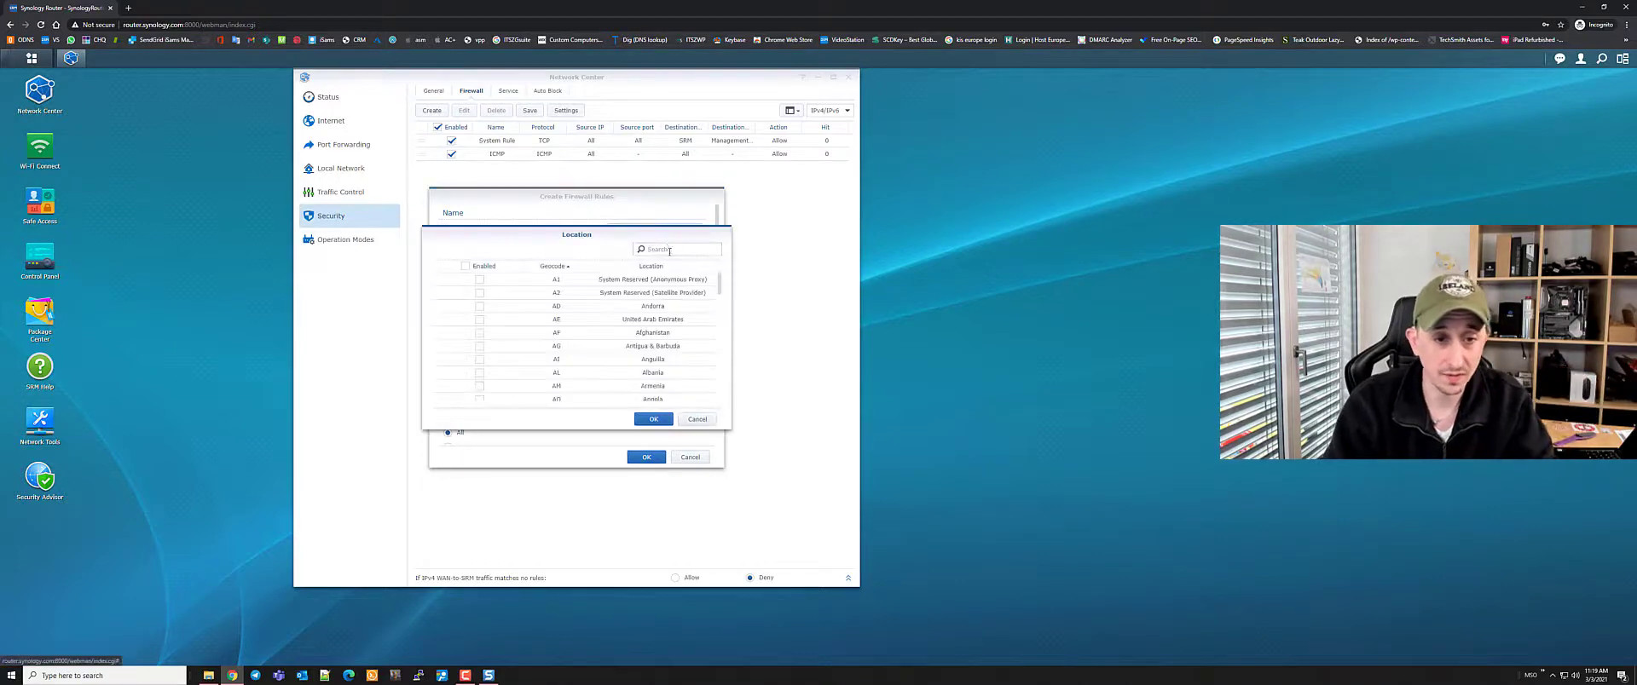
{"action": "left_click", "coordinate": [668, 248]}
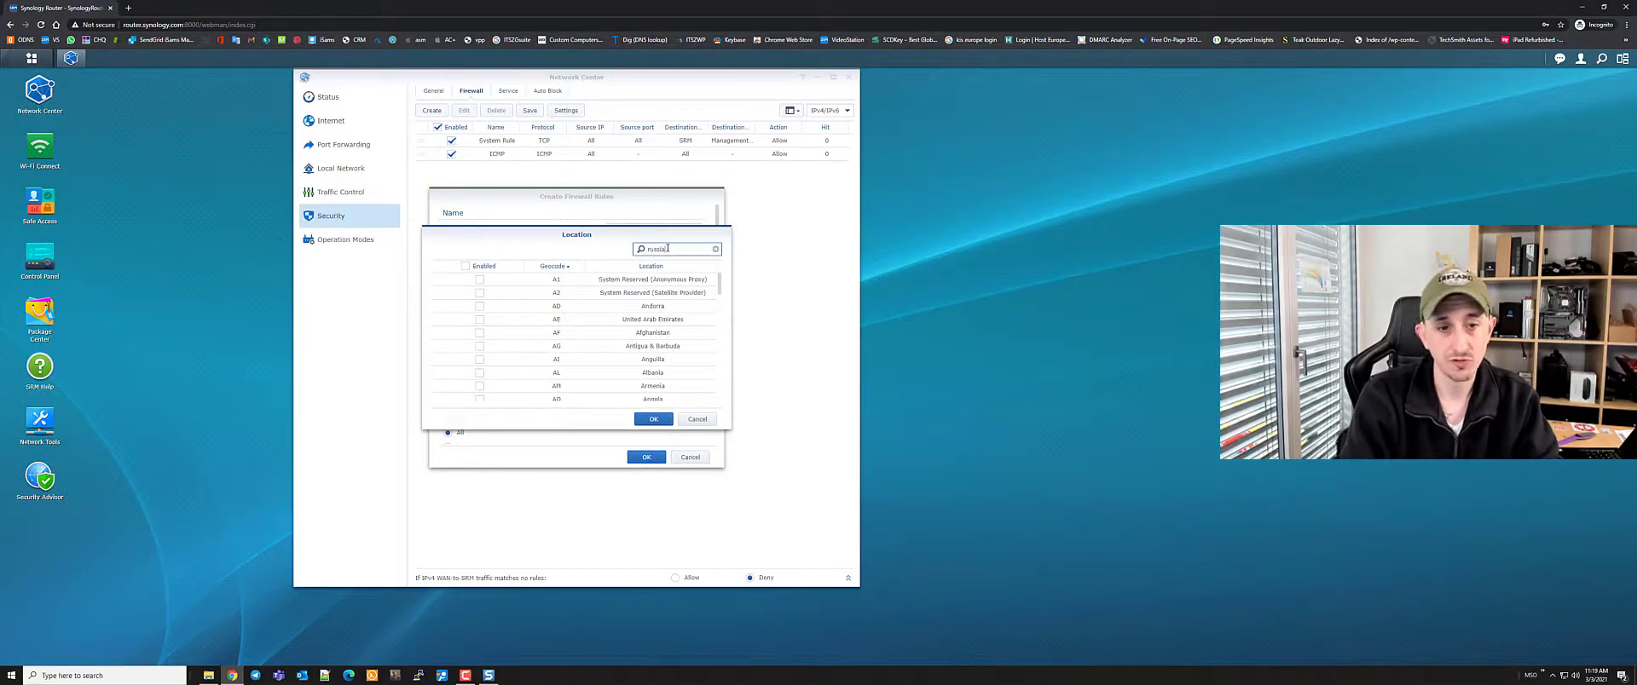
{"action": "left_click", "coordinate": [474, 280]}
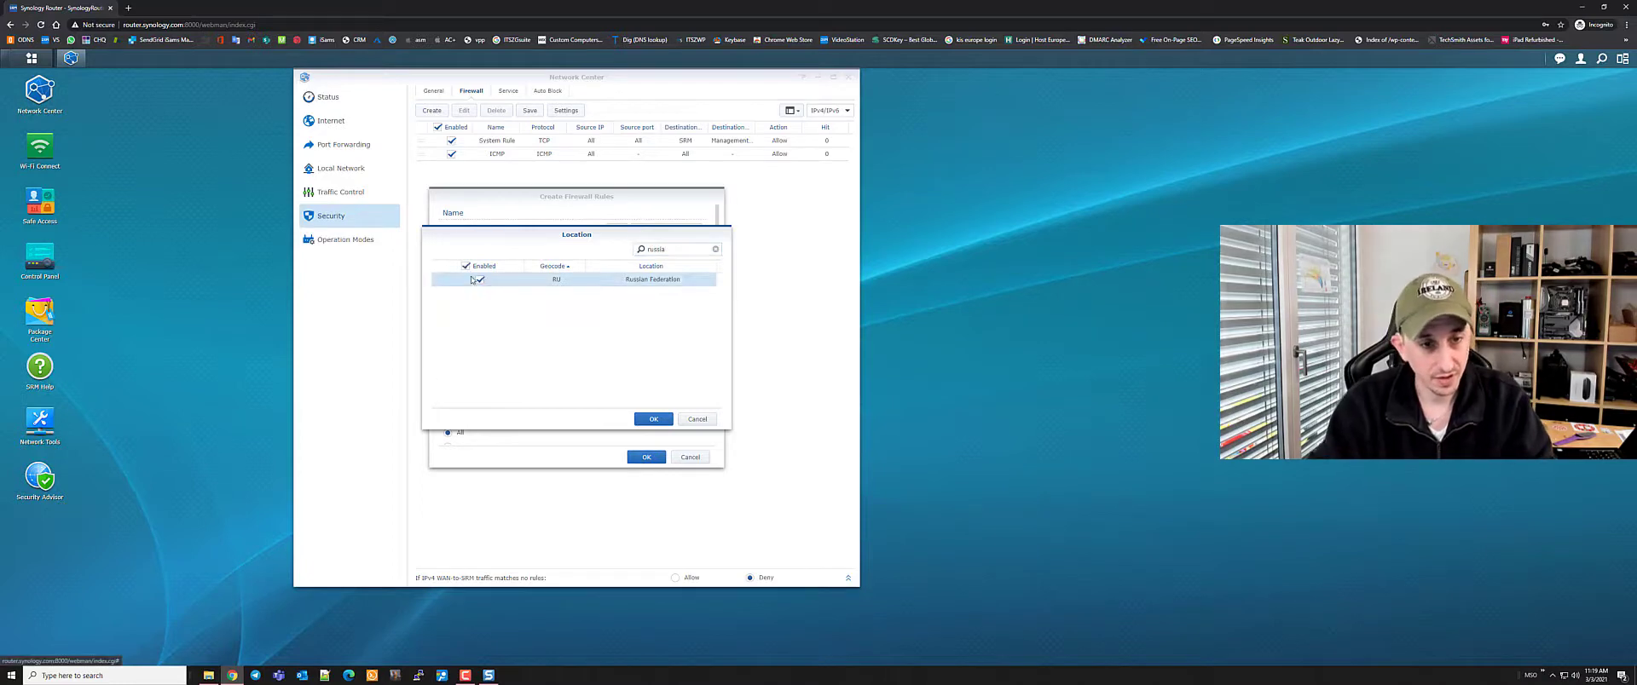
{"action": "left_click", "coordinate": [656, 419]}
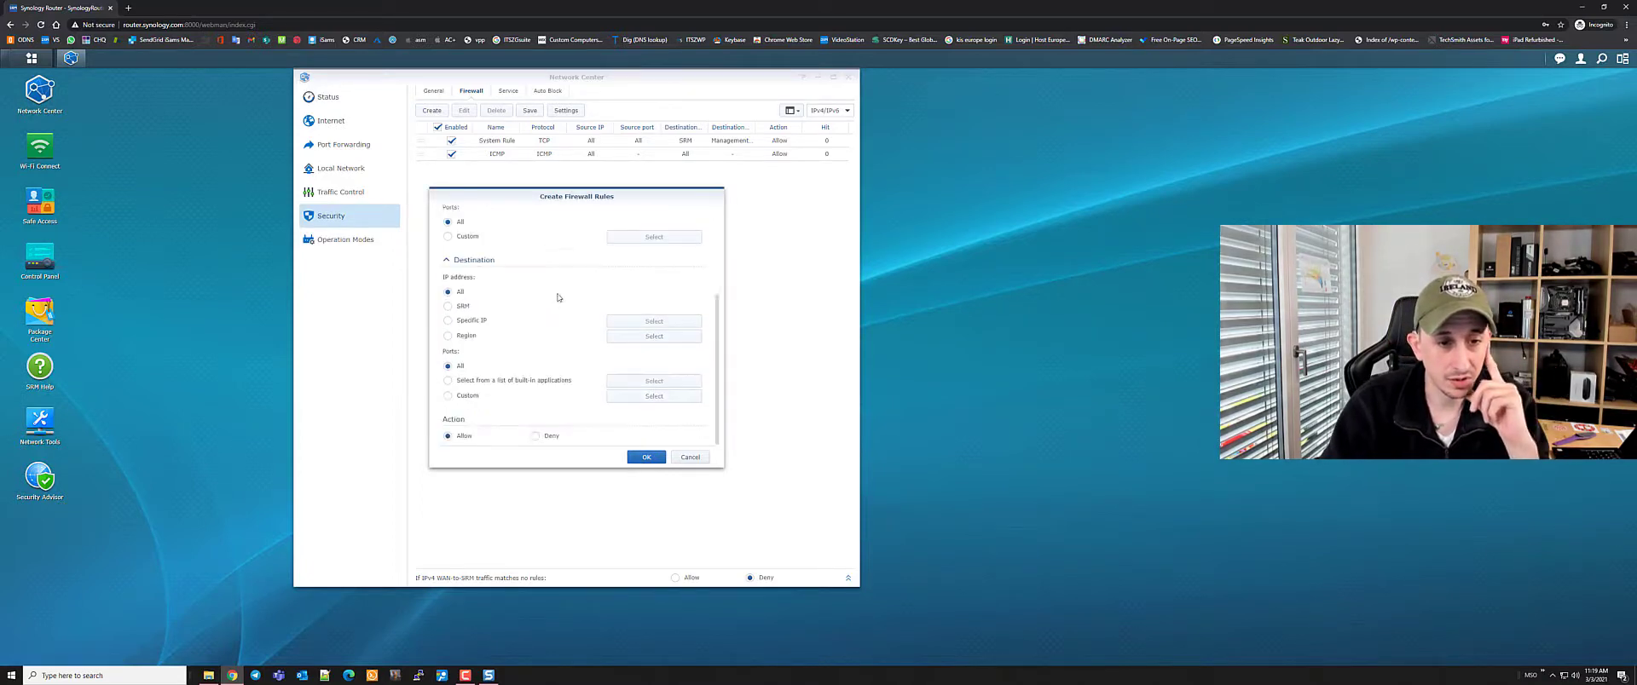
{"action": "left_click", "coordinate": [535, 436]}
{"action": "left_click", "coordinate": [645, 457]}
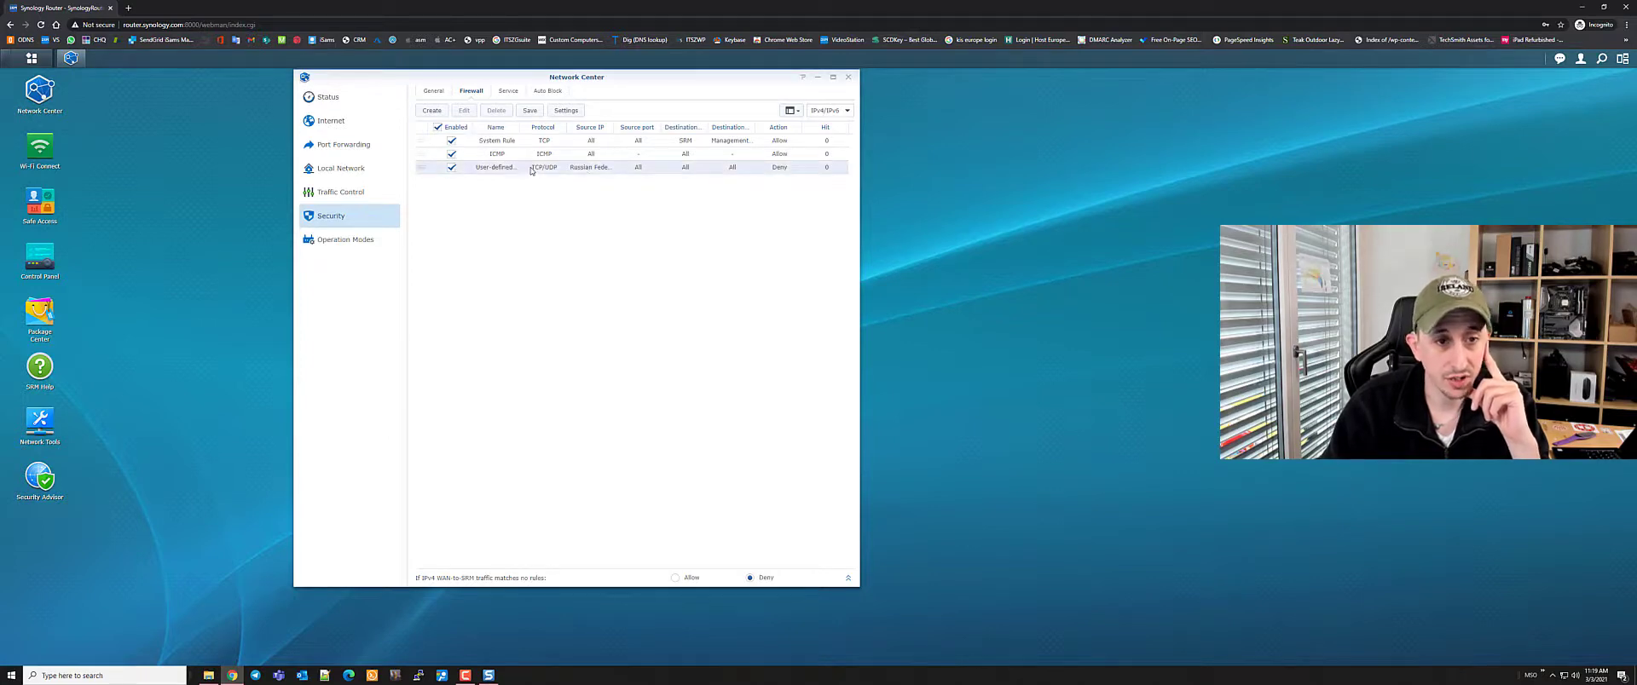
{"action": "left_click", "coordinate": [530, 167]}
Rename the Russian Federation rule to 'No Russians Allowed', then disable and delete it
{"action": "left_click", "coordinate": [464, 110]}
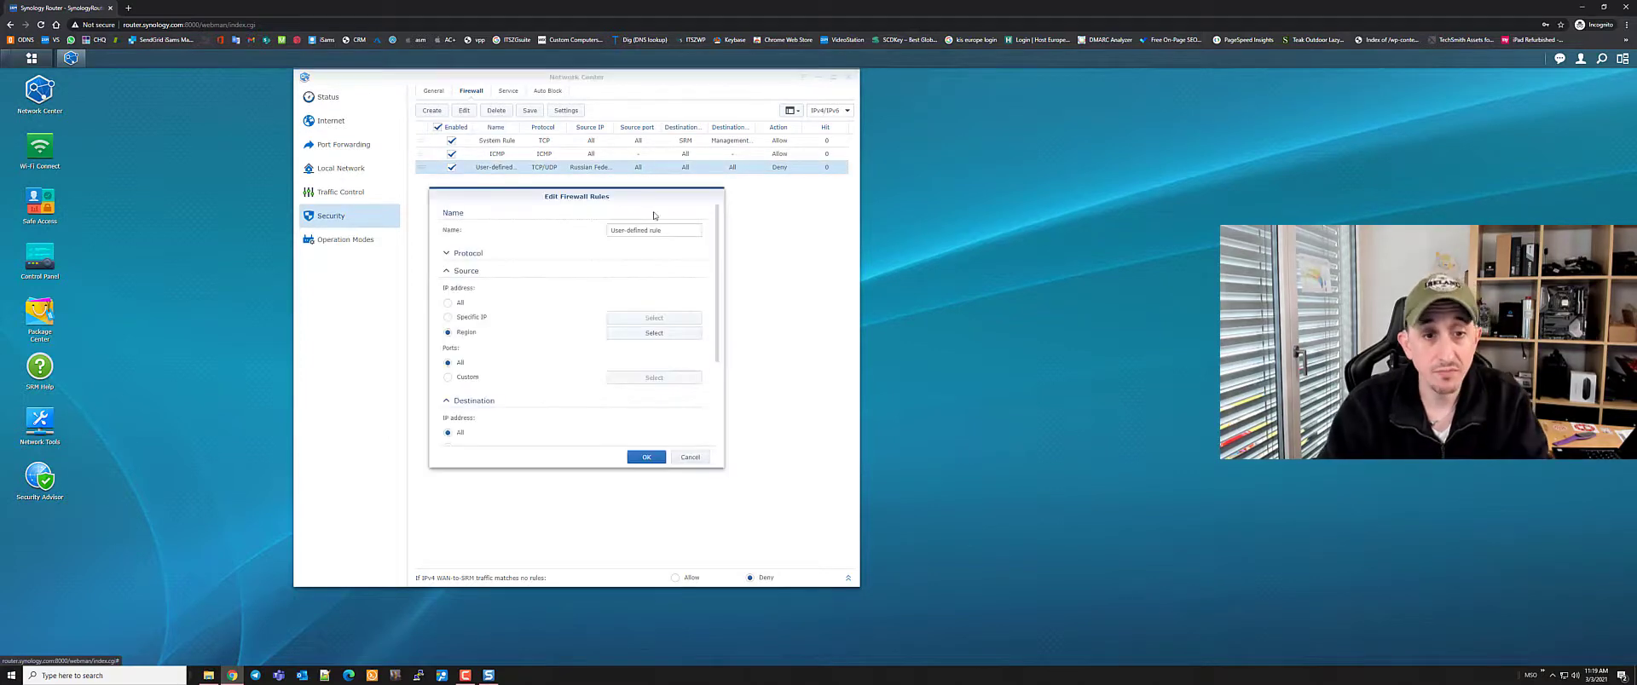
{"action": "triple_click", "coordinate": [607, 229]}
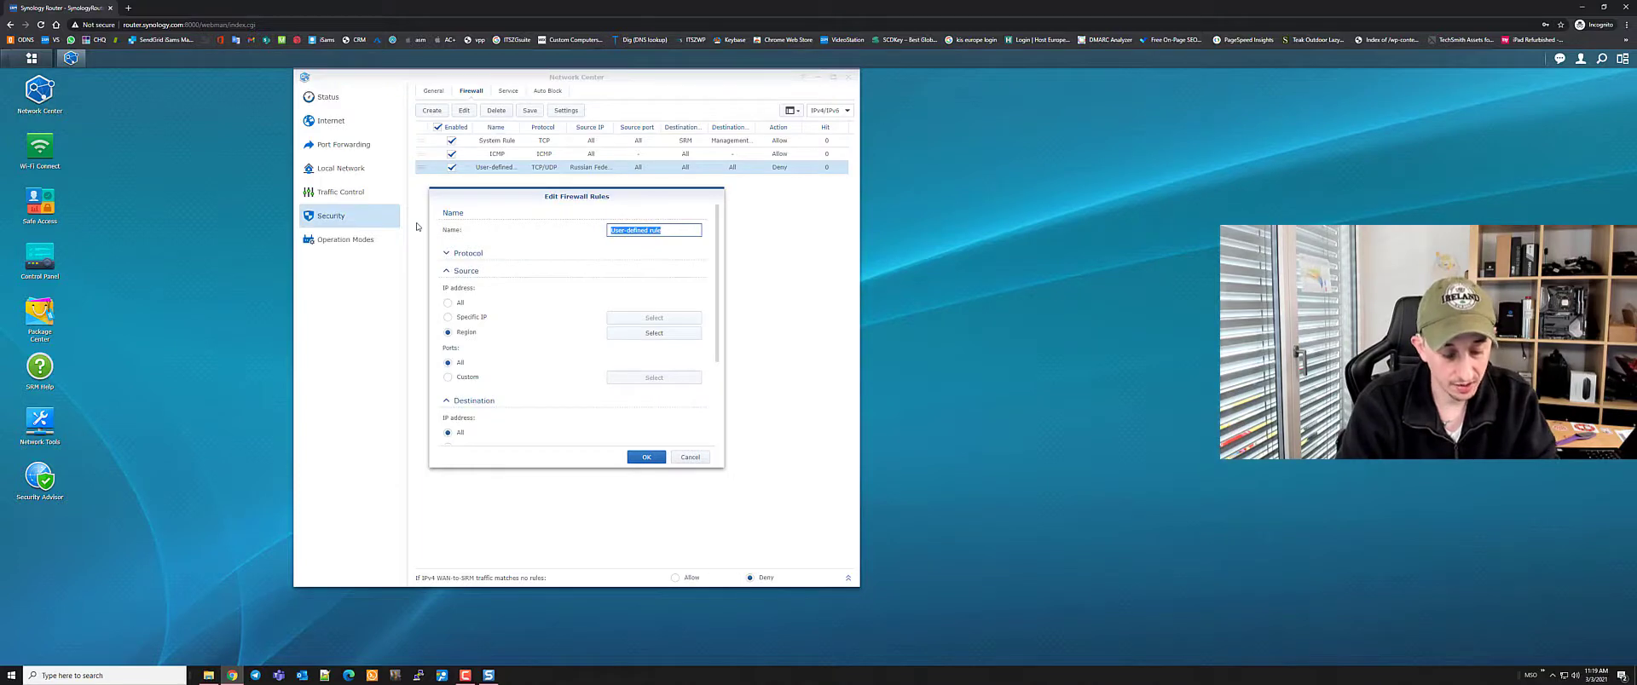
{"action": "type", "text": "No Russians Allowed"}
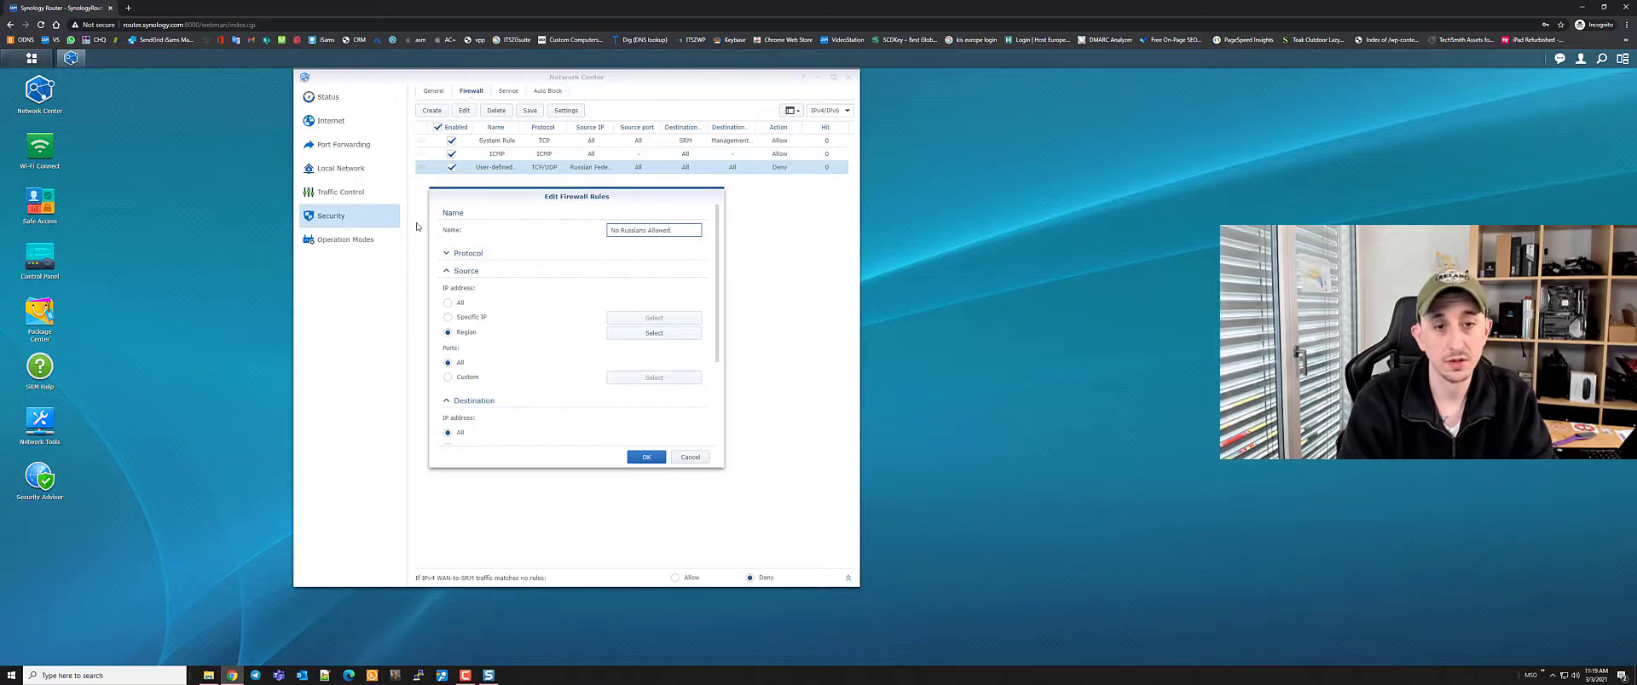
{"action": "left_click", "coordinate": [645, 458]}
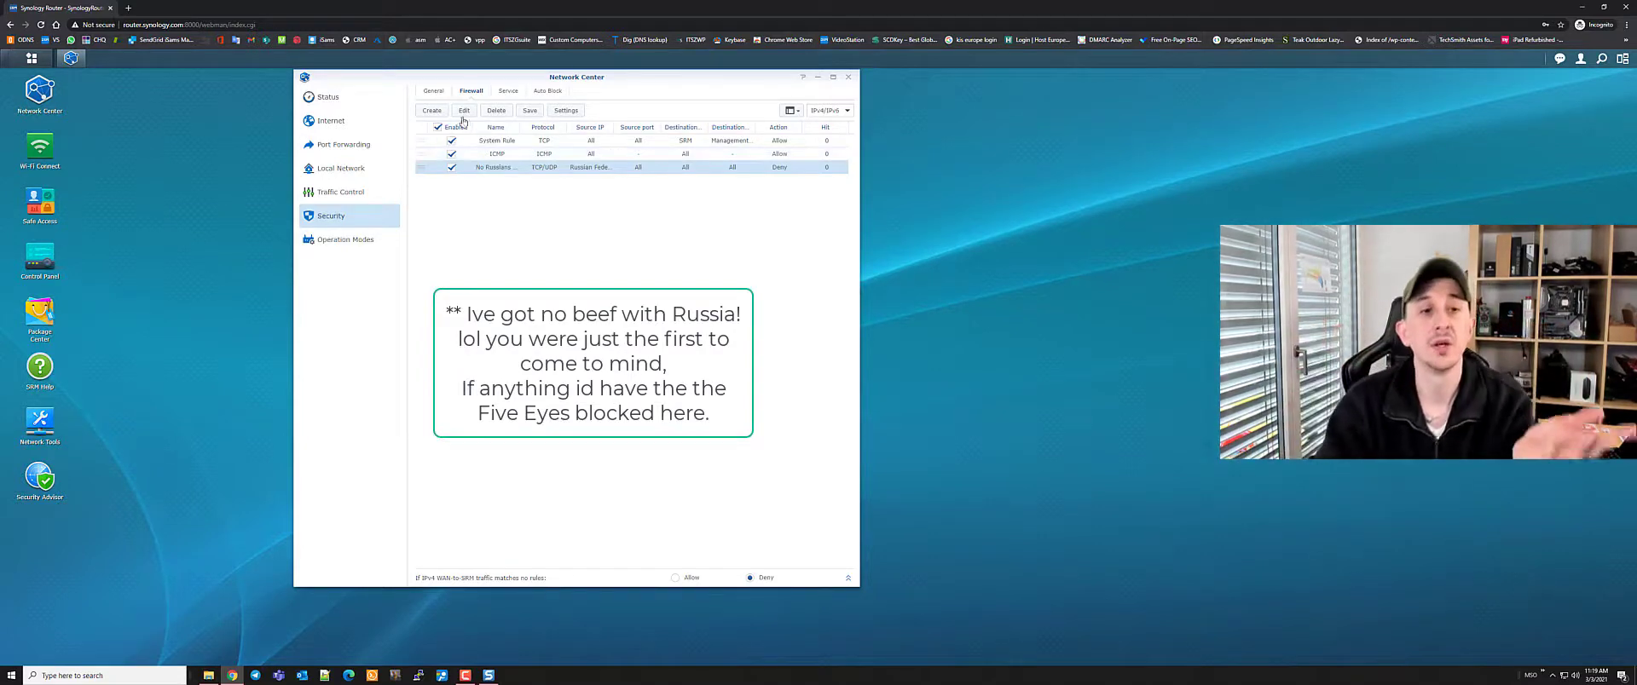
{"action": "left_click", "coordinate": [452, 167]}
{"action": "left_click", "coordinate": [498, 111]}
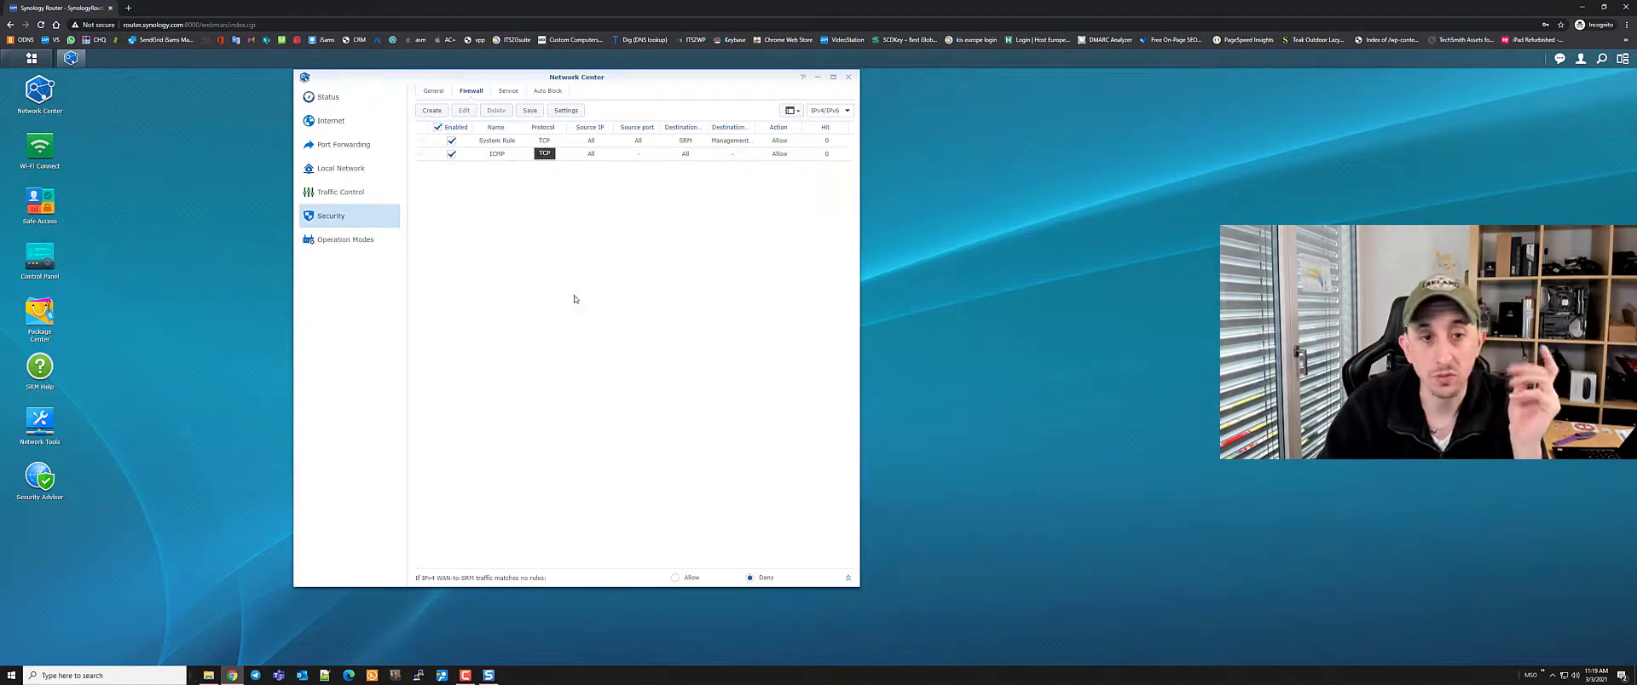
Cancel a new firewall rule and switch to the Service tab, discarding firewall changes
{"action": "left_click", "coordinate": [432, 111]}
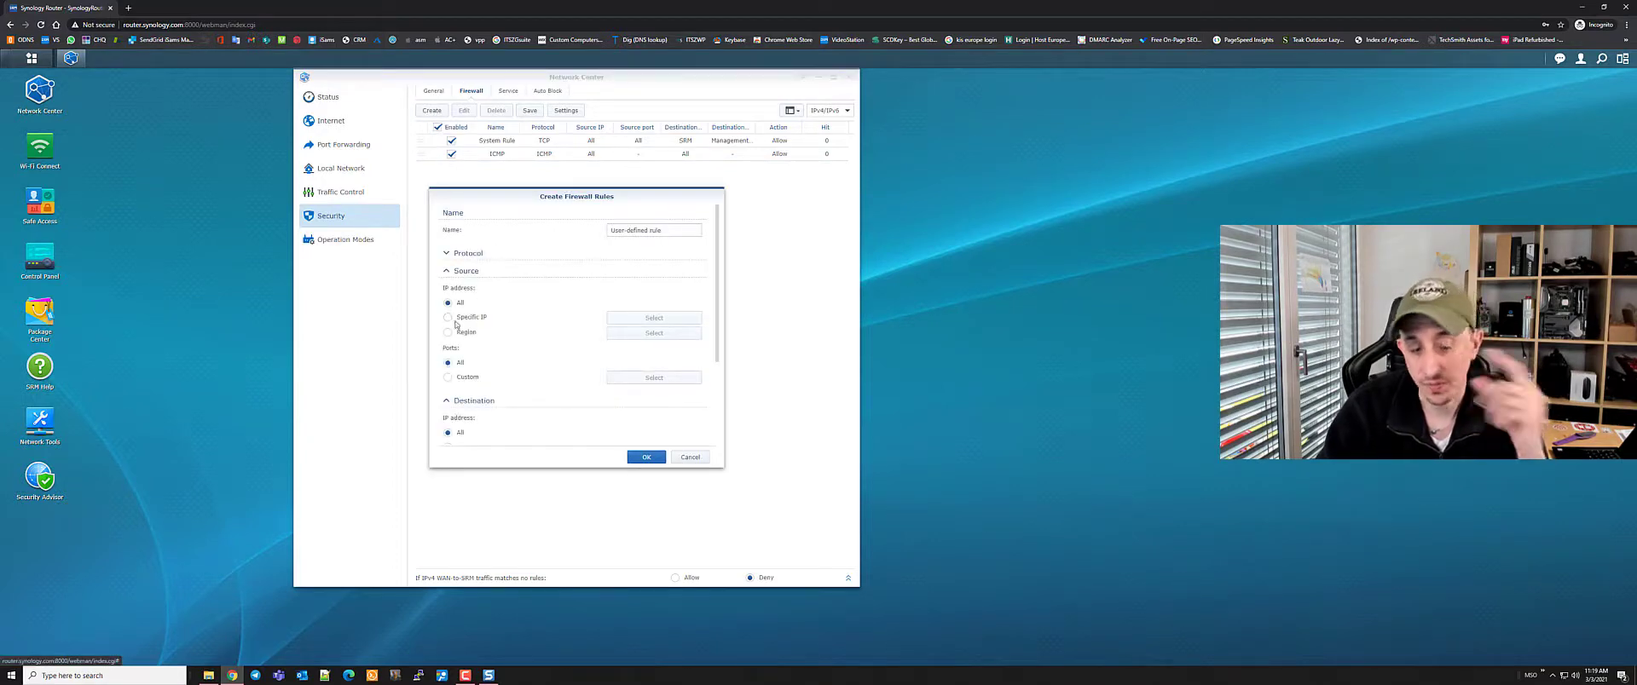
{"action": "scroll", "coordinate": [526, 330], "scroll_direction": "down", "scroll_amount": 2}
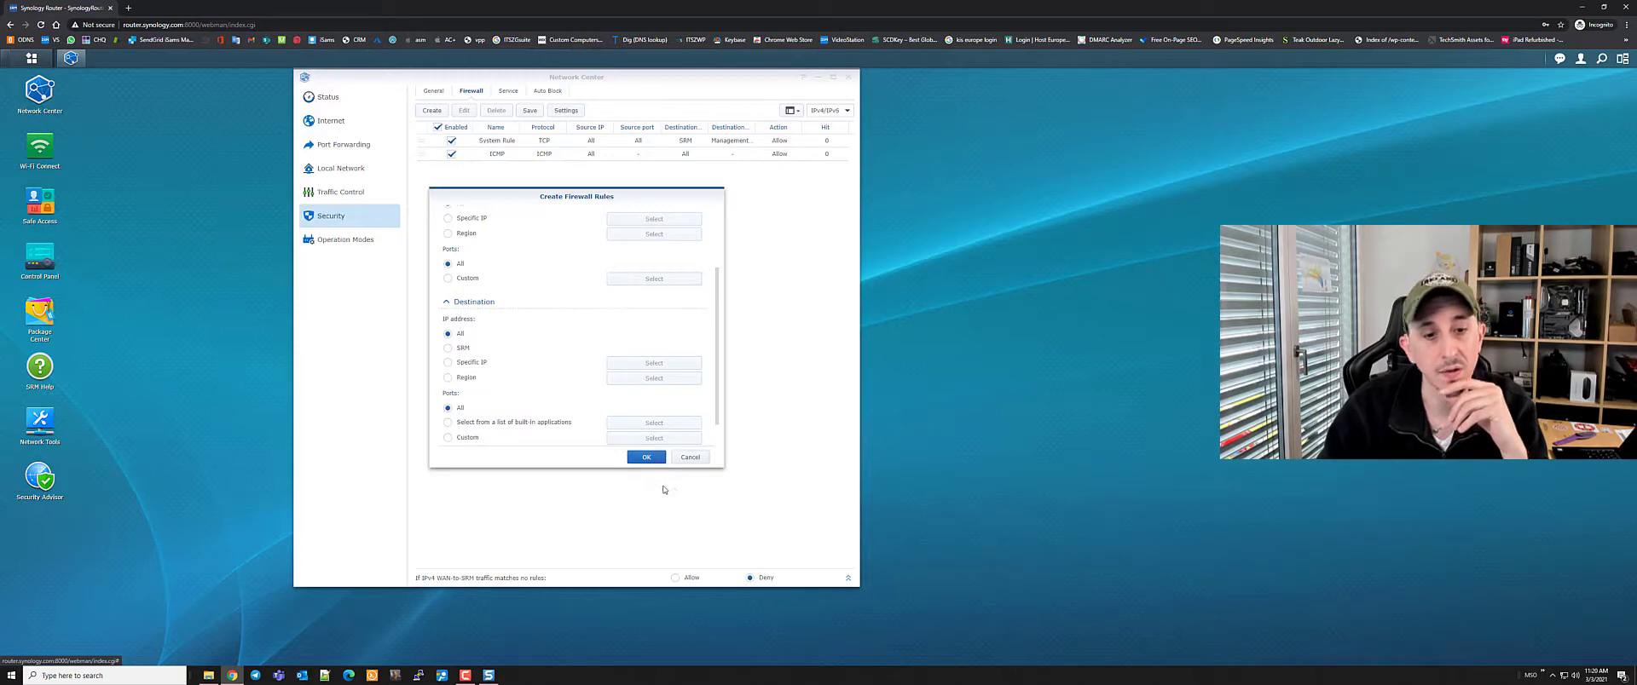
{"action": "left_click", "coordinate": [690, 457]}
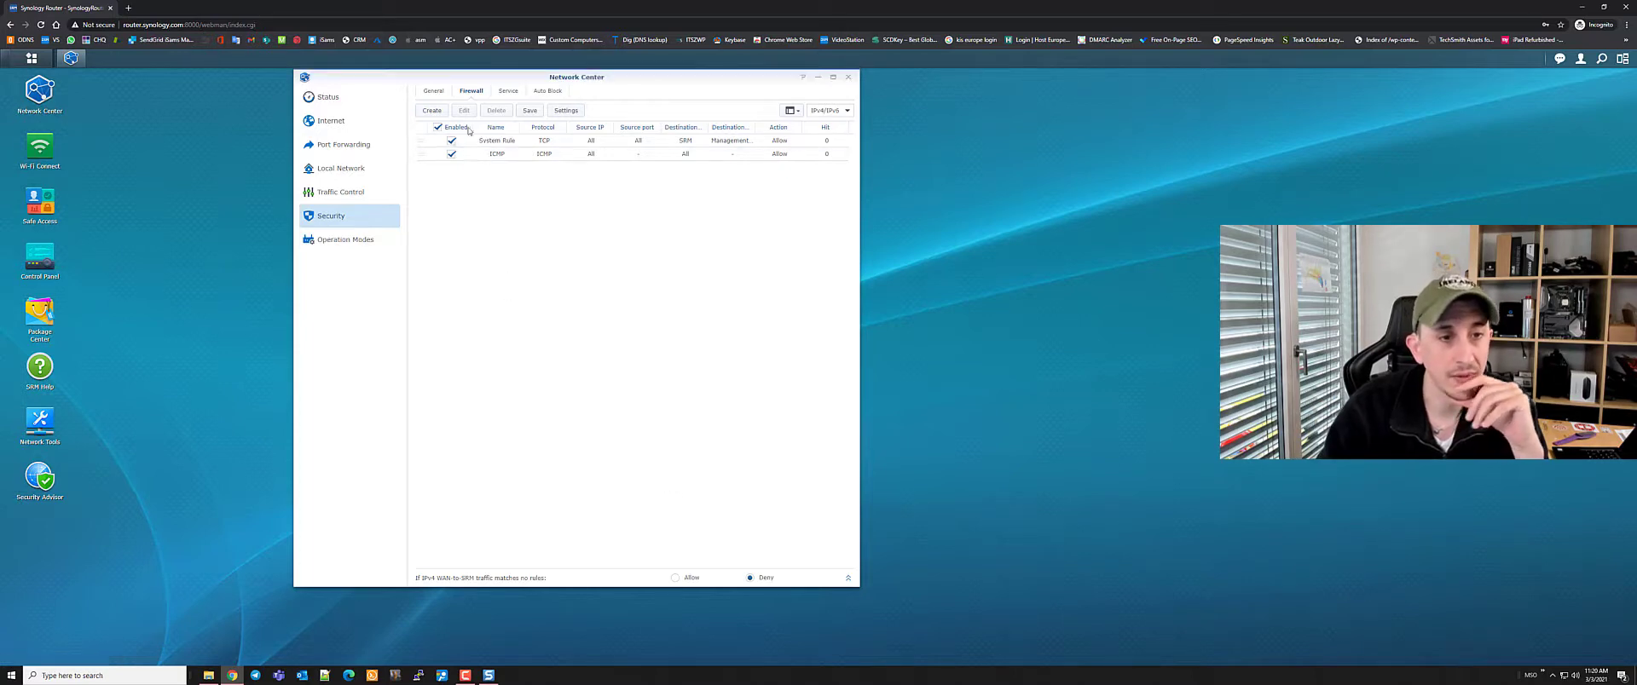
{"action": "left_click", "coordinate": [510, 93]}
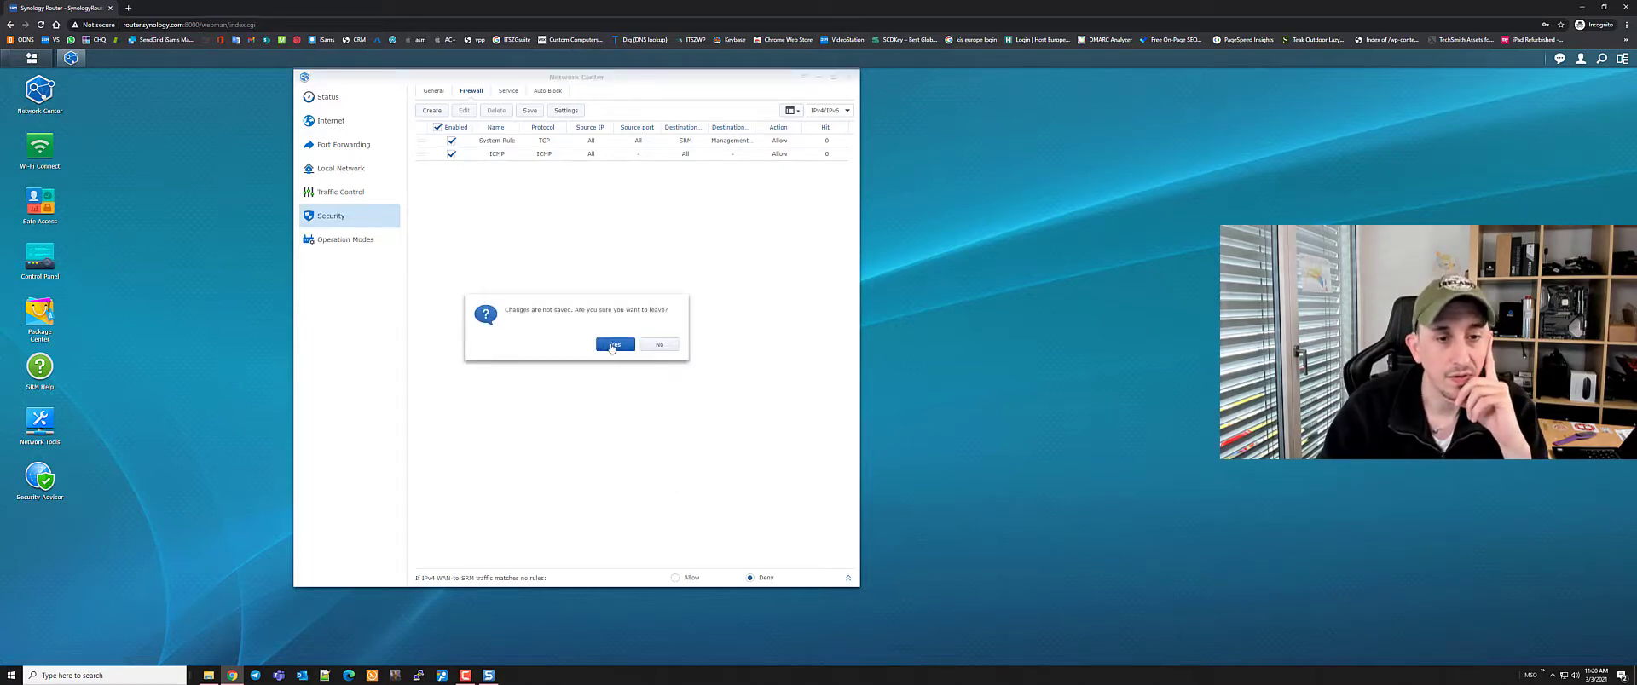
{"action": "left_click", "coordinate": [610, 347]}
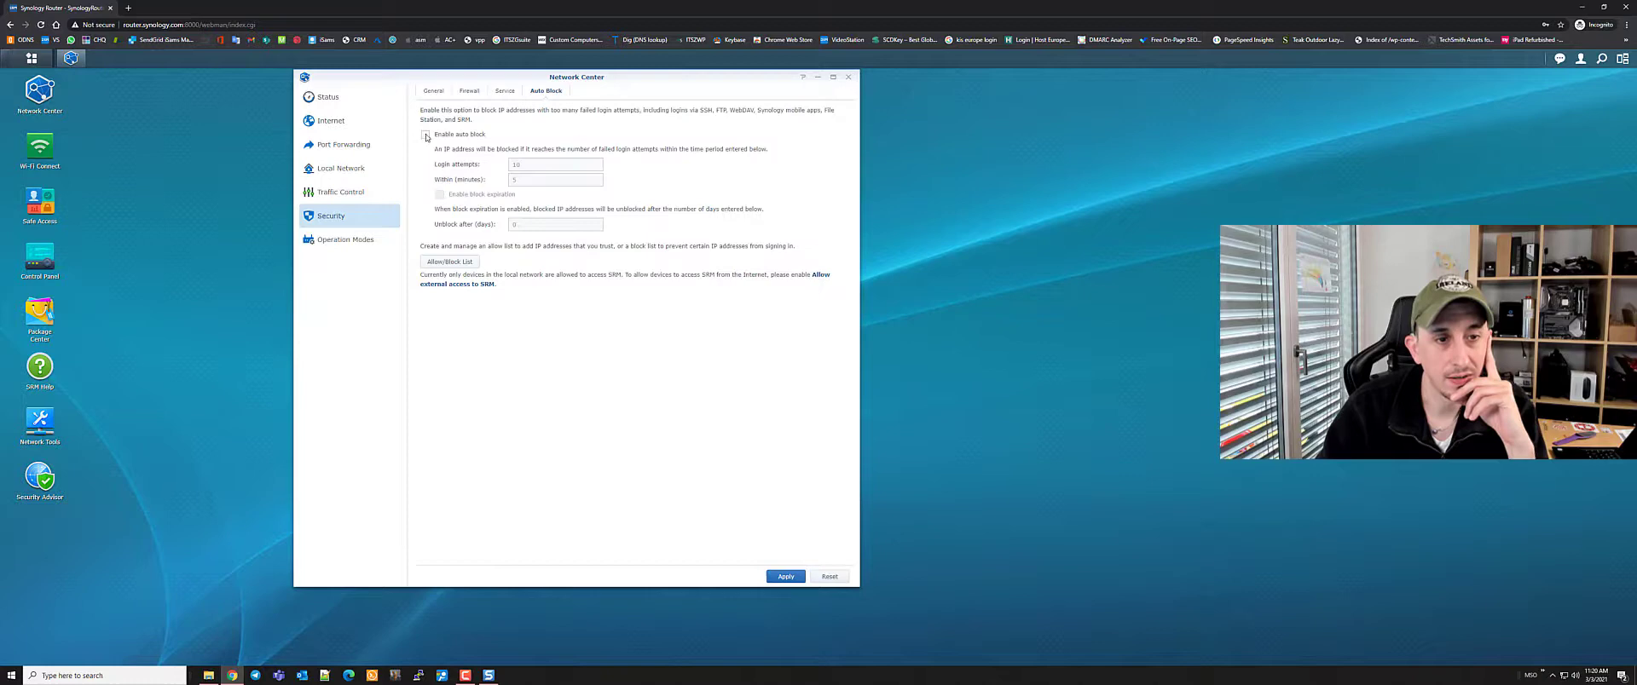
Enable auto block after 5 failed logins within 3 minutes, unblocking after 1 day, and apply
{"action": "left_click", "coordinate": [427, 137]}
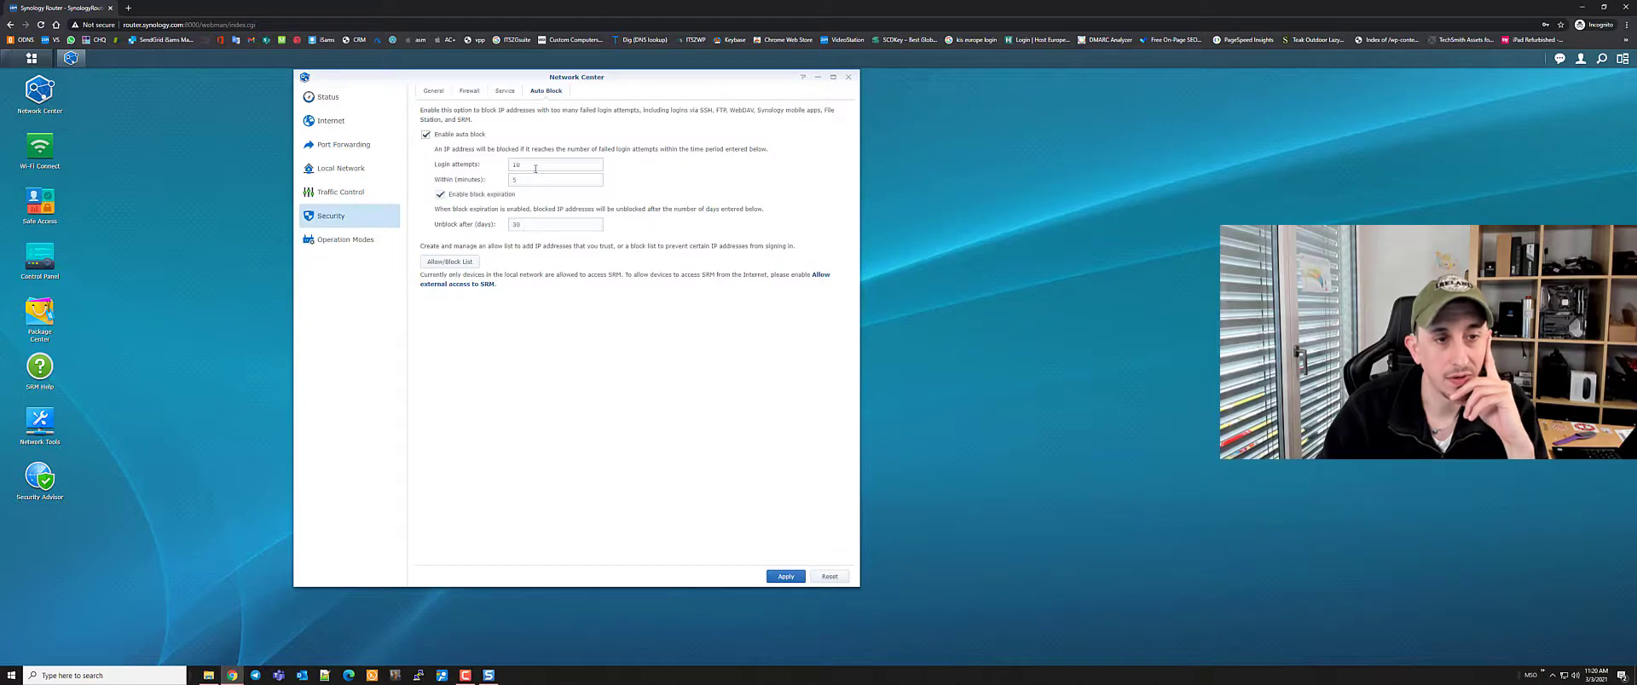
{"action": "key", "text": "Tab"}
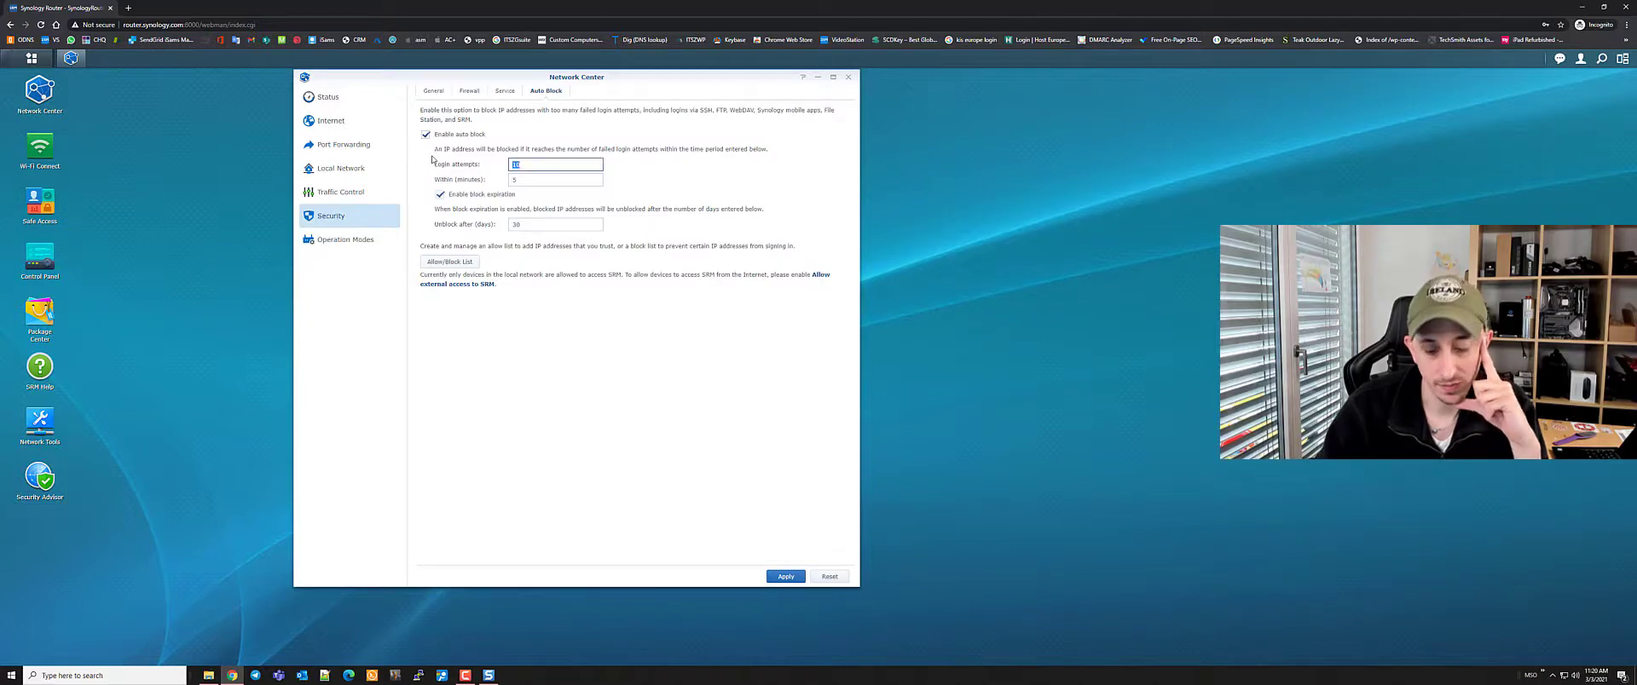
{"action": "type", "text": "5"}
{"action": "key", "text": "Tab"}
{"action": "type", "text": "3"}
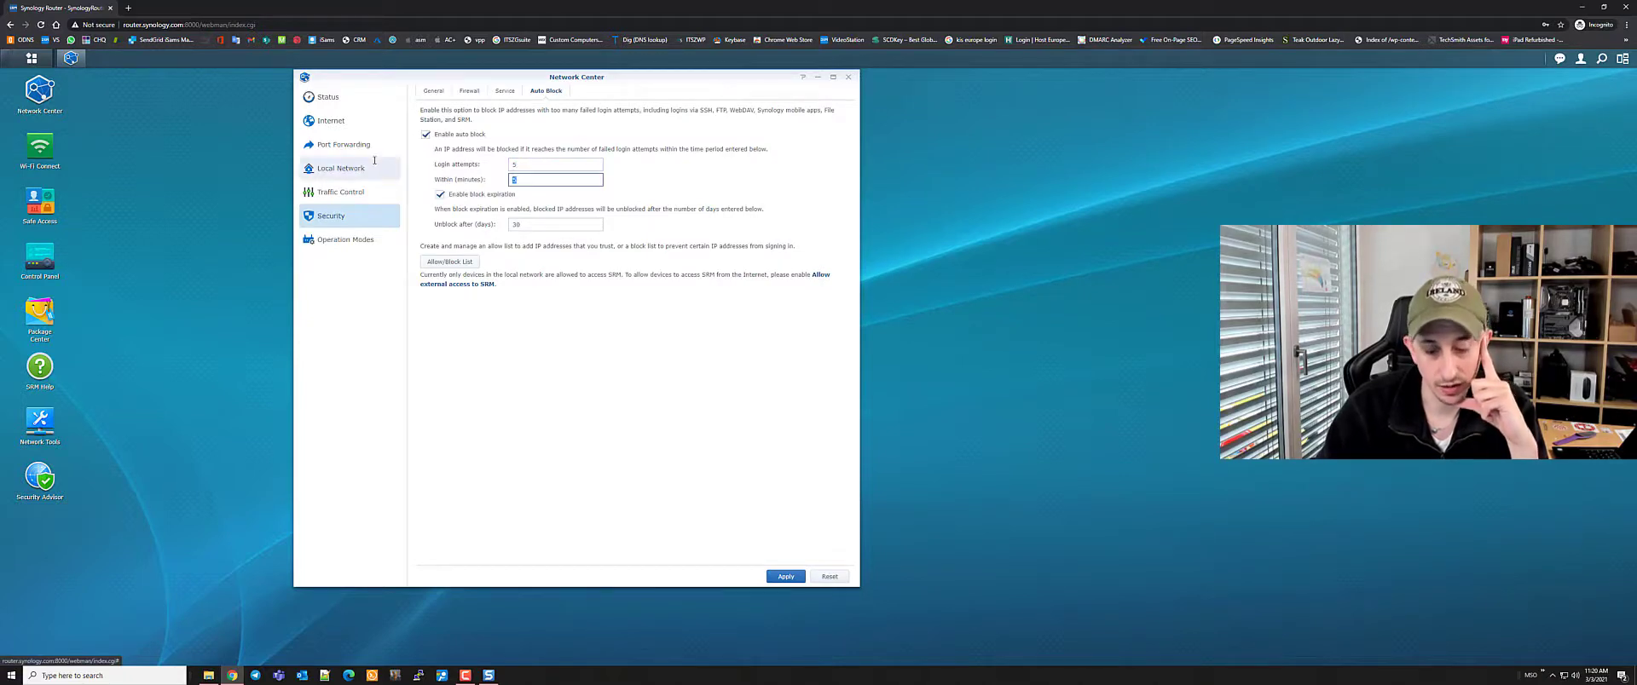
{"action": "key", "text": "Tab"}
{"action": "key", "text": "Tab"}
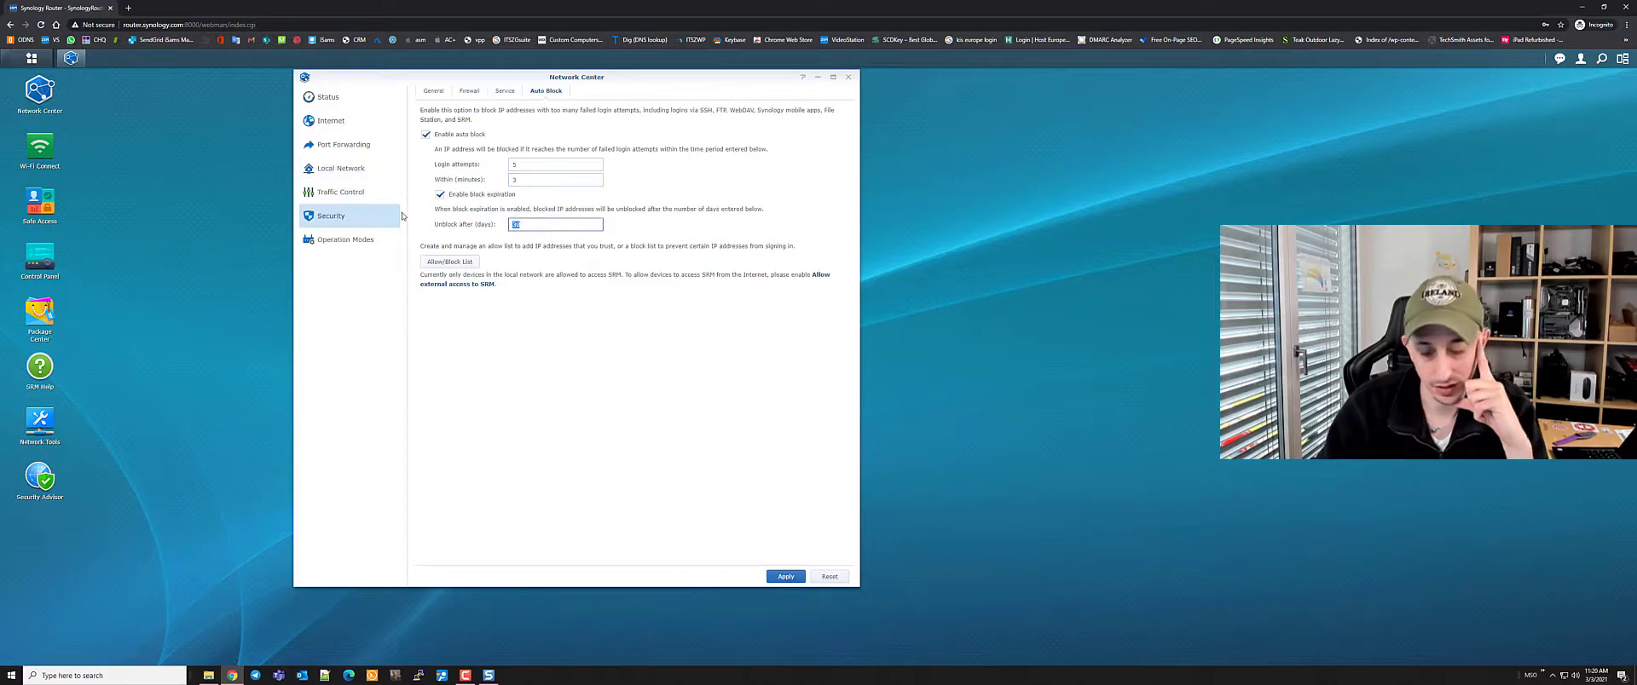
{"action": "left_click", "coordinate": [412, 182]}
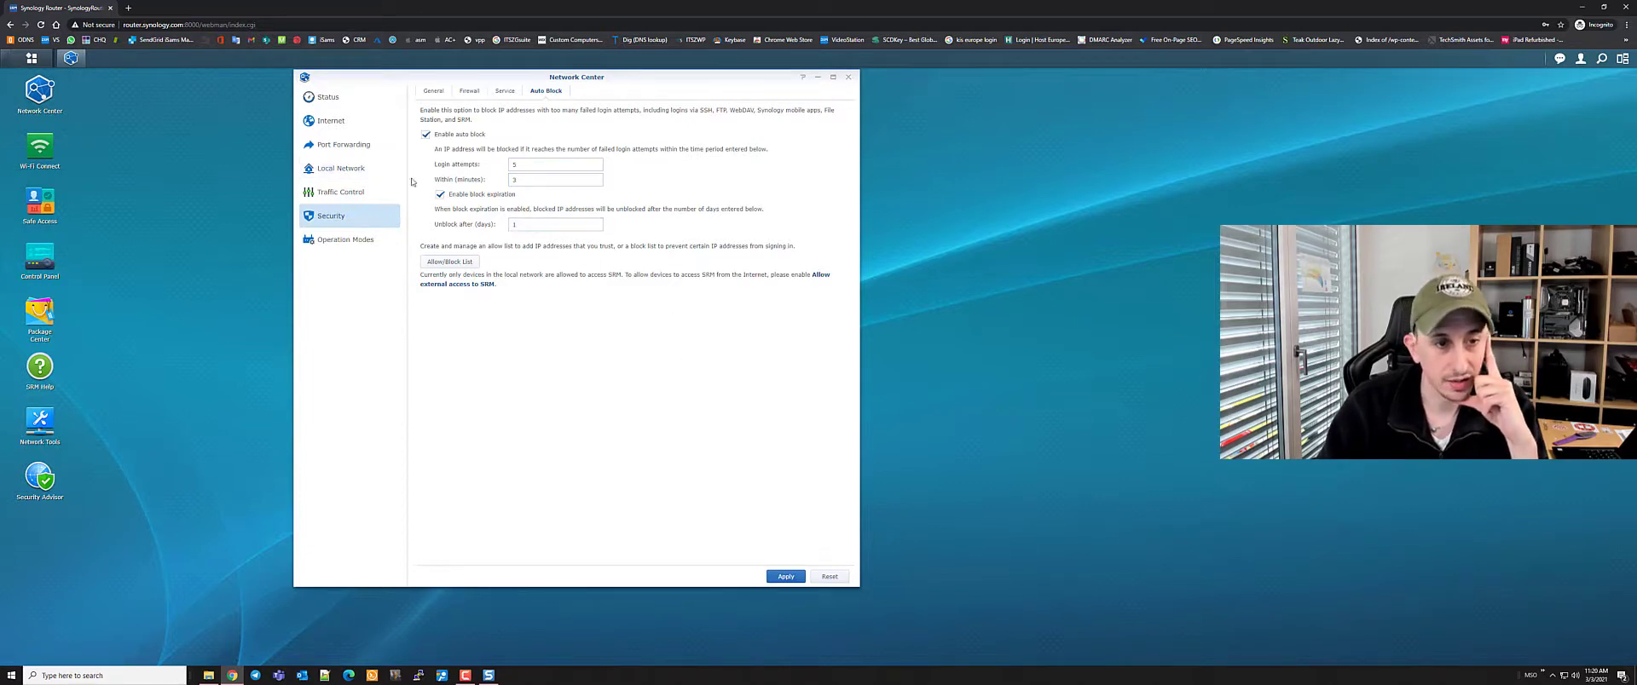
{"action": "left_click", "coordinate": [780, 577]}
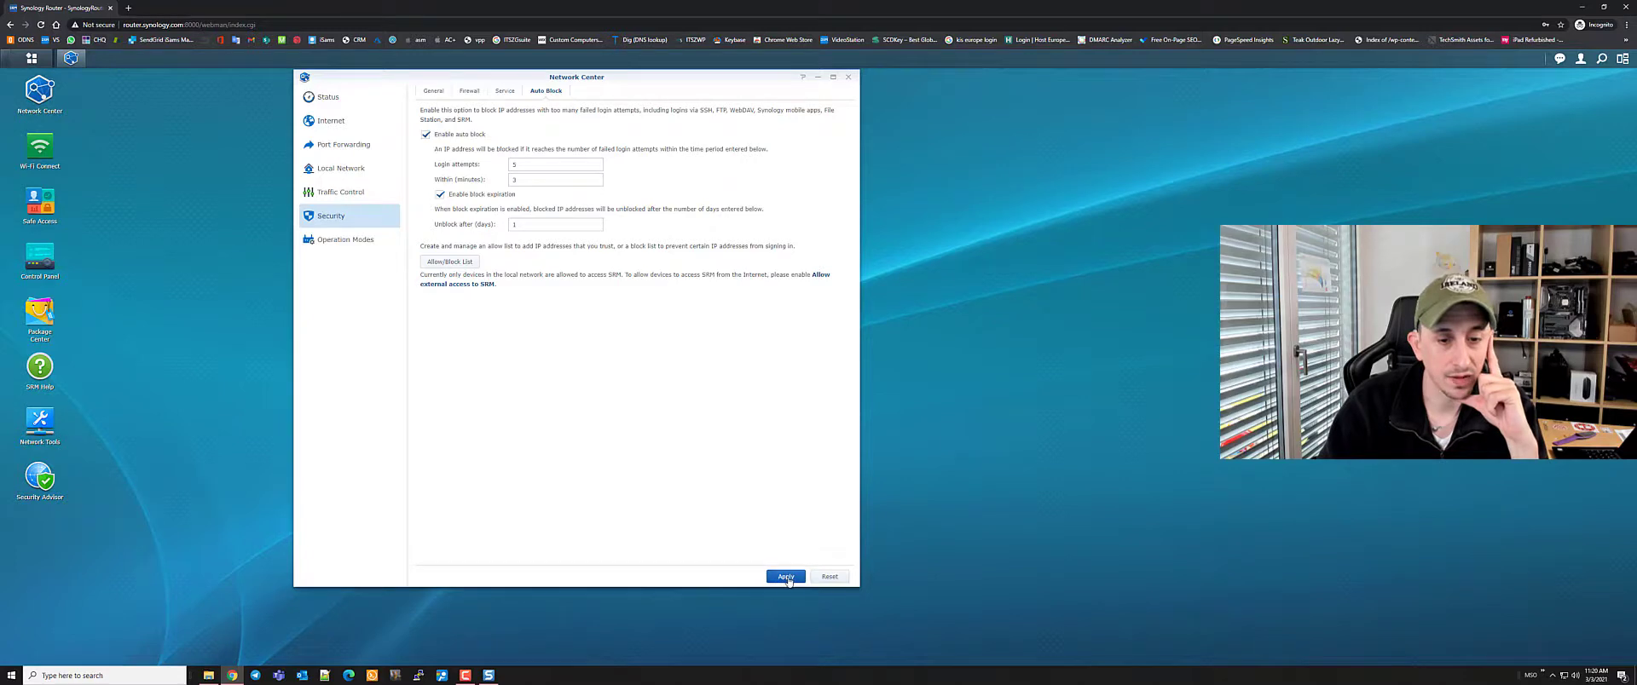
Glance at the Allow/Block List, re-apply auto block, and move to Local Network settings
{"action": "left_click", "coordinate": [442, 264]}
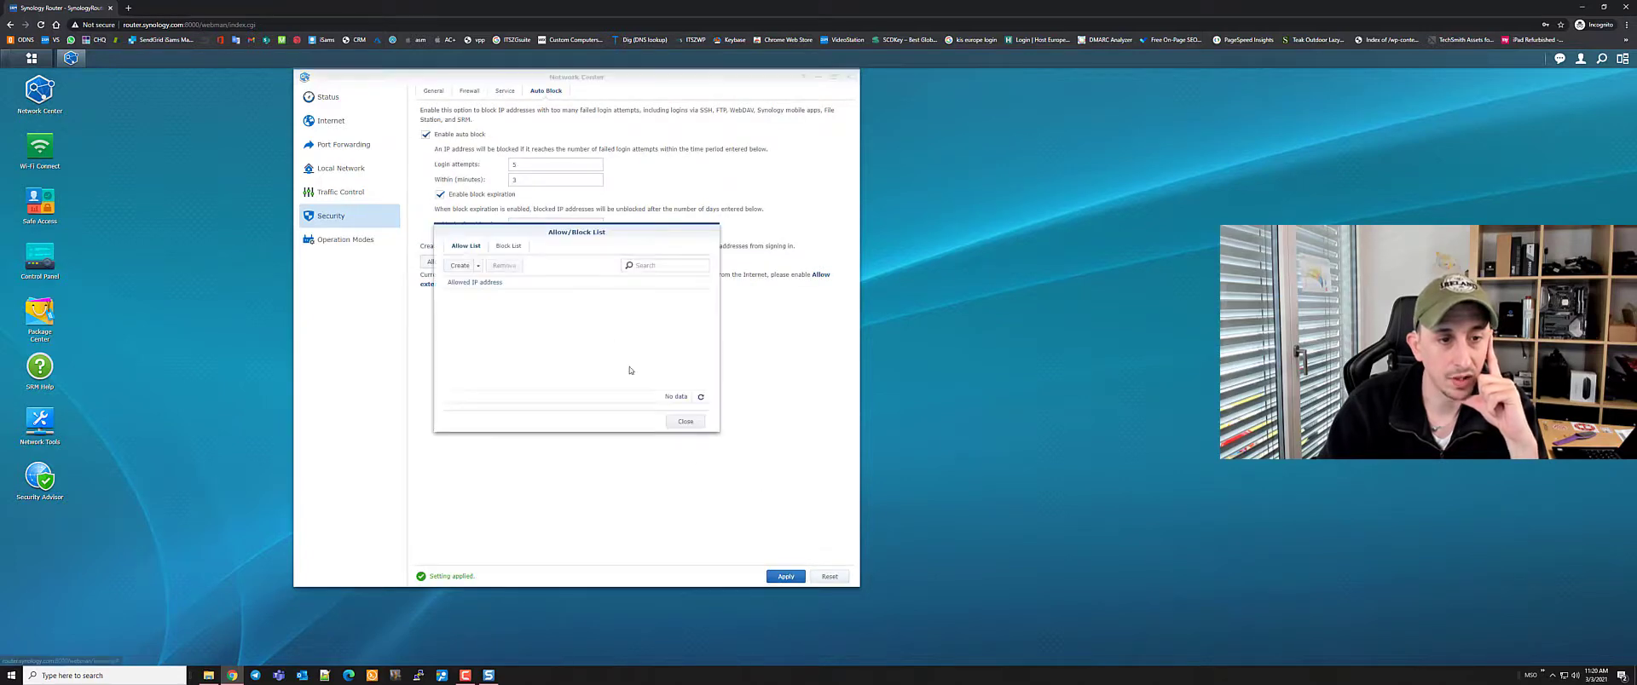
{"action": "left_click", "coordinate": [686, 423]}
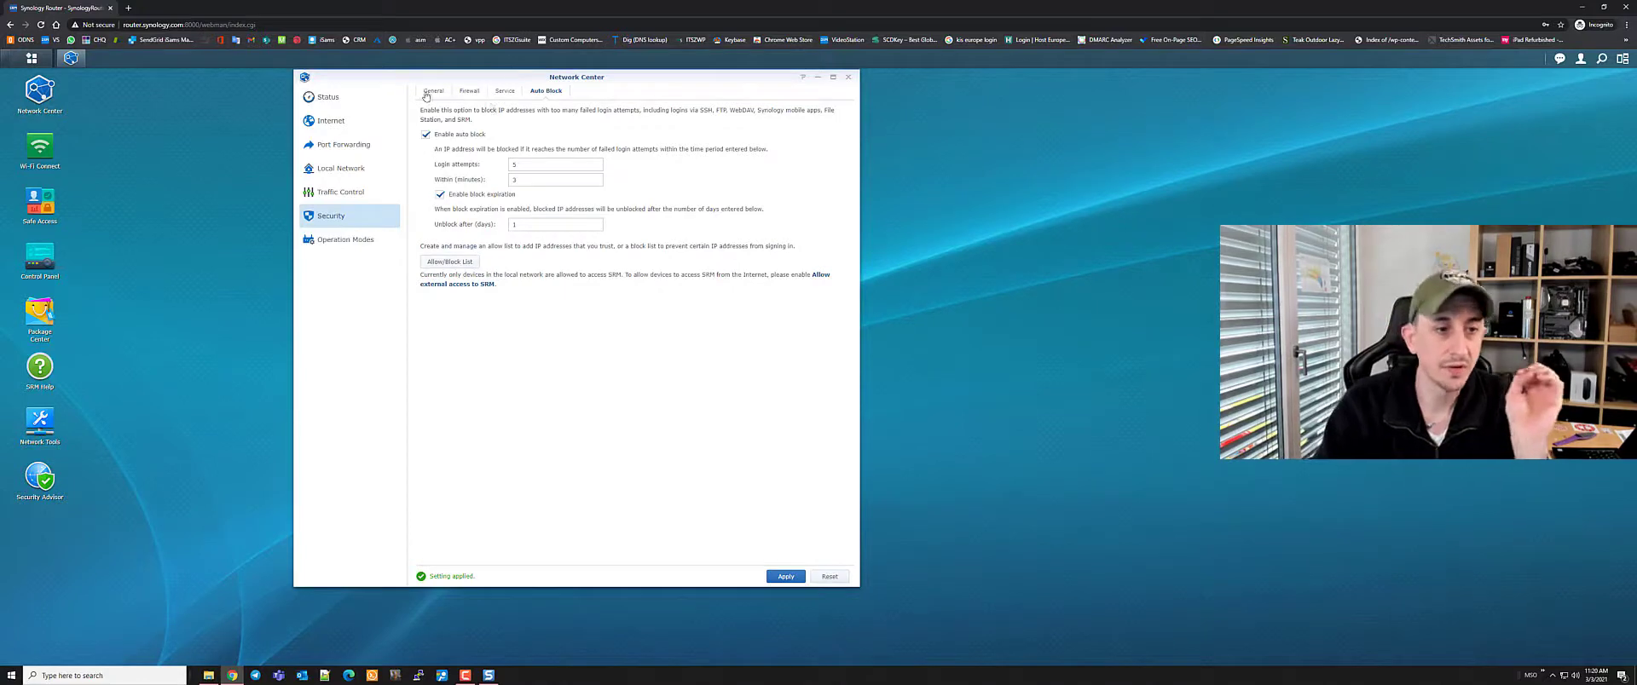
{"action": "left_click", "coordinate": [340, 169]}
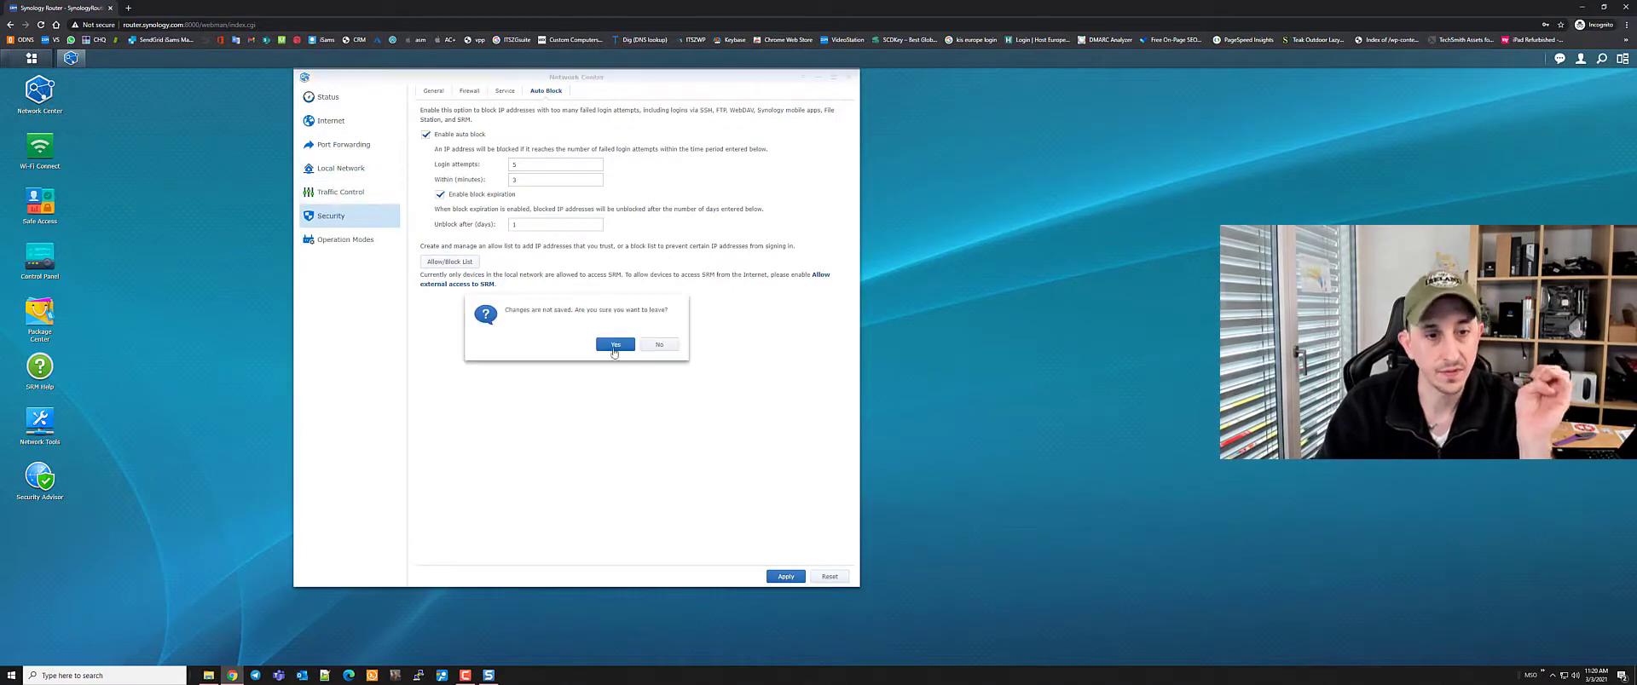
{"action": "left_click", "coordinate": [659, 345]}
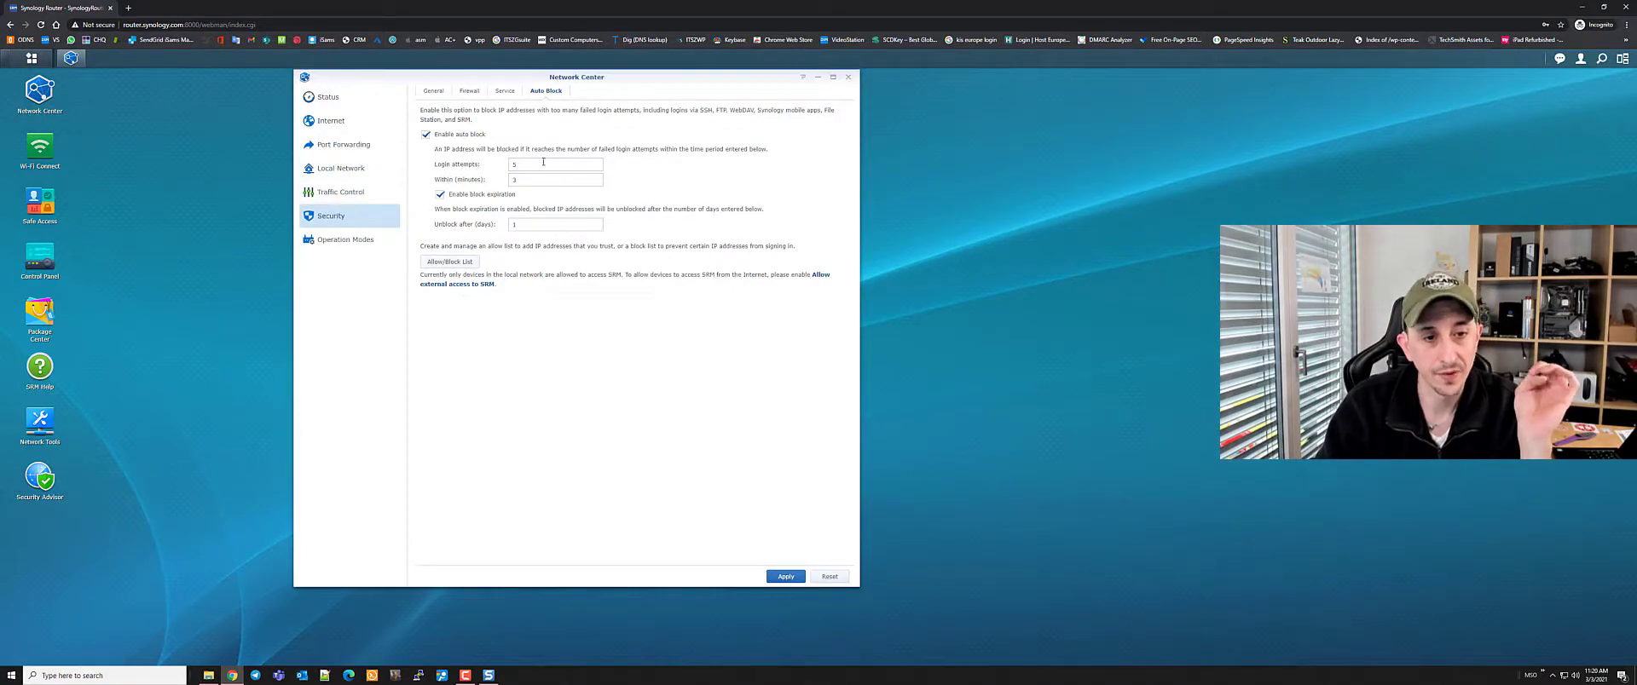
{"action": "left_click", "coordinate": [780, 578]}
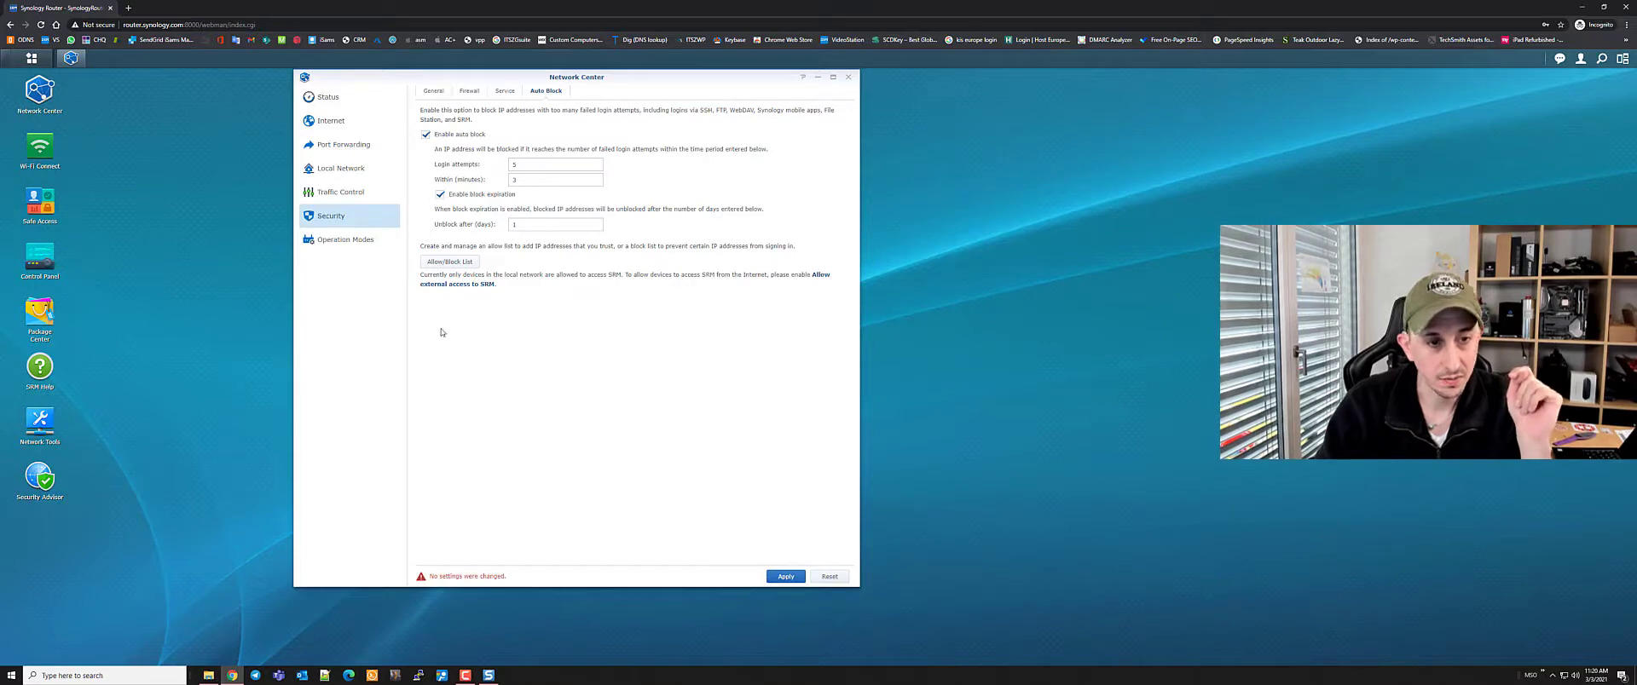
{"action": "left_click", "coordinate": [340, 169]}
{"action": "key", "text": "Return"}
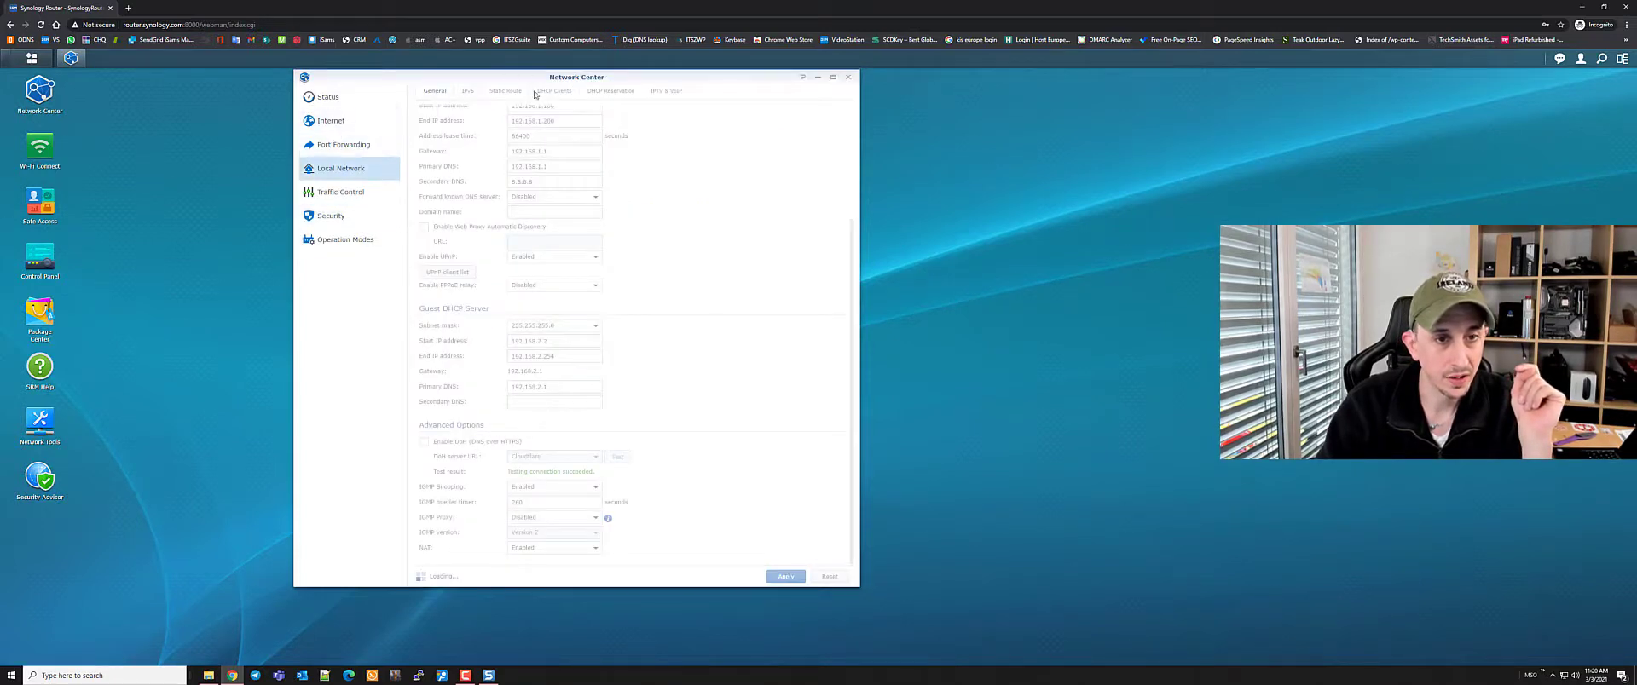
Discard an empty DHCP reservation entry and switch to the DHCP Clients list
{"action": "left_click", "coordinate": [611, 92]}
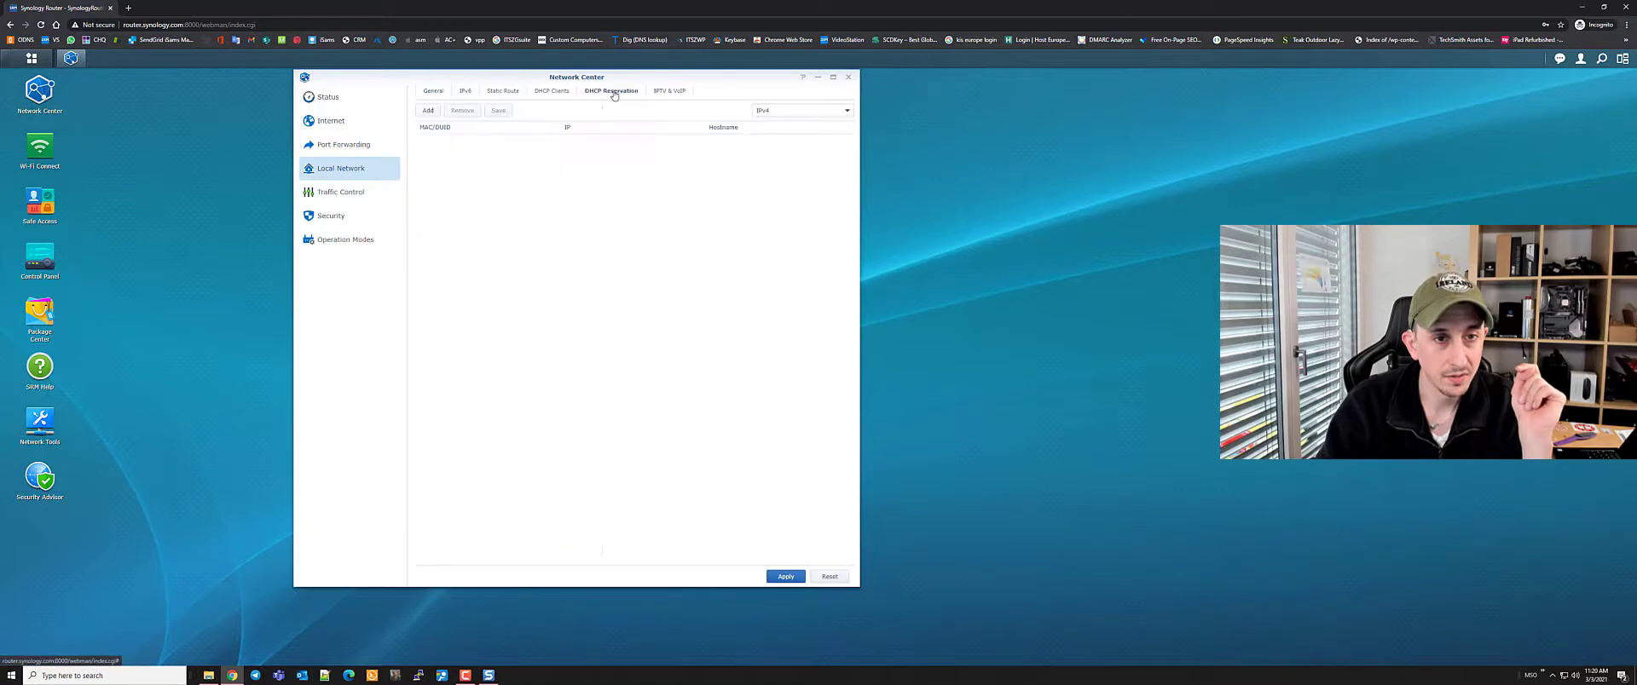
{"action": "left_click", "coordinate": [429, 112]}
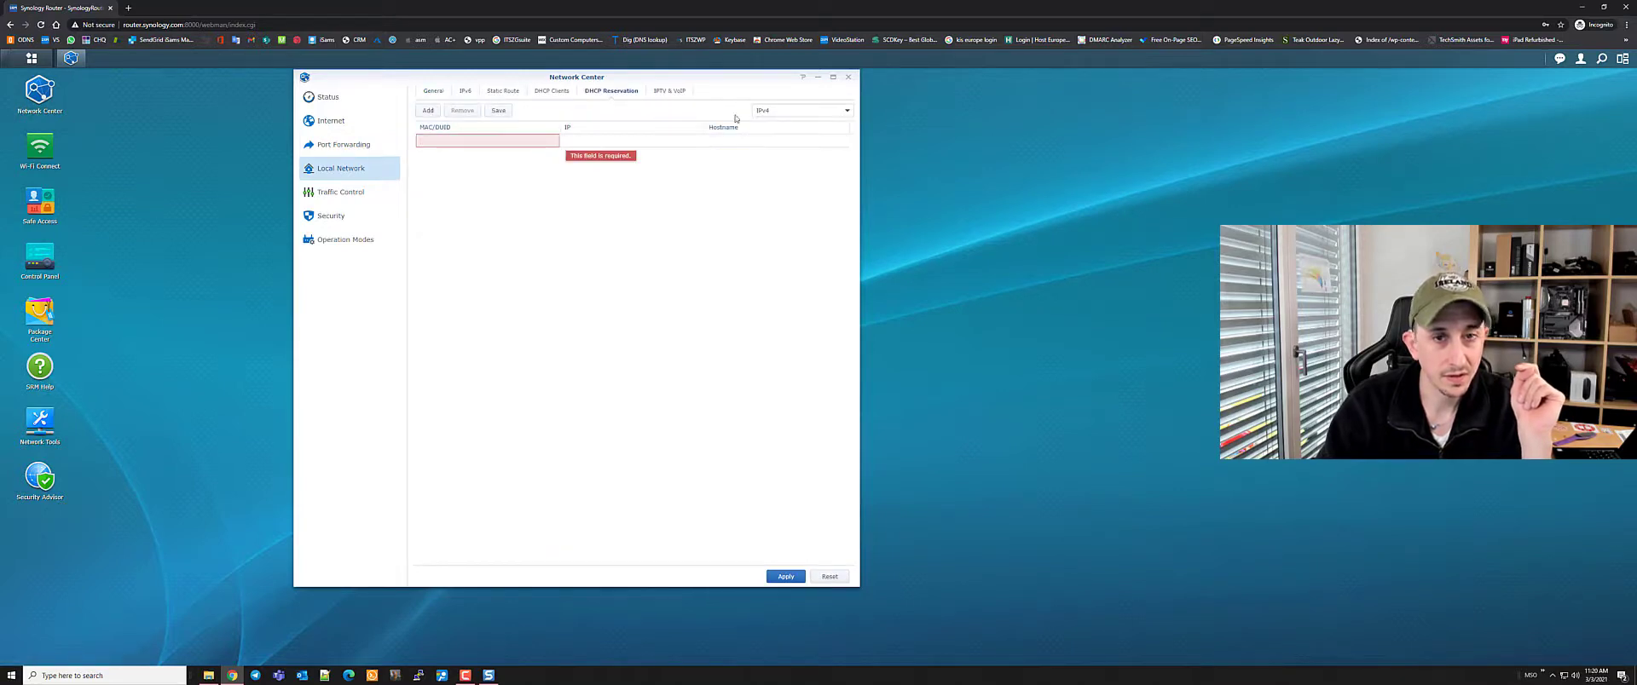
{"action": "left_click", "coordinate": [544, 251]}
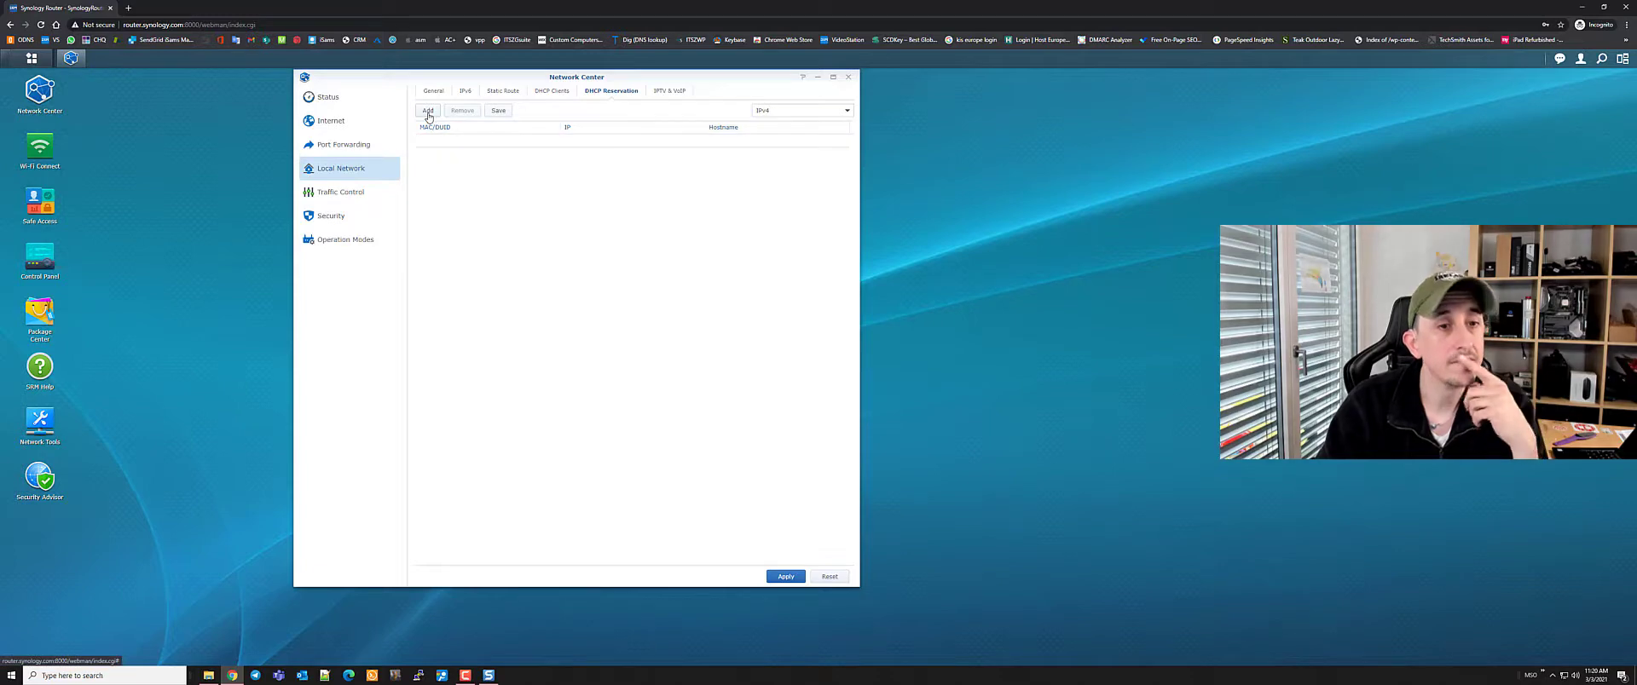
{"action": "left_click", "coordinate": [550, 91]}
{"action": "key", "text": "Return"}
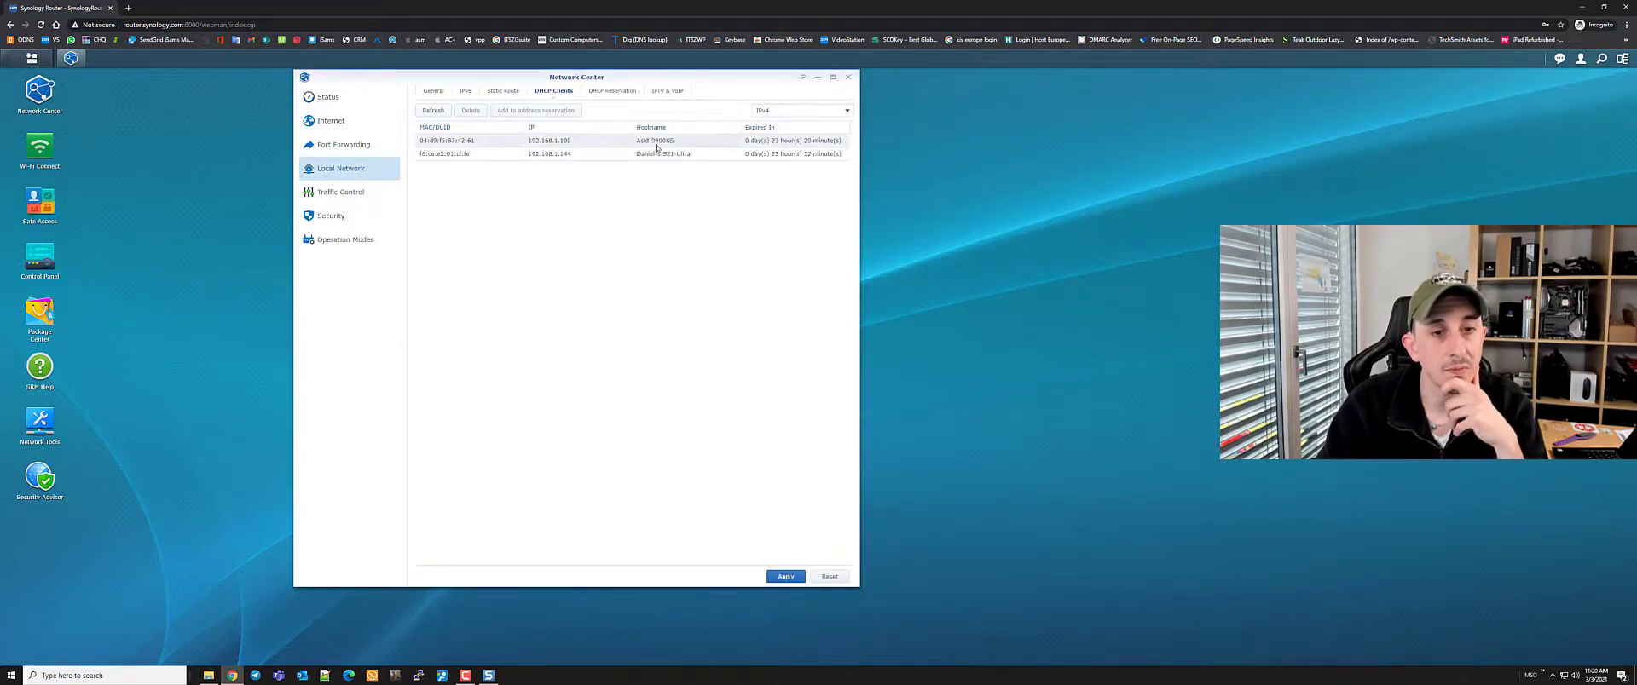
Reserve the first DHCP client's current address and check the new reservation entry
{"action": "left_click", "coordinate": [482, 143]}
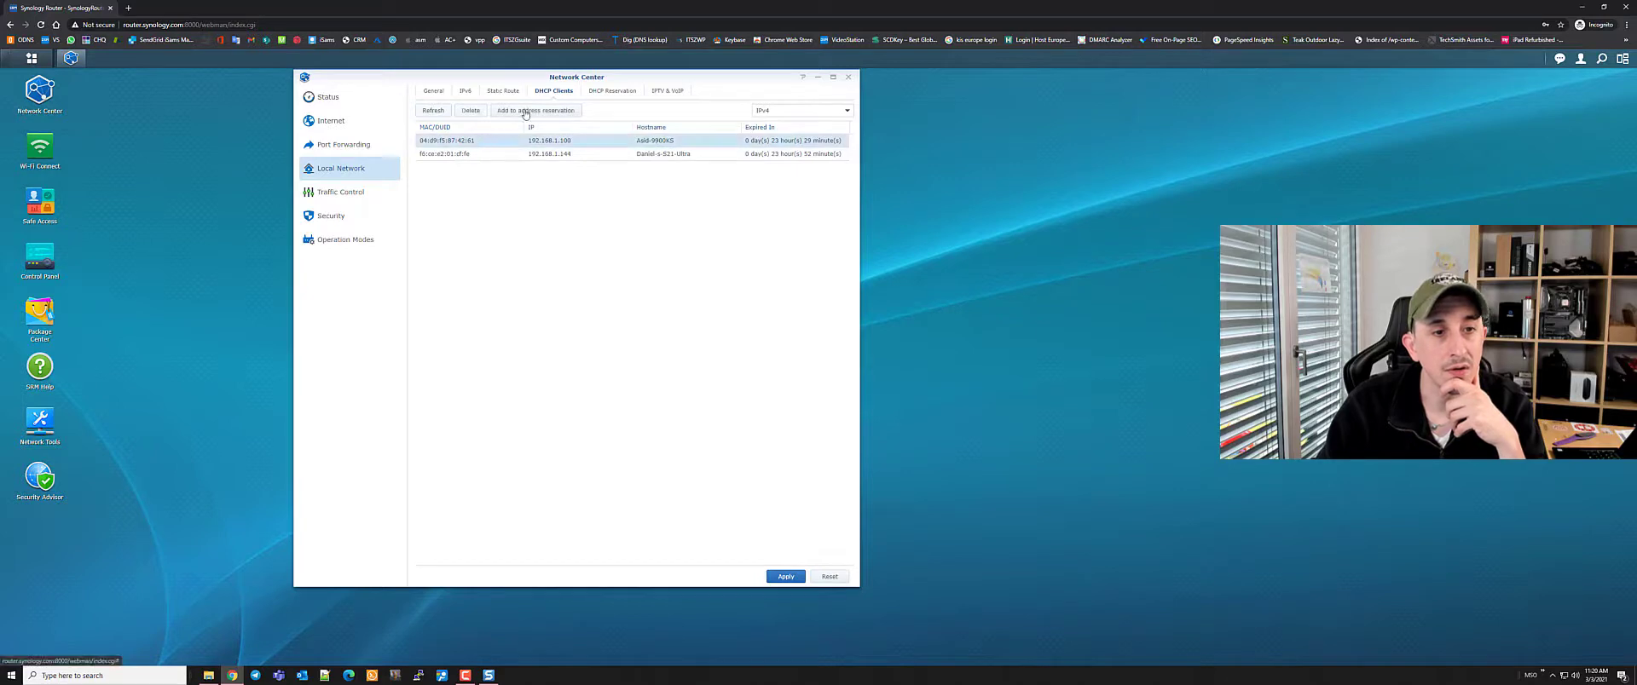
{"action": "left_click", "coordinate": [528, 112]}
{"action": "left_click", "coordinate": [611, 91]}
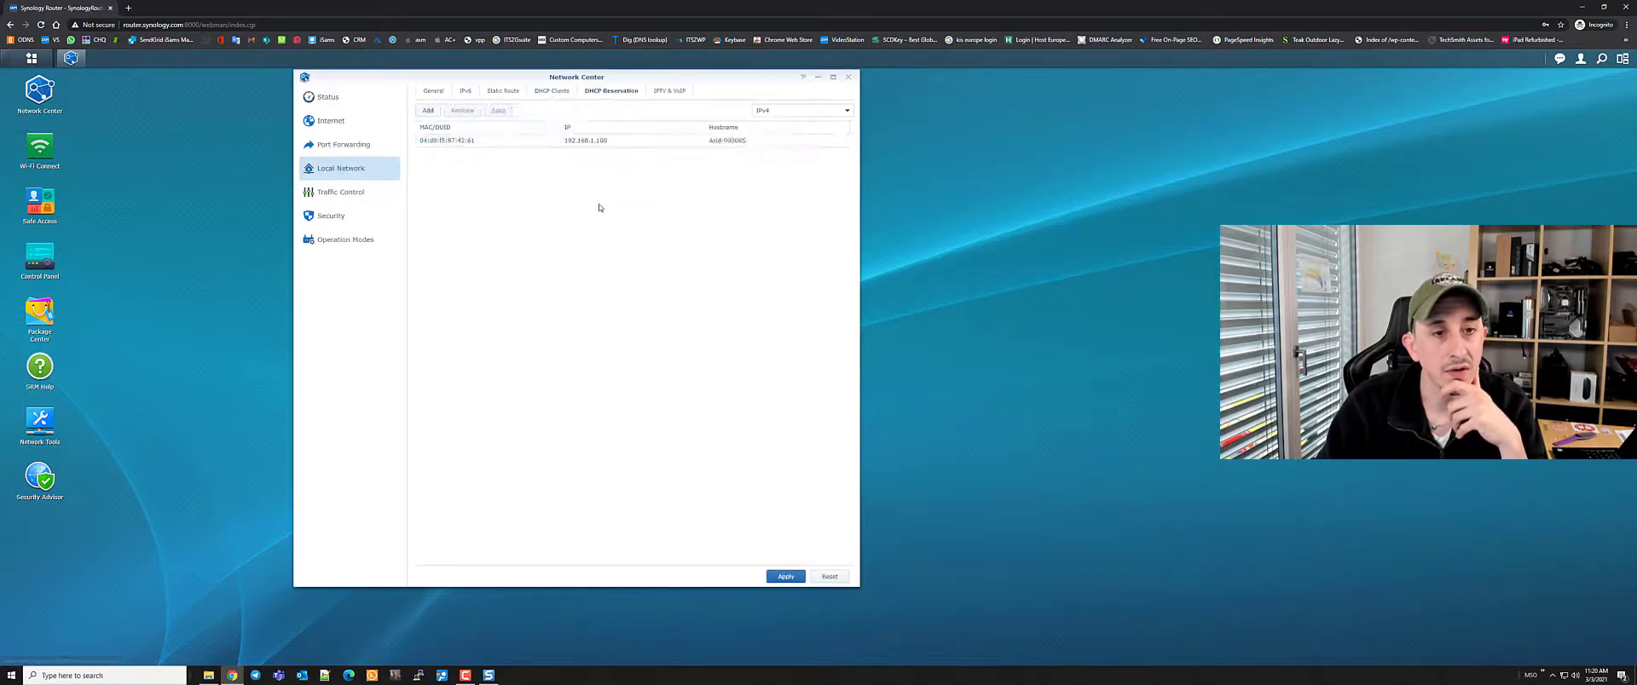
{"action": "left_click", "coordinate": [465, 145]}
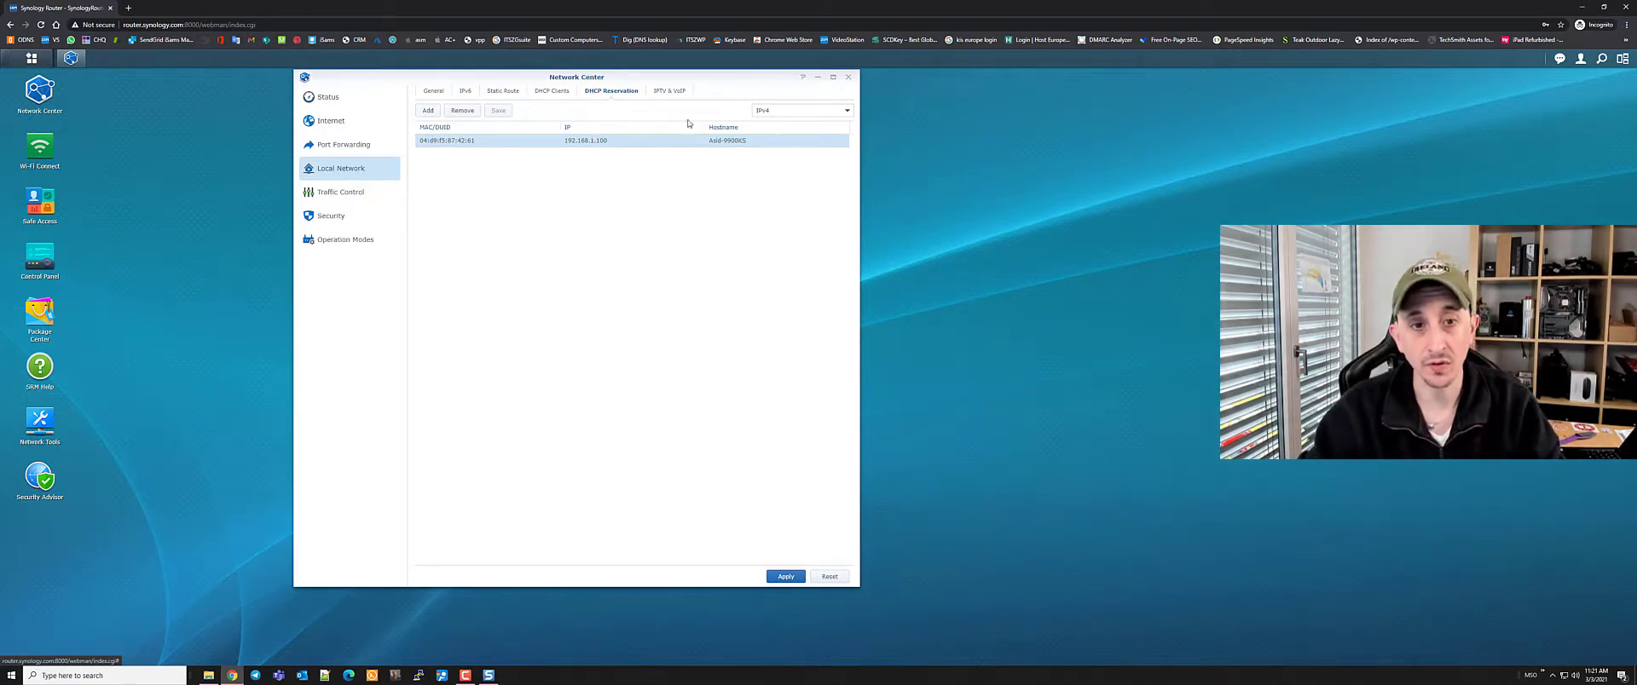
Add 192.168.1.100 to Security's Auto Block allow list, then close the list
{"action": "left_click", "coordinate": [331, 215]}
{"action": "left_click", "coordinate": [544, 91]}
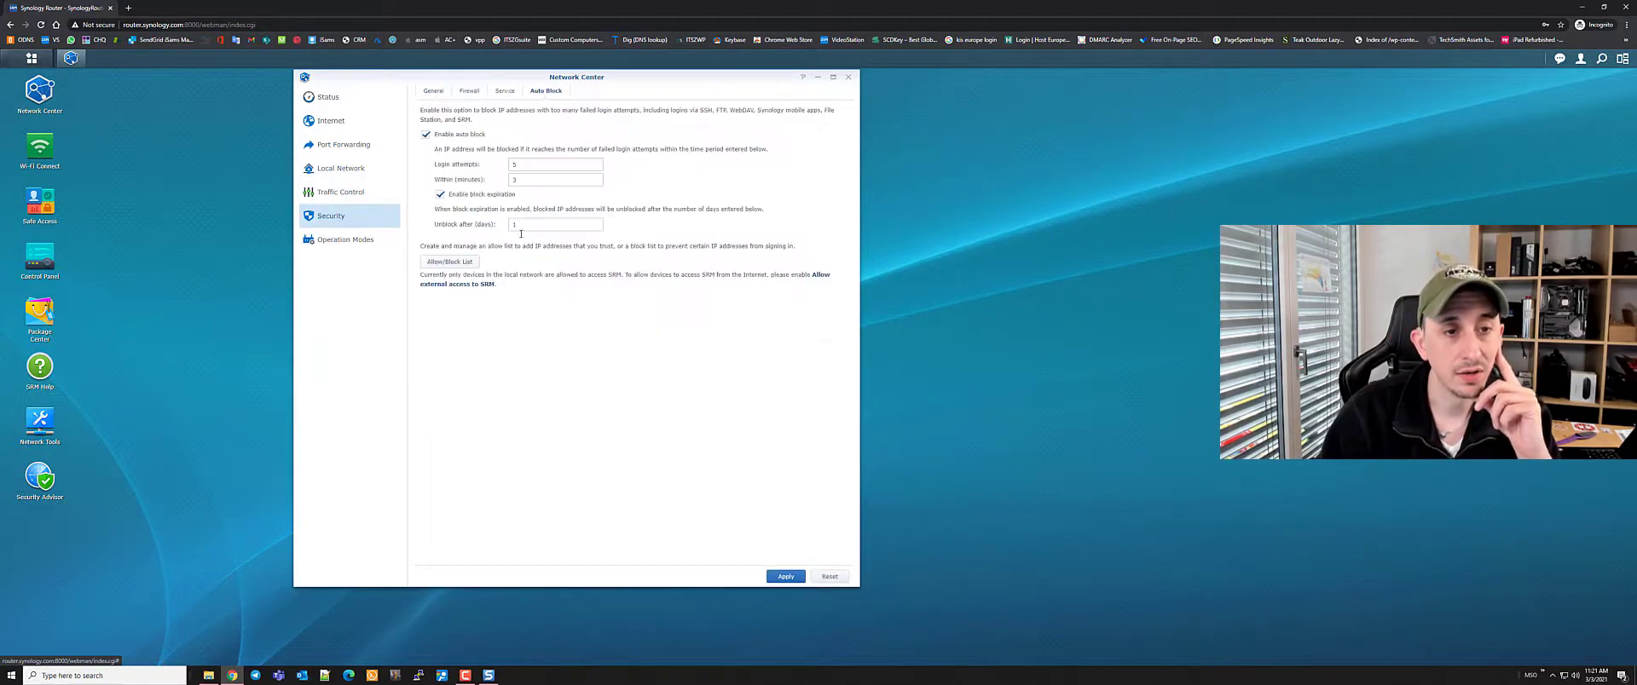
{"action": "left_click", "coordinate": [439, 264]}
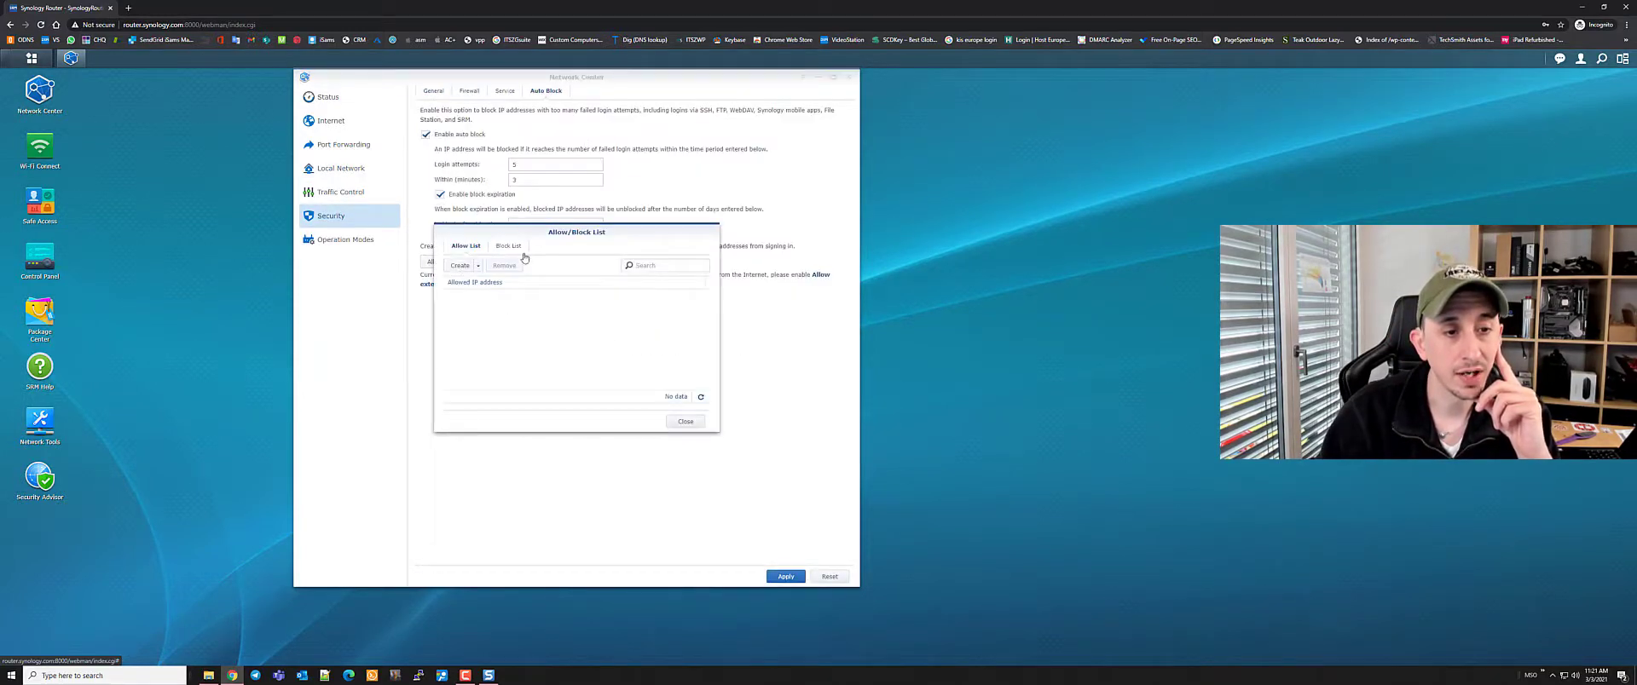
{"action": "left_click", "coordinate": [459, 269]}
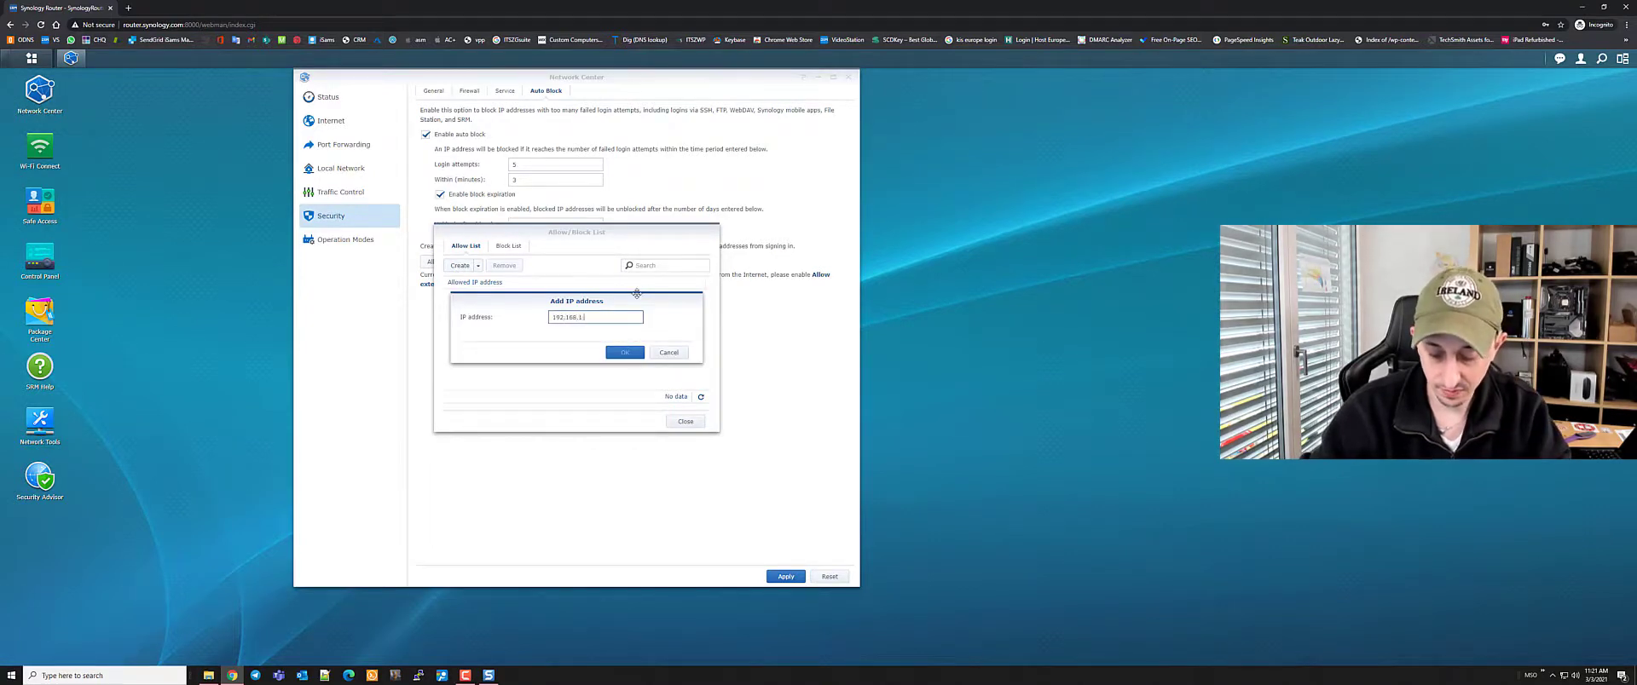
{"action": "type", "text": "192.168.1.100"}
{"action": "left_click", "coordinate": [625, 352]}
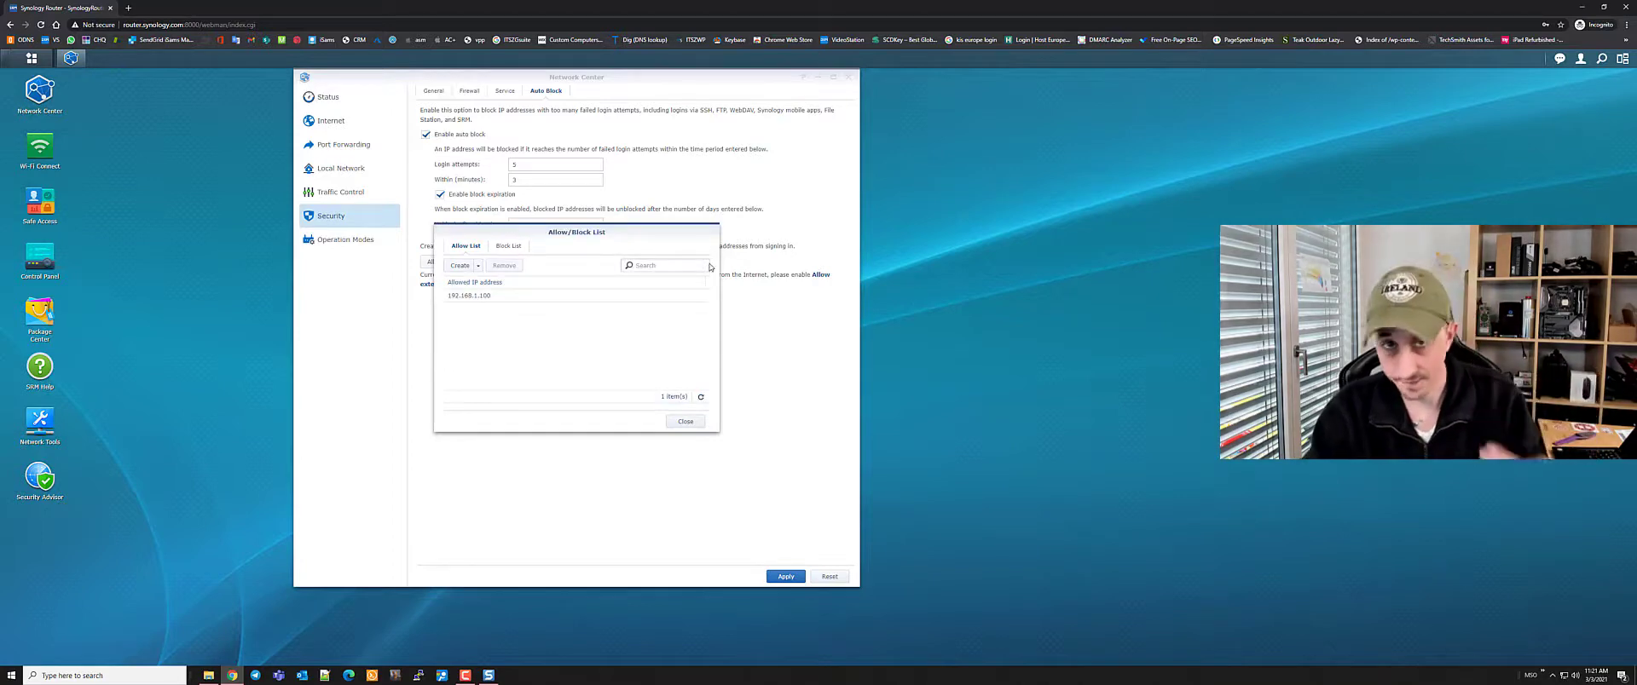
{"action": "left_click", "coordinate": [686, 423]}
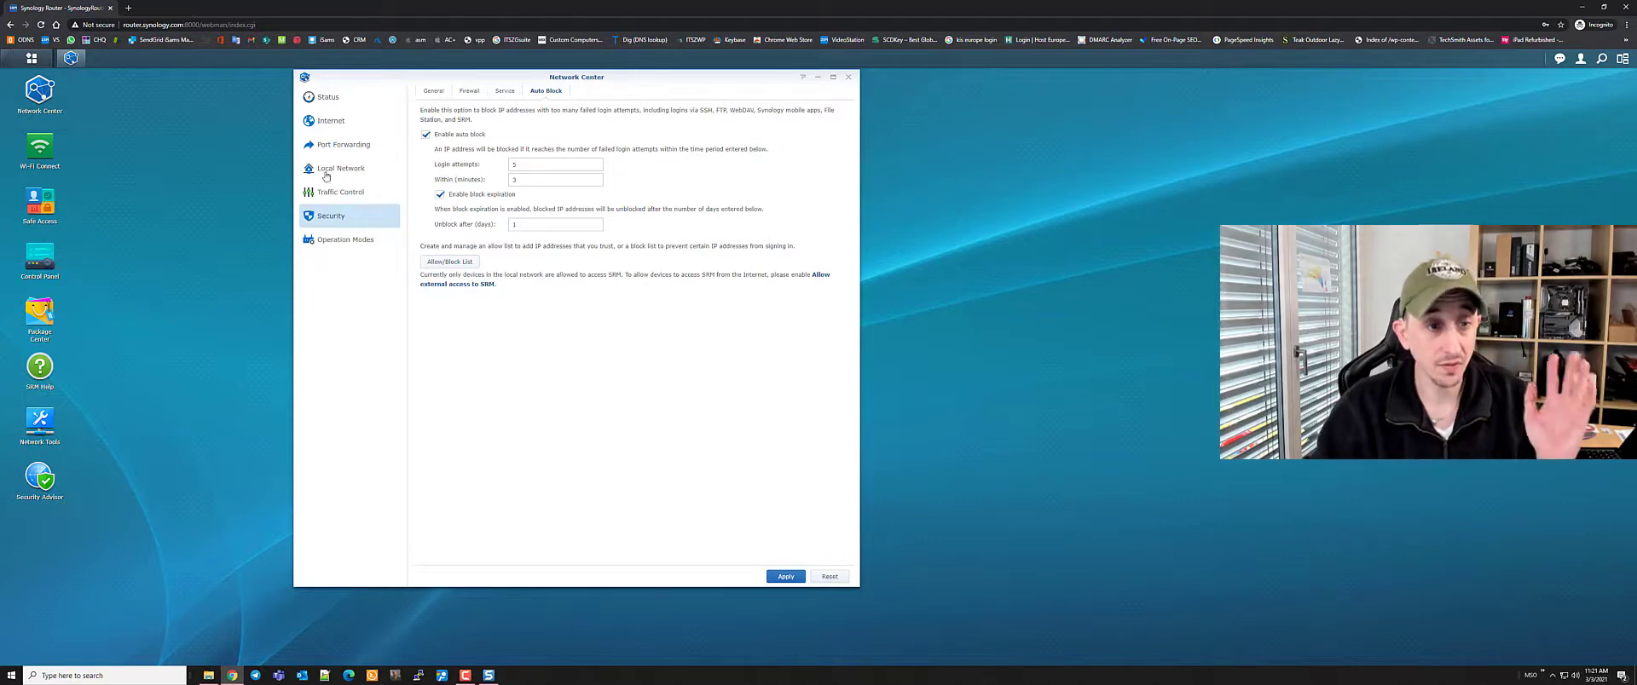
Look at the main apps menu and the account options menu, closing both
{"action": "left_click", "coordinate": [33, 59]}
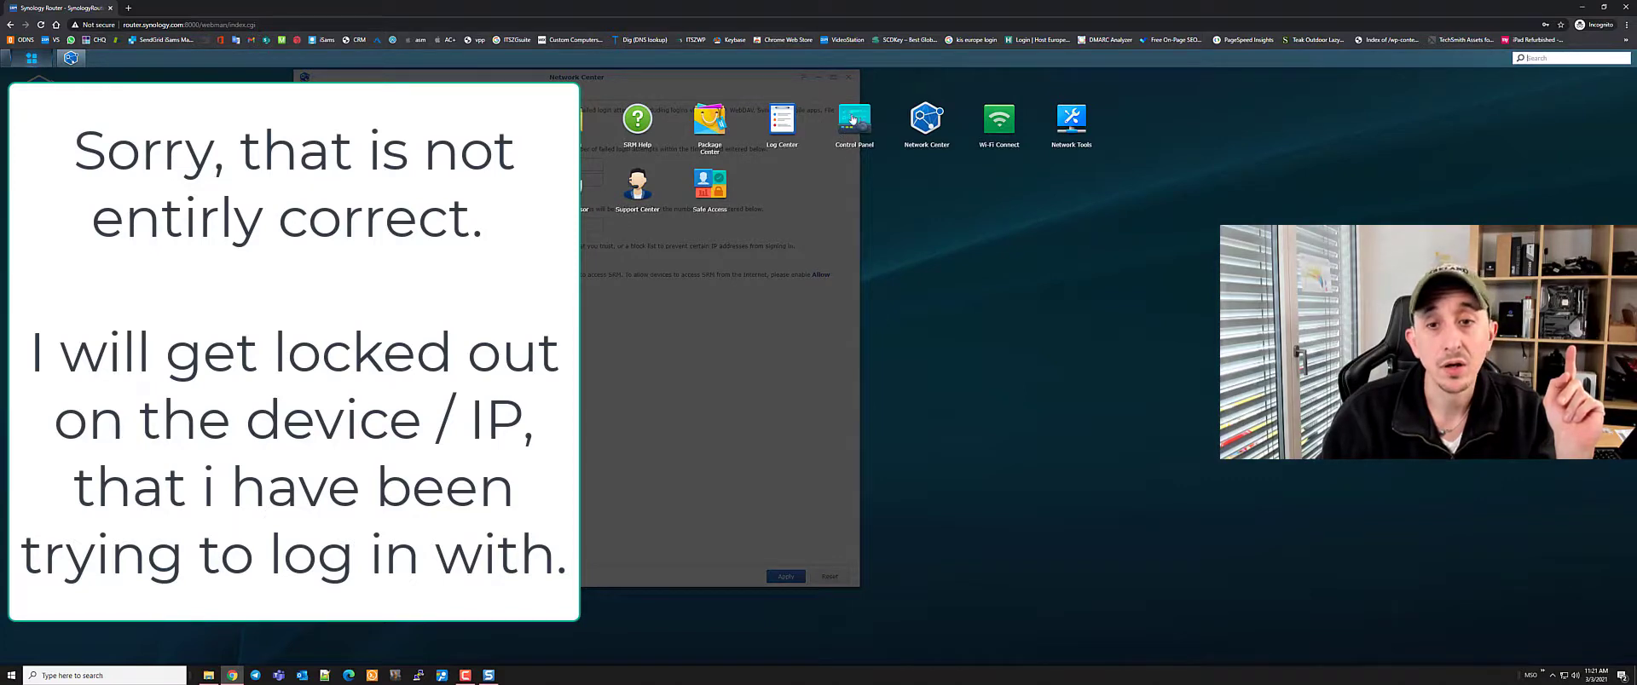
{"action": "left_click", "coordinate": [1090, 341]}
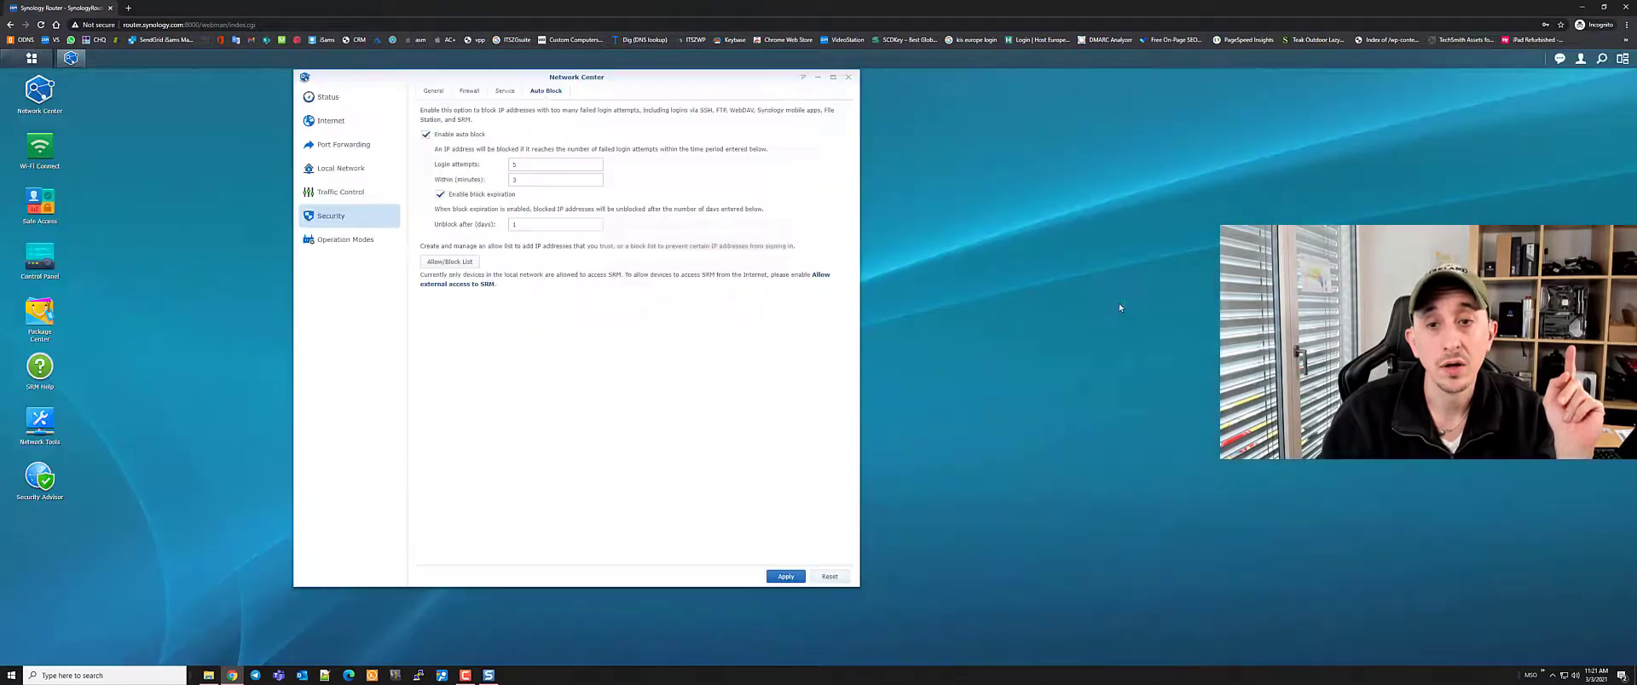
{"action": "left_click", "coordinate": [1580, 61]}
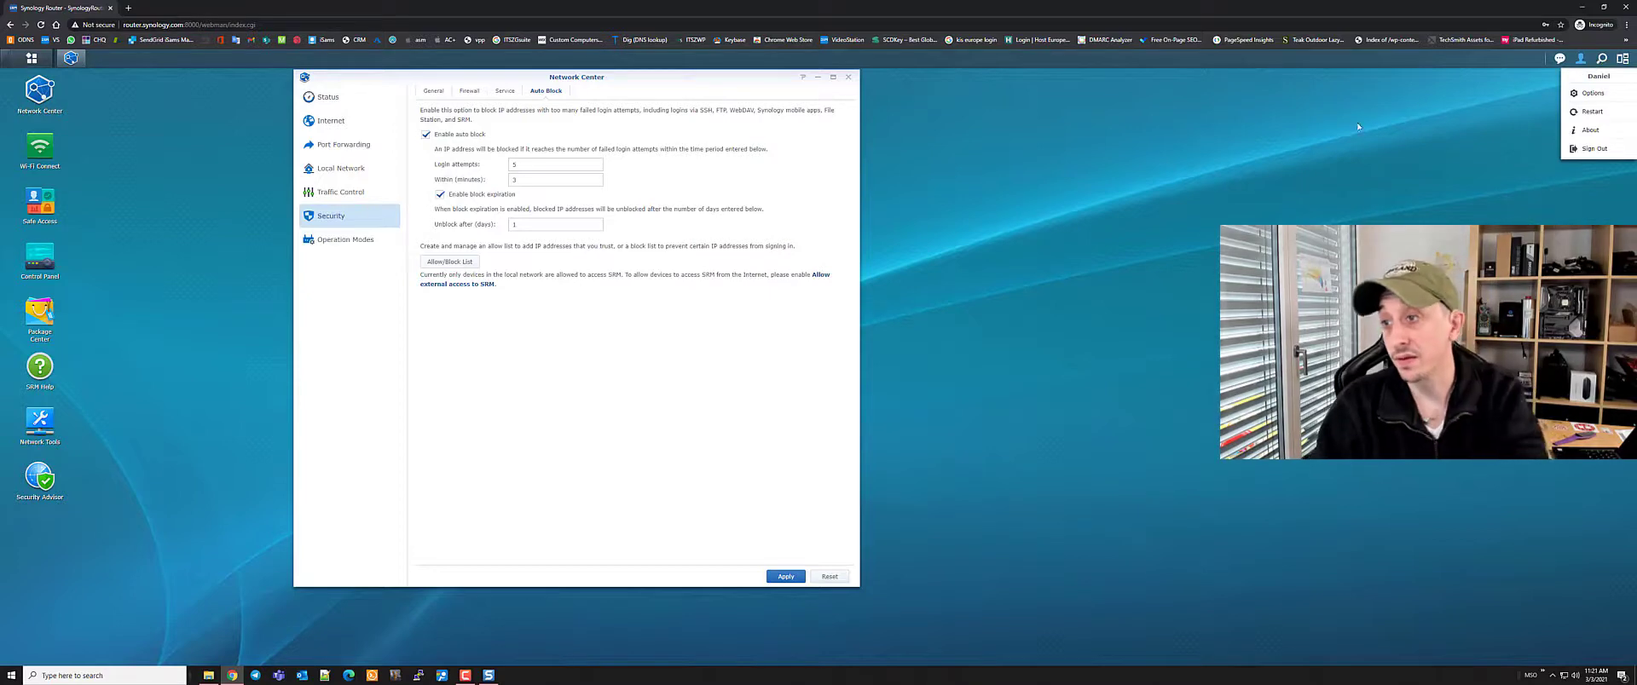
{"action": "left_click", "coordinate": [871, 400]}
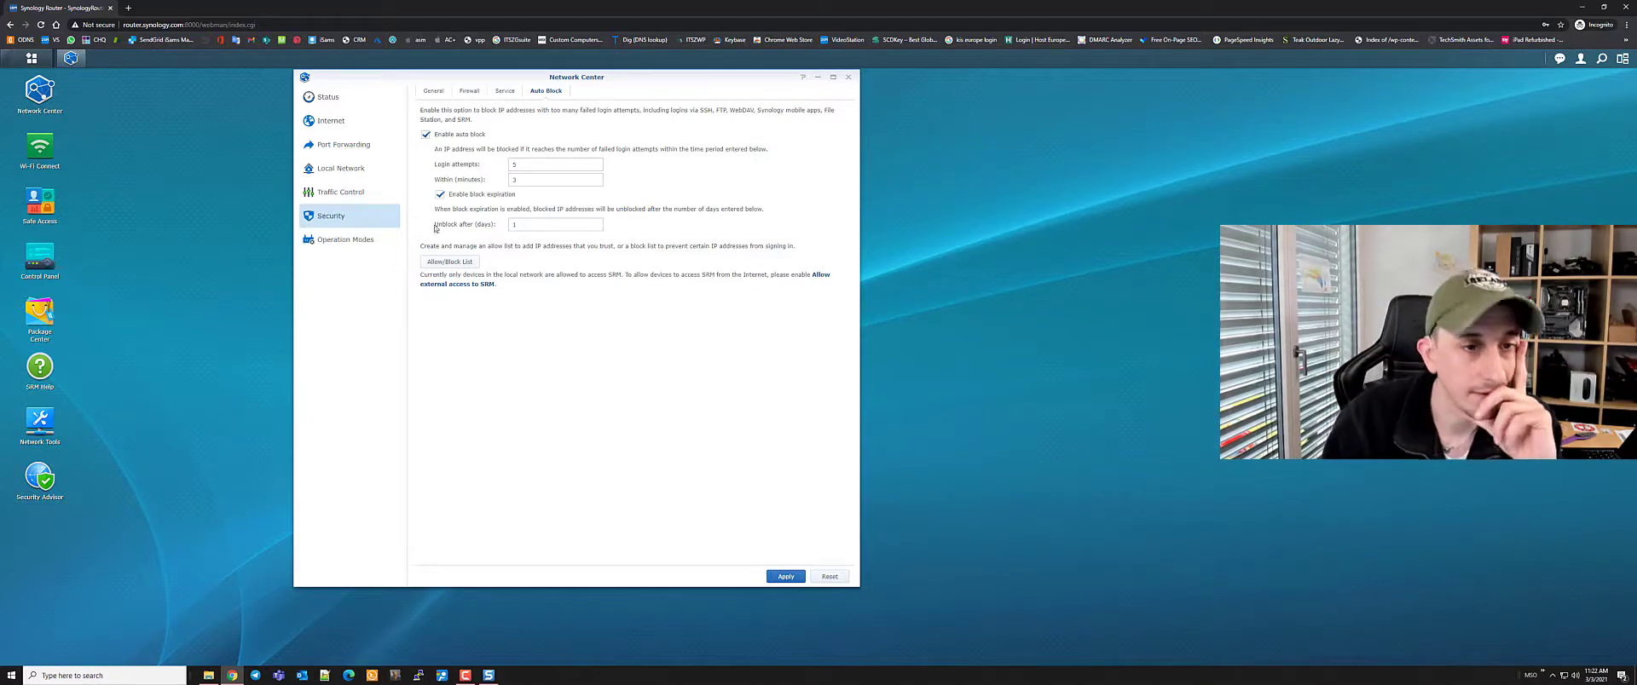
Apply the Auto Block settings, then go to Operation Modes, confirming the leave prompt
{"action": "left_click", "coordinate": [346, 240]}
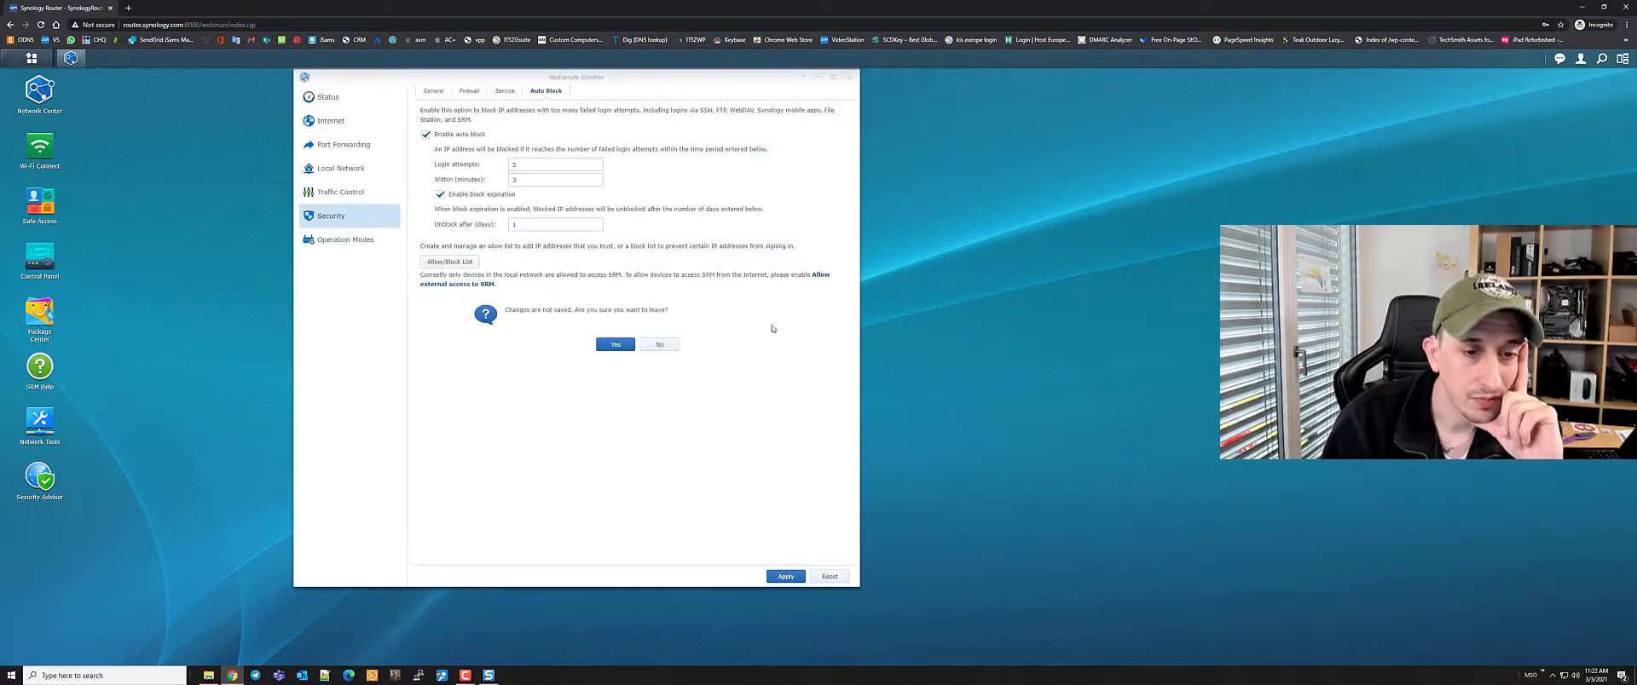
{"action": "left_click", "coordinate": [663, 346]}
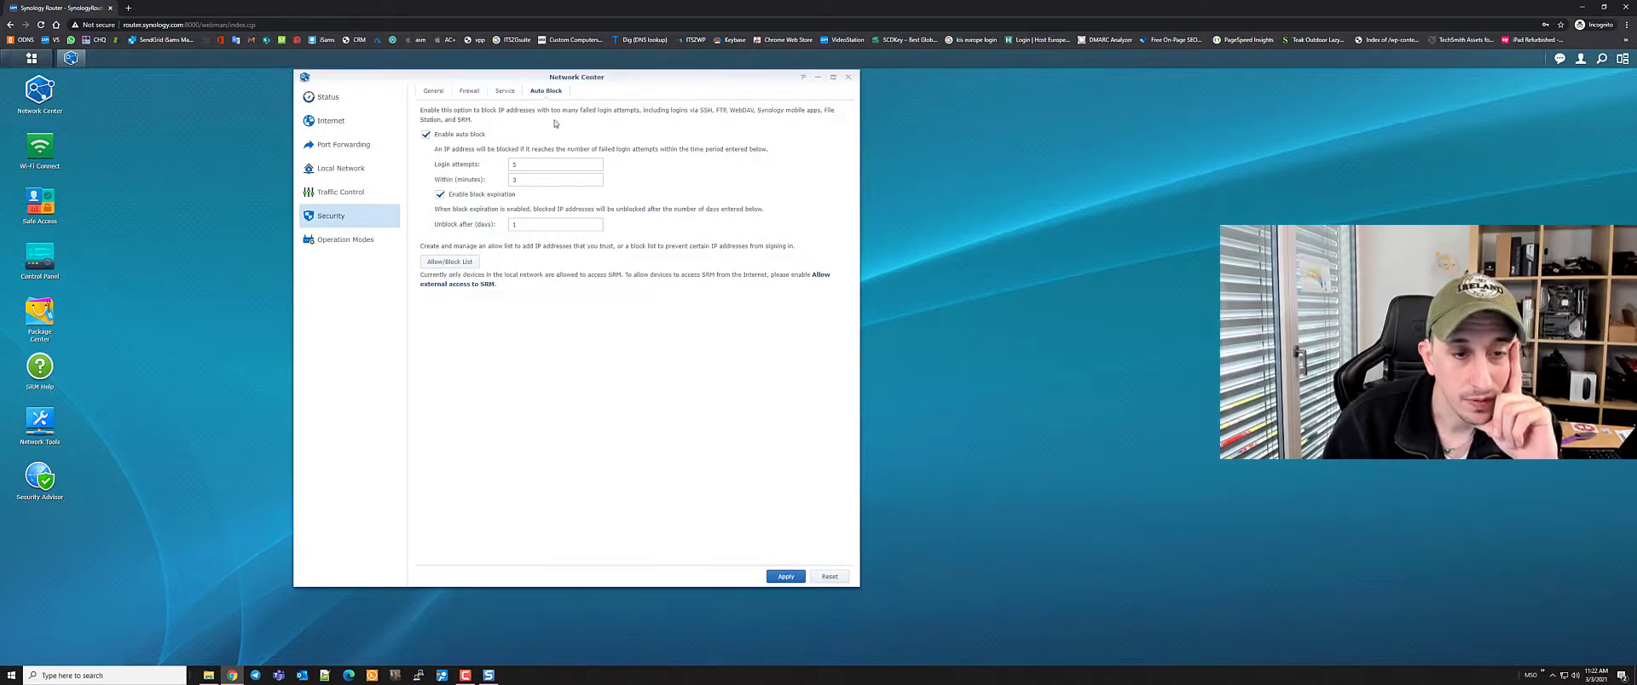
{"action": "left_click", "coordinate": [787, 577]}
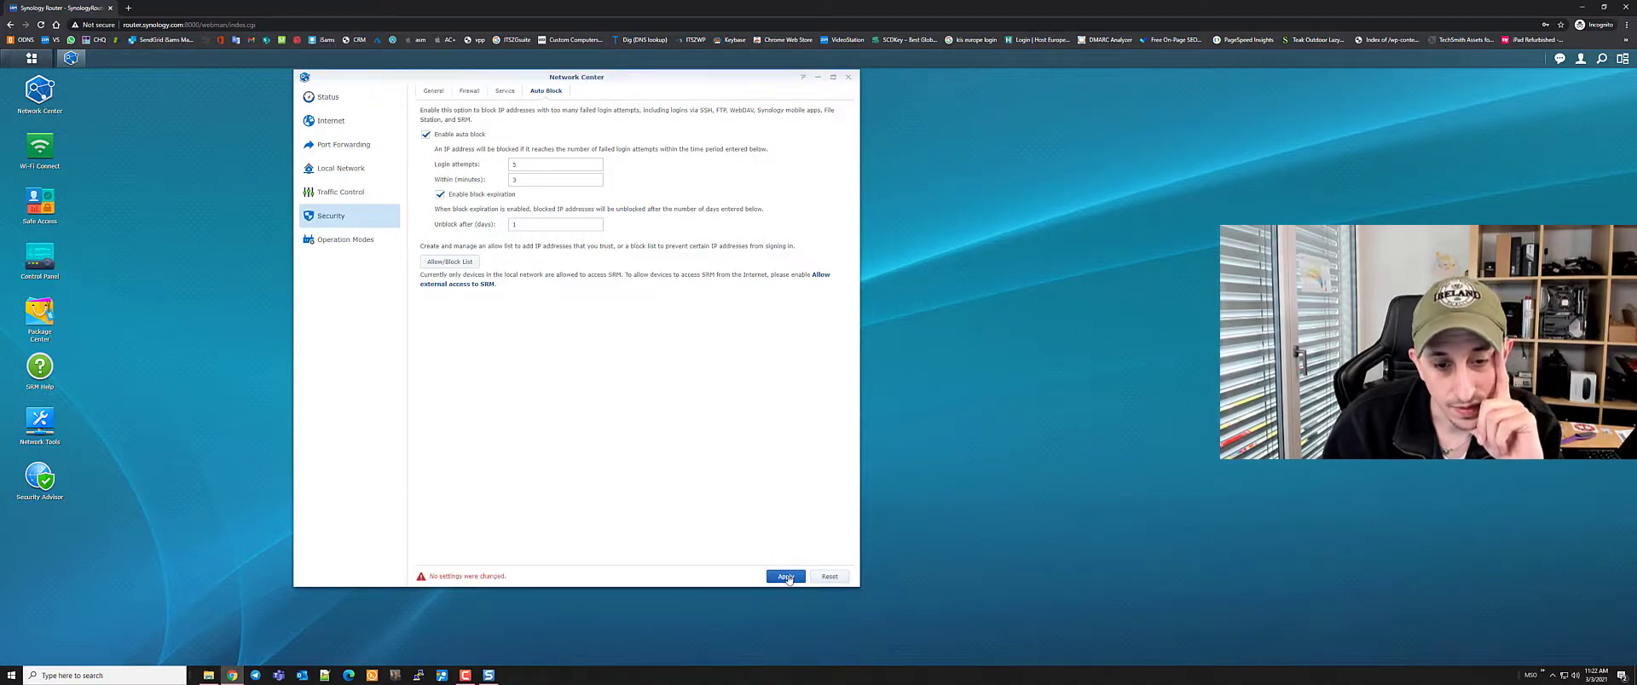
{"action": "left_click", "coordinate": [341, 240]}
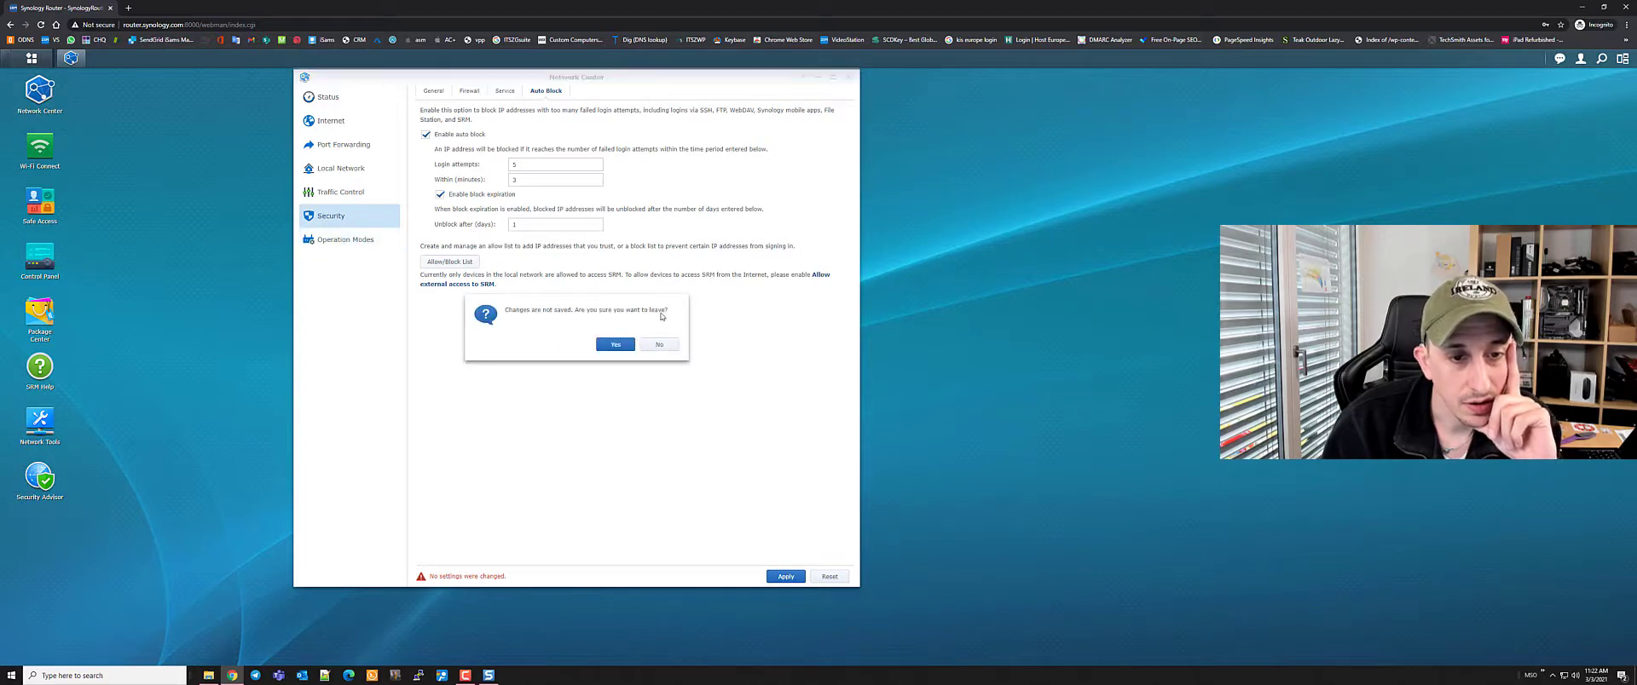
{"action": "left_click", "coordinate": [662, 345]}
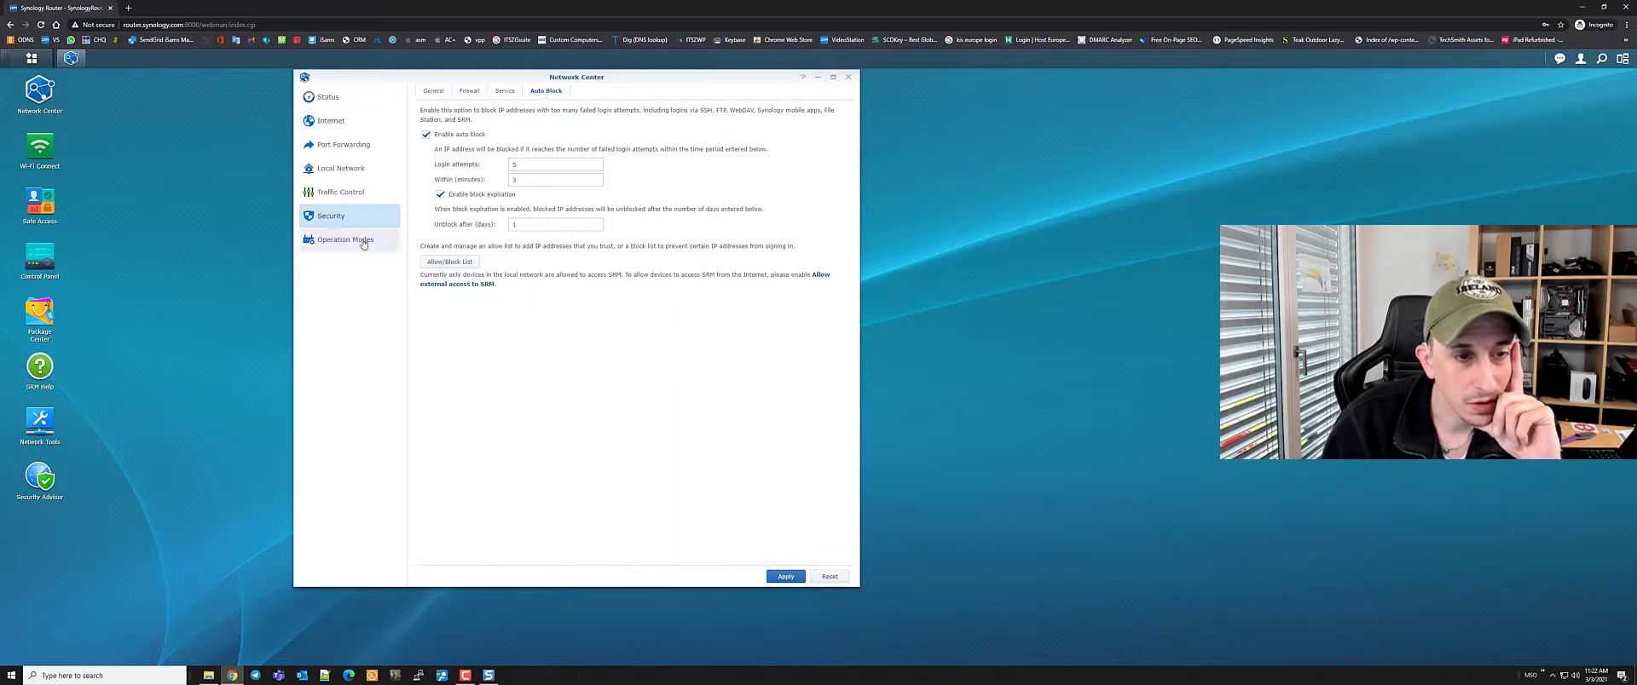
{"action": "left_click", "coordinate": [786, 579]}
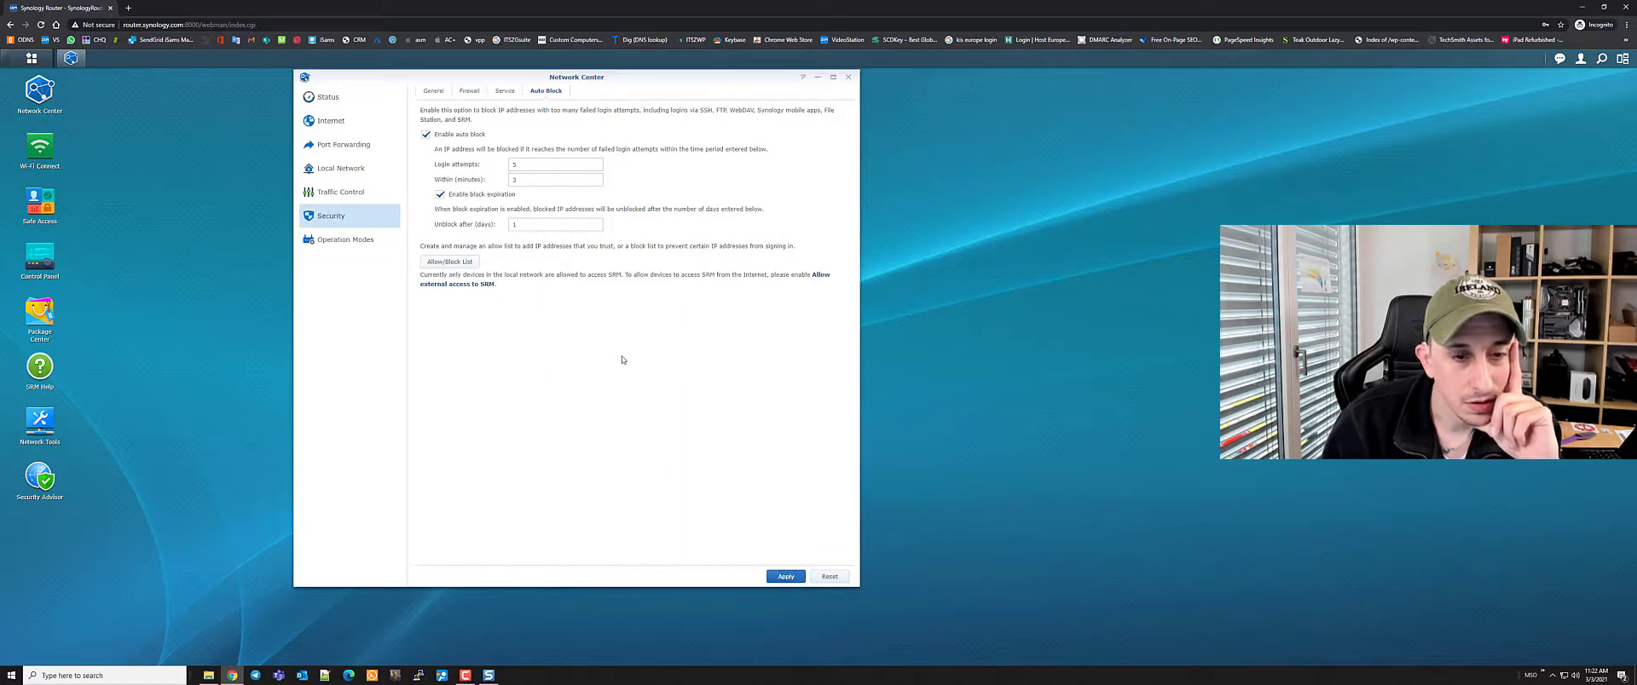
{"action": "left_click", "coordinate": [779, 579]}
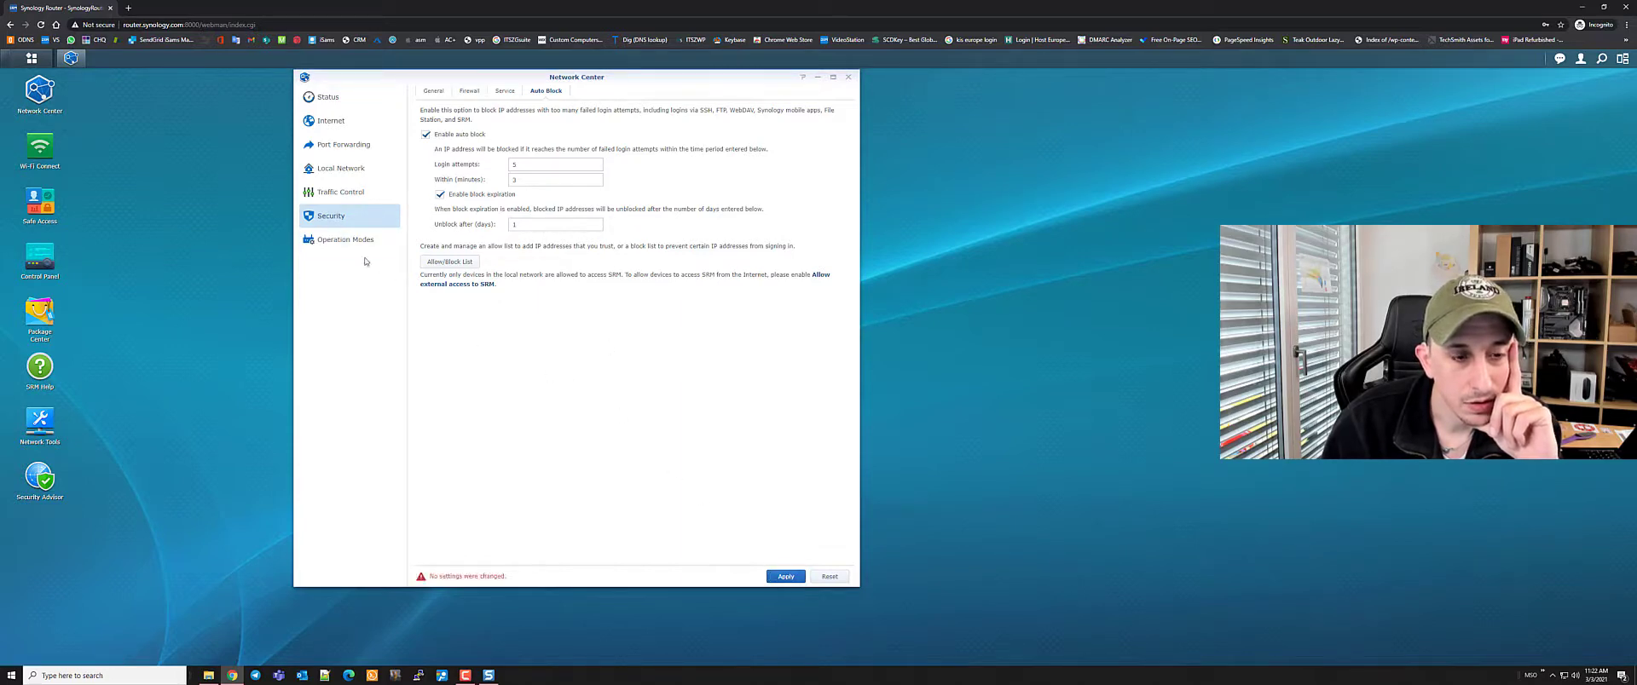
{"action": "left_click", "coordinate": [345, 240]}
{"action": "left_click", "coordinate": [623, 350]}
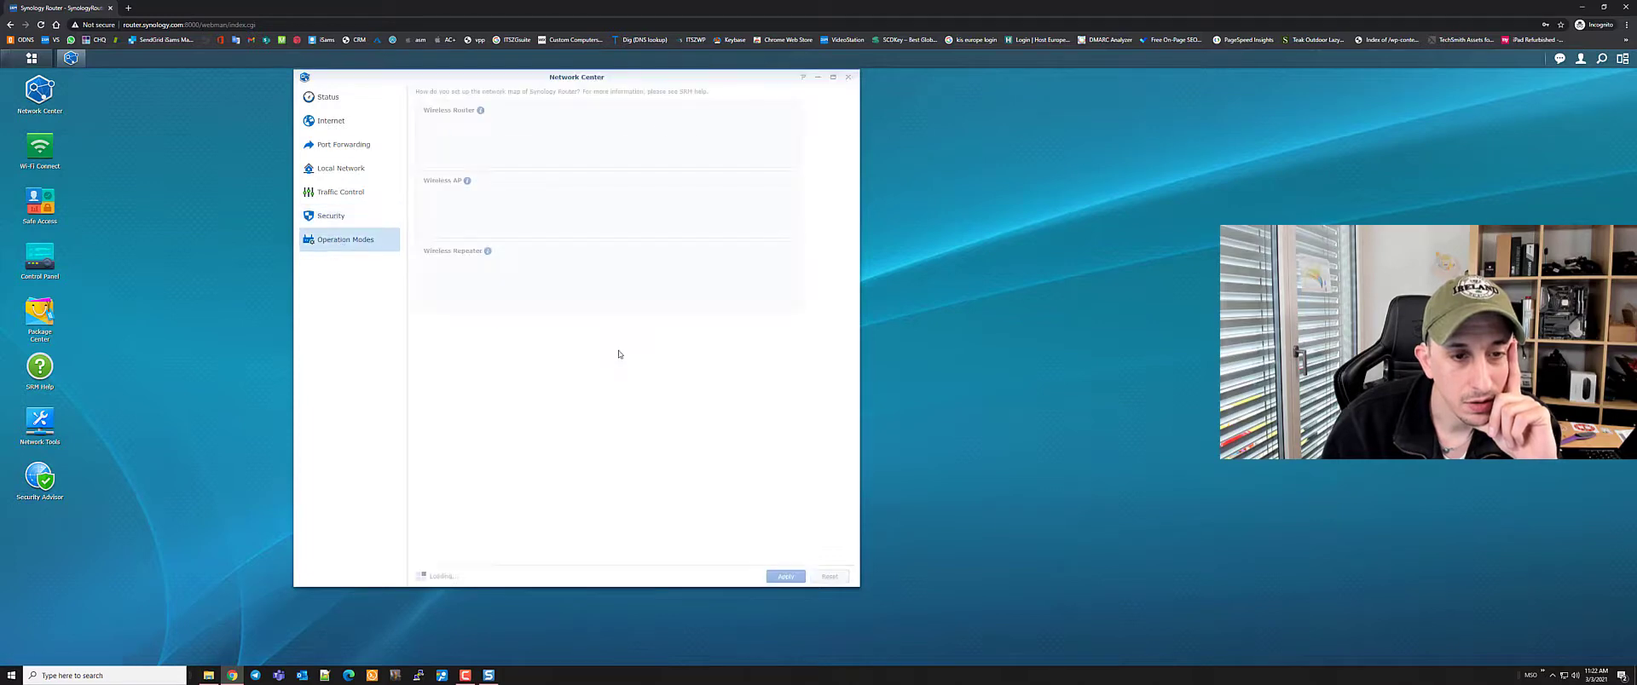
Revisit Security's Auto Block tab, view Operation Modes after confirming leave, then close Network Center
{"action": "left_click", "coordinate": [325, 215]}
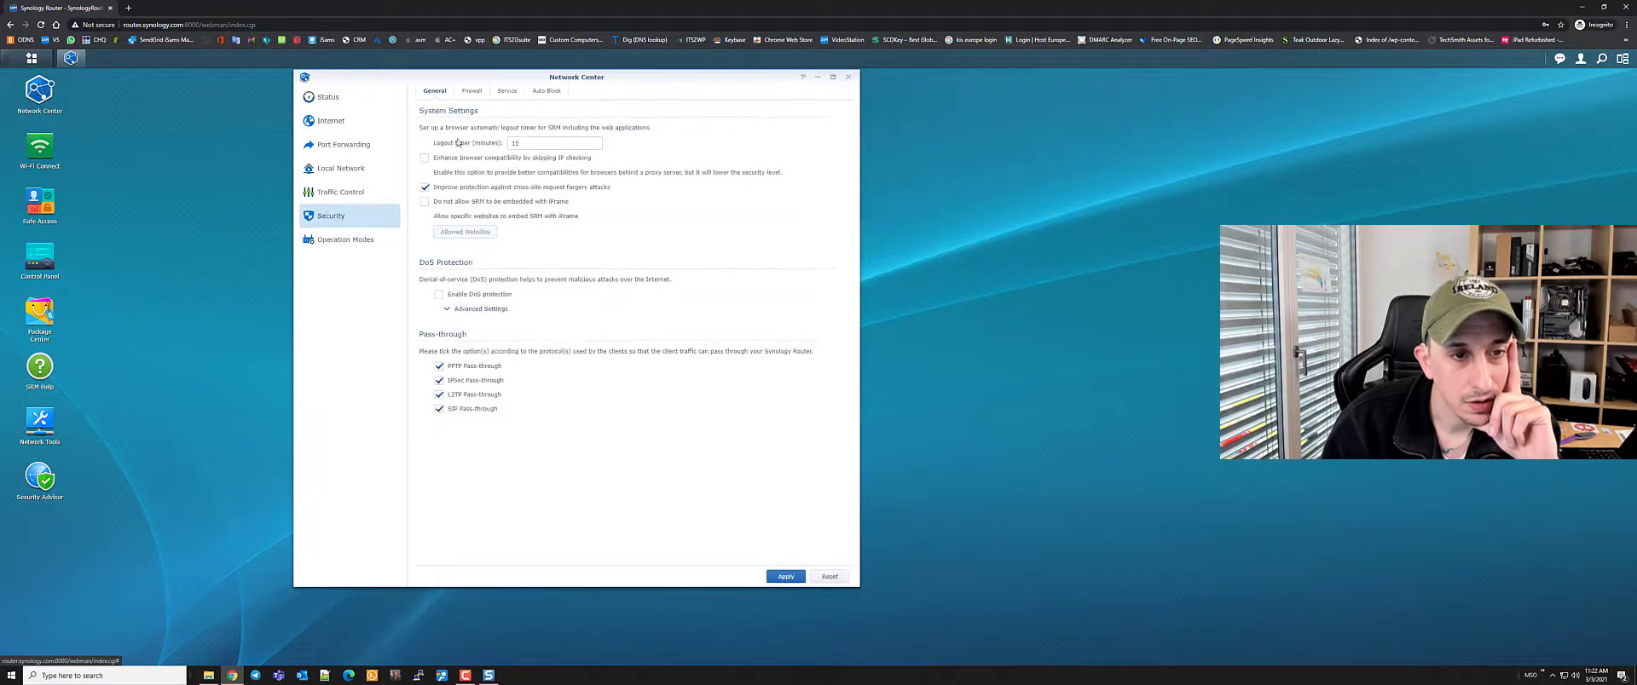
{"action": "left_click", "coordinate": [537, 96]}
{"action": "left_click", "coordinate": [345, 239]}
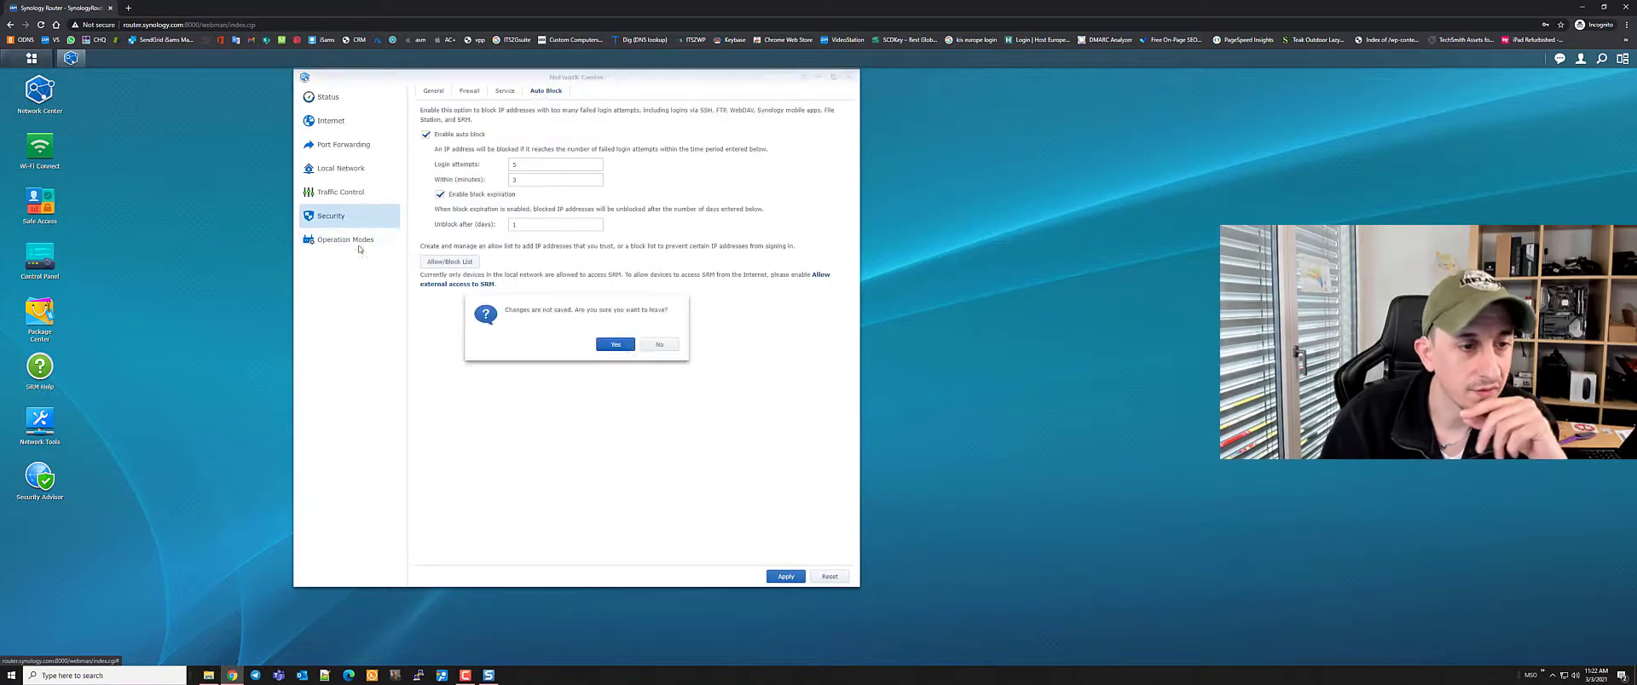
{"action": "left_click", "coordinate": [616, 345]}
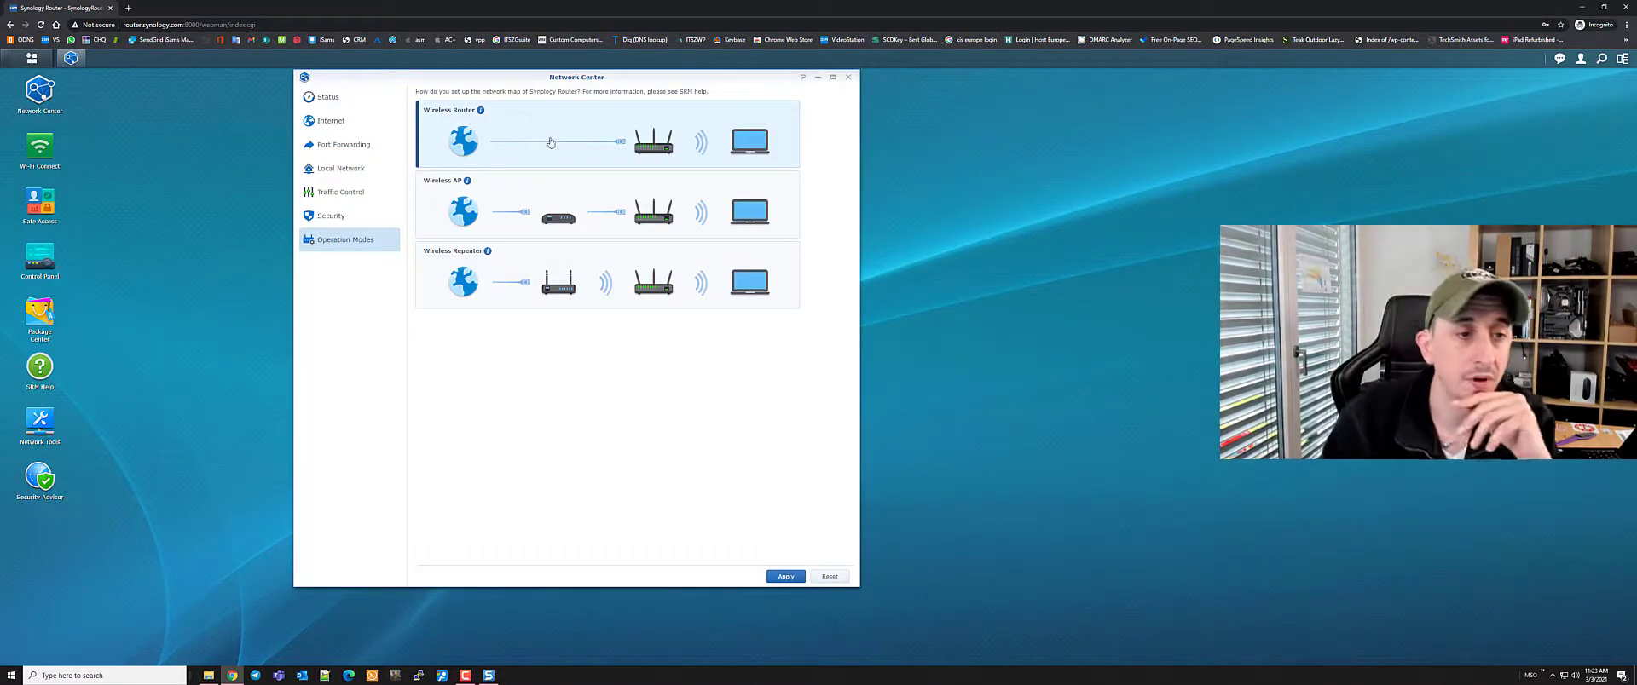
{"action": "left_click", "coordinate": [848, 77]}
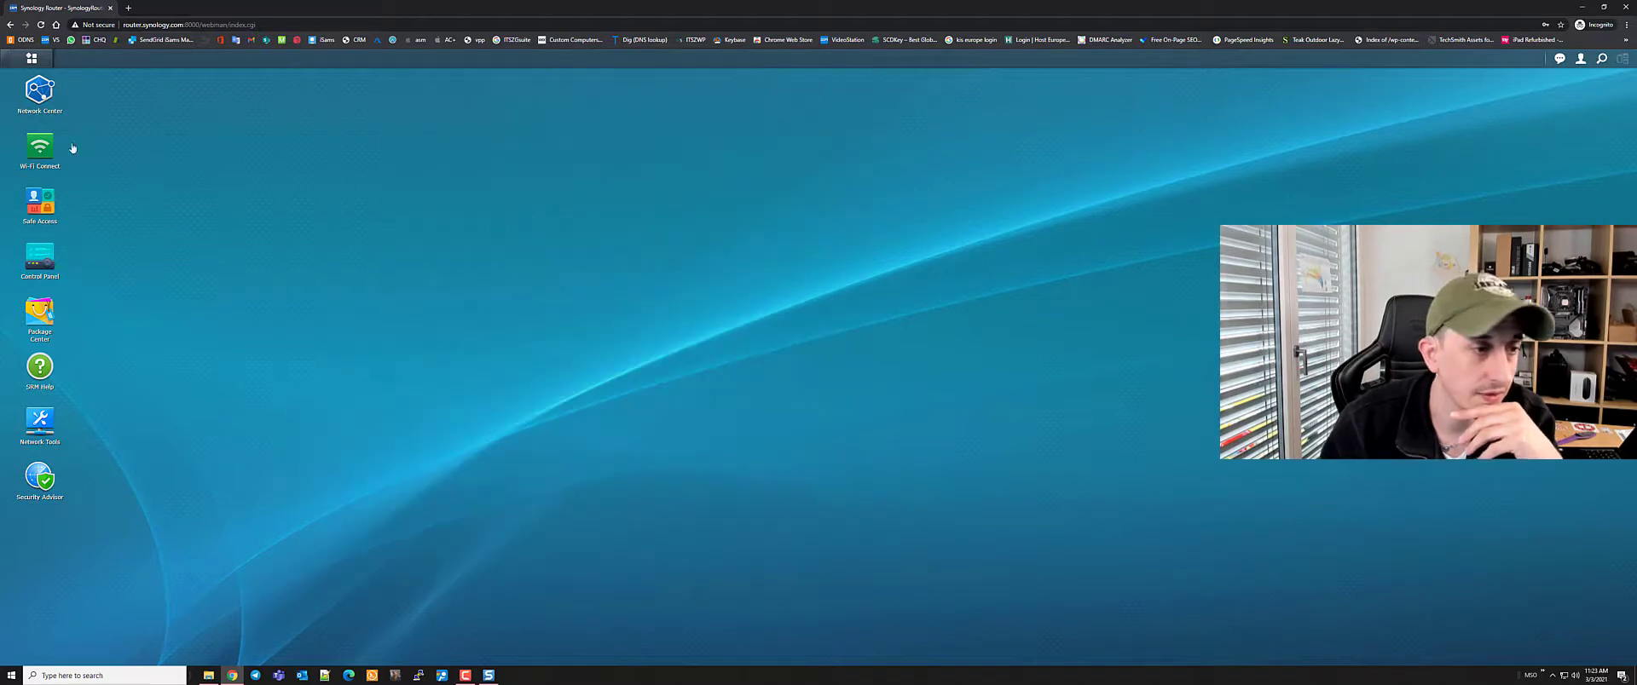
Open Safe Access, centre its window, and go to the profiles and web filters section
{"action": "left_click", "coordinate": [35, 208]}
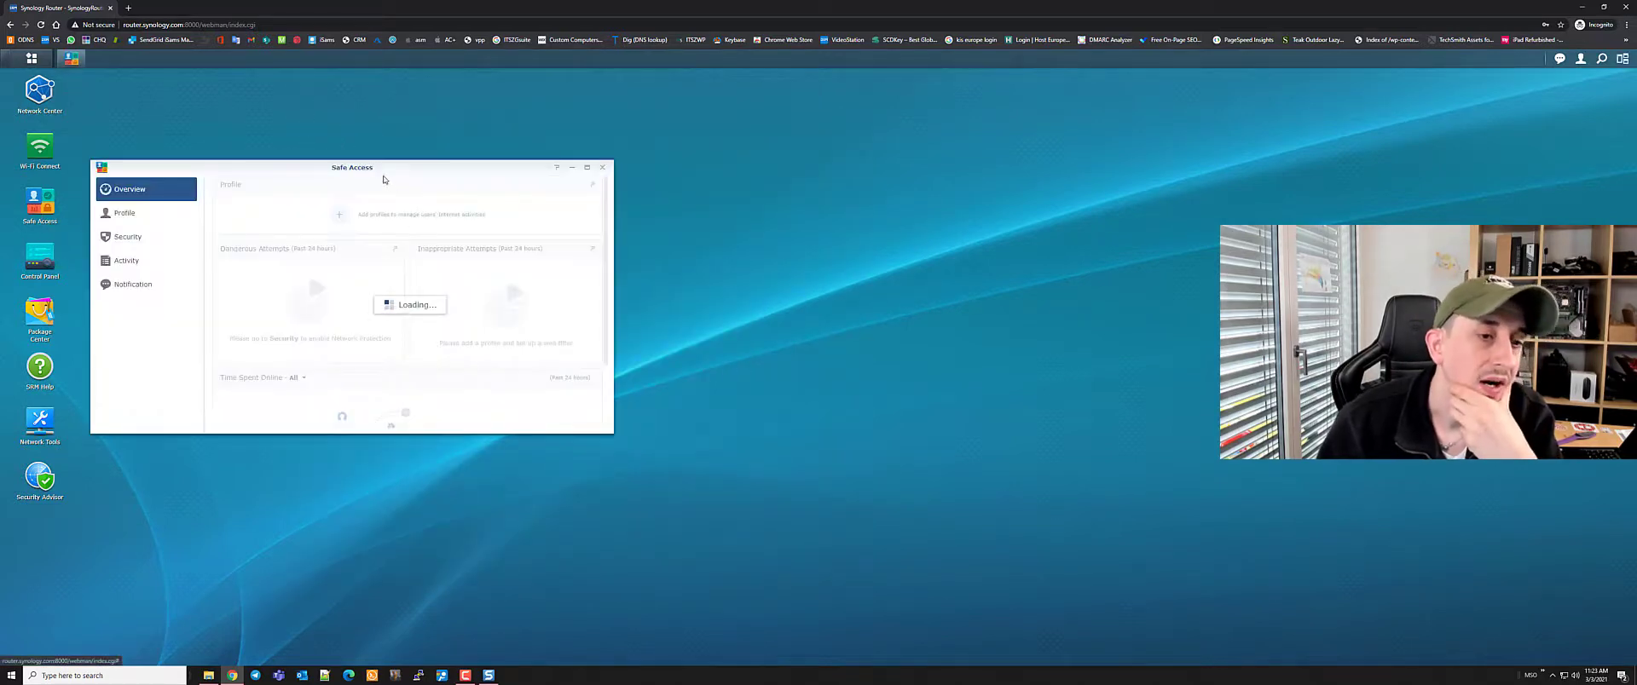
{"action": "left_click_drag", "start_coordinate": [384, 179], "coordinate": [639, 194]}
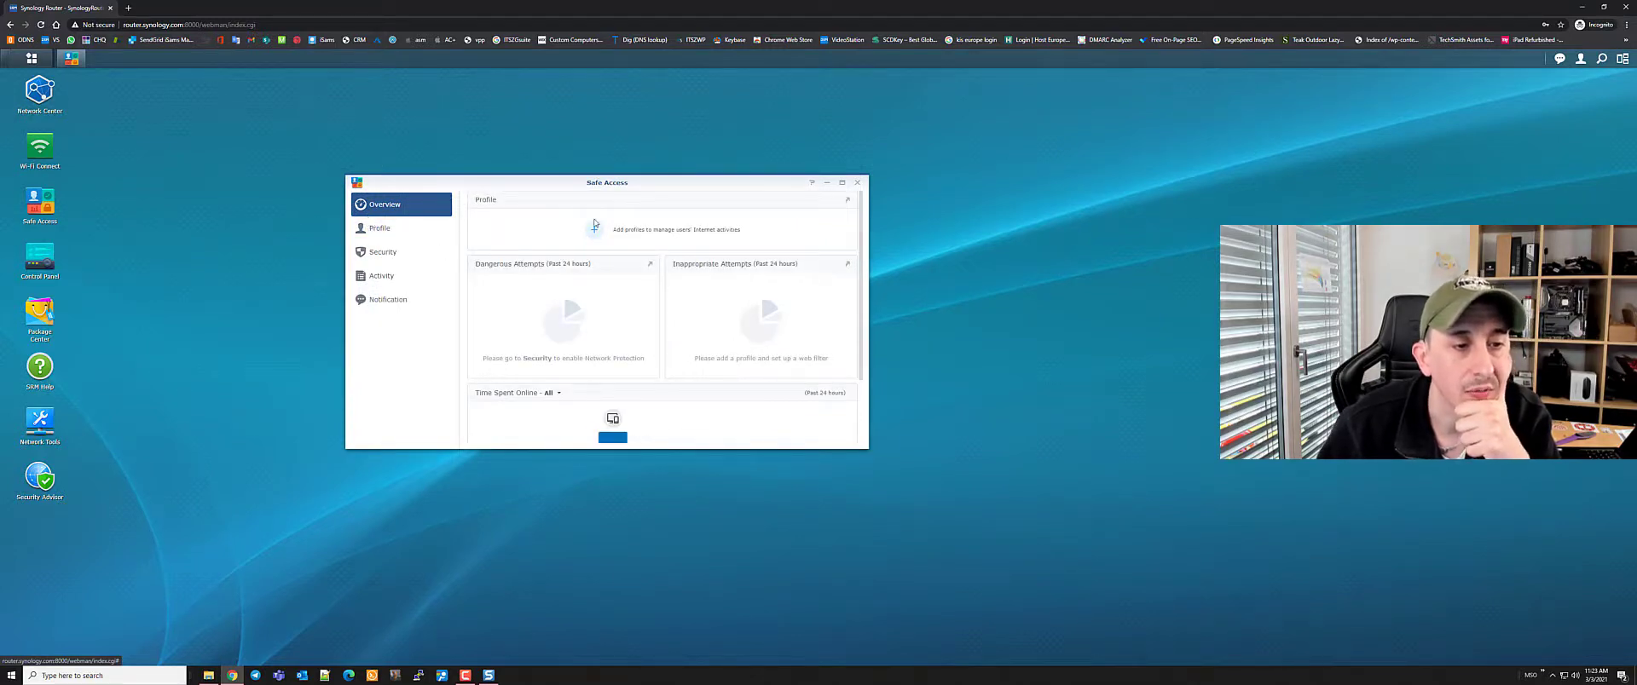
{"action": "left_click", "coordinate": [377, 228]}
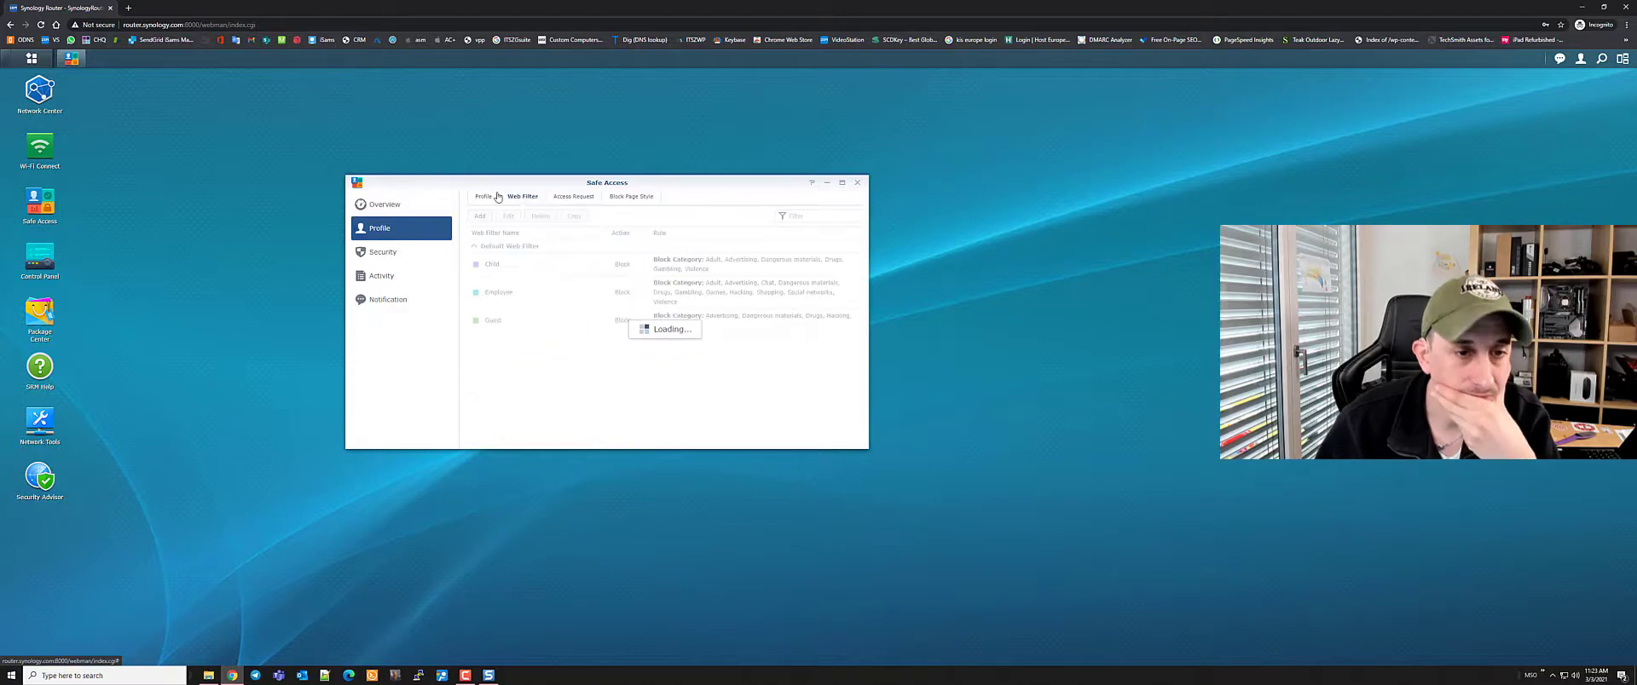
Create a custom 'No Ads' web filter blocking Advertising, then return to the Overview page
{"action": "left_click", "coordinate": [480, 217]}
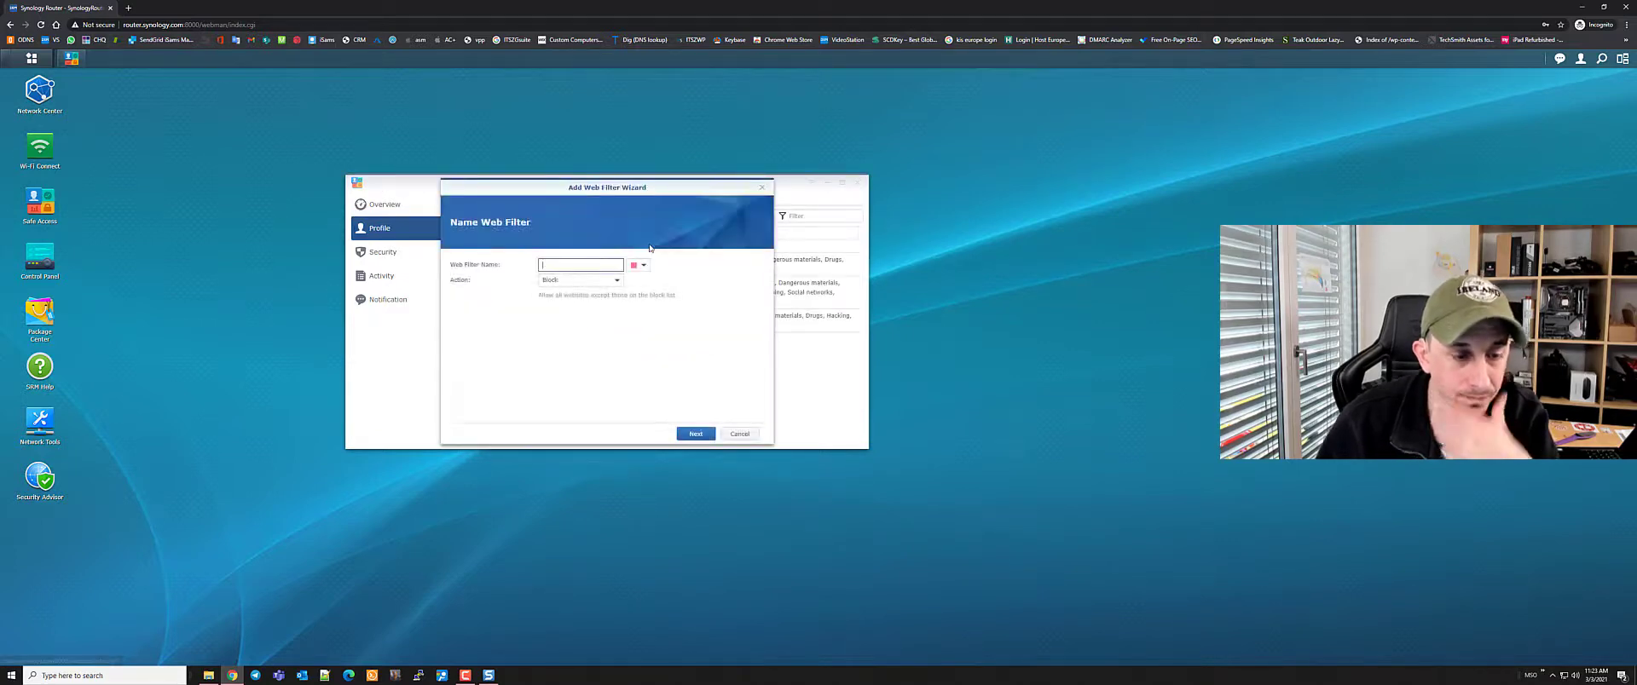
{"action": "type", "text": "No Ads"}
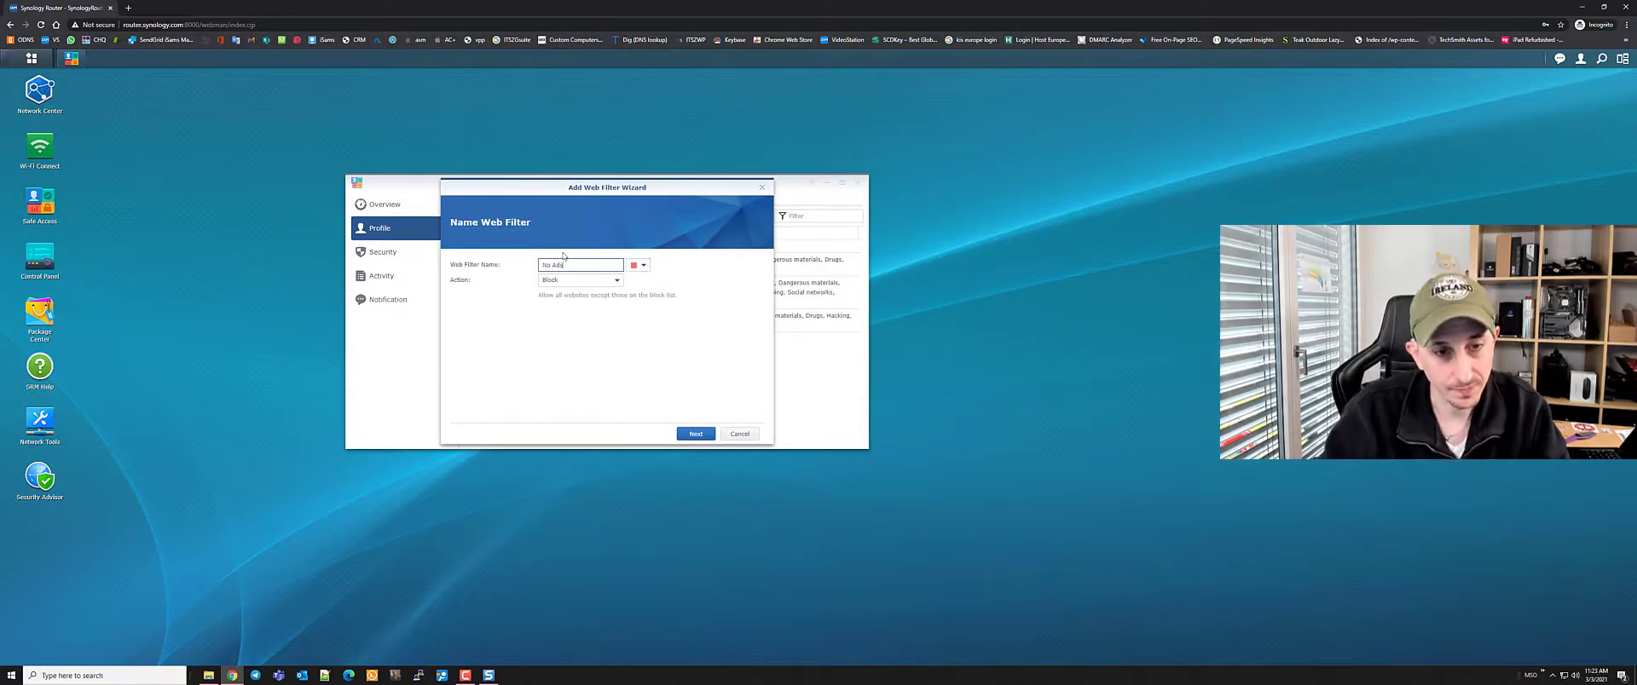
{"action": "left_click", "coordinate": [692, 437]}
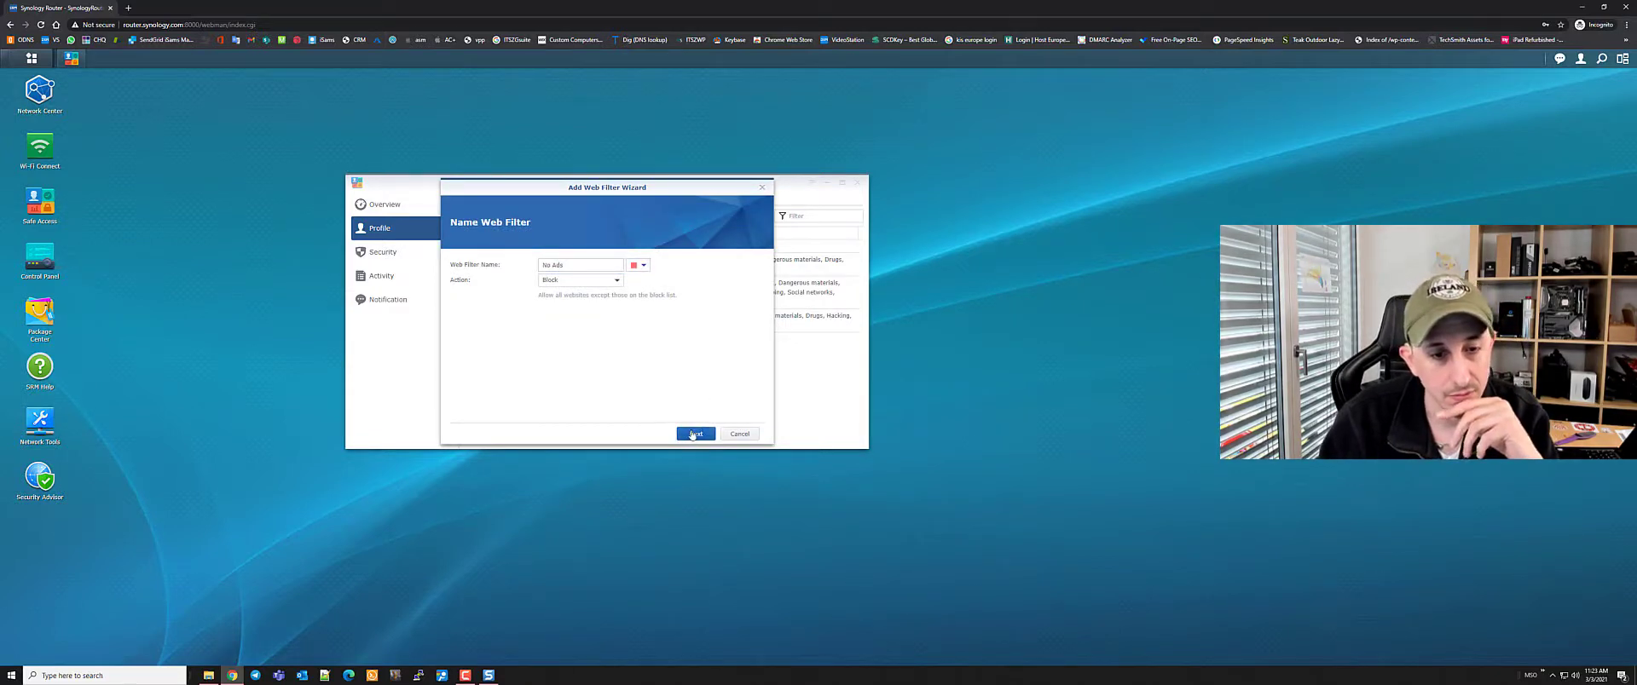
{"action": "left_click", "coordinate": [560, 296]}
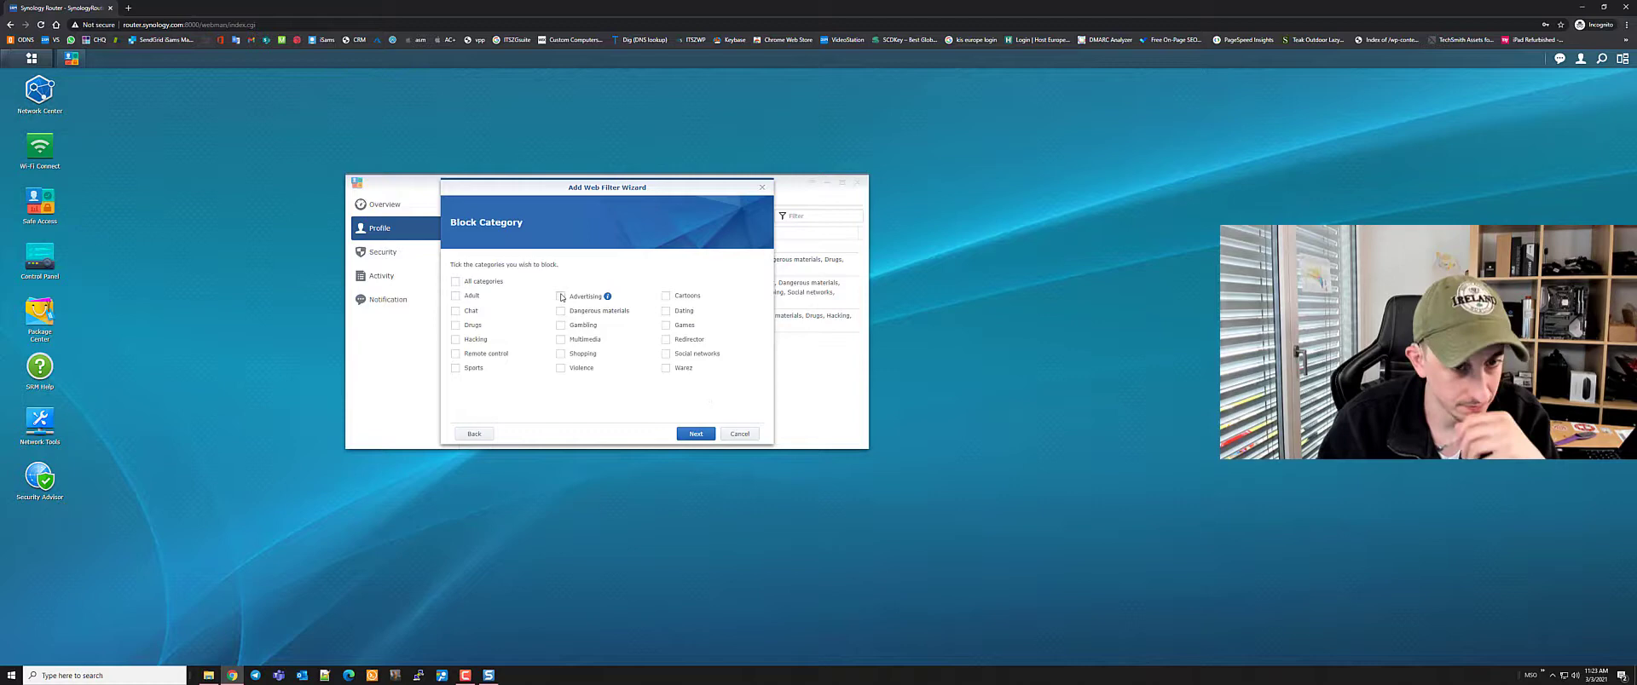
{"action": "left_click", "coordinate": [696, 434]}
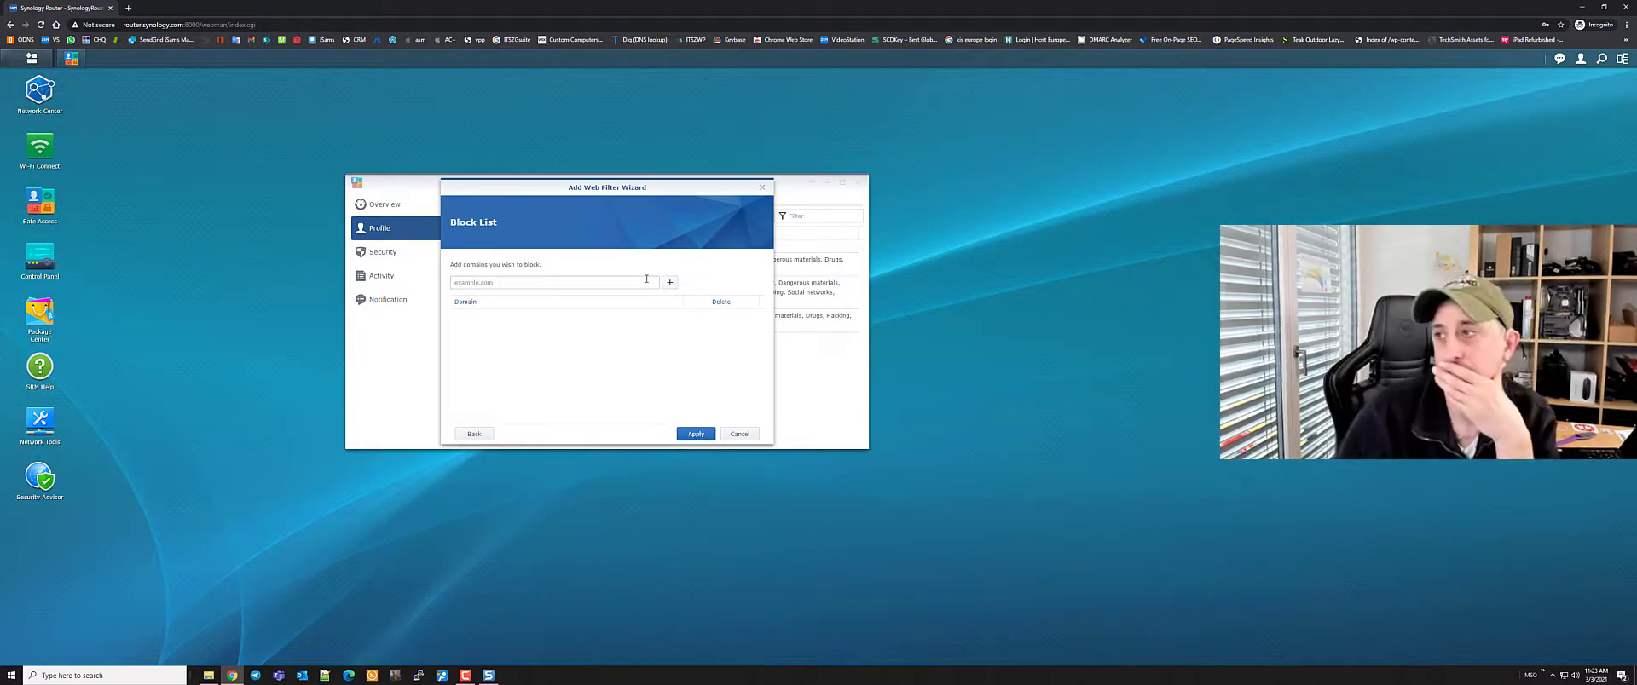
{"action": "left_click", "coordinate": [706, 434]}
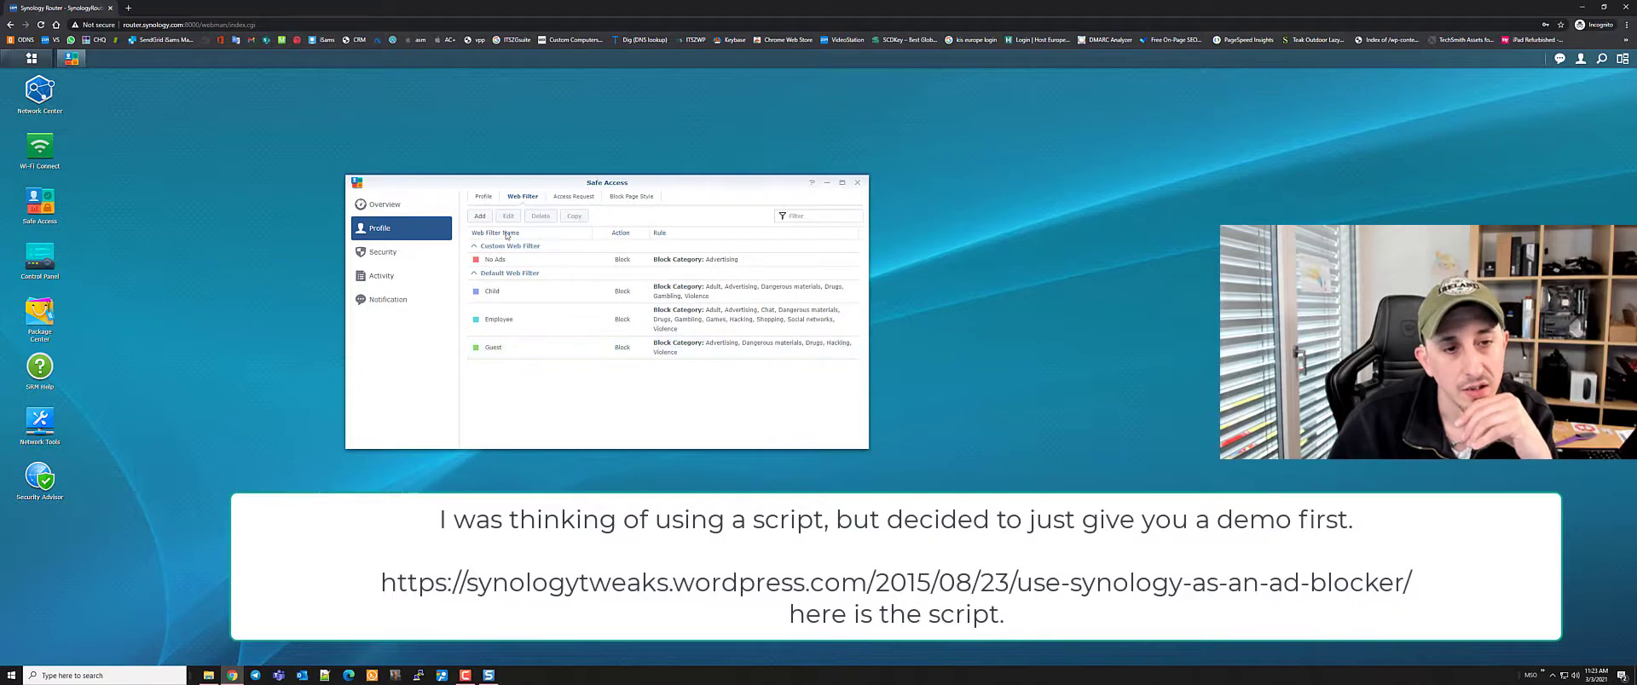
{"action": "left_click", "coordinate": [524, 259]}
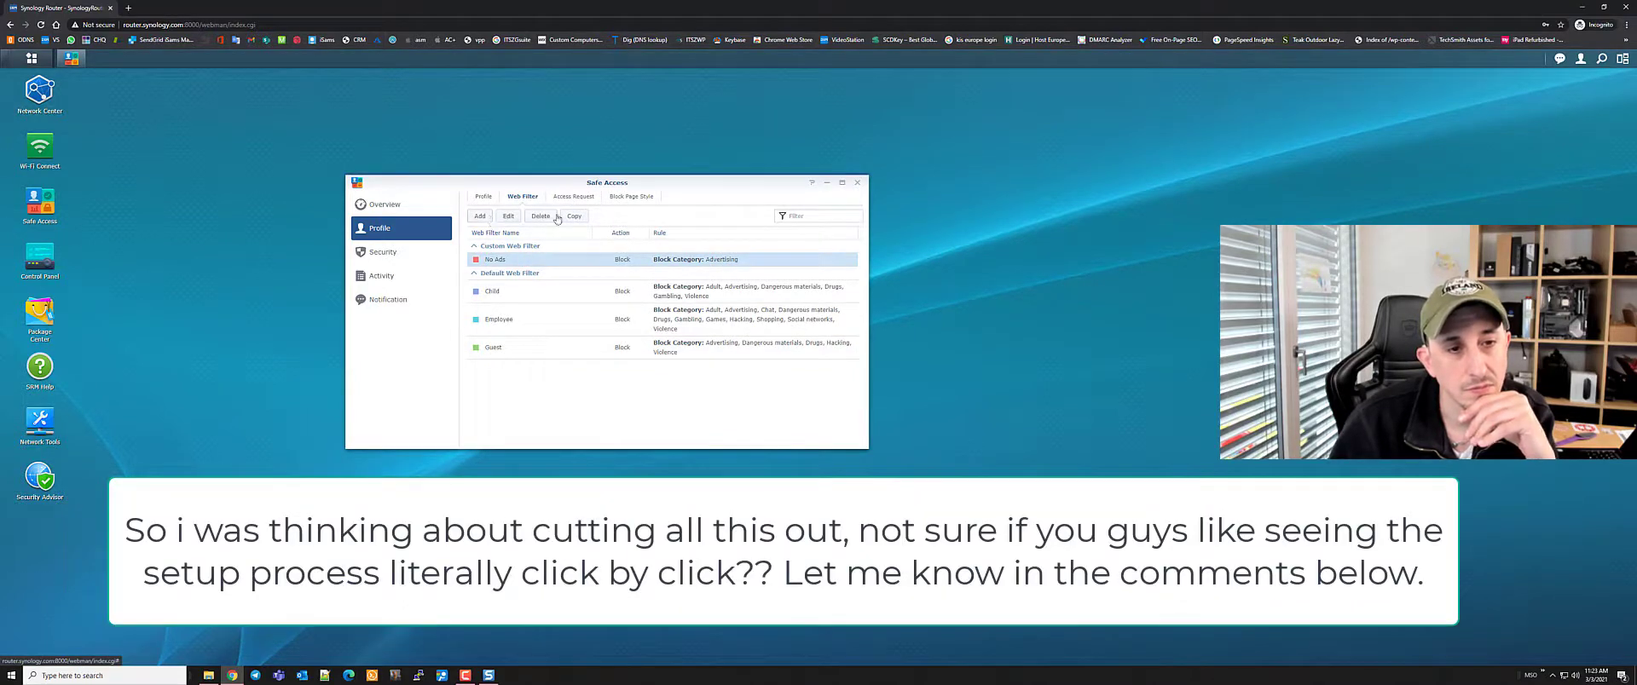
{"action": "left_click", "coordinate": [381, 209]}
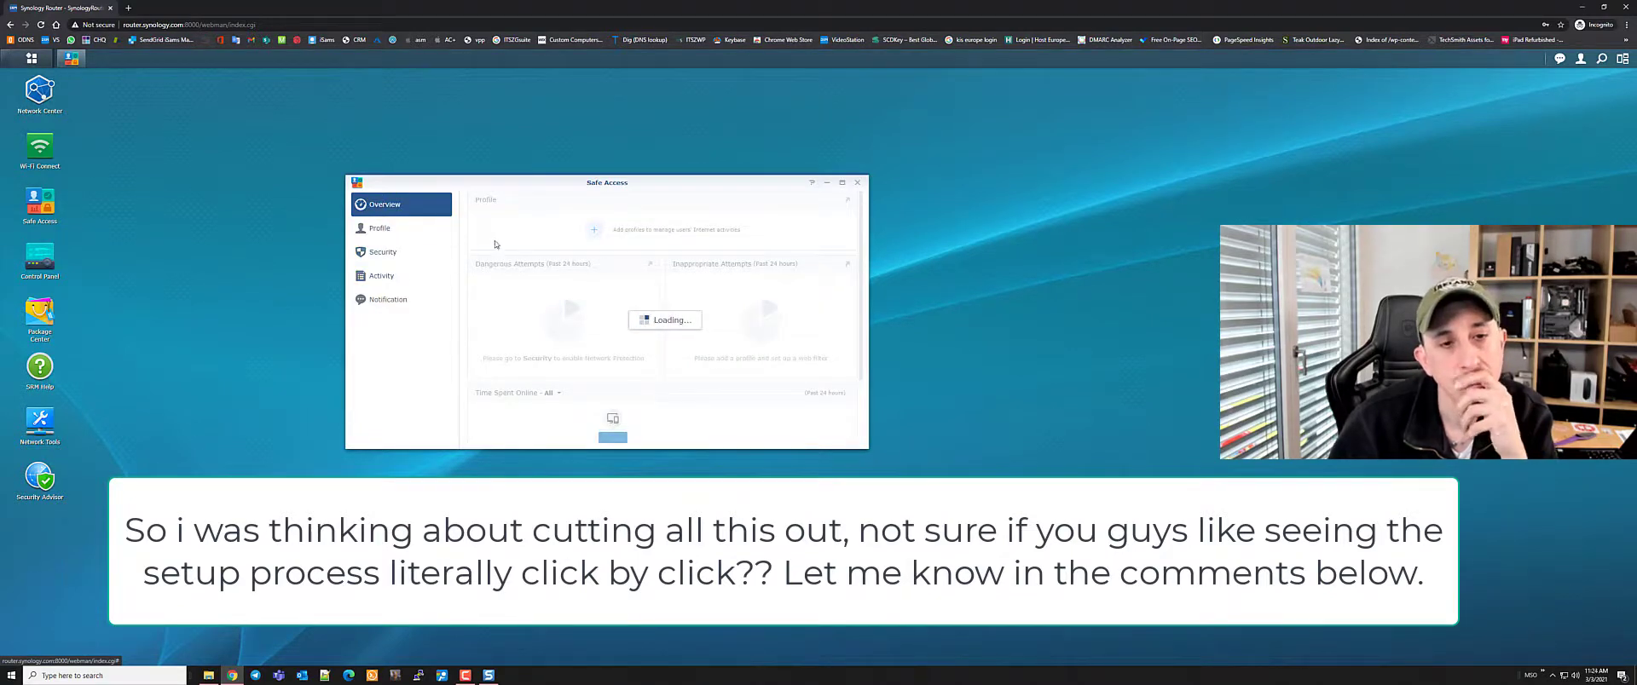
Create a My Network (LAN) profile with the Add Profile Wizard
{"action": "left_click", "coordinate": [595, 230]}
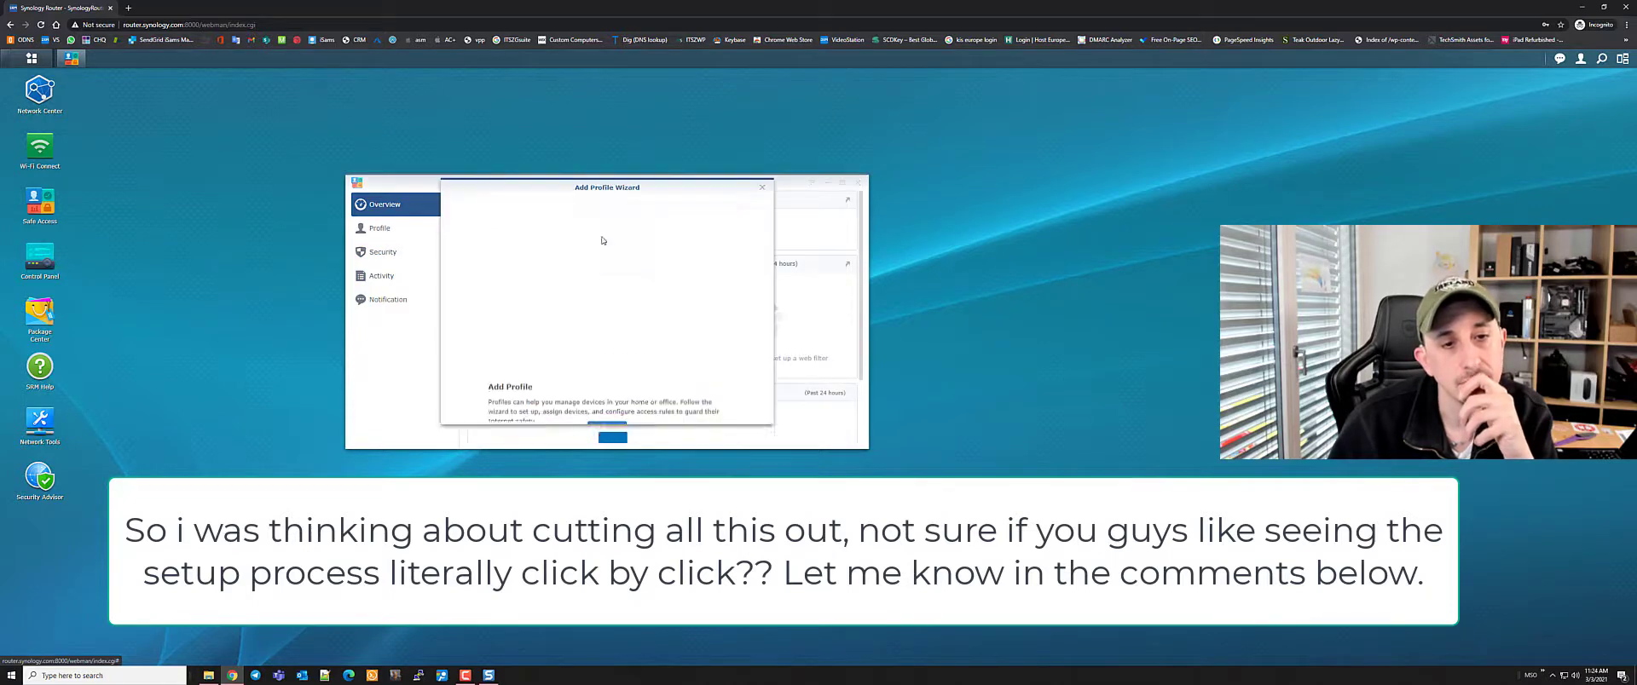
{"action": "left_click", "coordinate": [606, 428]}
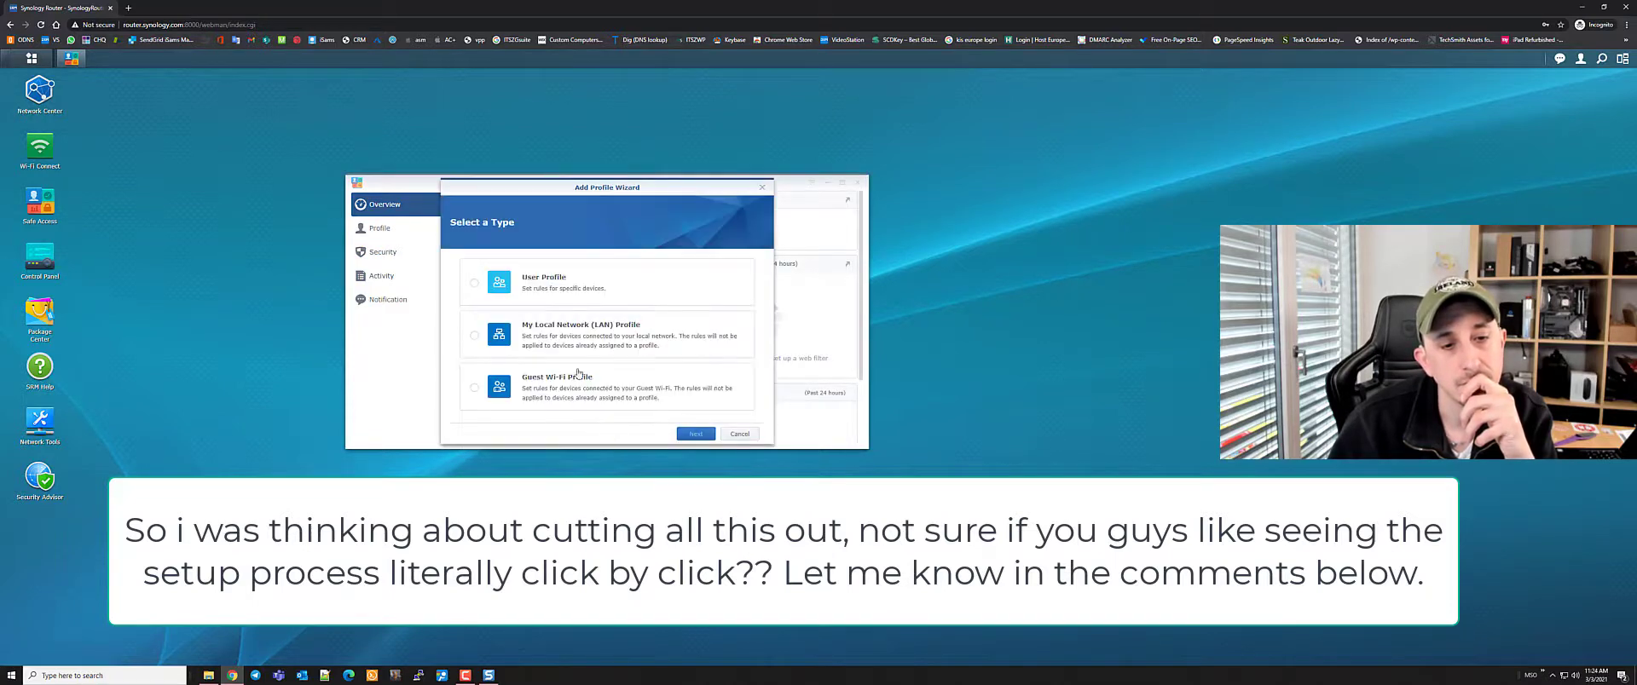
{"action": "left_click", "coordinate": [476, 334]}
{"action": "left_click", "coordinate": [696, 434]}
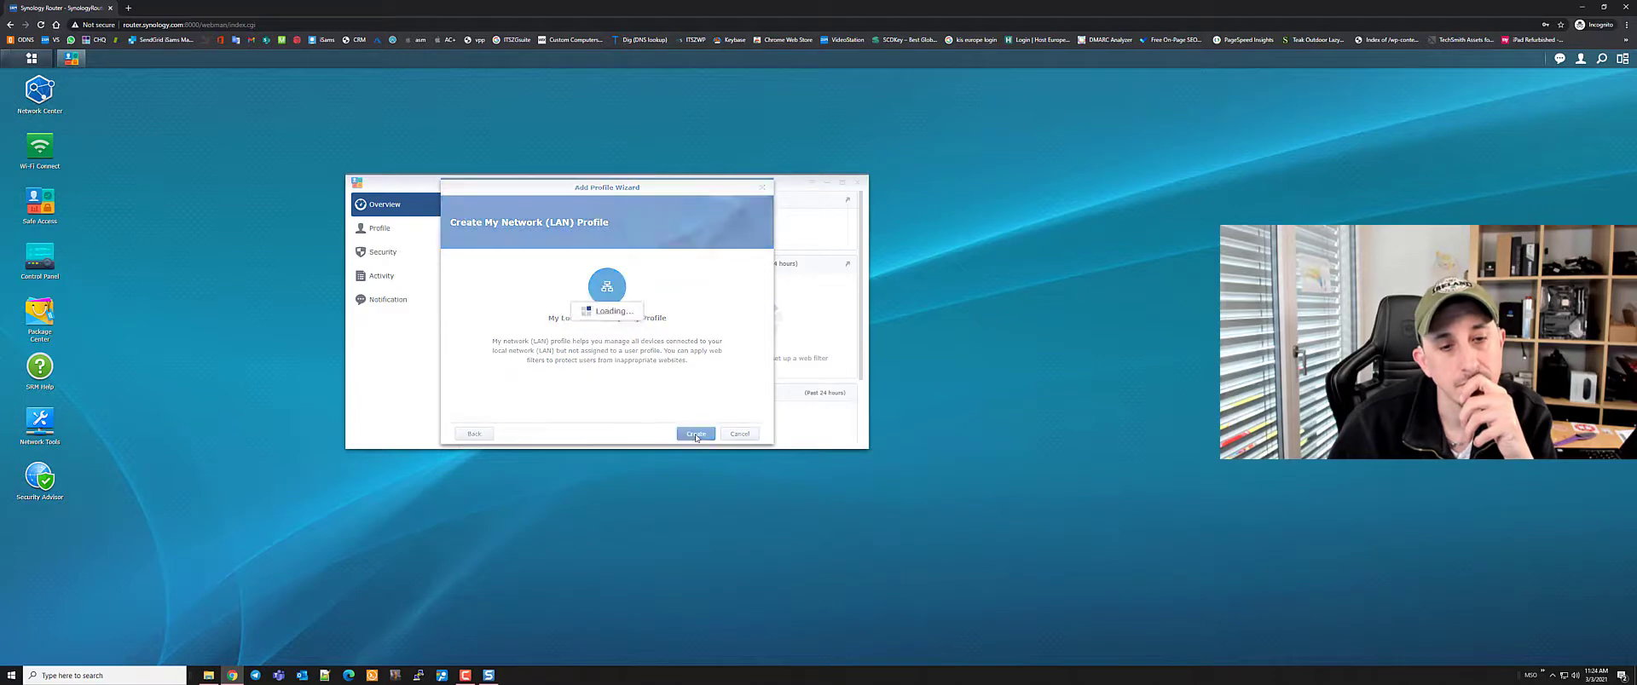
{"action": "left_click", "coordinate": [696, 435]}
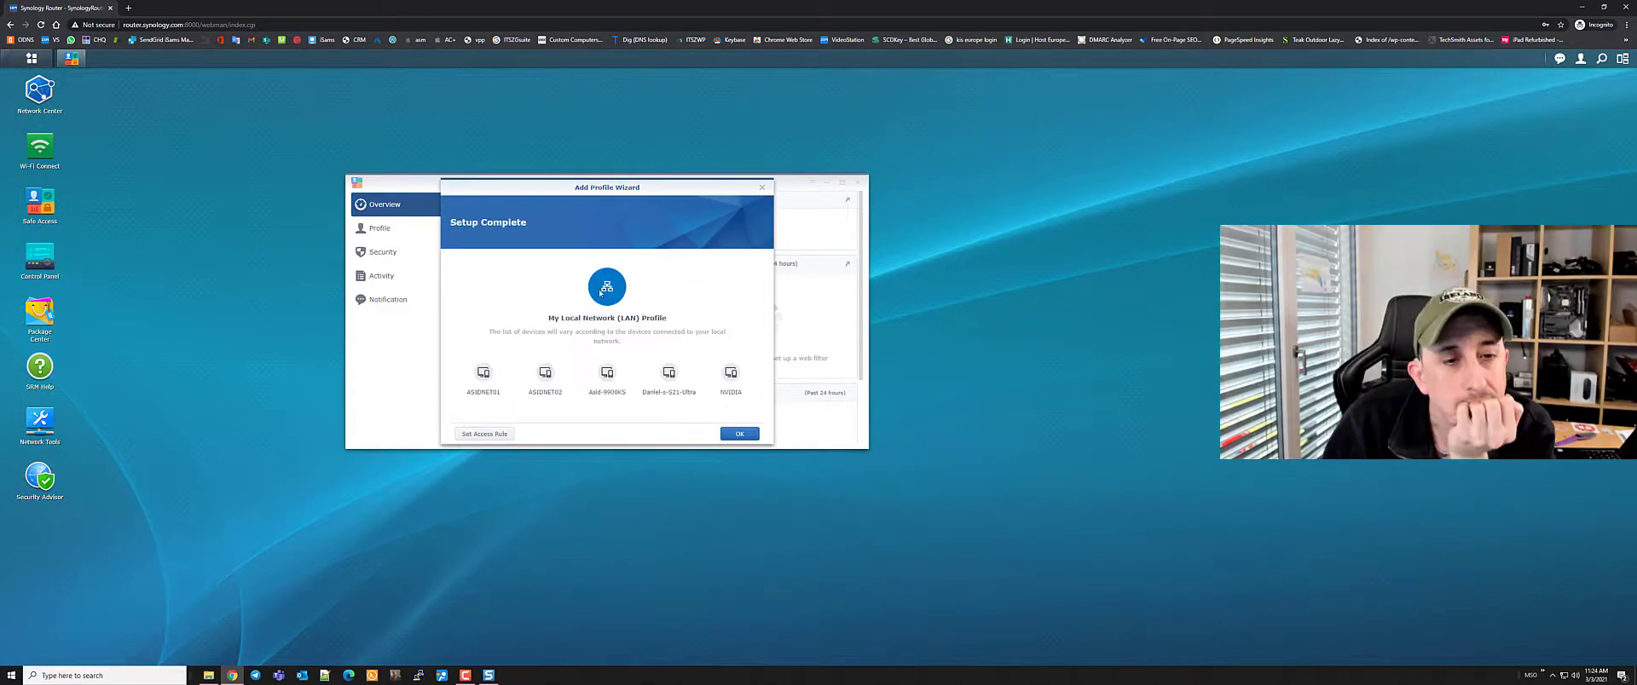
Set the profile's access rule to the custom No Ads web filter
{"action": "left_click", "coordinate": [485, 434]}
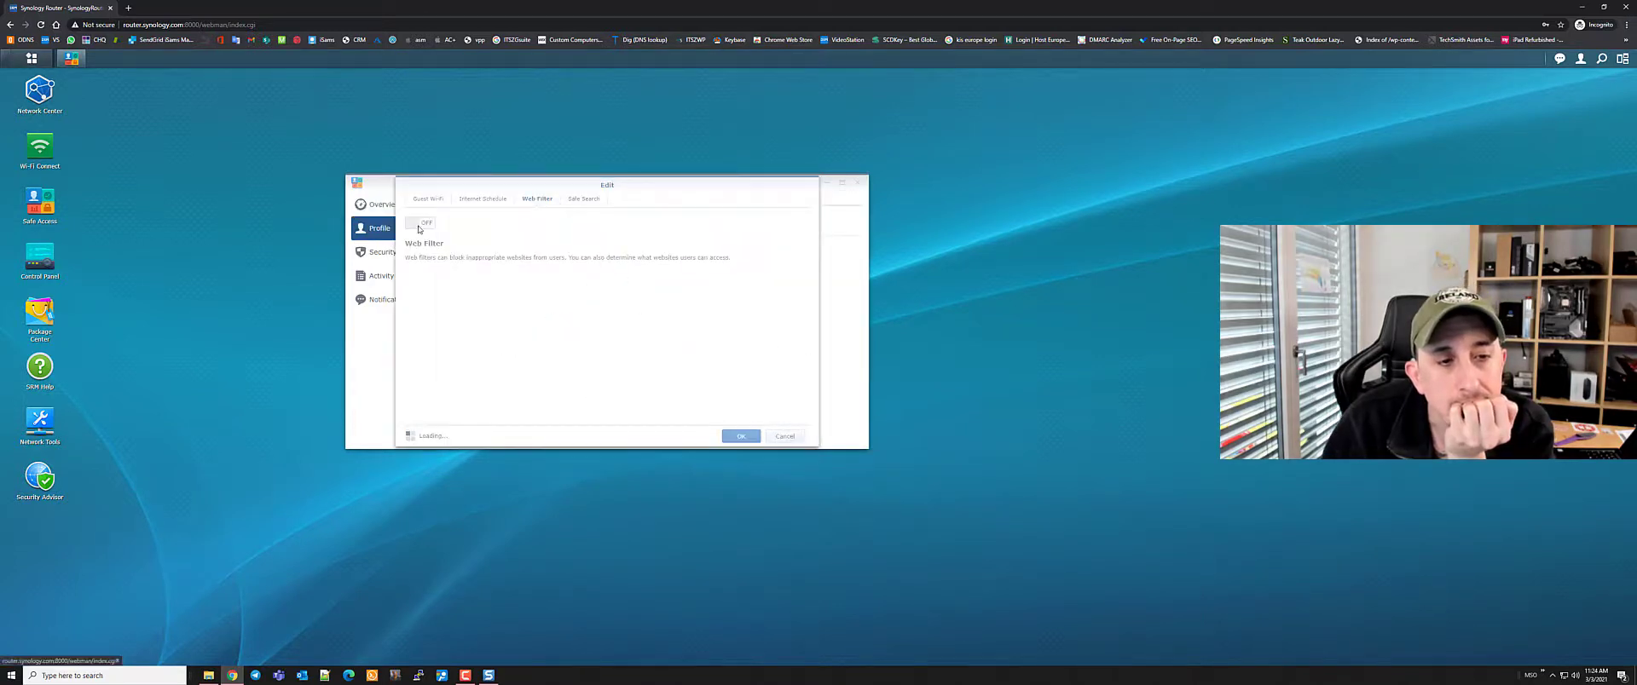
{"action": "left_click", "coordinate": [767, 309]}
{"action": "left_click", "coordinate": [823, 298]}
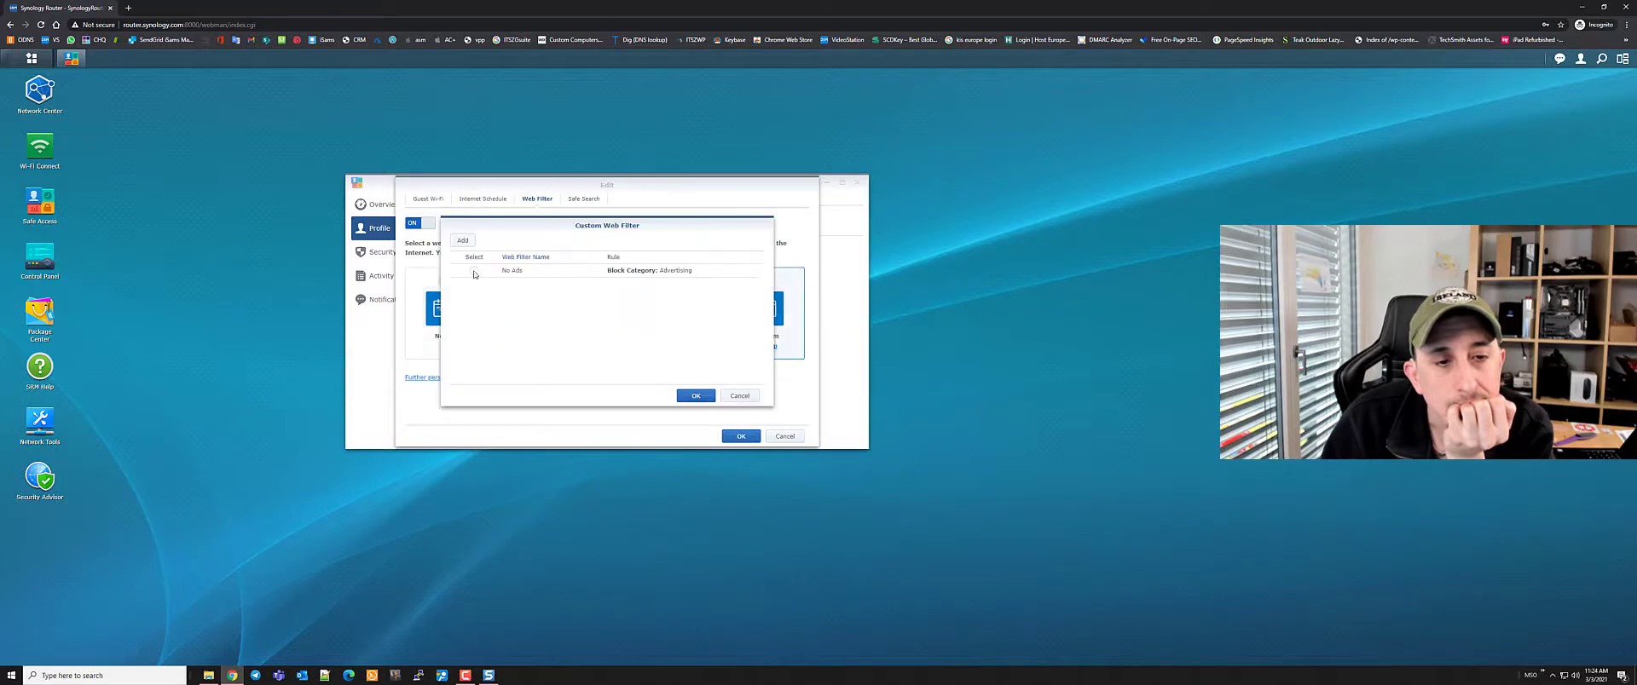
{"action": "left_click", "coordinate": [682, 394]}
{"action": "left_click", "coordinate": [741, 436]}
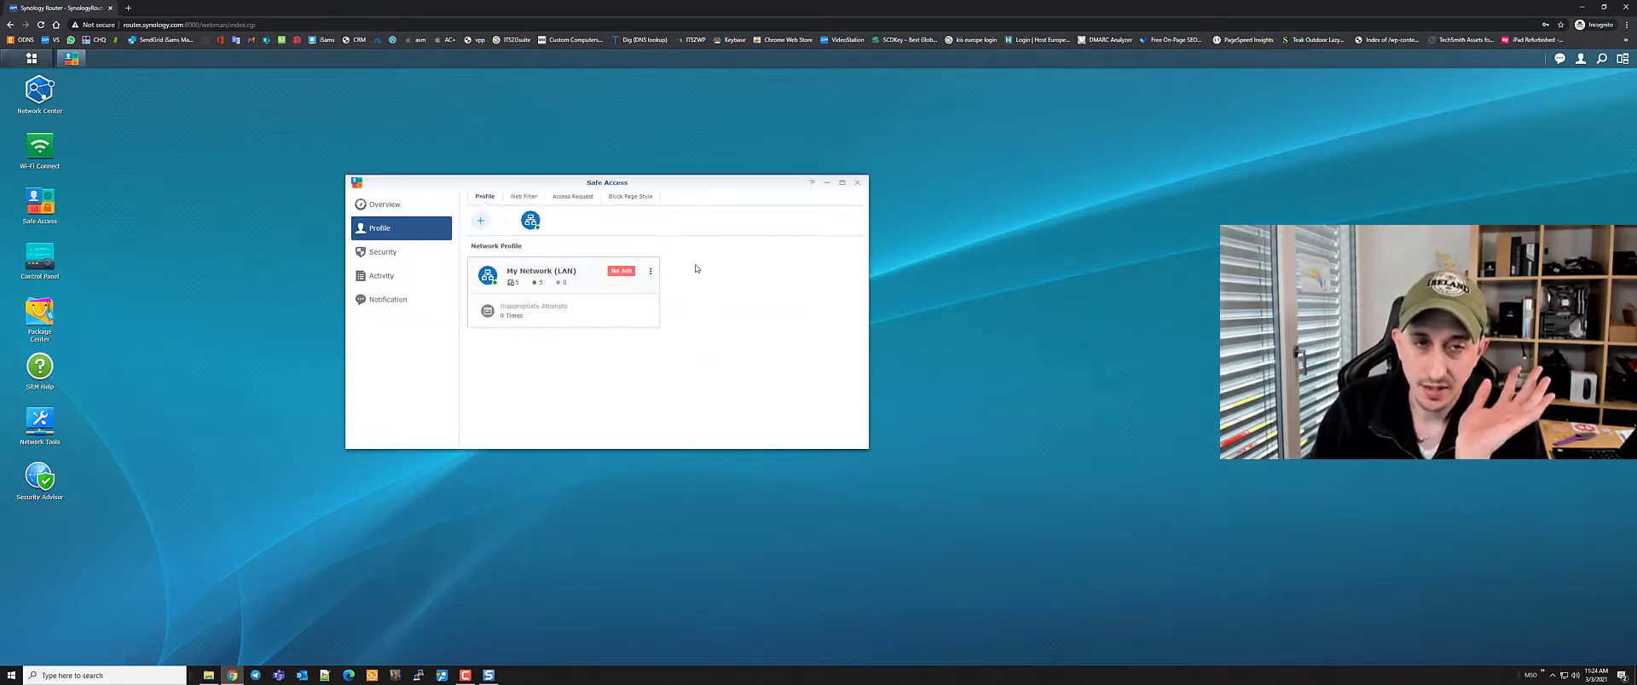
{"action": "left_click", "coordinate": [128, 8]}
{"action": "type", "text": "bbc.co.uk/news"}
{"action": "key", "text": "Return"}
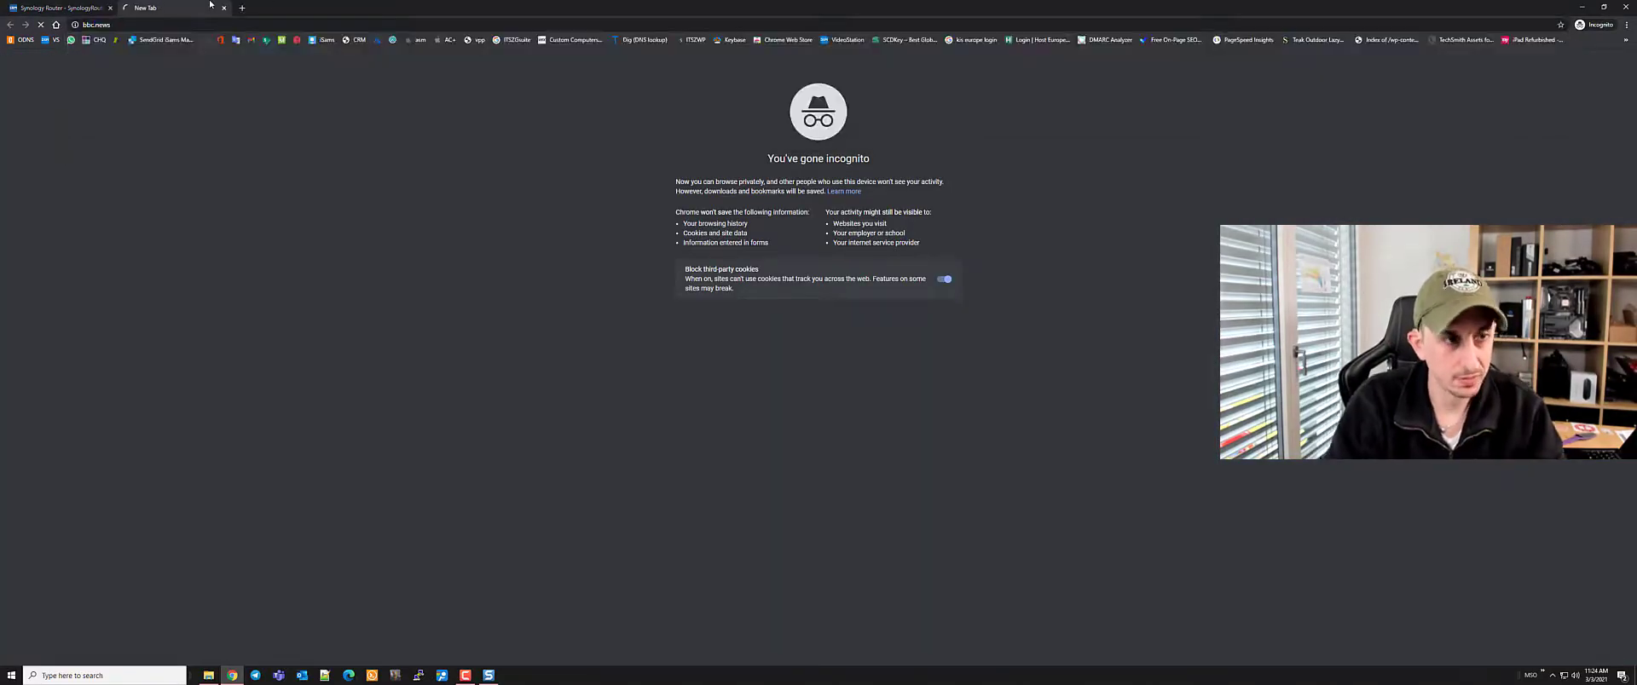
{"action": "scroll", "coordinate": [1505, 220], "scroll_direction": "down", "scroll_amount": 15}
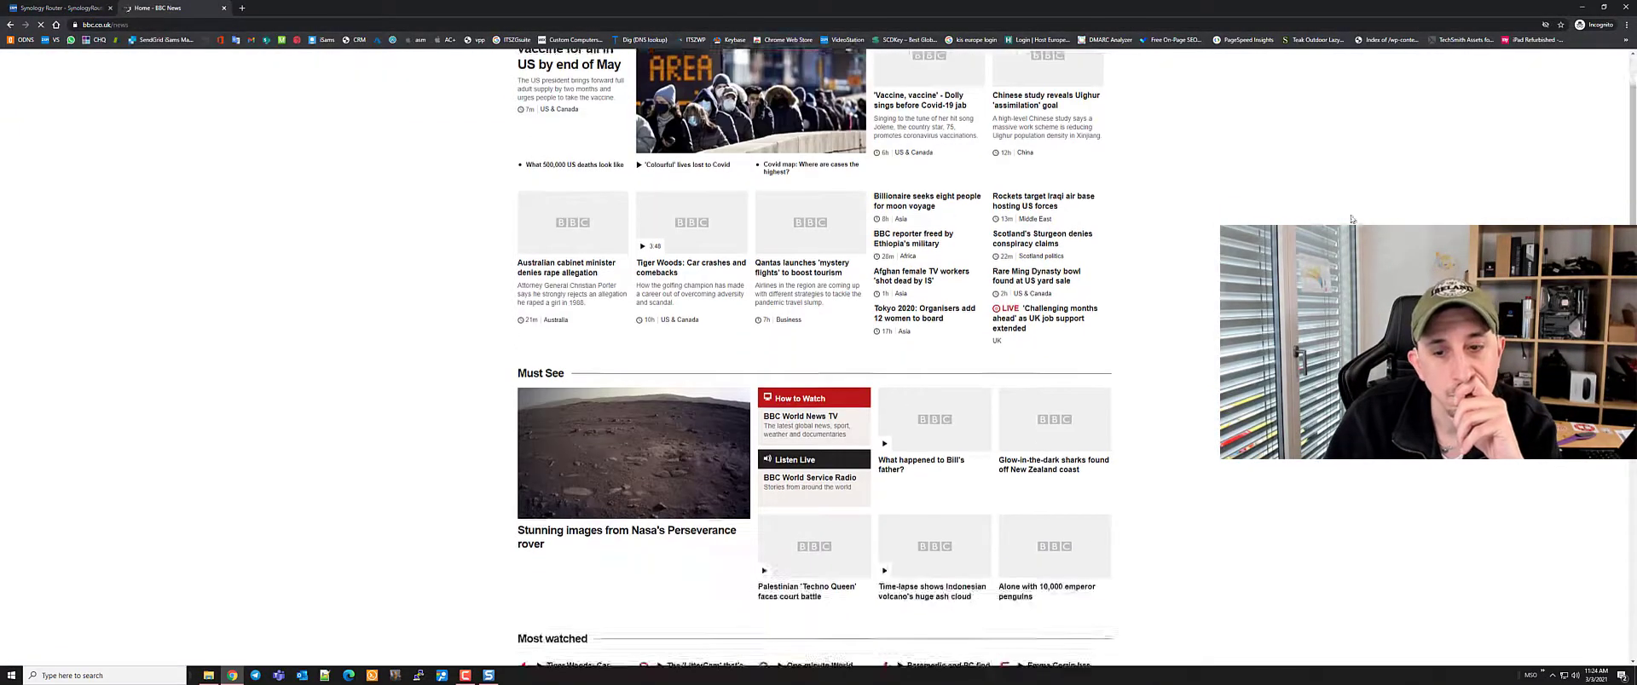
{"action": "scroll", "coordinate": [1506, 220], "scroll_direction": "up", "scroll_amount": 15}
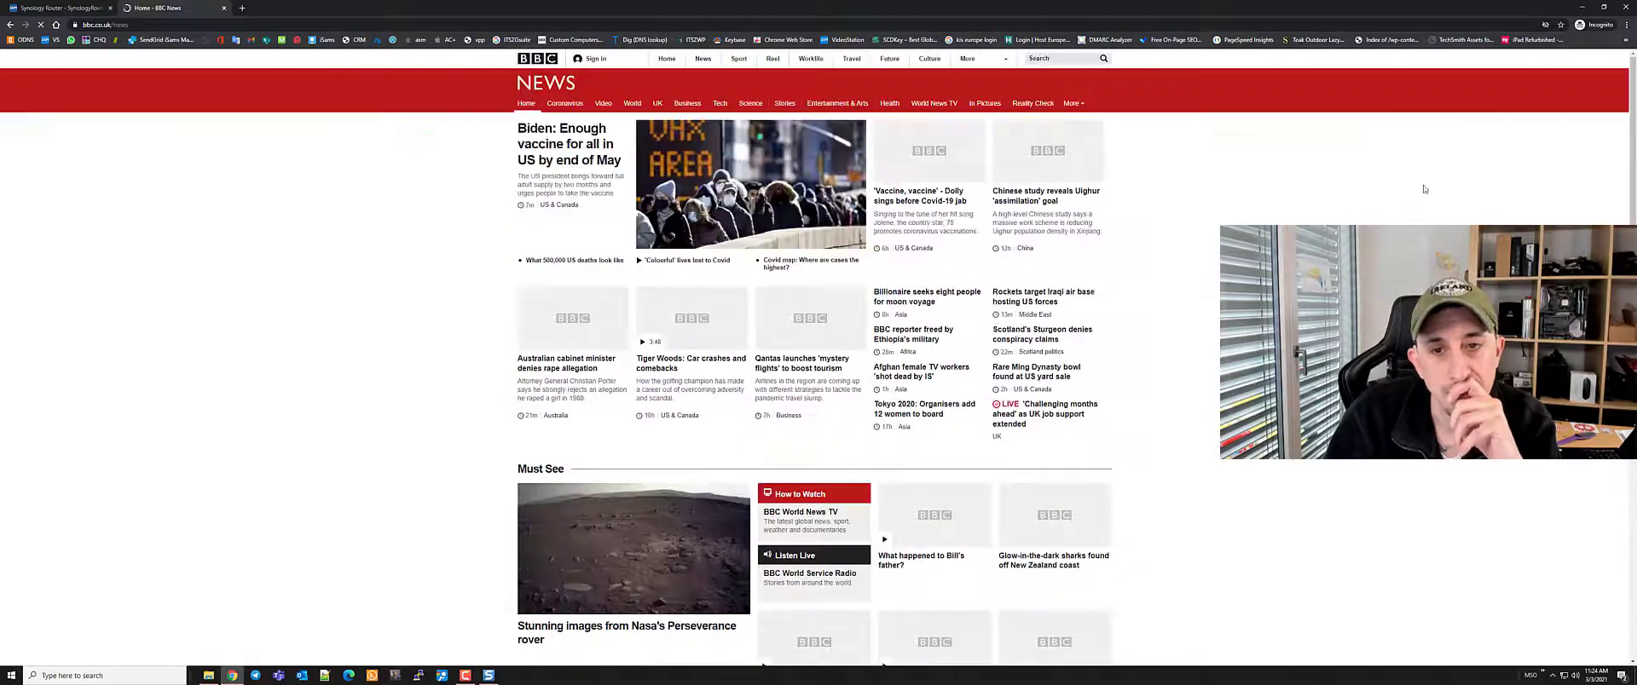
{"action": "left_click", "coordinate": [243, 12]}
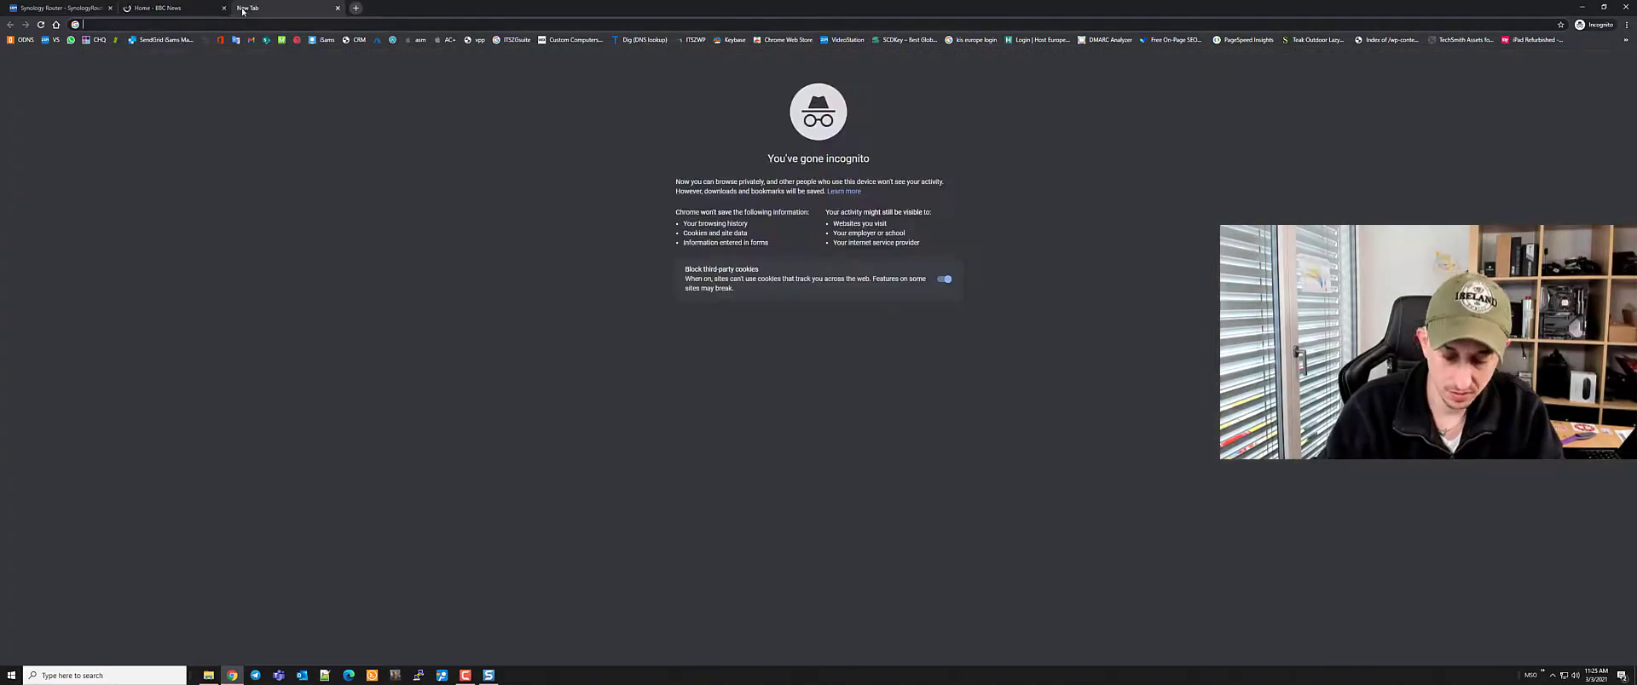
{"action": "type", "text": "20min.ch"}
{"action": "key", "text": "Return"}
{"action": "left_click", "coordinate": [354, 7]}
{"action": "type", "text": "blick.ch"}
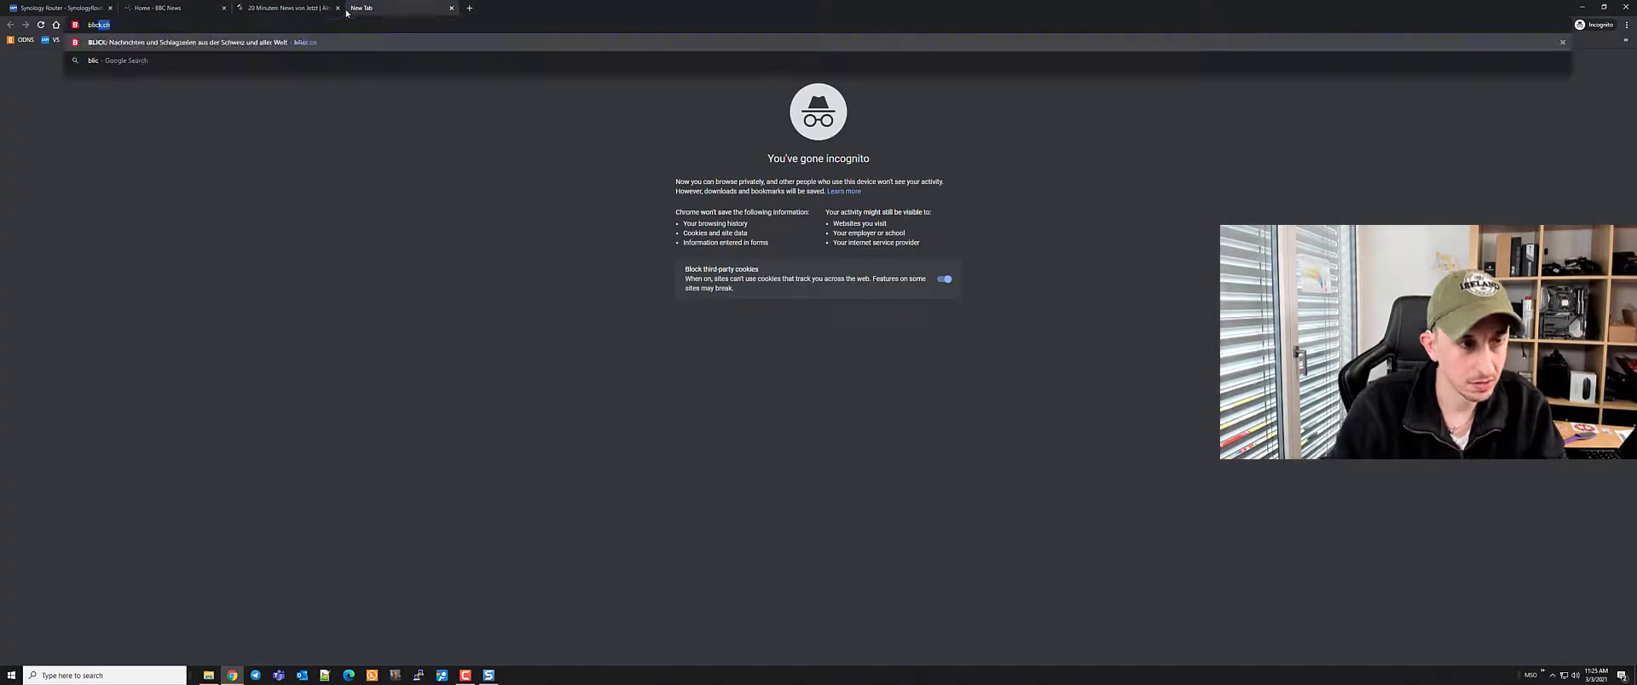
{"action": "key", "text": "Return"}
{"action": "left_click", "coordinate": [450, 10]}
{"action": "type", "text": "google.com"}
{"action": "key", "text": "Return"}
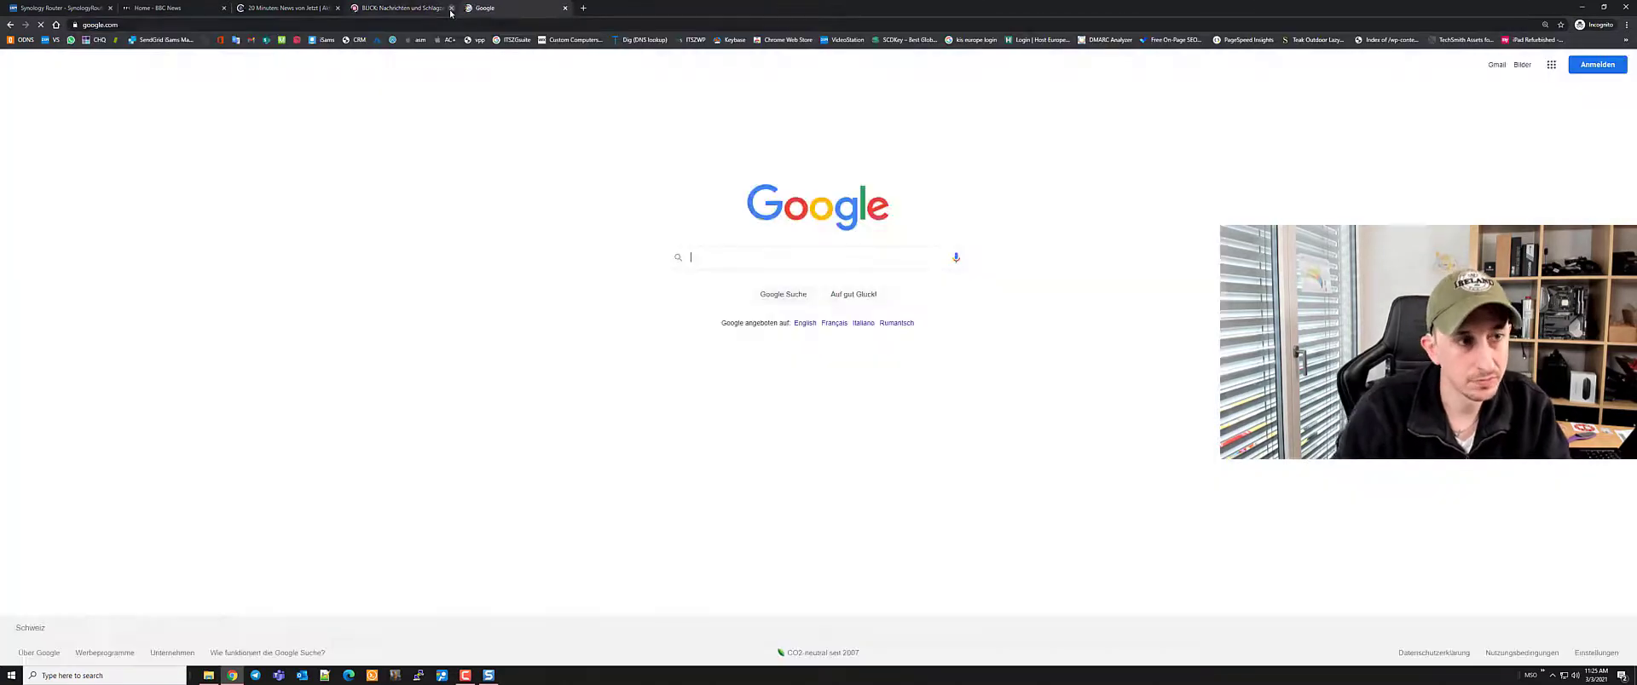
{"action": "type", "text": "pihole"}
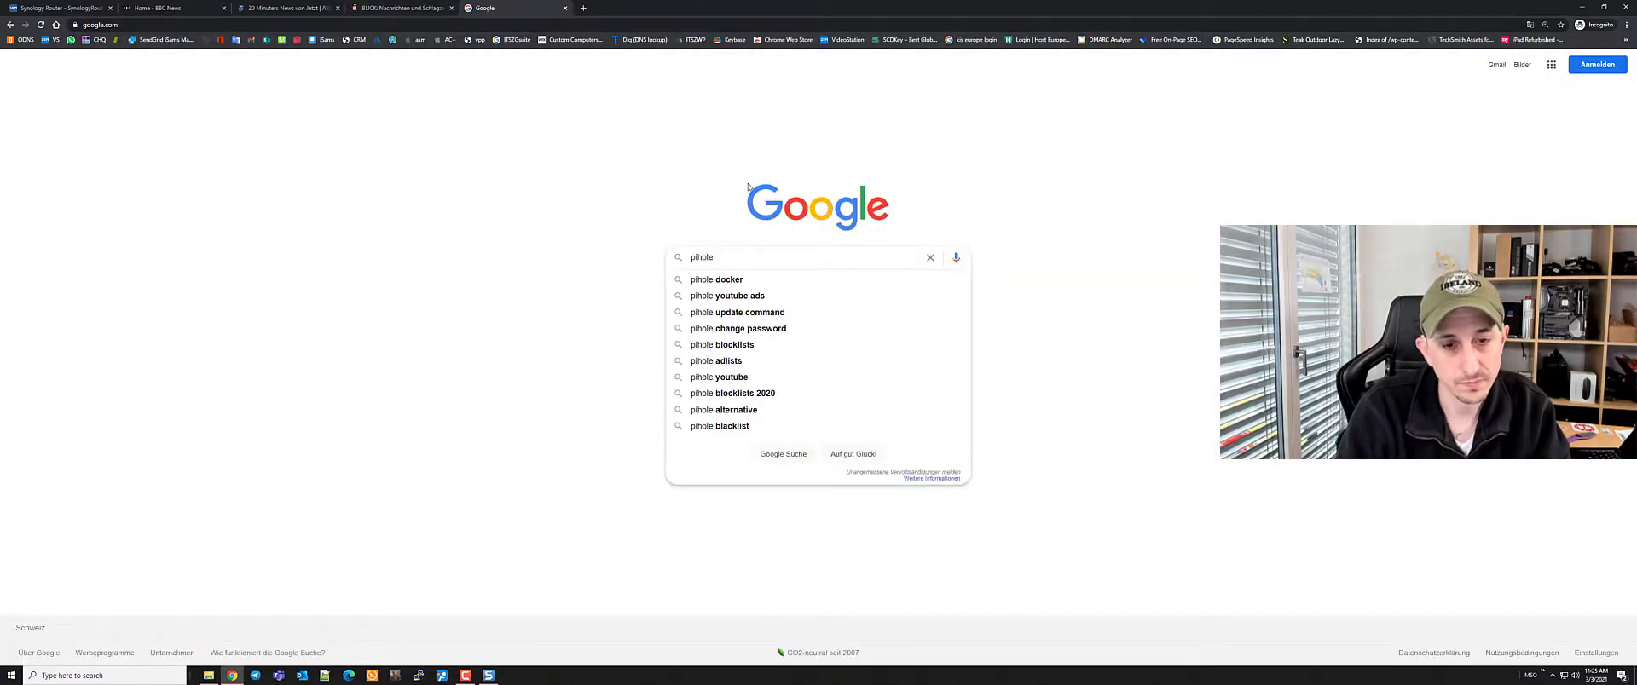
{"action": "type", "text": " ad site c"}
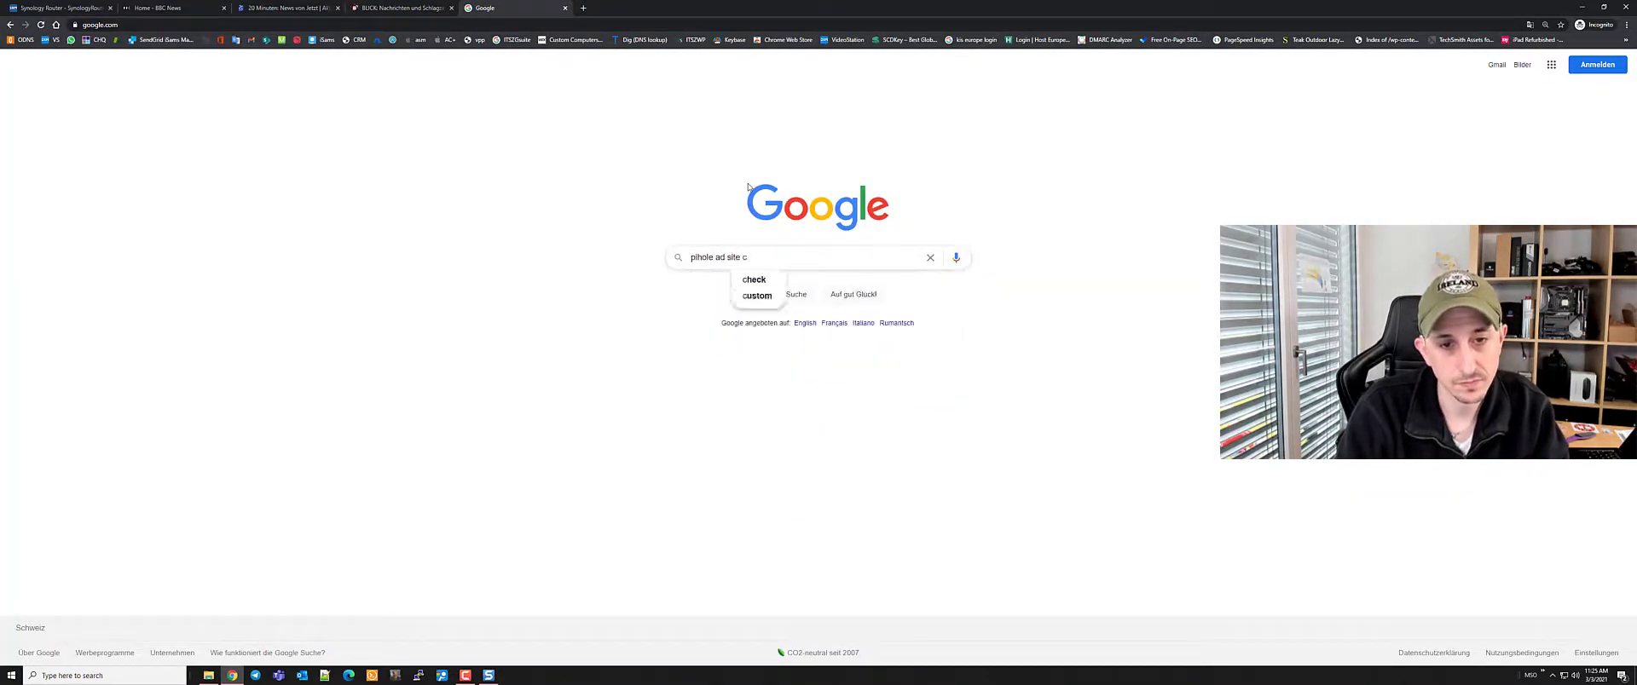
{"action": "type", "text": "heck"}
{"action": "key", "text": "Return"}
{"action": "left_click", "coordinate": [170, 167]}
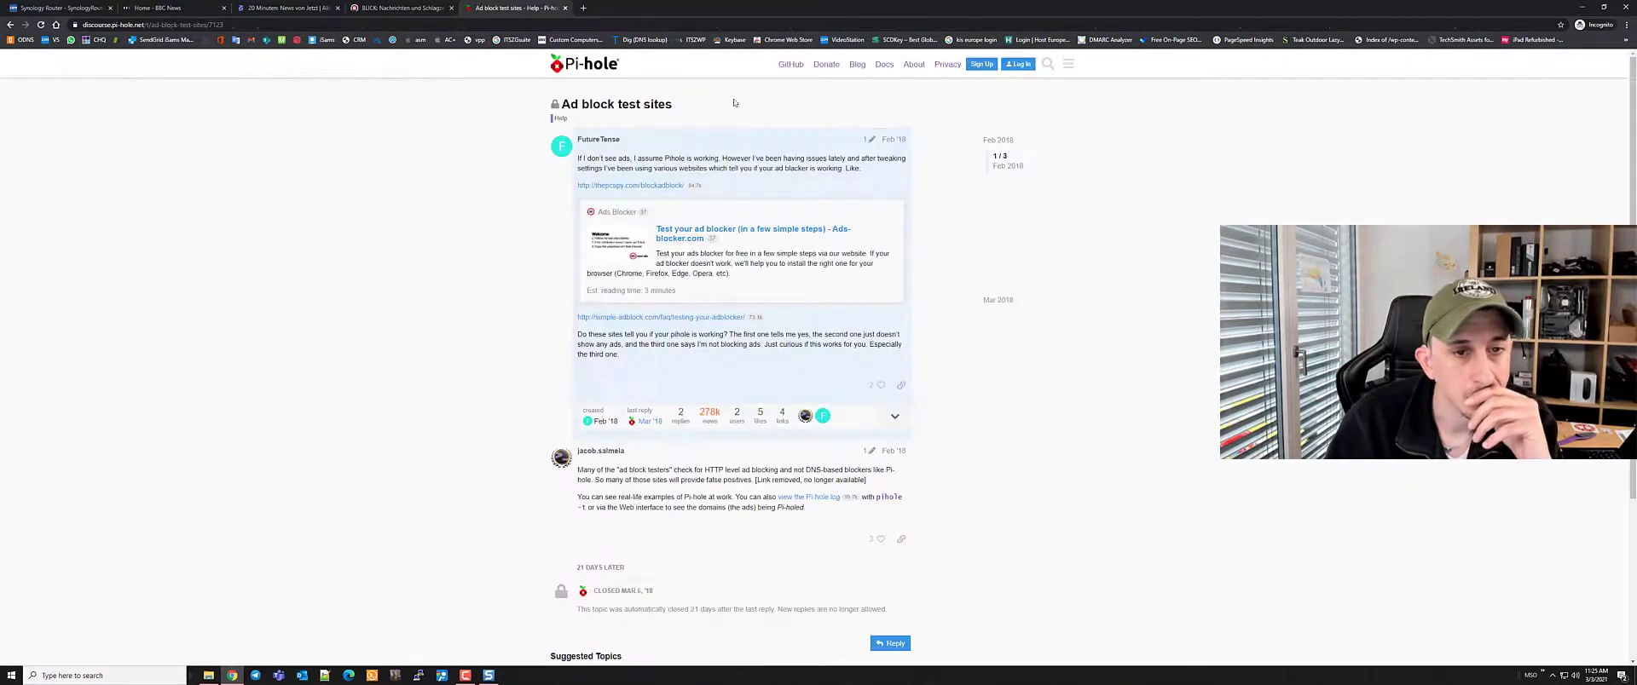
{"action": "left_click", "coordinate": [641, 187]}
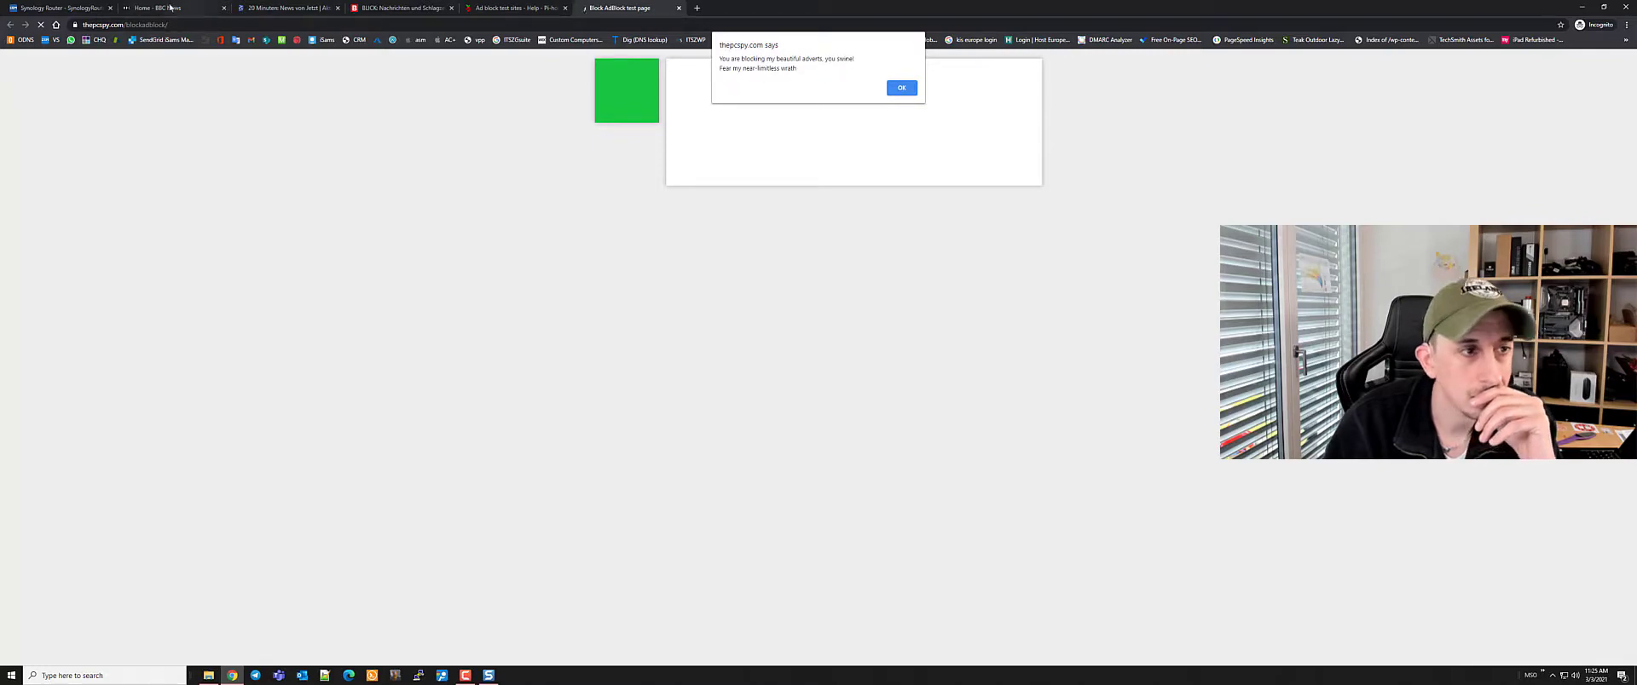
{"action": "left_click", "coordinate": [204, 9]}
{"action": "scroll", "coordinate": [1177, 238], "scroll_direction": "down", "scroll_amount": 4}
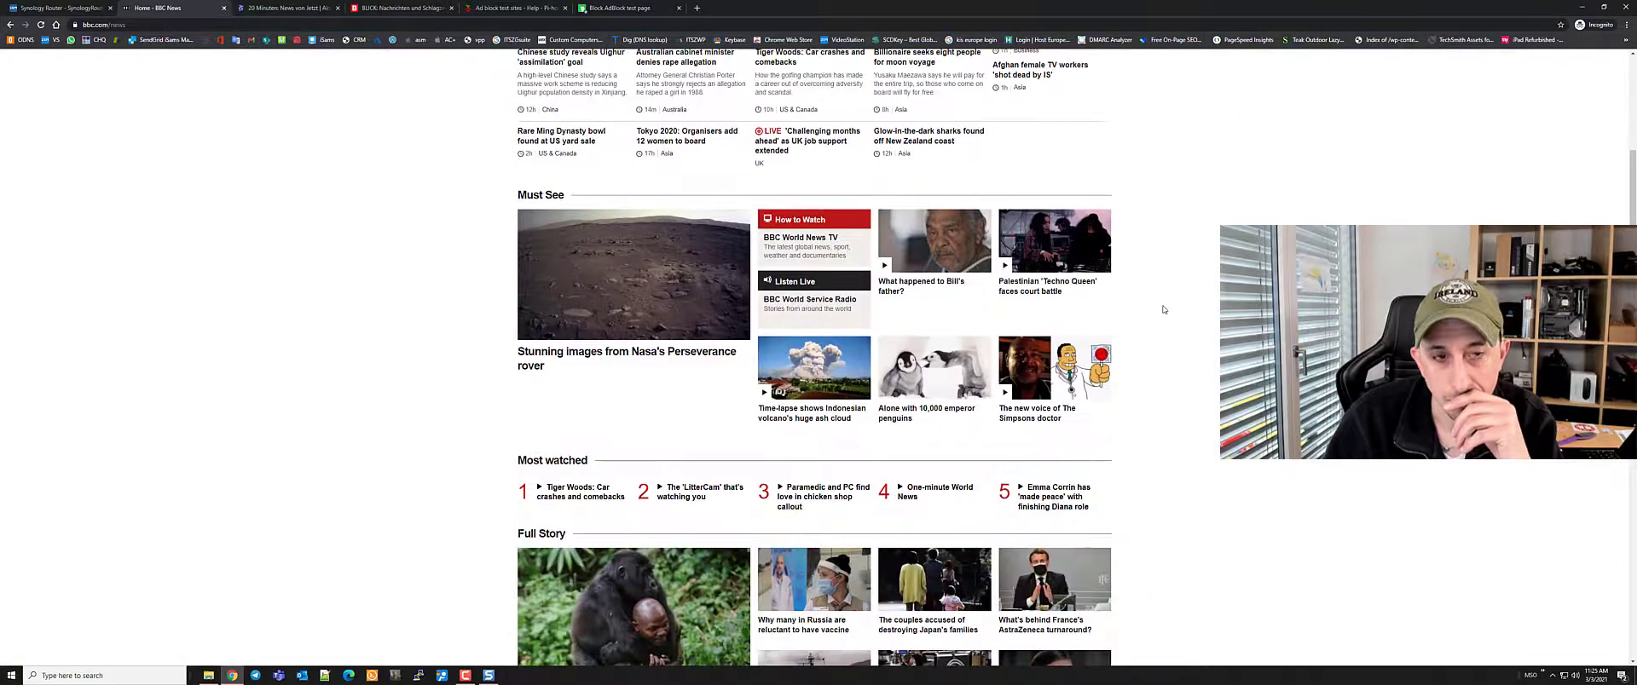
{"action": "left_click", "coordinate": [288, 8]}
{"action": "scroll", "coordinate": [1048, 213], "scroll_direction": "down", "scroll_amount": 6}
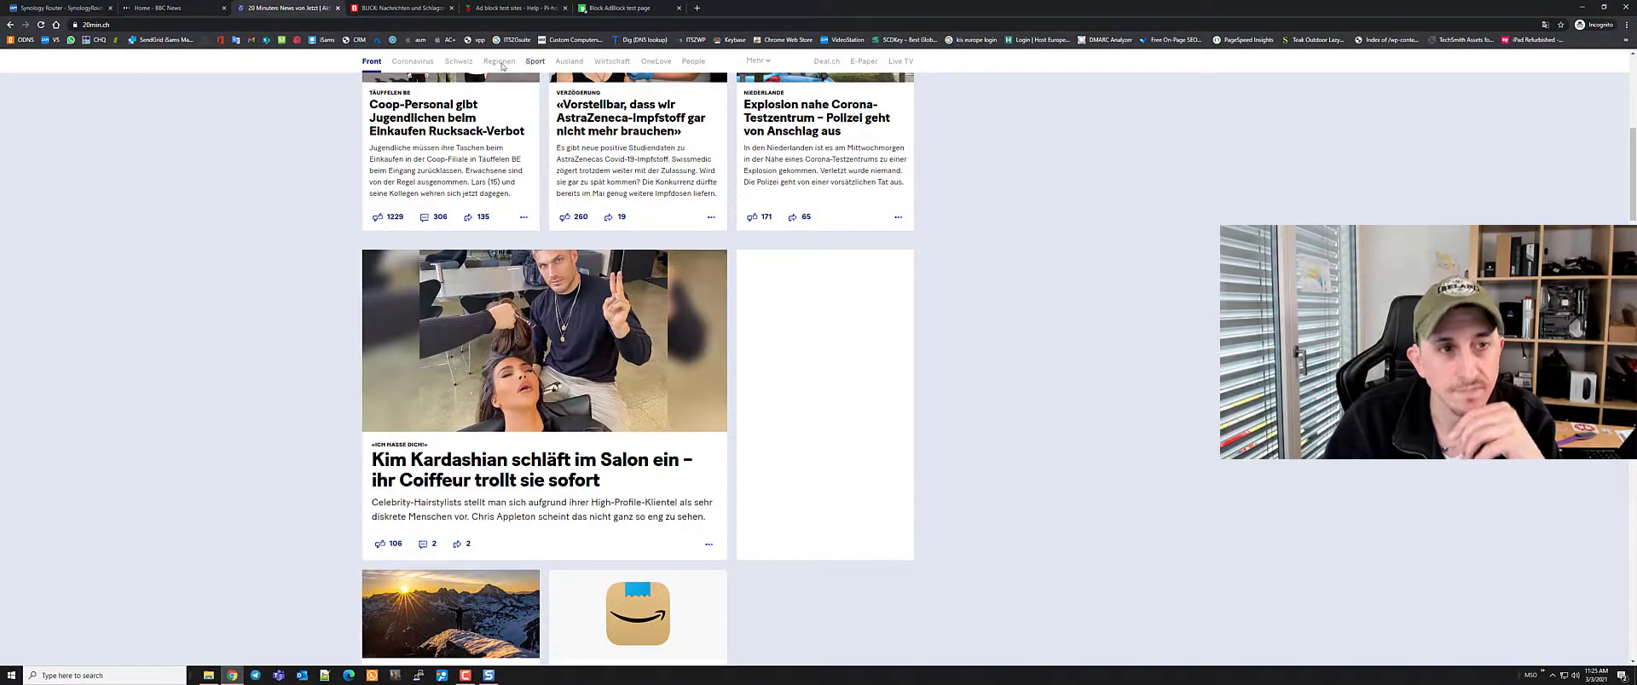
{"action": "left_click", "coordinate": [399, 8]}
{"action": "scroll", "coordinate": [1177, 249], "scroll_direction": "down", "scroll_amount": 3}
{"action": "scroll", "coordinate": [1176, 249], "scroll_direction": "down", "scroll_amount": 6}
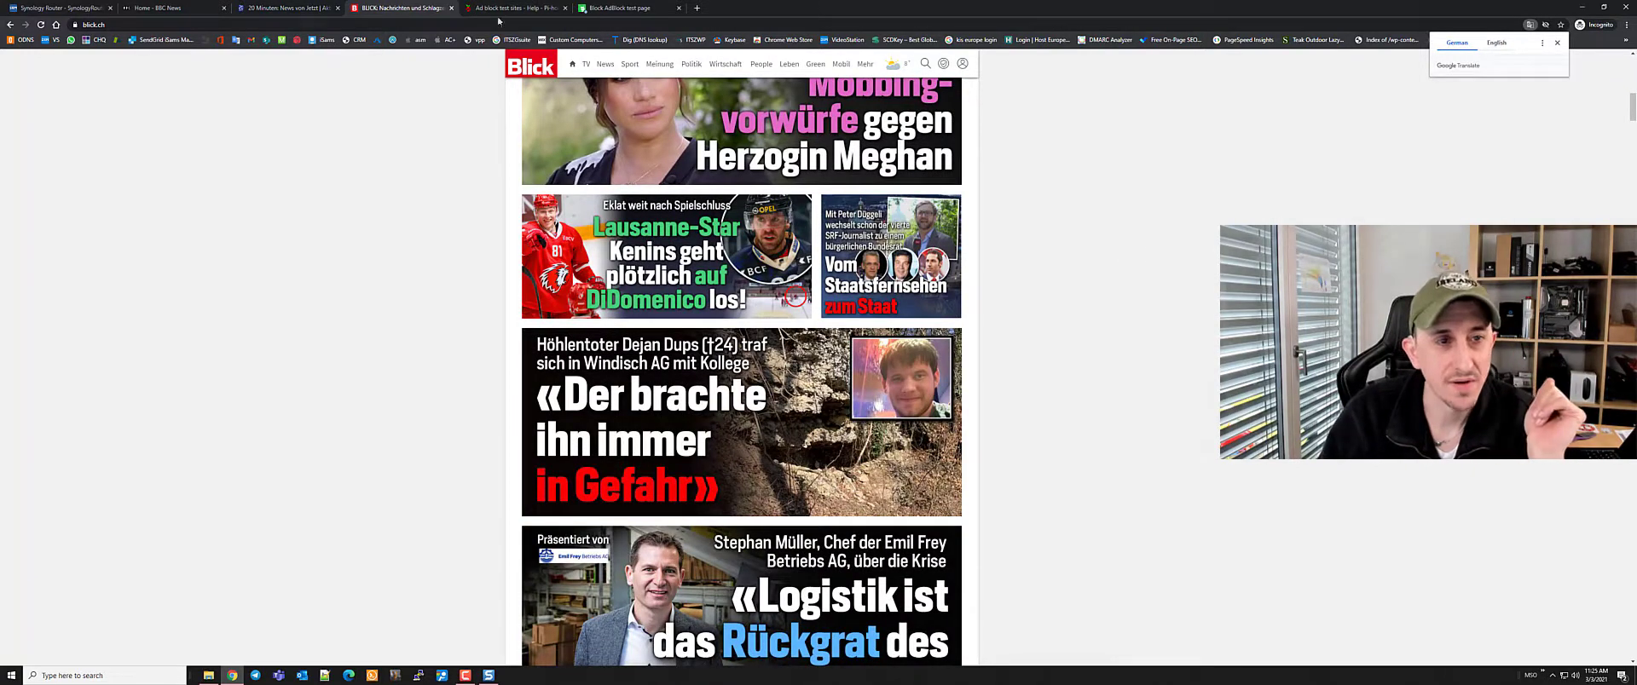
{"action": "left_click", "coordinate": [225, 8]}
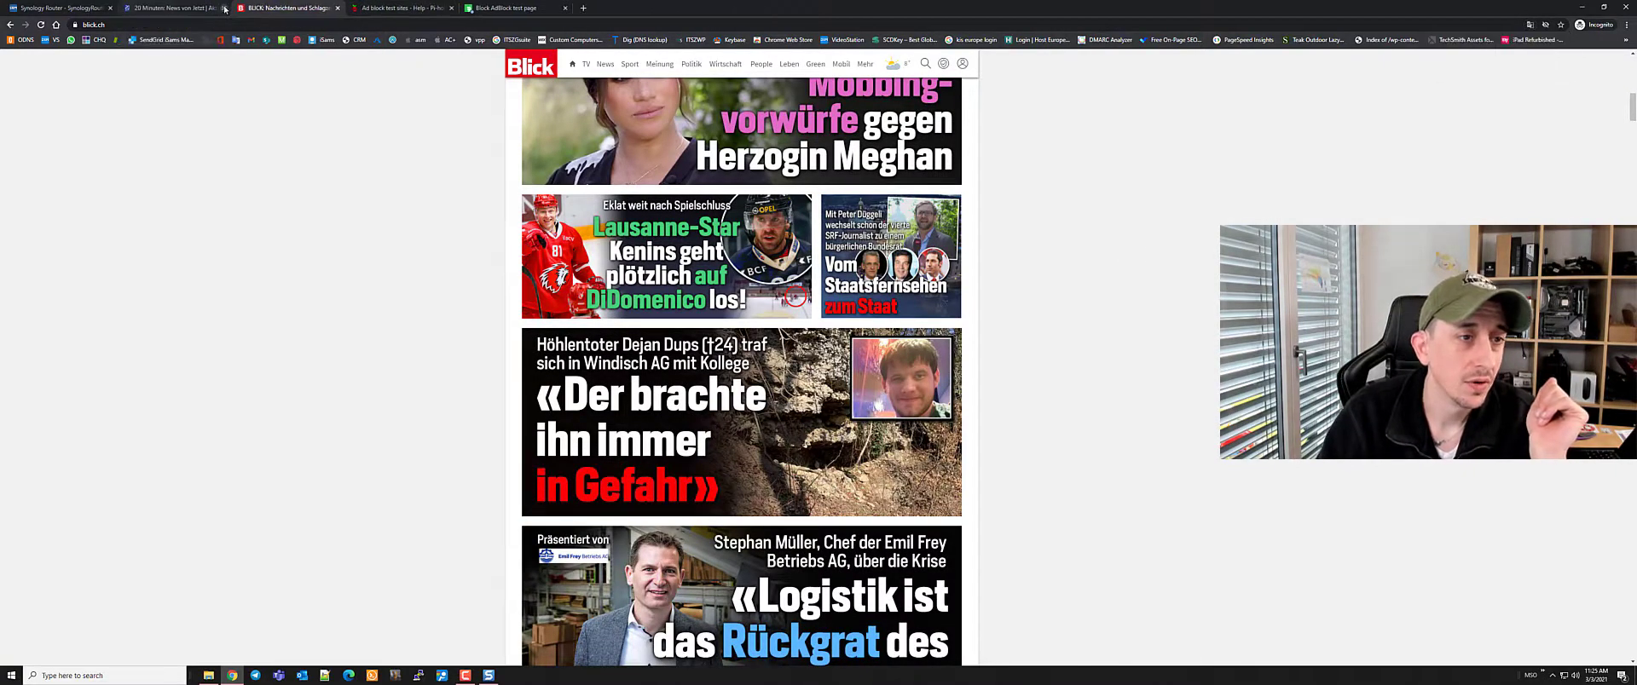
{"action": "left_click", "coordinate": [225, 9]}
{"action": "left_click", "coordinate": [224, 9]}
{"action": "left_click", "coordinate": [224, 9]}
{"action": "left_click", "coordinate": [224, 9]}
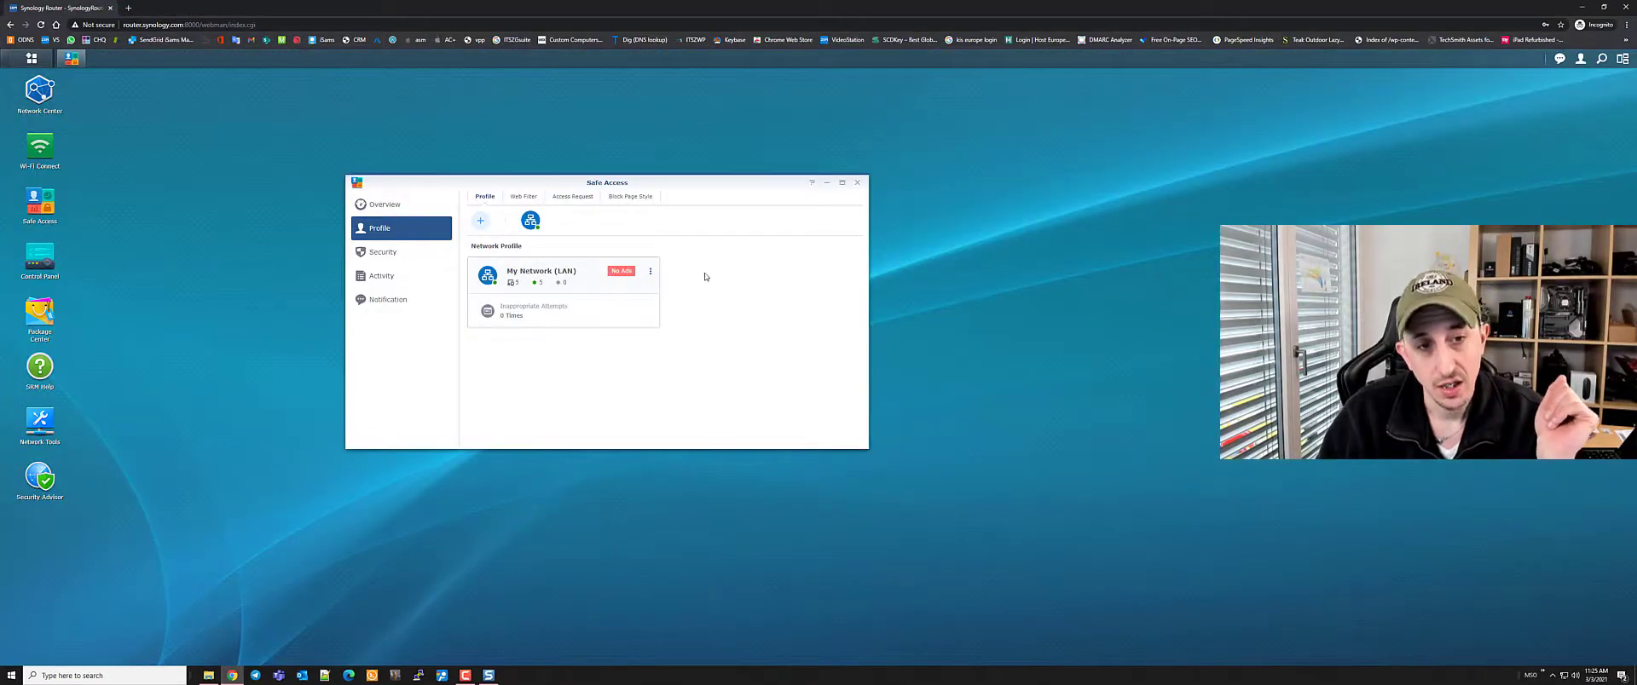
{"action": "left_click", "coordinate": [382, 205]}
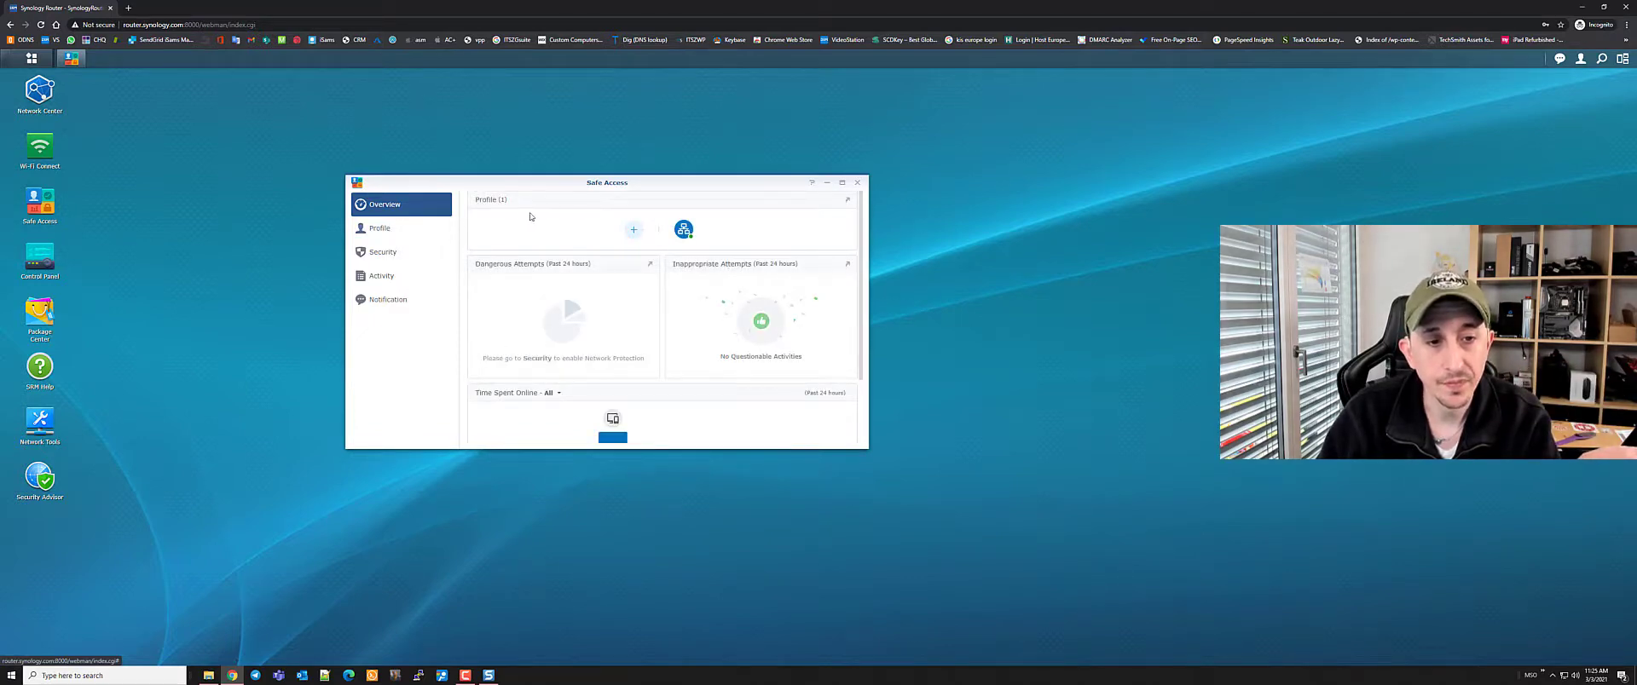
{"action": "left_click", "coordinate": [684, 229]}
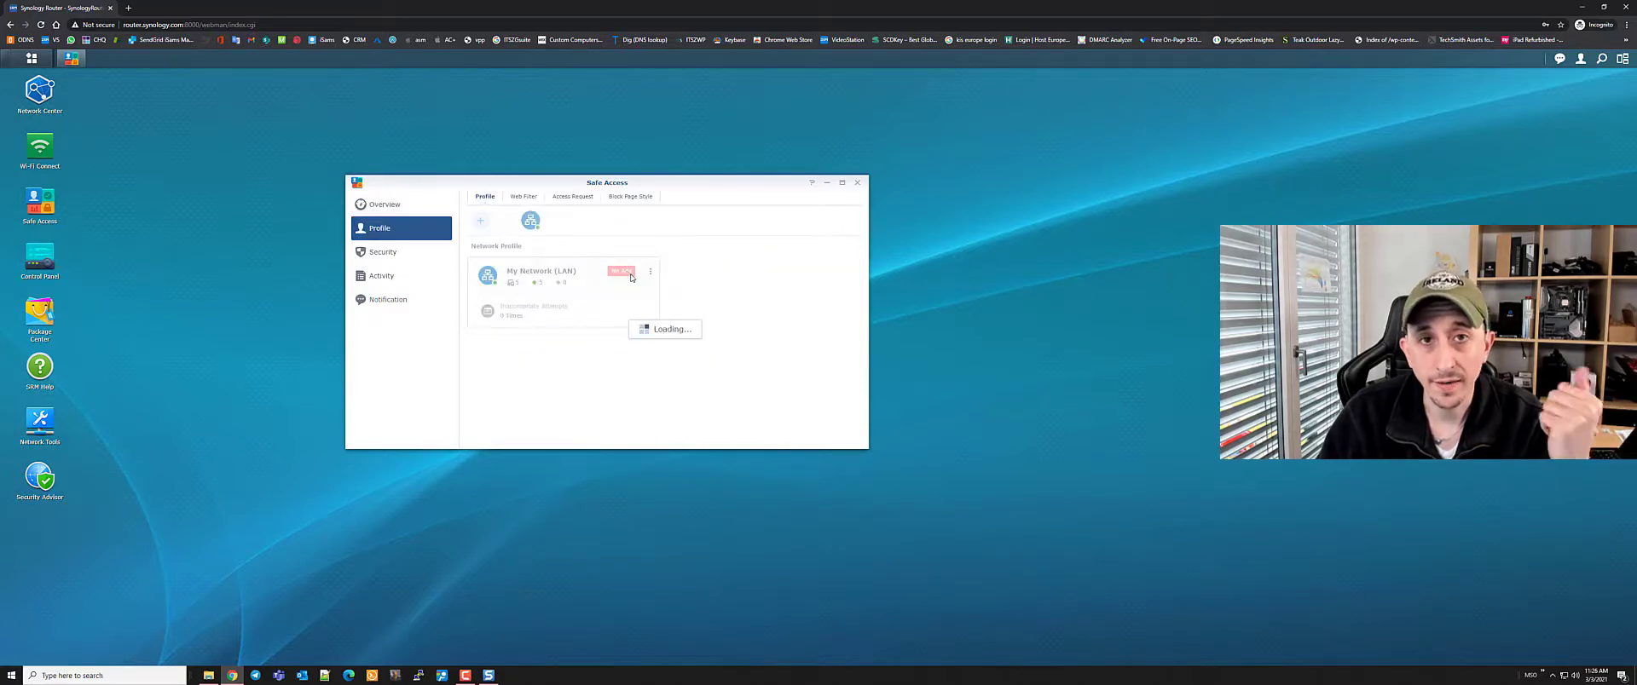
{"action": "left_click", "coordinate": [523, 197]}
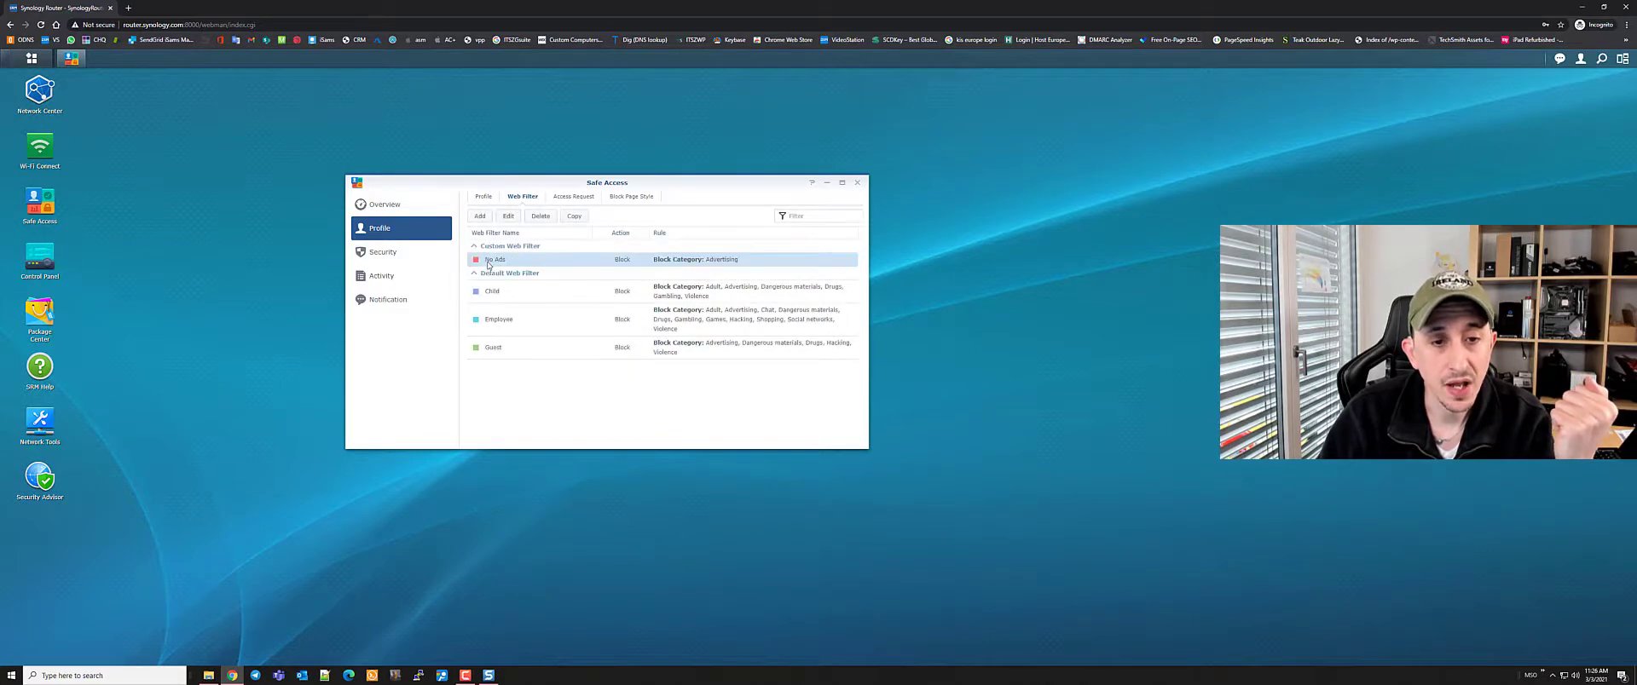
{"action": "left_click", "coordinate": [484, 197]}
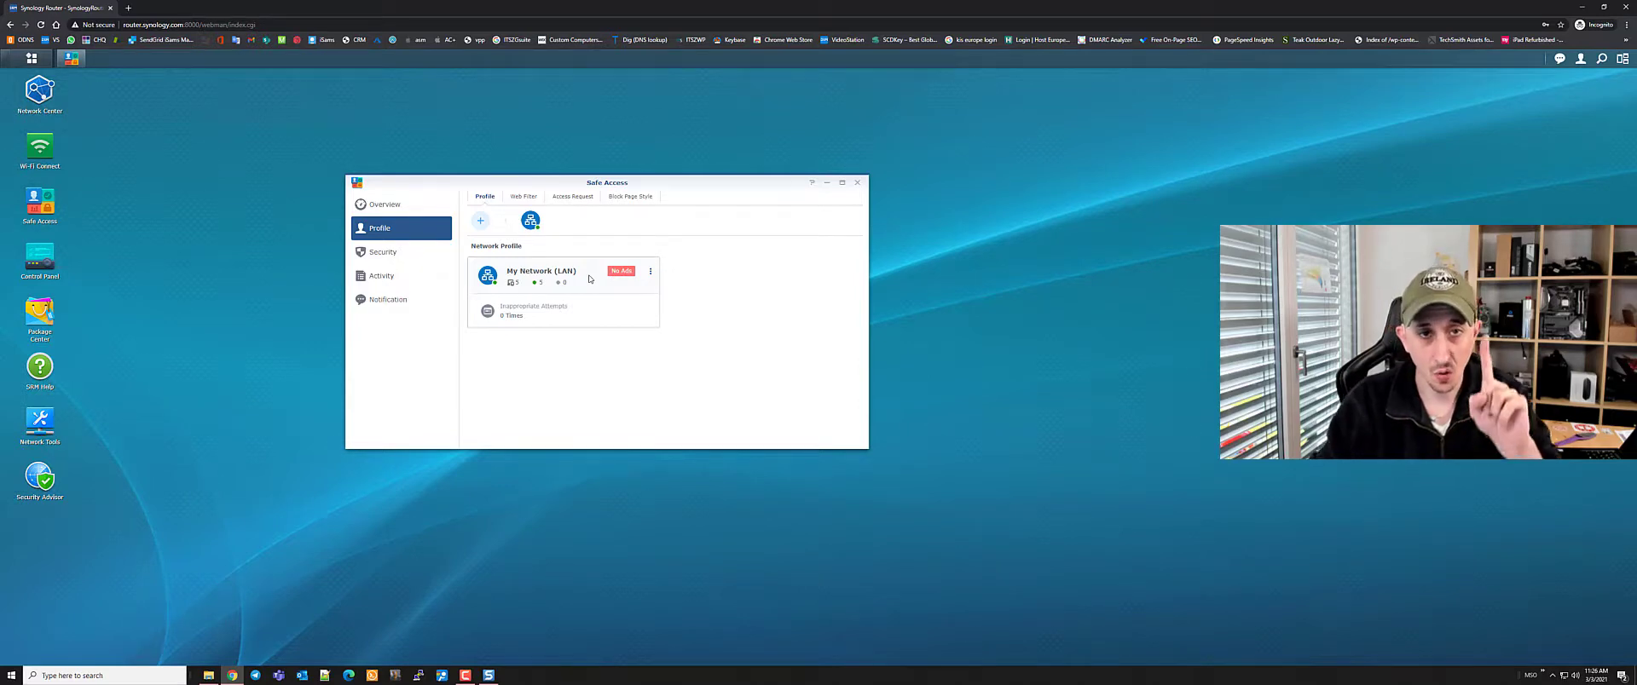
Load YouTube in a new tab, dismissing the sign-in prompt and accepting cookies
{"action": "left_click", "coordinate": [128, 10]}
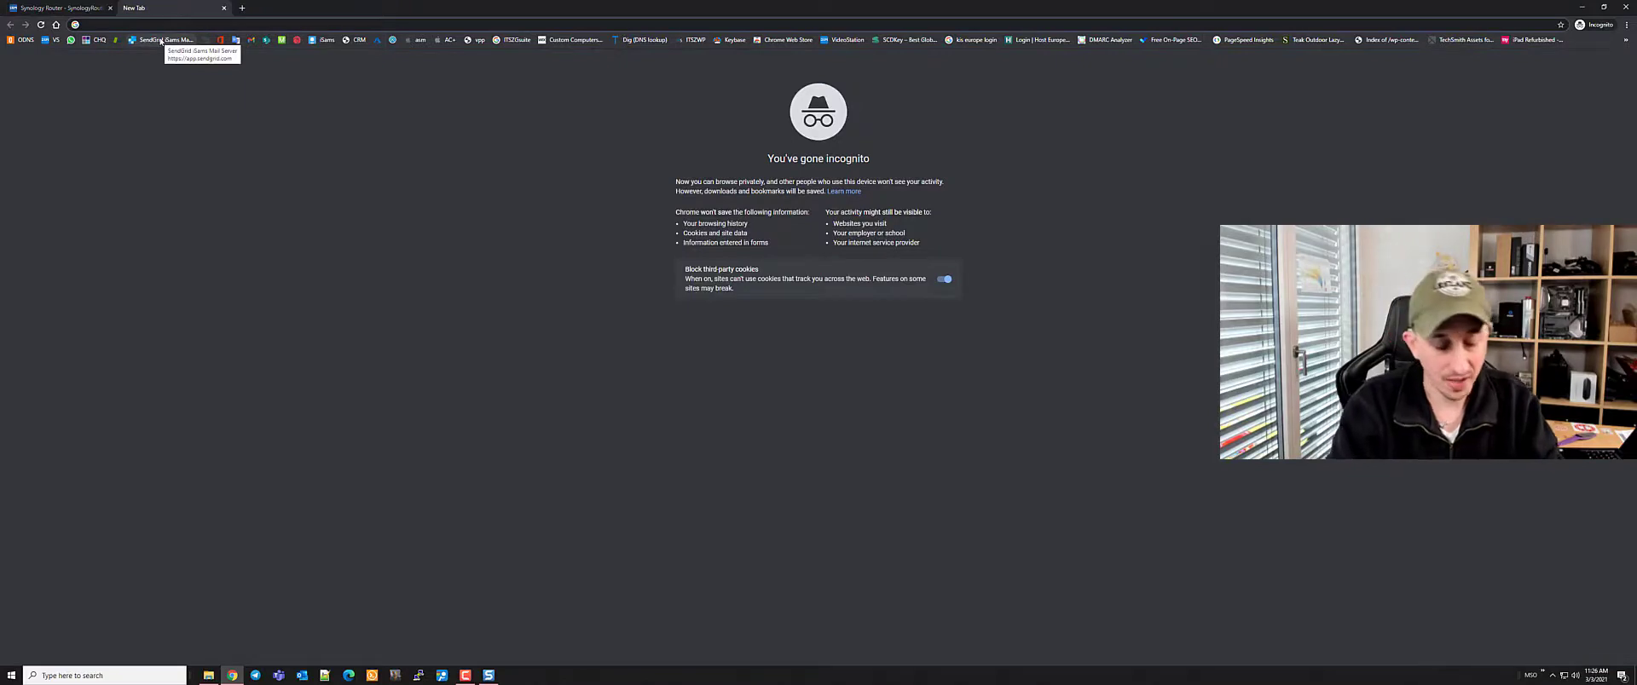
{"action": "type", "text": "you"}
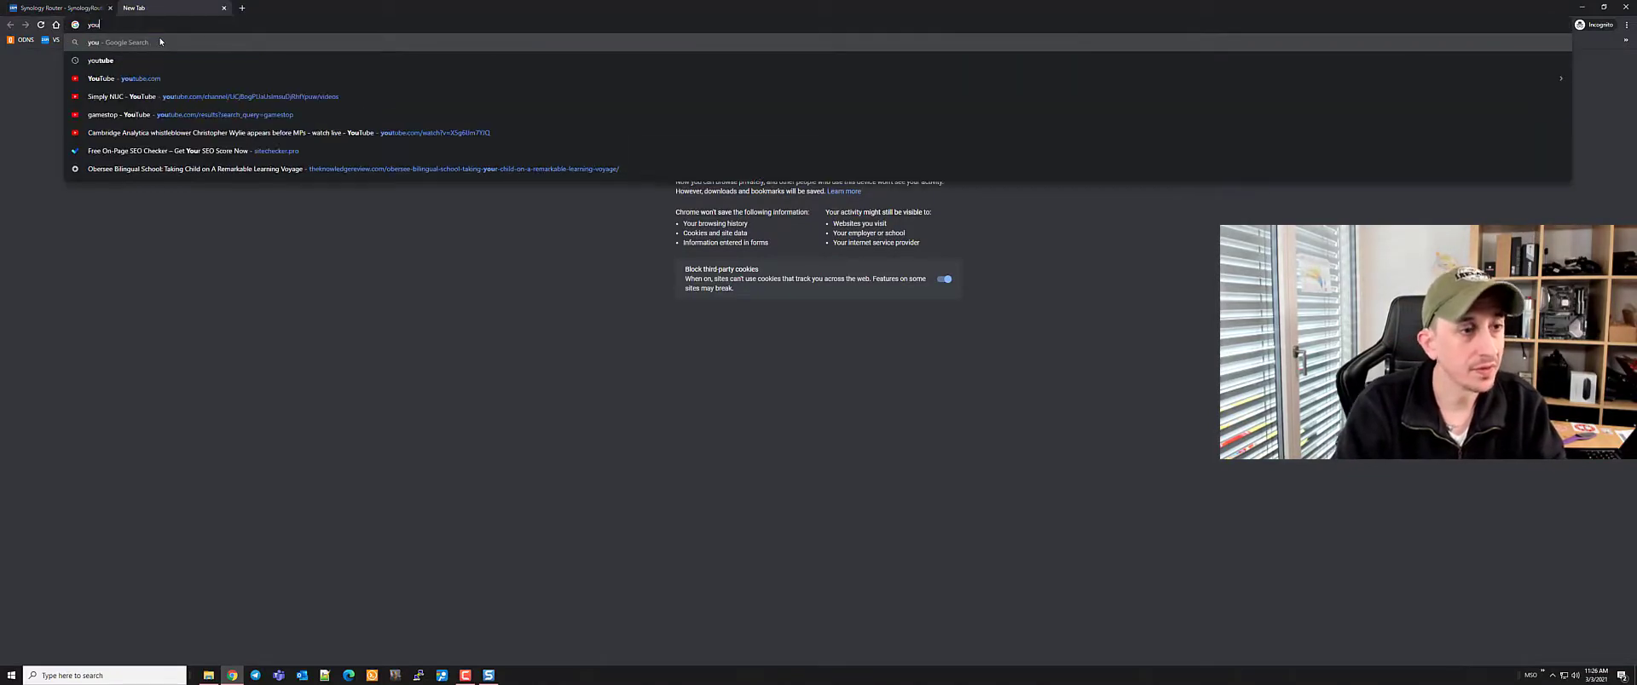
{"action": "type", "text": "tube.com"}
{"action": "key", "text": "Return"}
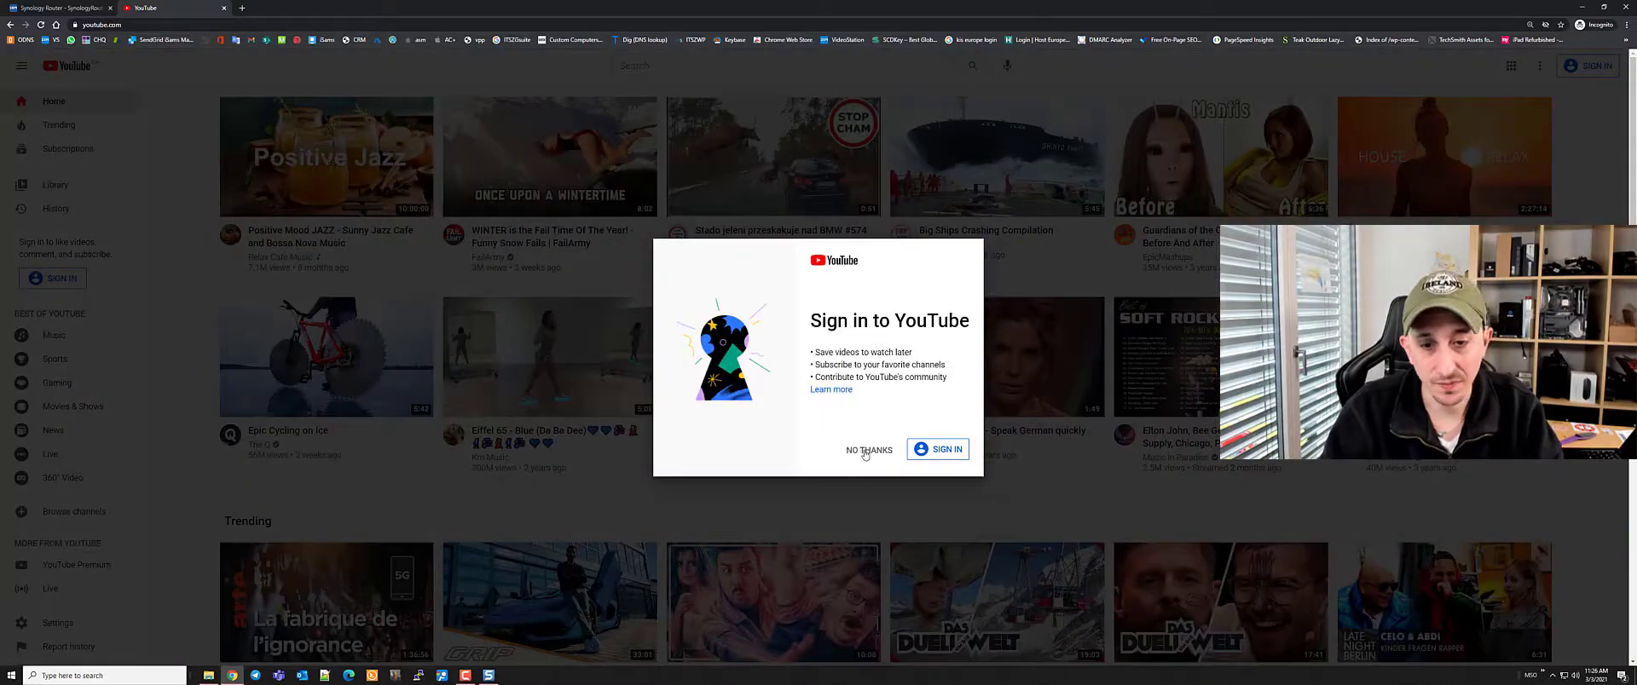
{"action": "left_click", "coordinate": [866, 450]}
{"action": "left_click", "coordinate": [962, 502]}
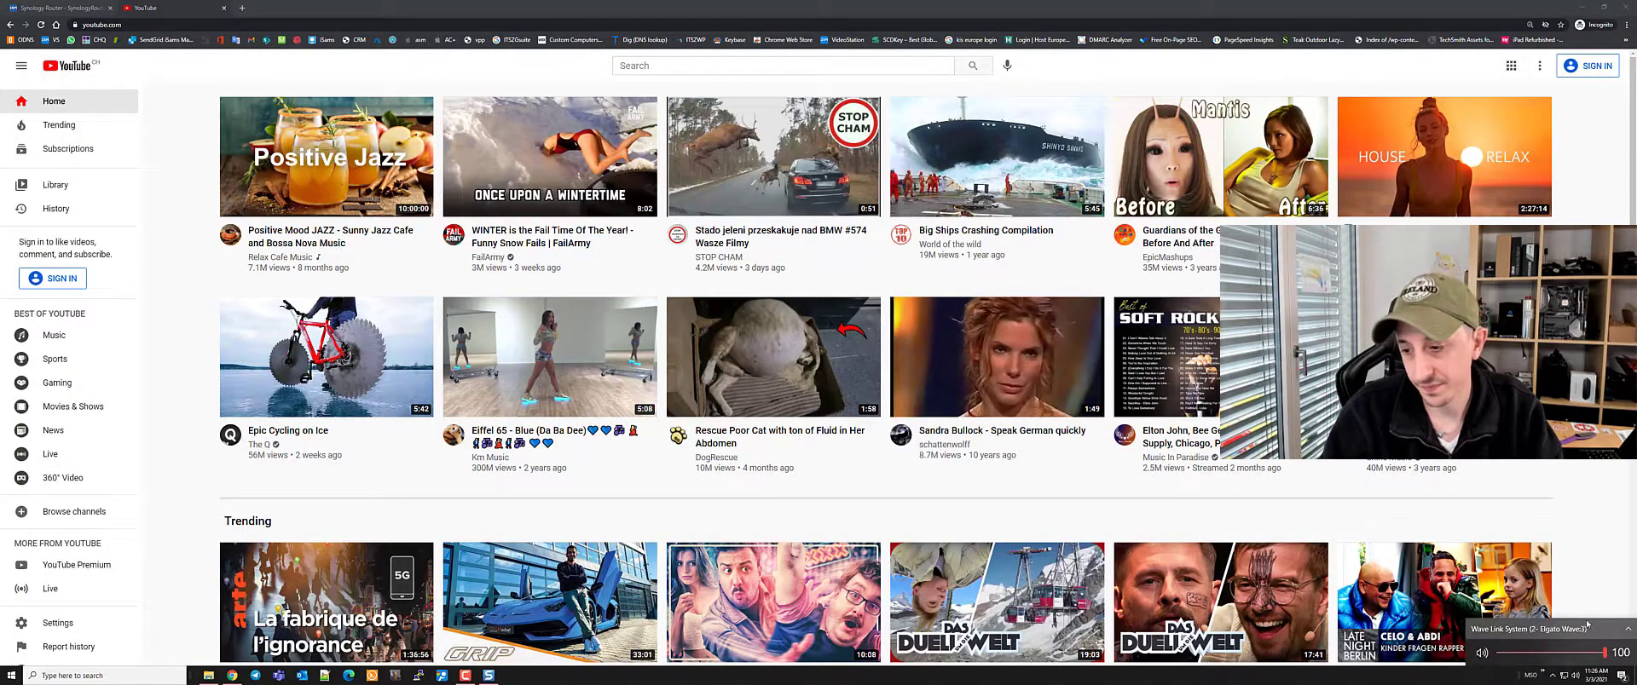
Play the Positive Mood JAZZ video, pause its ad, and search the page code for 'advertisement'
{"action": "left_click", "coordinate": [317, 157]}
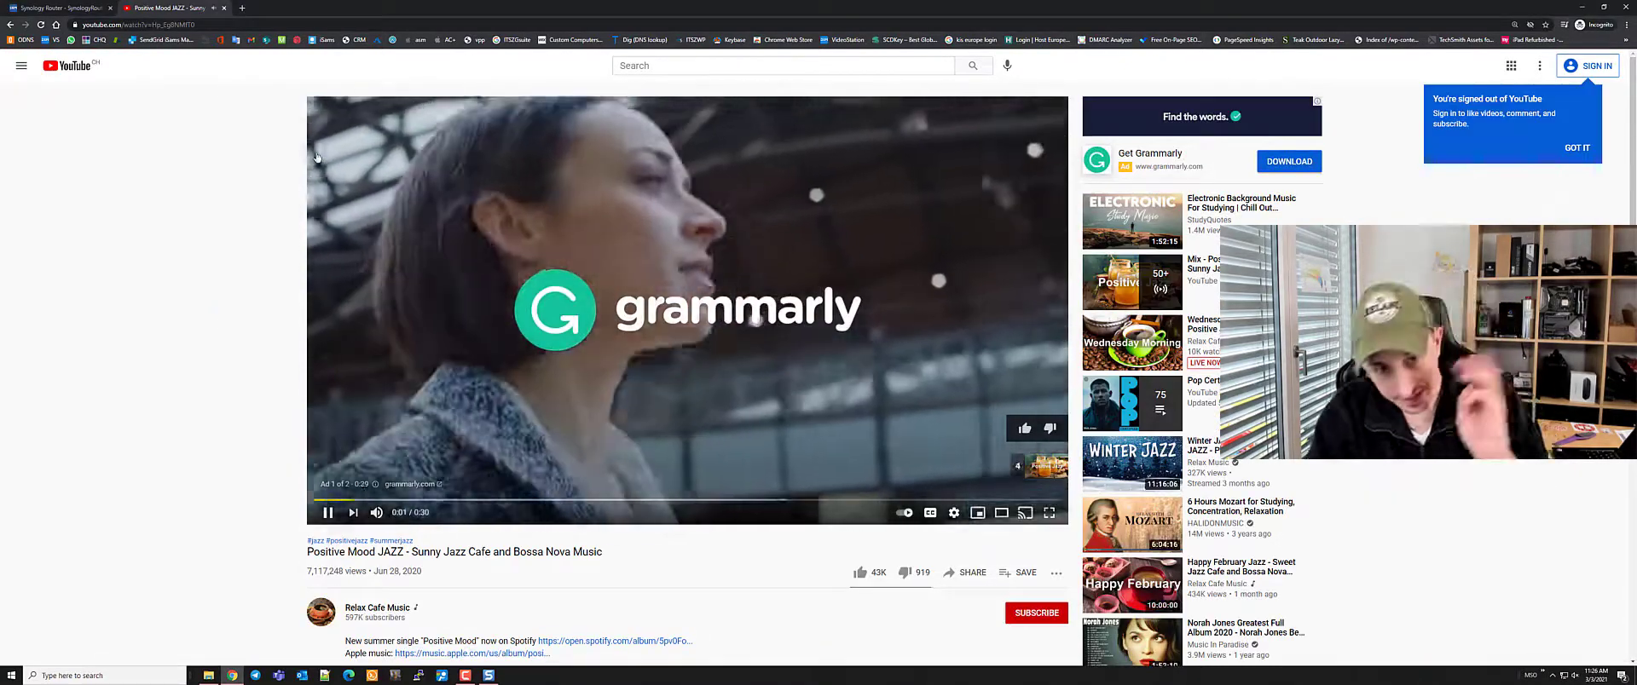
{"action": "left_click", "coordinate": [328, 513]}
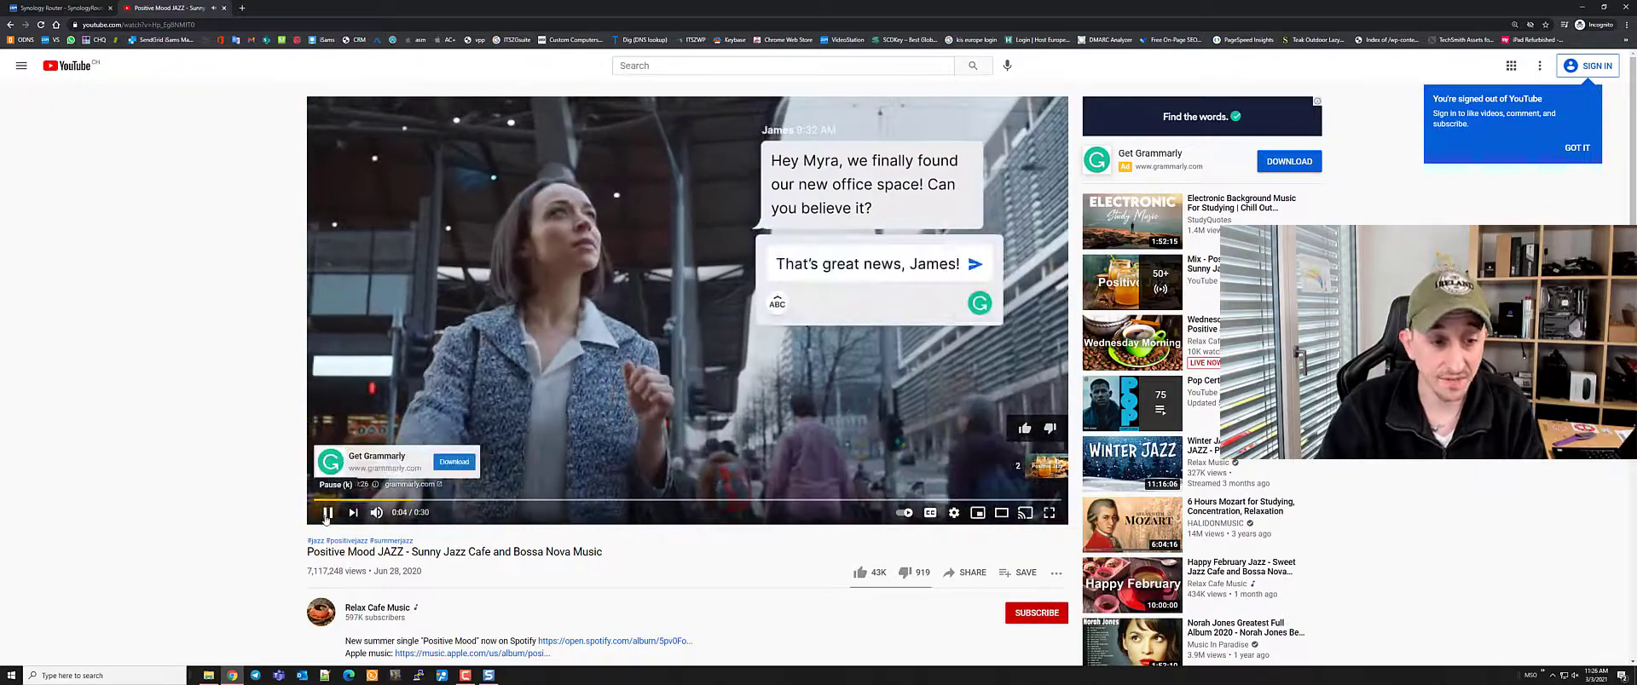
{"action": "right_click", "coordinate": [375, 487]}
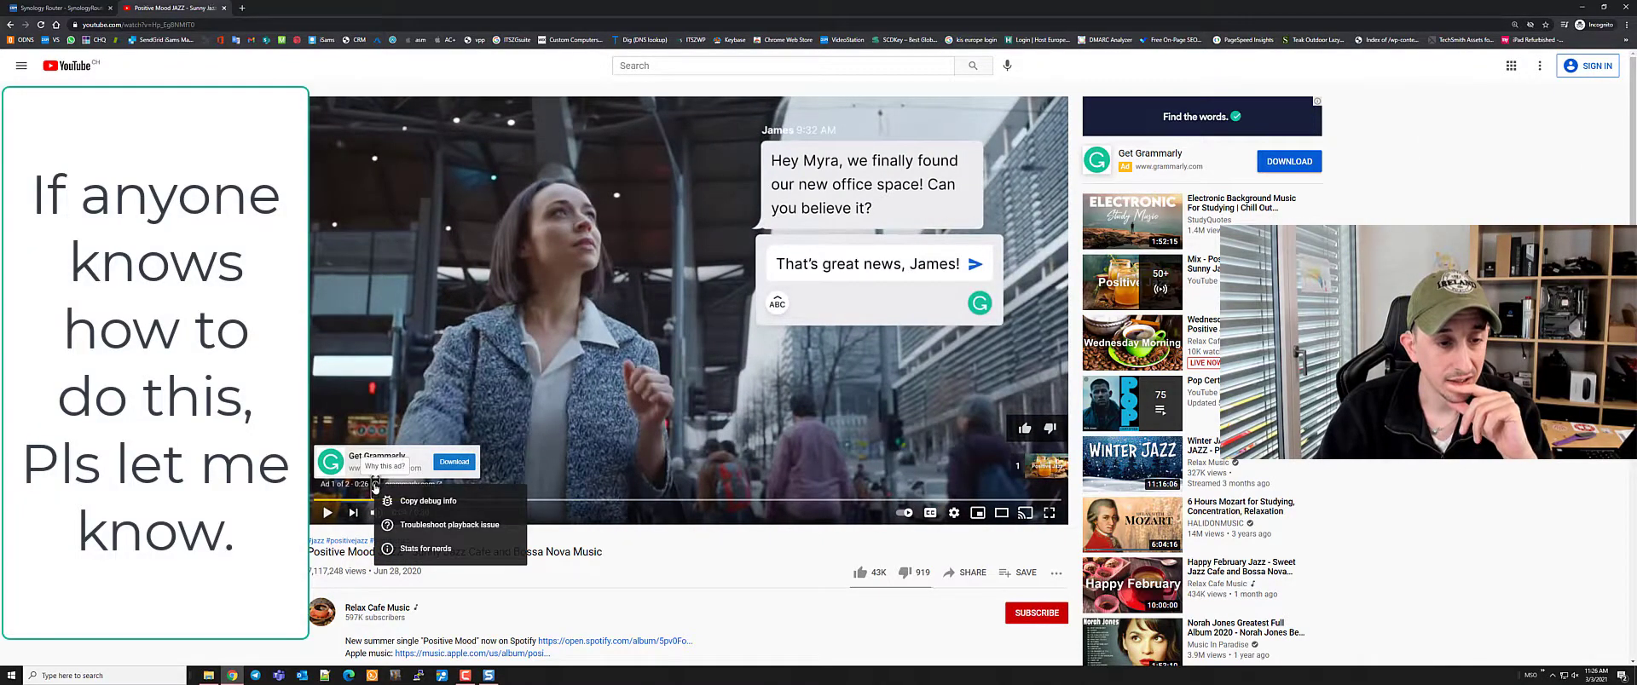
{"action": "left_click", "coordinate": [398, 499]}
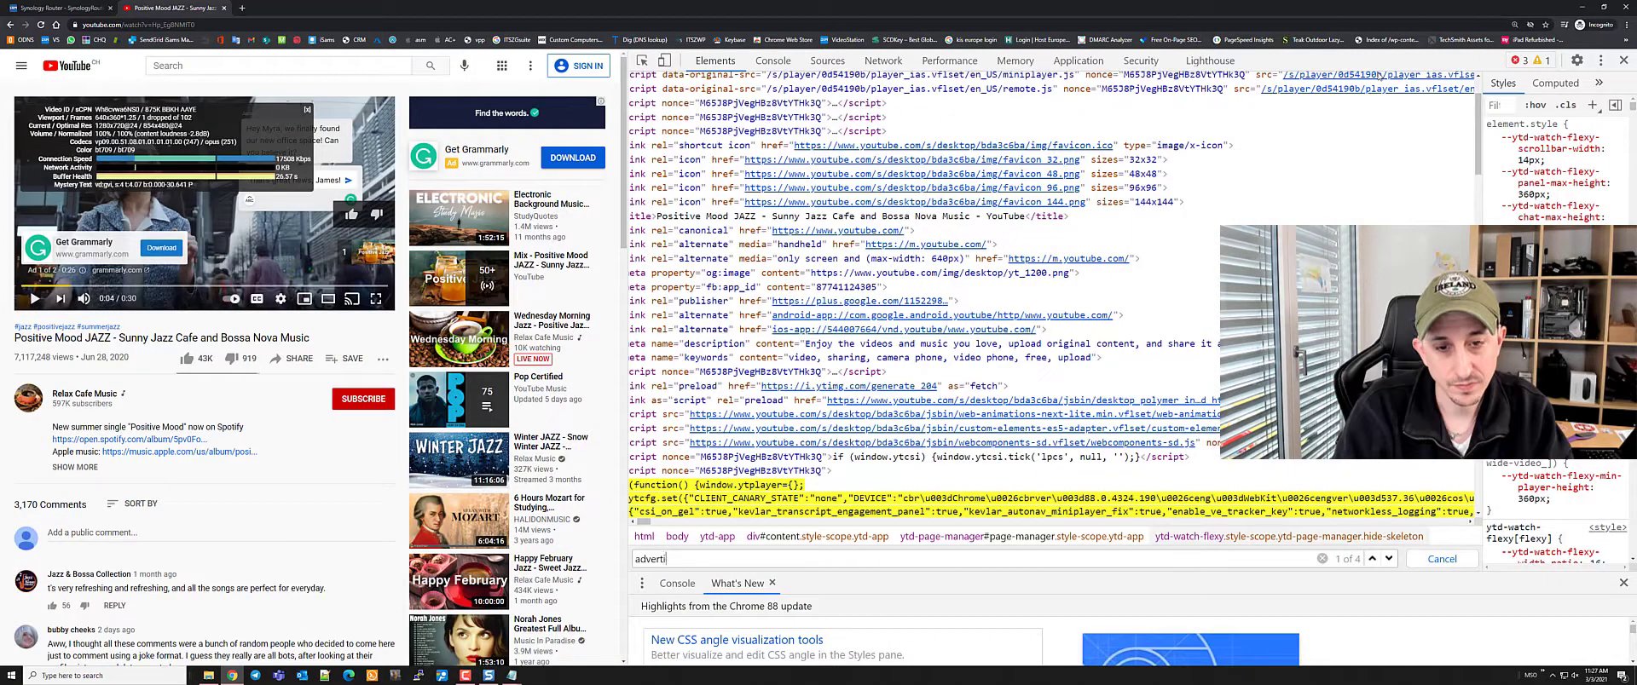
{"action": "type", "text": "isment"}
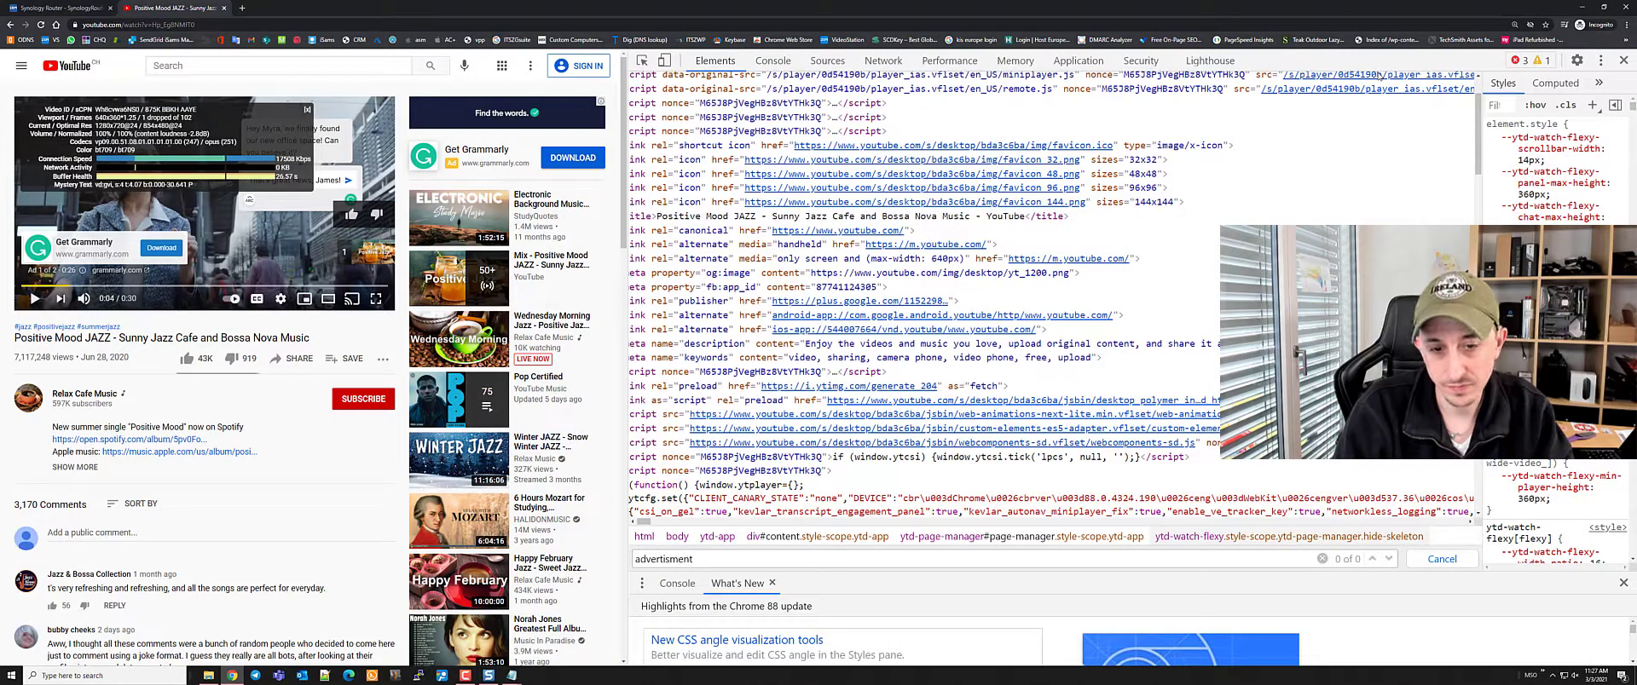
{"action": "key", "text": "BackSpace"}
{"action": "key", "text": "BackSpace"}
{"action": "key", "text": "BackSpace"}
{"action": "key", "text": "BackSpace"}
{"action": "key", "text": "BackSpace"}
{"action": "key", "text": "BackSpace"}
{"action": "key", "text": "BackSpace"}
{"action": "key", "text": "BackSpace"}
{"action": "key", "text": "BackSpace"}
{"action": "key", "text": "BackSpace"}
{"action": "key", "text": "BackSpace"}
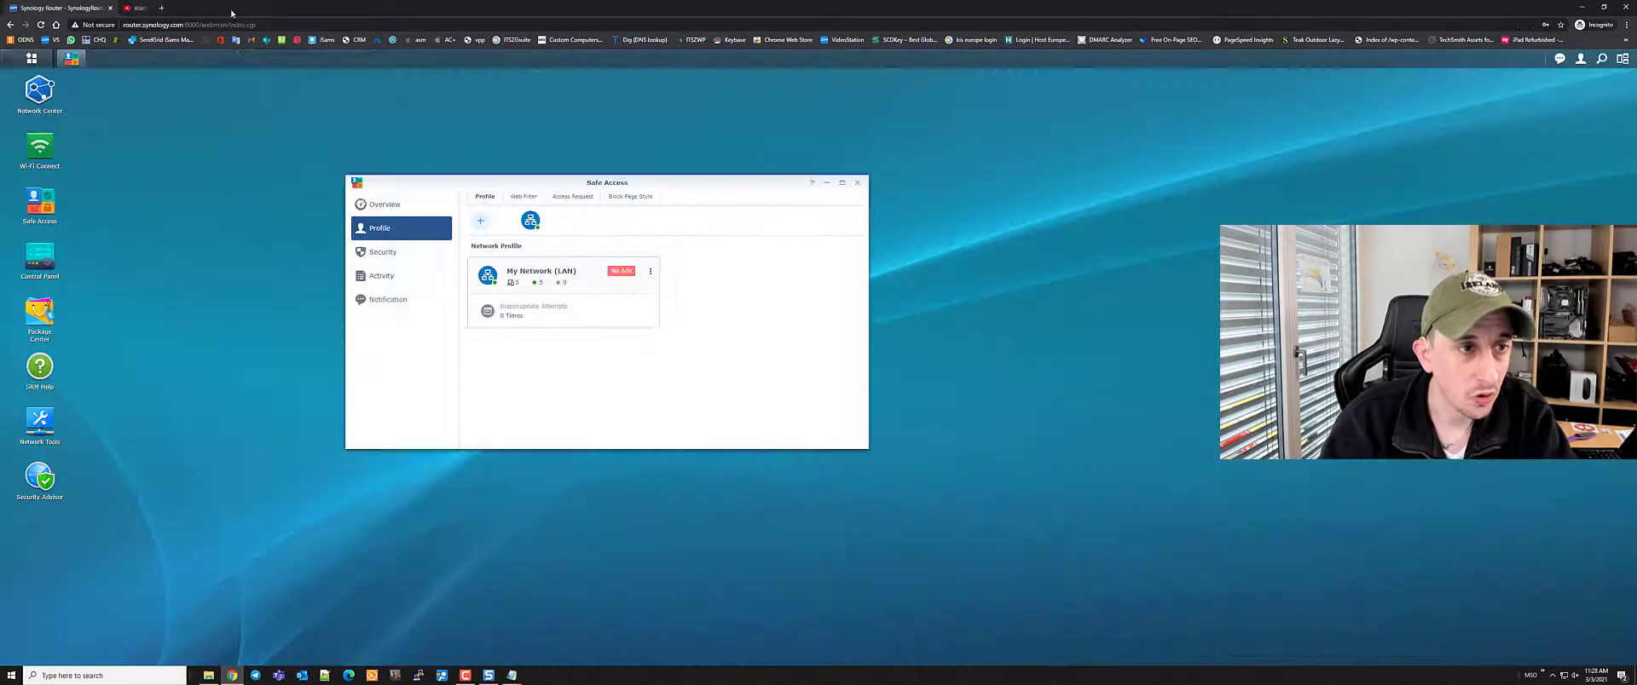
Close the YouTube tab and show Safe Access's Security Network Protection page
{"action": "key", "text": "ctrl+w"}
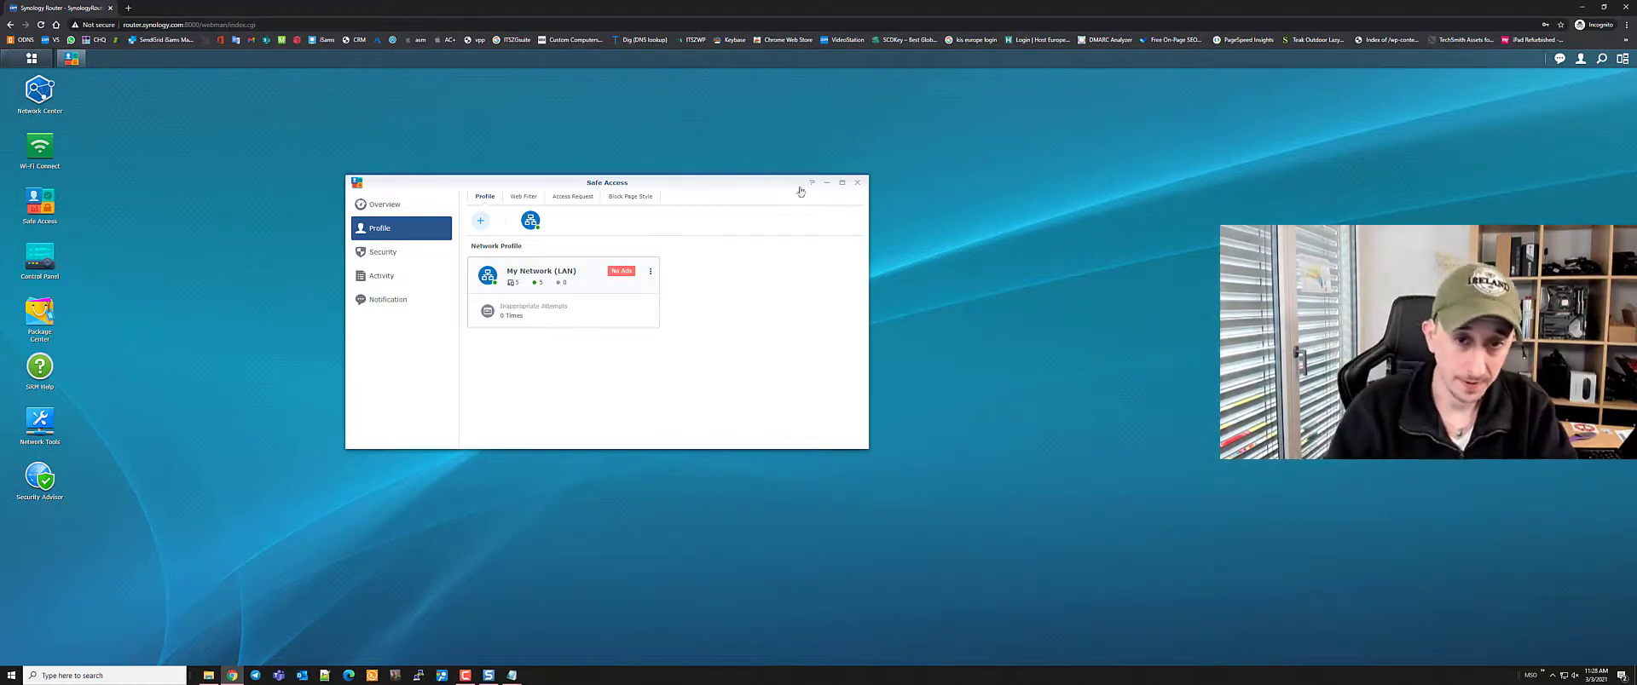
{"action": "left_click", "coordinate": [383, 253]}
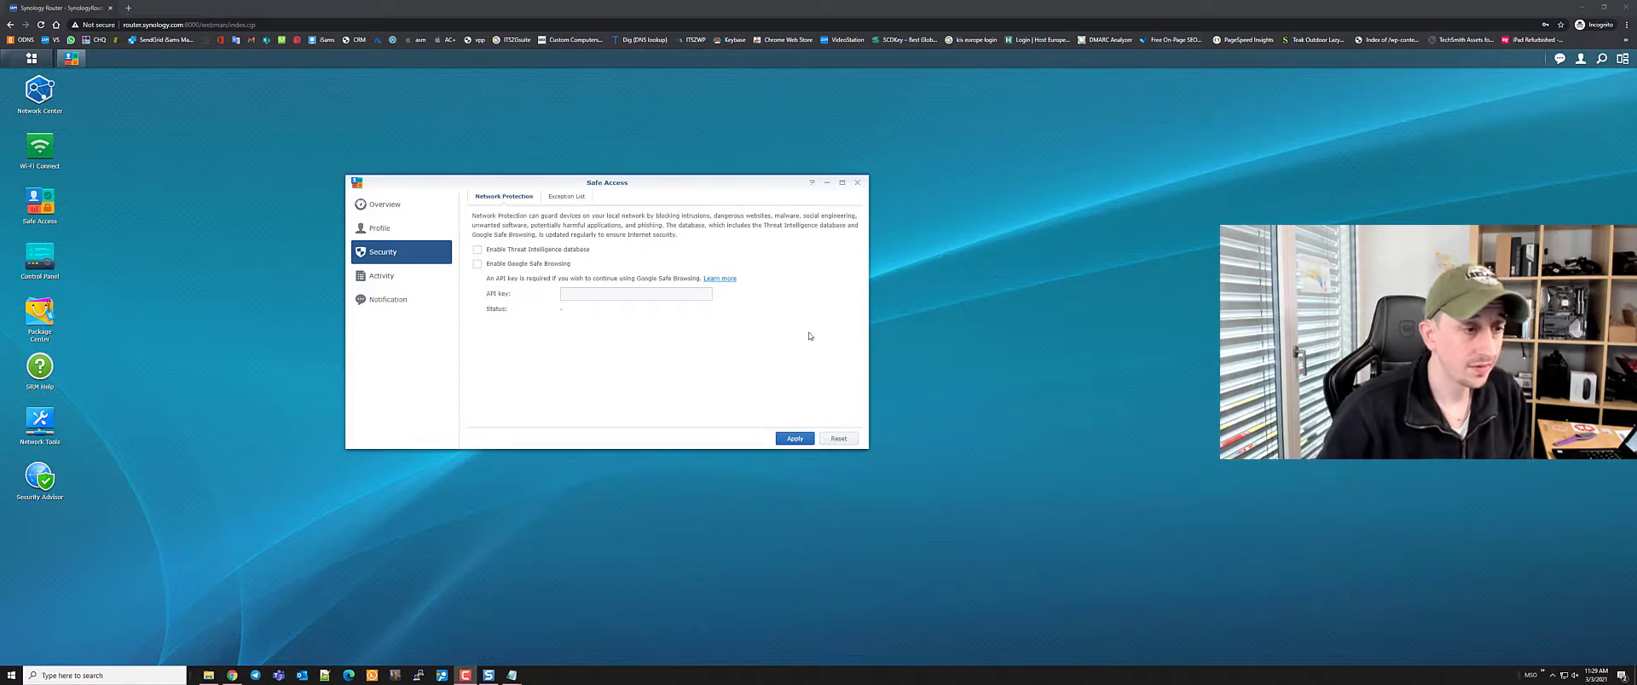
Open Package Center and agree to its Terms of Service
{"action": "left_click", "coordinate": [40, 317]}
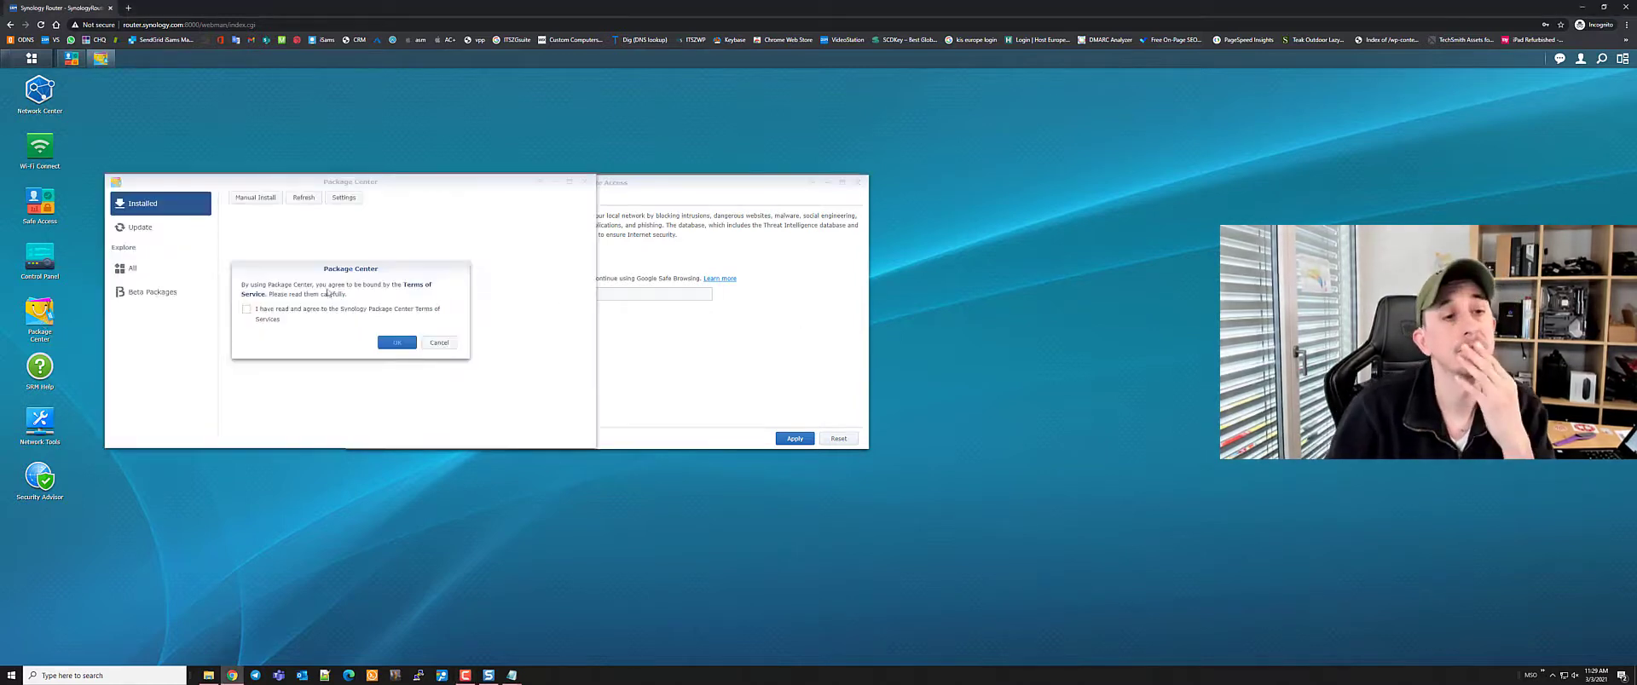
{"action": "left_click", "coordinate": [246, 310]}
{"action": "left_click", "coordinate": [397, 343]}
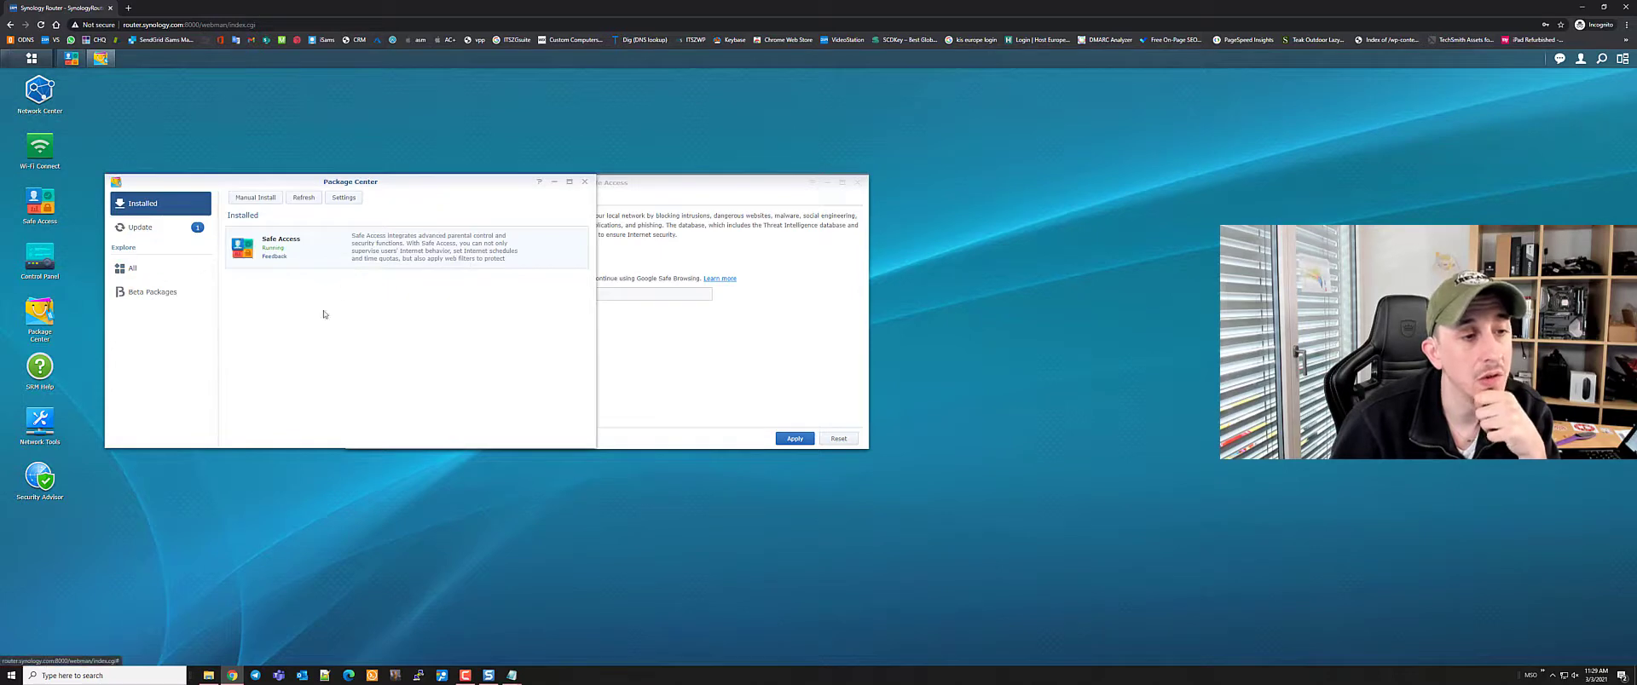
Open the Threat Prevention package from All packages and maximize the window
{"action": "left_click", "coordinate": [137, 273]}
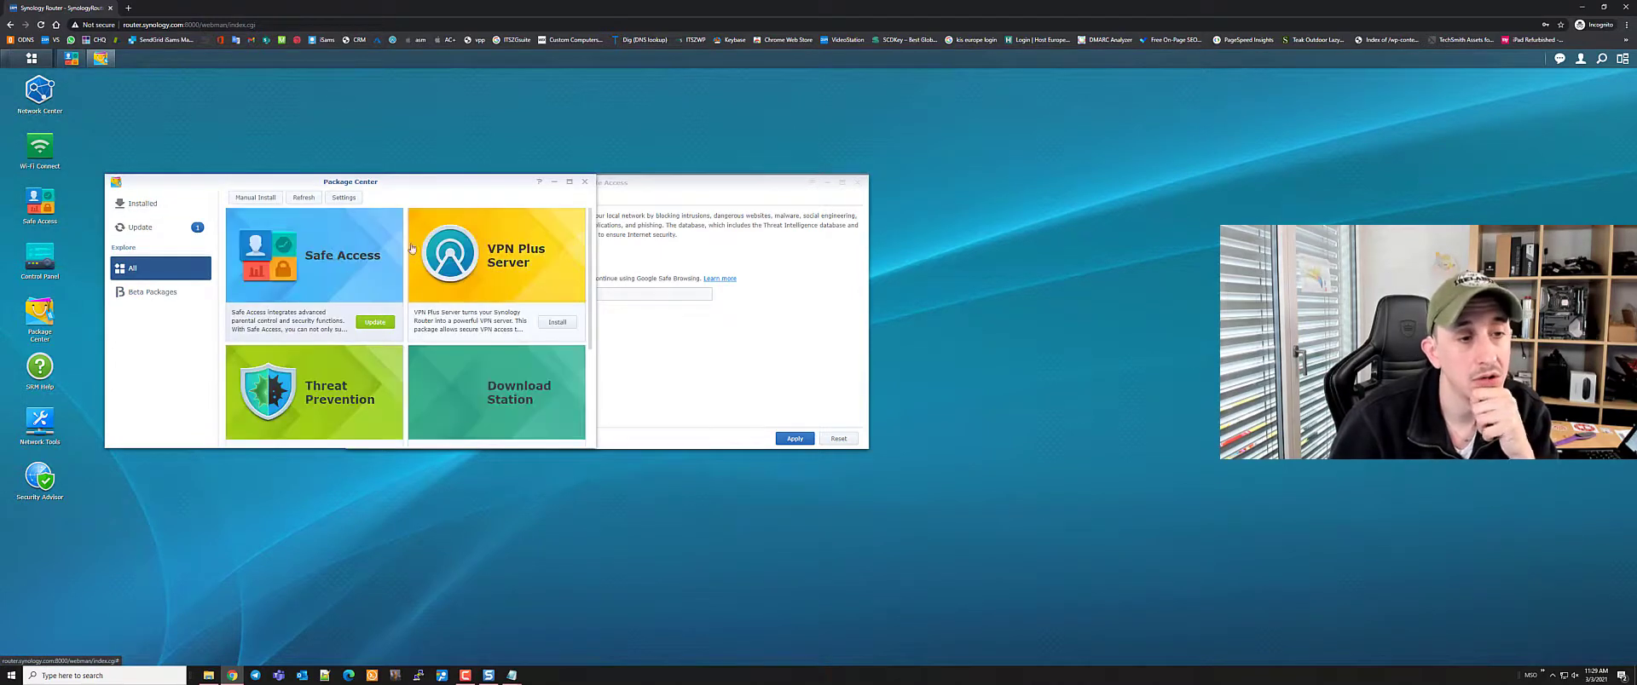
{"action": "scroll", "coordinate": [325, 362], "scroll_direction": "down", "scroll_amount": 1}
{"action": "left_click", "coordinate": [325, 363]}
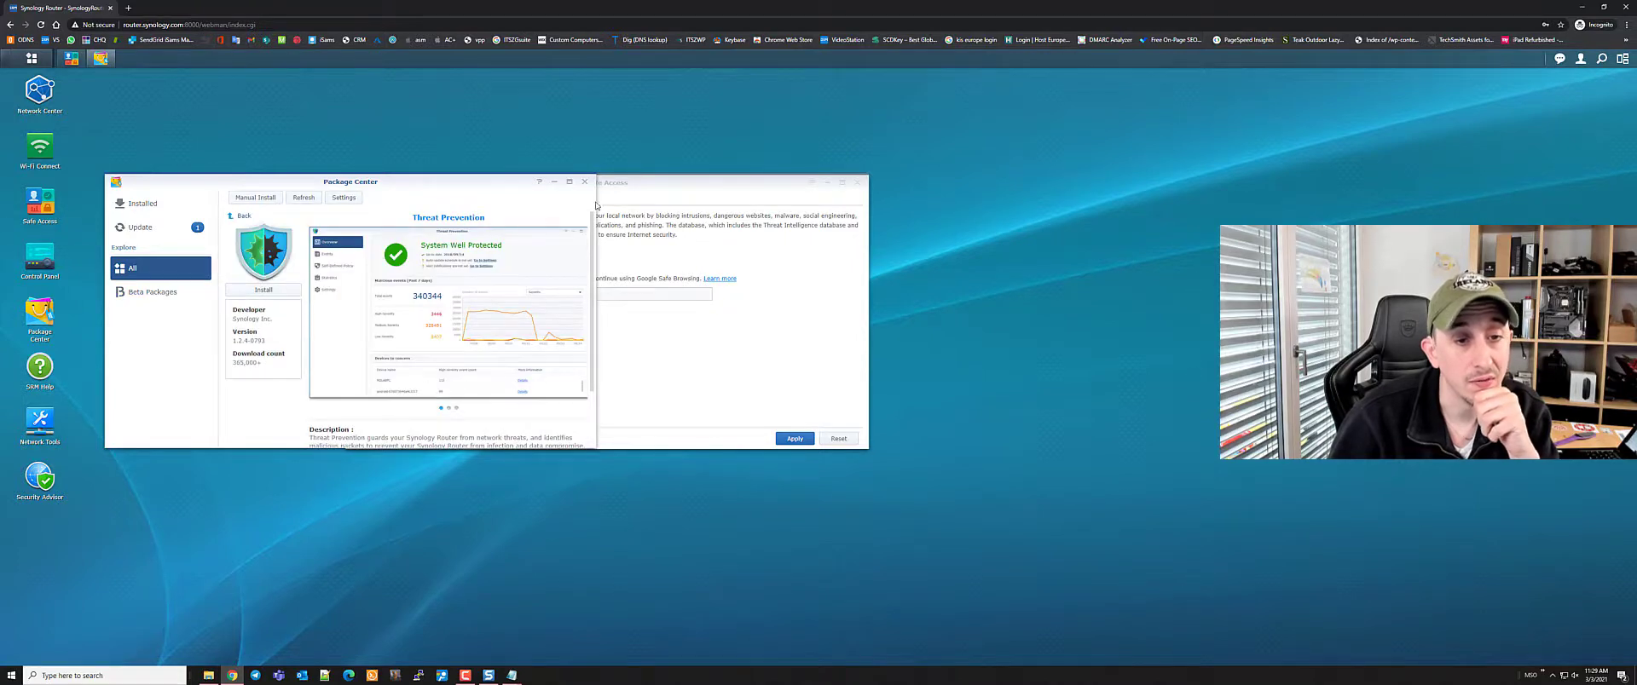
{"action": "left_click", "coordinate": [569, 181]}
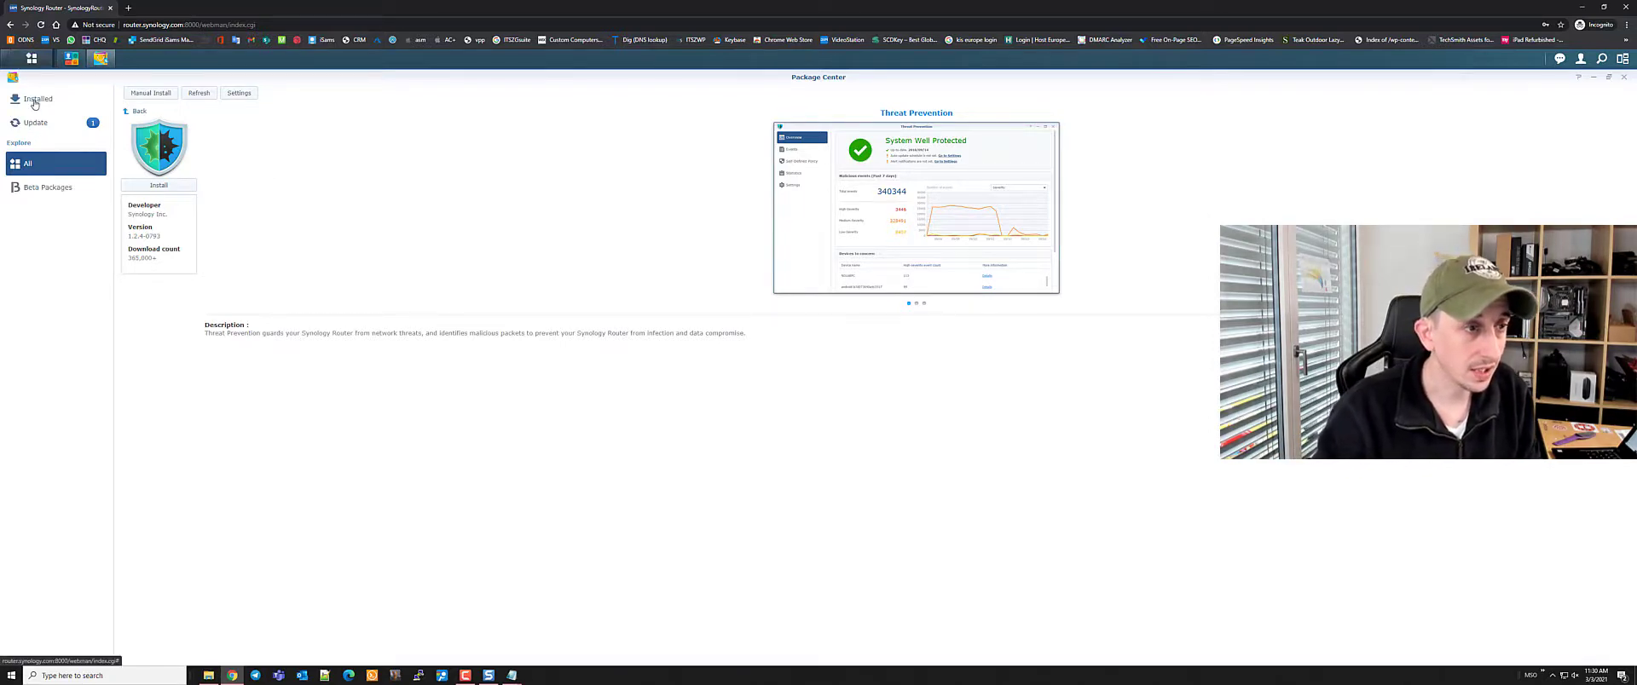
Browse All and Beta packages, cancel a Manual Install upload, and close Package Center
{"action": "left_click", "coordinate": [45, 166]}
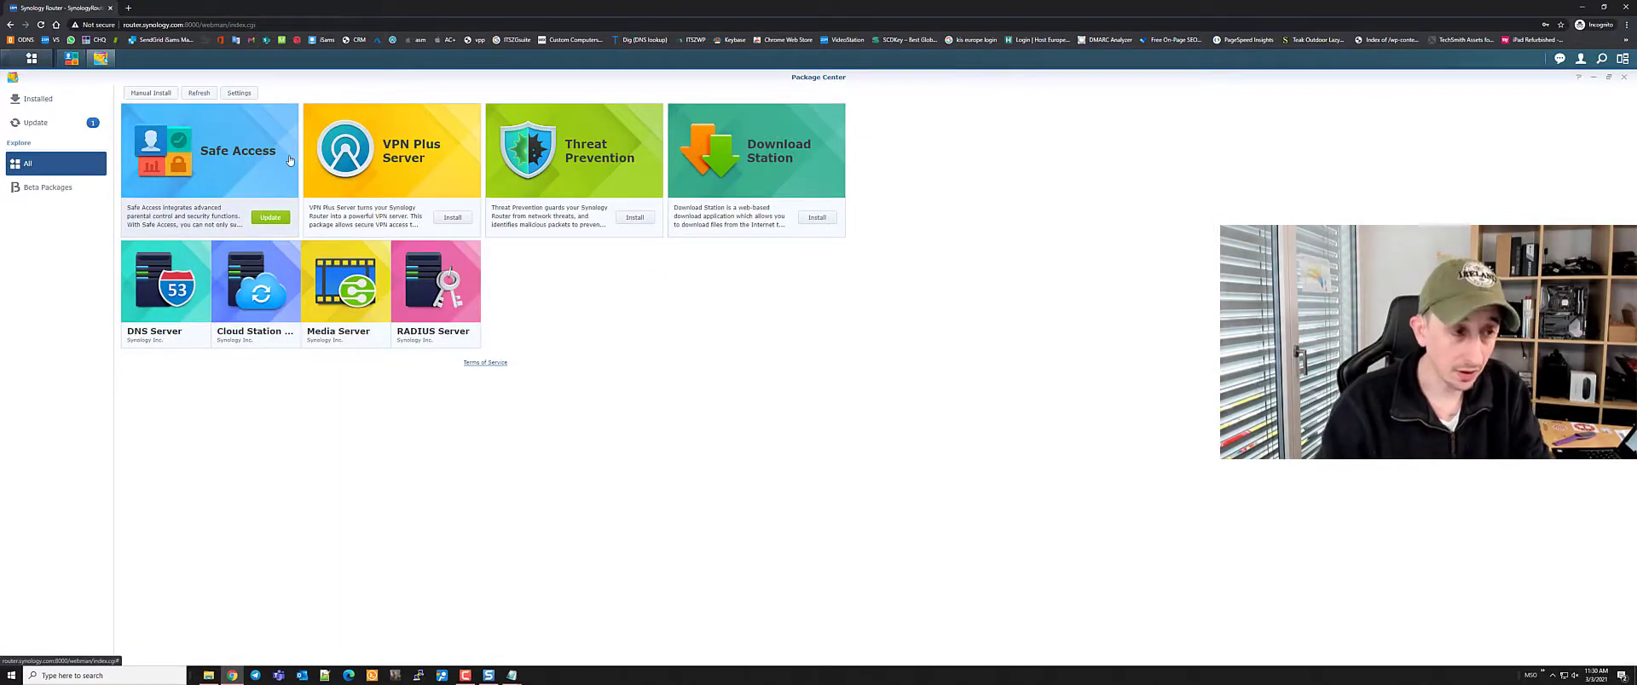
{"action": "left_click", "coordinate": [47, 188]}
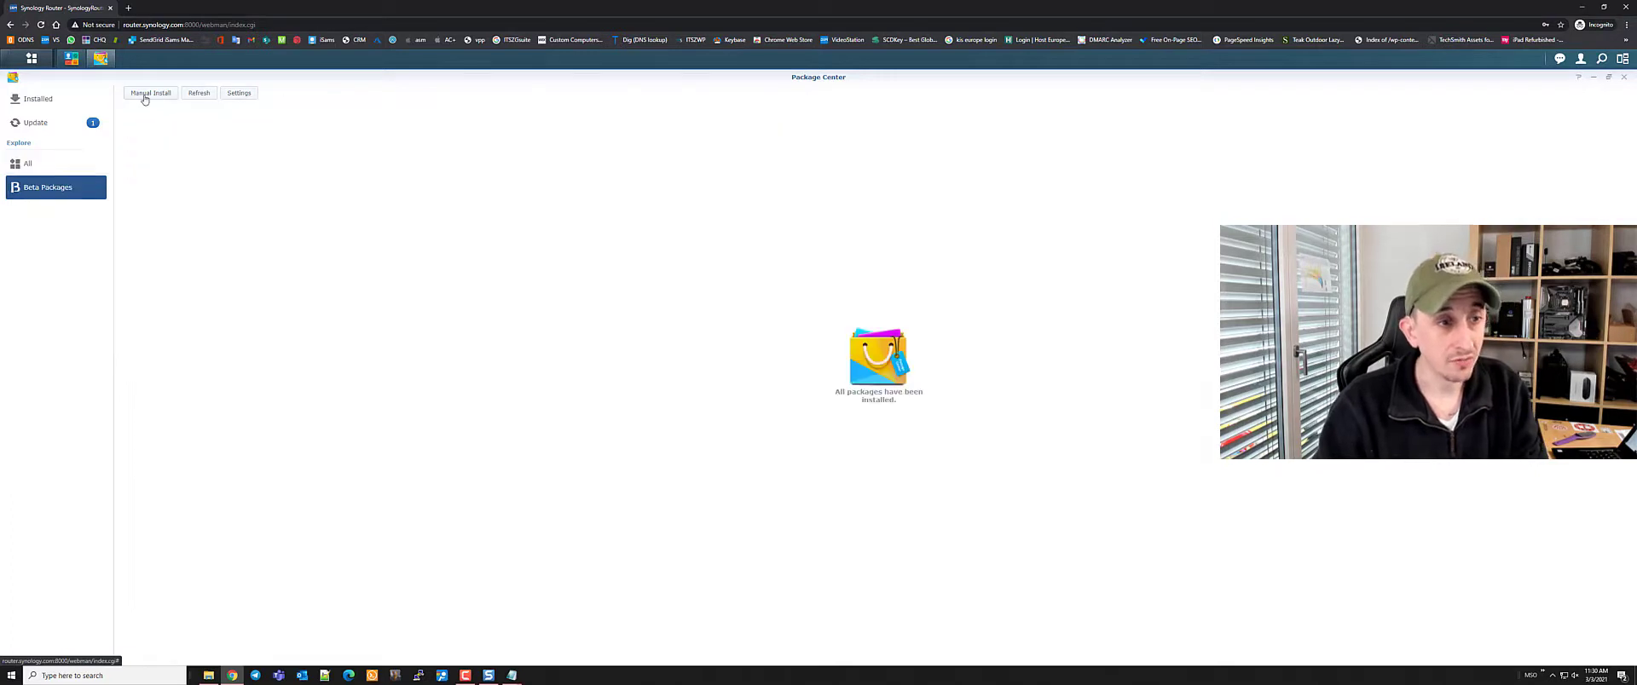
{"action": "left_click", "coordinate": [145, 96]}
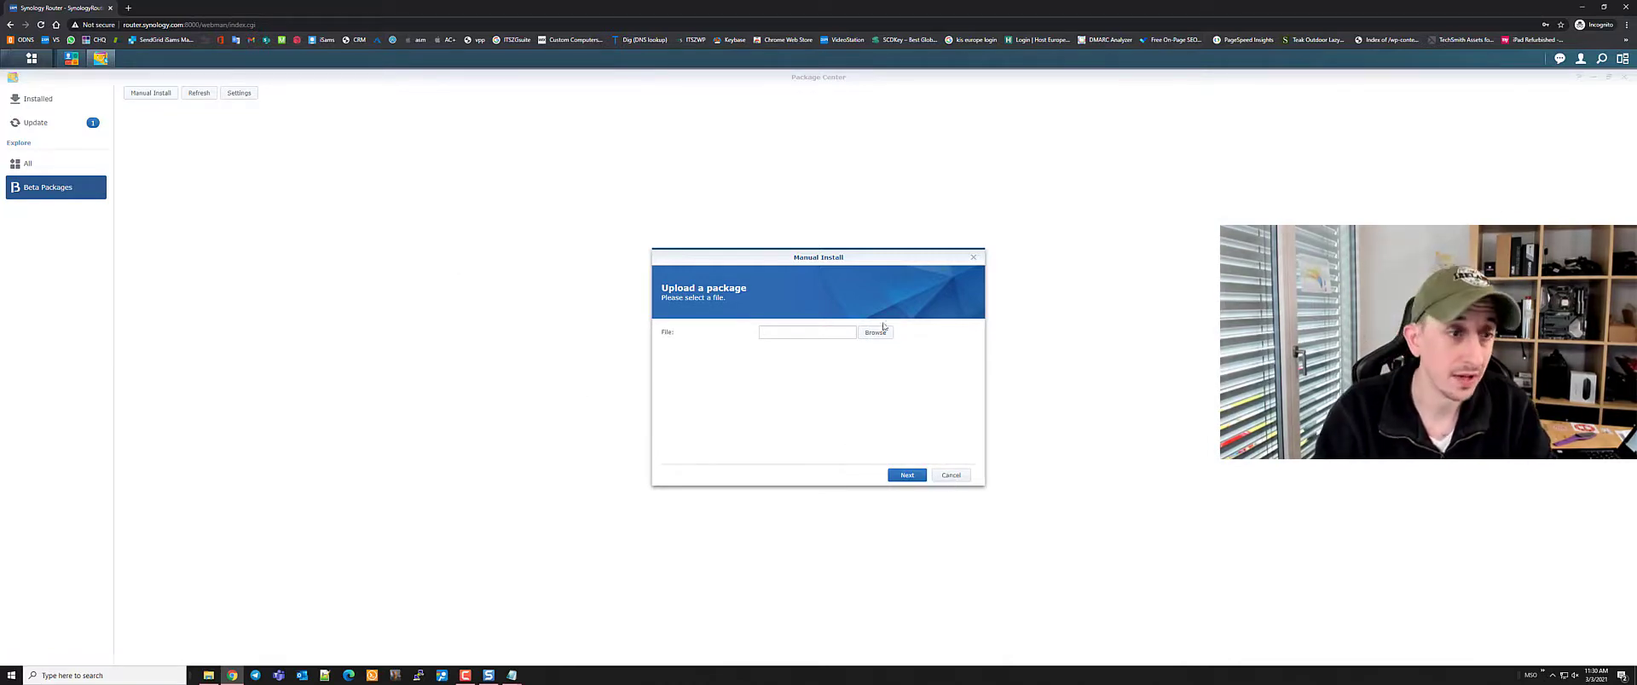
{"action": "left_click", "coordinate": [973, 257]}
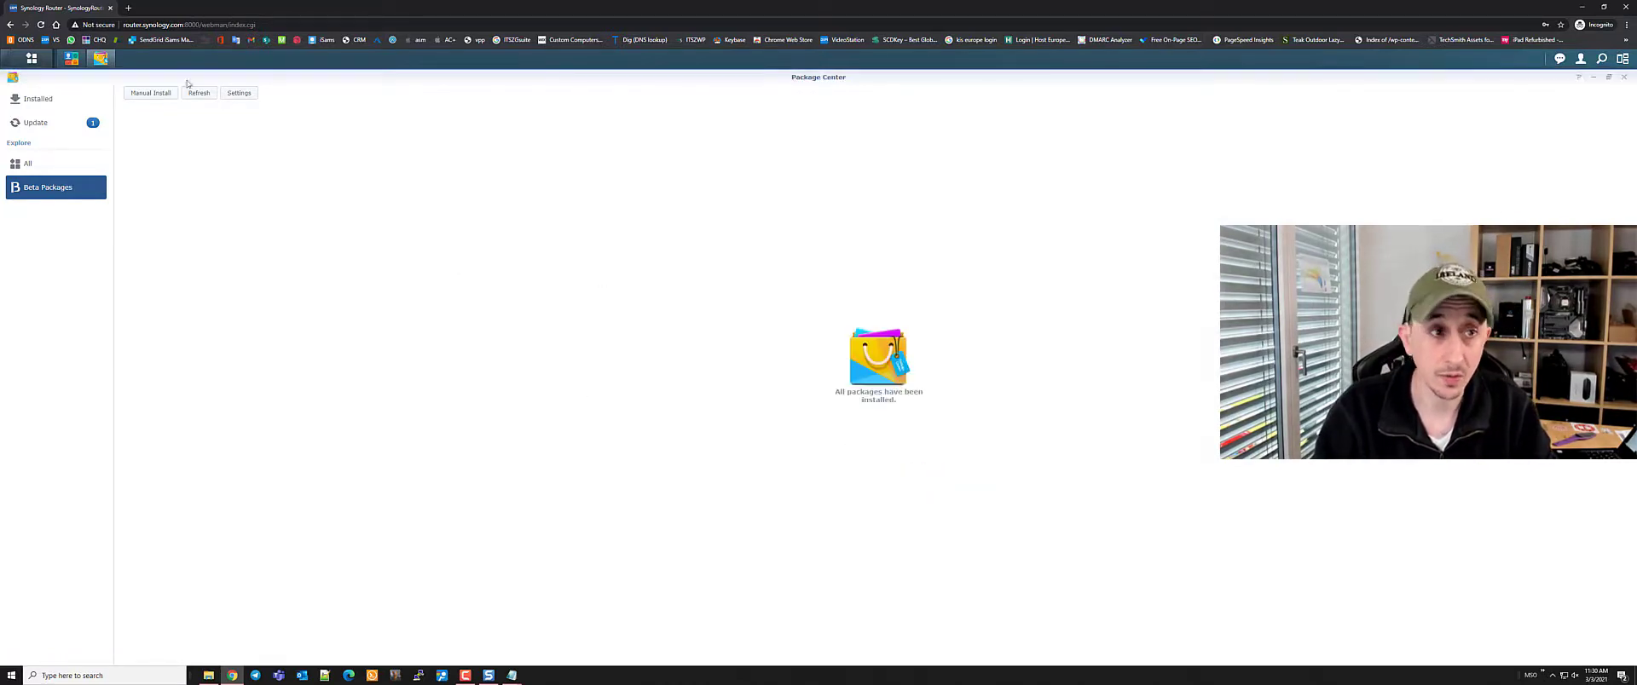
{"action": "left_click", "coordinate": [1623, 77]}
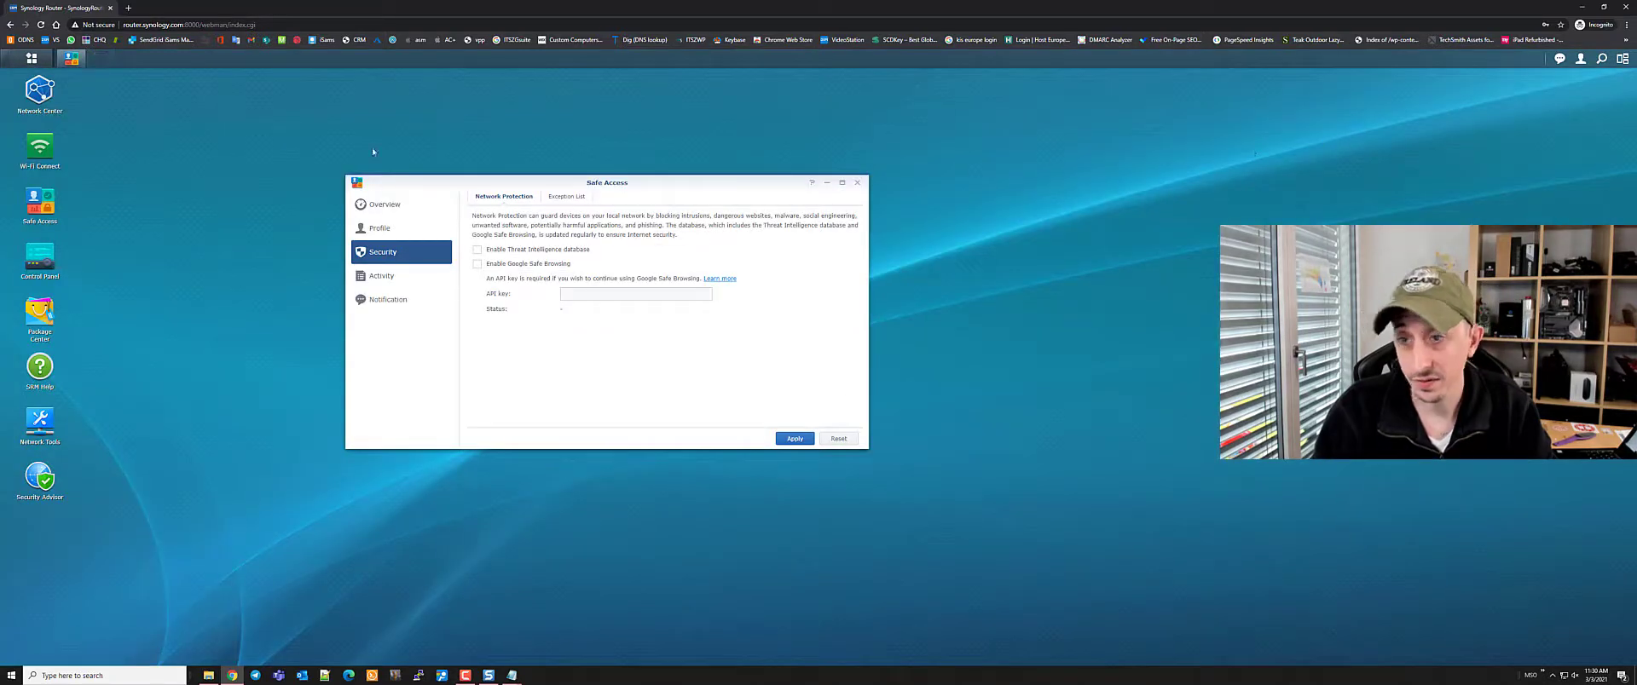
View the Exception List, which asks to enable Network Protection, then return to Profile
{"action": "left_click", "coordinate": [561, 197]}
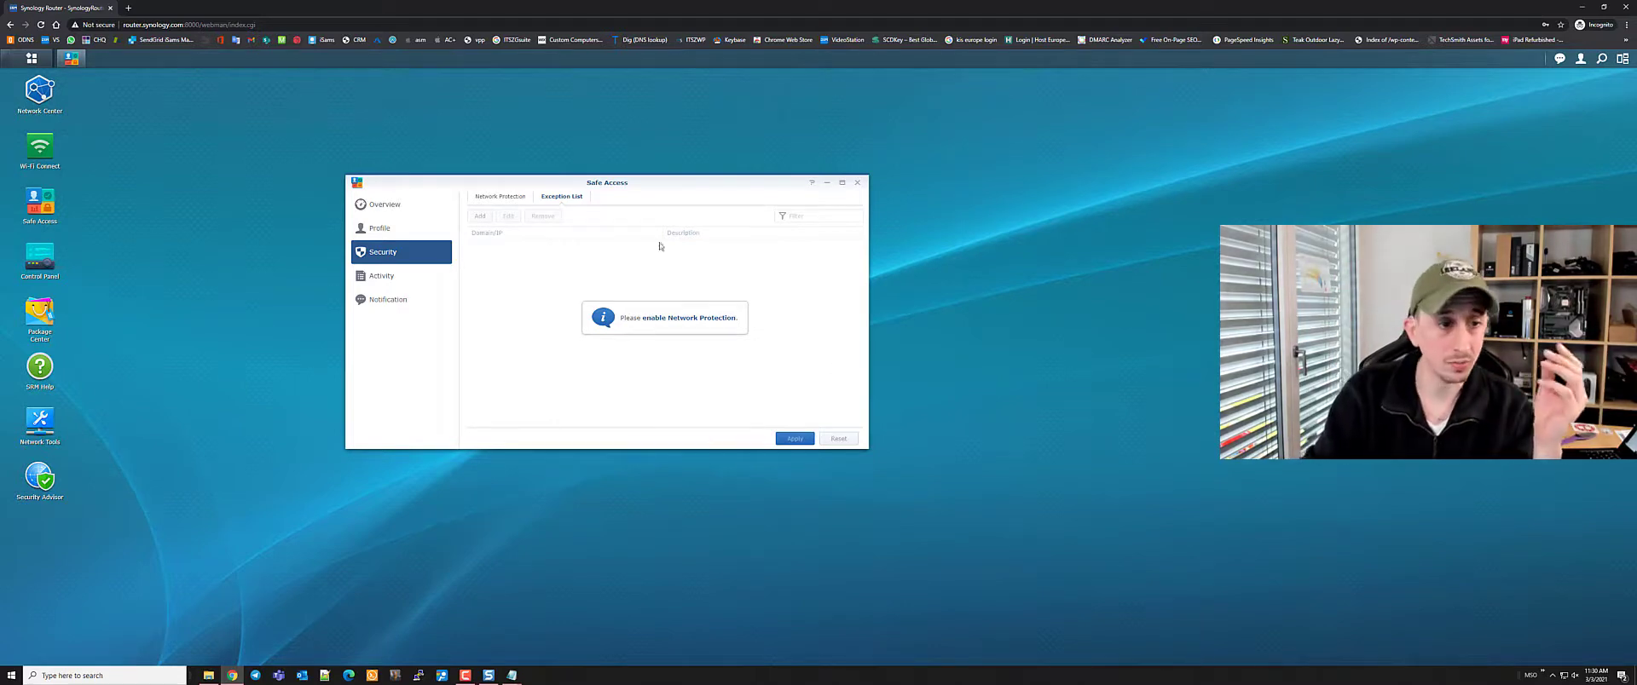
{"action": "left_click", "coordinate": [363, 228]}
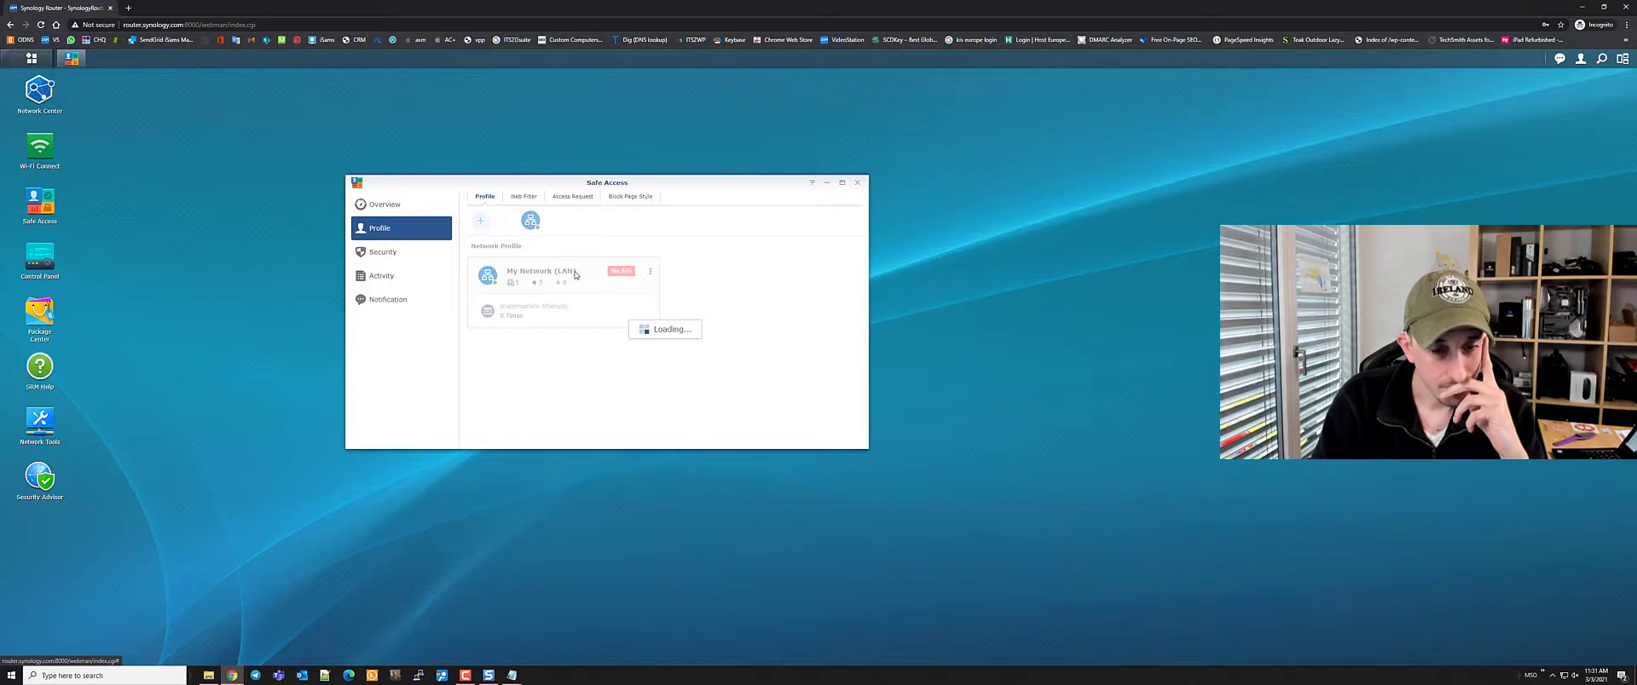
Edit the My Network (LAN) profile and choose a Custom web filter
{"action": "left_click", "coordinate": [651, 271]}
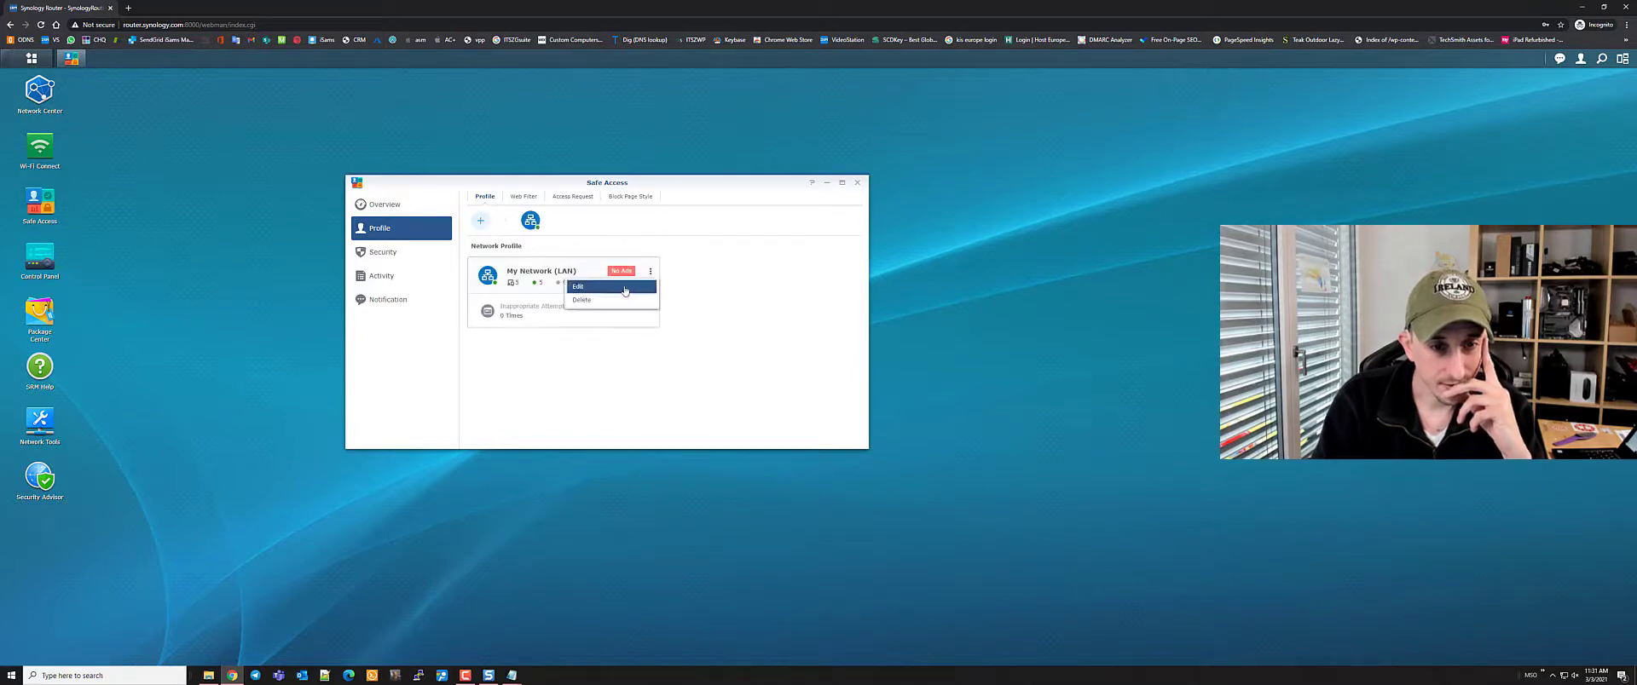
{"action": "left_click", "coordinate": [624, 290]}
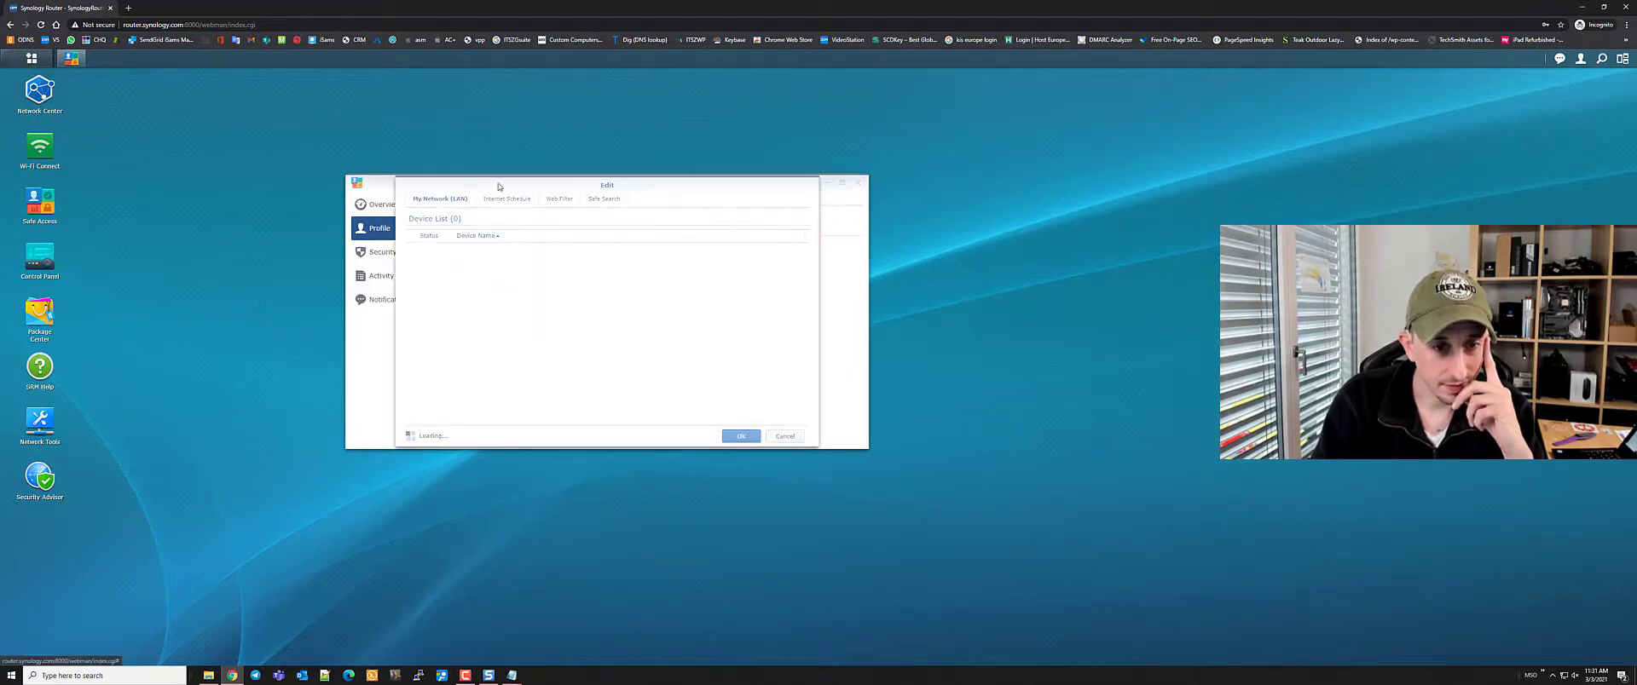
{"action": "left_click", "coordinate": [555, 199]}
{"action": "left_click", "coordinate": [758, 328]}
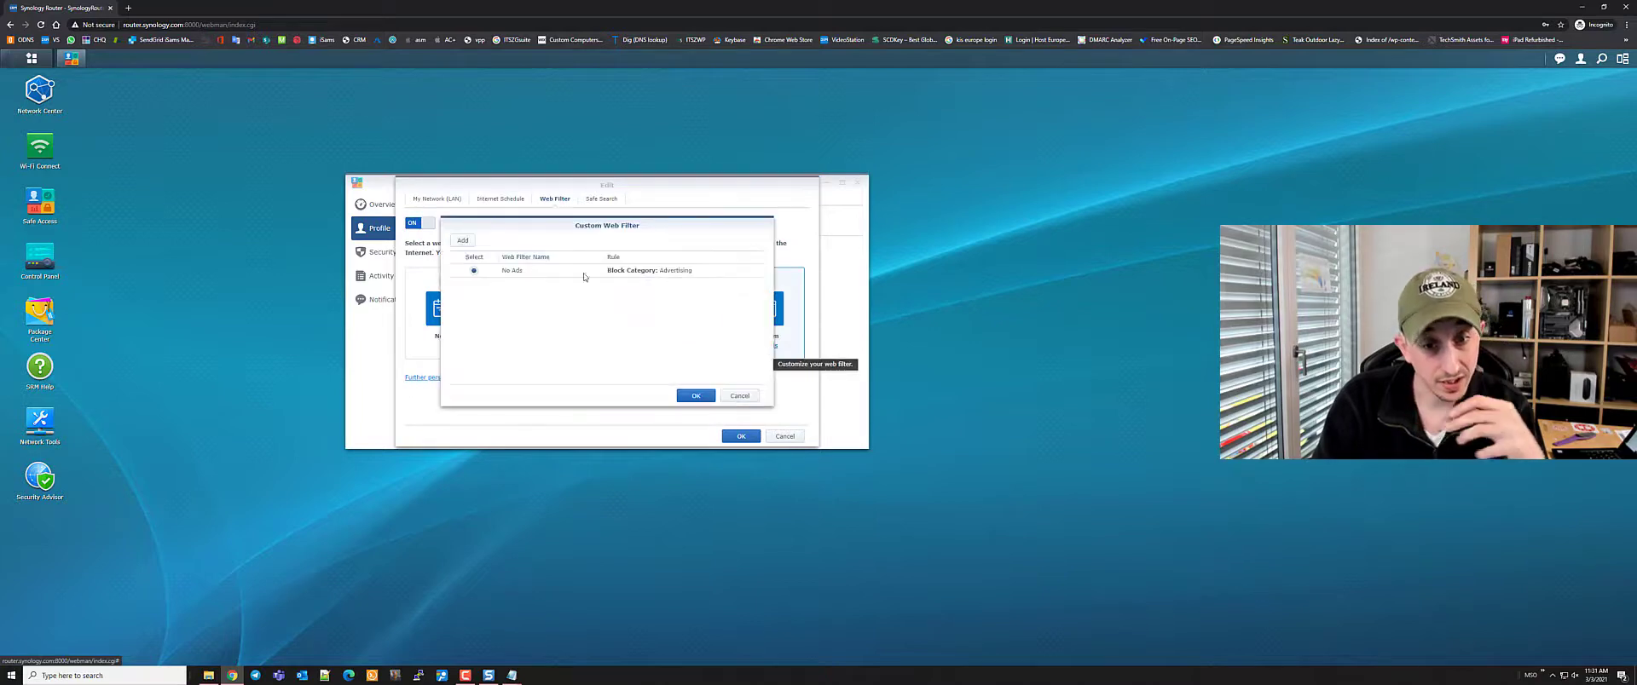
Begin a second custom web filter, naming it and giving it a pink colour
{"action": "left_click", "coordinate": [465, 241]}
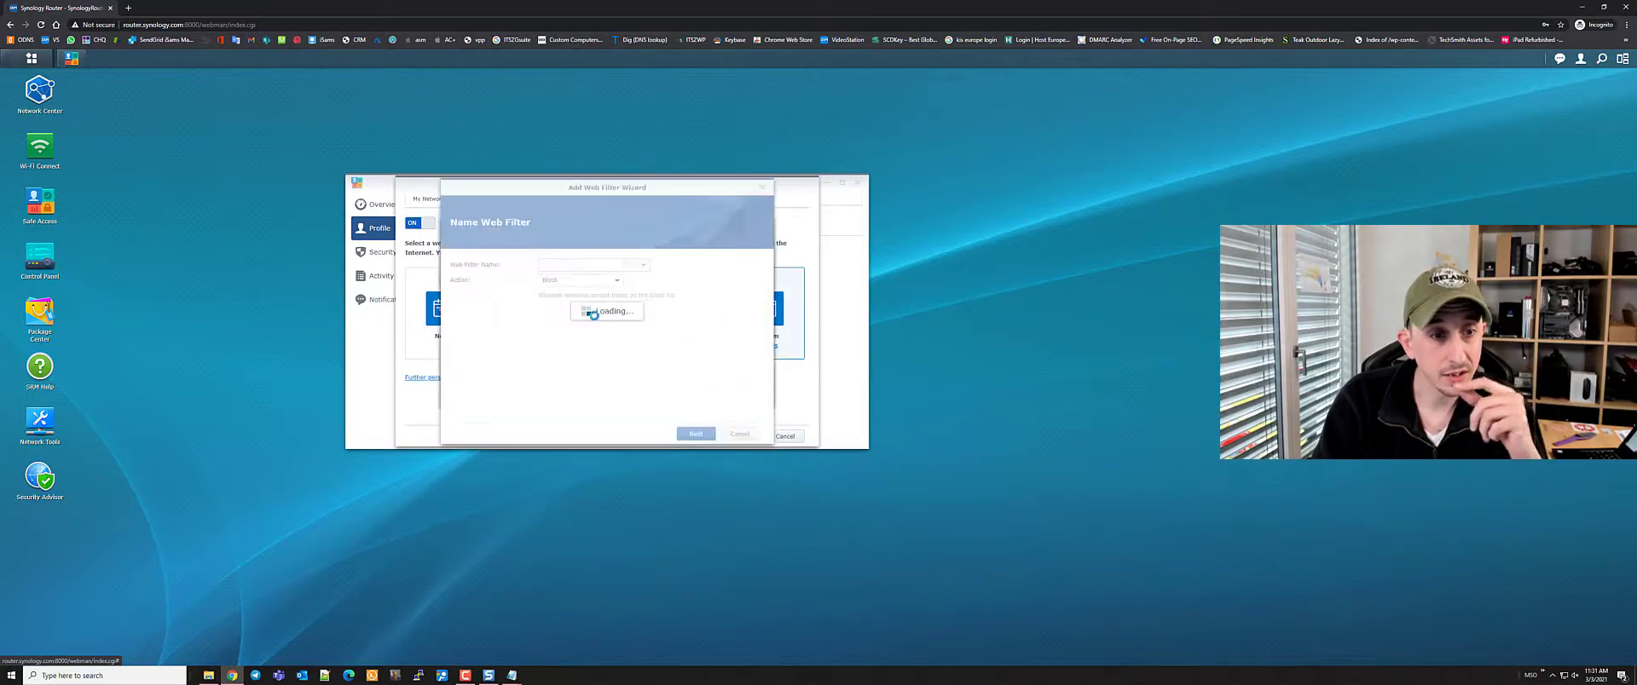
{"action": "type", "text": "no"}
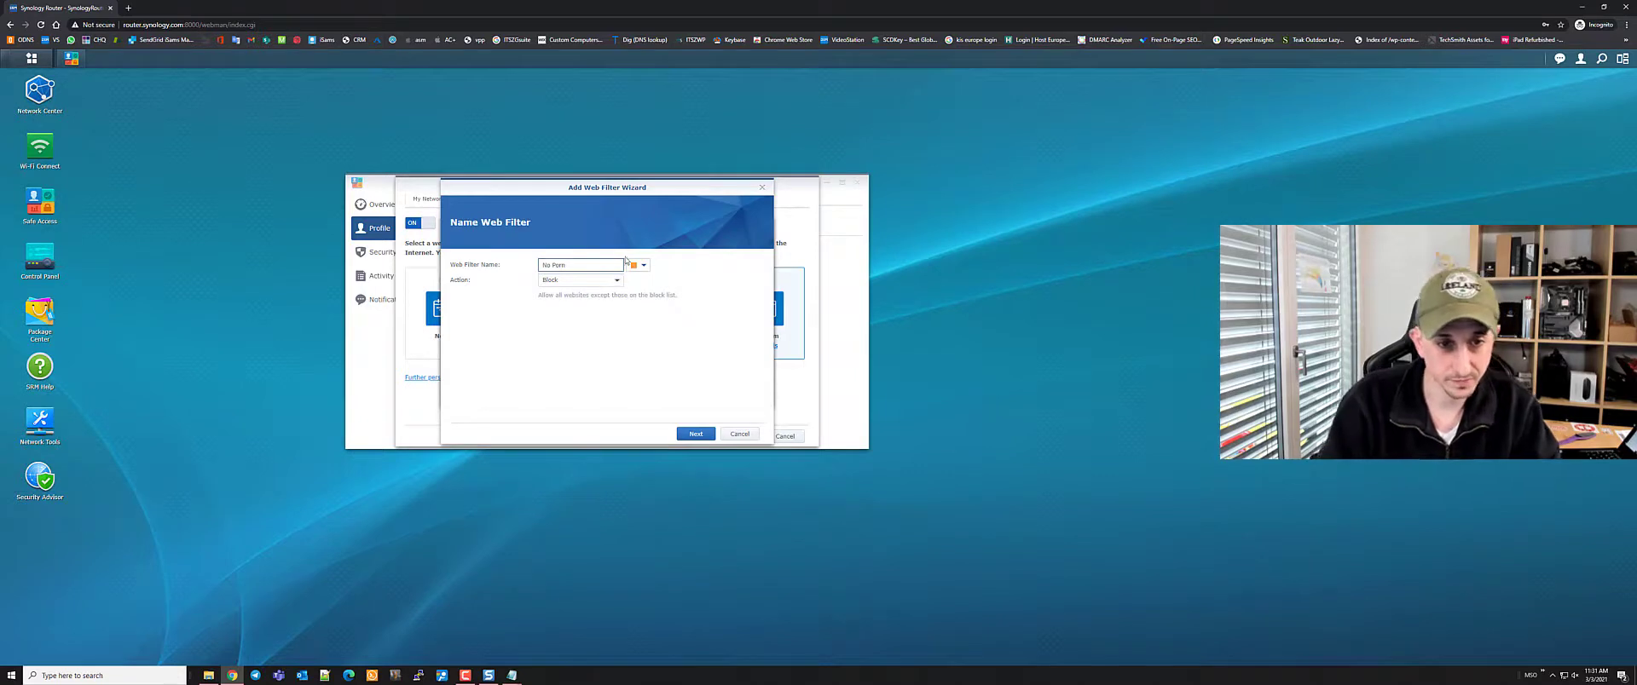
{"action": "left_click", "coordinate": [640, 265]}
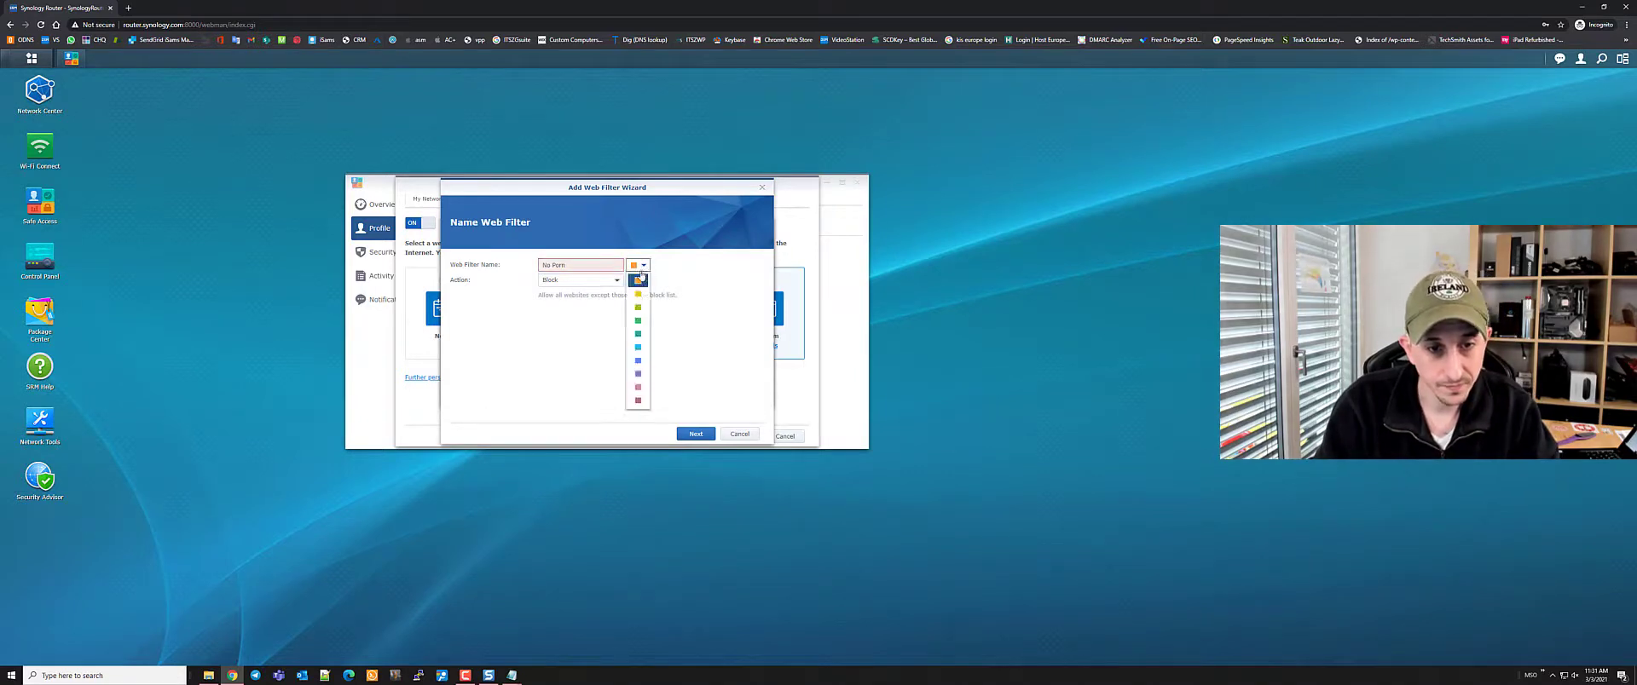
{"action": "left_click", "coordinate": [637, 400]}
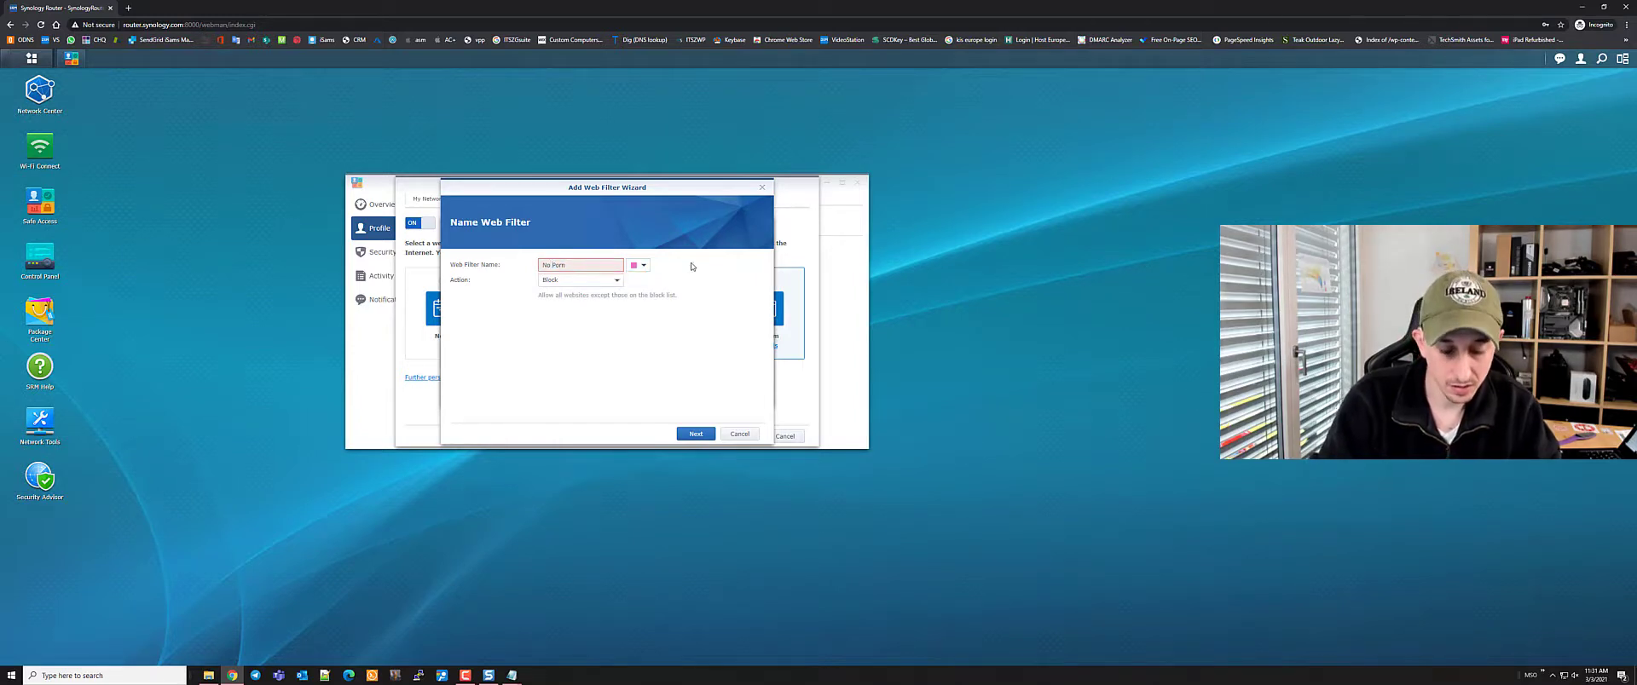
{"action": "key", "text": "BackSpace"}
{"action": "type", "text": "_"}
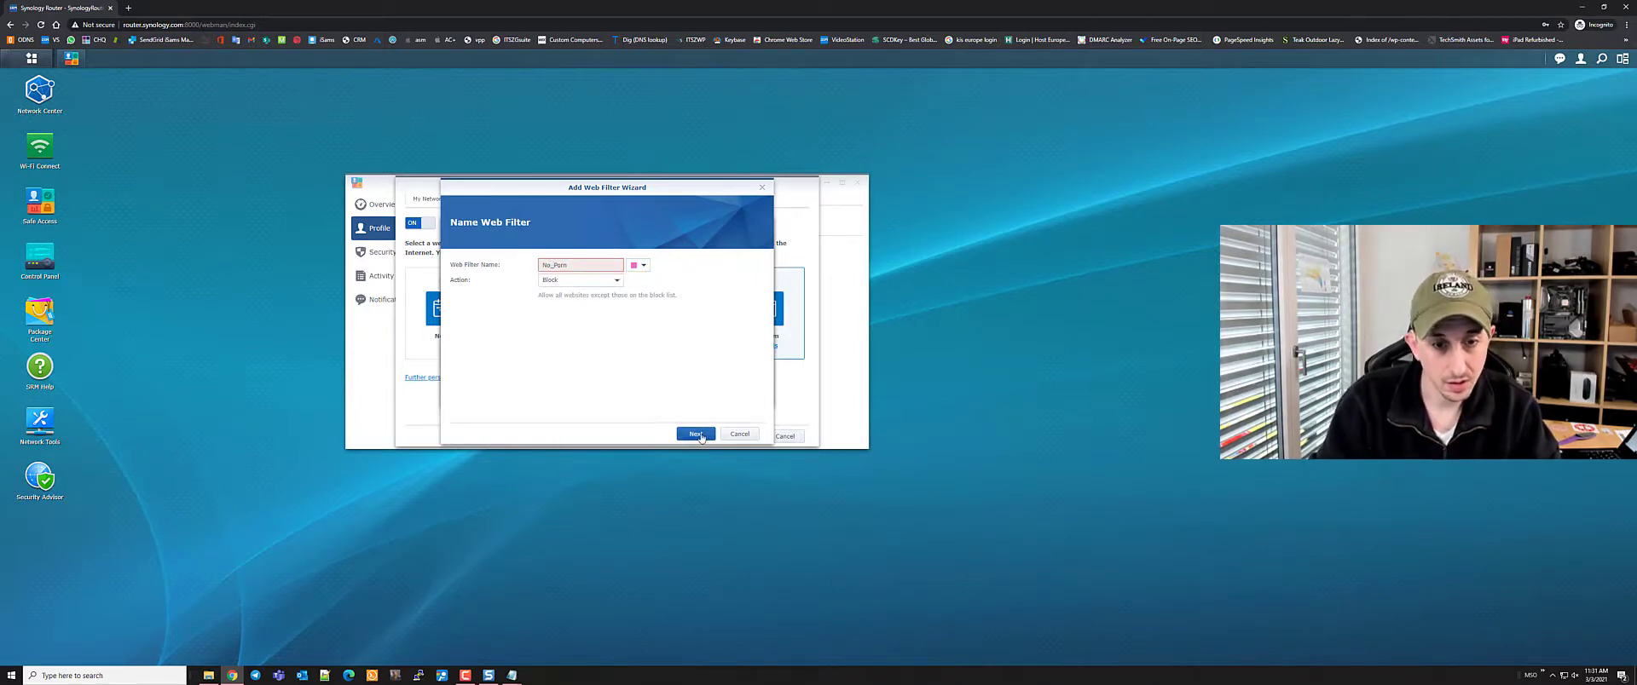
{"action": "left_click_drag", "start_coordinate": [569, 266], "coordinate": [545, 267]}
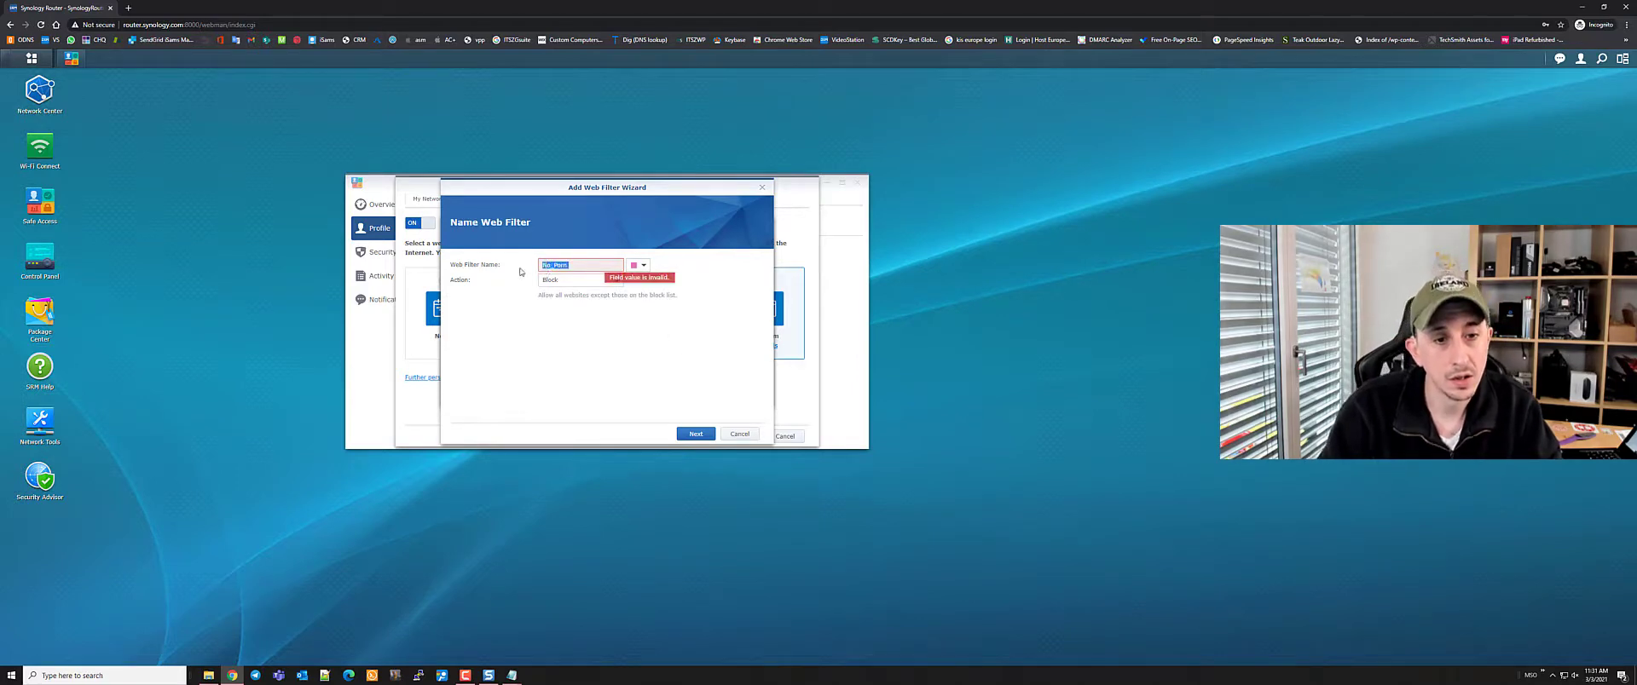
{"action": "key", "text": "BackSpace"}
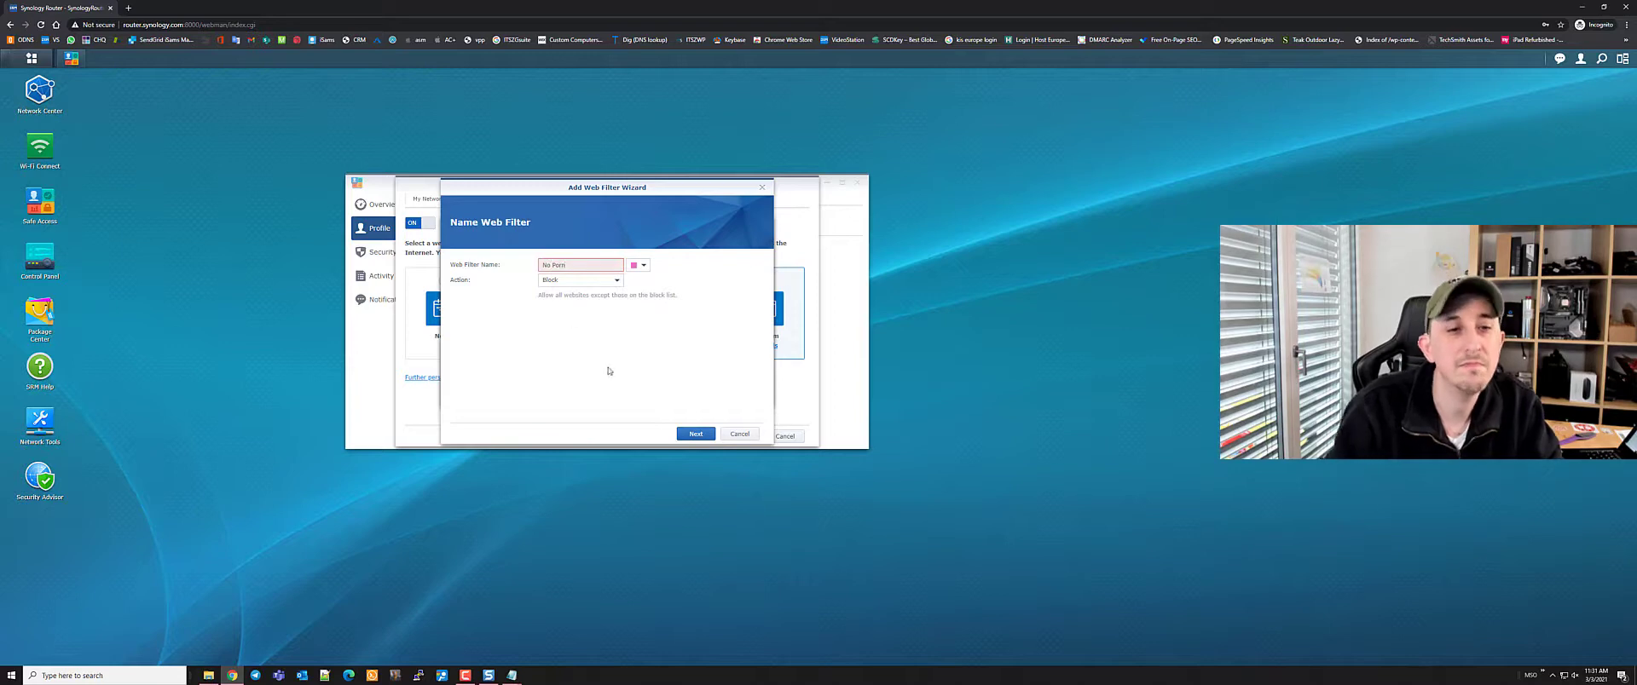
{"action": "left_click", "coordinate": [696, 434]}
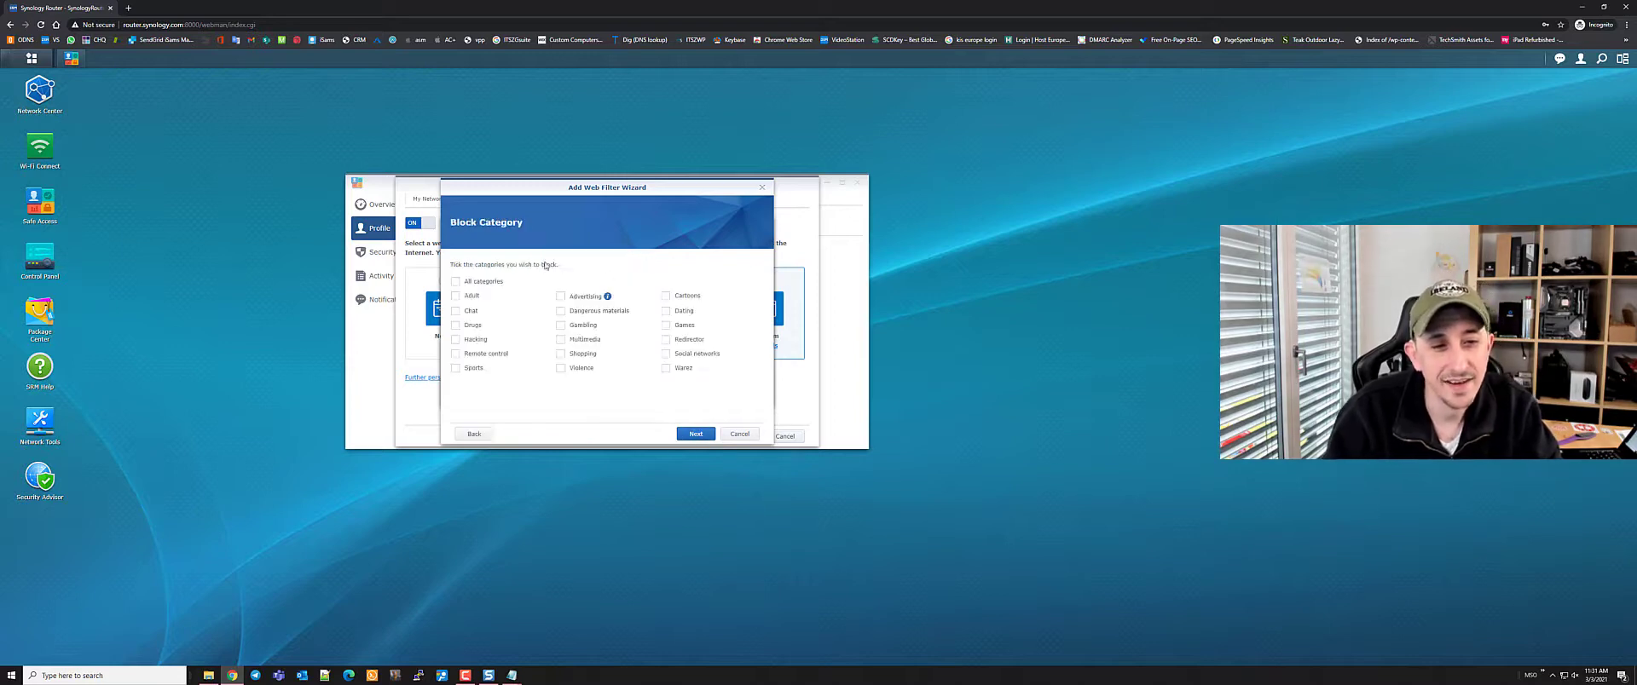
Block the Adult category, then abandon that filter and keep No Ads for the profile
{"action": "left_click", "coordinate": [456, 296]}
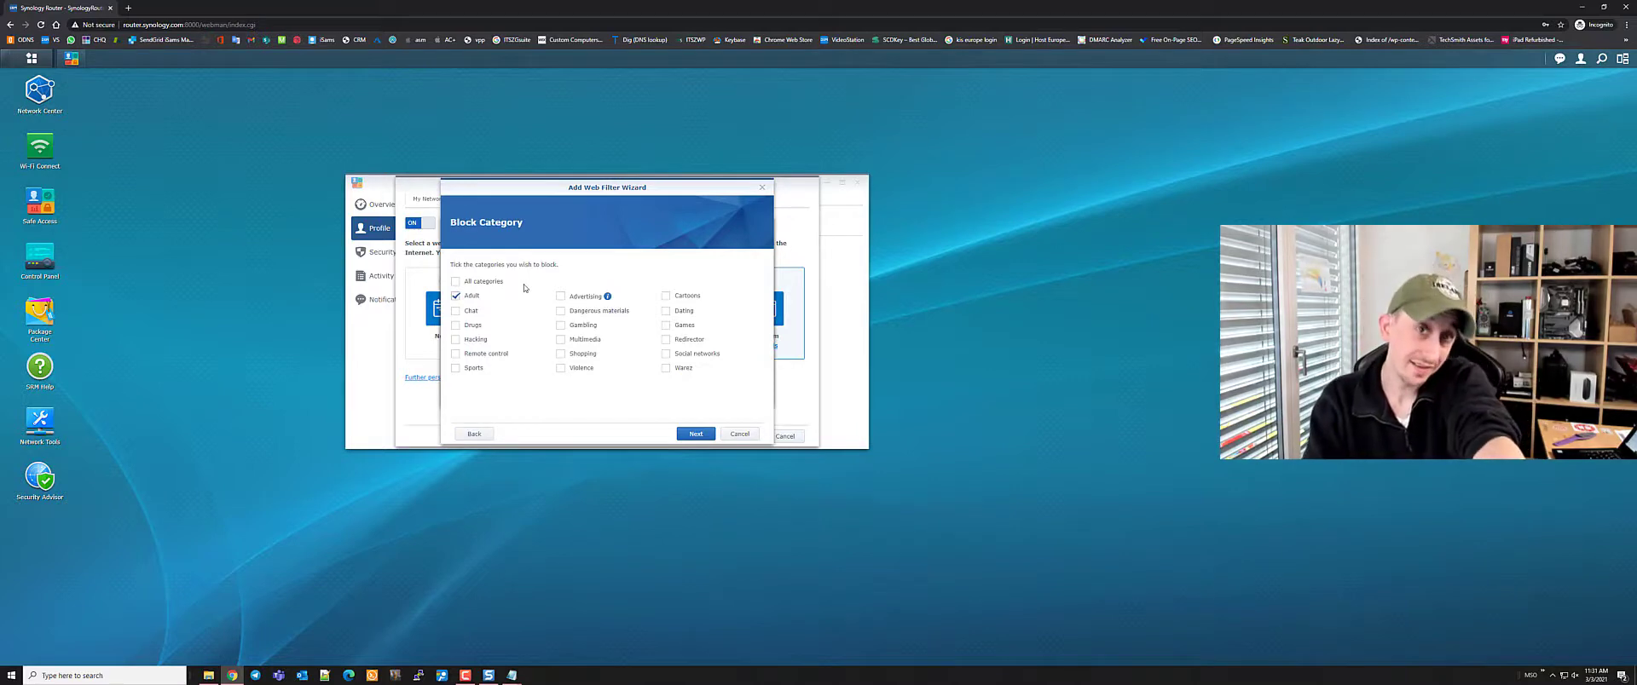
{"action": "left_click", "coordinate": [742, 435]}
{"action": "left_click", "coordinate": [745, 396]}
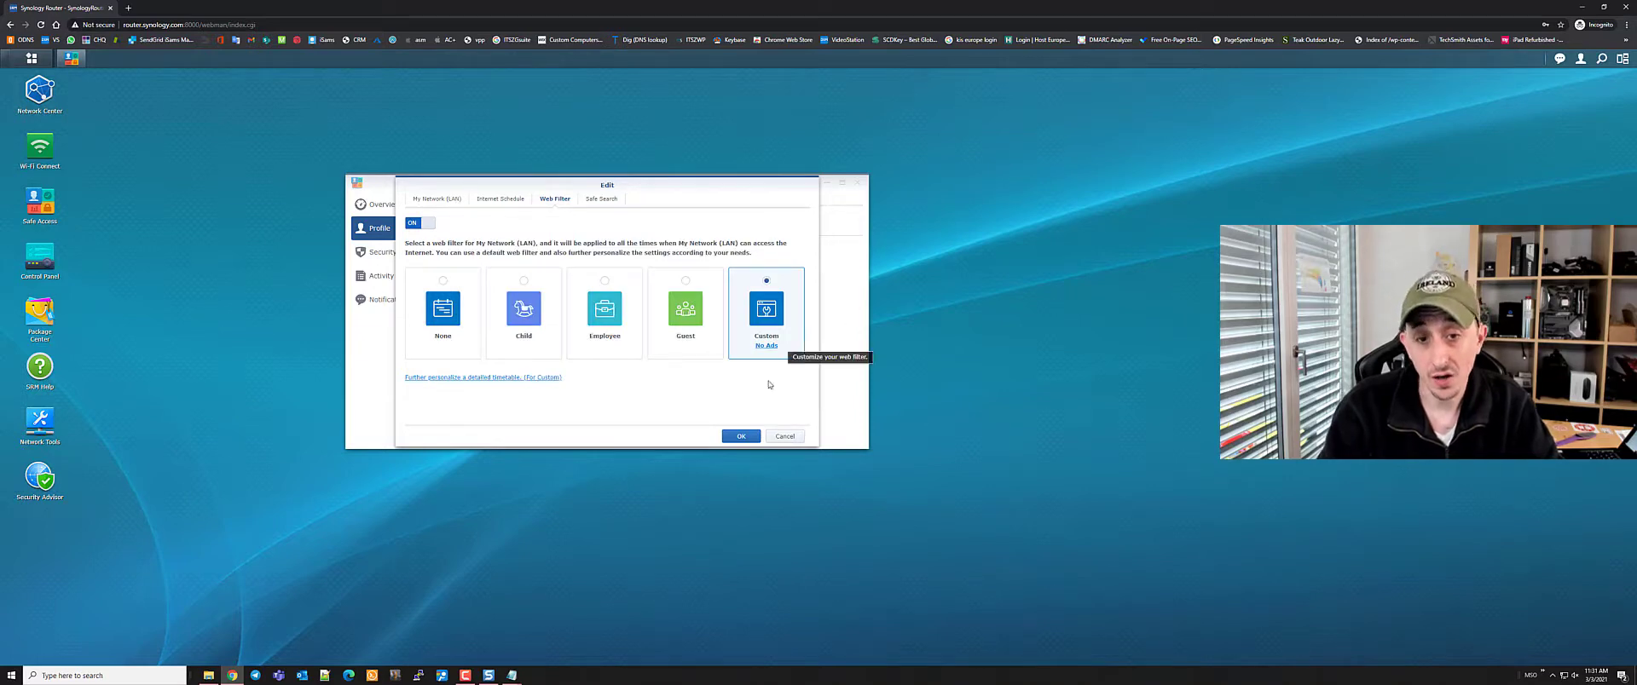
{"action": "left_click", "coordinate": [780, 437]}
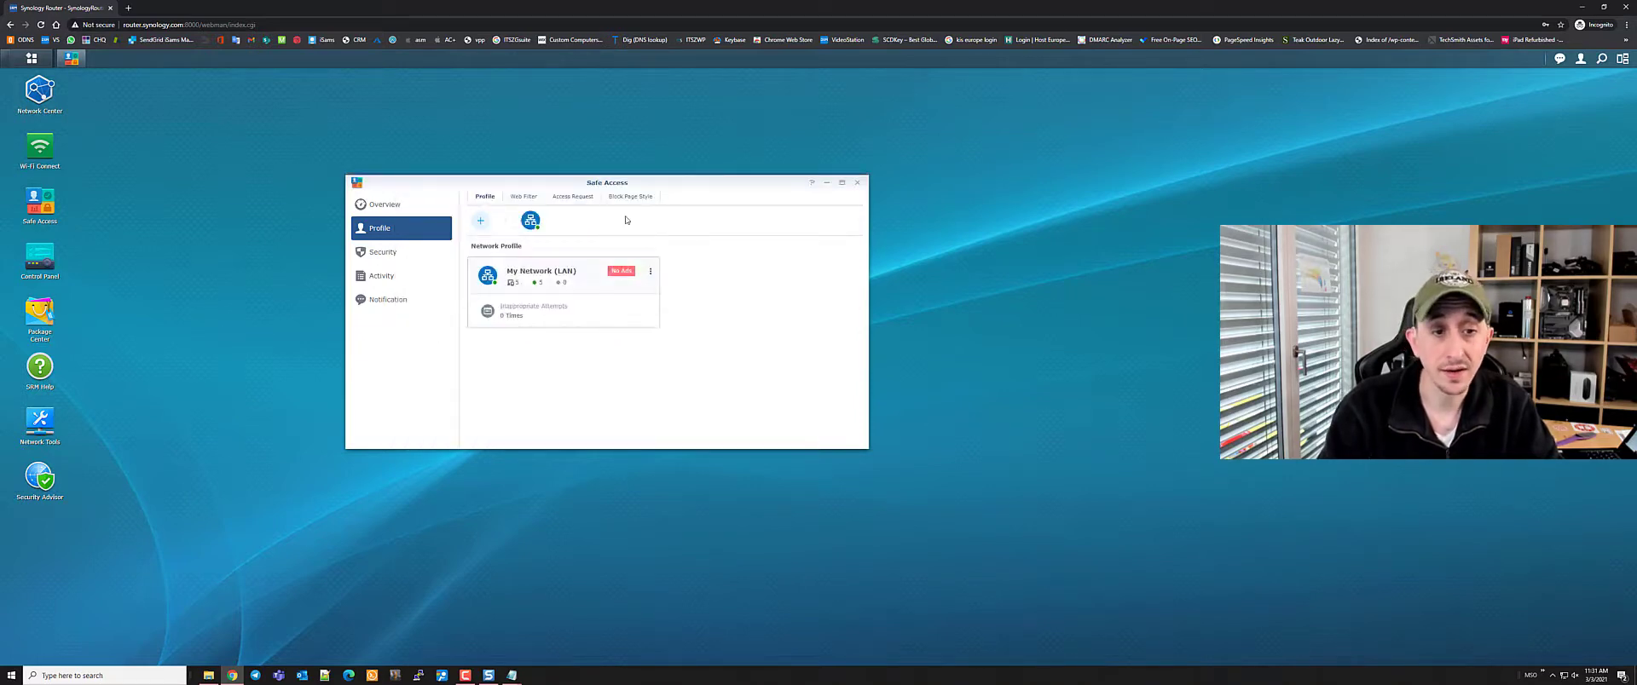
Open Security and check the Exception List before returning to Network Protection
{"action": "left_click", "coordinate": [388, 252]}
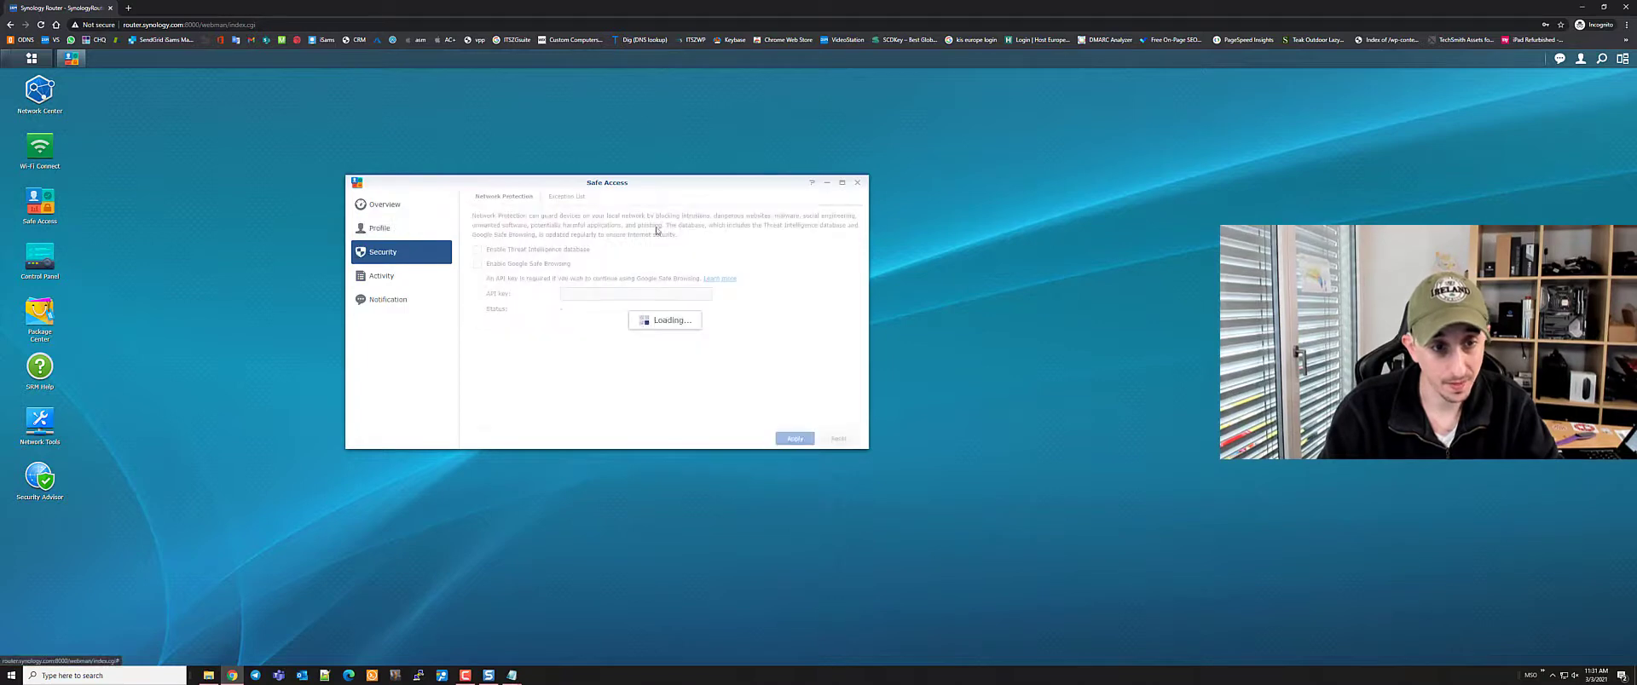
{"action": "left_click", "coordinate": [566, 197]}
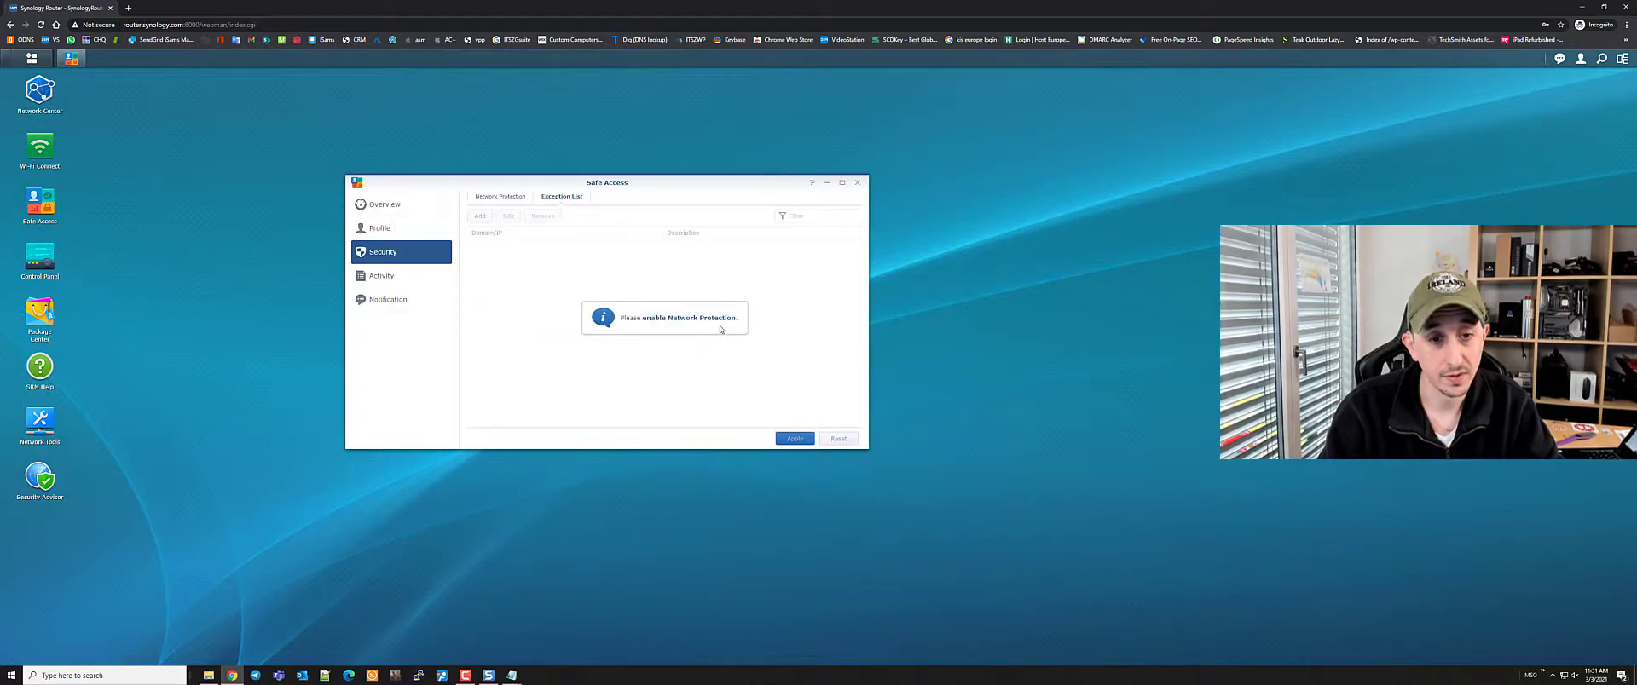
{"action": "left_click", "coordinate": [502, 197]}
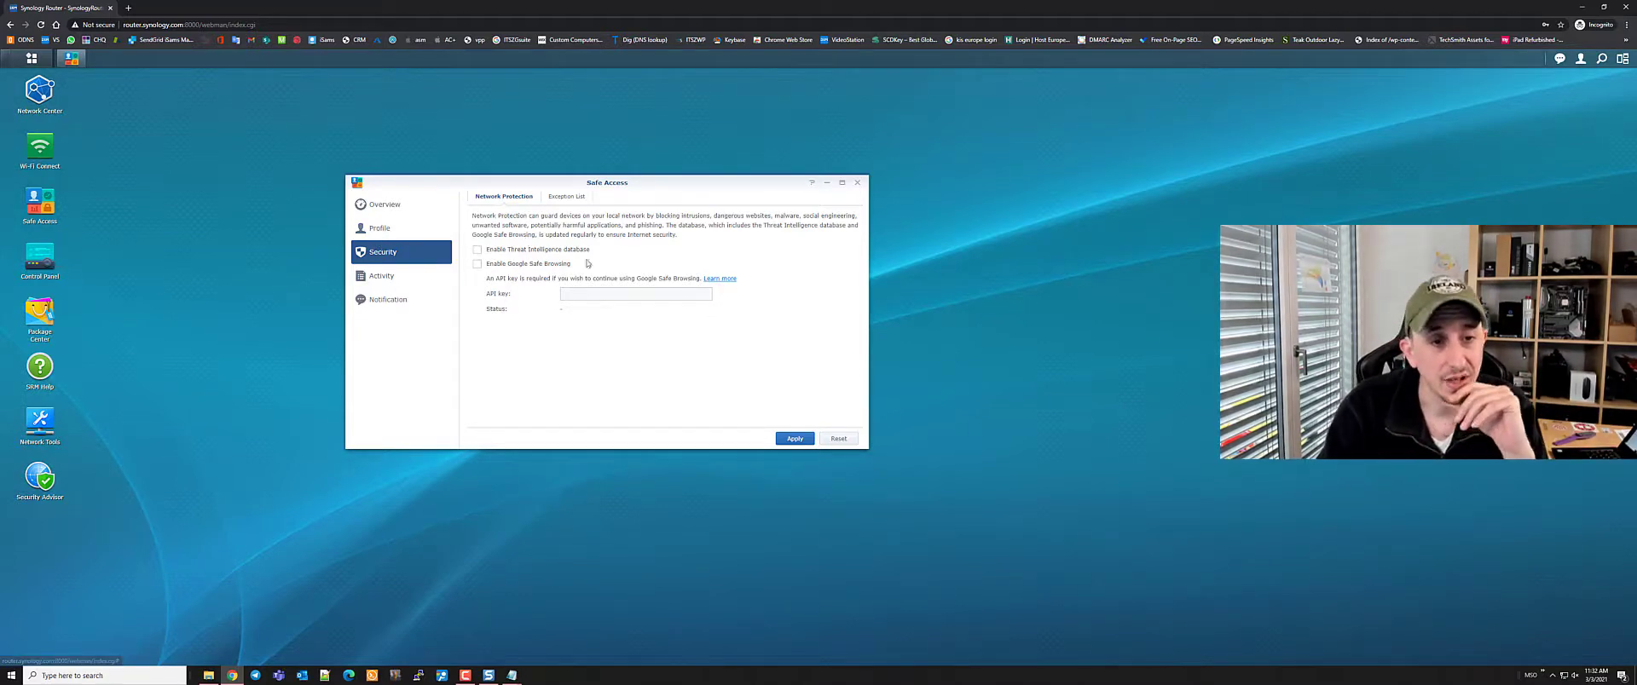
Toggle Threat Intelligence and Google Safe Browsing on and off, leave both off, and view Activity
{"action": "left_click", "coordinate": [477, 264]}
{"action": "left_click", "coordinate": [478, 248]}
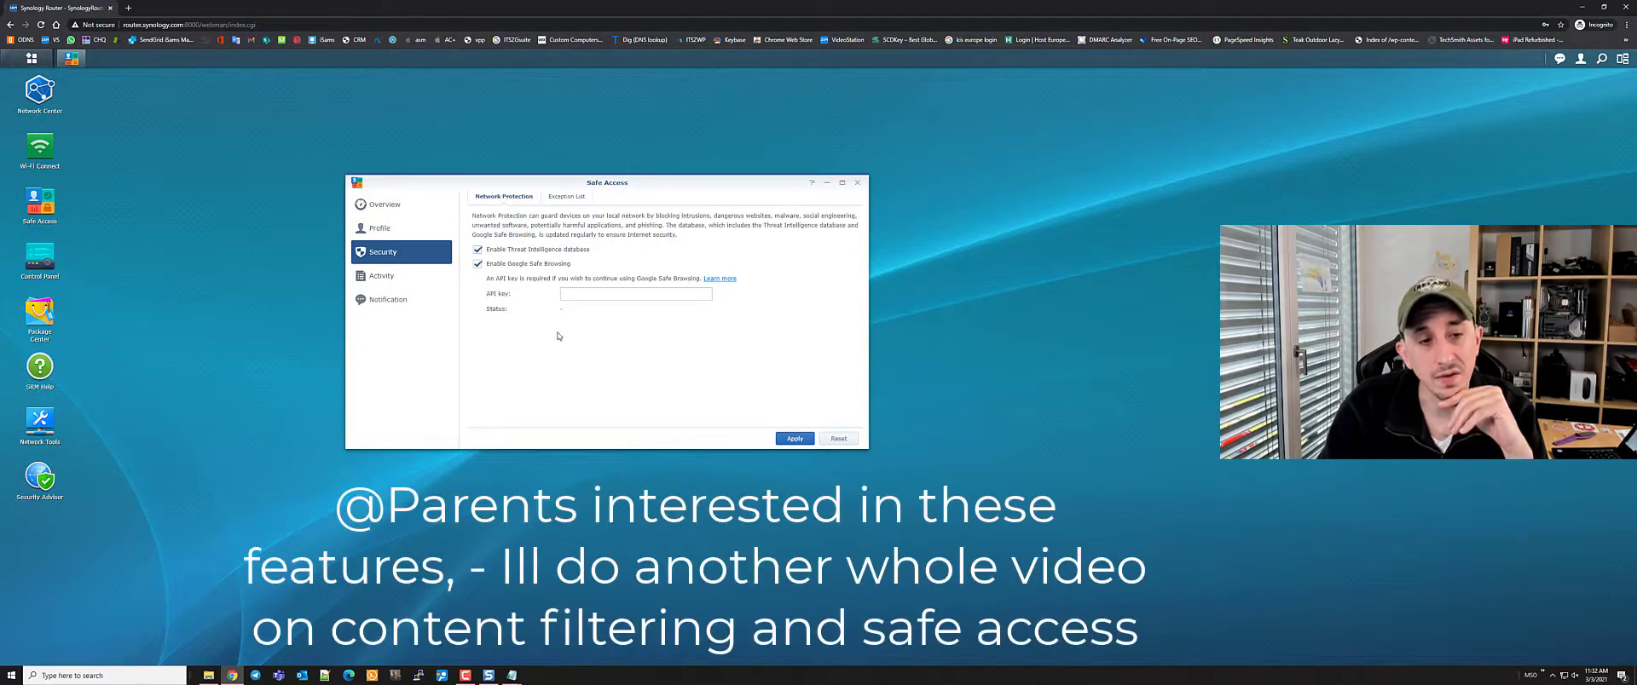
{"action": "left_click", "coordinate": [478, 263]}
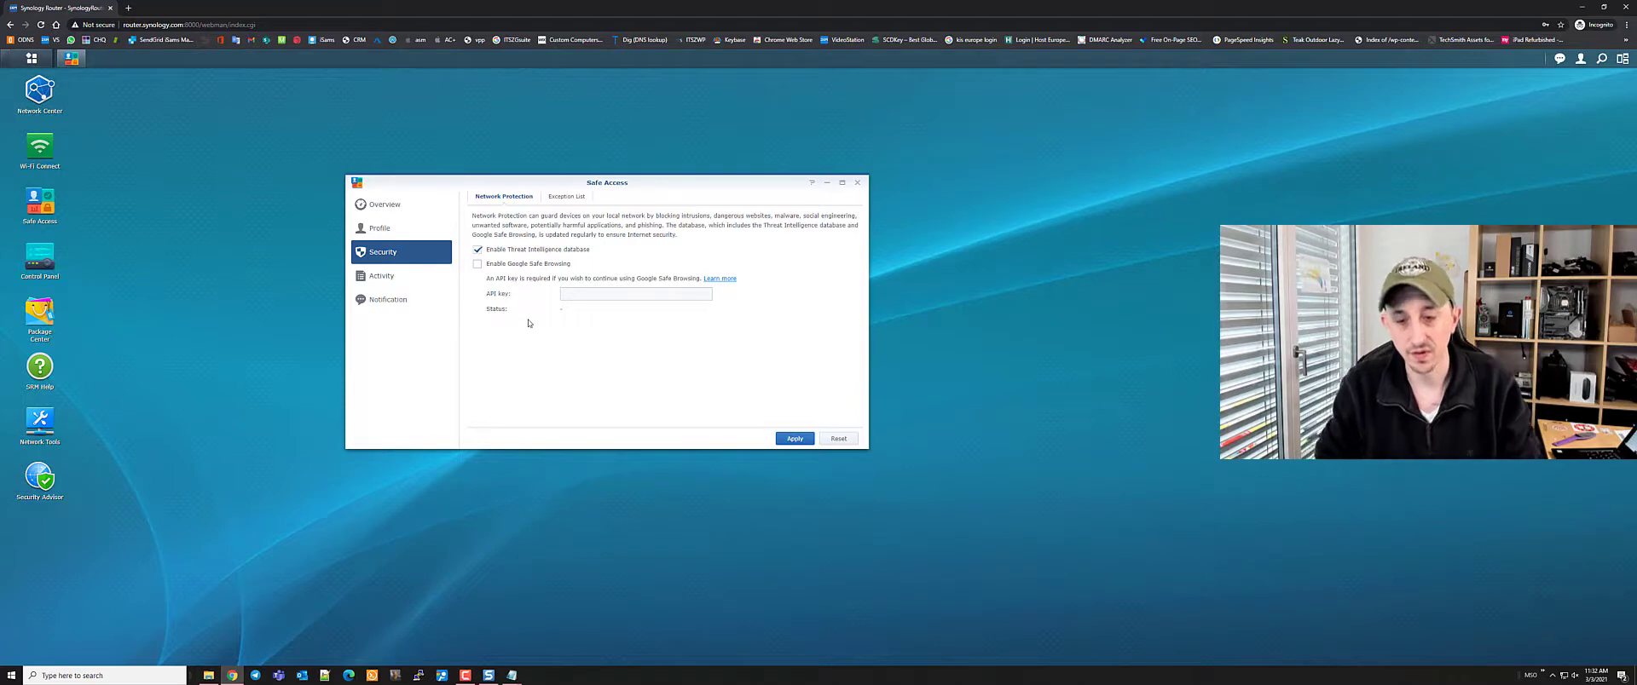
{"action": "left_click", "coordinate": [477, 264]}
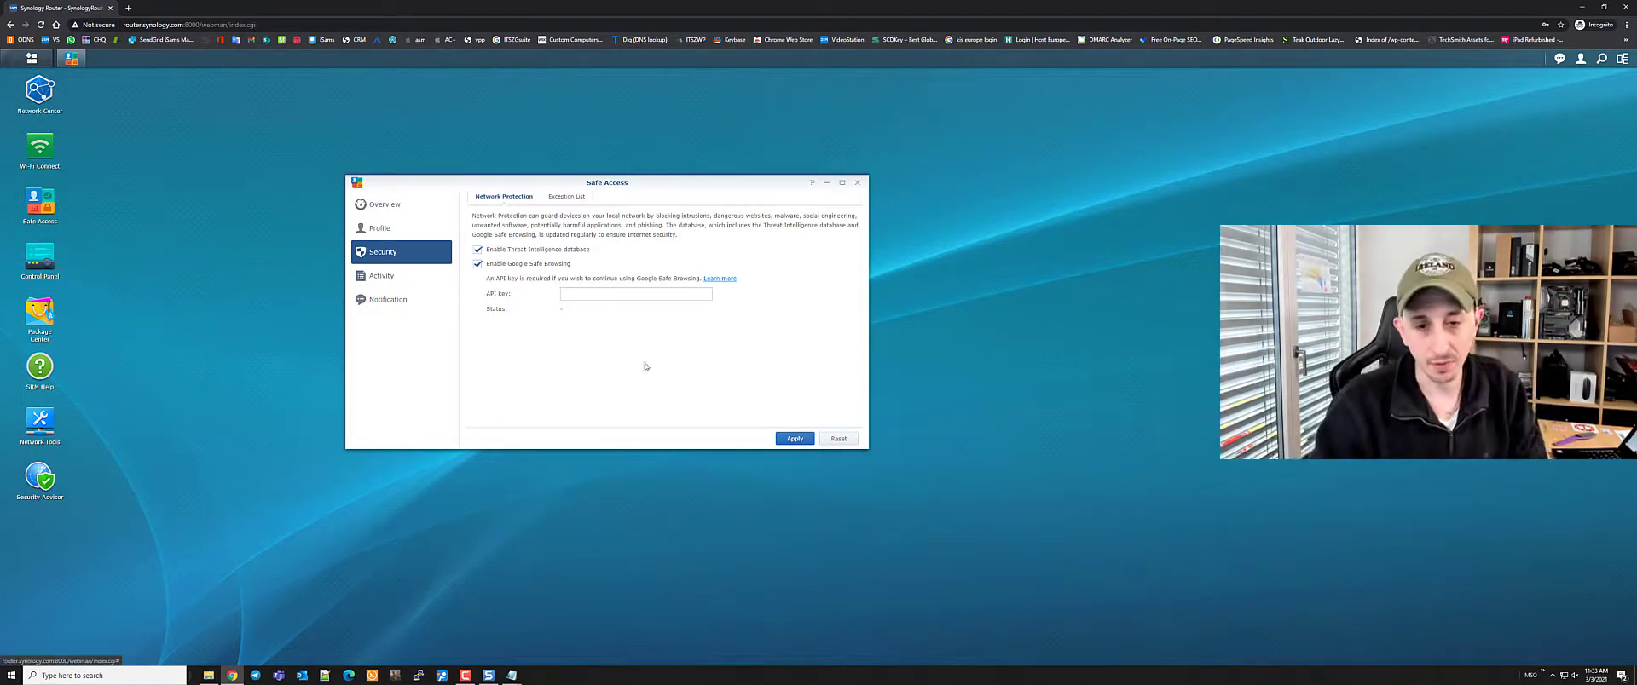
{"action": "left_click", "coordinate": [478, 263]}
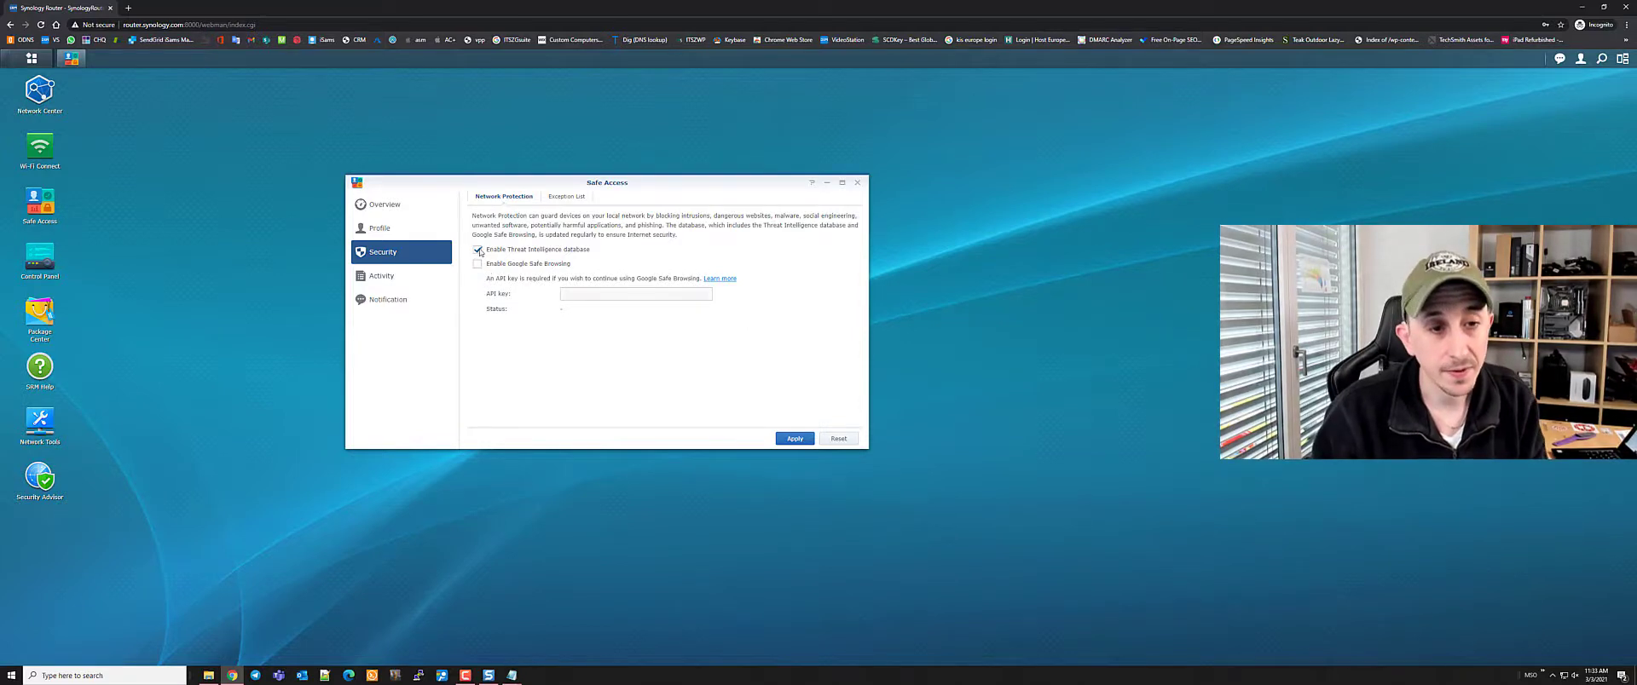
{"action": "left_click", "coordinate": [478, 249]}
{"action": "left_click", "coordinate": [411, 279]}
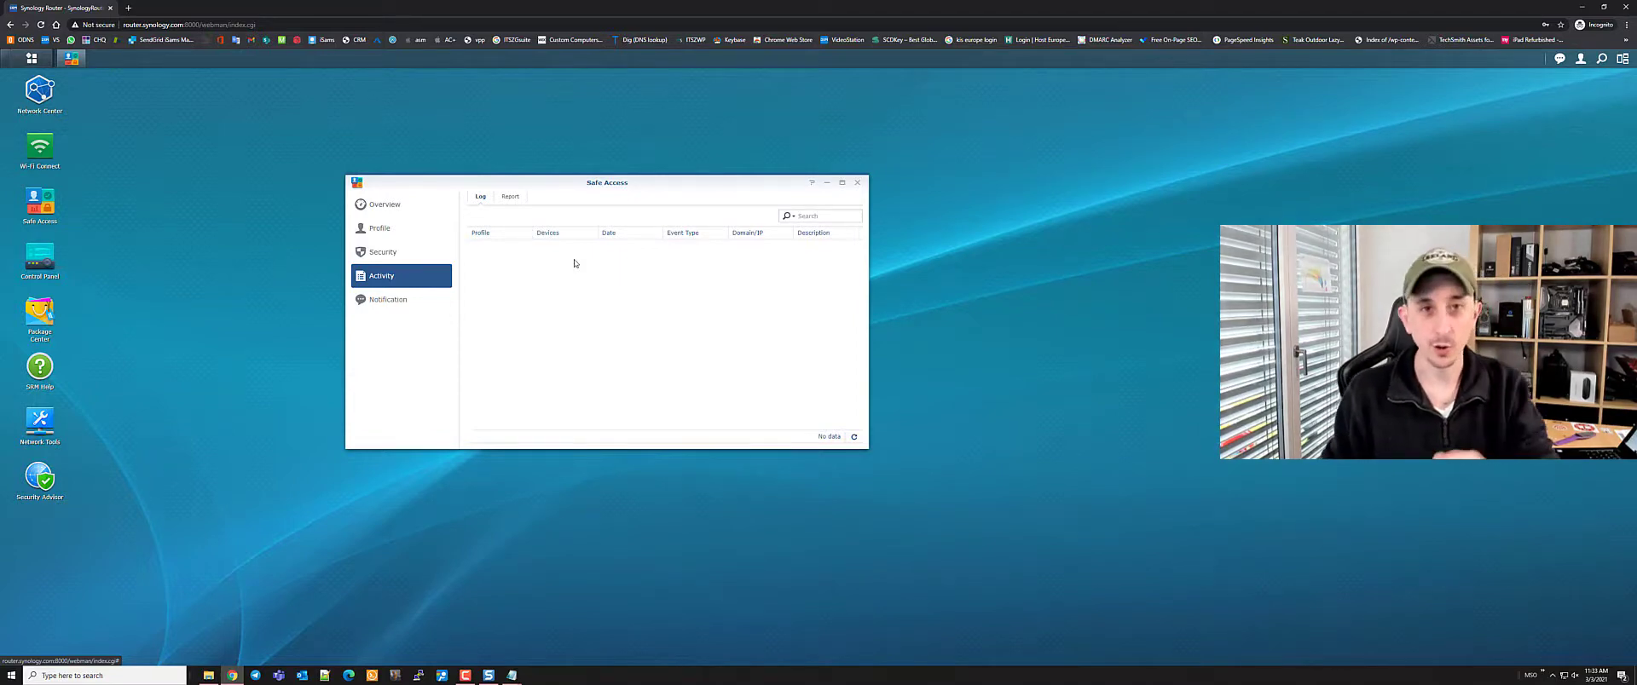
Show Safe Access Notification settings with Email, Mobile and Desktop alerts for quotas and requests
{"action": "left_click", "coordinate": [386, 299]}
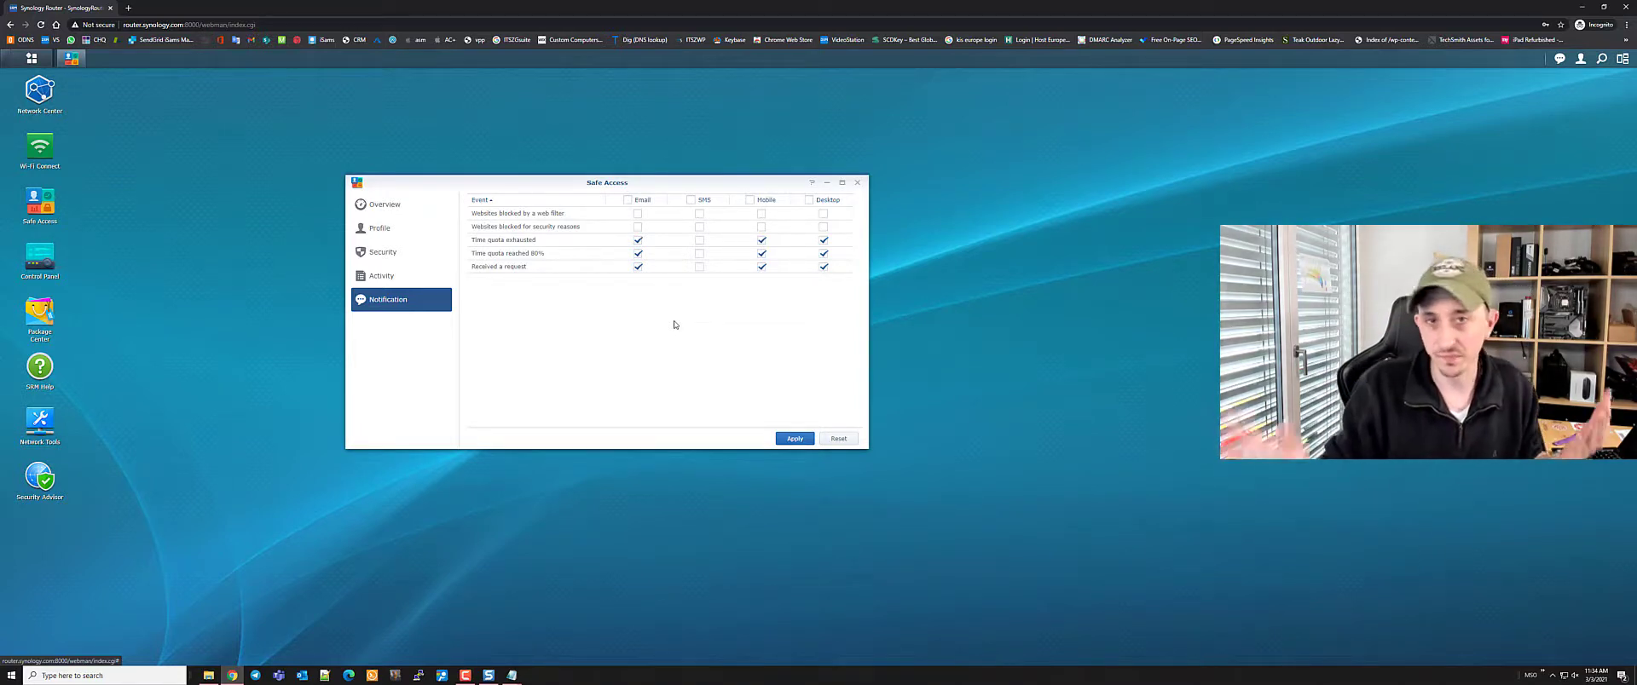
Turn on email alerts for websites blocked by the web filter or for security, apply, and agree to set up email
{"action": "left_click", "coordinate": [638, 213]}
{"action": "left_click", "coordinate": [638, 226]}
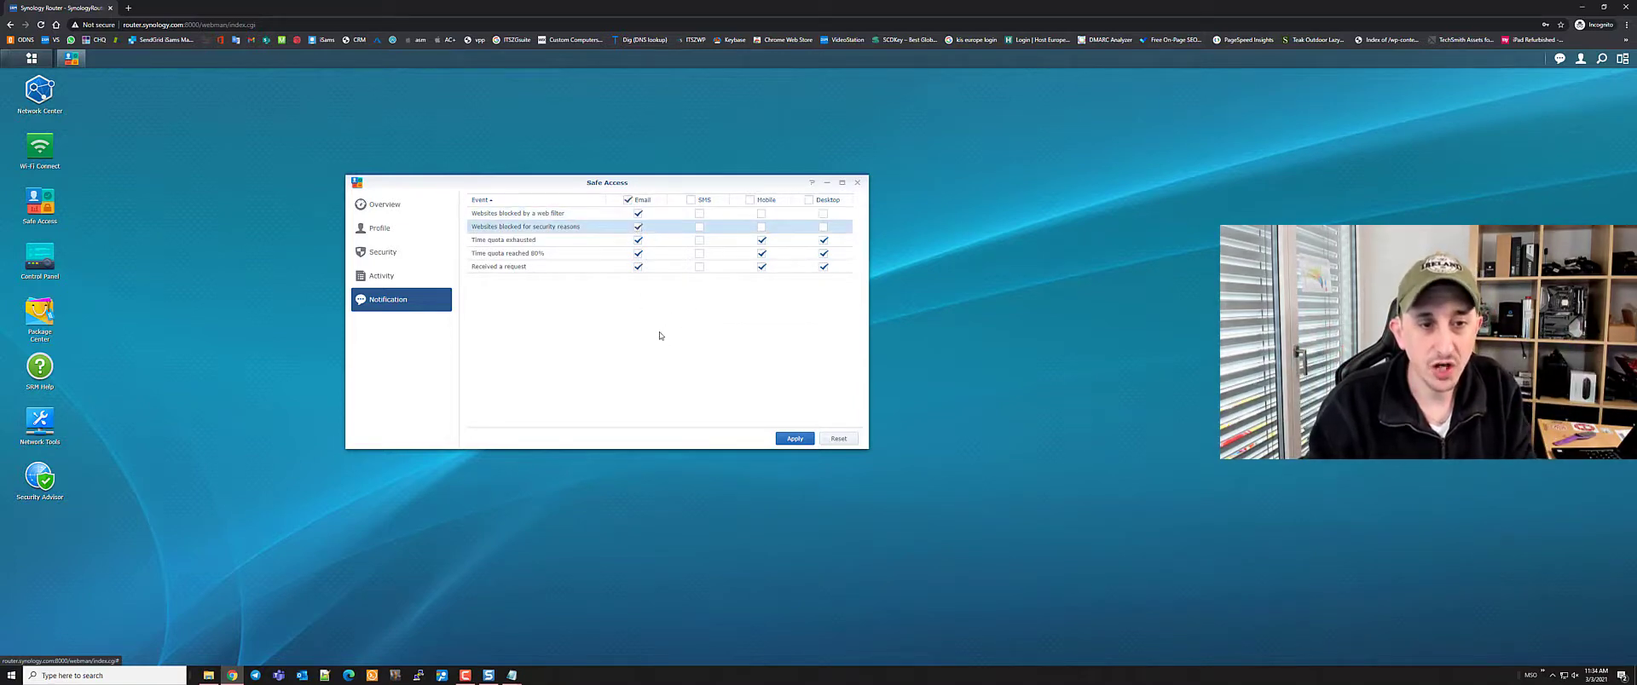
{"action": "left_click", "coordinate": [793, 440]}
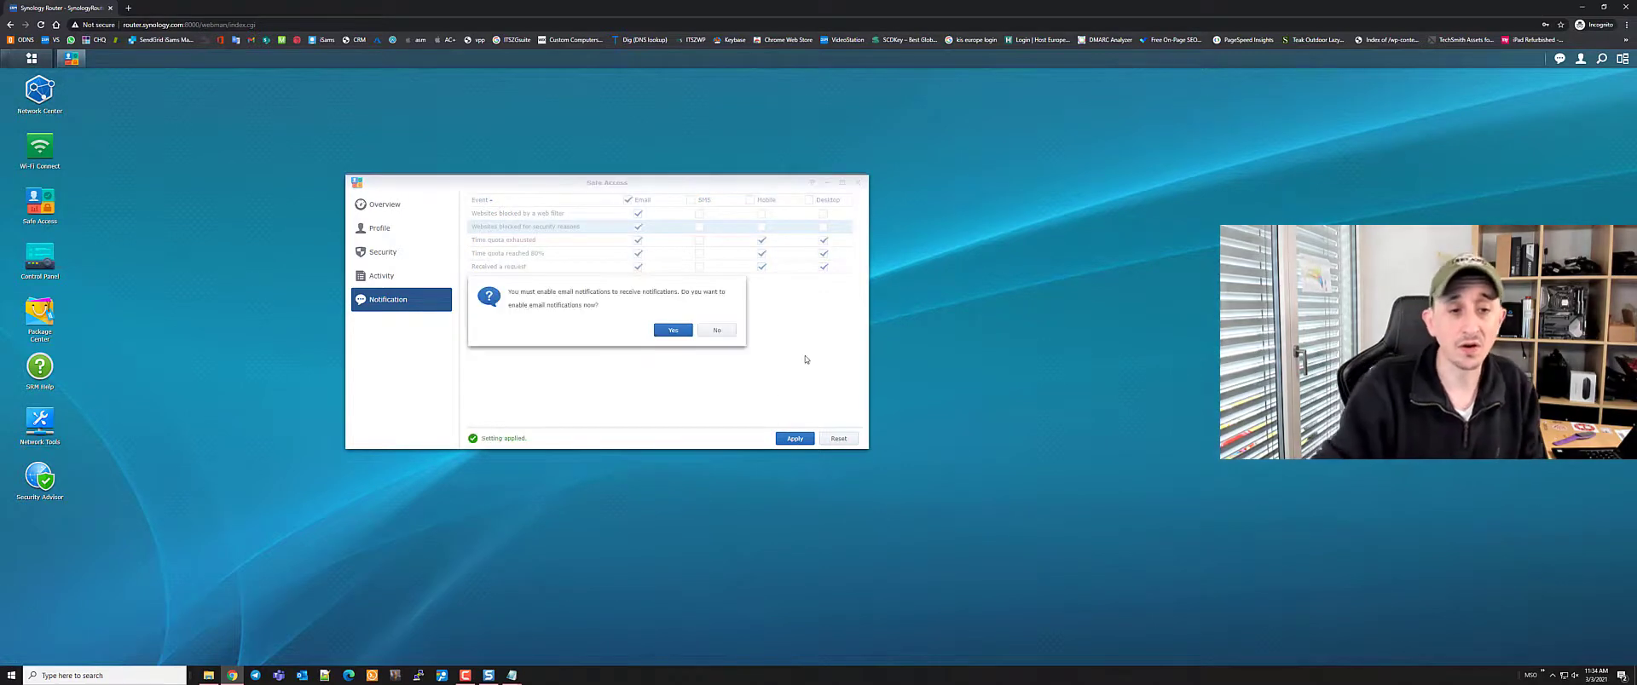
{"action": "left_click", "coordinate": [674, 330]}
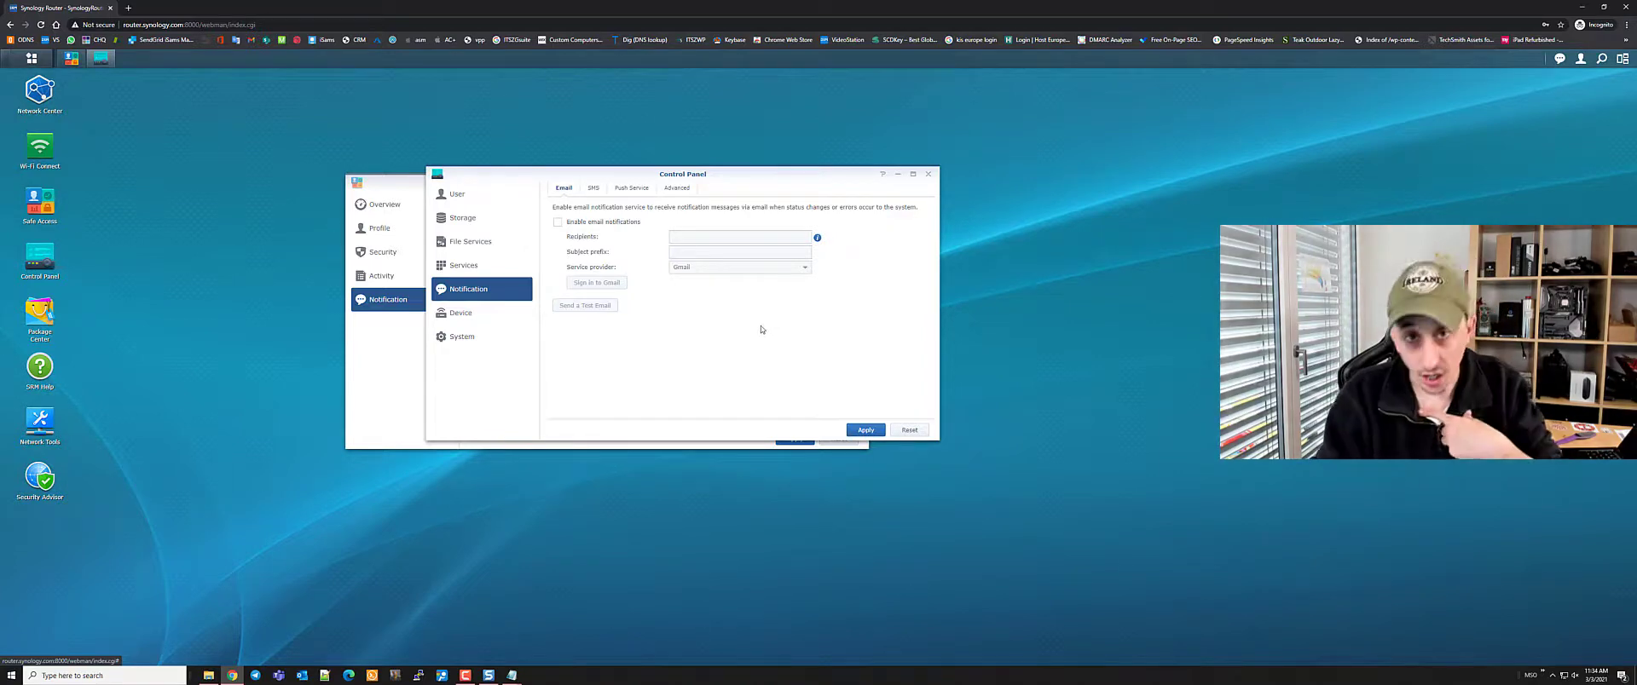
Enable email notifications with the recipient address, subject prefix AsidNet-SRM and Gmail, then start Gmail sign-in
{"action": "left_click", "coordinate": [560, 222]}
{"action": "left_click", "coordinate": [738, 237]}
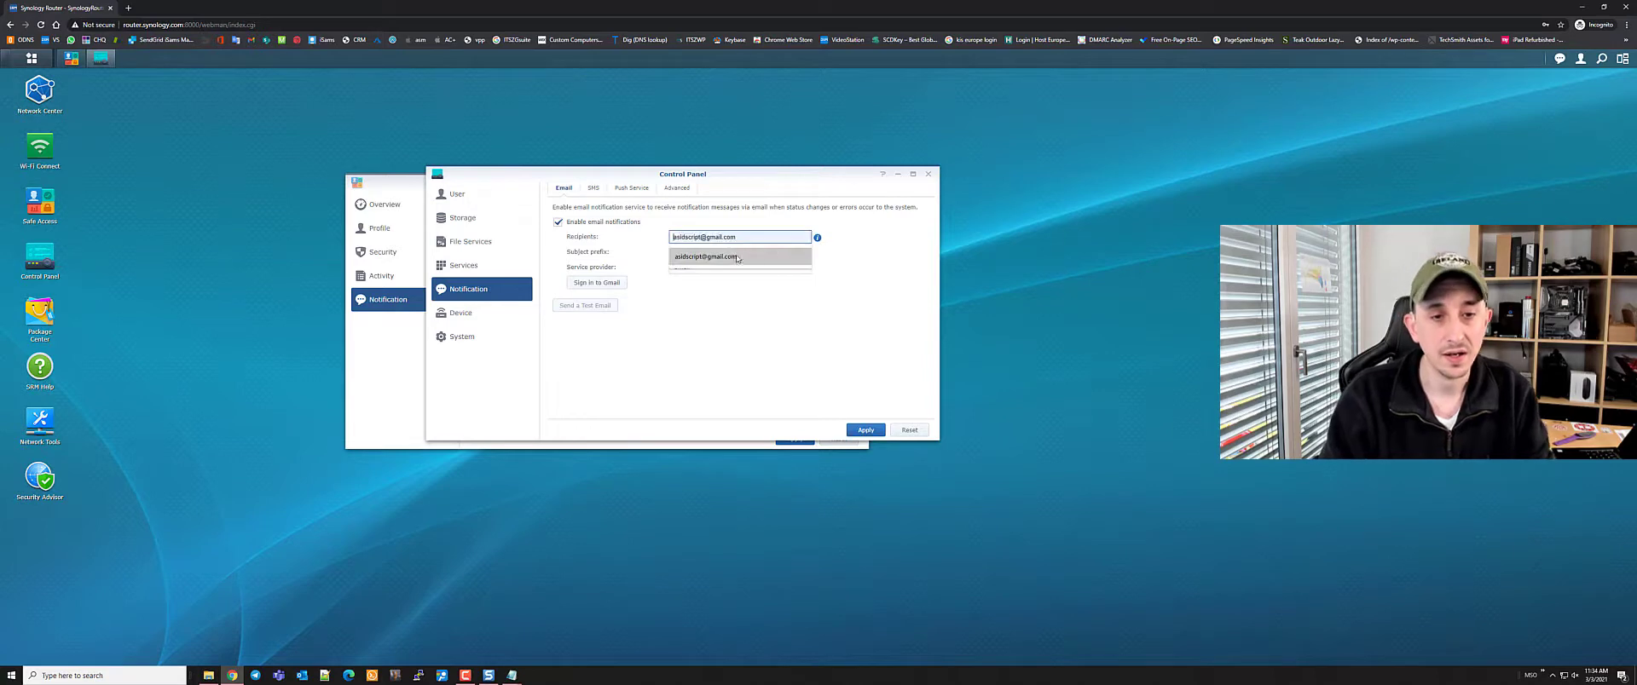
{"action": "left_click", "coordinate": [738, 256]}
{"action": "left_click", "coordinate": [740, 253]}
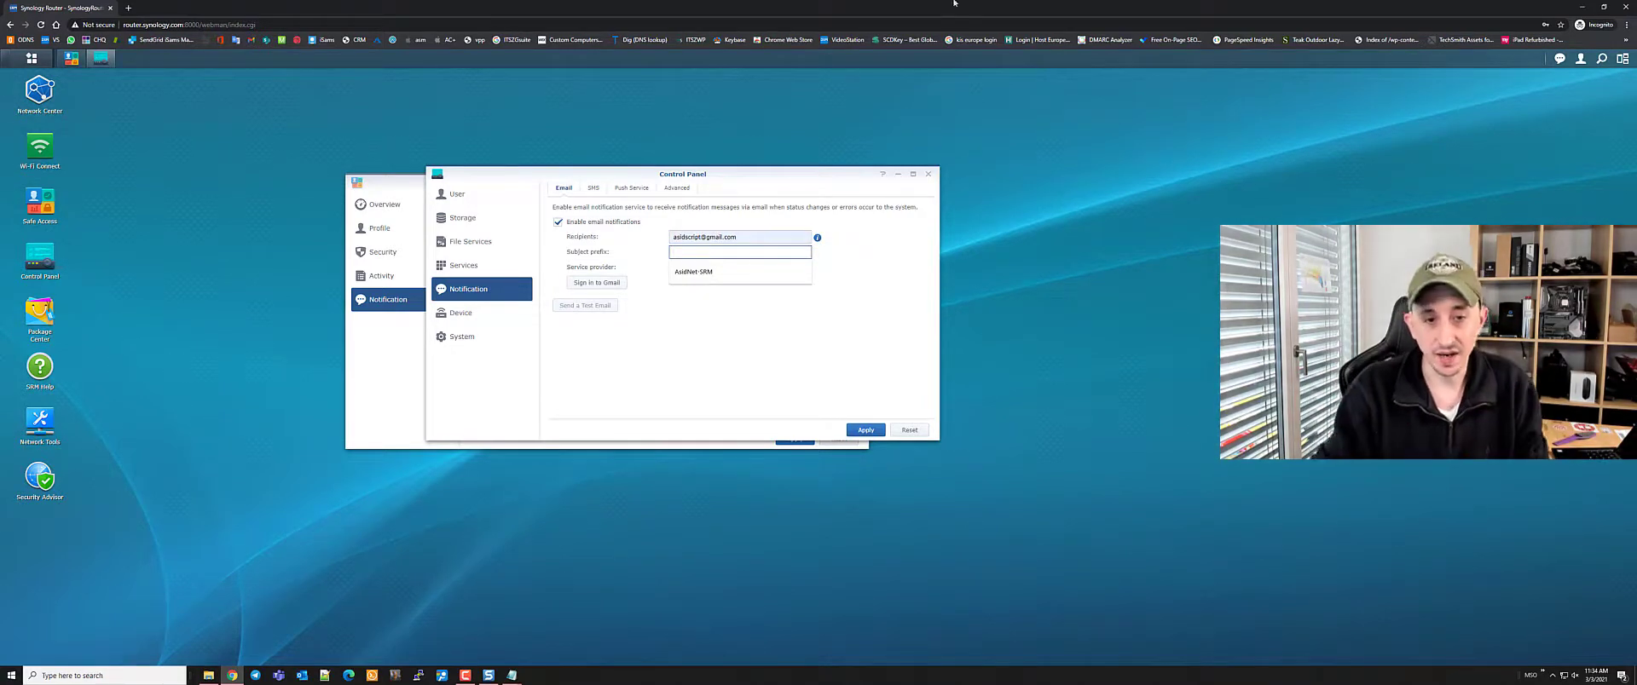
{"action": "left_click", "coordinate": [725, 271]}
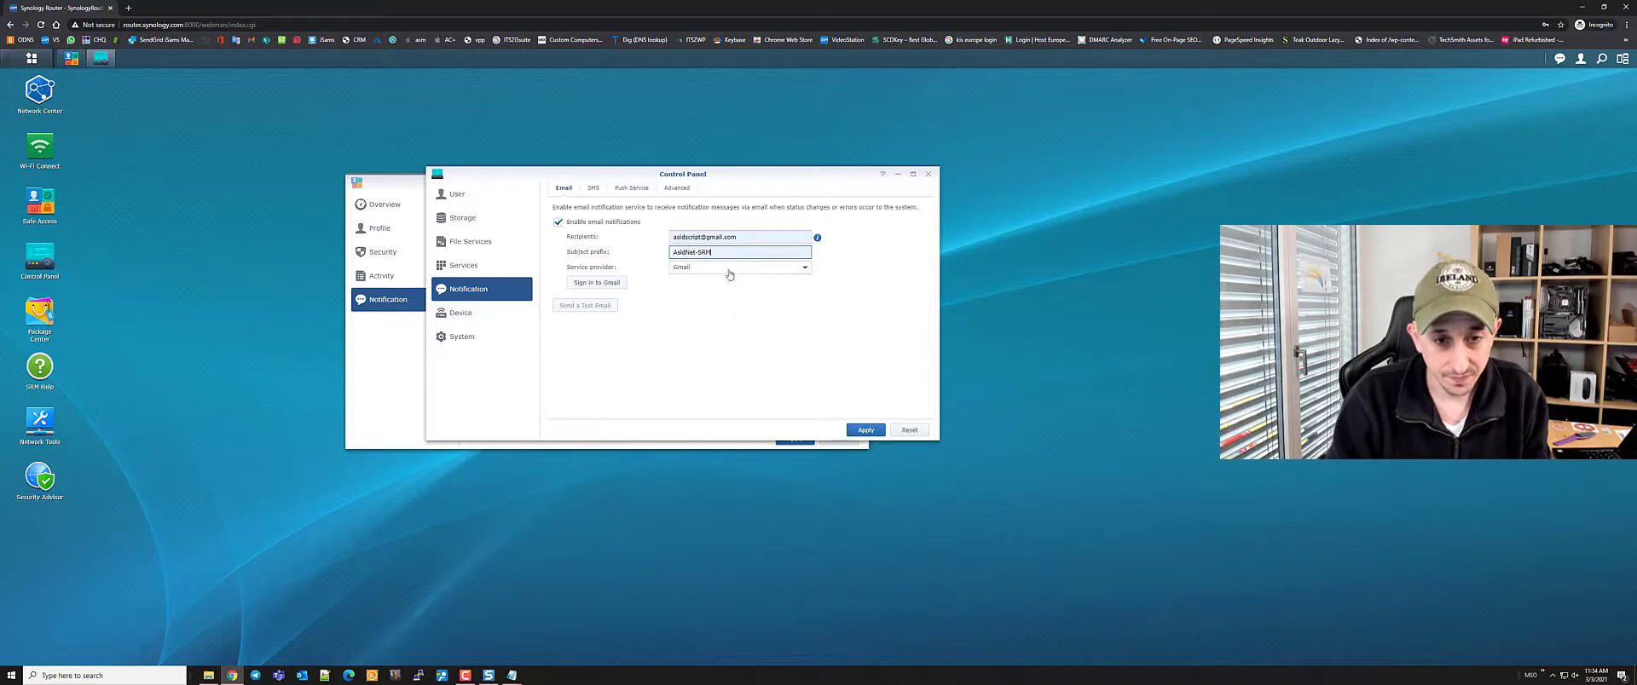
{"action": "left_click", "coordinate": [596, 284]}
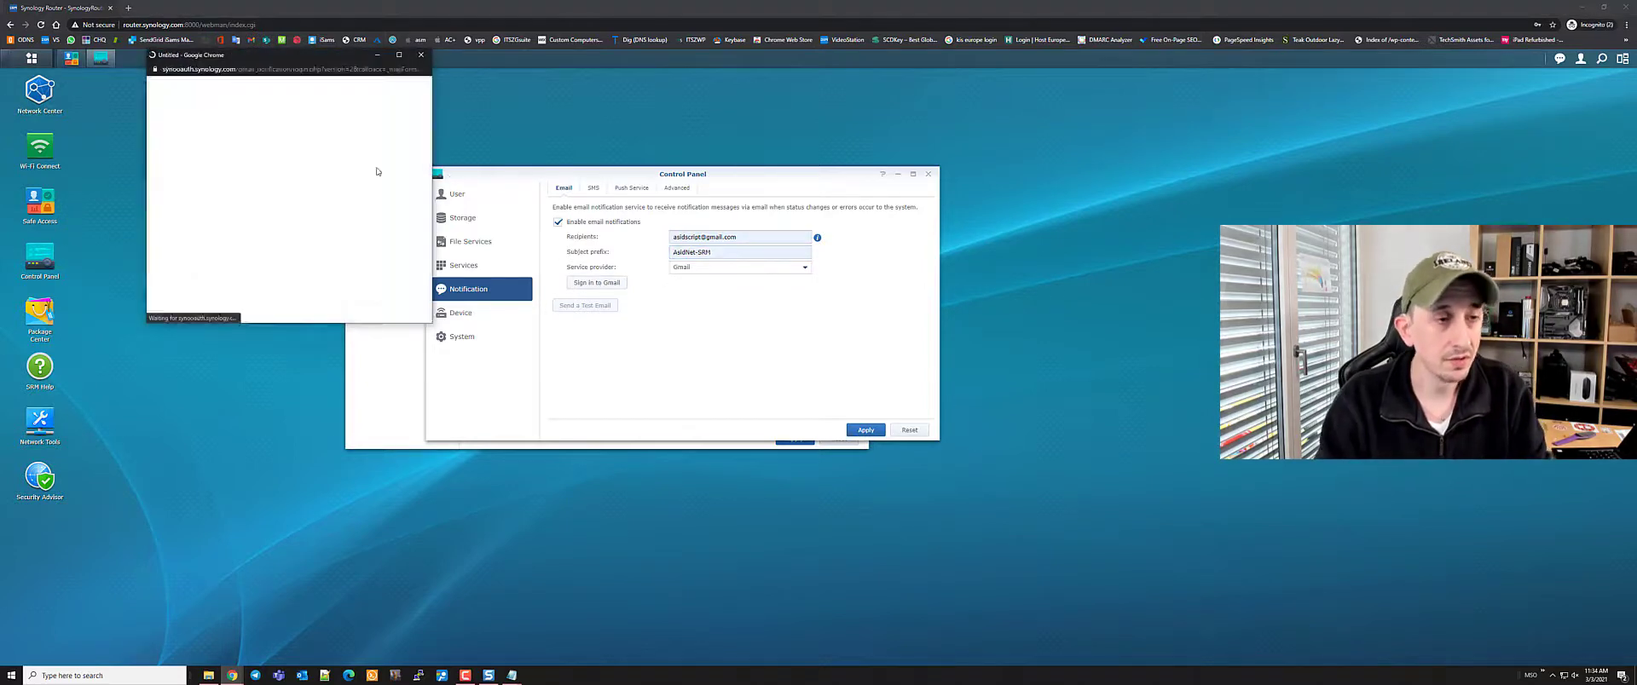
Sign in to Google with the correct account e-mail and password
{"action": "left_click", "coordinate": [256, 195]}
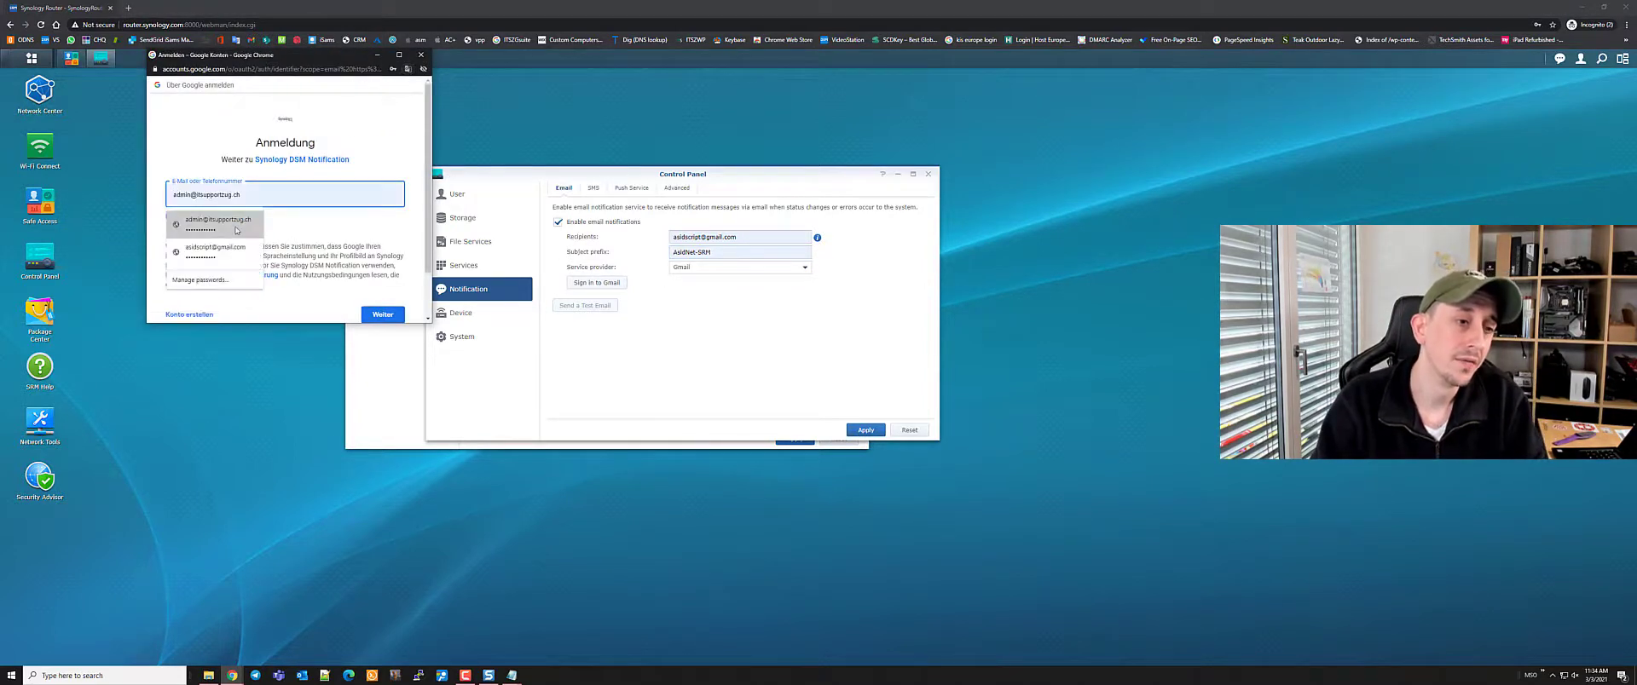
{"action": "left_click", "coordinate": [247, 220]}
{"action": "triple_click", "coordinate": [260, 197]}
{"action": "type", "text": "a"}
{"action": "left_click", "coordinate": [222, 244]}
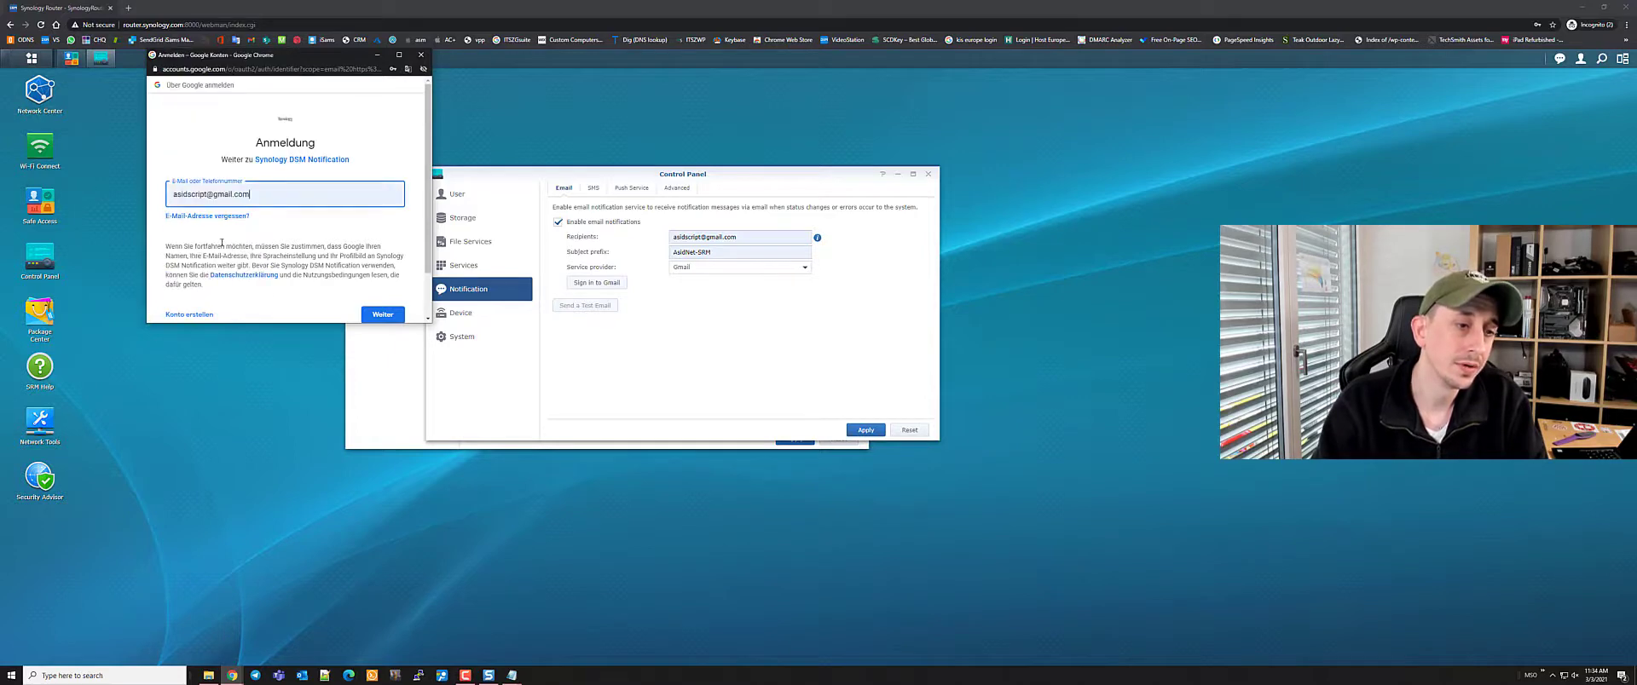
{"action": "left_click", "coordinate": [381, 313]}
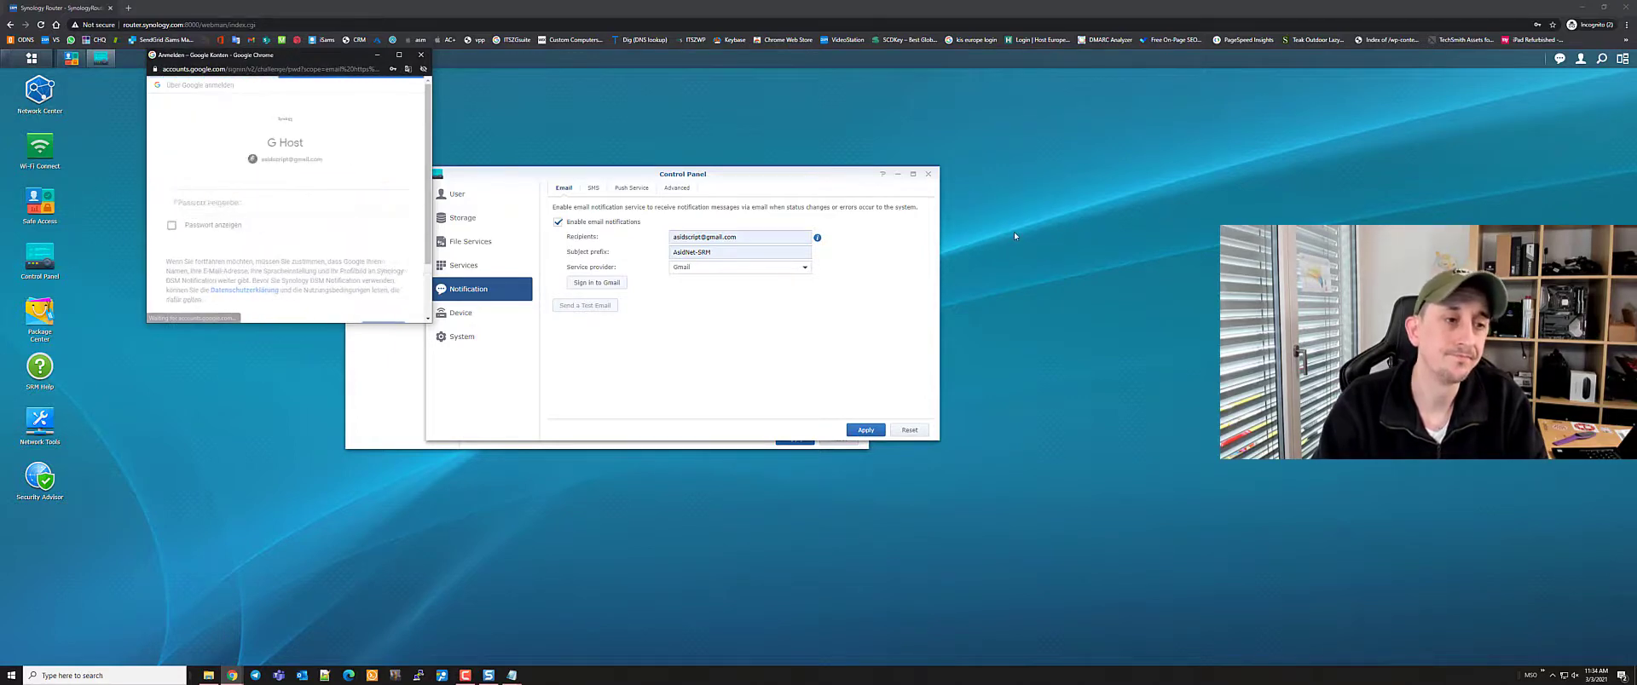
{"action": "key", "text": "Return"}
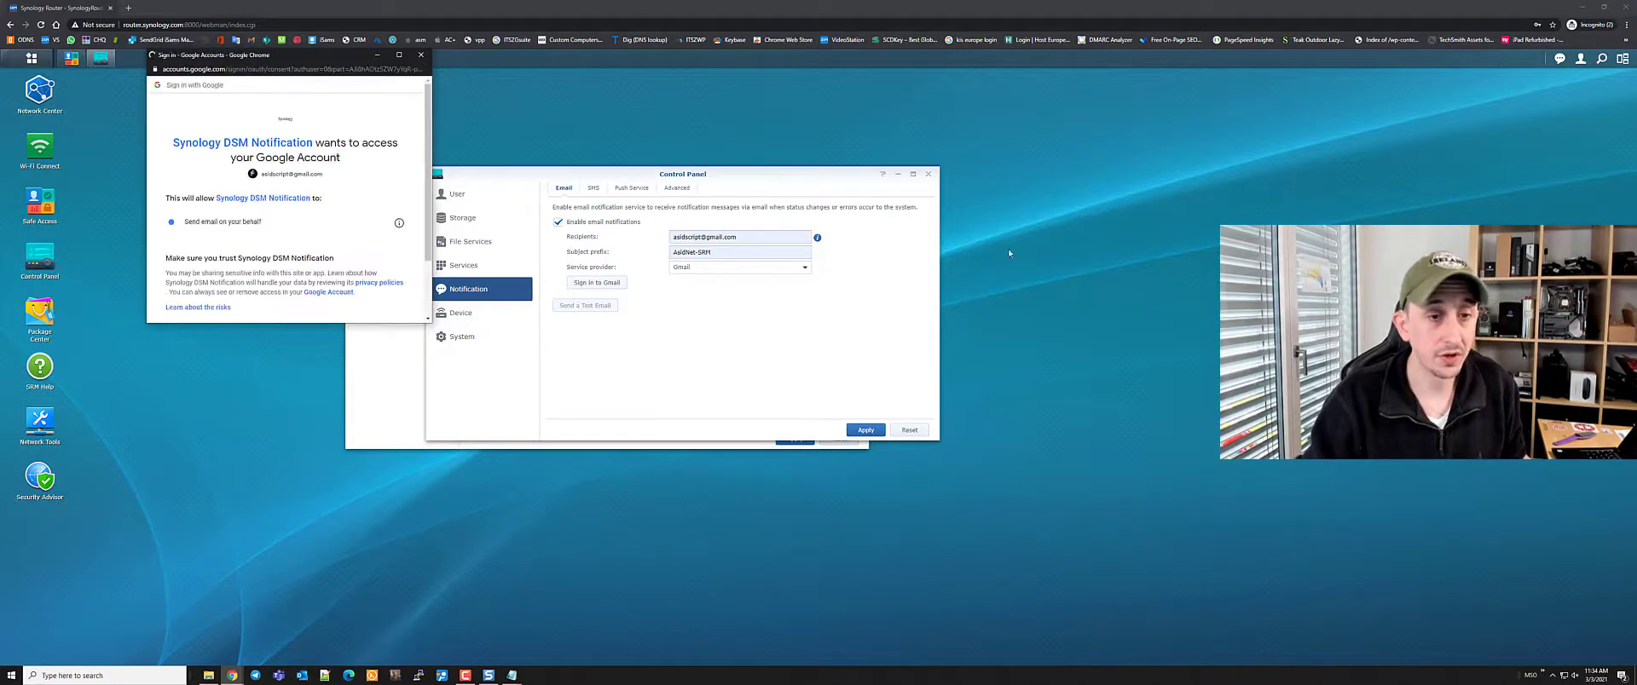
Allow Synology DSM Notification mail access, send a test email, and open a new Chrome window
{"action": "scroll", "coordinate": [286, 196], "scroll_direction": "down", "scroll_amount": 2}
{"action": "left_click", "coordinate": [385, 259]}
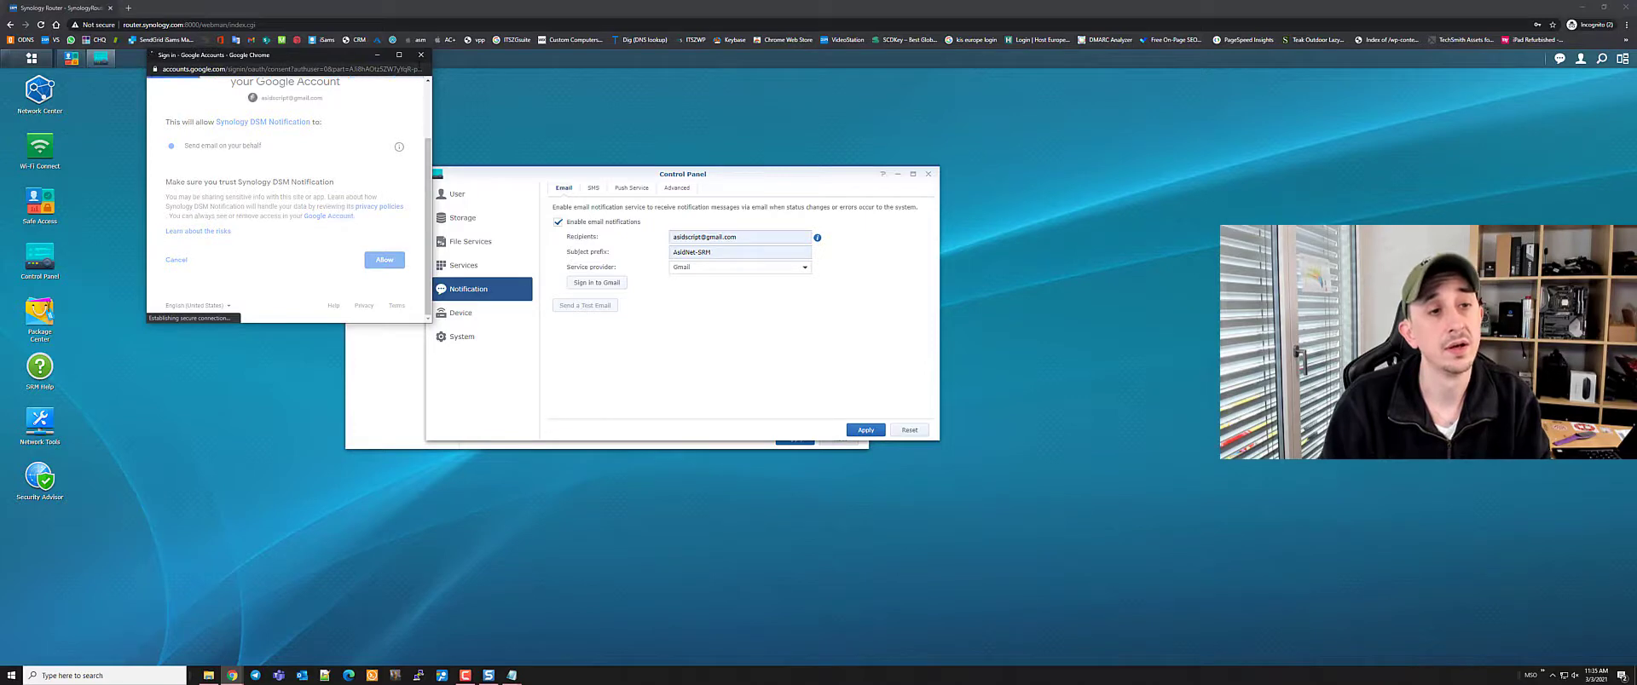
{"action": "left_click", "coordinate": [347, 236]}
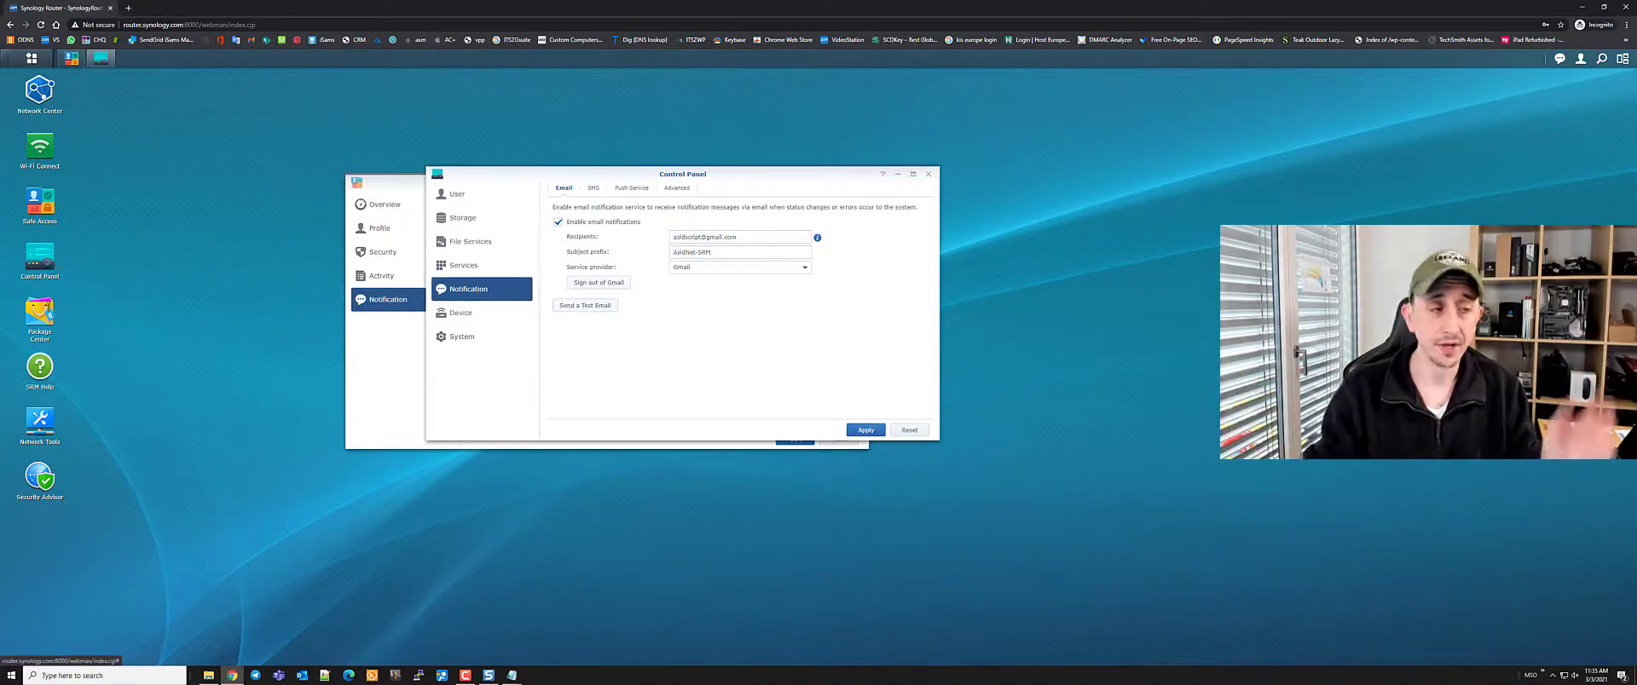
{"action": "left_click", "coordinate": [570, 314]}
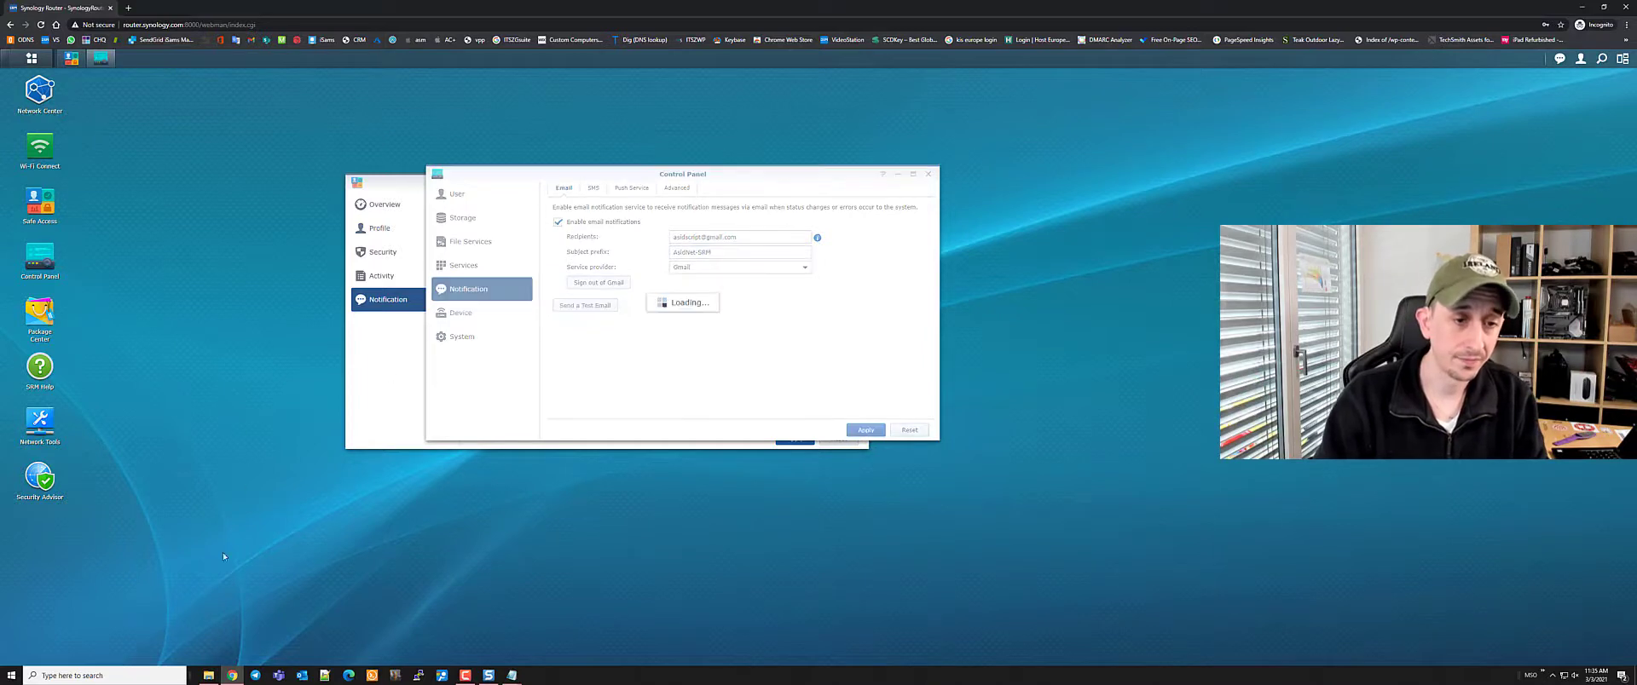
{"action": "right_click", "coordinate": [232, 675]}
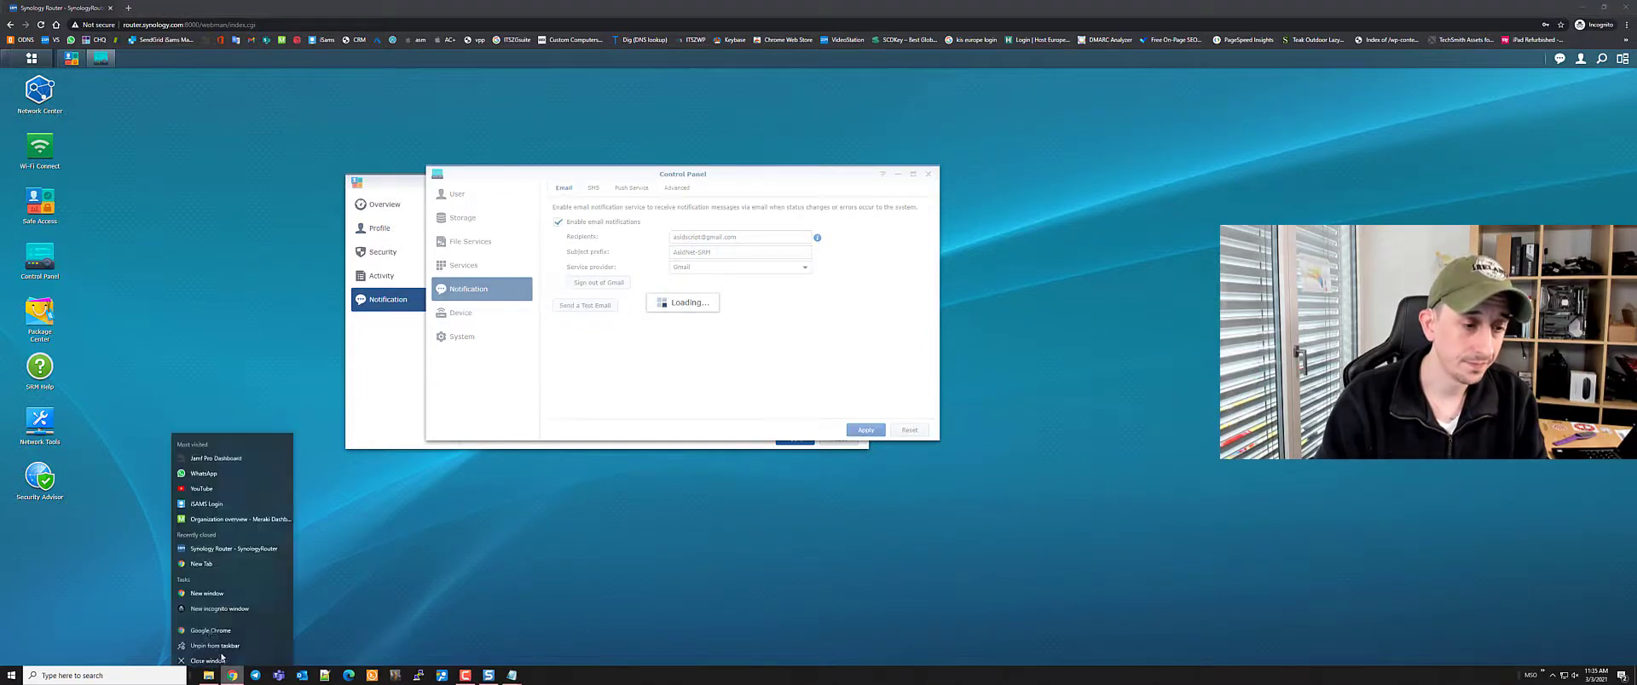
{"action": "left_click", "coordinate": [209, 627]}
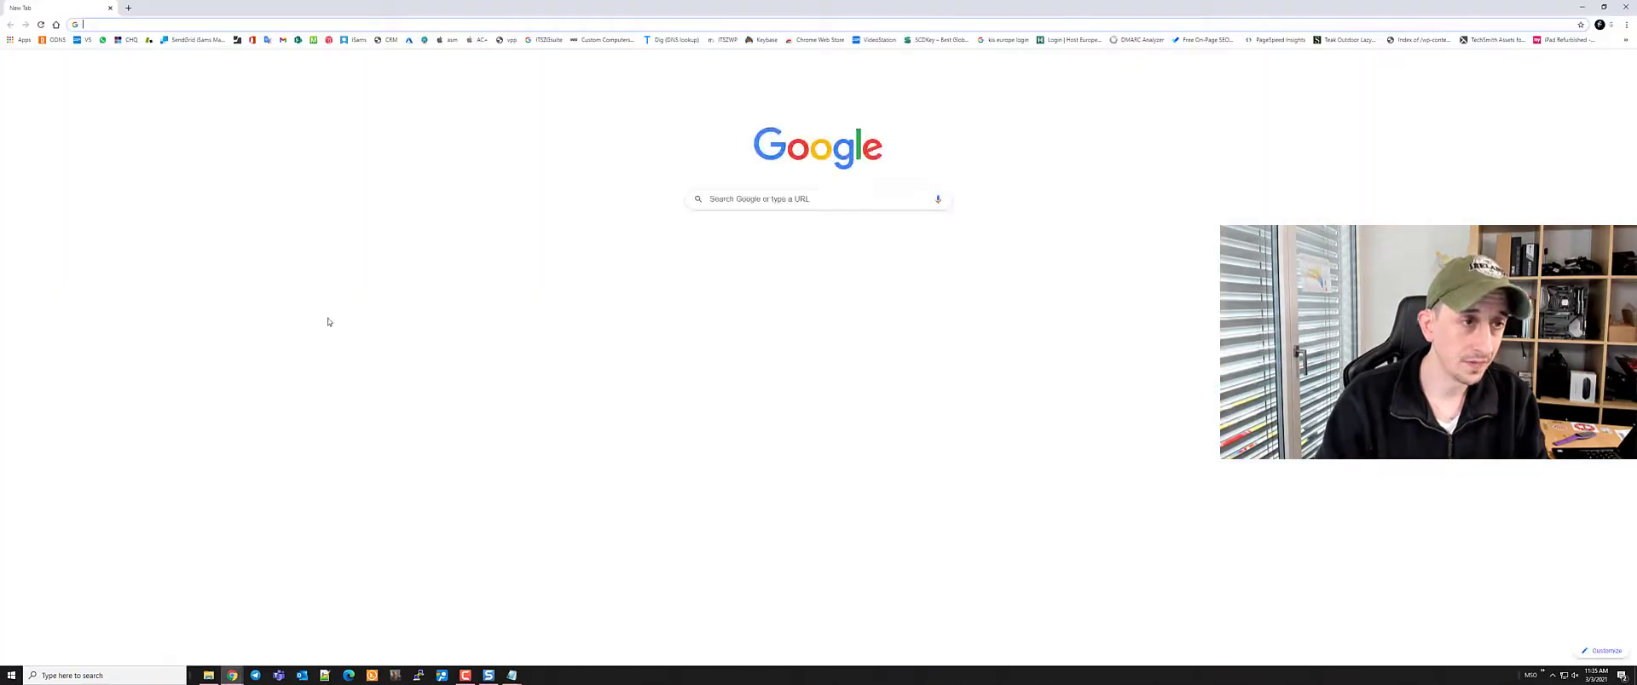
Read the AsidNet-SRMTest message in Gmail, close Gmail, and dismiss the test-sent confirmation
{"action": "left_click", "coordinate": [283, 39]}
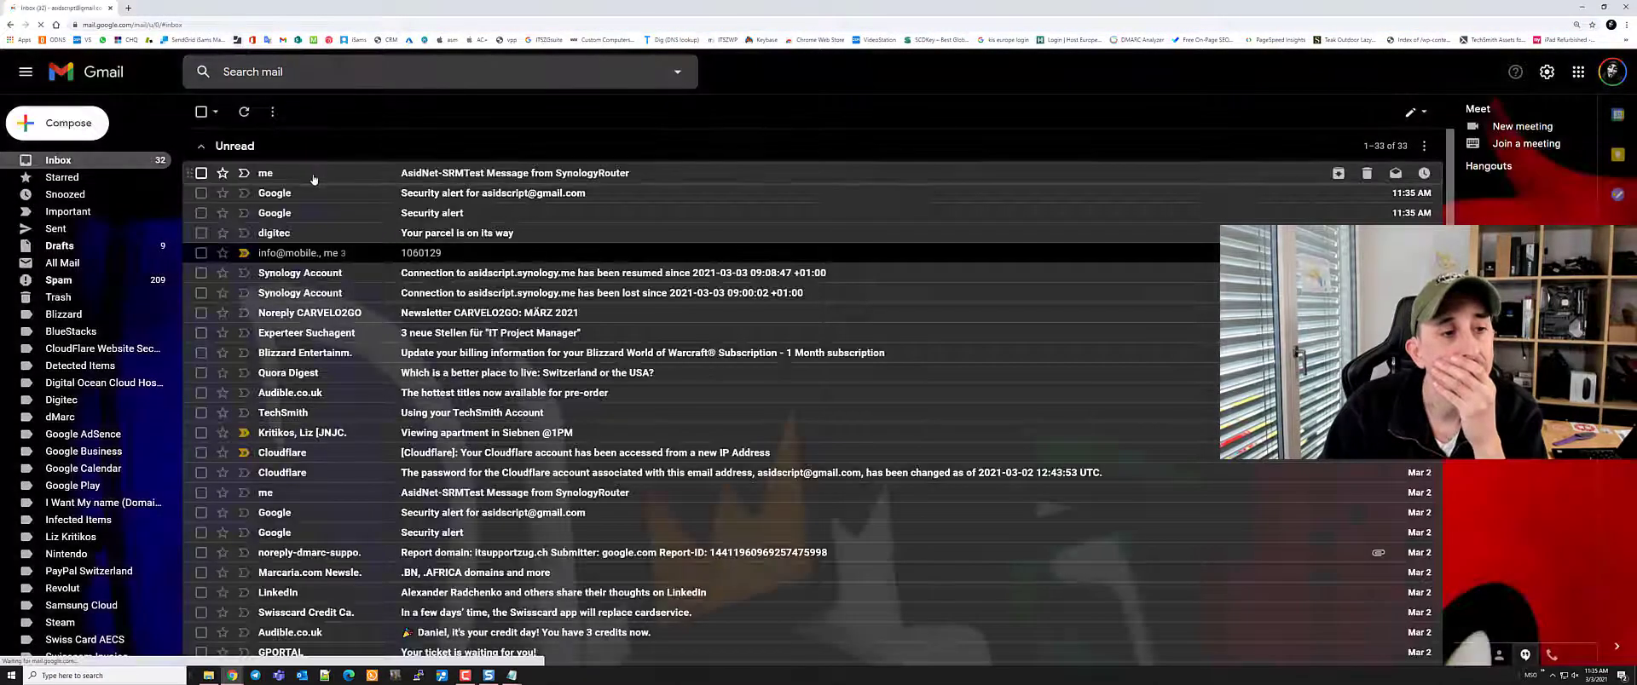
{"action": "left_click", "coordinate": [860, 159]}
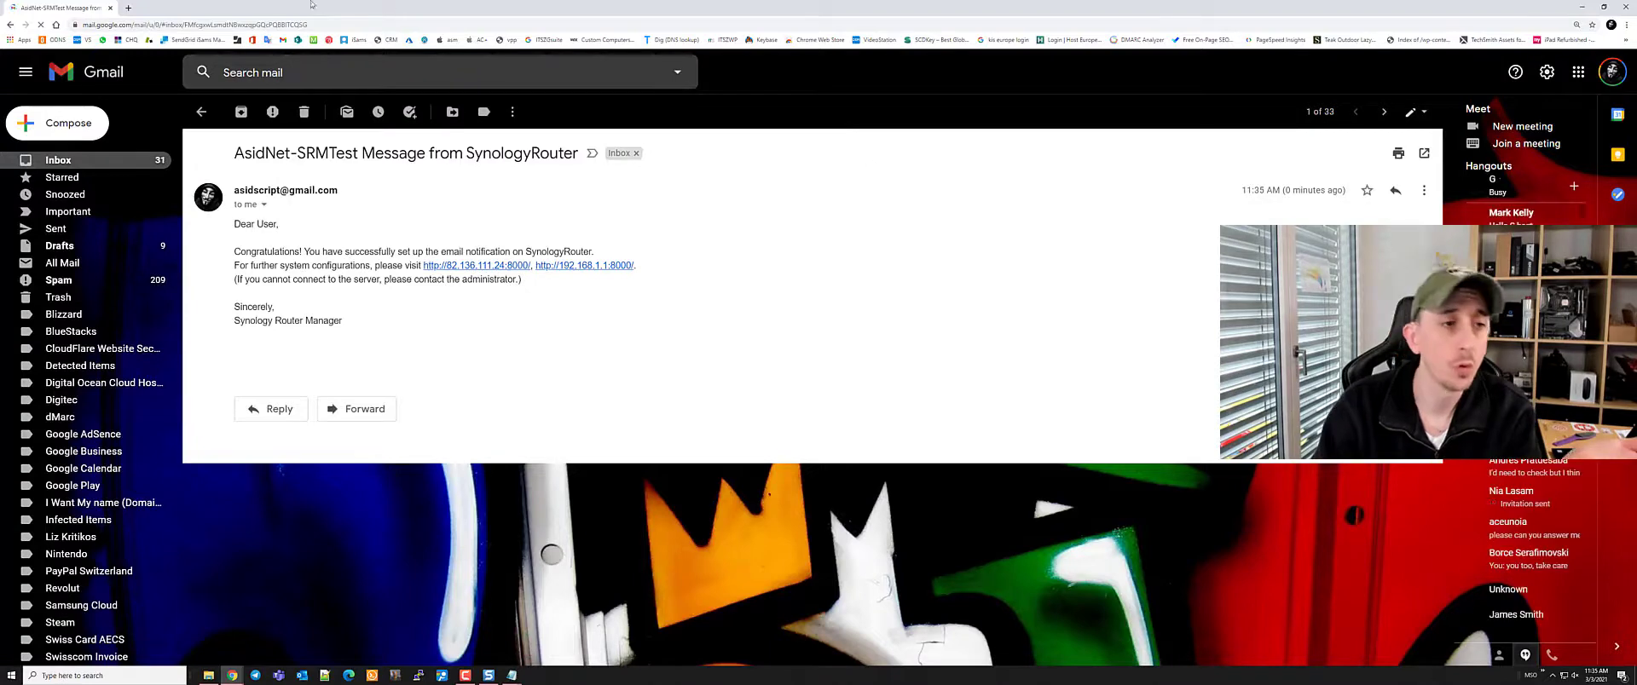
{"action": "left_click", "coordinate": [1626, 7]}
{"action": "left_click", "coordinate": [682, 321]}
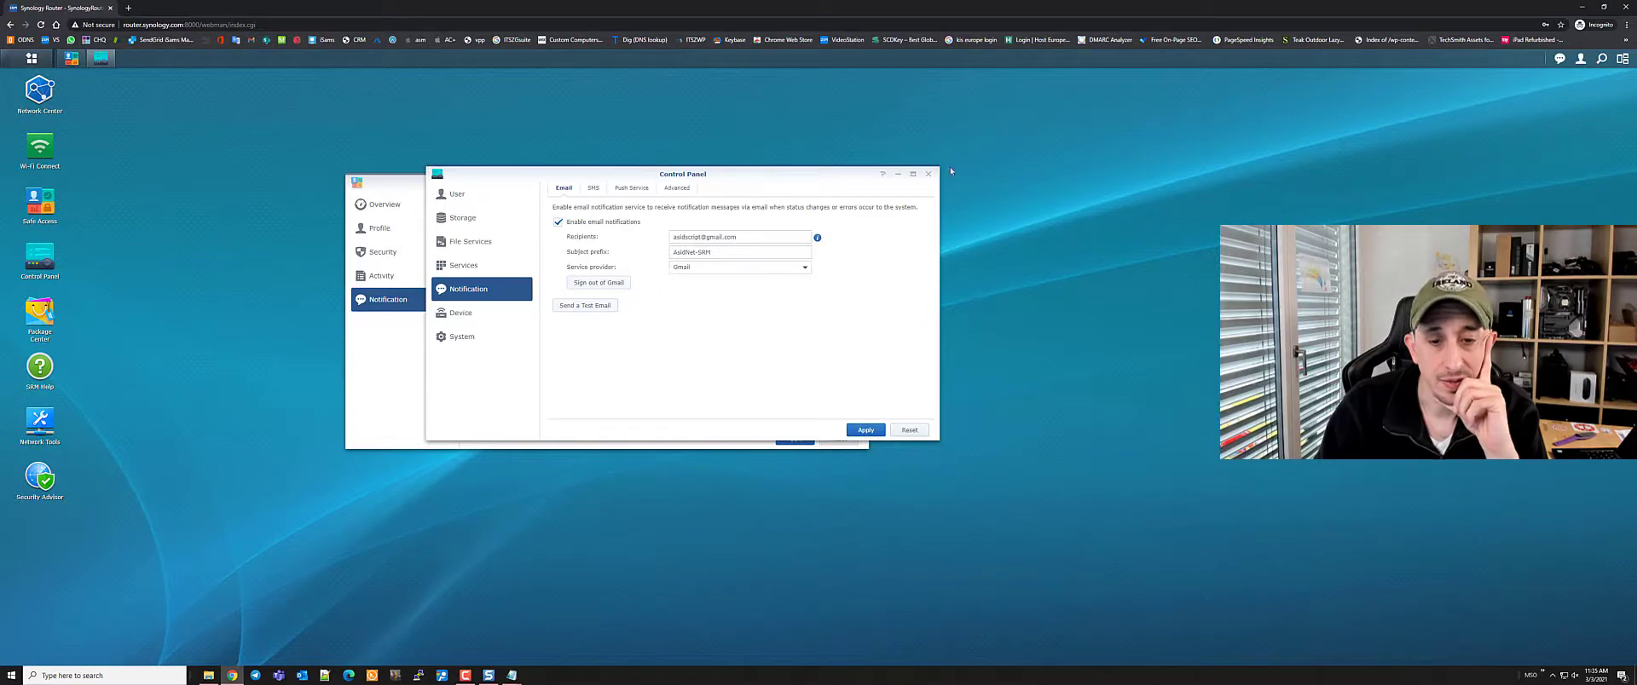
Close Control Panel and Safe Access, then reopen Control Panel from the desktop for user management
{"action": "left_click", "coordinate": [927, 175]}
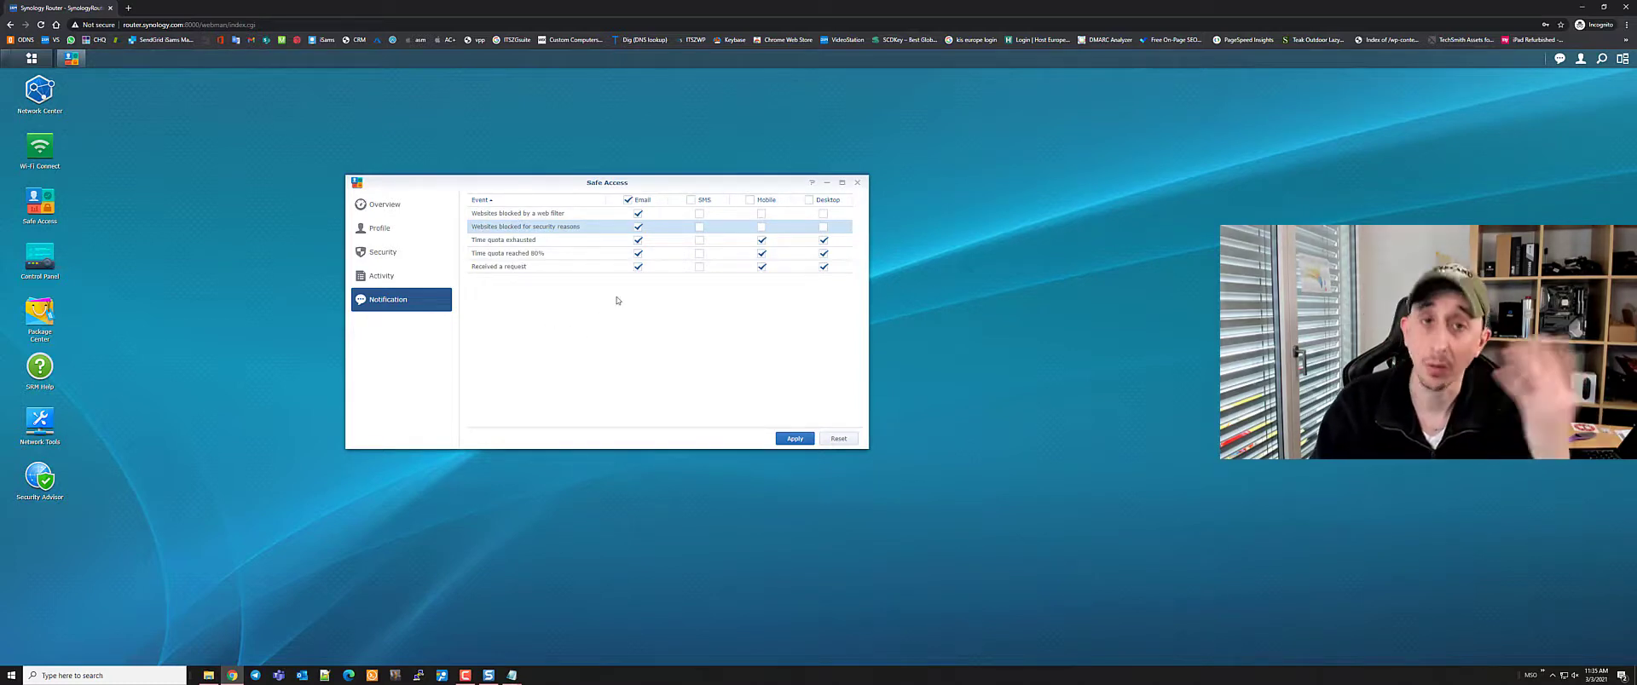
{"action": "left_click", "coordinate": [858, 183]}
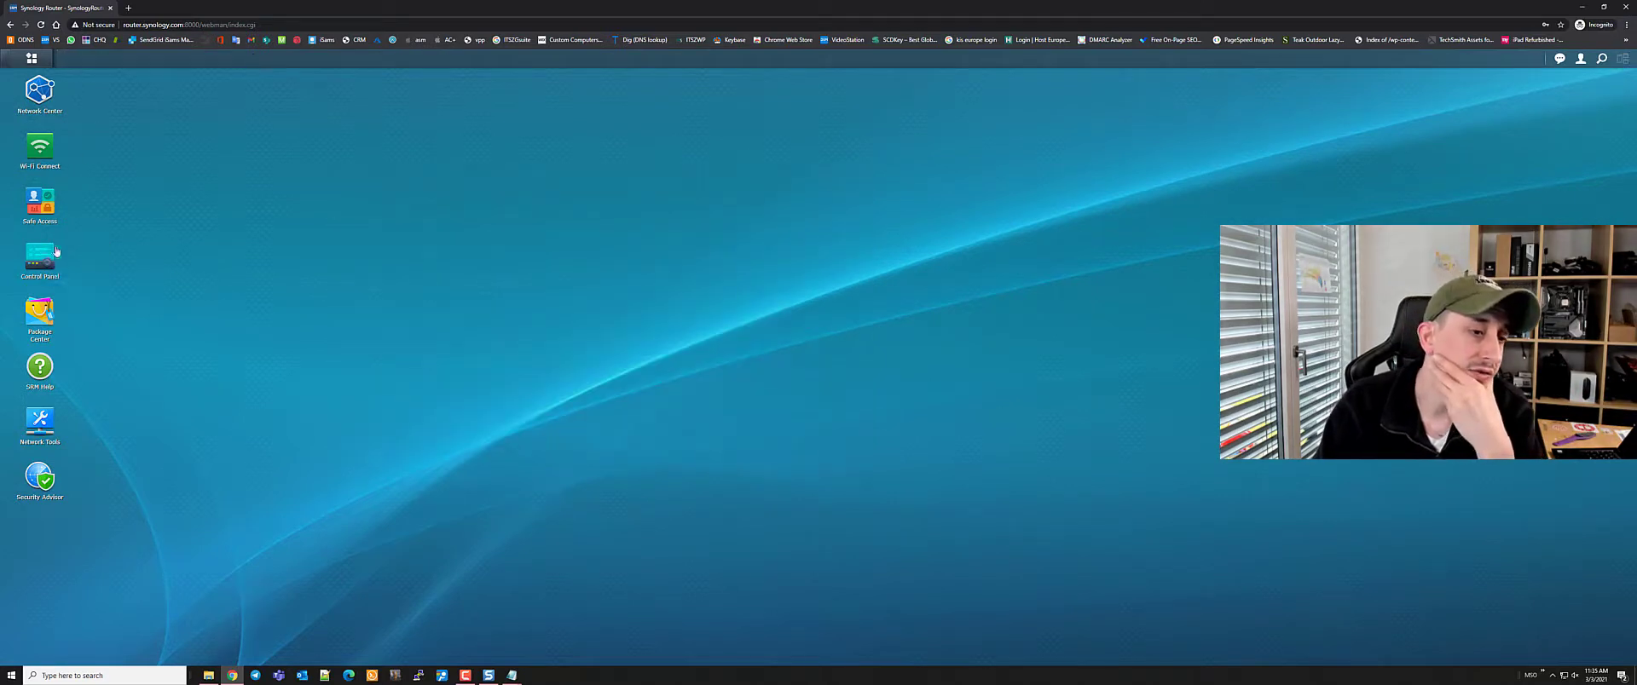
{"action": "left_click", "coordinate": [39, 256]}
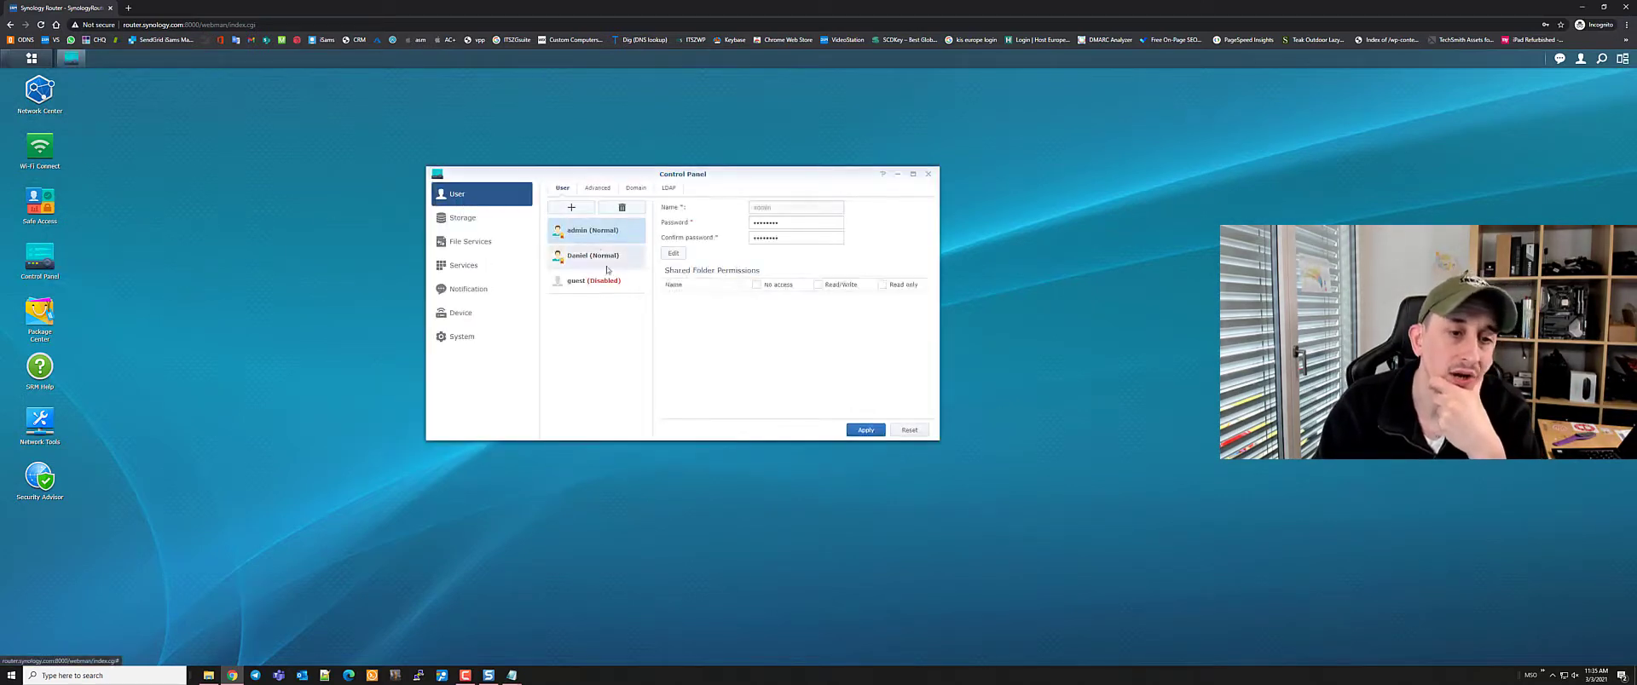
Start adding a new user account and enter its username
{"action": "left_click", "coordinate": [571, 207]}
{"action": "left_click", "coordinate": [761, 204]}
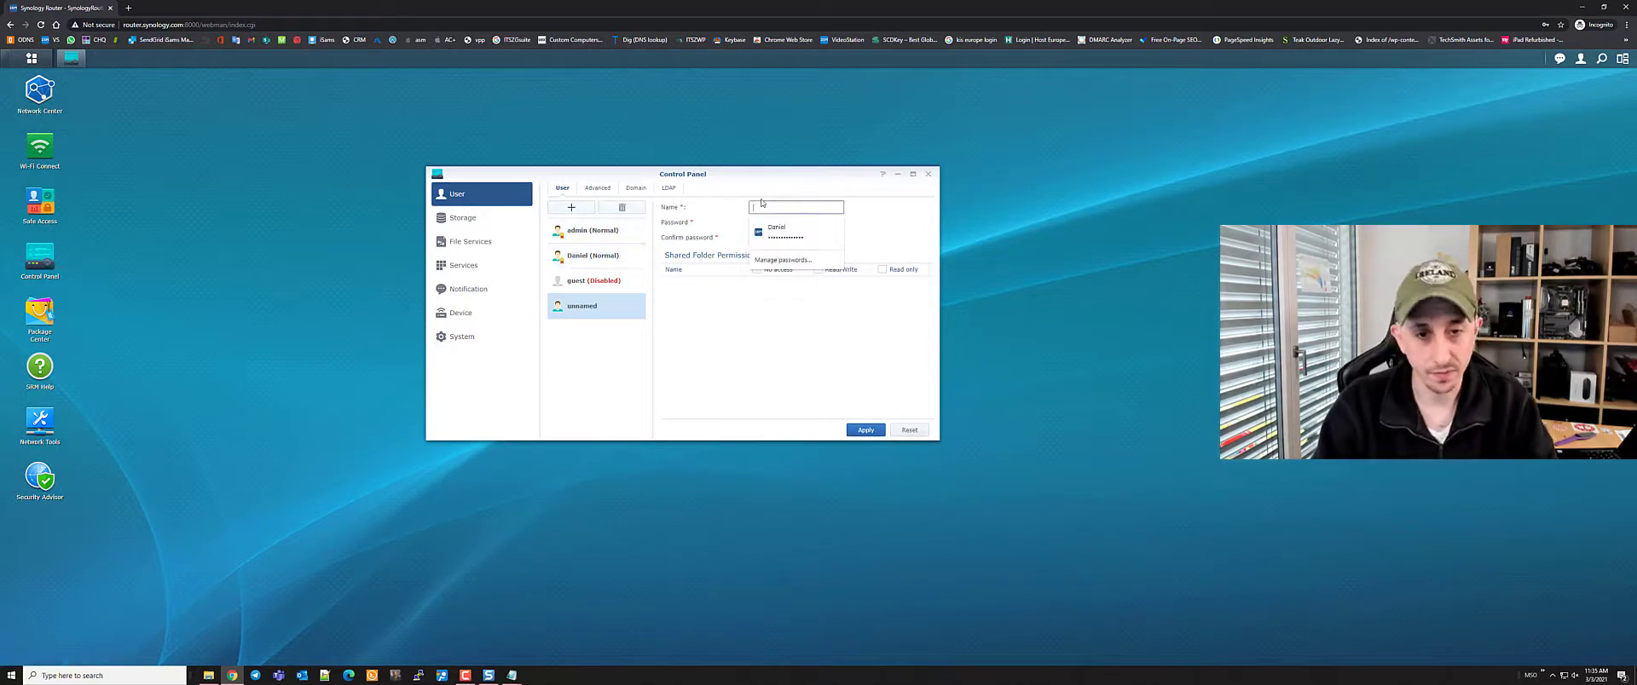
{"action": "key", "text": "Escape"}
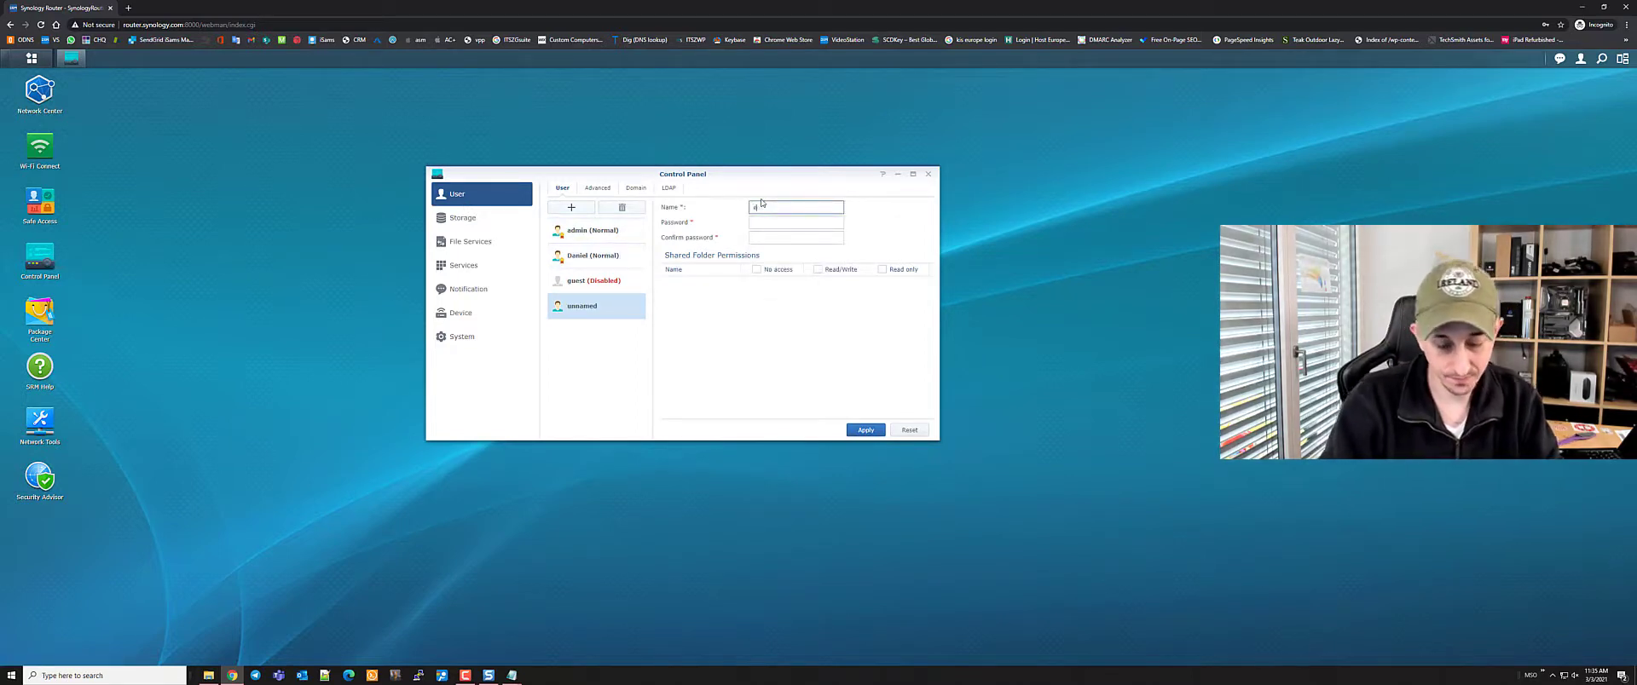
{"action": "type", "text": "li"}
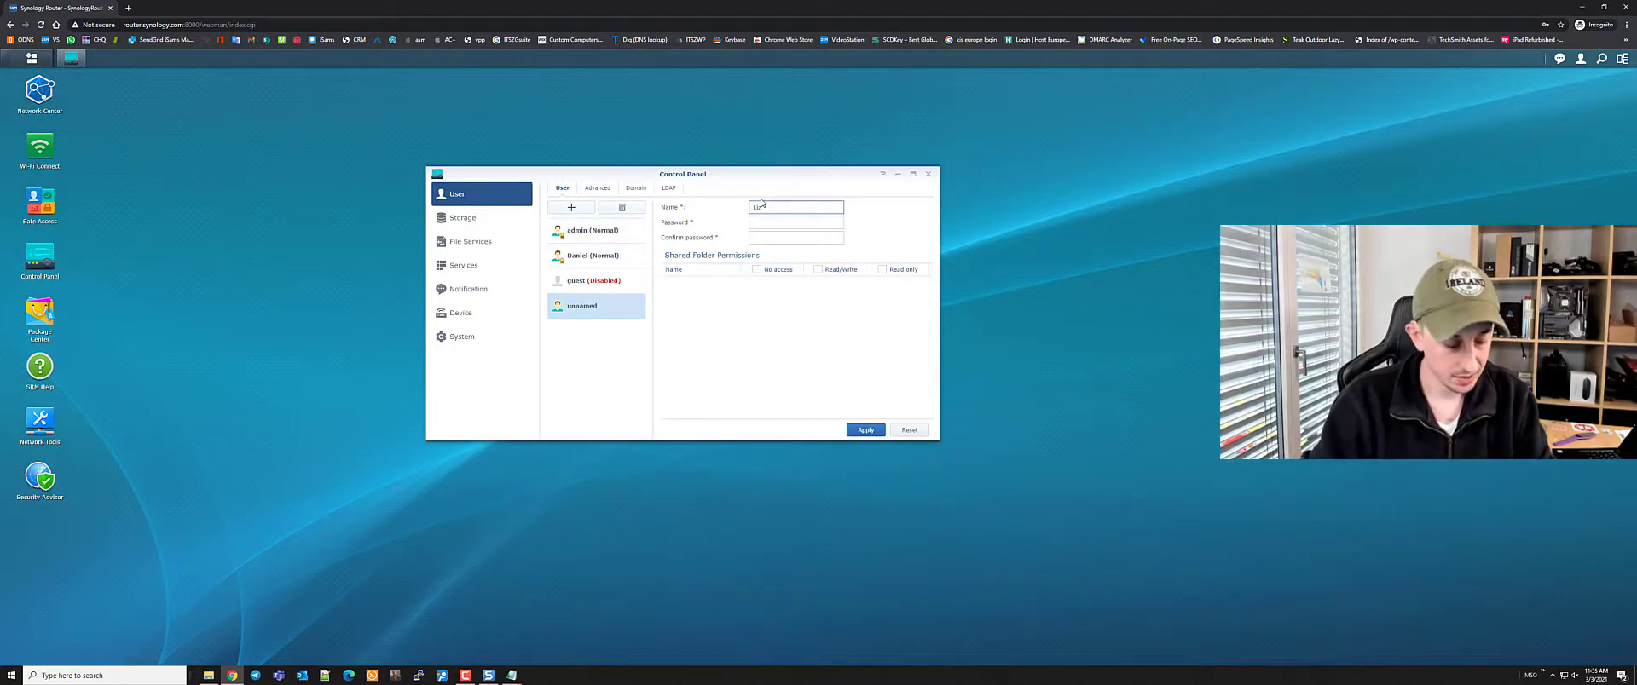
{"action": "type", "text": "z"}
Paste the password from KeePass into both password fields and save the new normal user
{"action": "key", "text": "super"}
{"action": "type", "text": "keepass"}
{"action": "key", "text": "Return"}
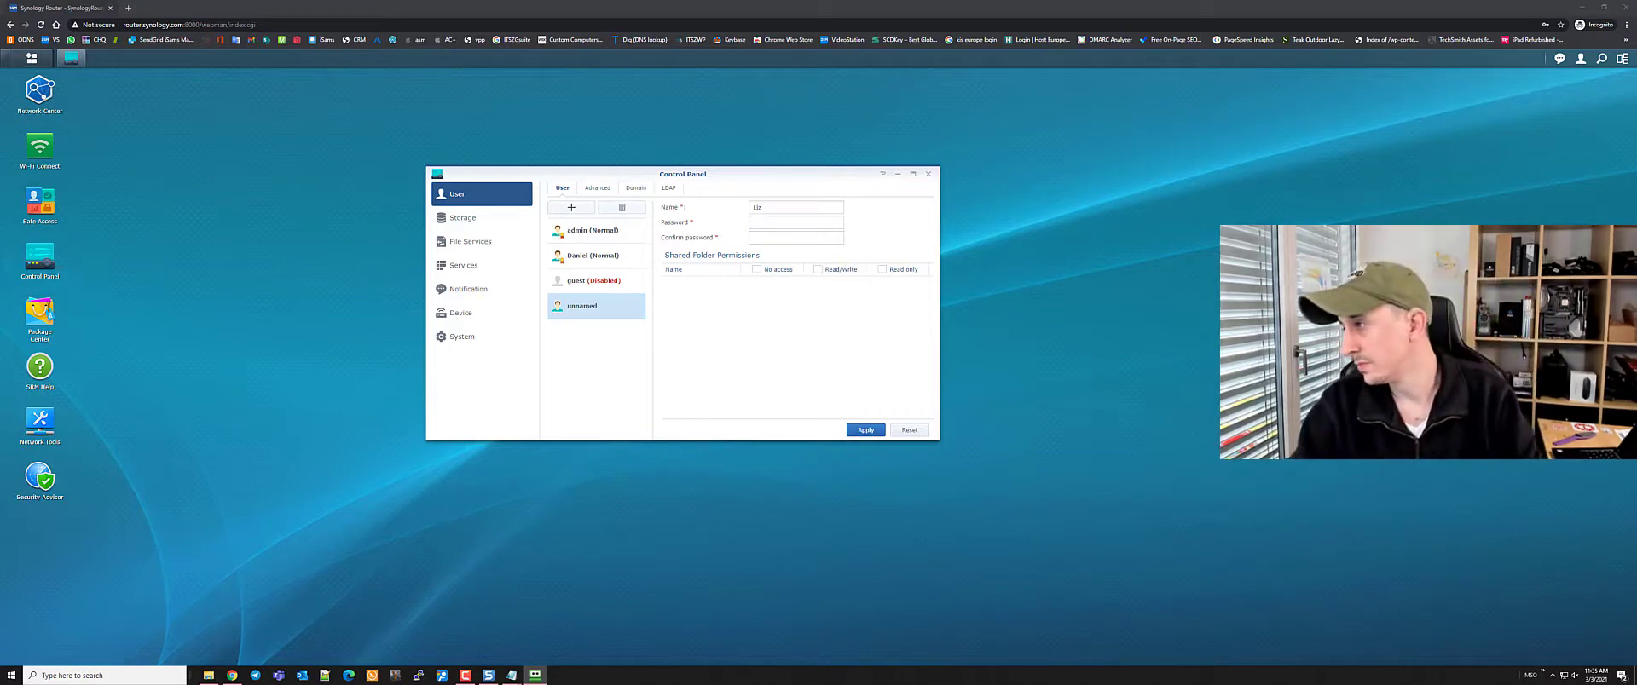
{"action": "key", "text": "alt+Tab"}
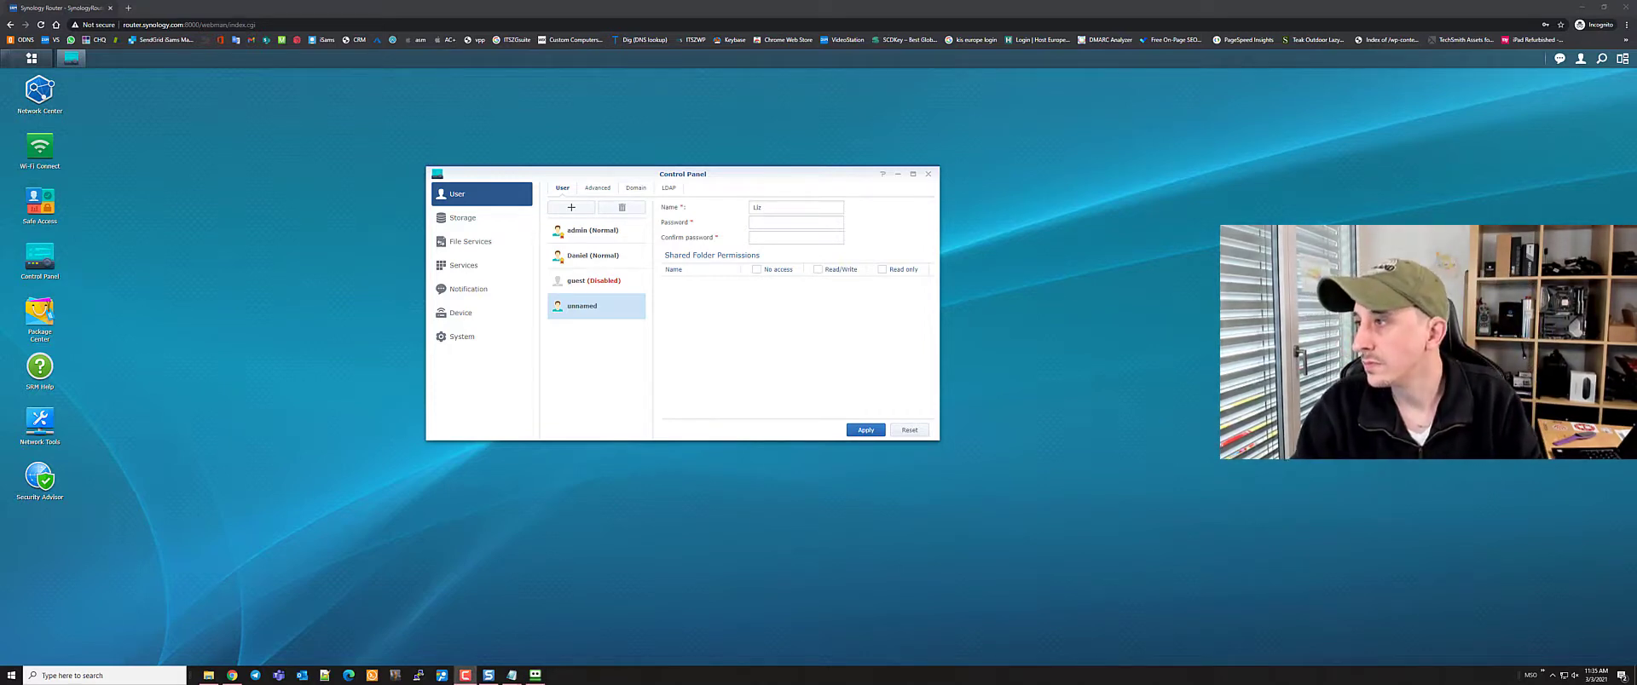
{"action": "key", "text": "alt+Tab"}
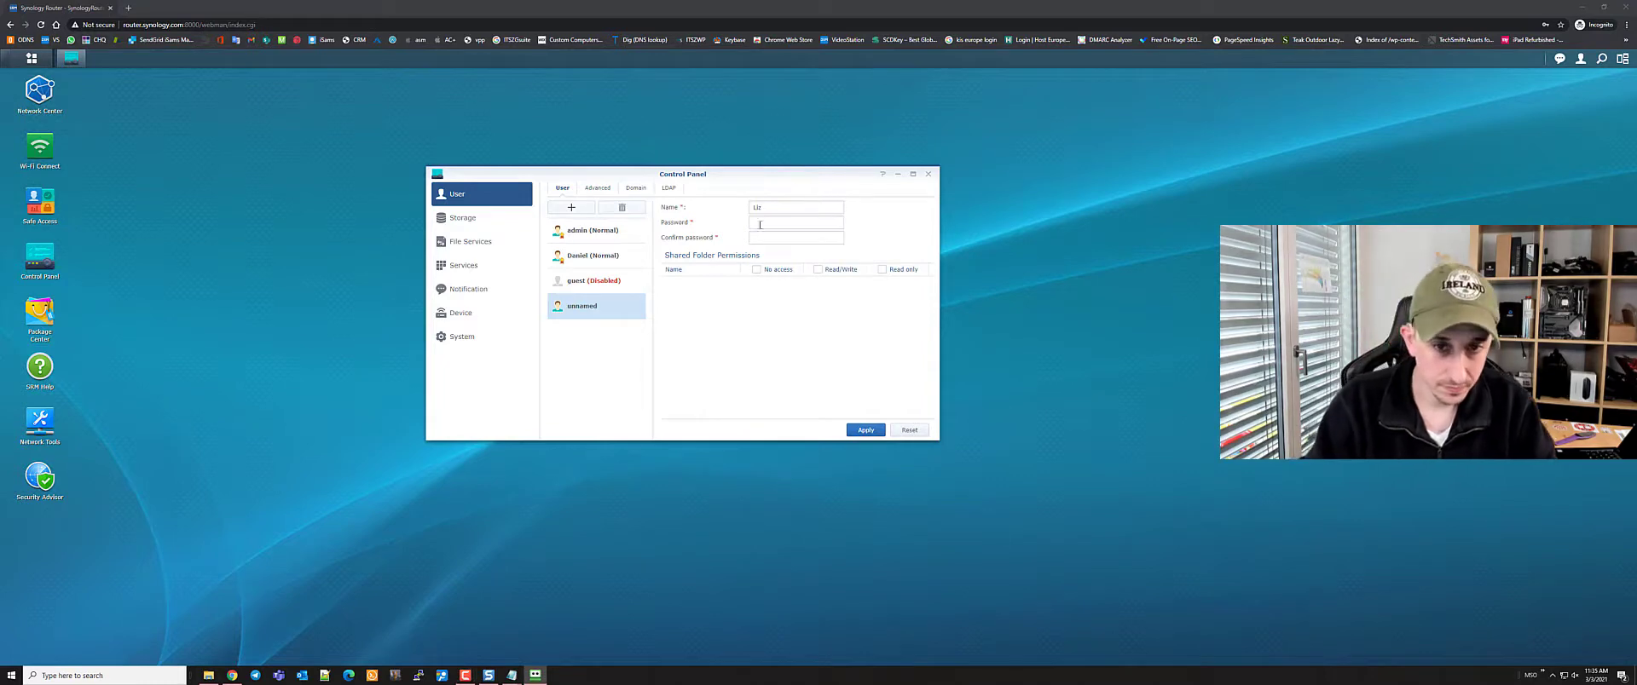
{"action": "left_click", "coordinate": [760, 225]}
{"action": "key", "text": "ctrl+v"}
{"action": "key", "text": "Tab"}
{"action": "key", "text": "ctrl+v"}
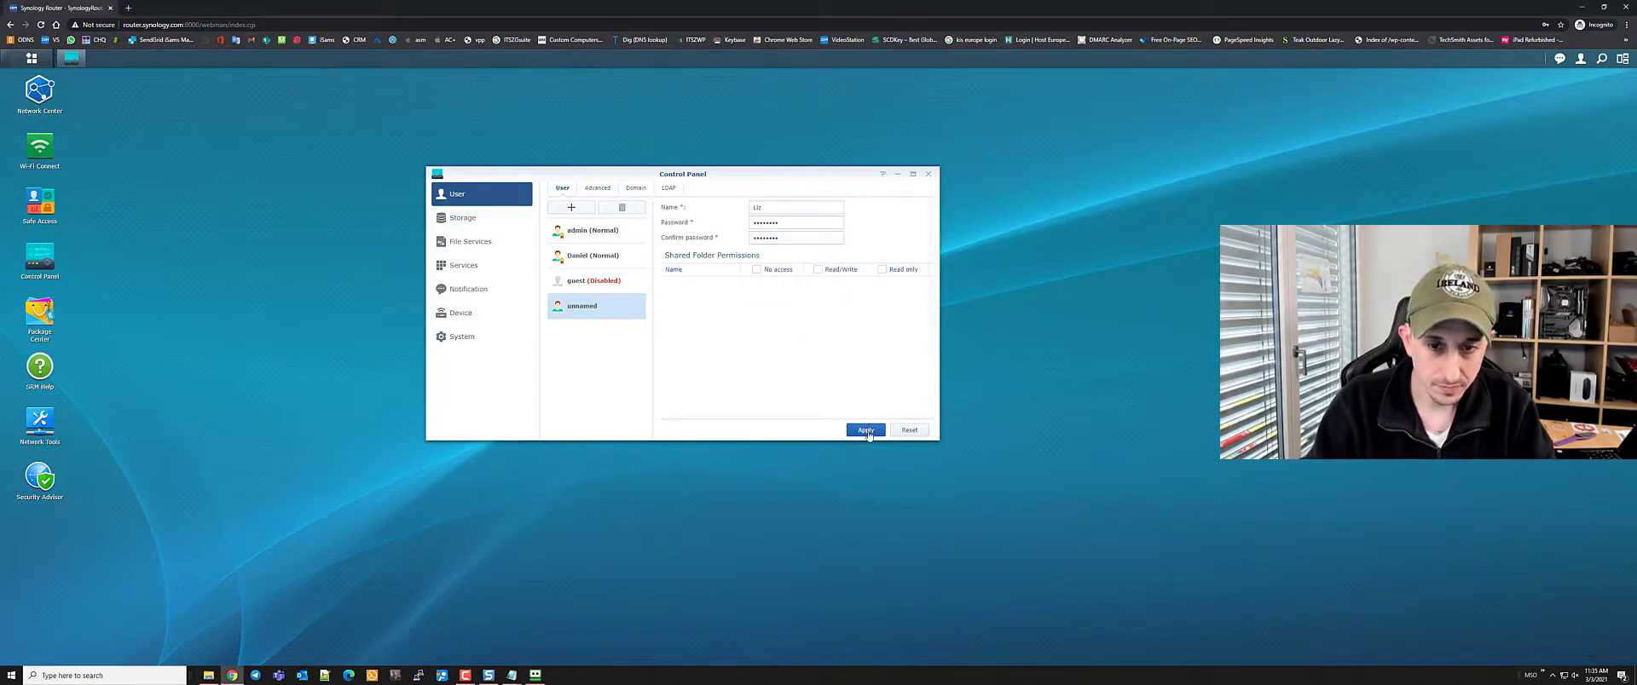
{"action": "left_click", "coordinate": [866, 431]}
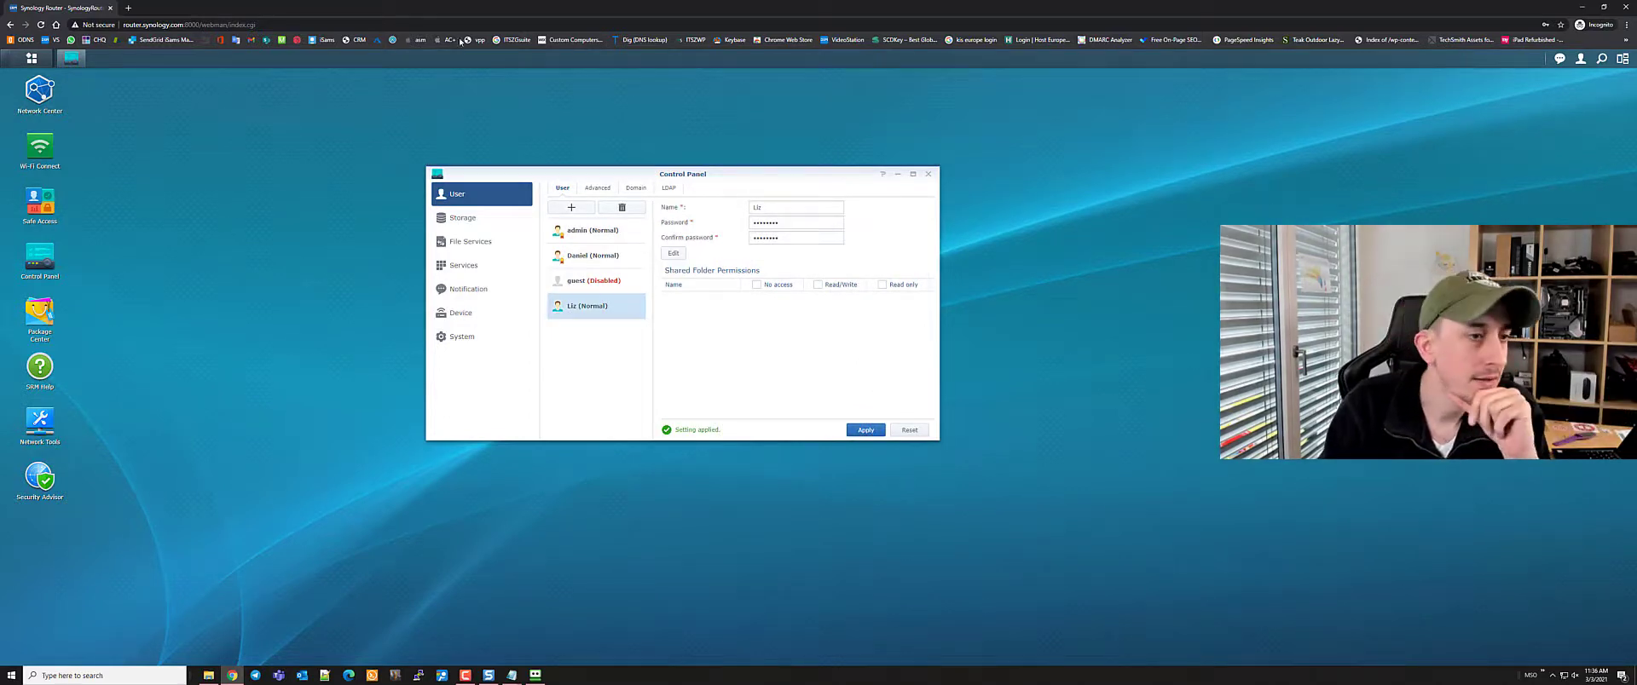
Search Google for 'ds router app' in a new tab and open its Google Play page
{"action": "left_click", "coordinate": [130, 8]}
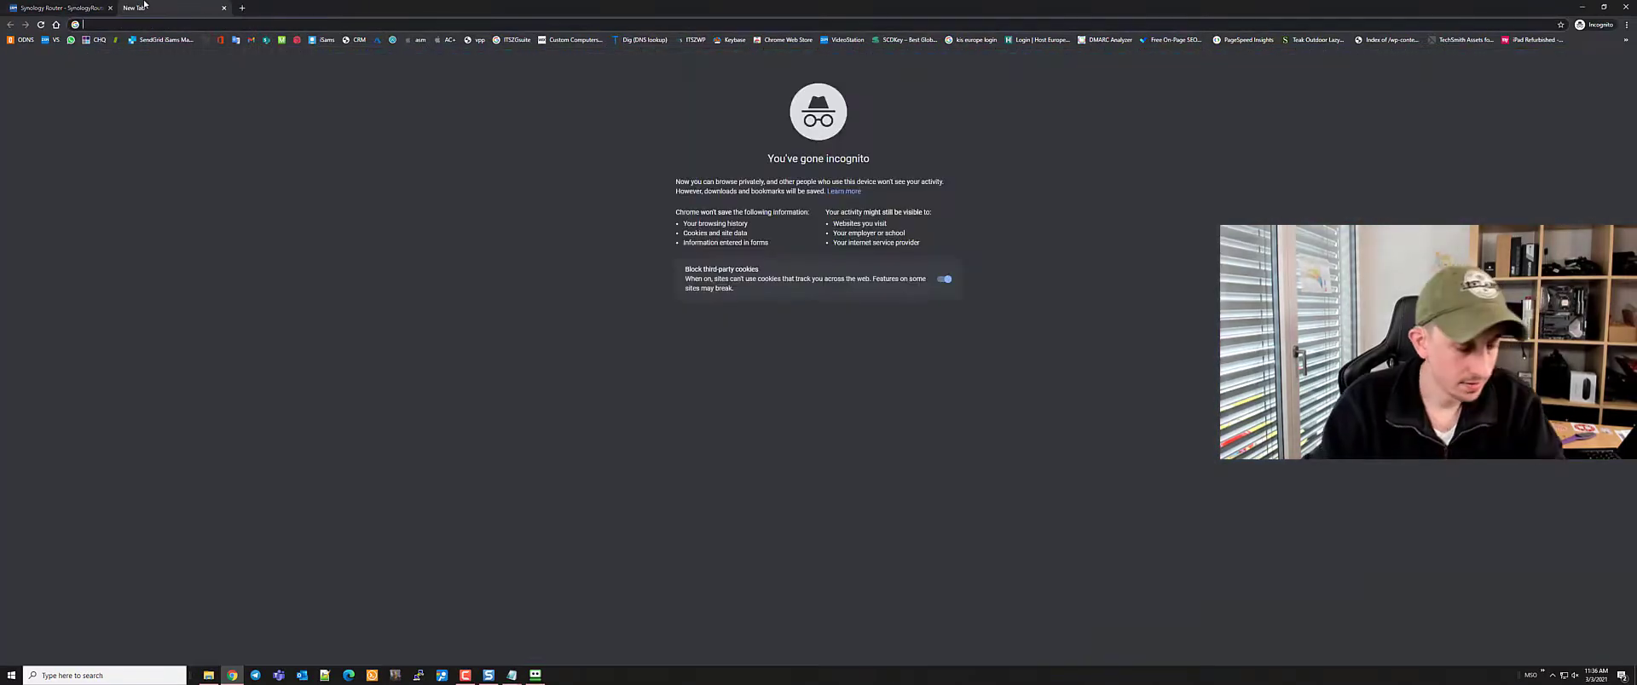
{"action": "type", "text": "ds rou"}
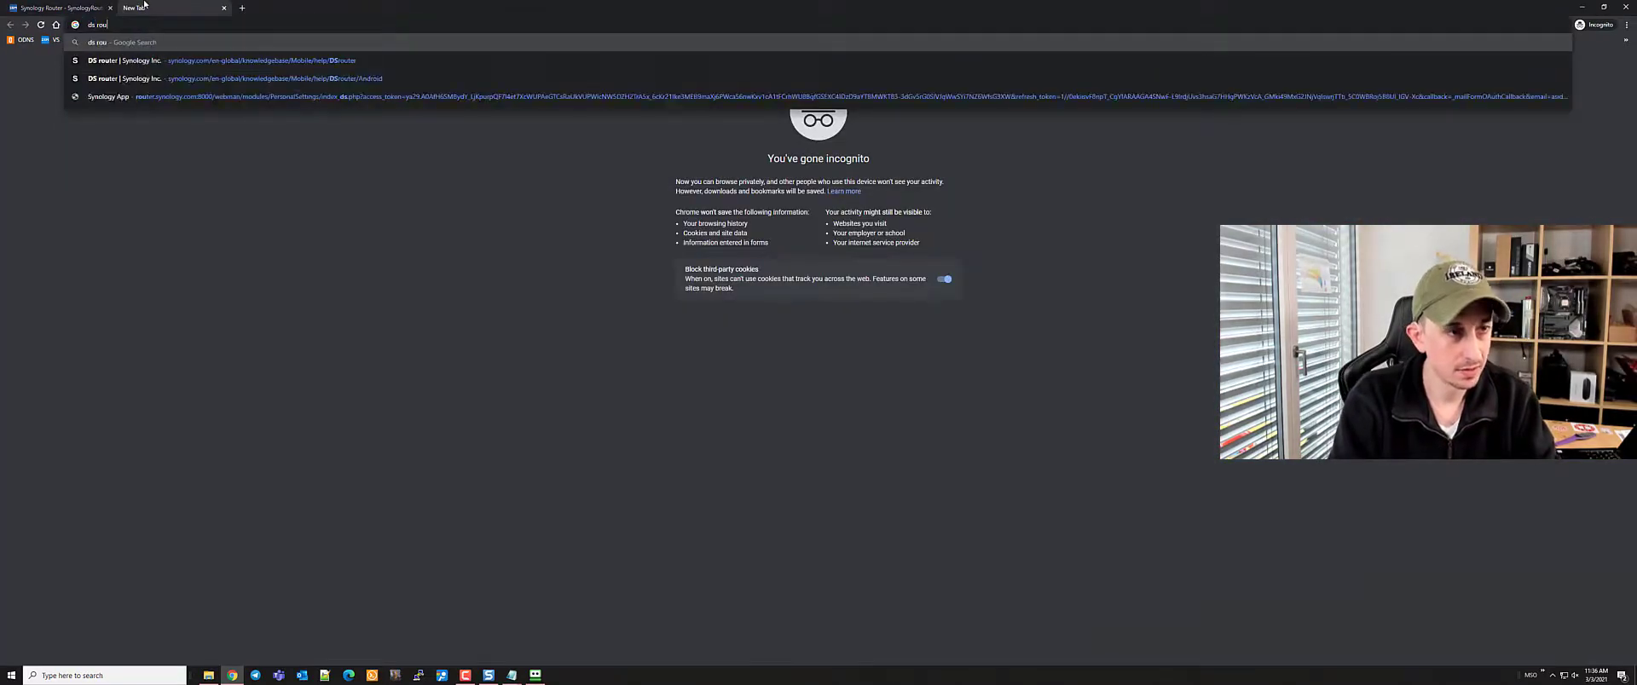
{"action": "type", "text": "ter "}
{"action": "type", "text": "app"}
{"action": "key", "text": "Return"}
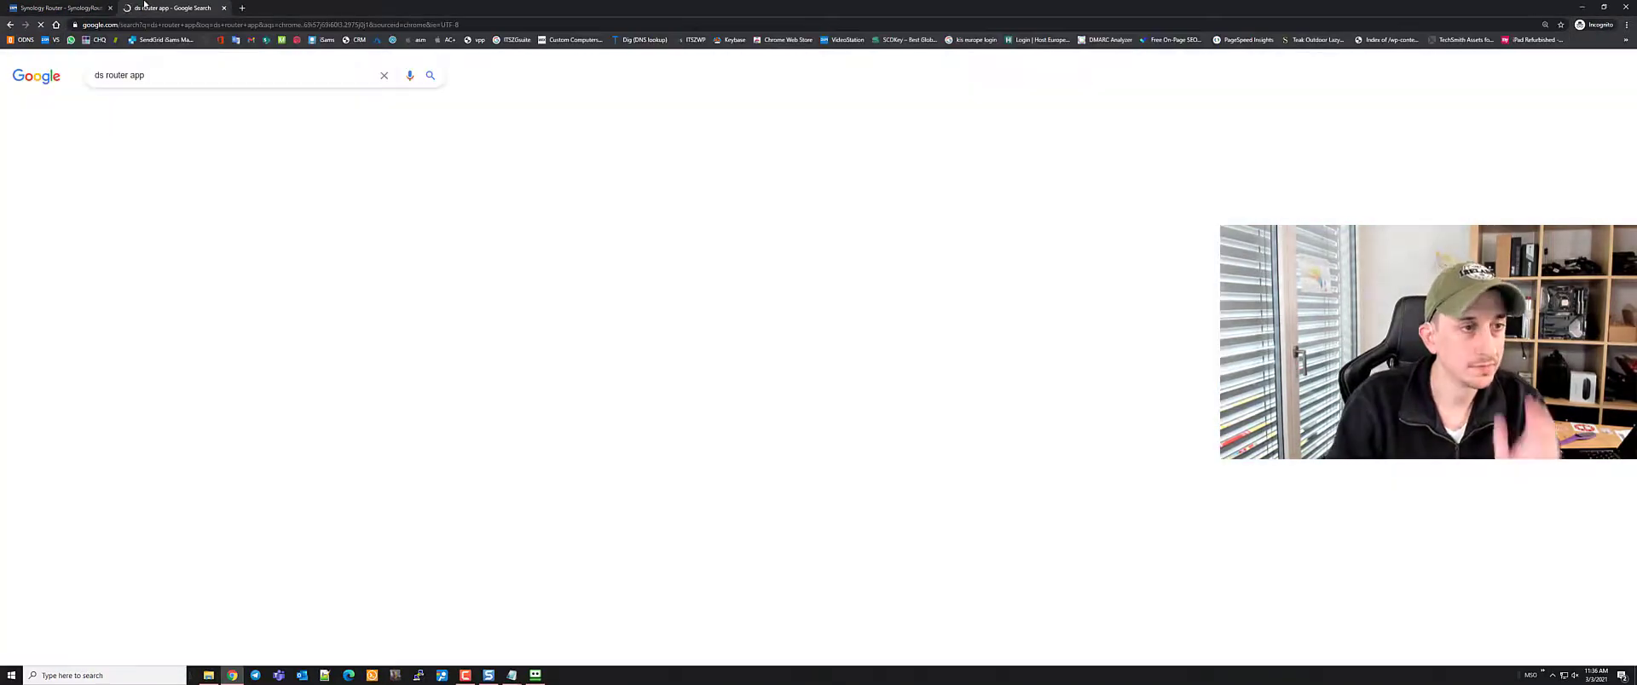
{"action": "left_click", "coordinate": [133, 173]}
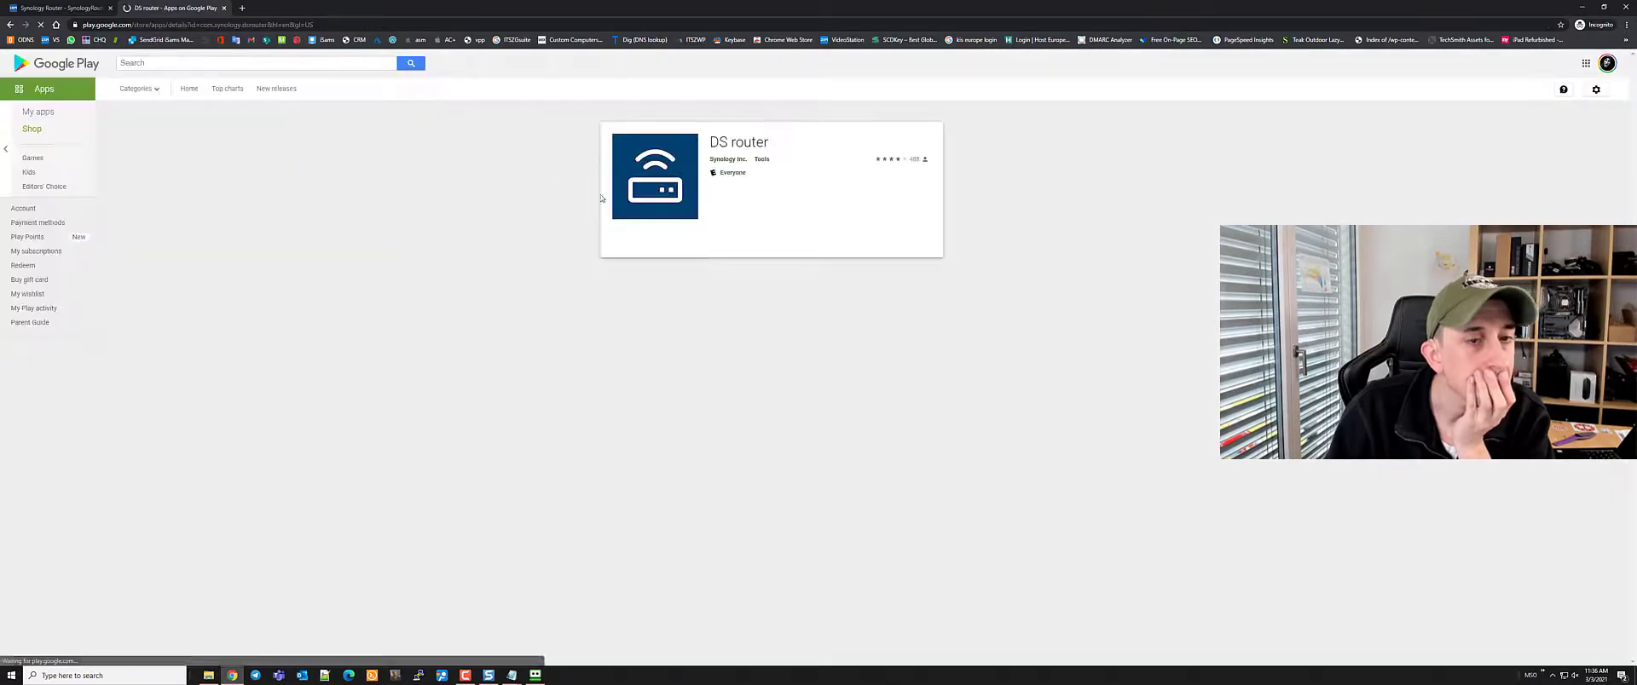
Enlarge the DS router app screenshots and page through all of them
{"action": "scroll", "coordinate": [796, 253], "scroll_direction": "down", "scroll_amount": 1}
{"action": "left_click", "coordinate": [659, 218]}
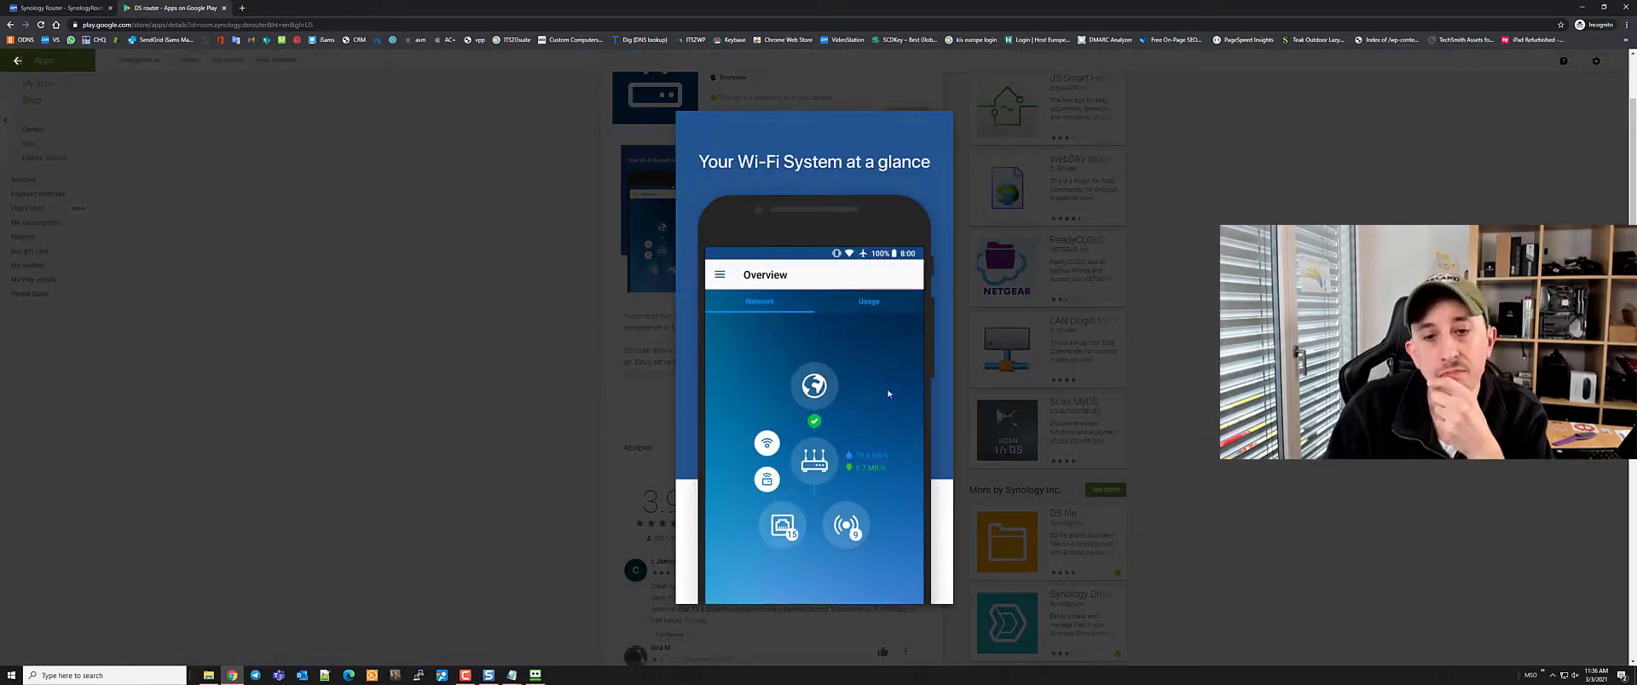
{"action": "key", "text": "Right"}
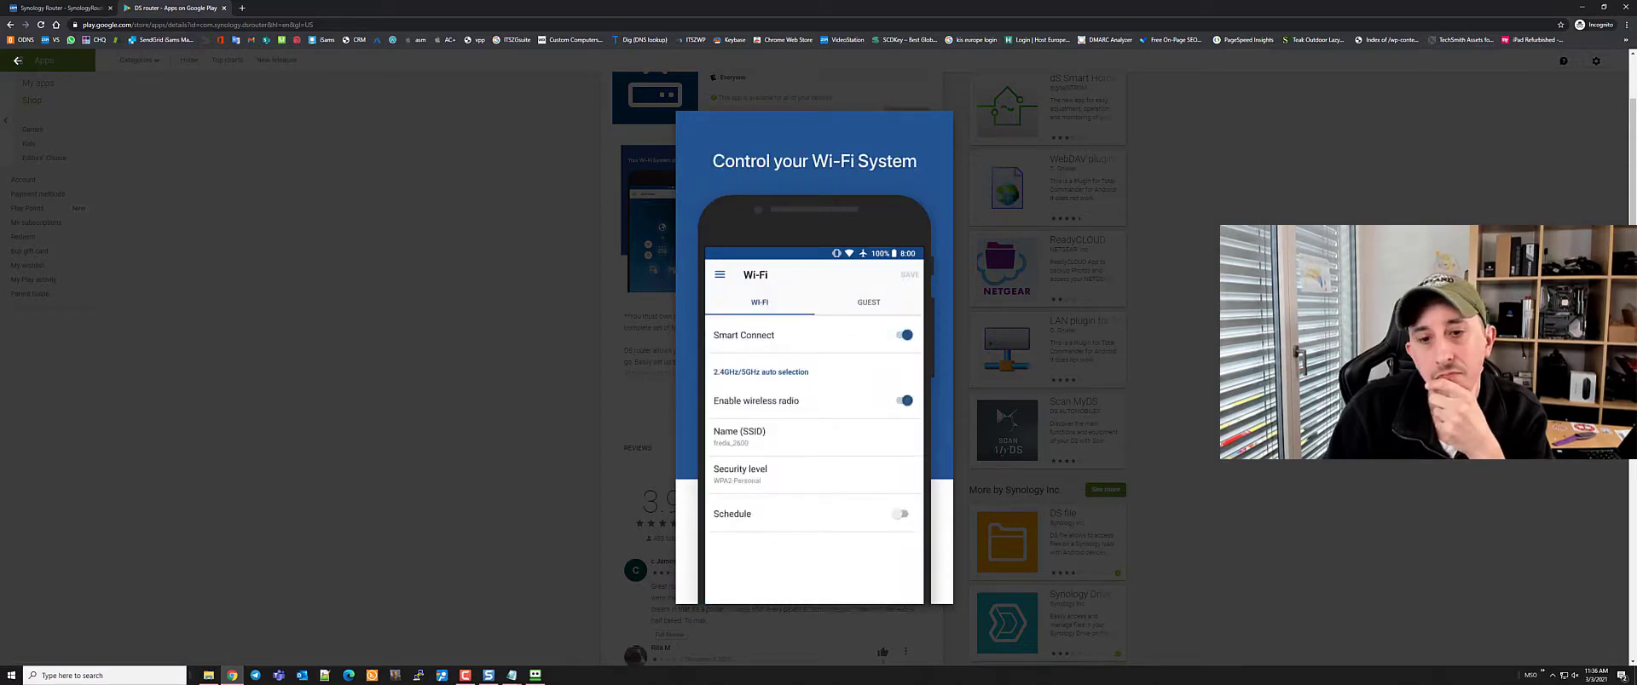
{"action": "key", "text": "Right"}
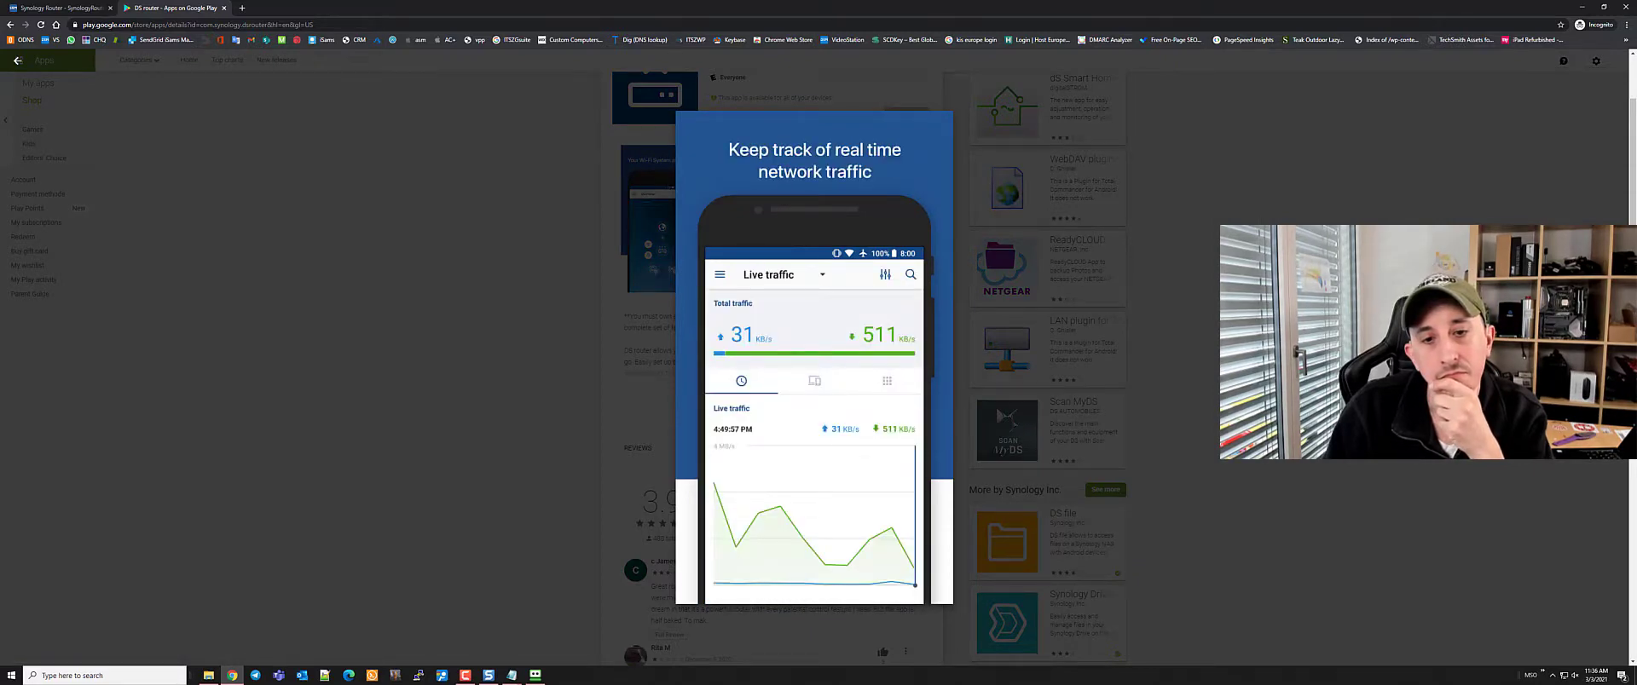
{"action": "key", "text": "Right"}
{"action": "key", "text": "Right"}
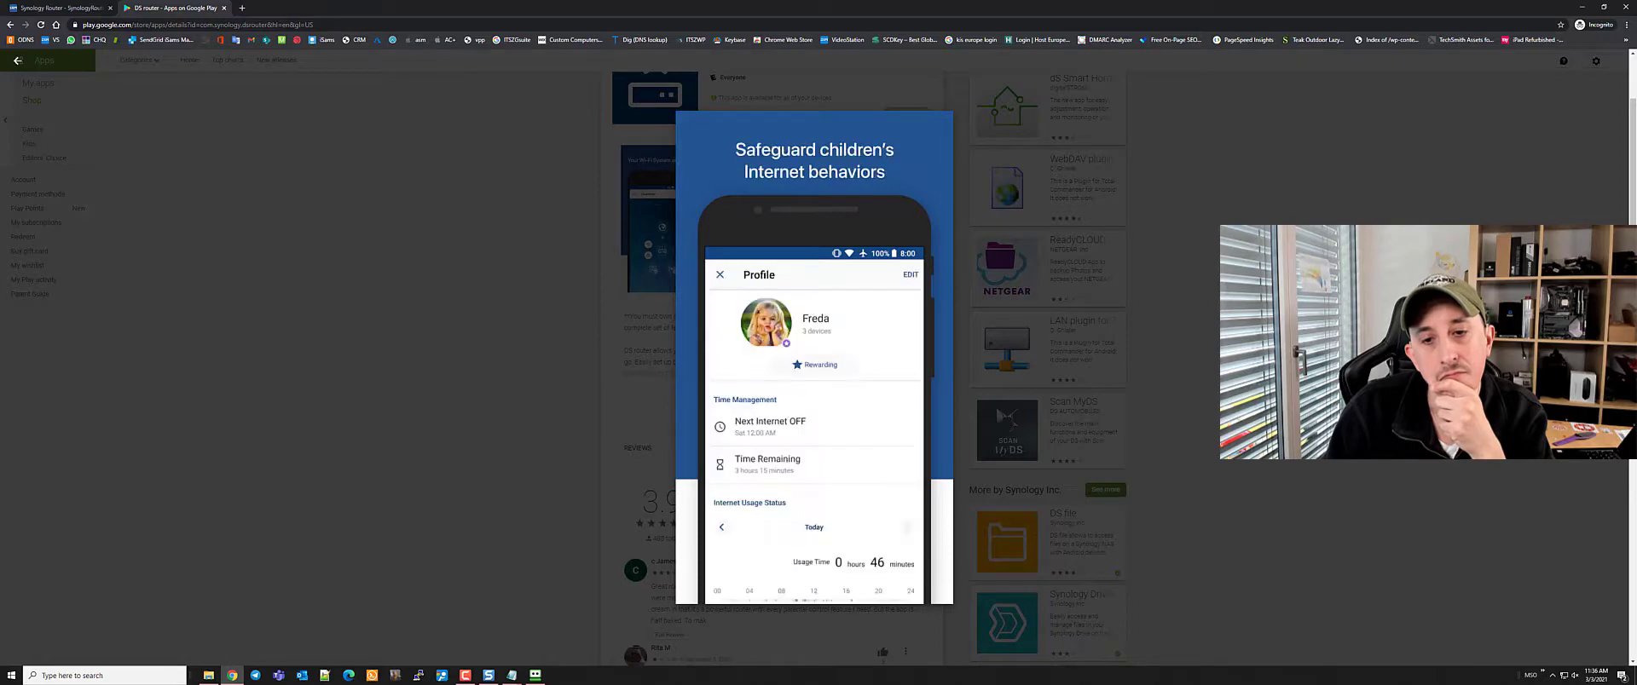
{"action": "key", "text": "Right"}
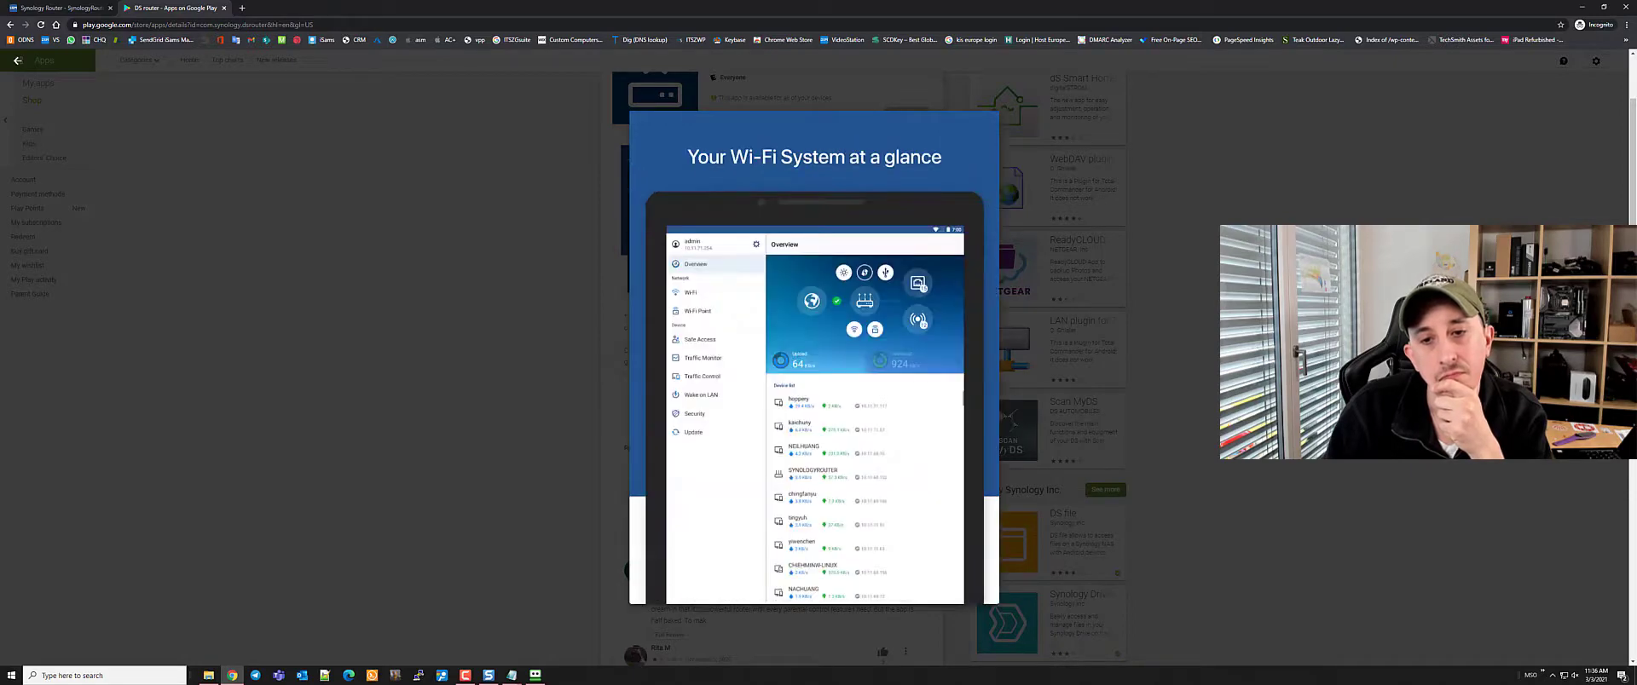
{"action": "key", "text": "Right"}
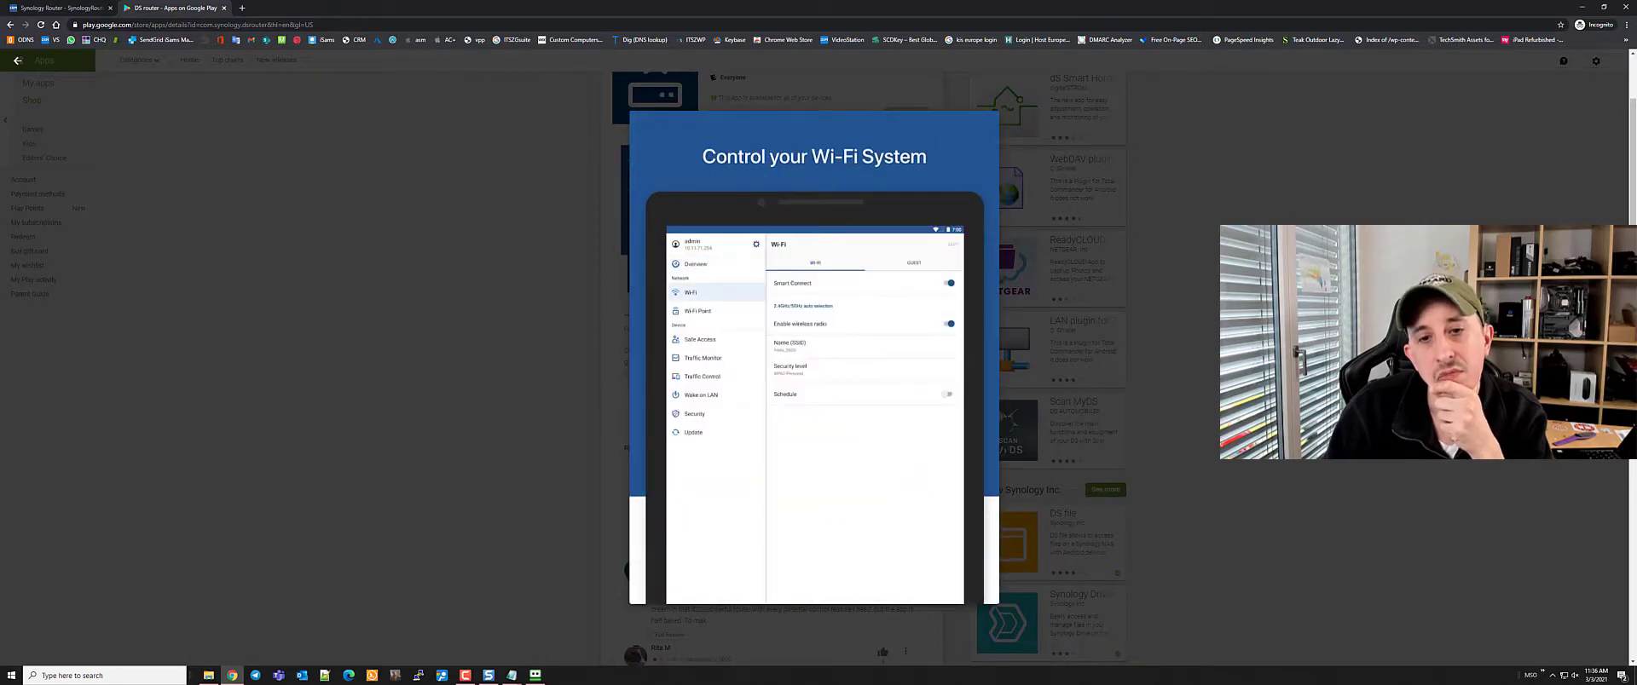
{"action": "key", "text": "Right"}
{"action": "key", "text": "Right"}
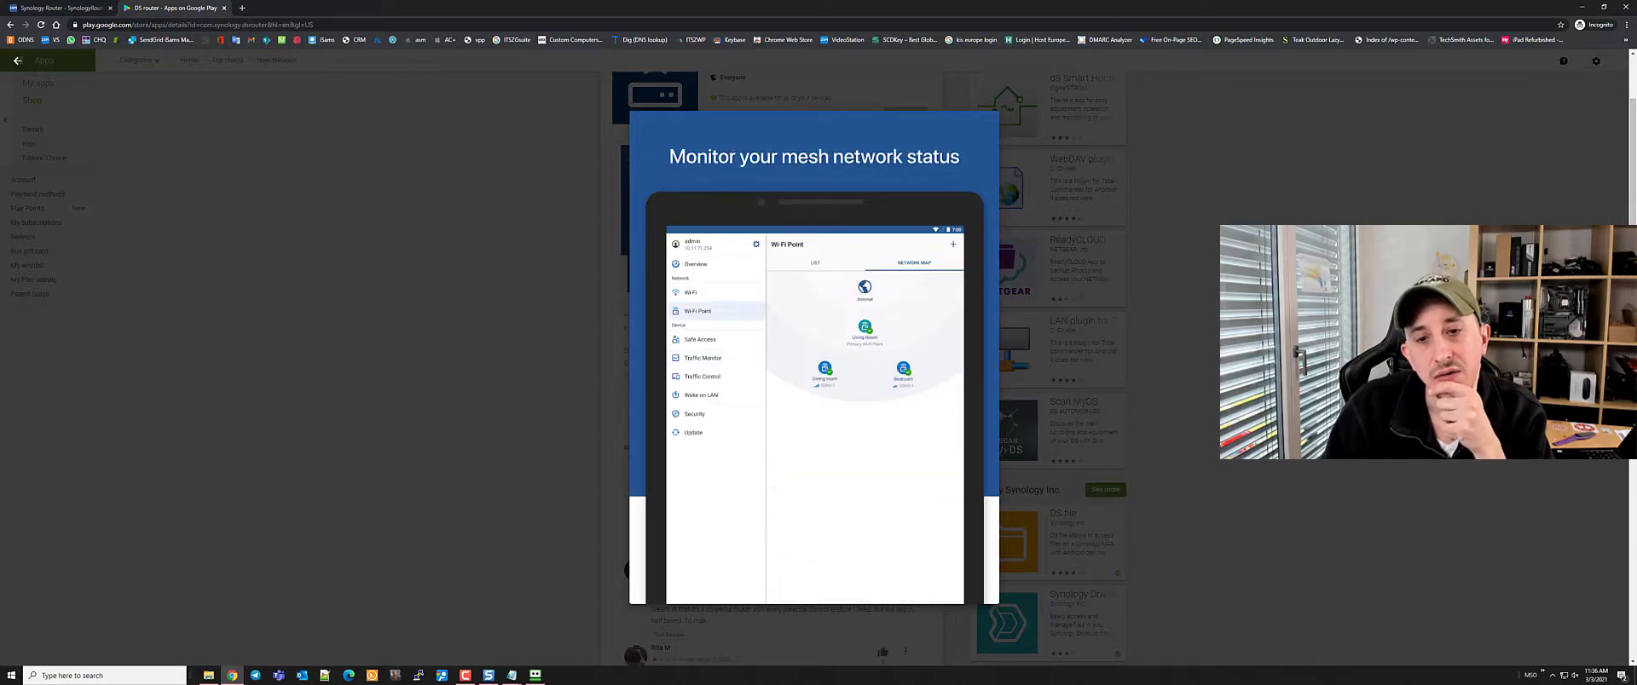
{"action": "key", "text": "Right"}
{"action": "key", "text": "Right"}
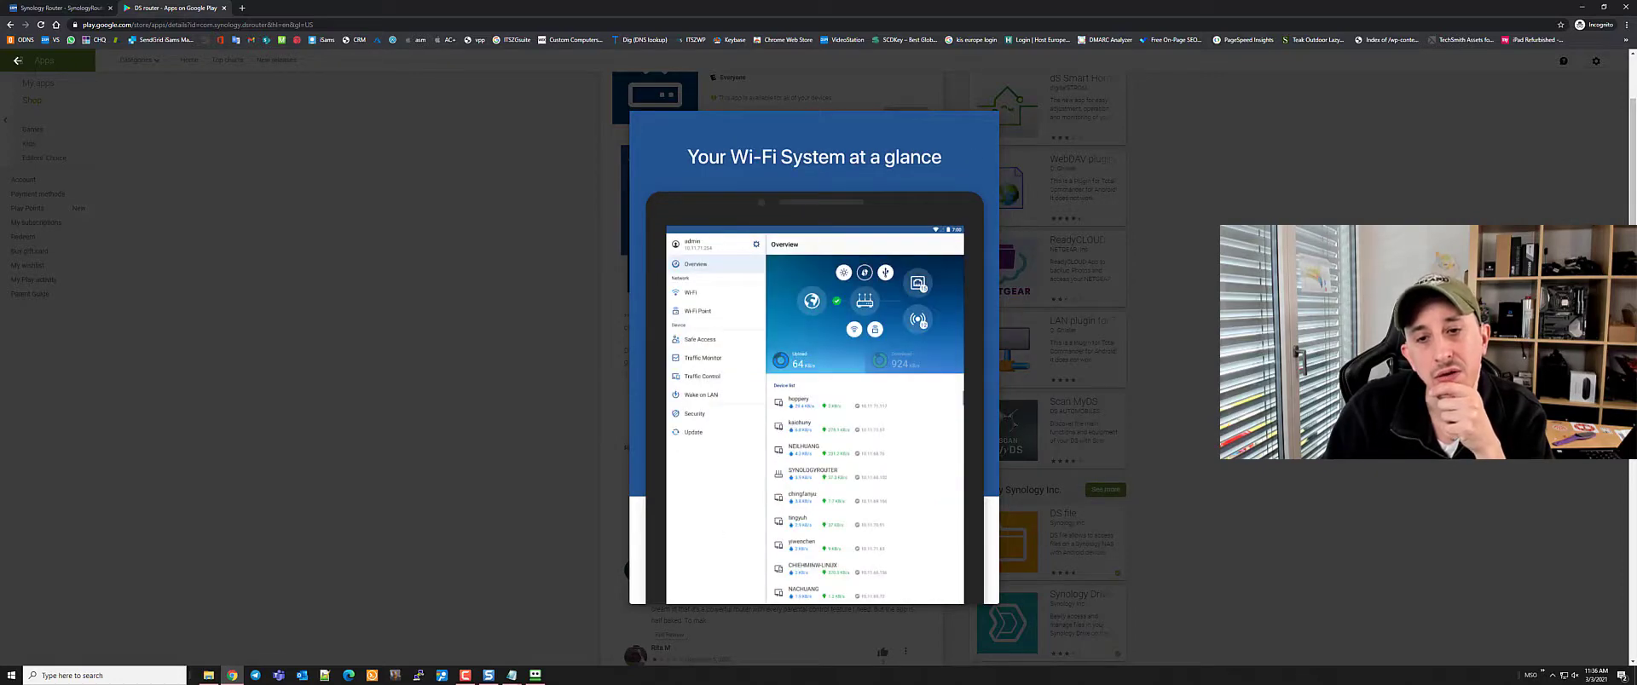
{"action": "key", "text": "Right"}
{"action": "key", "text": "Right"}
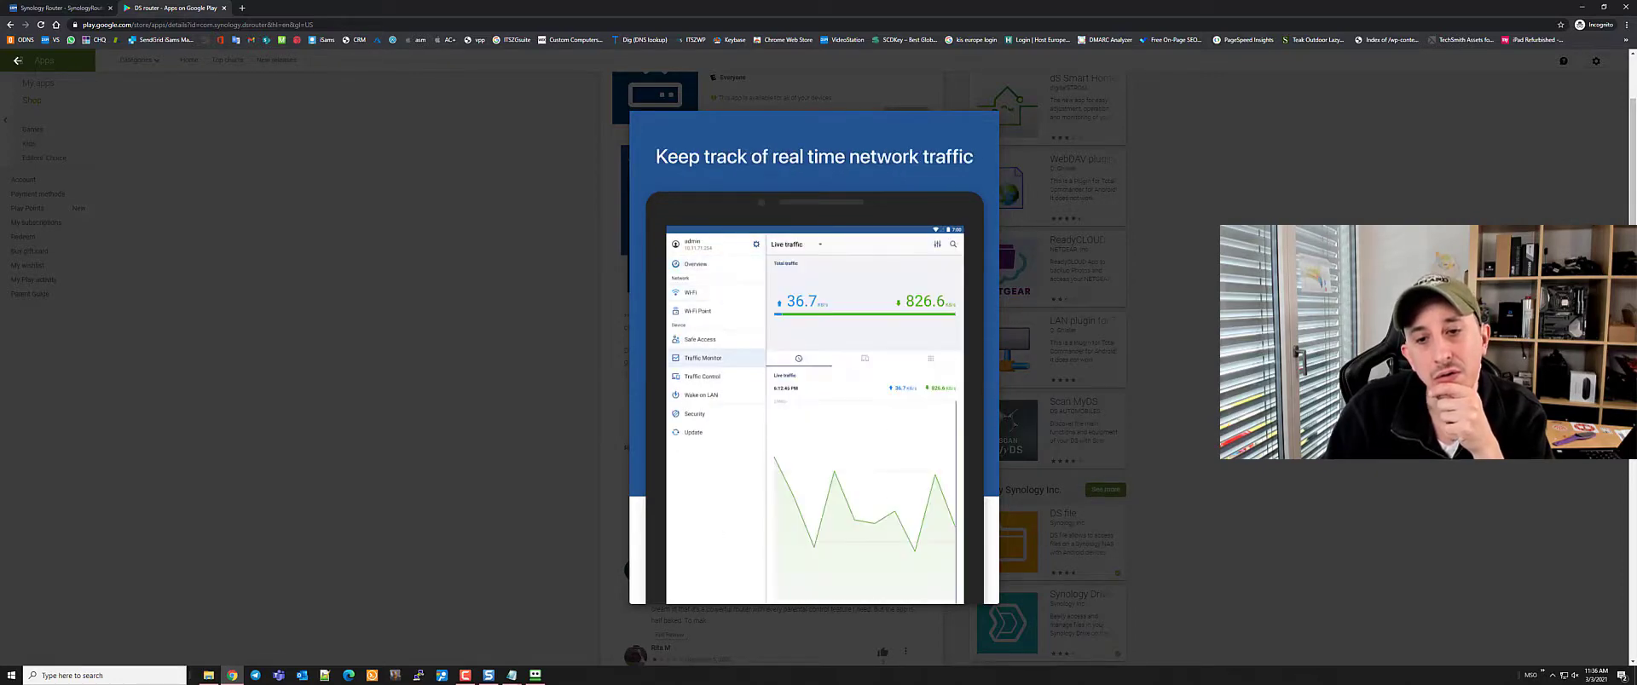
{"action": "key", "text": "Right"}
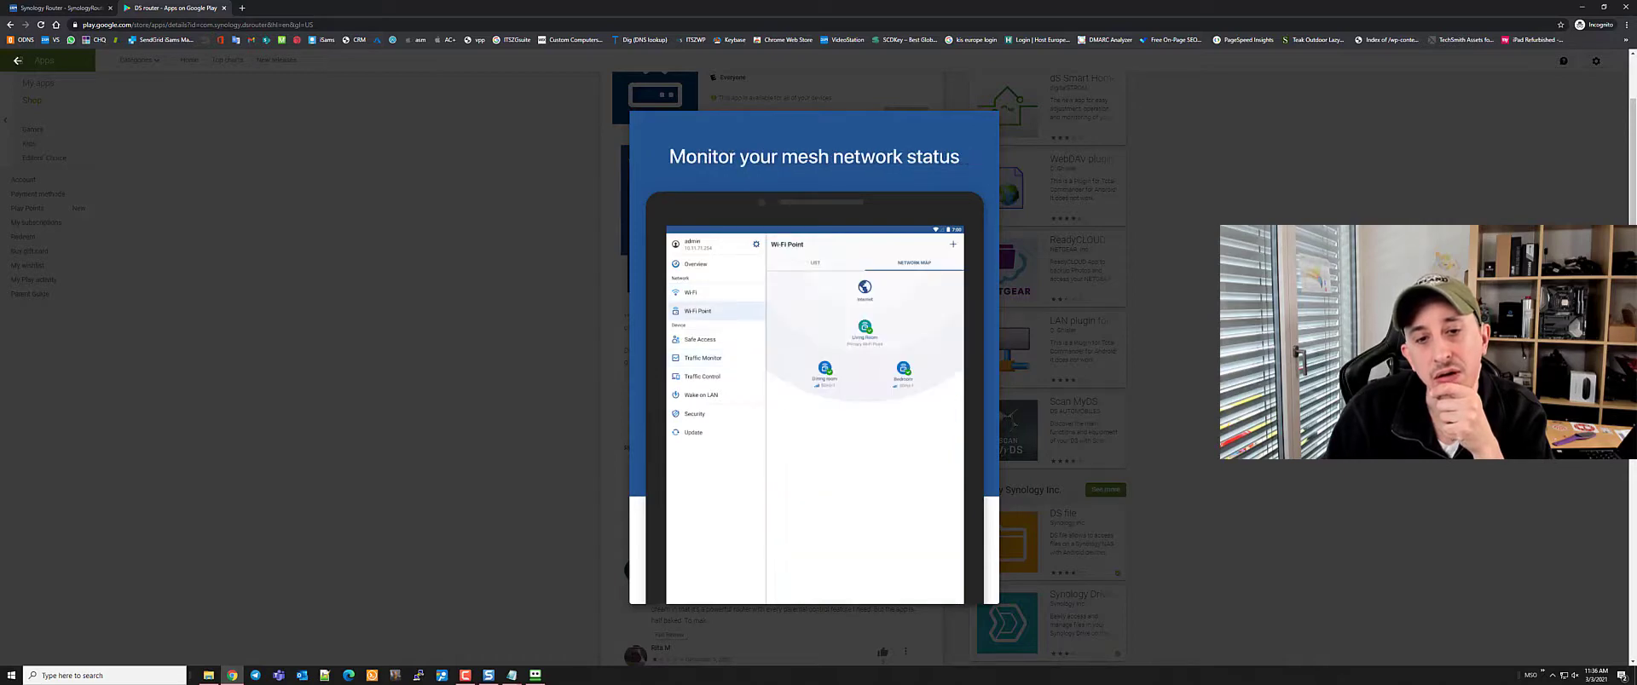
{"action": "key", "text": "Right"}
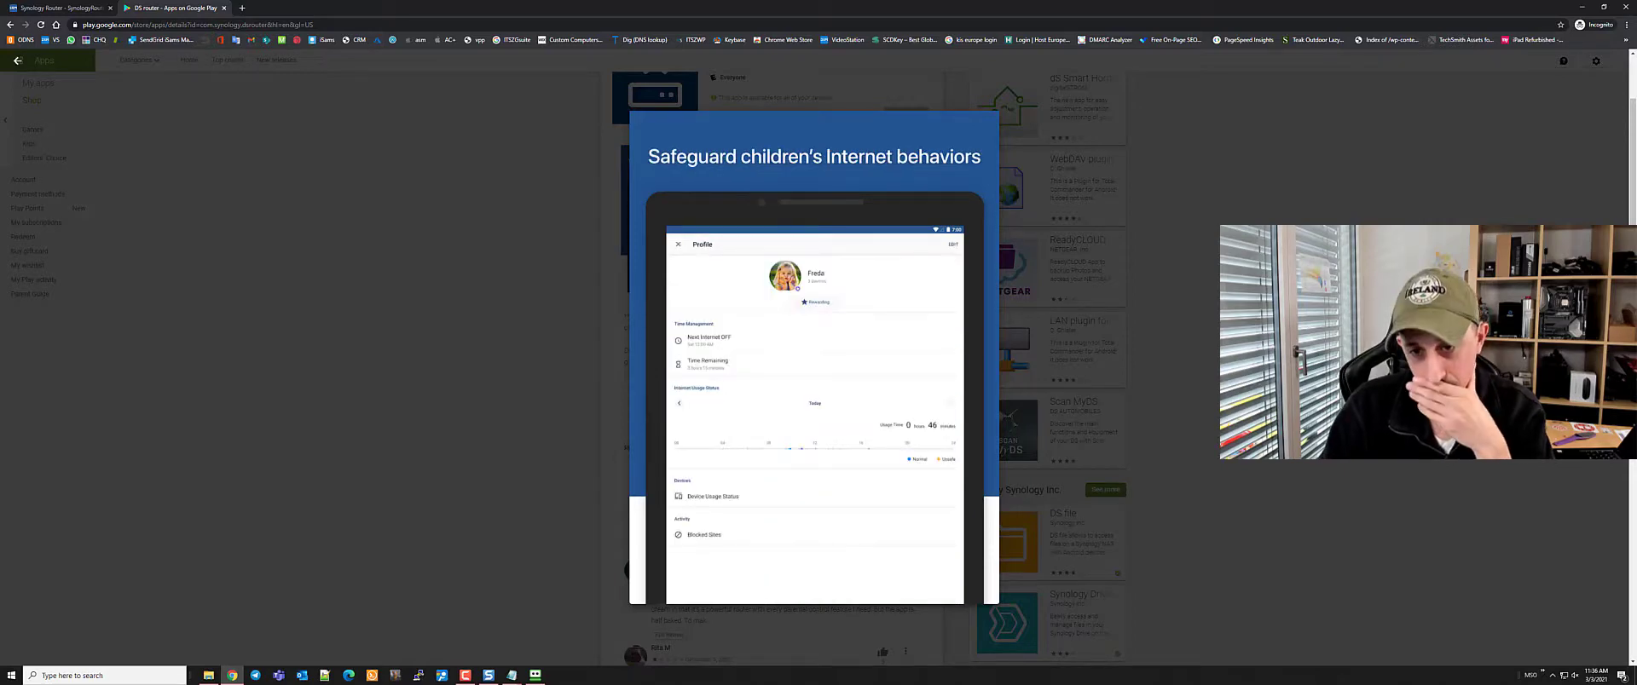
{"action": "key", "text": "Escape"}
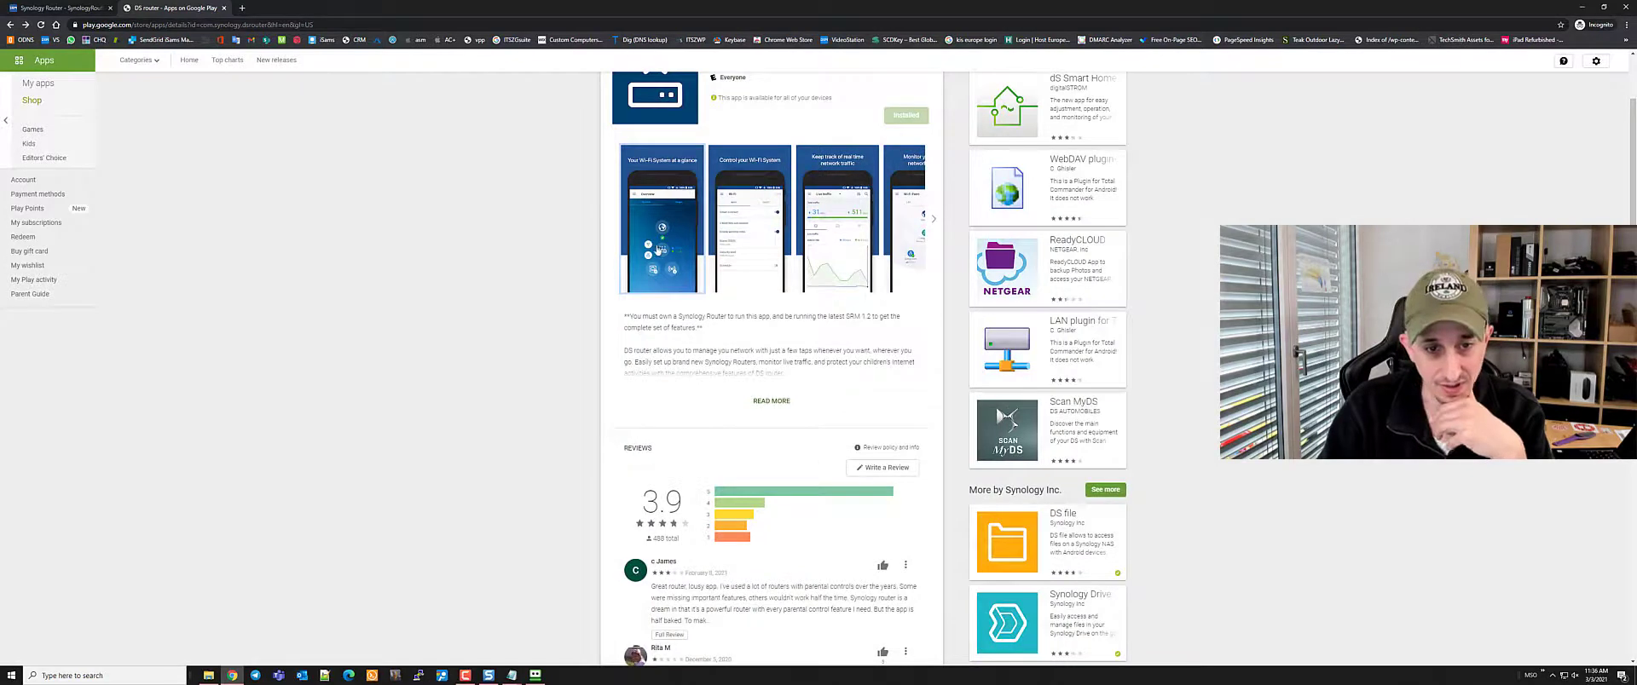
Reopen the screenshot viewer, advance to the real-time traffic screenshot, and close the Play page
{"action": "left_click", "coordinate": [789, 312]}
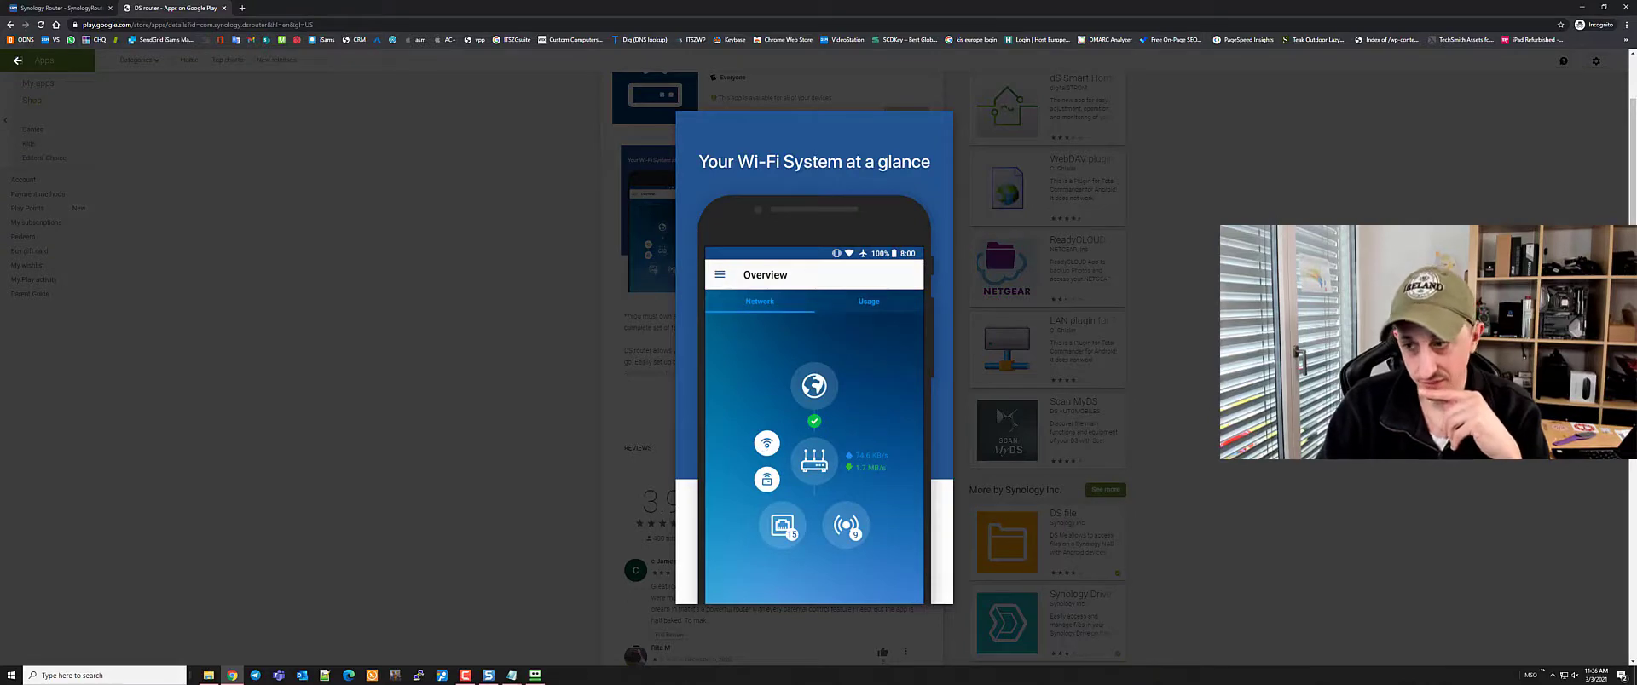
{"action": "key", "text": "Right"}
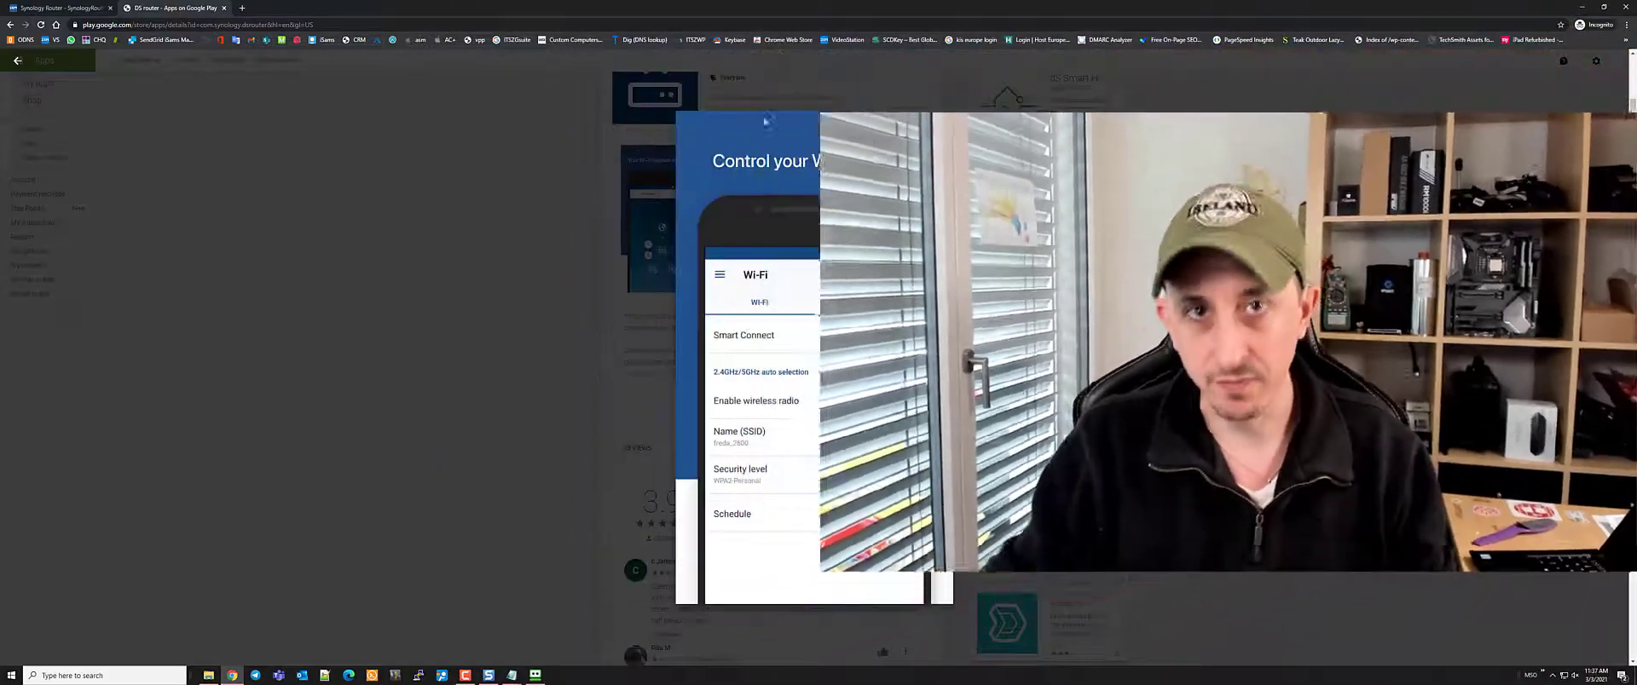
{"action": "left_click", "coordinate": [1330, 162]}
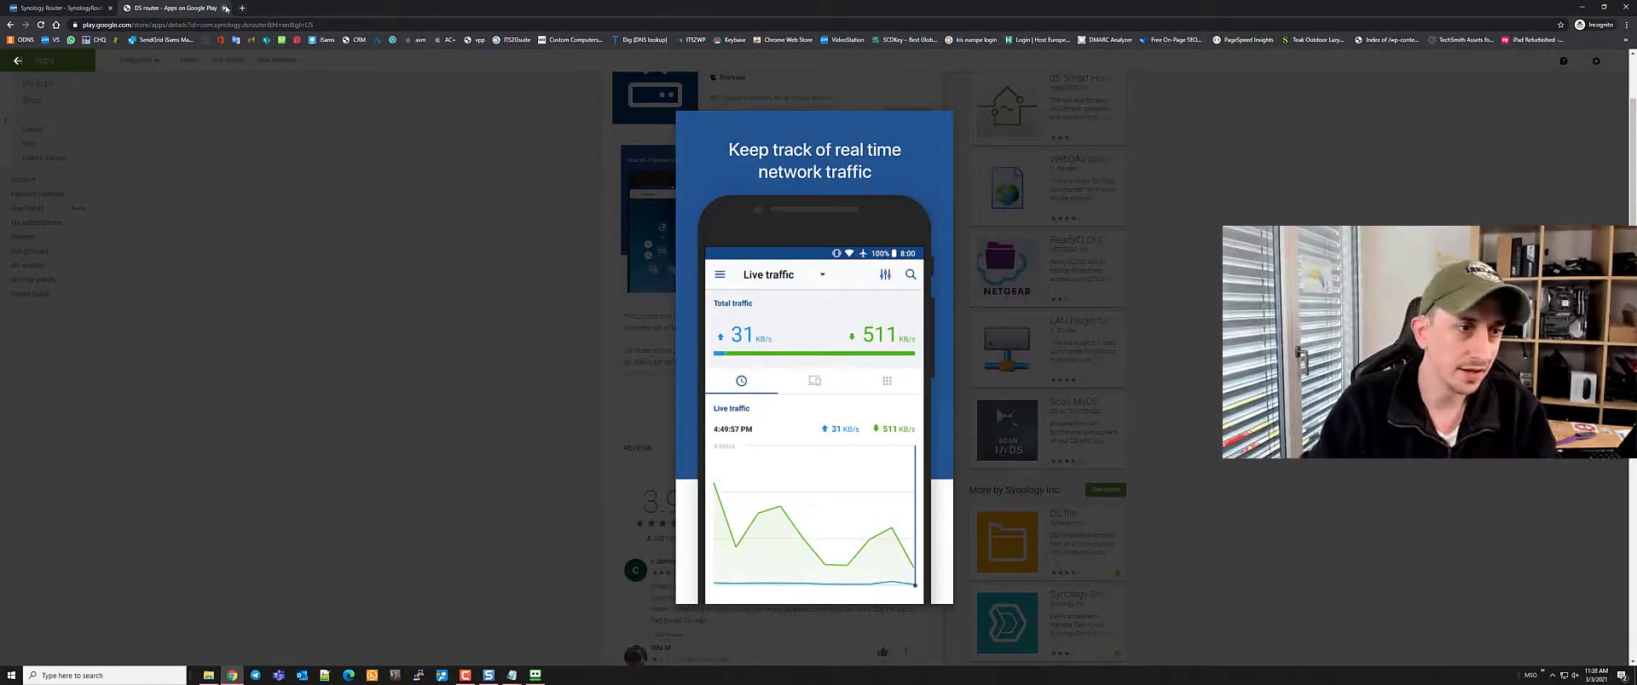
{"action": "key", "text": "ctrl+w"}
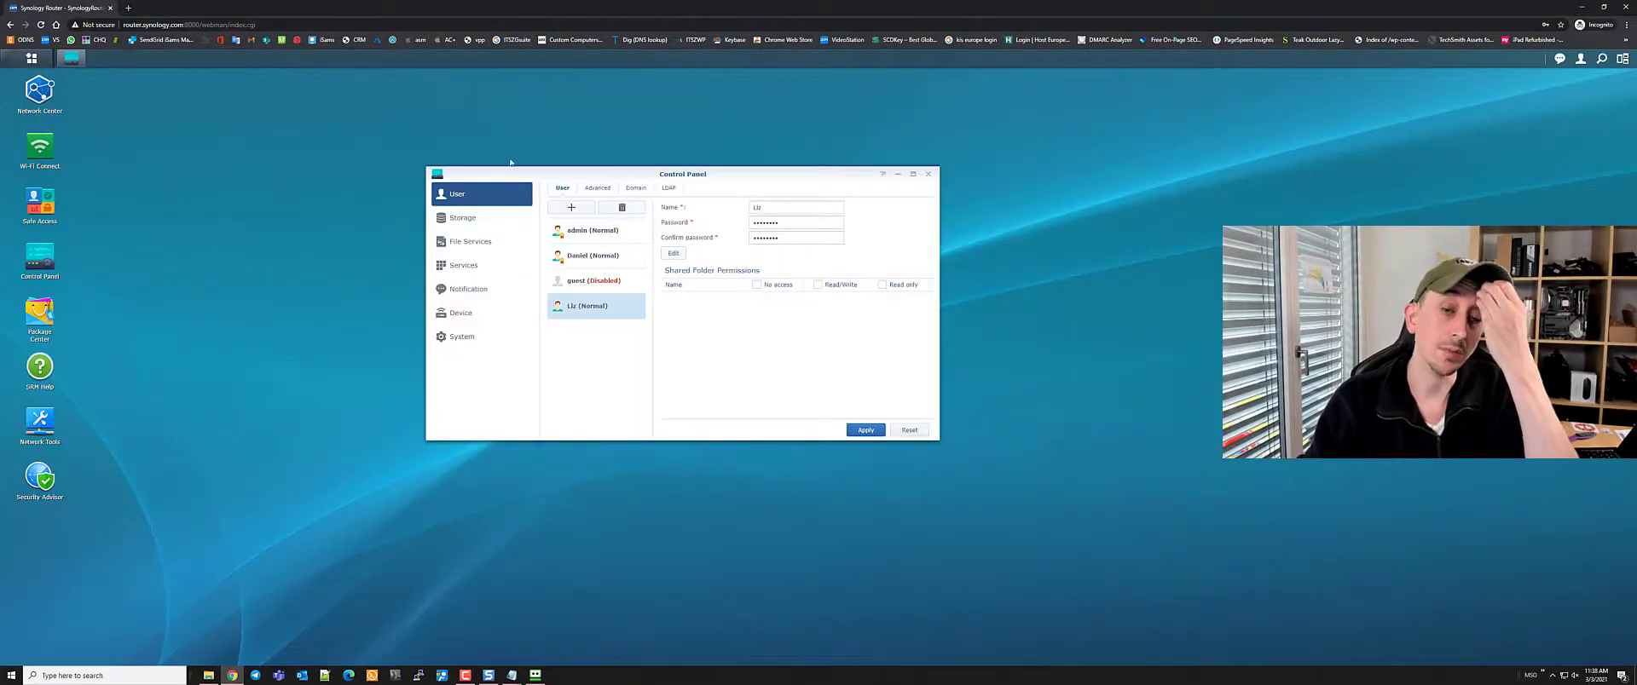
View Storage settings showing no storage device, then the Win/Mac File Services settings
{"action": "left_click", "coordinate": [465, 217]}
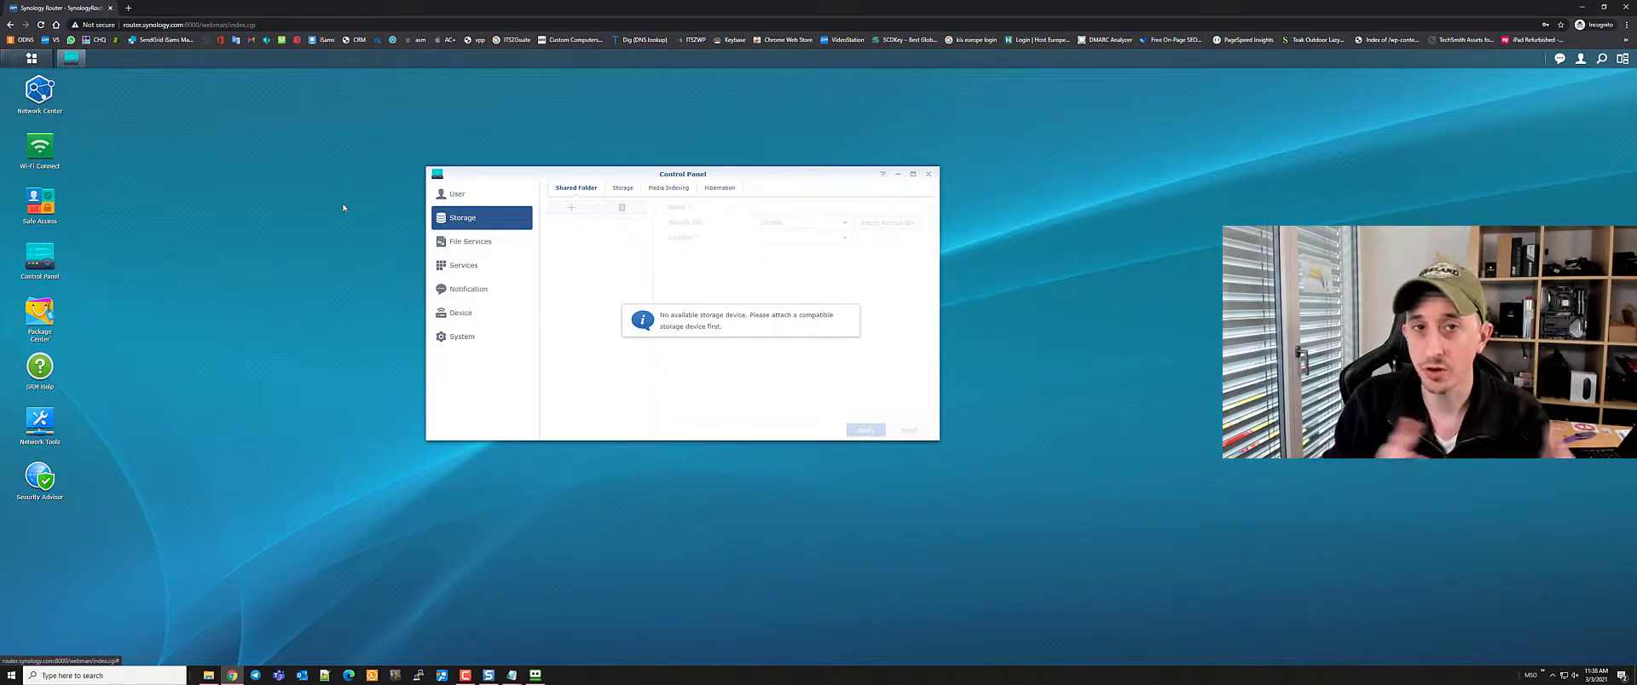
{"action": "left_click", "coordinate": [452, 242]}
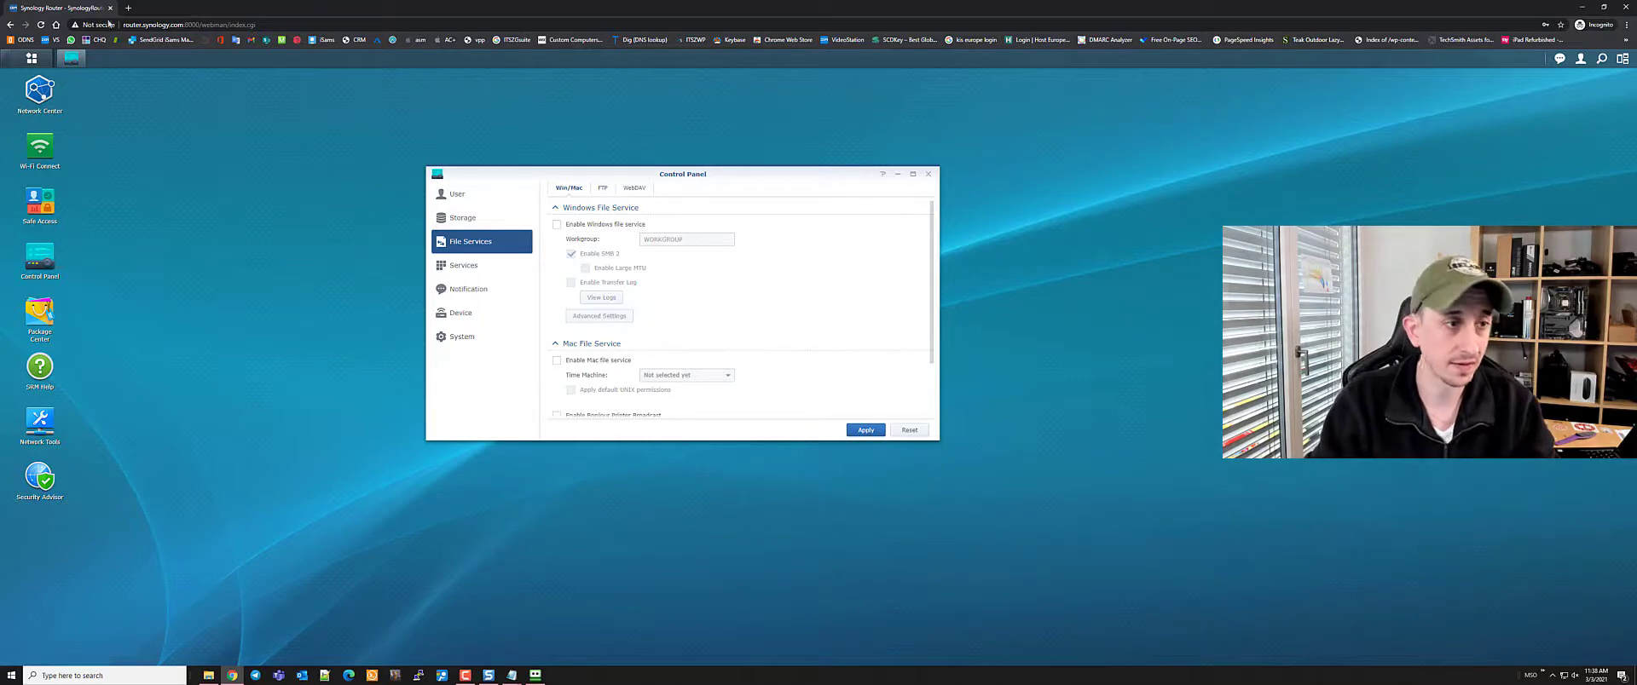
{"action": "left_click", "coordinate": [162, 9]}
Search Google for 'synology' and open the Synology Inc. homepage
{"action": "type", "text": "synology"}
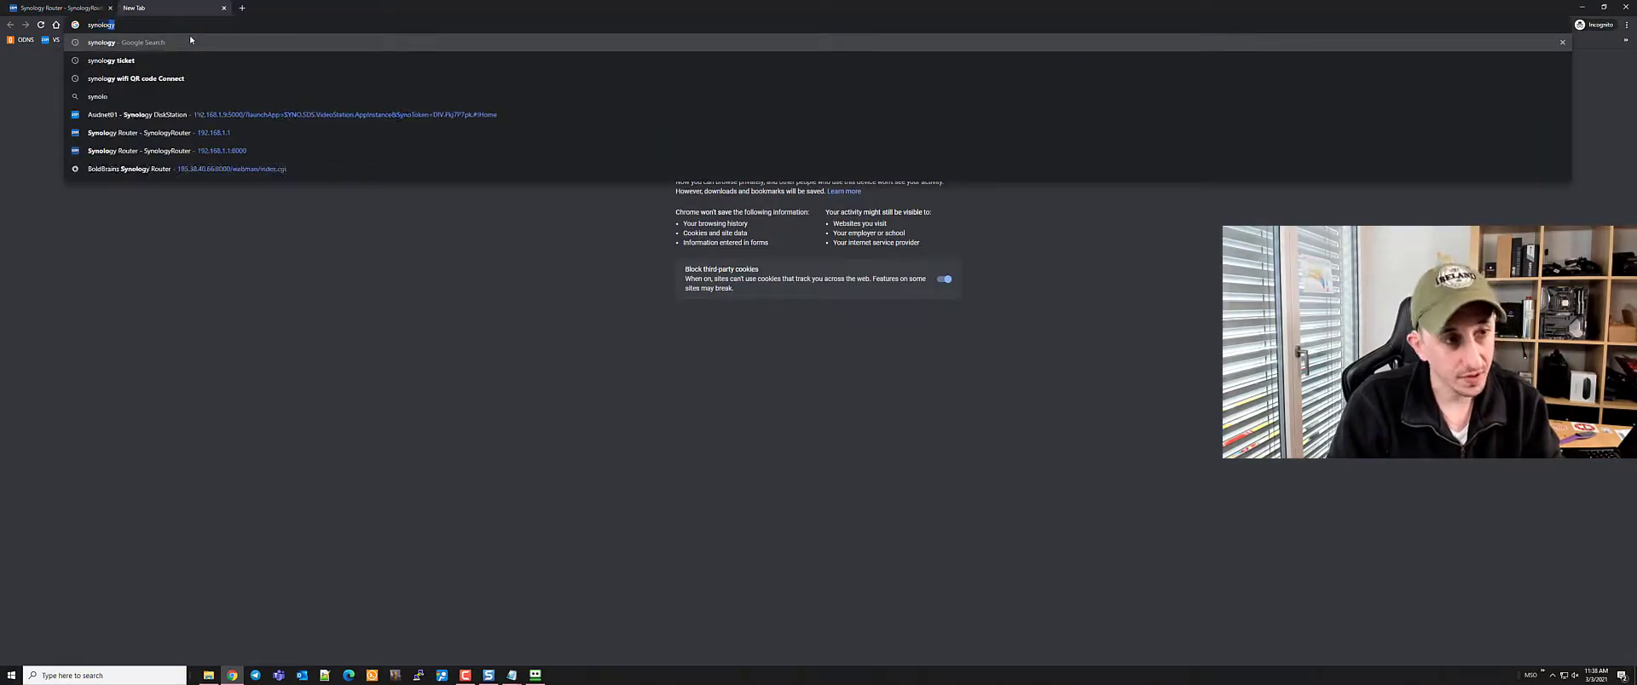
{"action": "key", "text": "Return"}
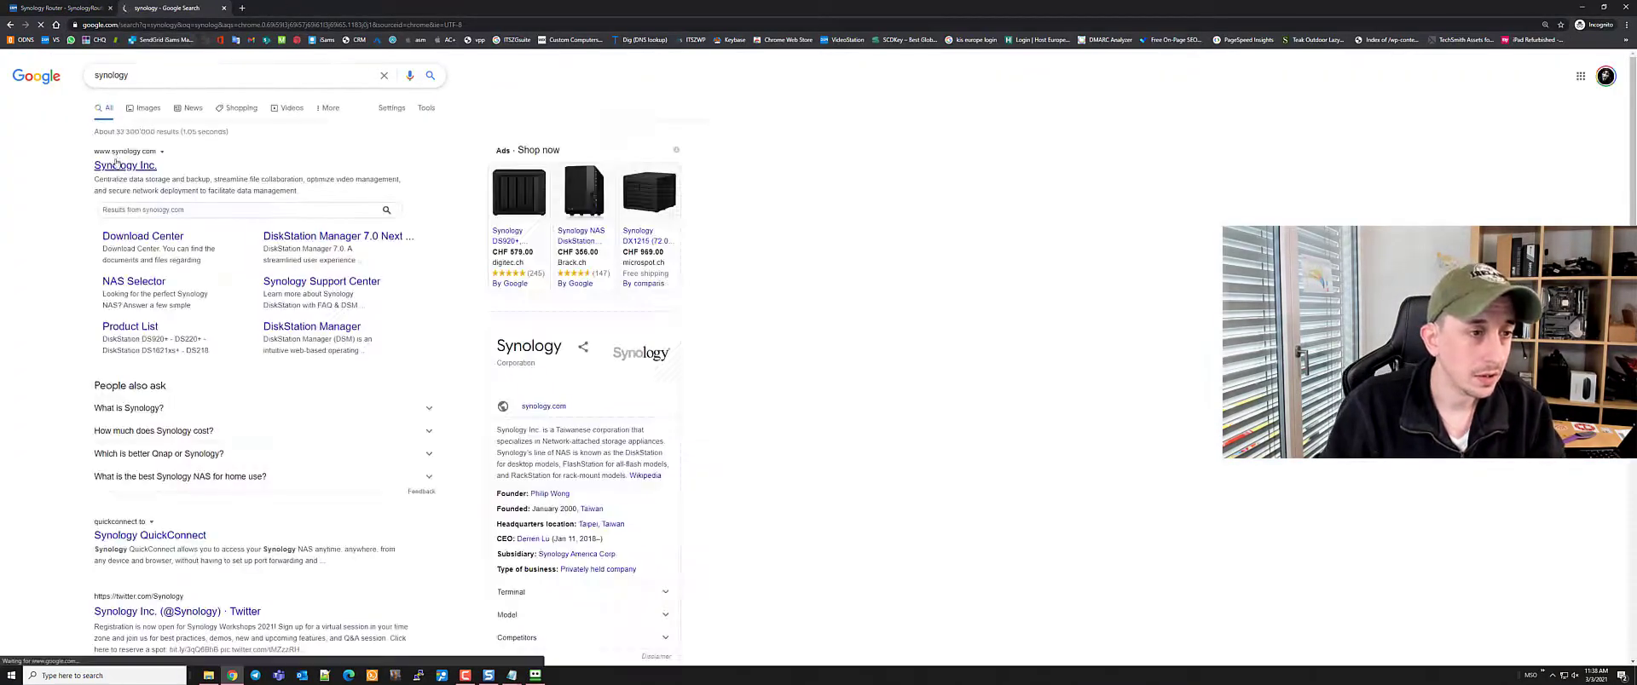
{"action": "left_click", "coordinate": [120, 168]}
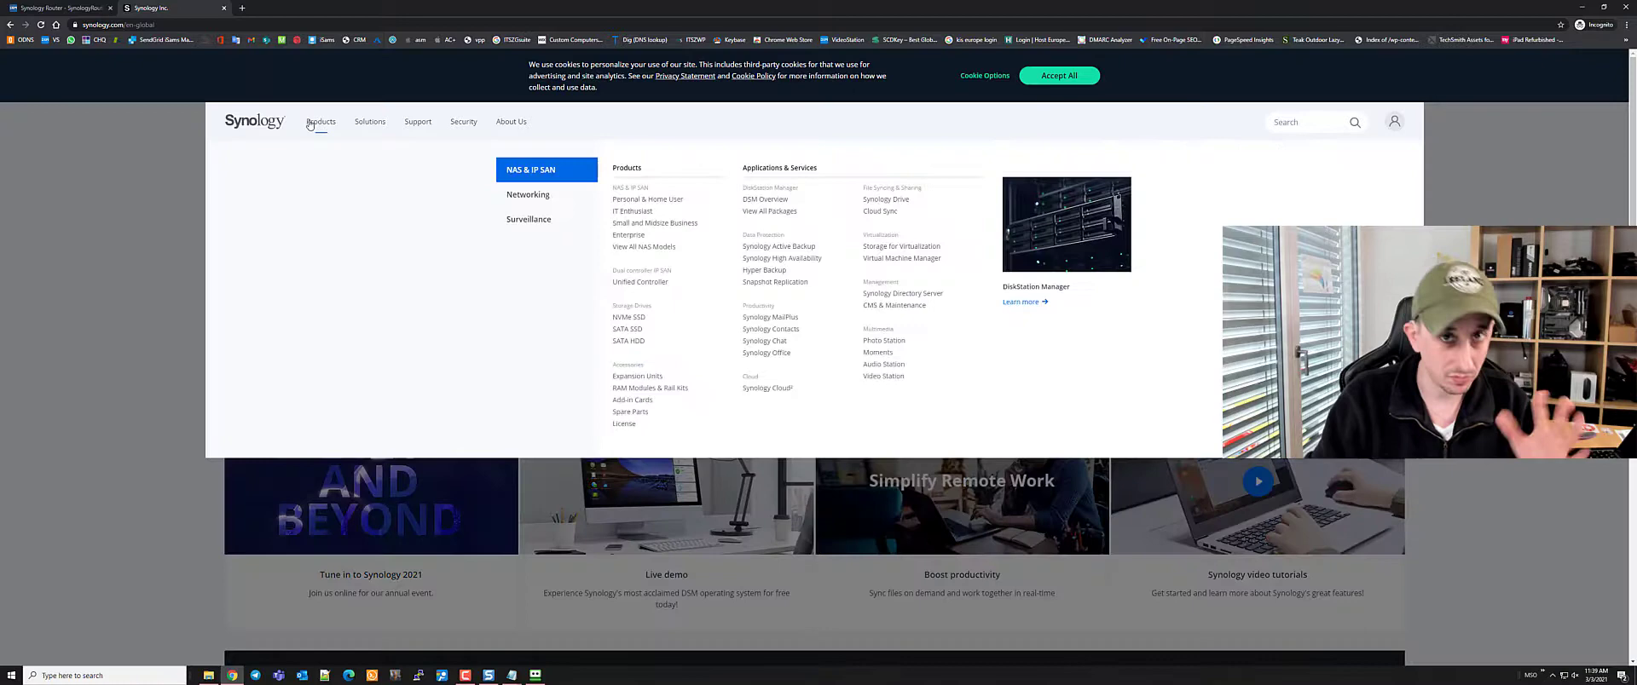
From the Products menu, open the list of all NAS models
{"action": "left_click", "coordinate": [309, 124]}
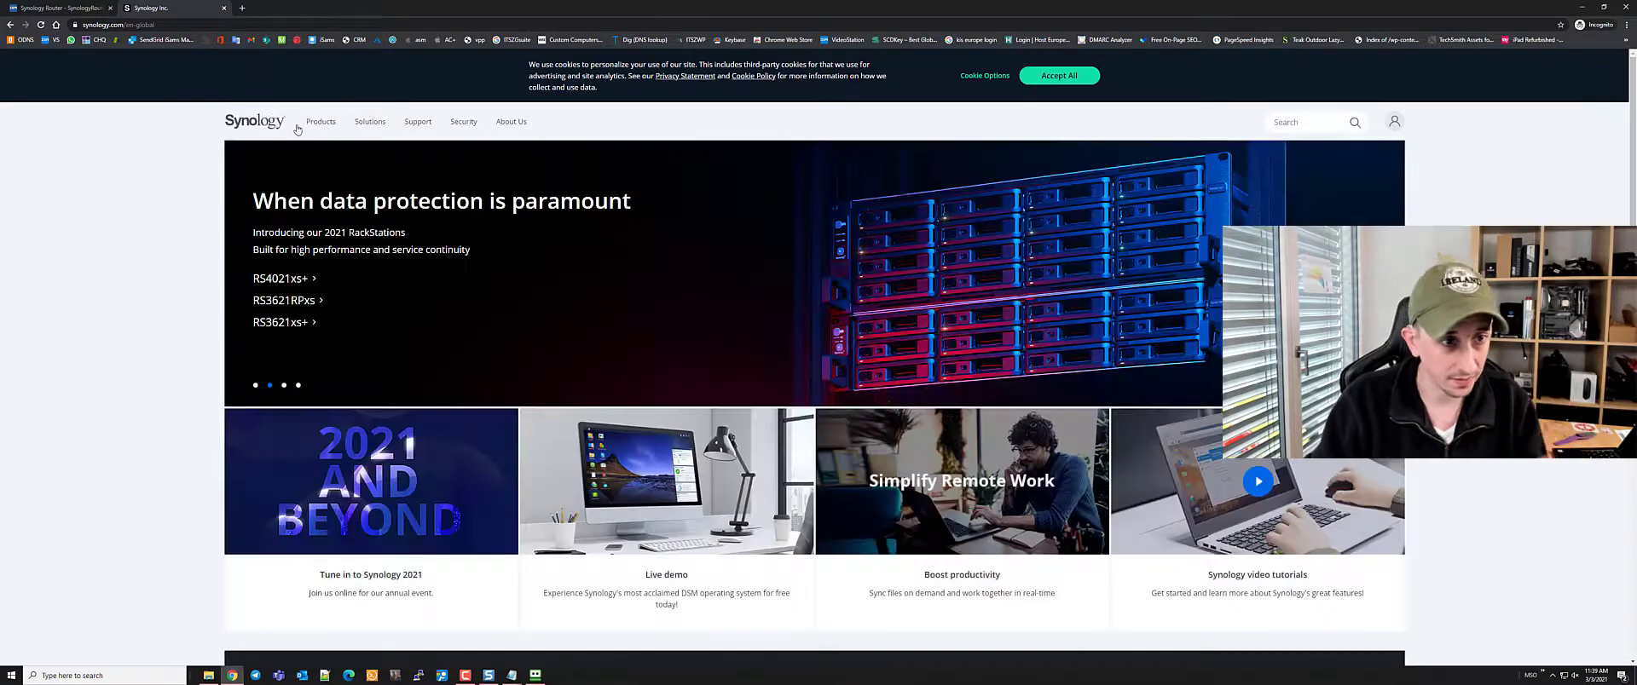
{"action": "left_click", "coordinate": [312, 123]}
{"action": "left_click_drag", "start_coordinate": [312, 123], "coordinate": [318, 124]}
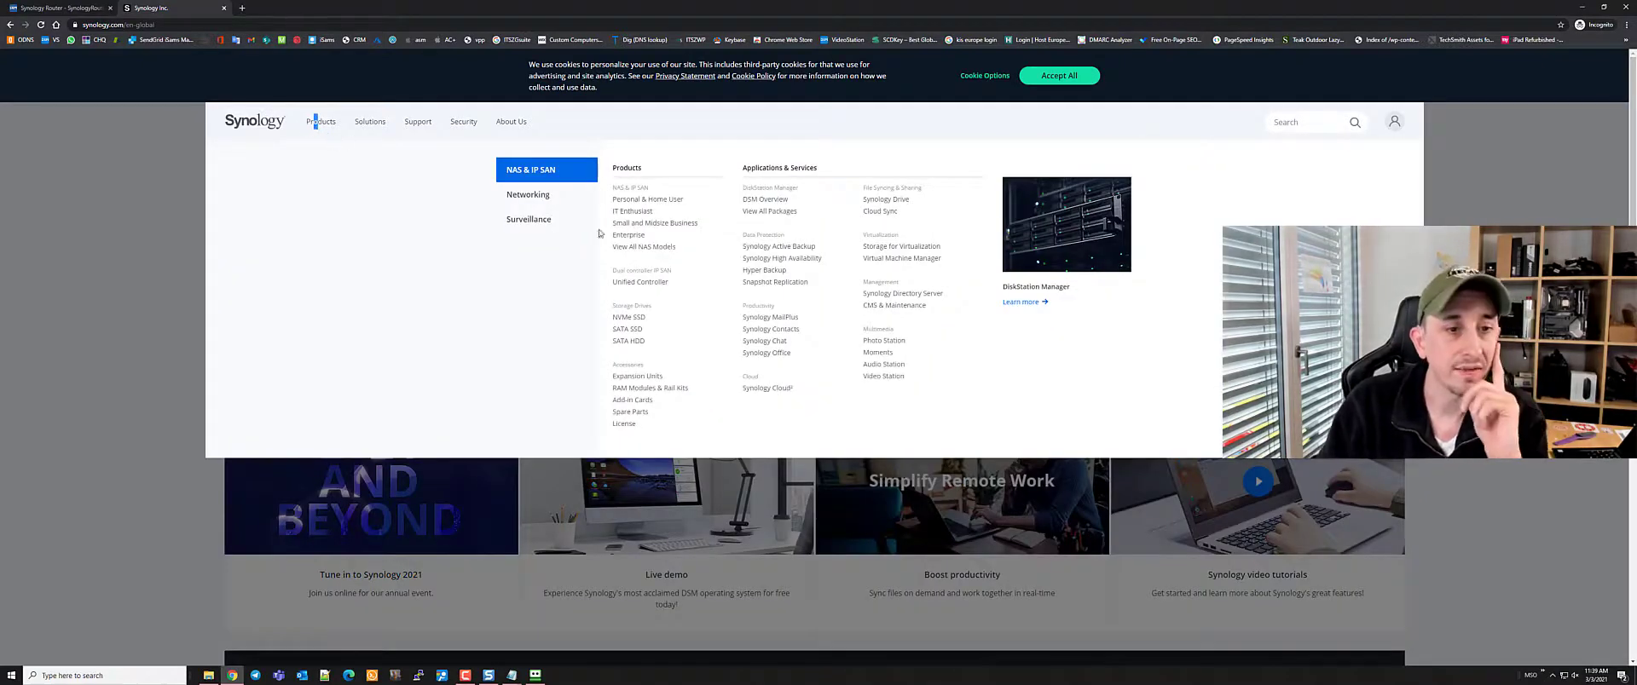
{"action": "left_click", "coordinate": [336, 120]}
{"action": "left_click", "coordinate": [322, 125]}
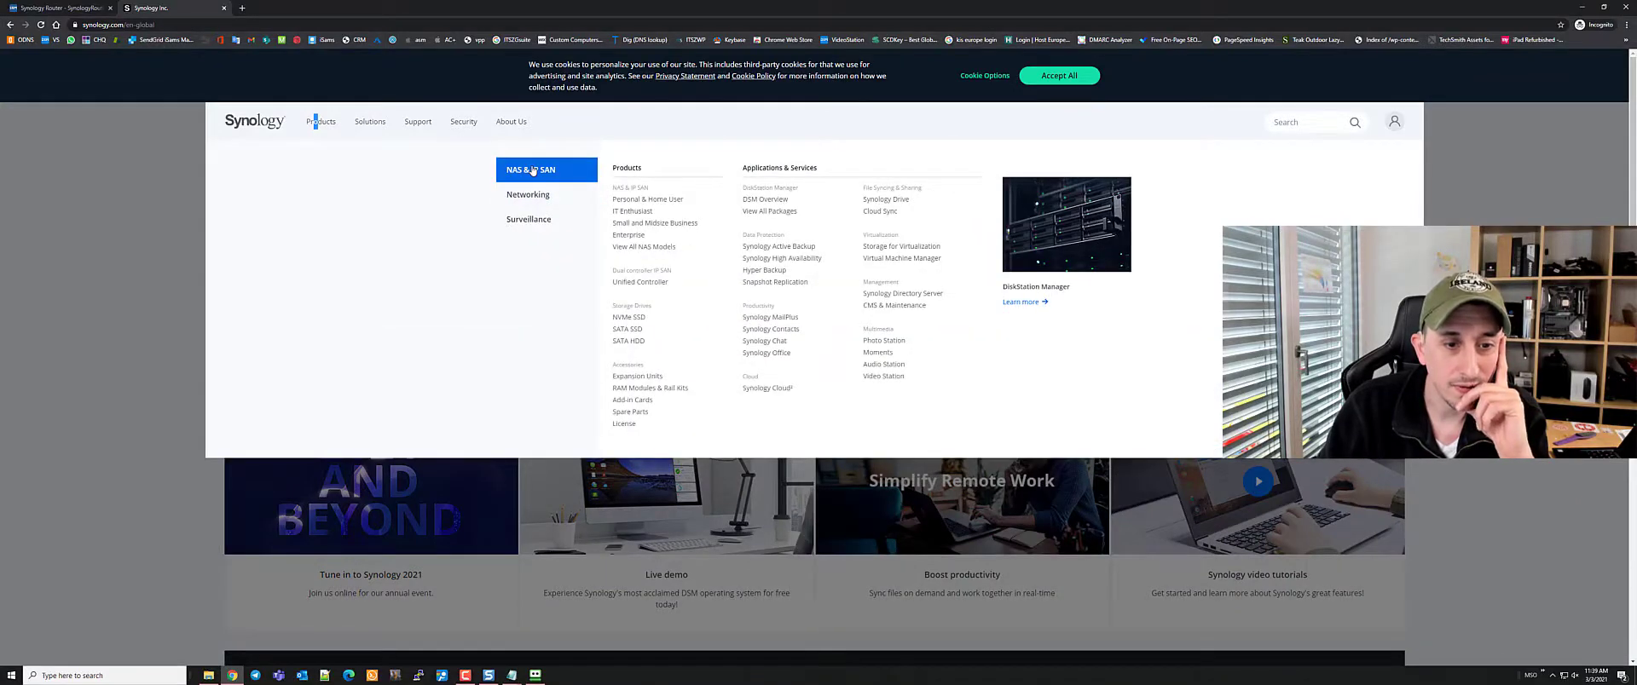
{"action": "left_click", "coordinate": [644, 247]}
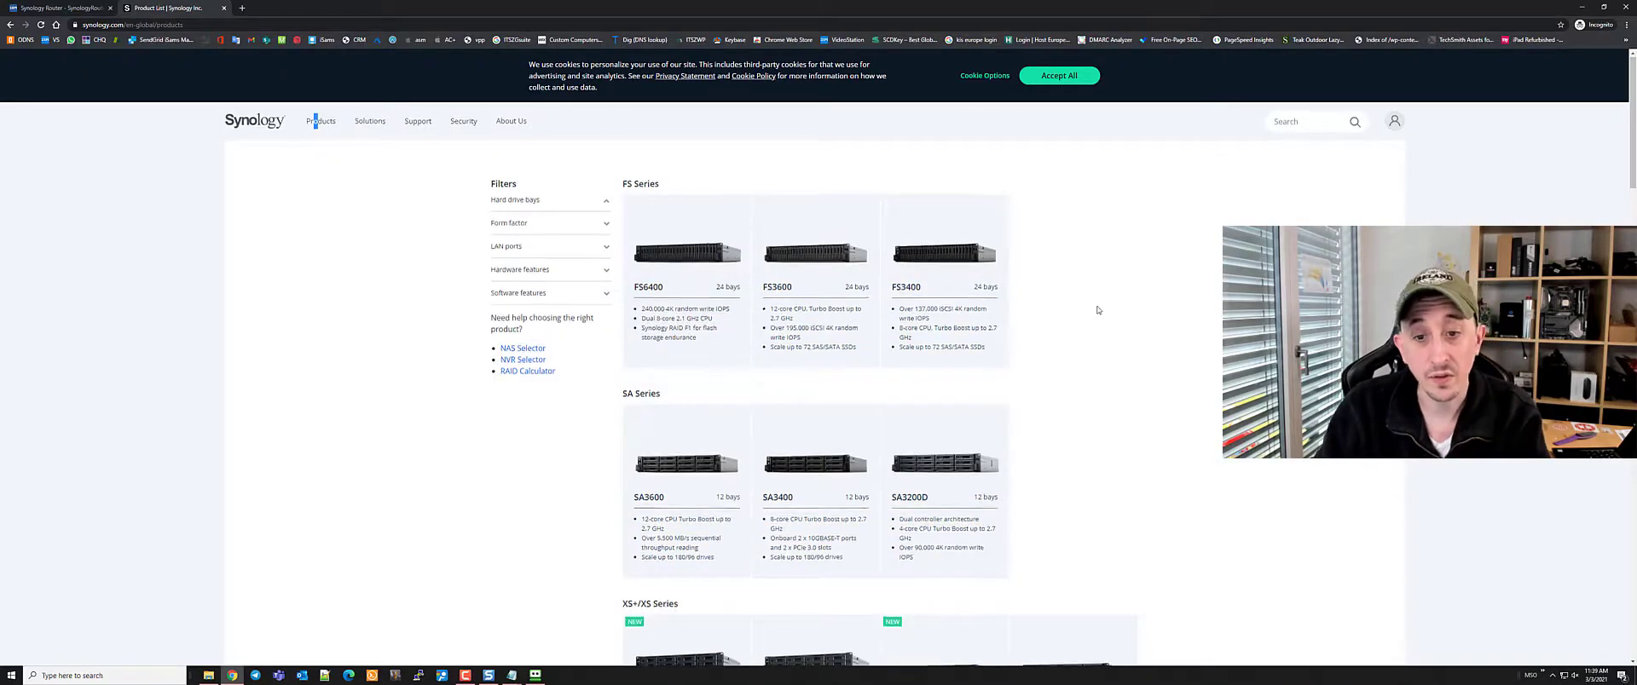
Scroll the NAS list down to the J Series, then start a 'synology slim' search in a new tab
{"action": "scroll", "coordinate": [1097, 310], "scroll_direction": "down", "scroll_amount": 5}
{"action": "scroll", "coordinate": [664, 211], "scroll_direction": "down", "scroll_amount": 4}
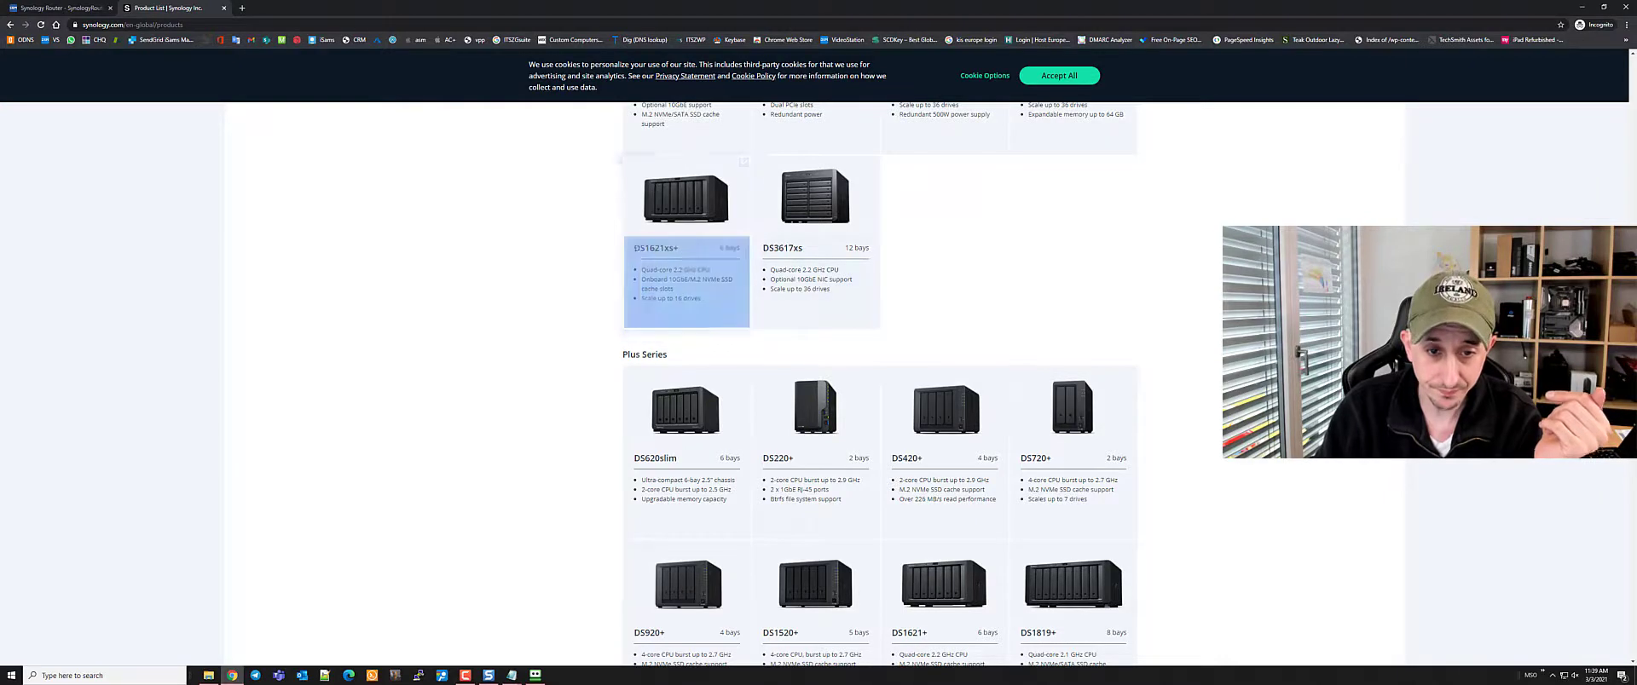
{"action": "scroll", "coordinate": [665, 211], "scroll_direction": "down", "scroll_amount": 3}
{"action": "scroll", "coordinate": [880, 385], "scroll_direction": "down", "scroll_amount": 1}
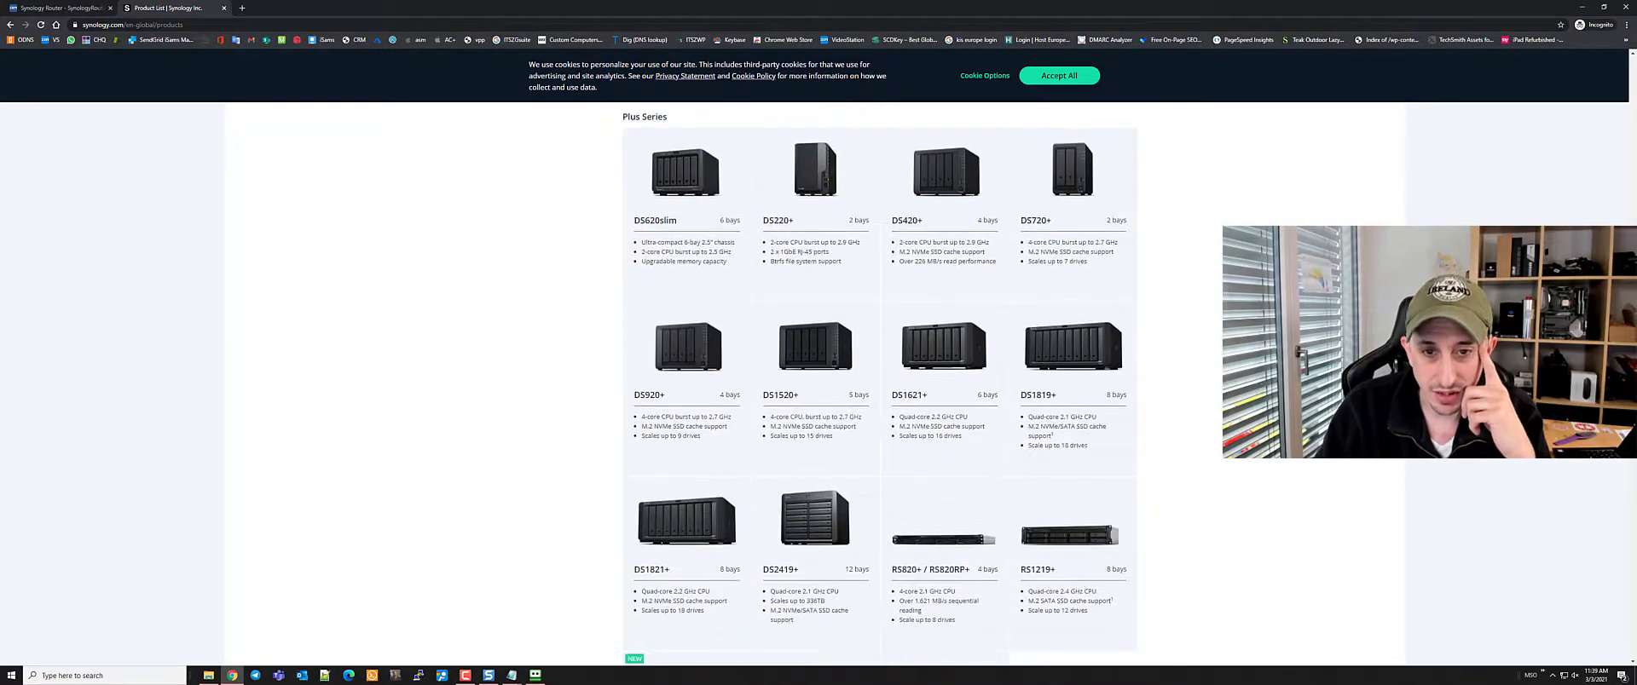
{"action": "scroll", "coordinate": [880, 385], "scroll_direction": "down", "scroll_amount": 9}
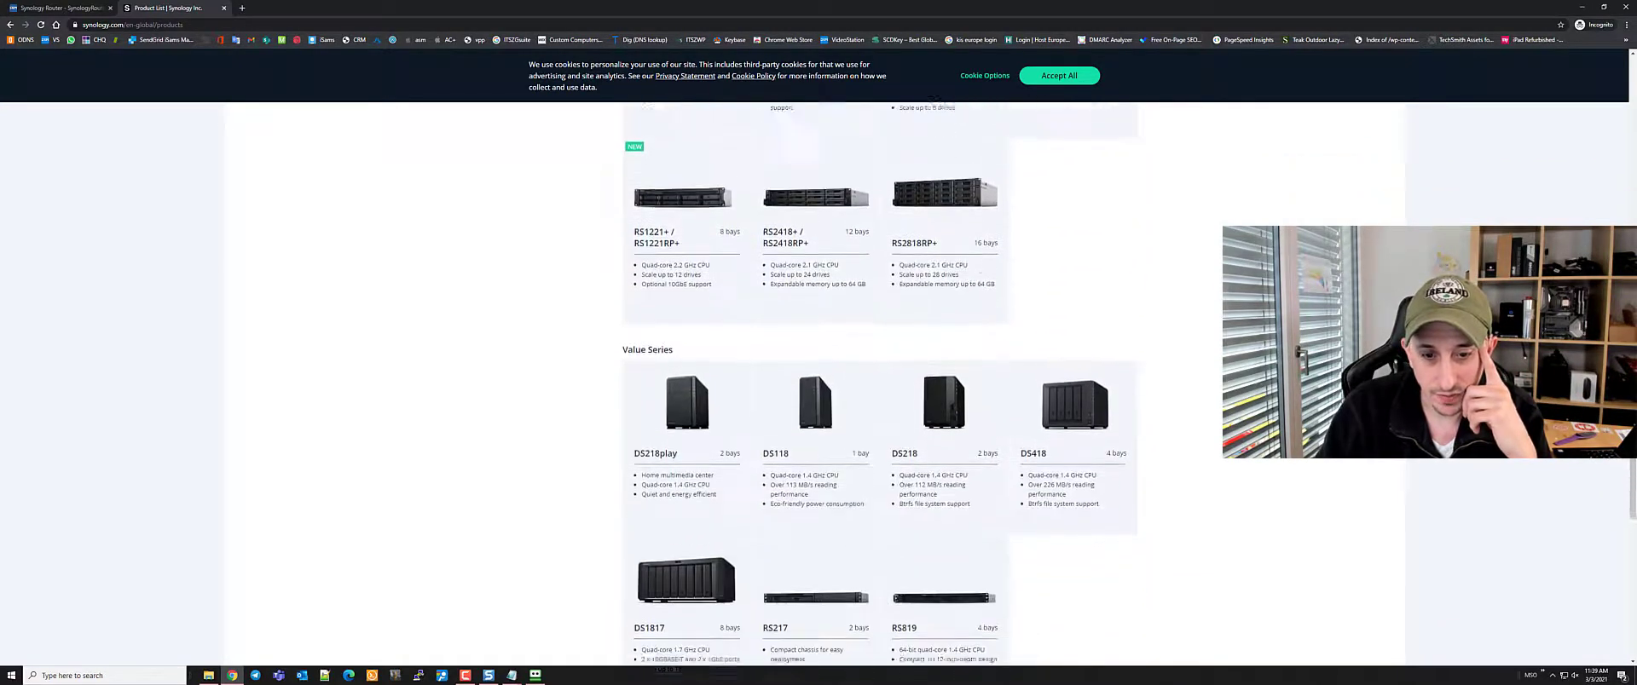
{"action": "scroll", "coordinate": [806, 537], "scroll_direction": "down", "scroll_amount": 2}
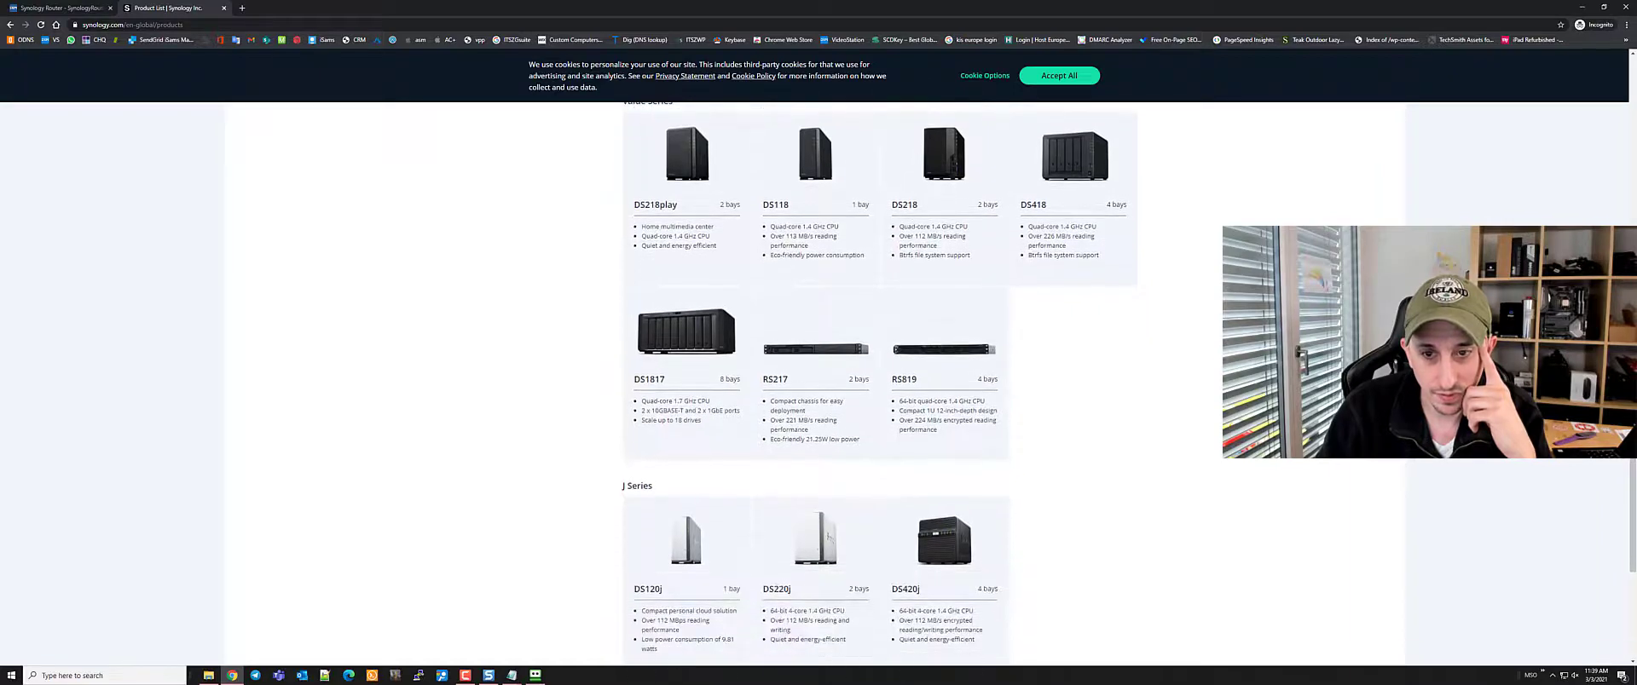
{"action": "scroll", "coordinate": [807, 537], "scroll_direction": "down", "scroll_amount": 2}
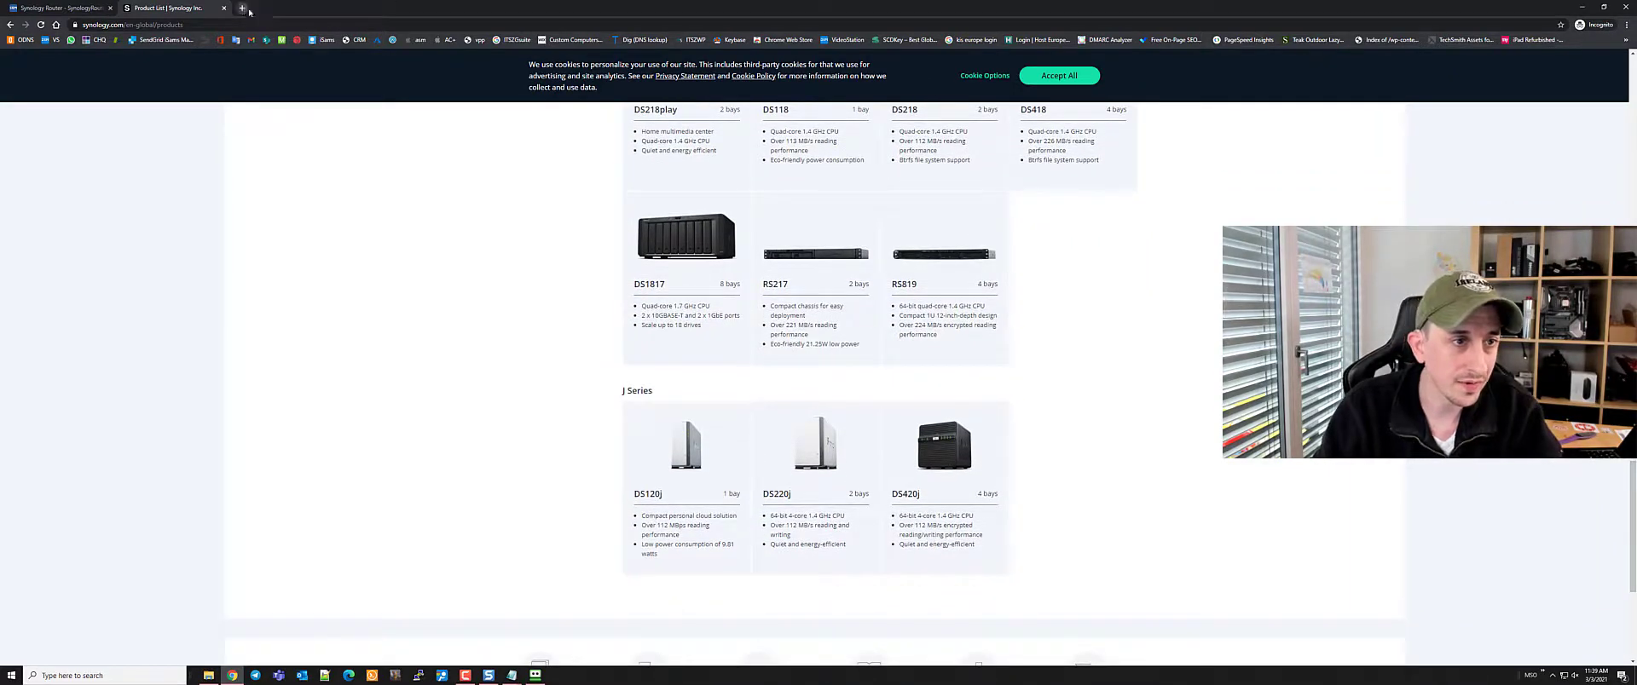
{"action": "left_click", "coordinate": [246, 9]}
{"action": "type", "text": "synology"}
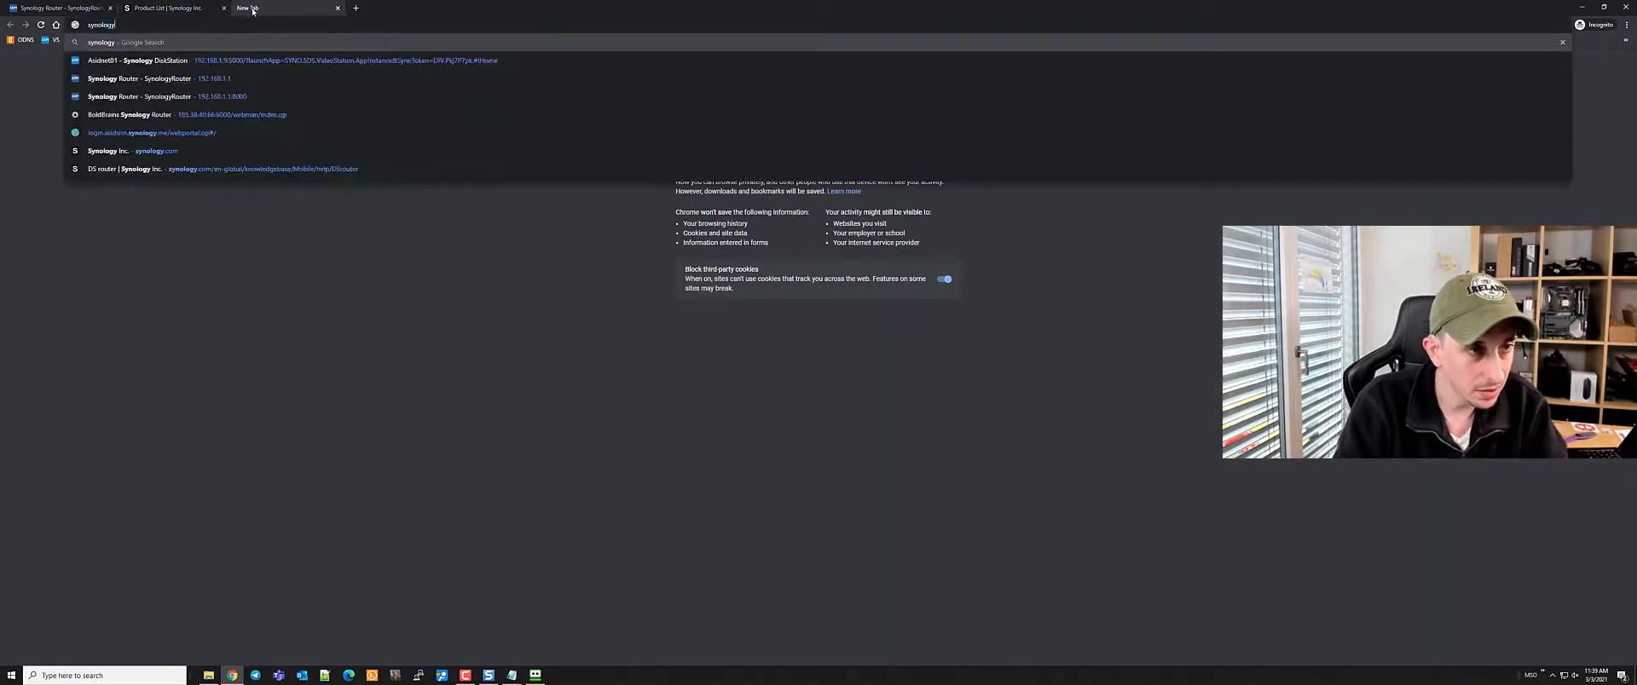
{"action": "type", "text": " slim"}
Search Google for 'synology slim', then search the Synology product list page for '419'
{"action": "key", "text": "Return"}
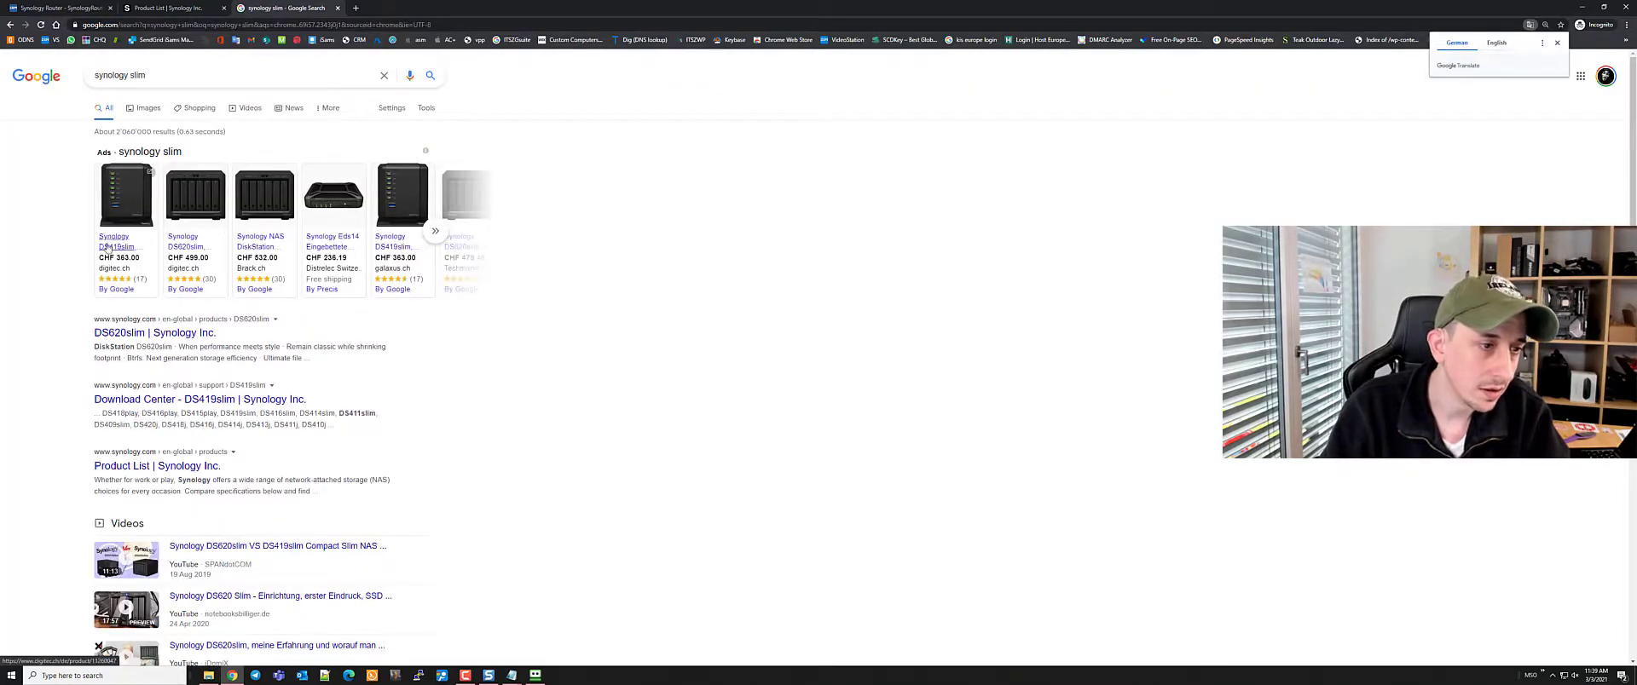
{"action": "key", "text": "ctrl+1"}
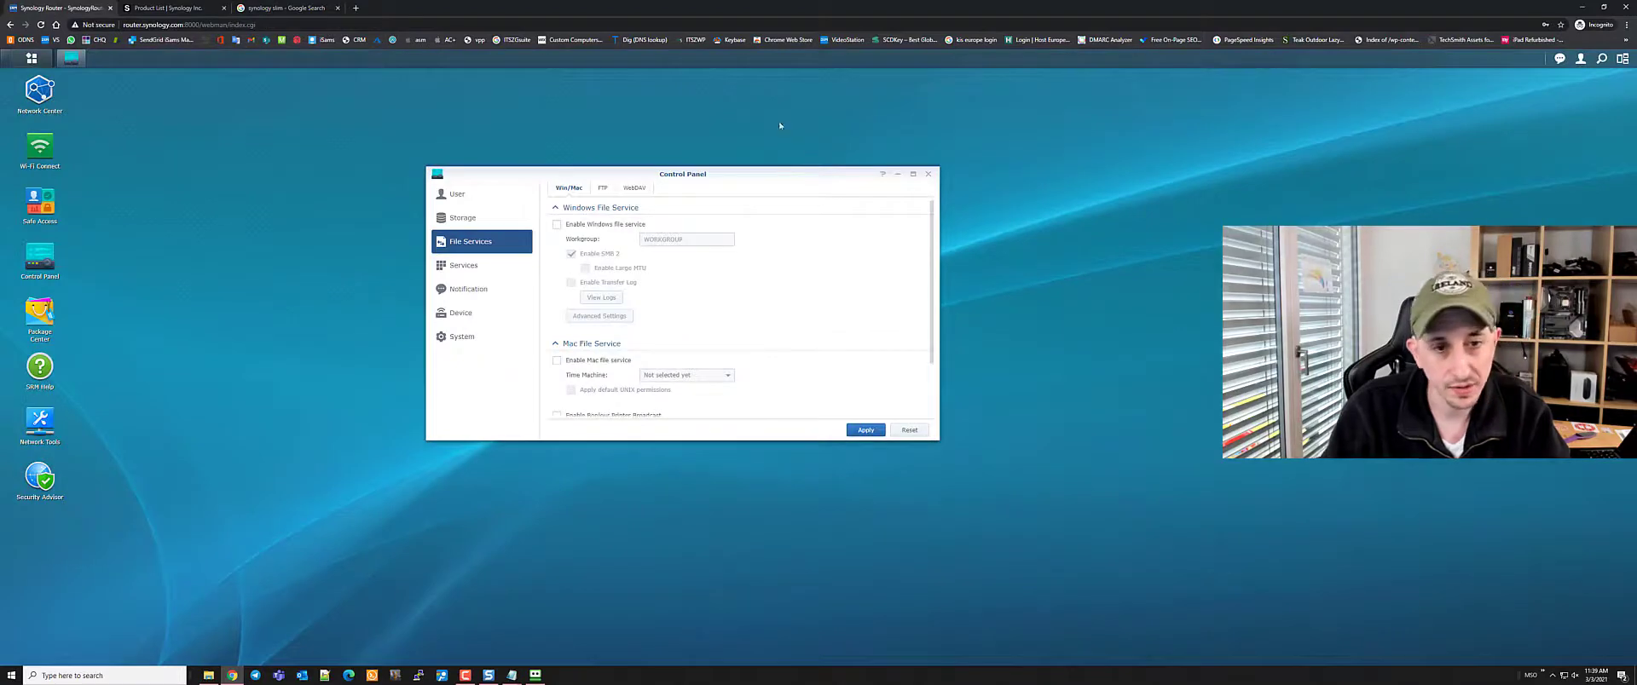
{"action": "key", "text": "ctrl+2"}
{"action": "key", "text": "ctrl+f"}
{"action": "type", "text": "4"}
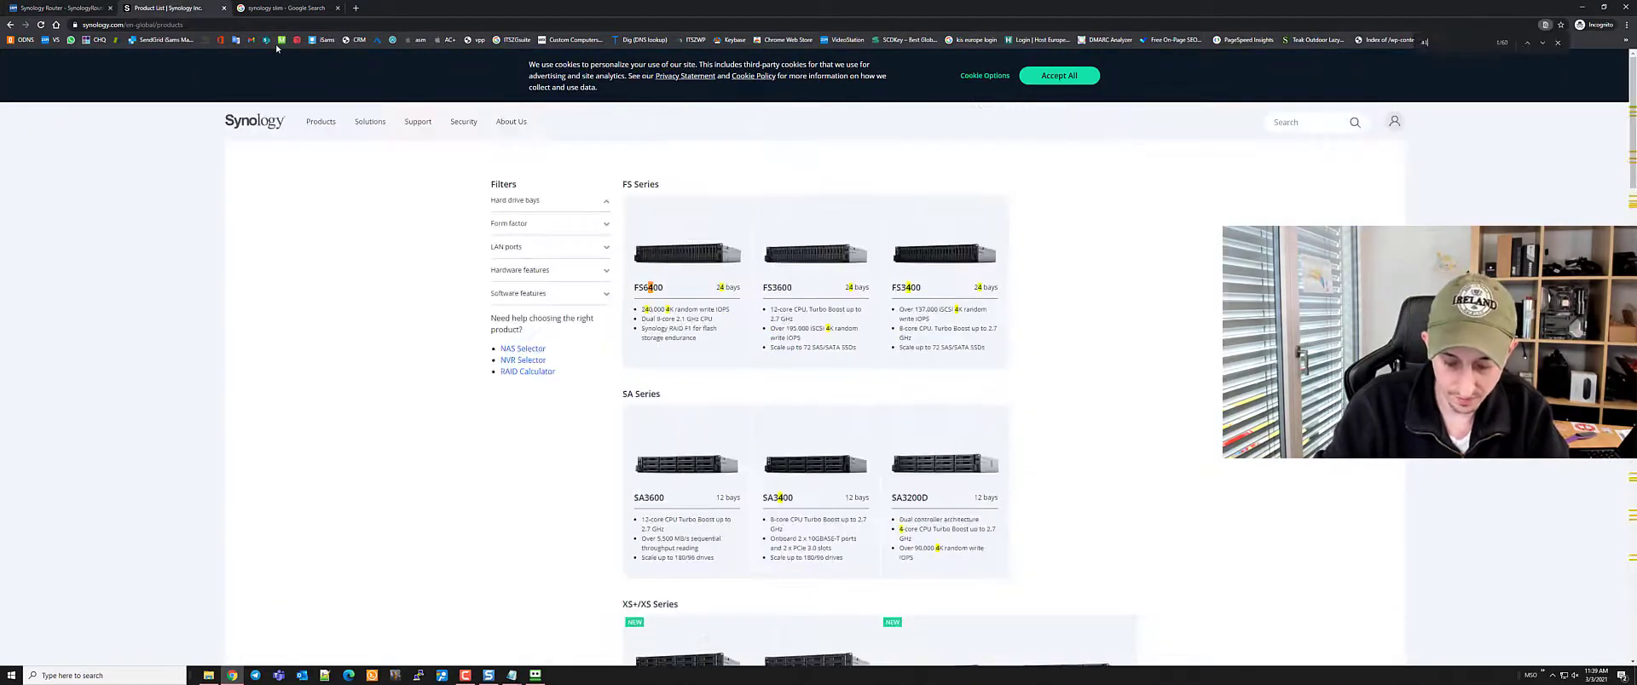
{"action": "type", "text": "19"}
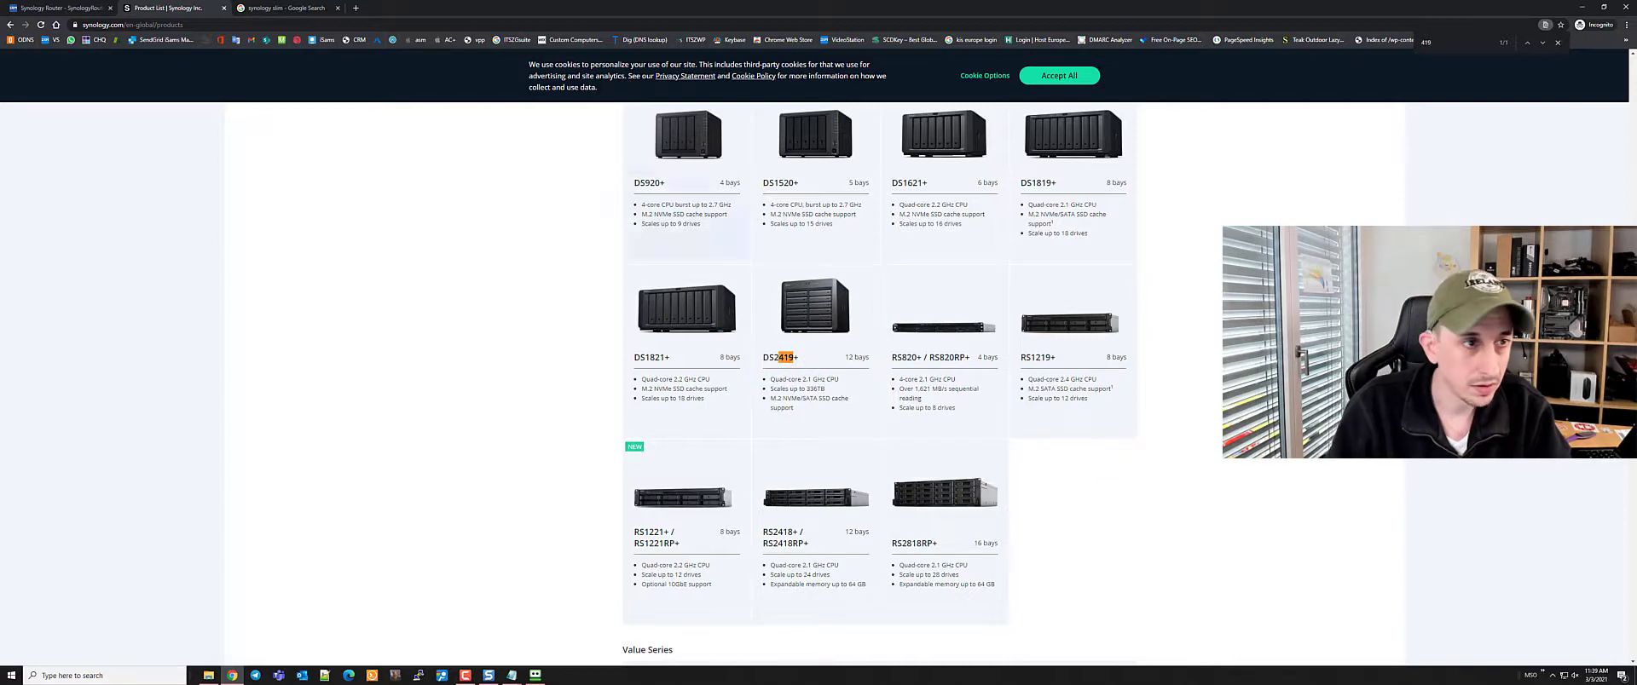
Check the 'synology slim' results, then find '620' on the product list and open DS620slim
{"action": "left_click", "coordinate": [285, 7]}
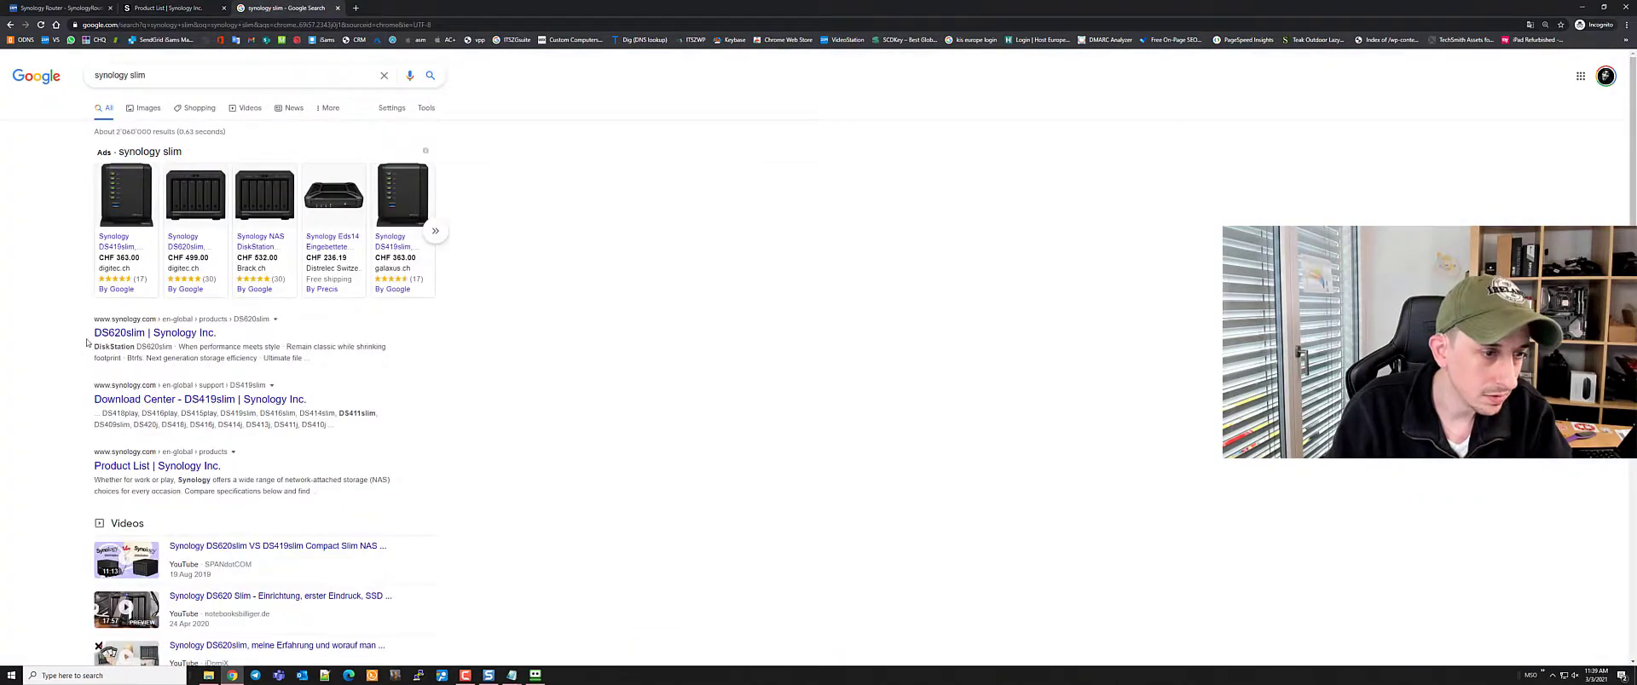
{"action": "mouse_move", "coordinate": [122, 213]}
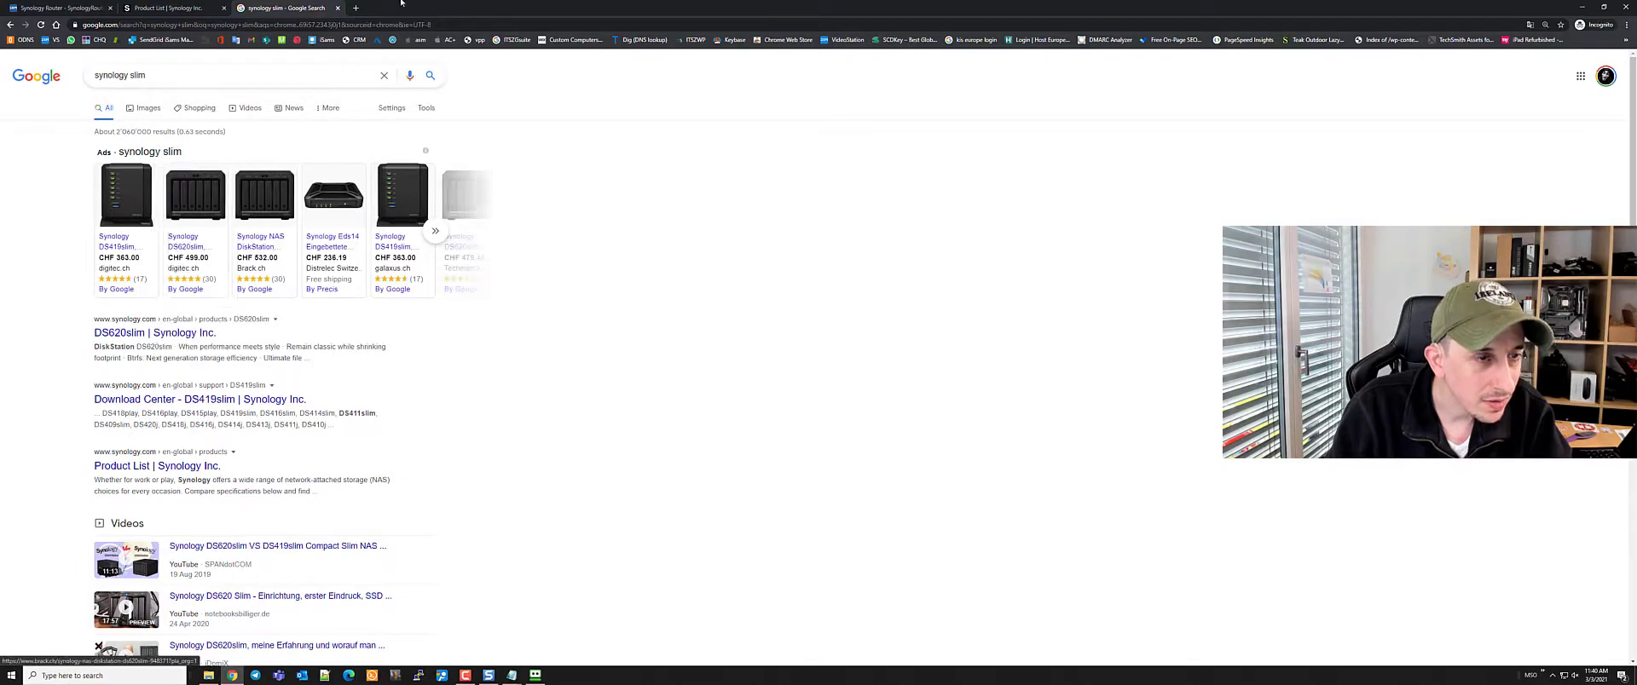
{"action": "left_click", "coordinate": [175, 8]}
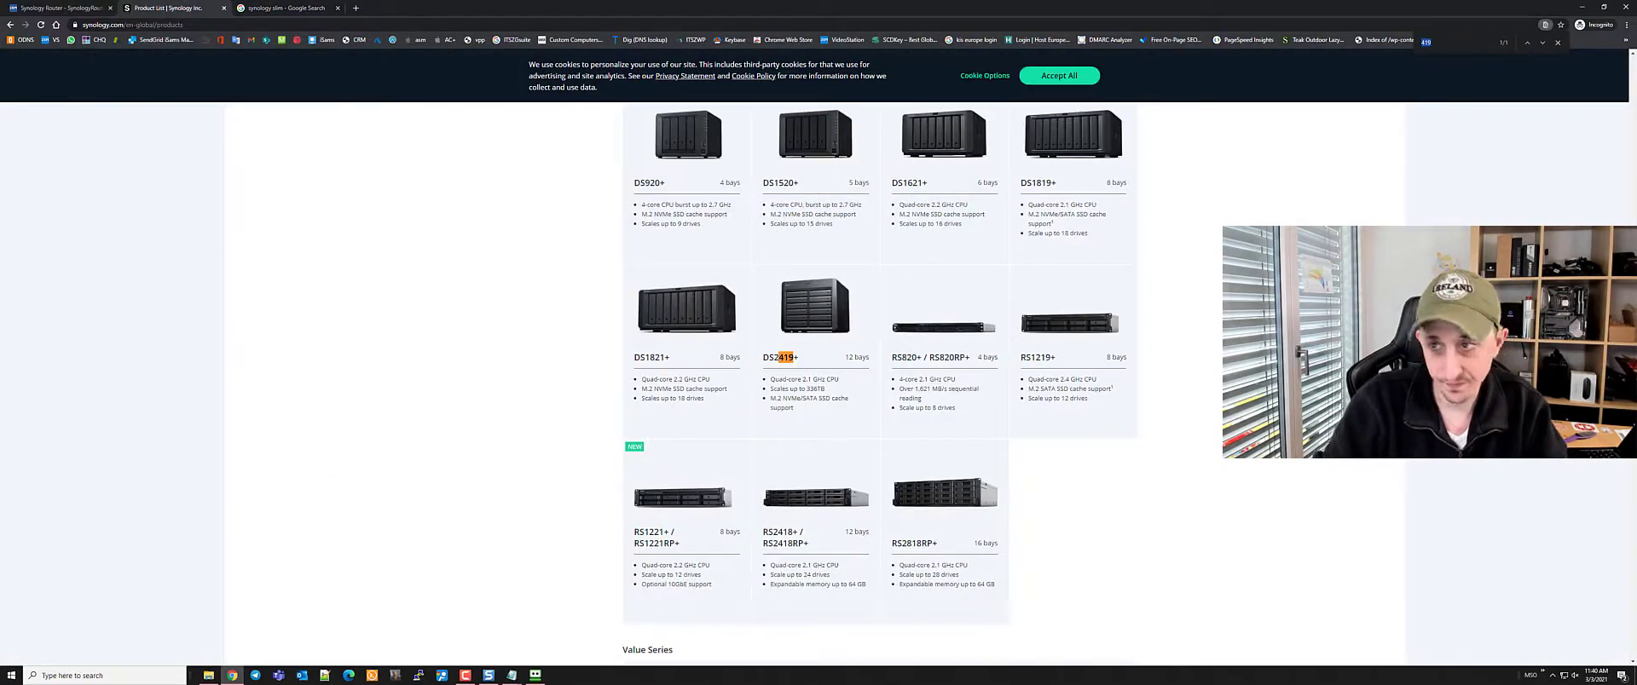
{"action": "key", "text": "BackSpace"}
{"action": "type", "text": "620"}
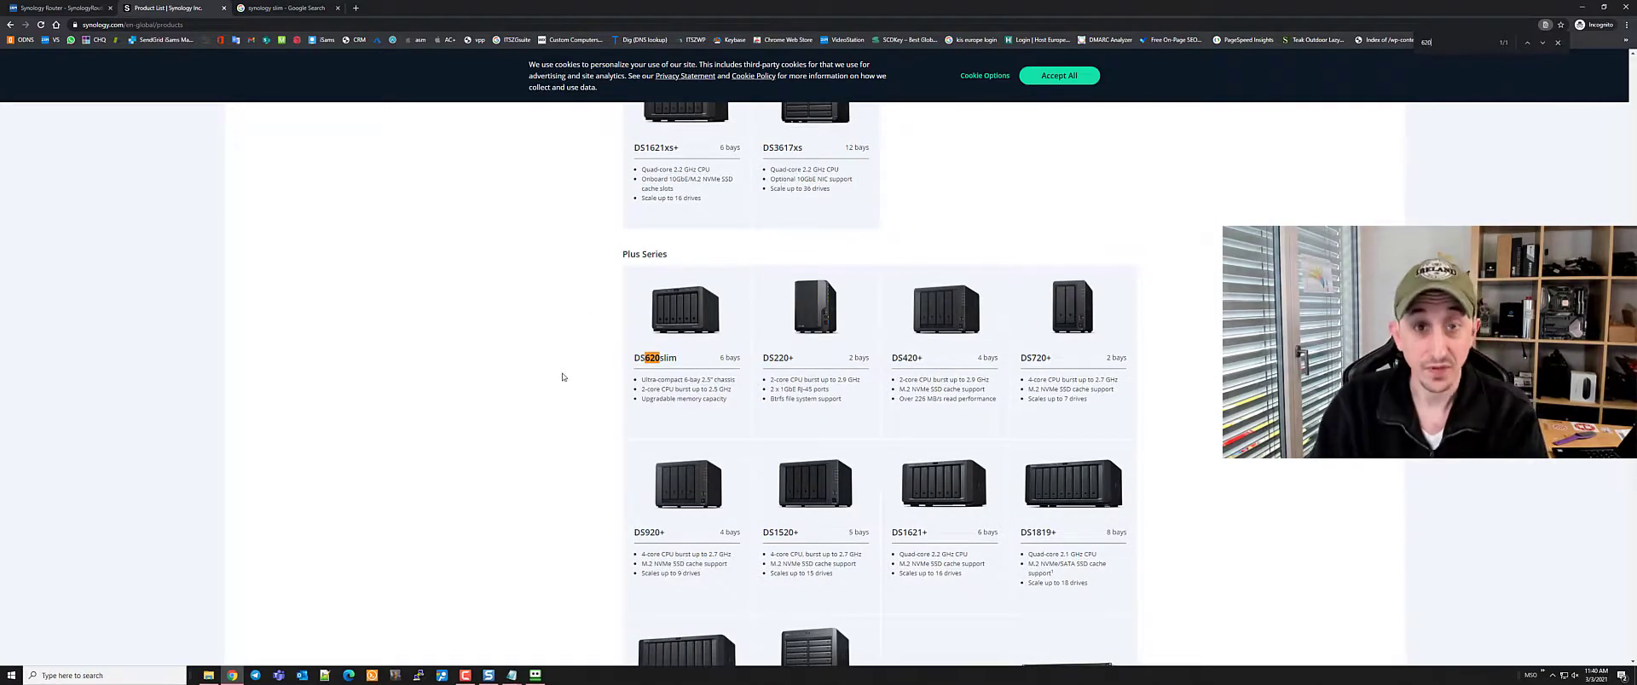
{"action": "left_click", "coordinate": [699, 315]}
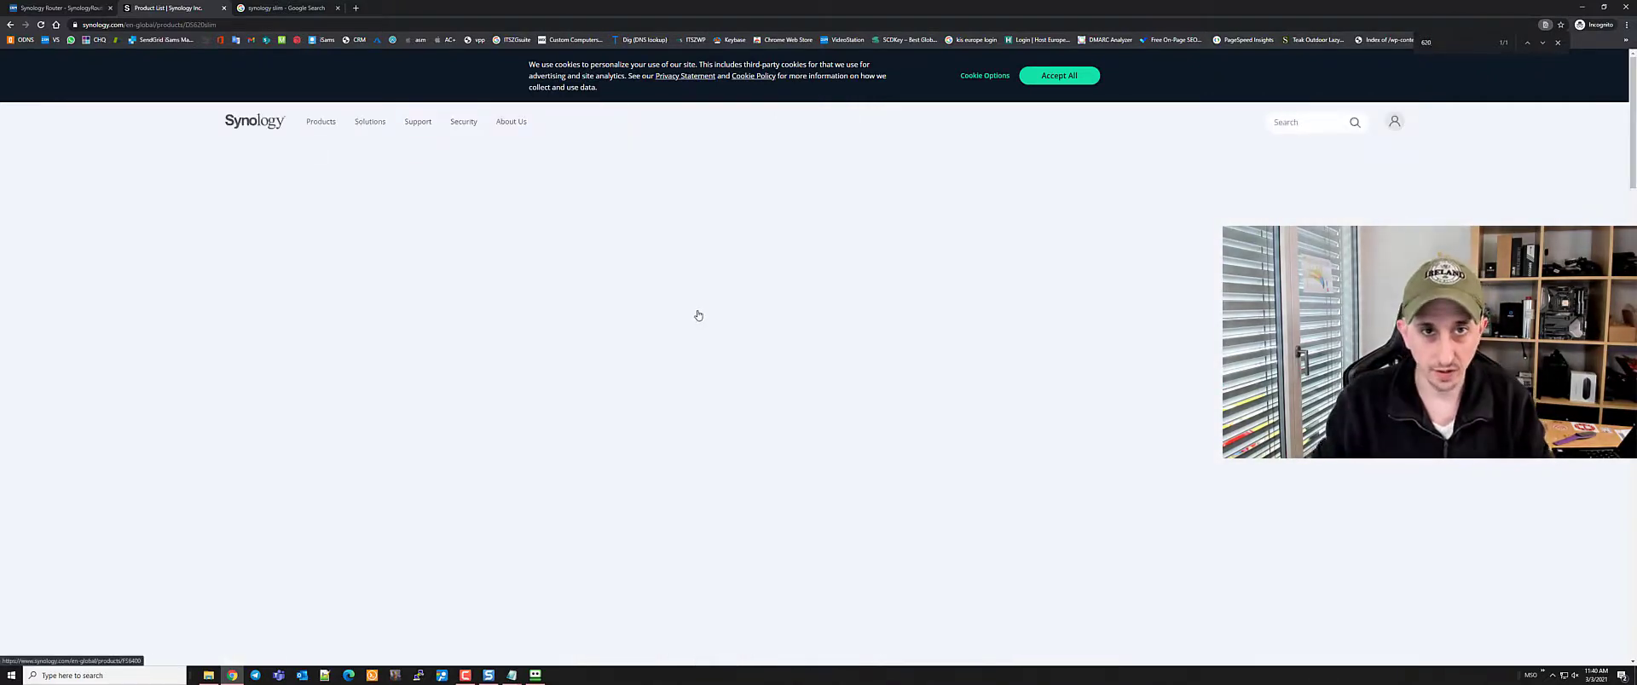
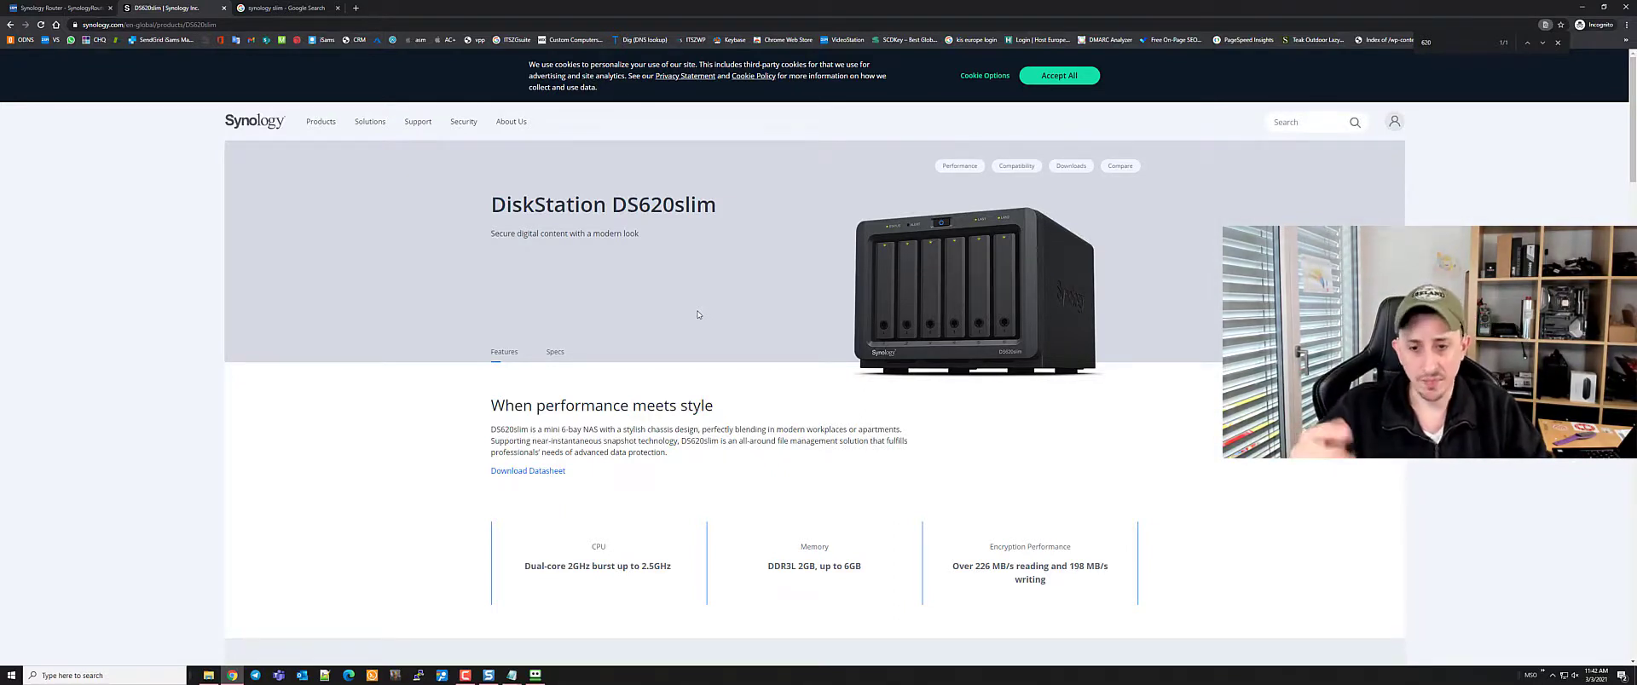
Scroll through the DS620slim specifications and select its CPU line
{"action": "scroll", "coordinate": [740, 491], "scroll_direction": "down", "scroll_amount": 3}
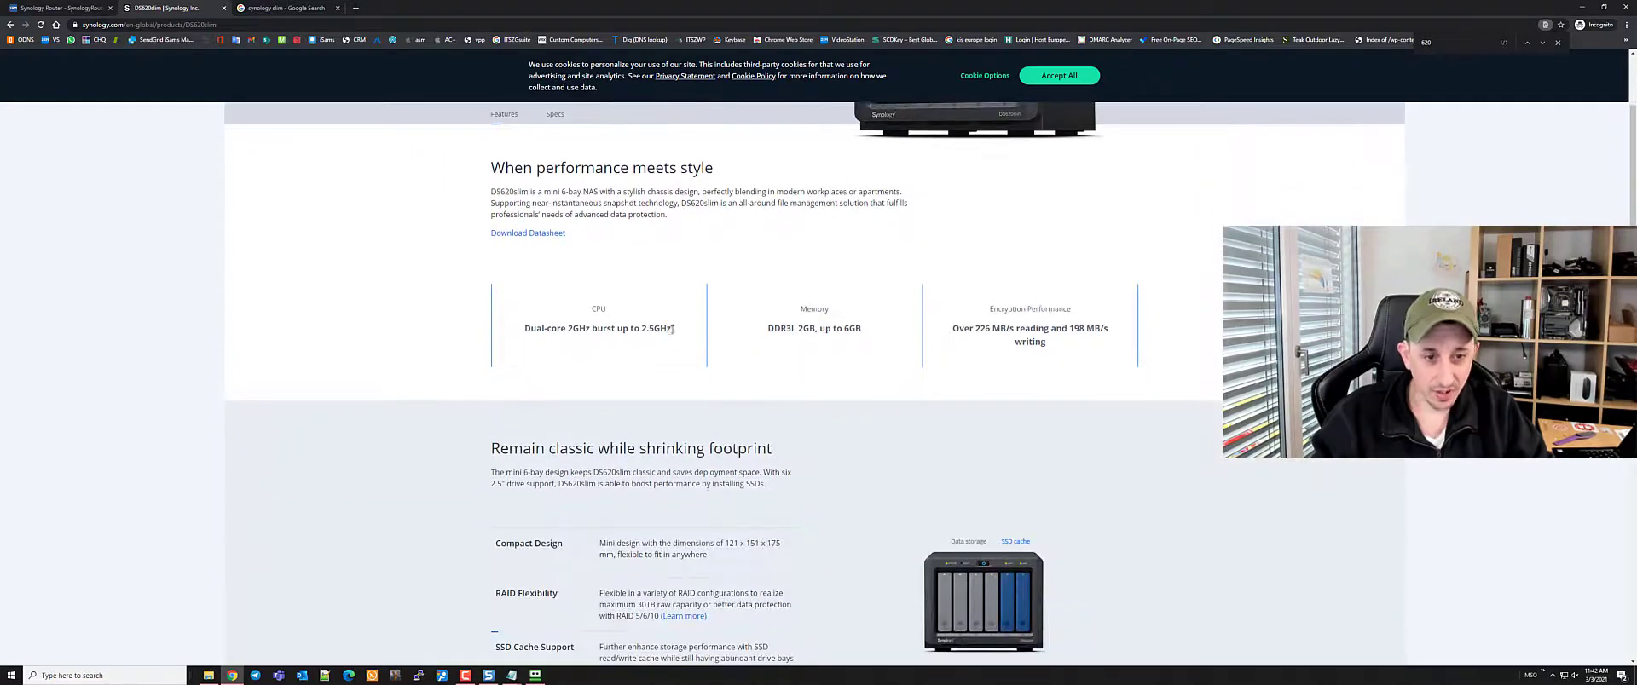
{"action": "left_click_drag", "start_coordinate": [673, 329], "coordinate": [522, 332]}
{"action": "left_click", "coordinate": [825, 354]}
{"action": "scroll", "coordinate": [1183, 315], "scroll_direction": "down", "scroll_amount": 2}
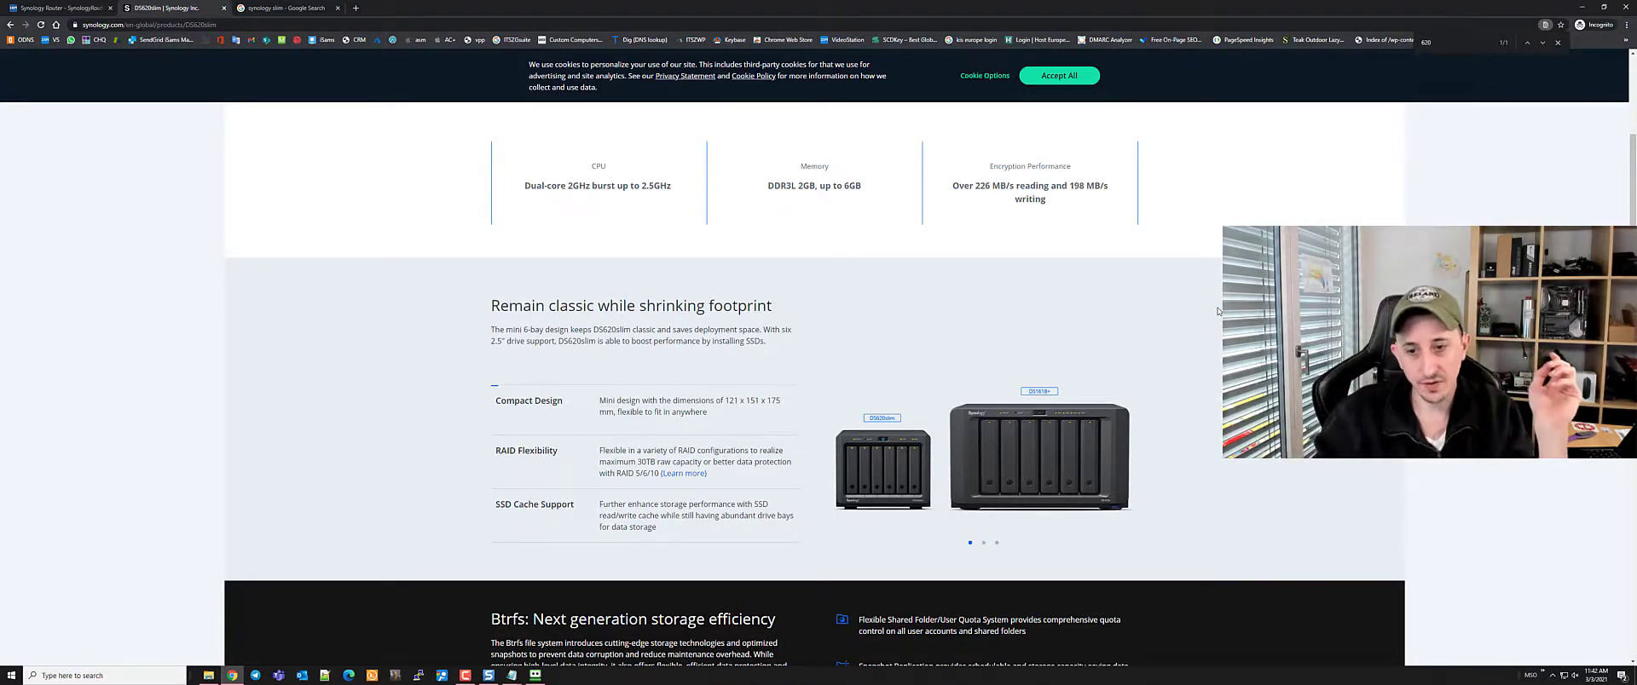
{"action": "scroll", "coordinate": [921, 323], "scroll_direction": "up", "scroll_amount": 2}
{"action": "scroll", "coordinate": [921, 323], "scroll_direction": "up", "scroll_amount": 2}
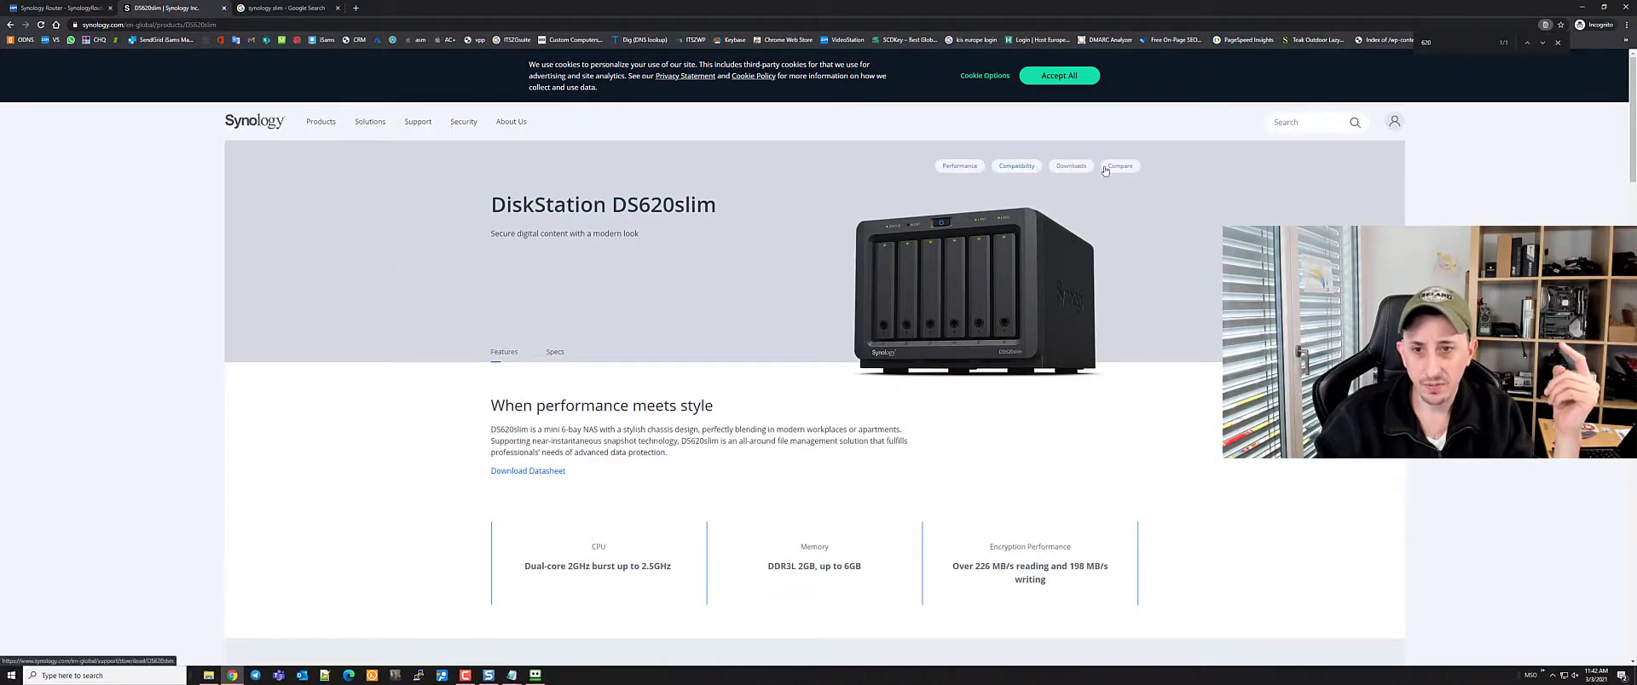
Check the 5-bay to 8-bay NAS performance charts, then close that page
{"action": "left_click", "coordinate": [966, 171]}
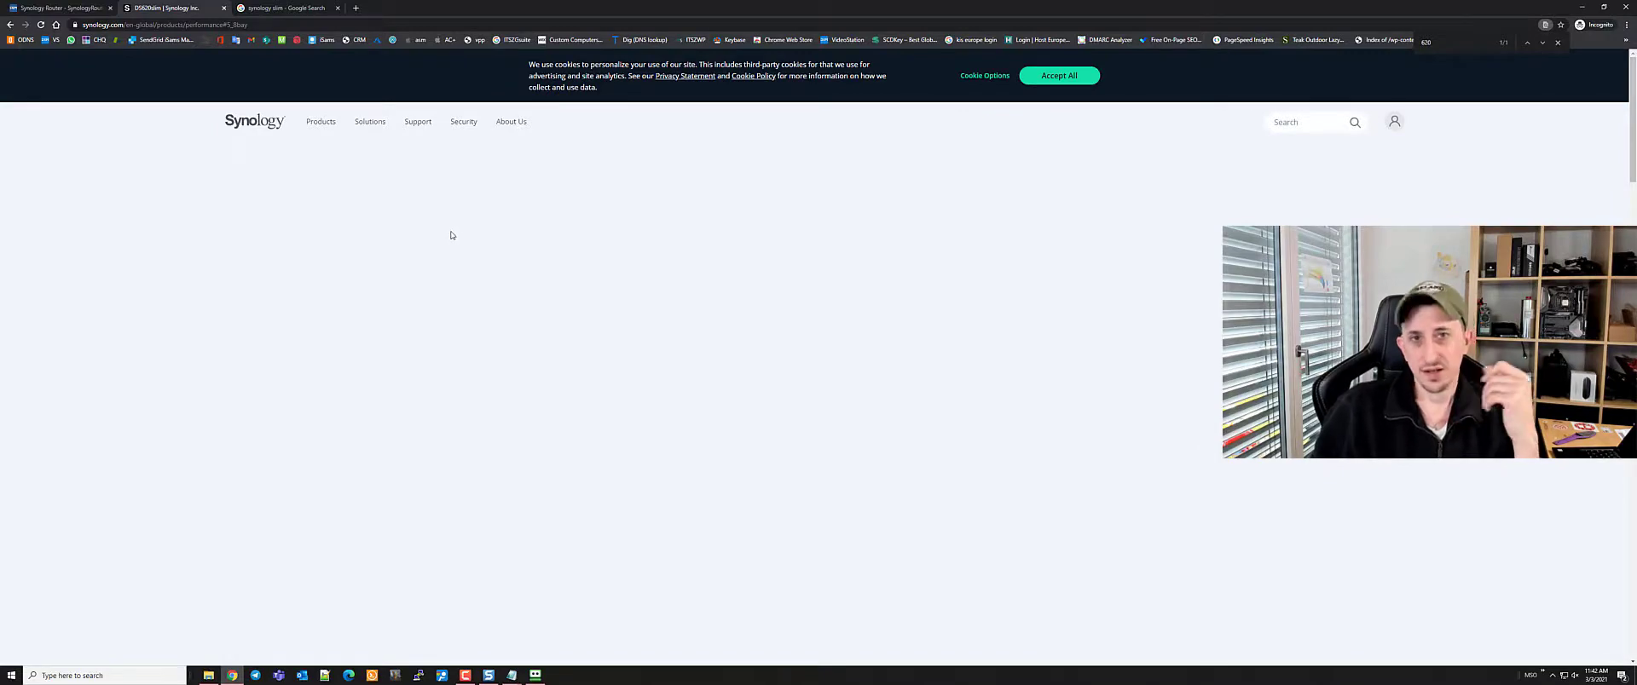
{"action": "scroll", "coordinate": [530, 340], "scroll_direction": "down", "scroll_amount": 4}
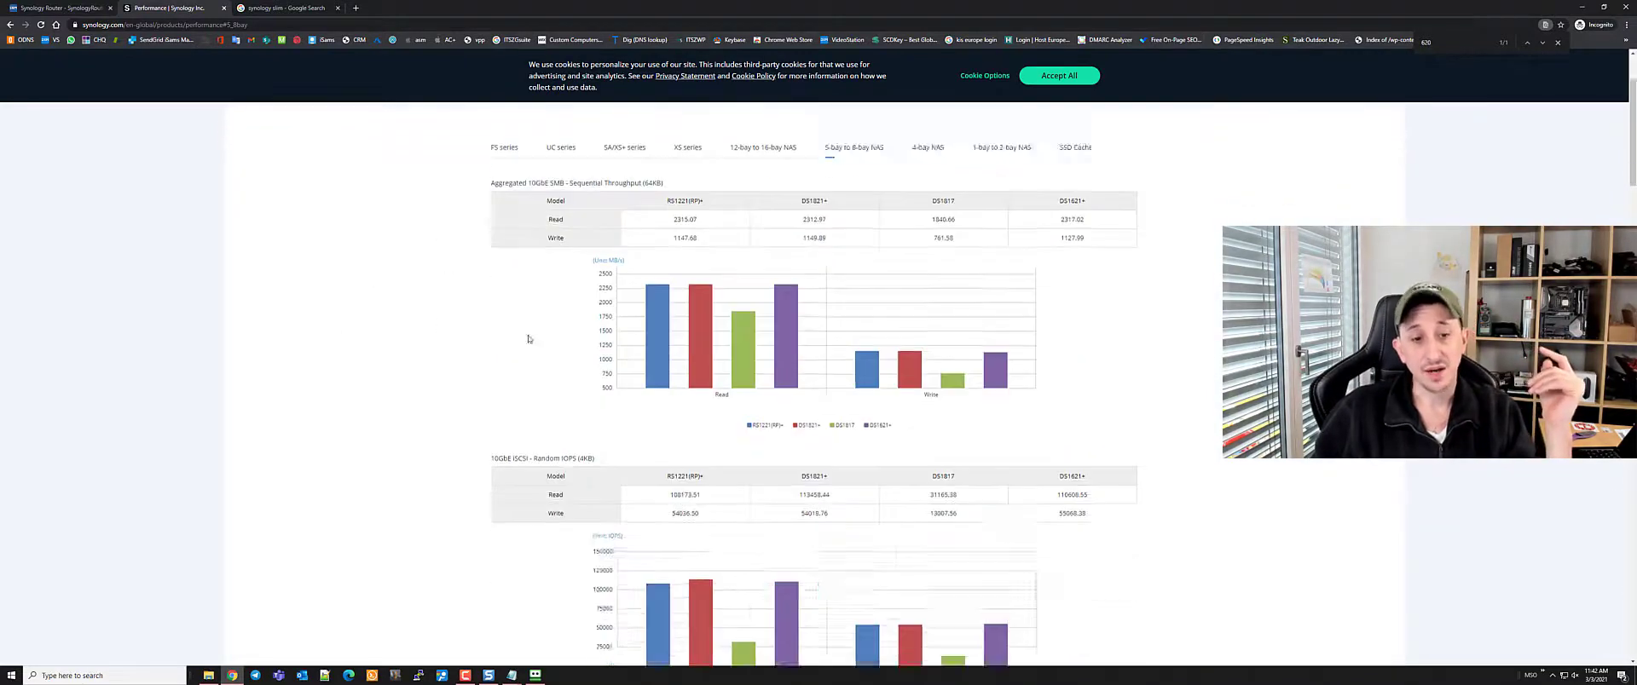
{"action": "scroll", "coordinate": [745, 324], "scroll_direction": "up", "scroll_amount": 5}
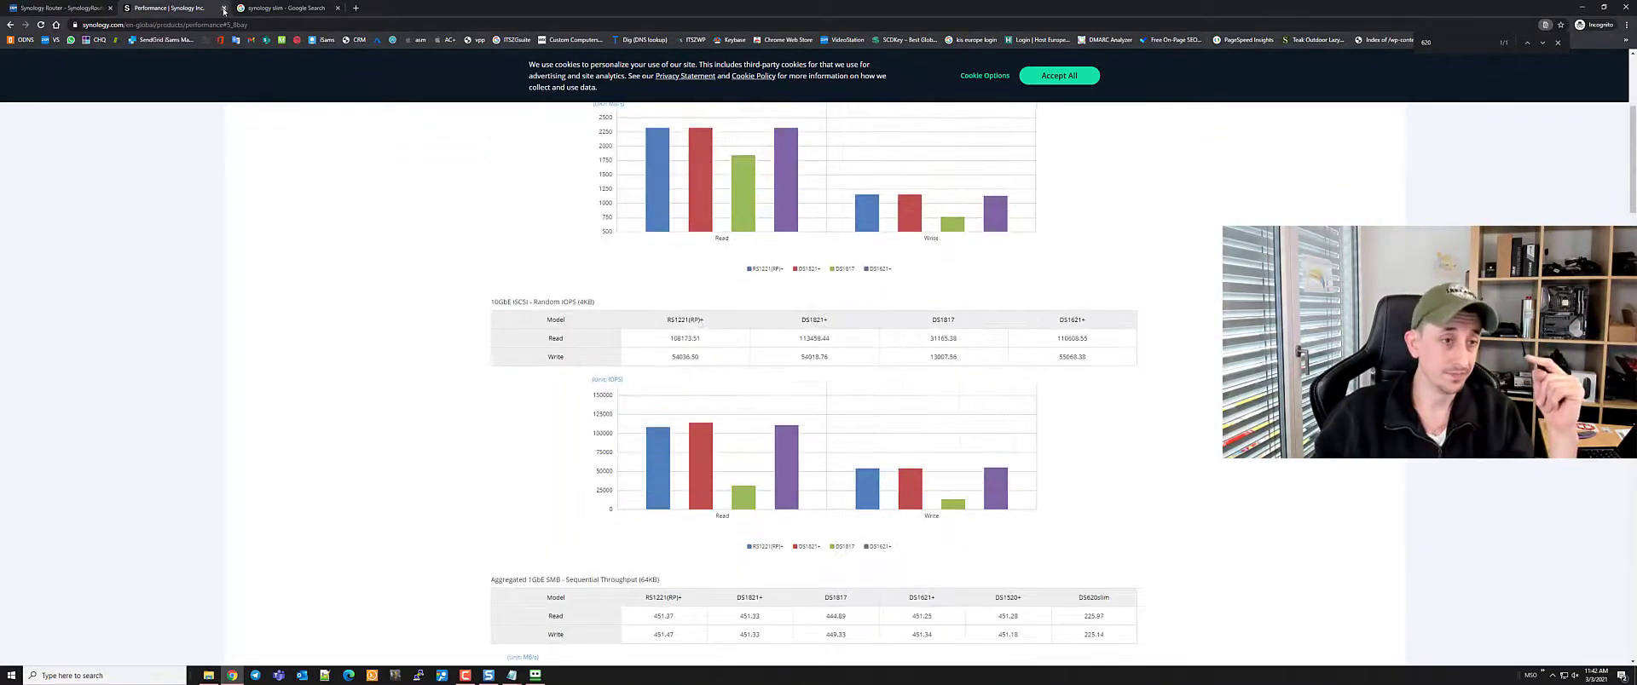
{"action": "left_click", "coordinate": [224, 7]}
Back in the router, review the Control Panel Services page, leaving SNMP and NTP unticked
{"action": "left_click", "coordinate": [223, 8]}
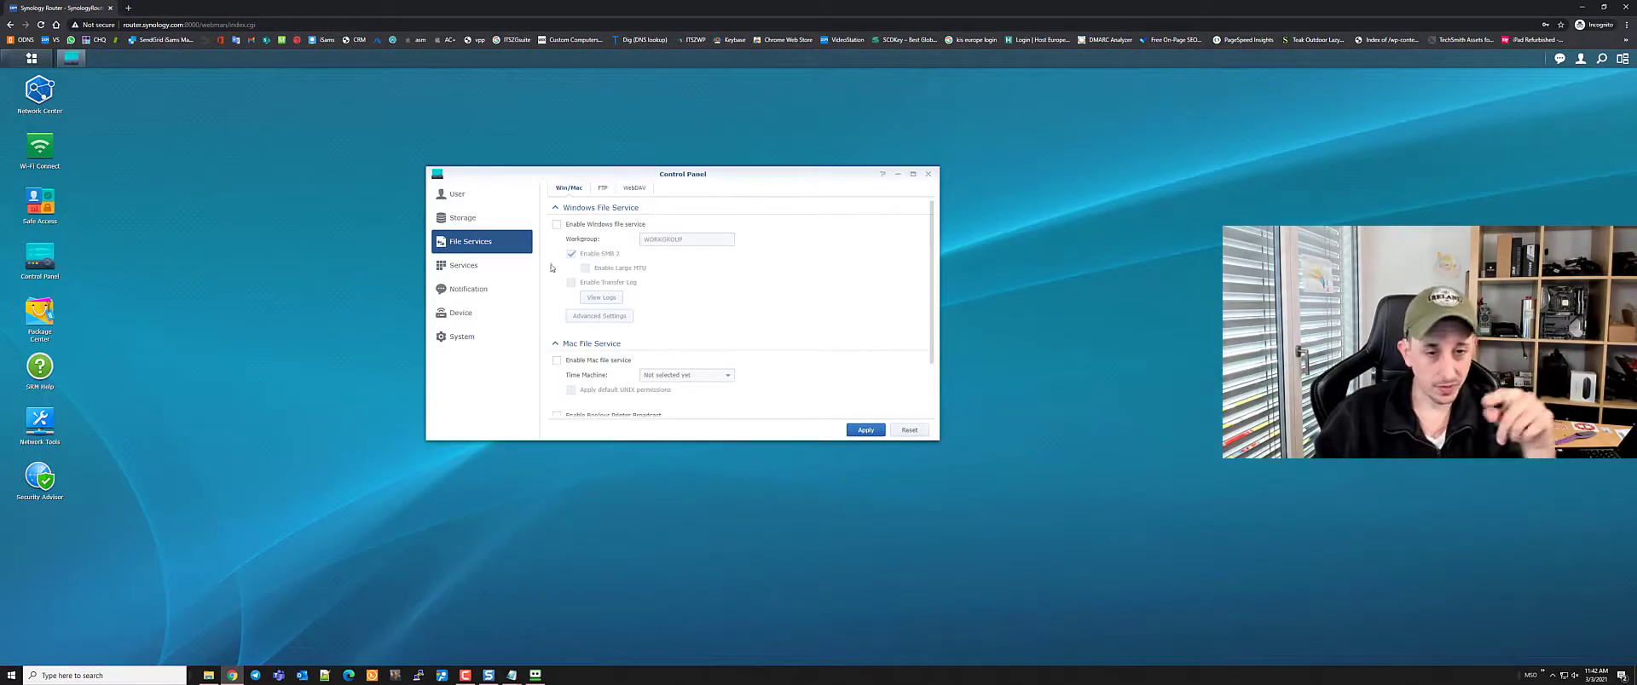
{"action": "left_click", "coordinate": [494, 266]}
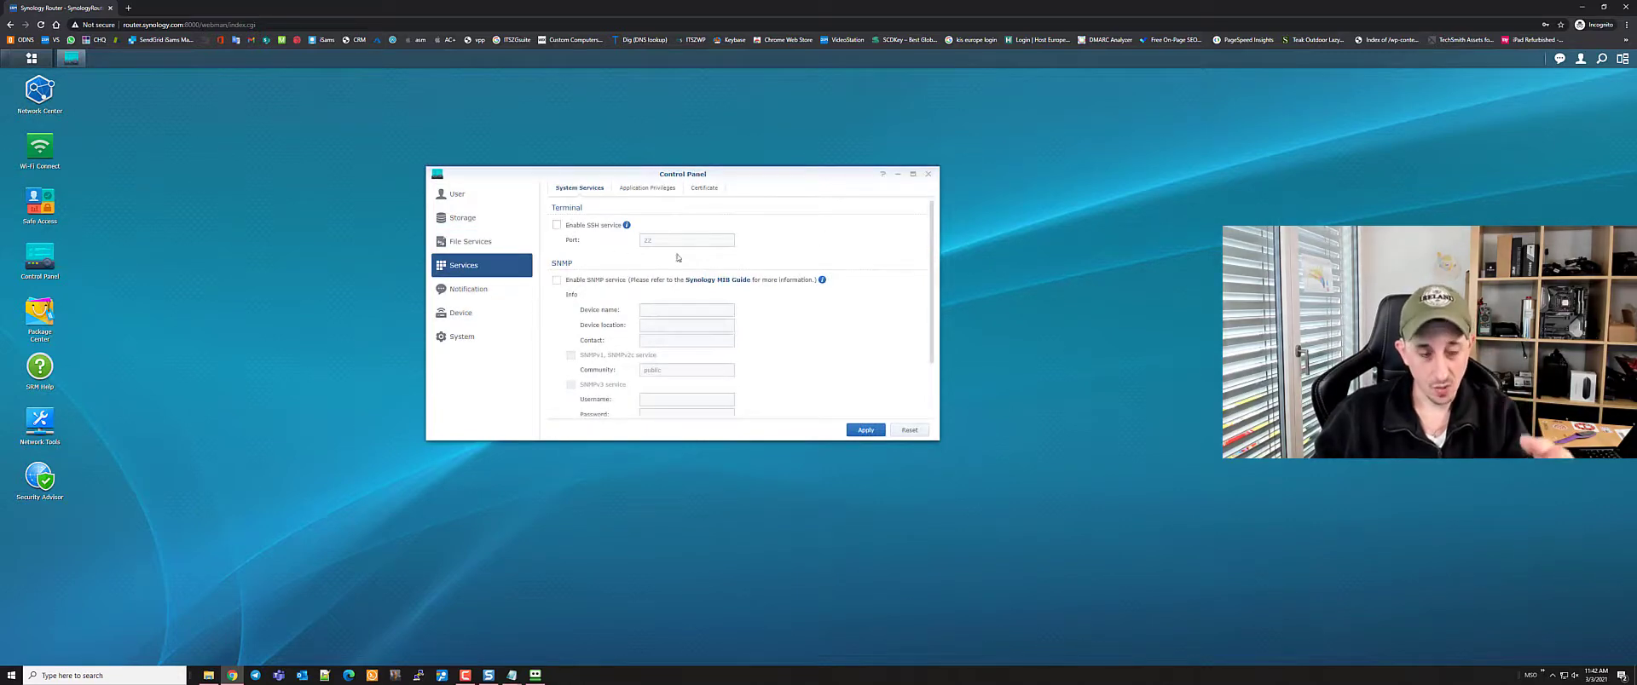
{"action": "scroll", "coordinate": [712, 271], "scroll_direction": "down", "scroll_amount": 2}
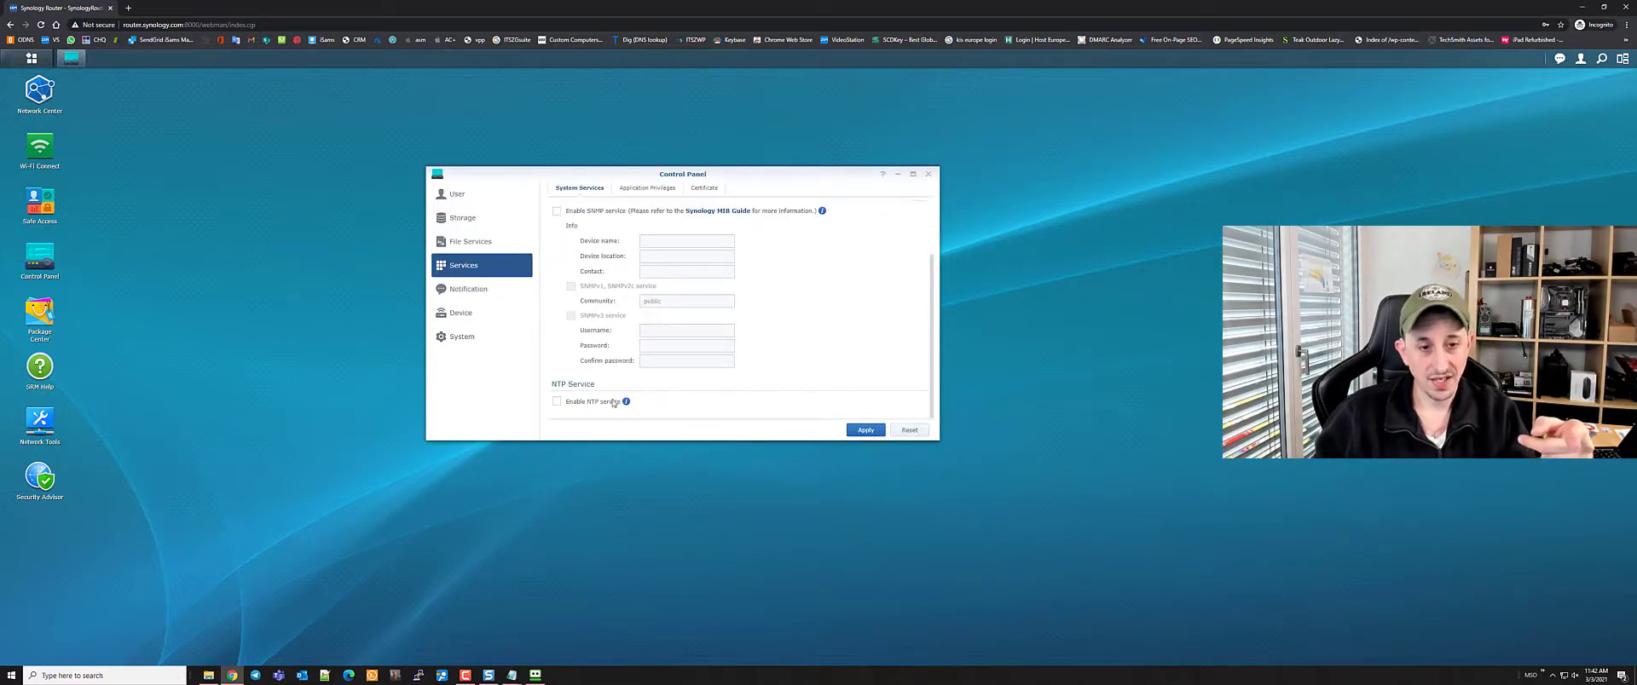
{"action": "mouse_move", "coordinate": [627, 402]}
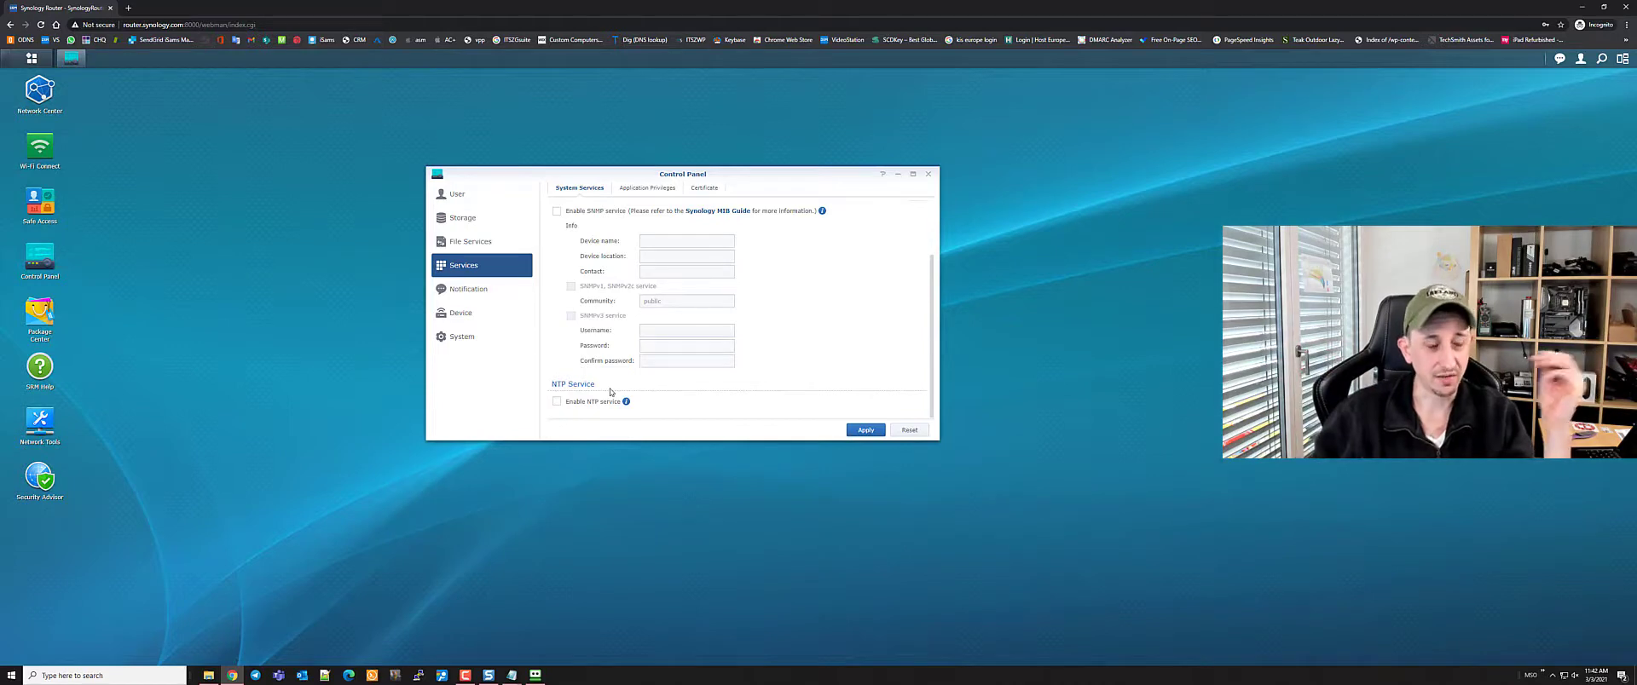
Review Notification settings and the Device LED, Printer and Reboot Schedule tabs, schedule left disabled
{"action": "left_click", "coordinate": [475, 291]}
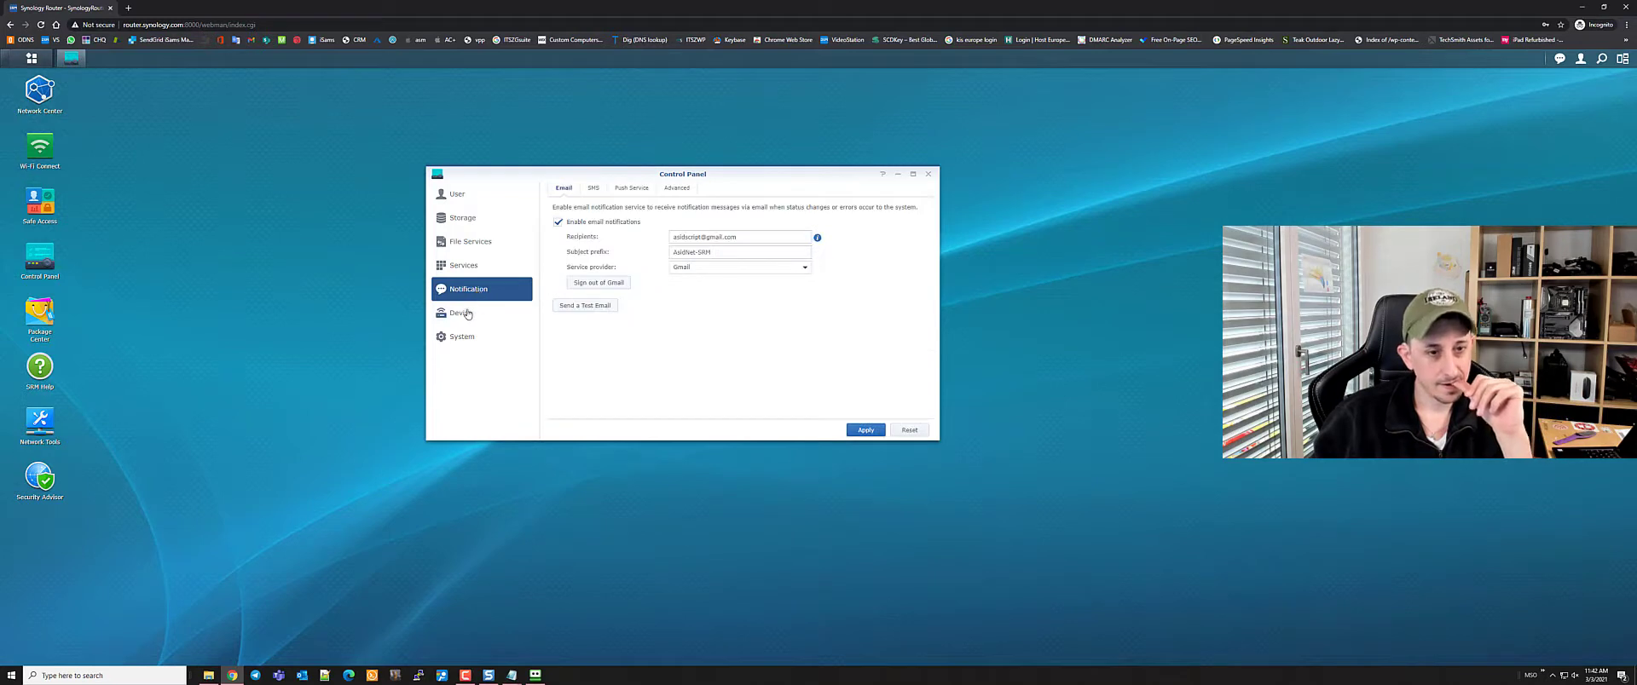
{"action": "left_click", "coordinate": [471, 313]}
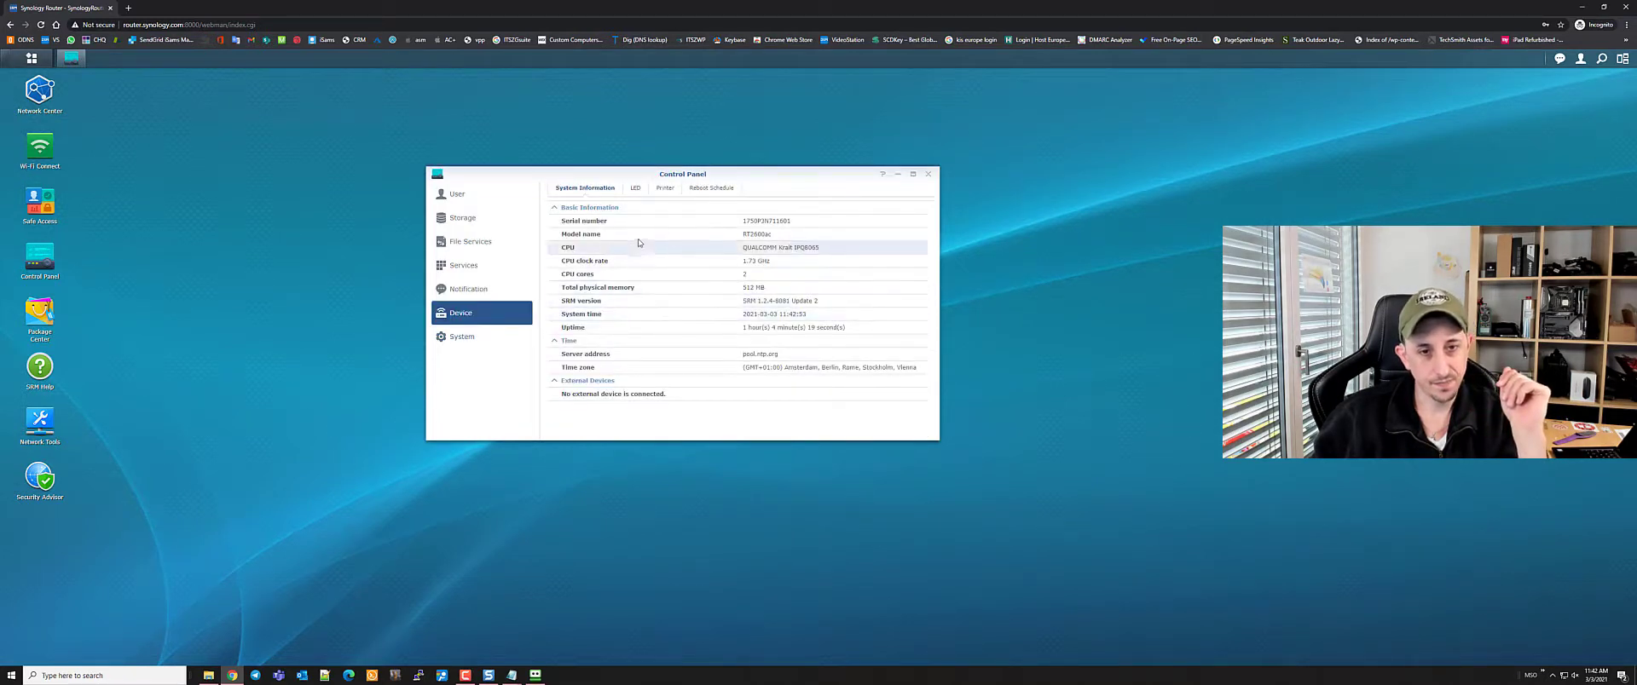
{"action": "left_click", "coordinate": [636, 190]}
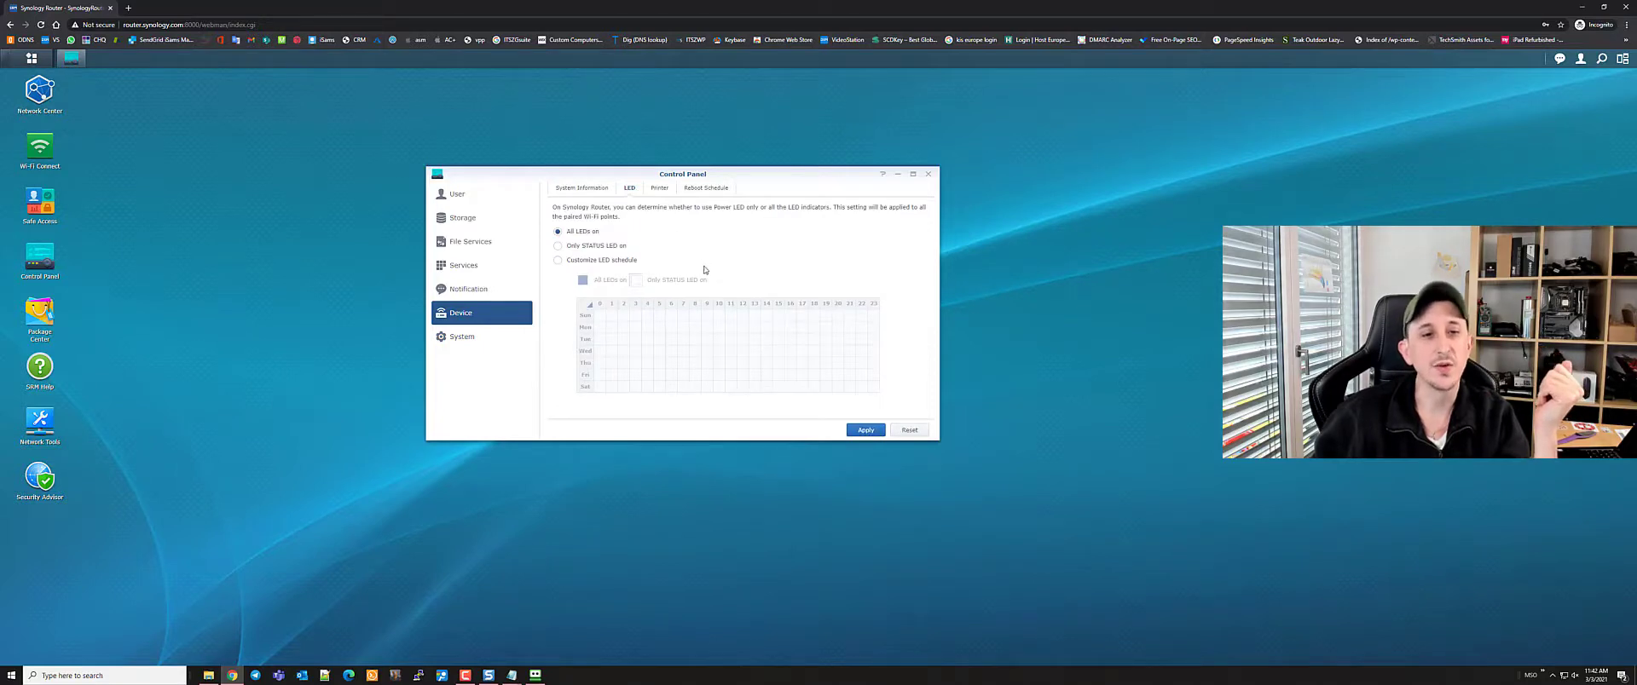
{"action": "left_click", "coordinate": [659, 188]}
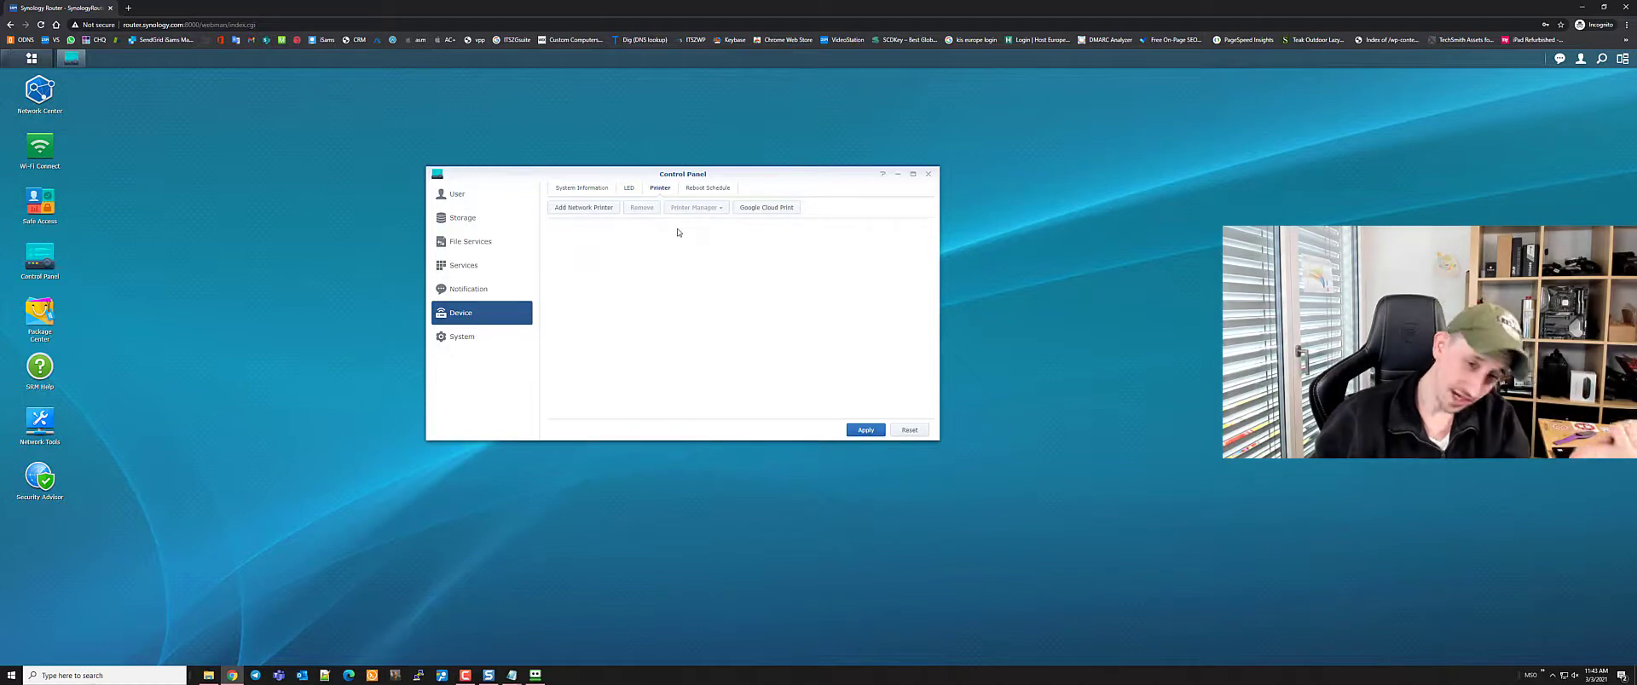
{"action": "left_click", "coordinate": [702, 188]}
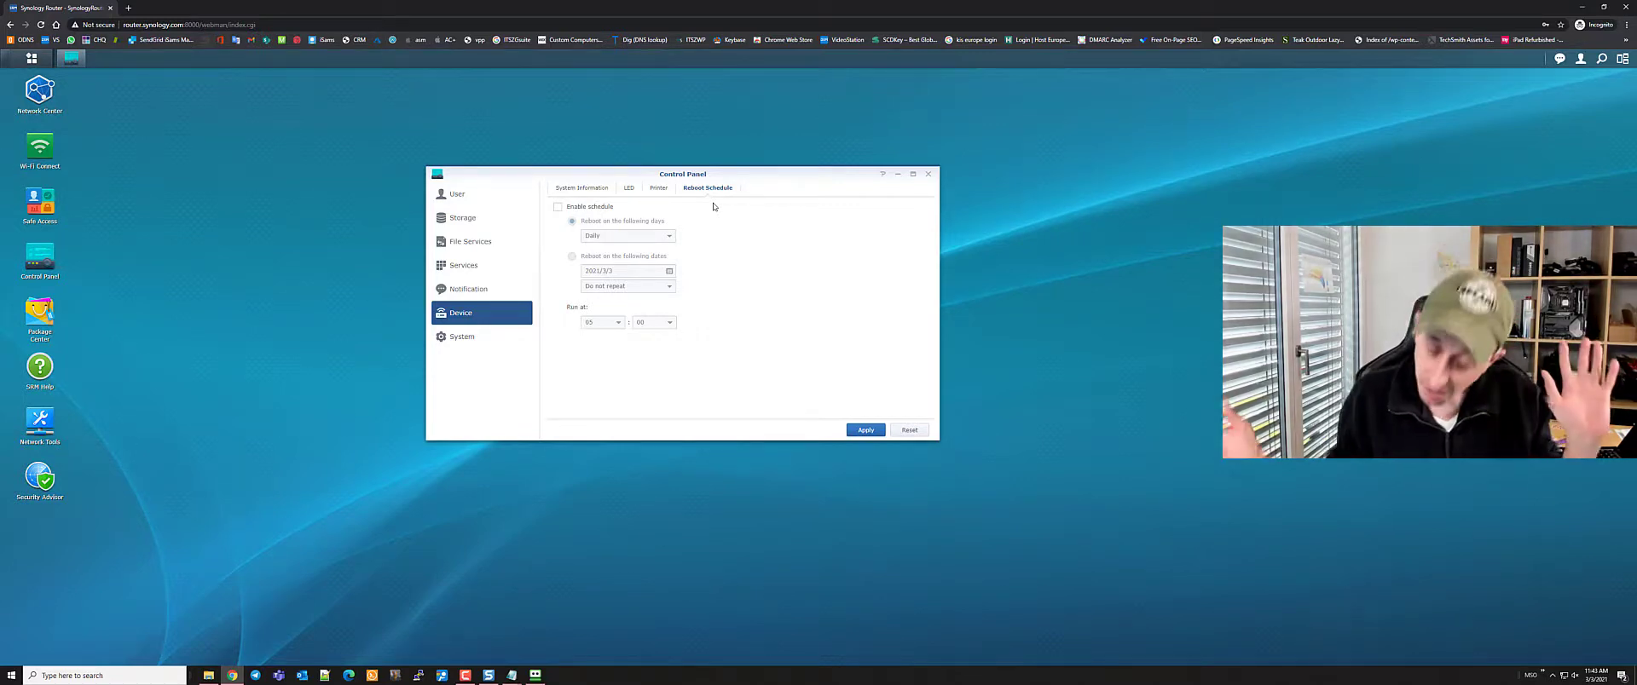
Start a router configuration backup from Update & Restore, confirming the configurations to include
{"action": "left_click", "coordinate": [459, 334]}
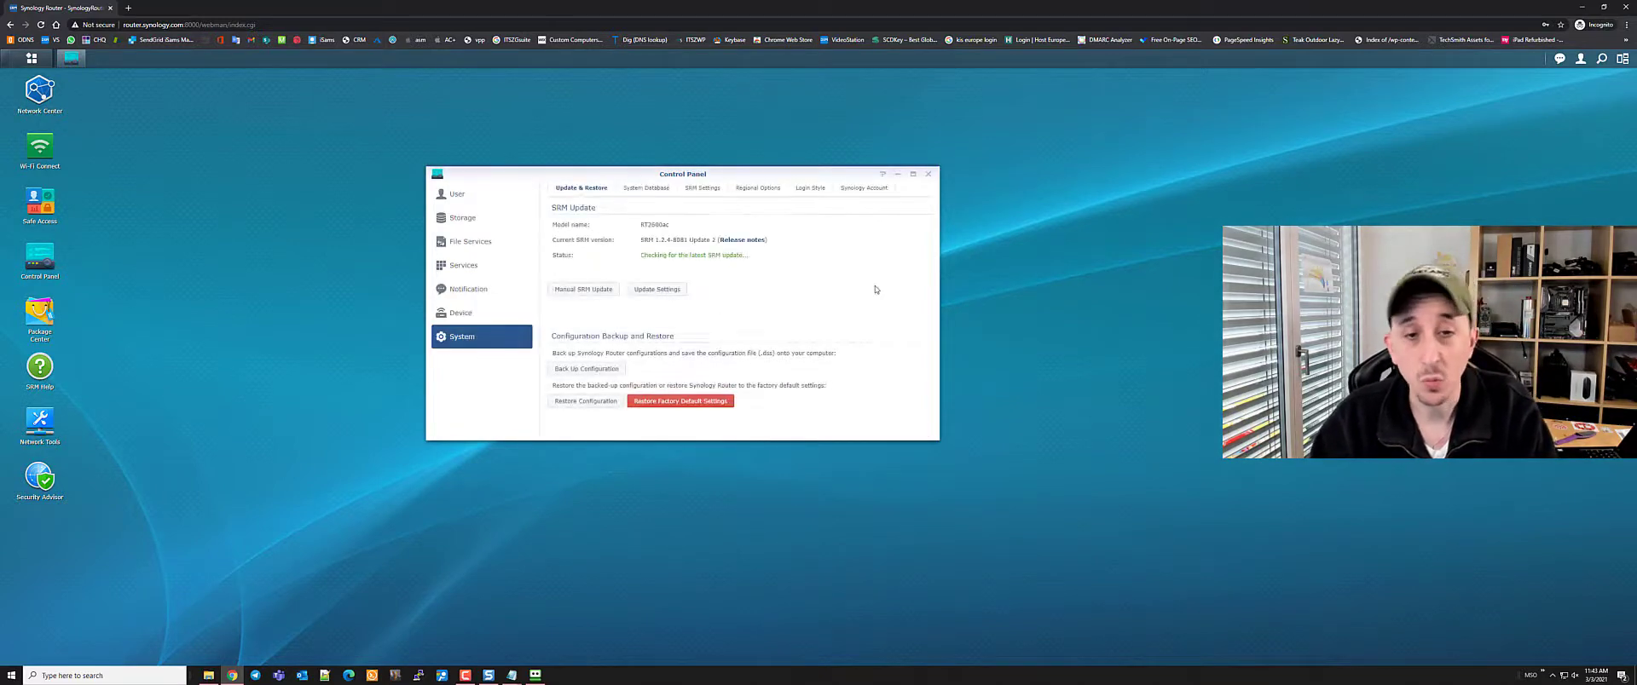
{"action": "left_click", "coordinate": [596, 370]}
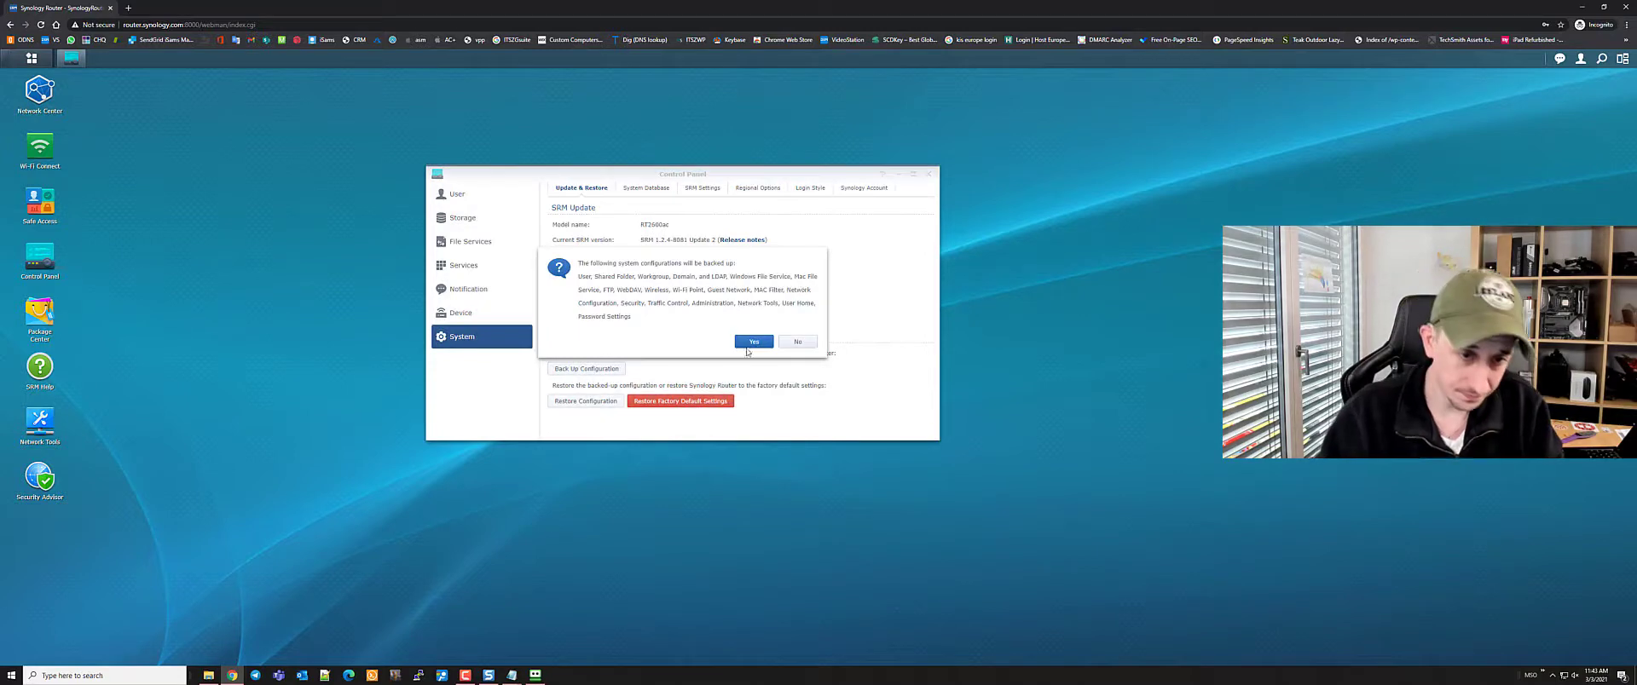
{"action": "left_click", "coordinate": [754, 342]}
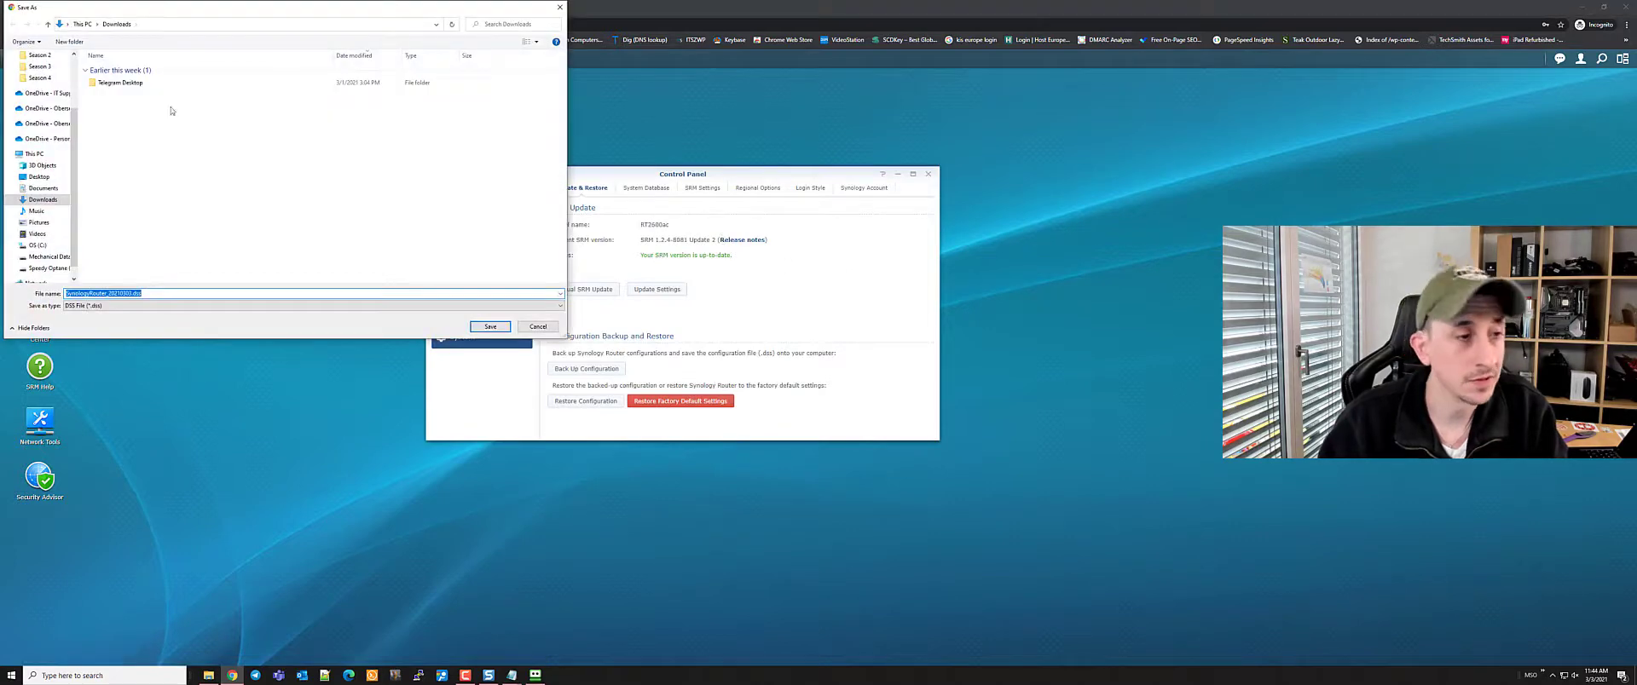
Point the save location to the Backup folder on network share \\192.168.1.9
{"action": "left_click", "coordinate": [179, 24]}
{"action": "type", "text": "\\\\"}
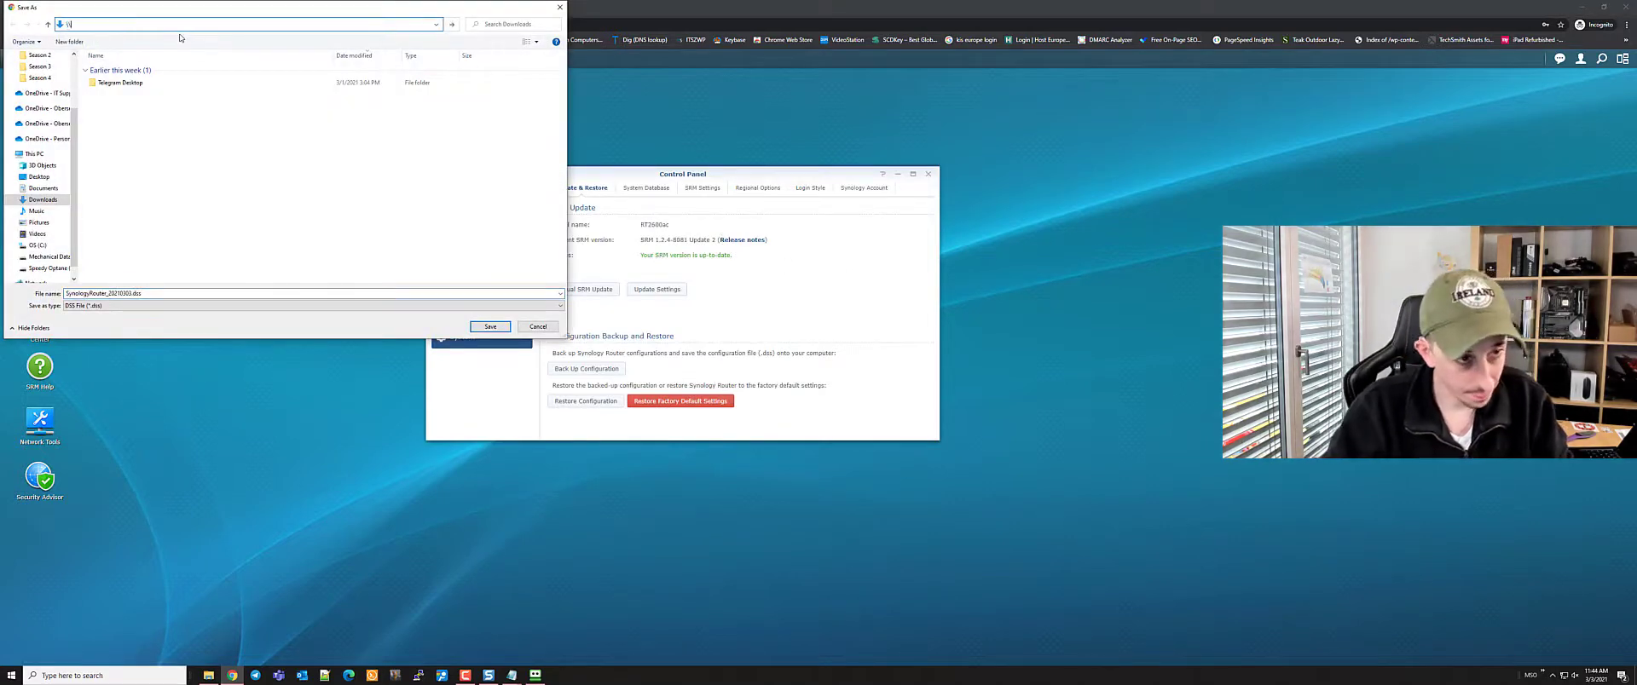
{"action": "type", "text": "asidnet"}
{"action": "key", "text": "Return"}
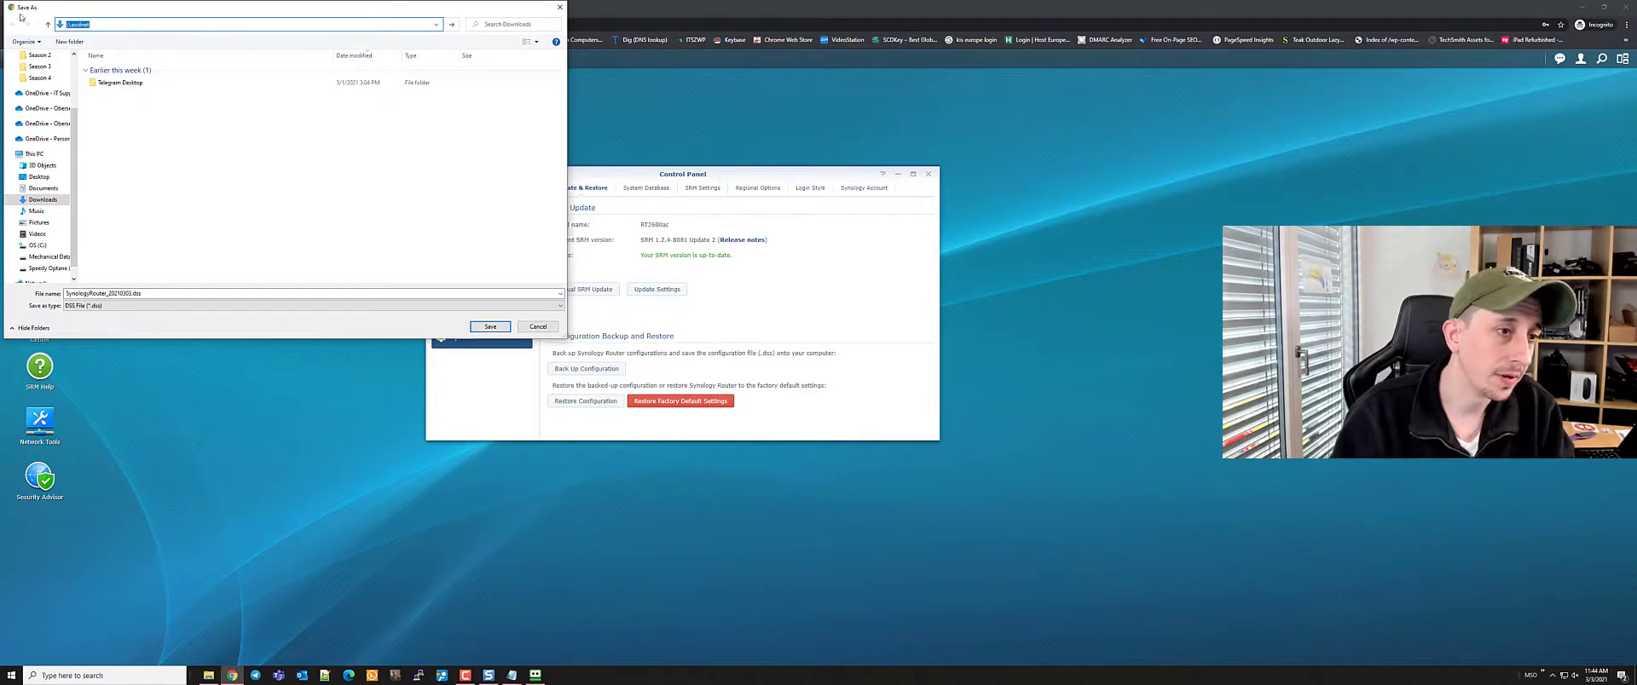
{"action": "key", "text": "BackSpace"}
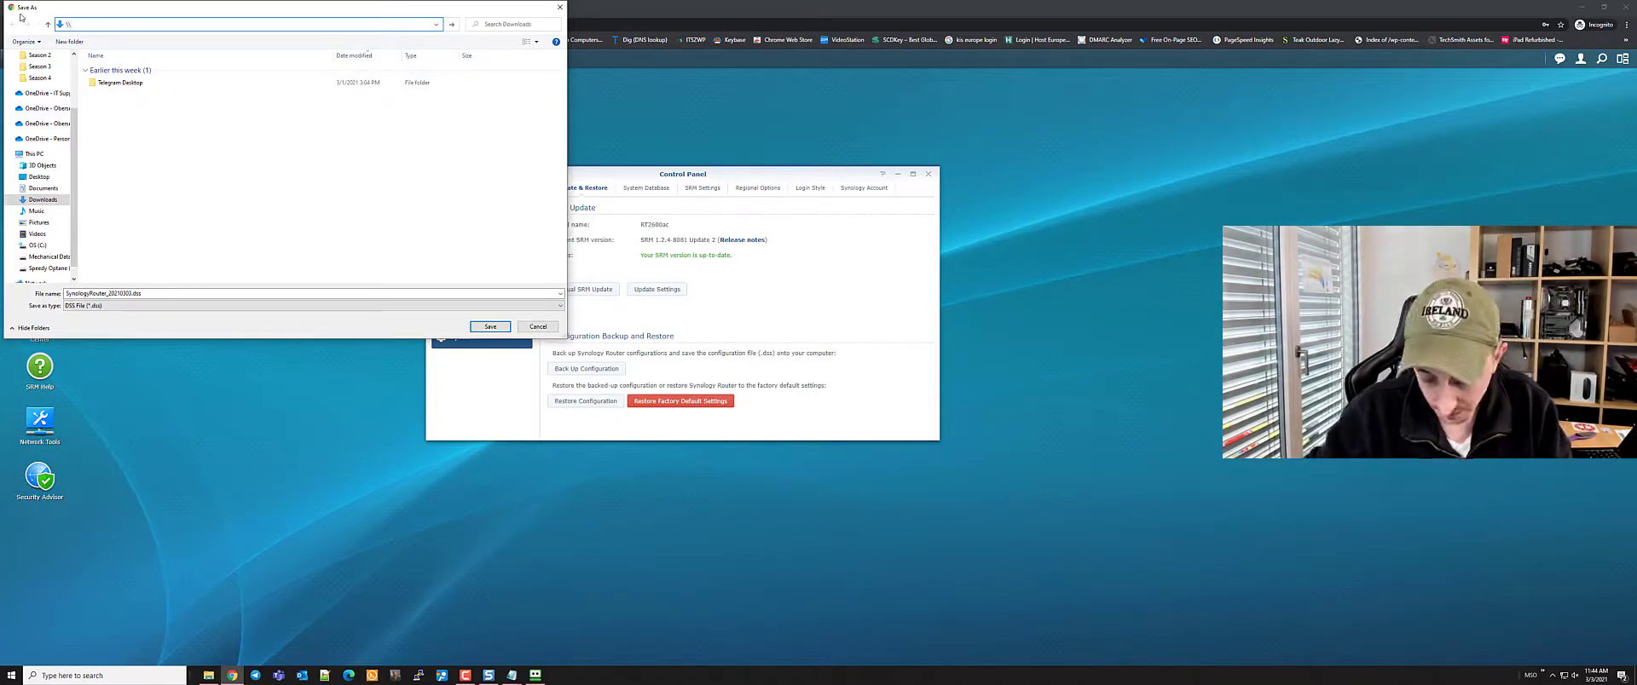
{"action": "type", "text": "\\192.168.1.9"}
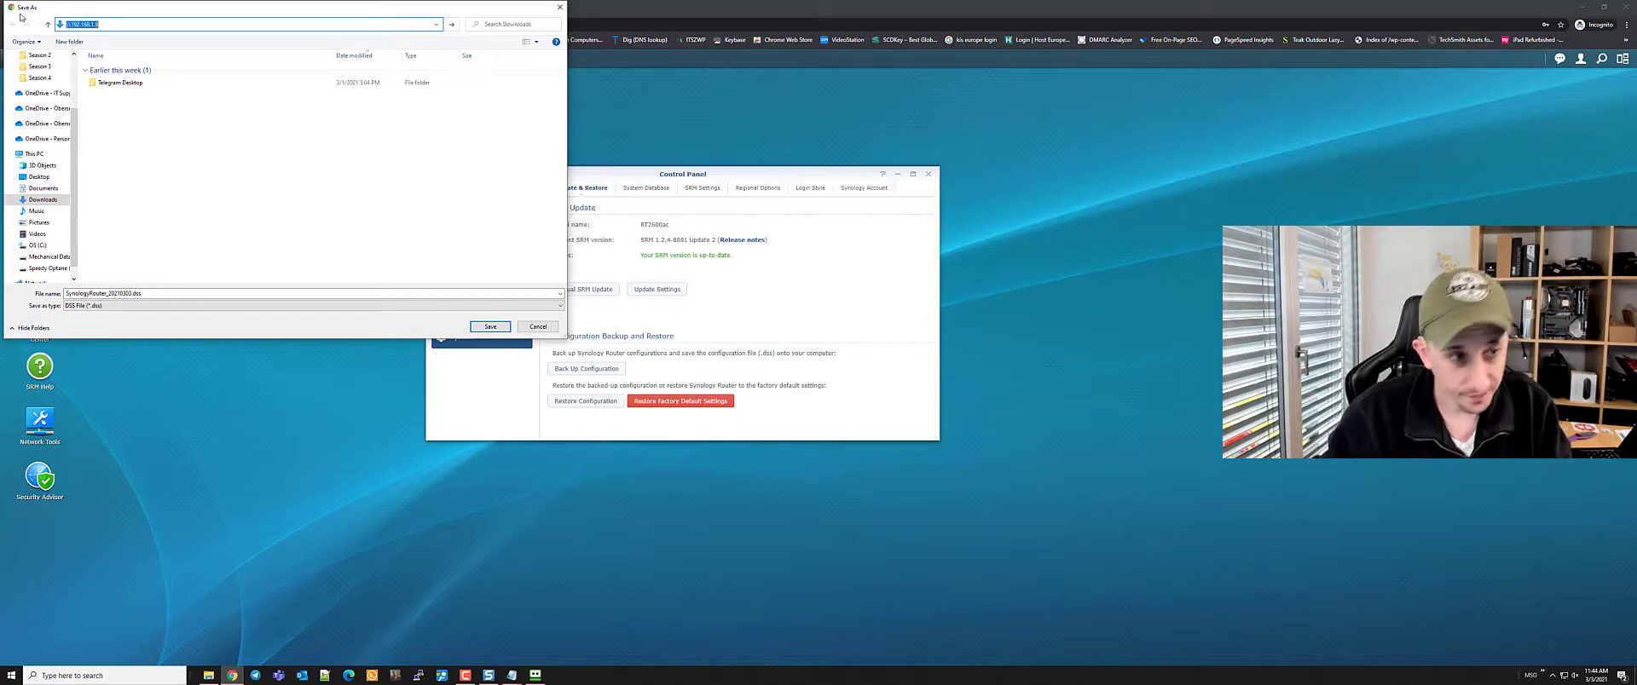
{"action": "key", "text": "Return"}
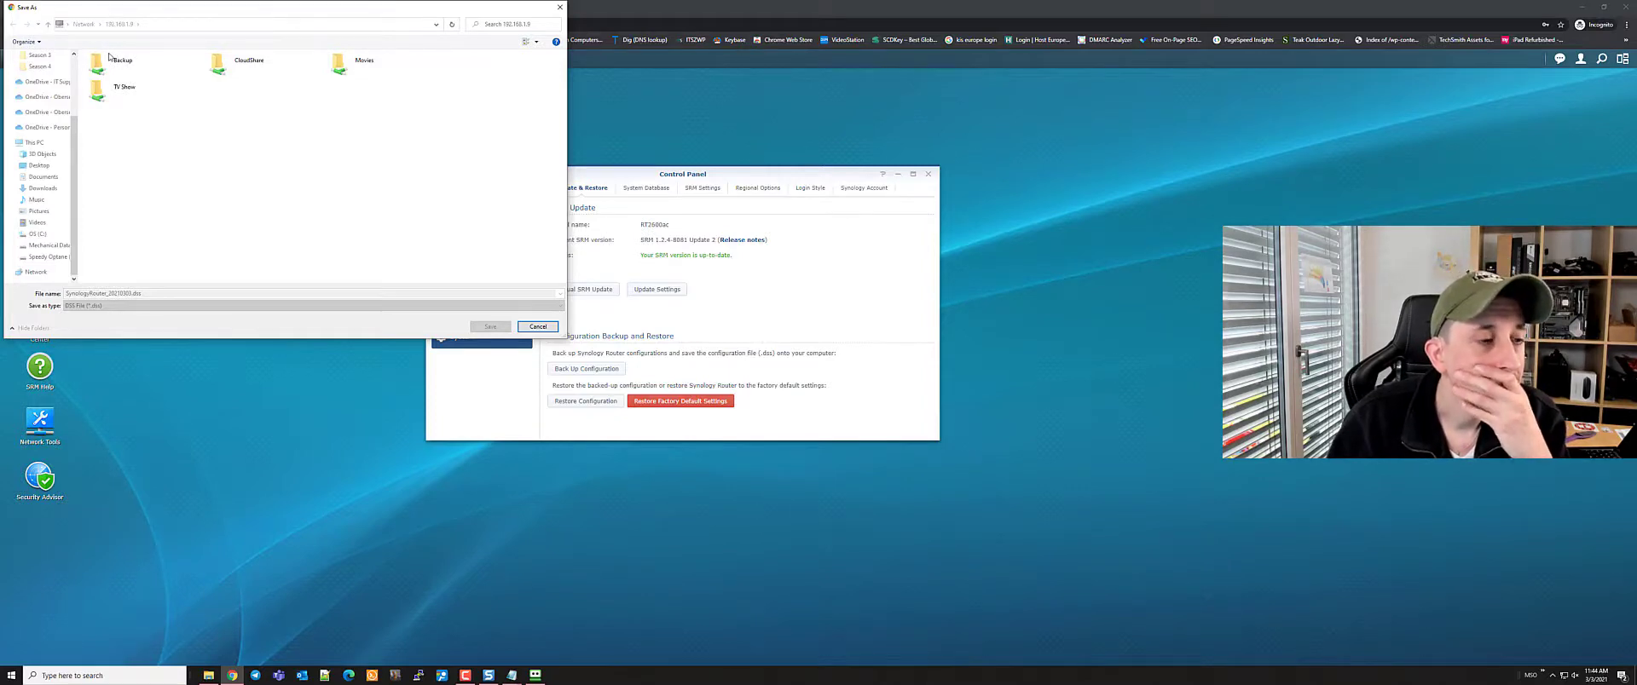
{"action": "double_click", "coordinate": [111, 59]}
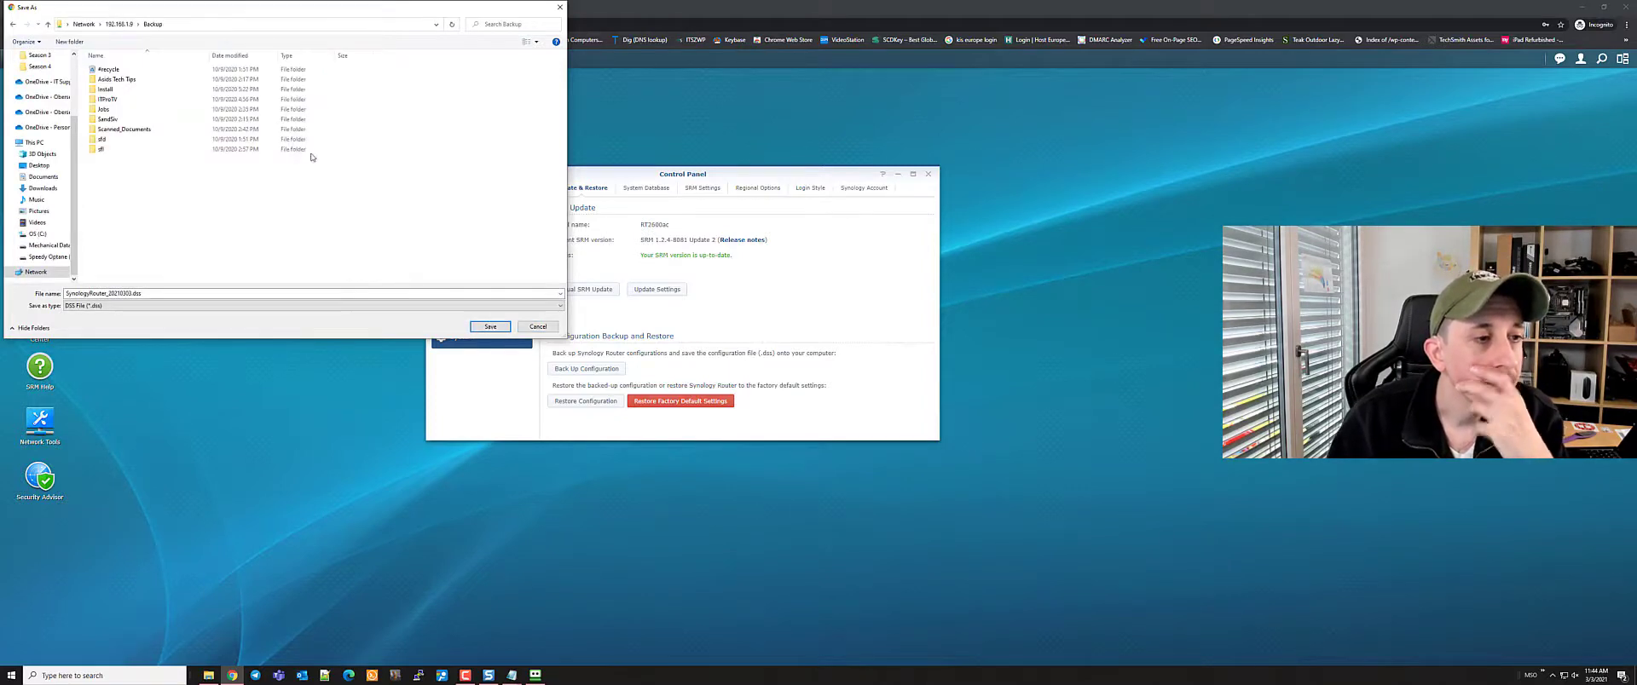
Create a folder named 'Syno SRM Backup Config' inside Backup and open it
{"action": "right_click", "coordinate": [174, 198]}
{"action": "left_click", "coordinate": [296, 290]}
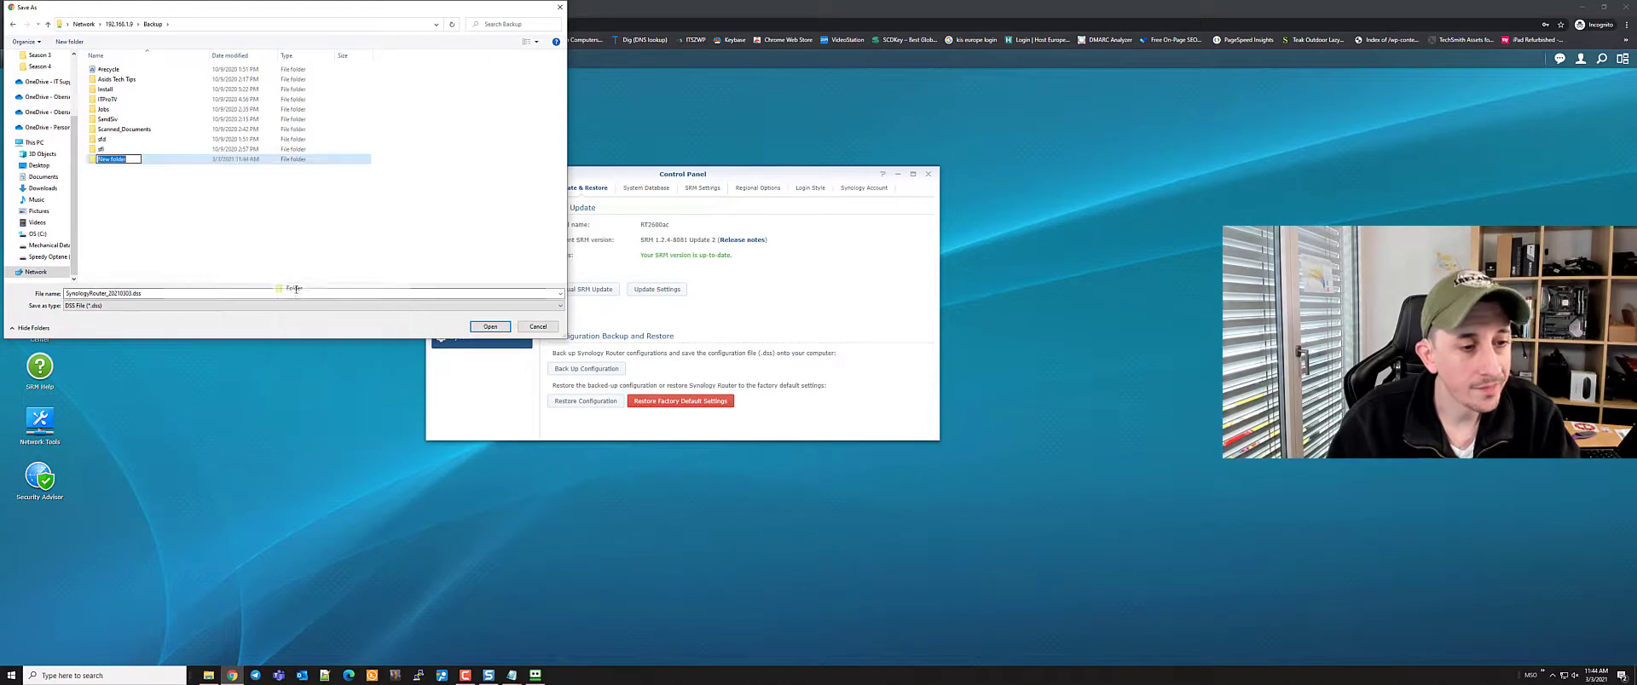
{"action": "type", "text": "Sy"}
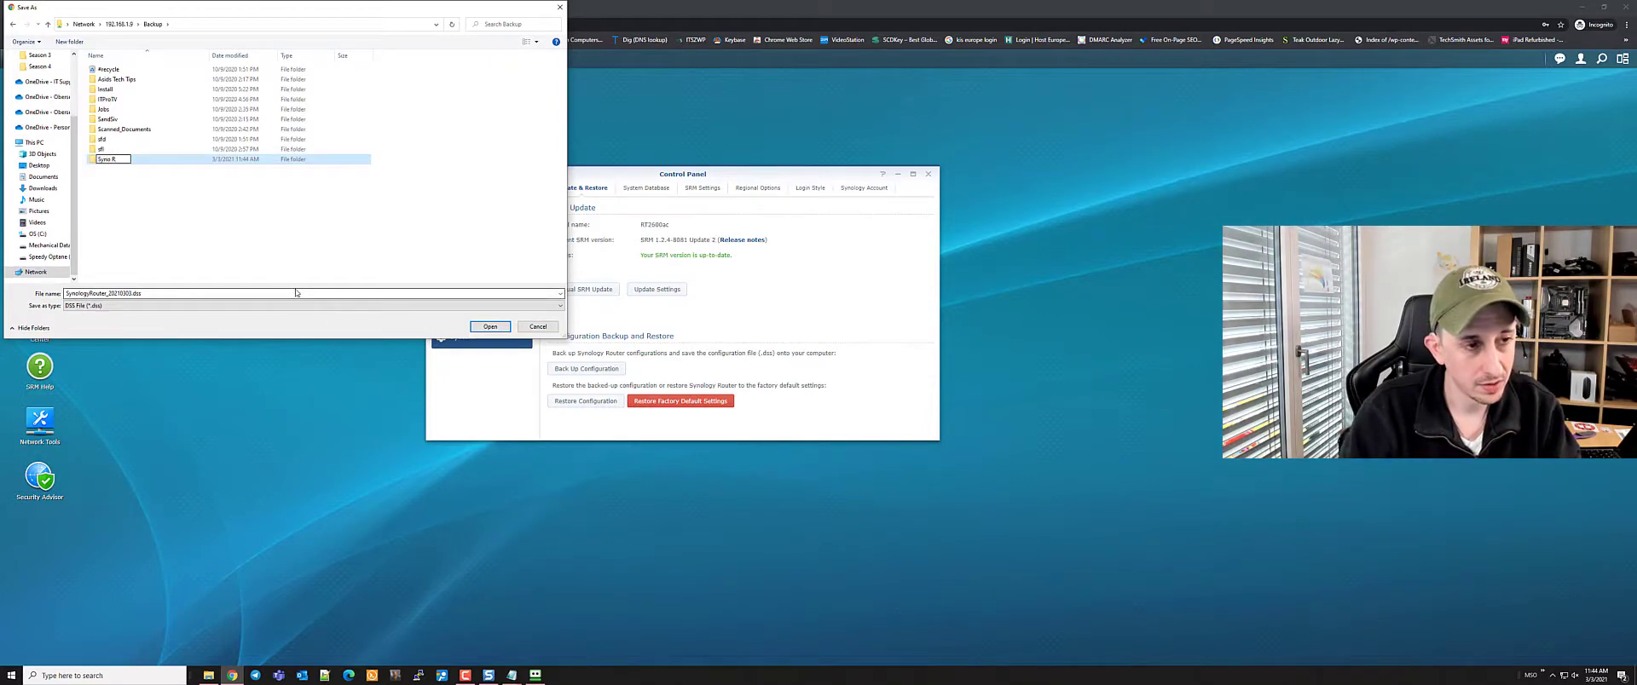
{"action": "type", "text": "no SRM B"}
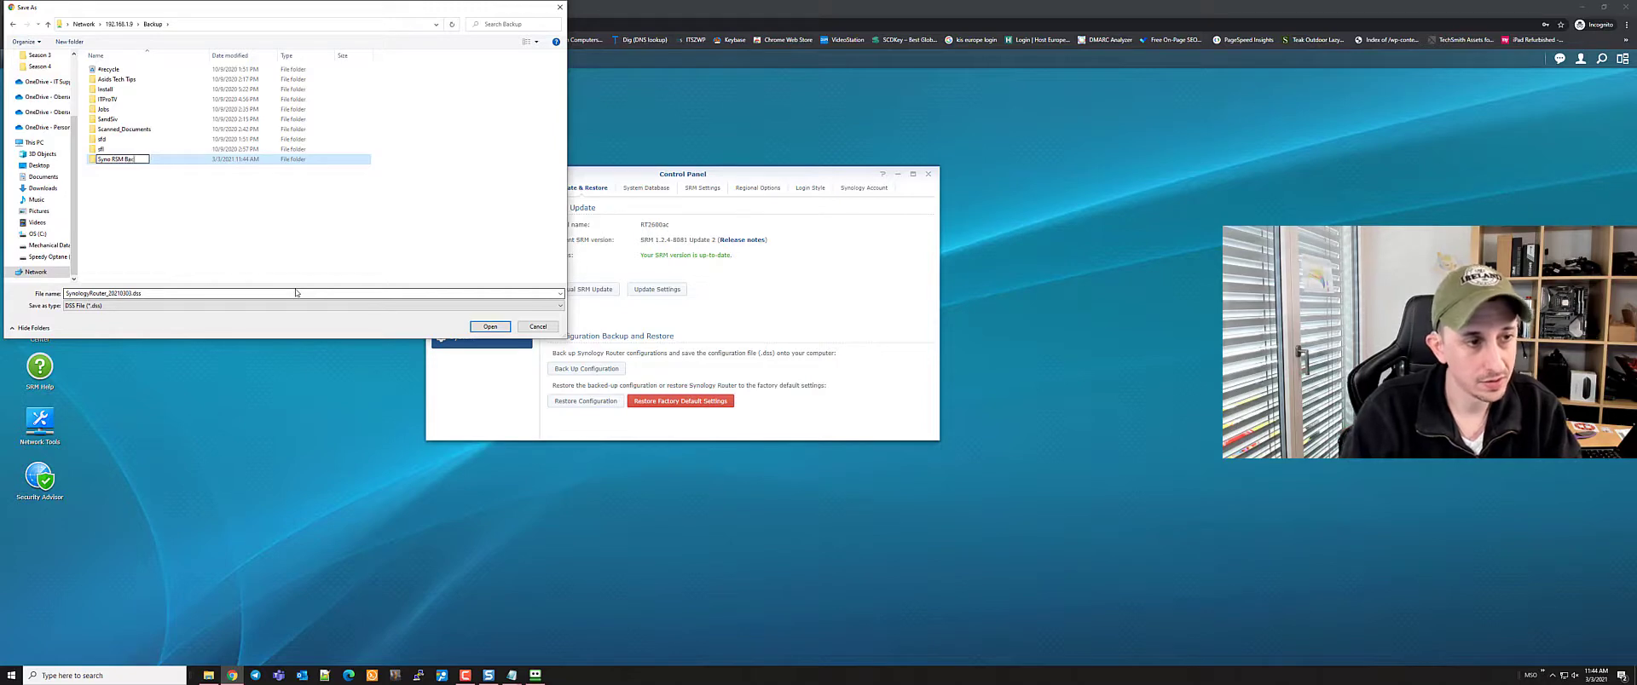
{"action": "type", "text": "ackup COnfig"}
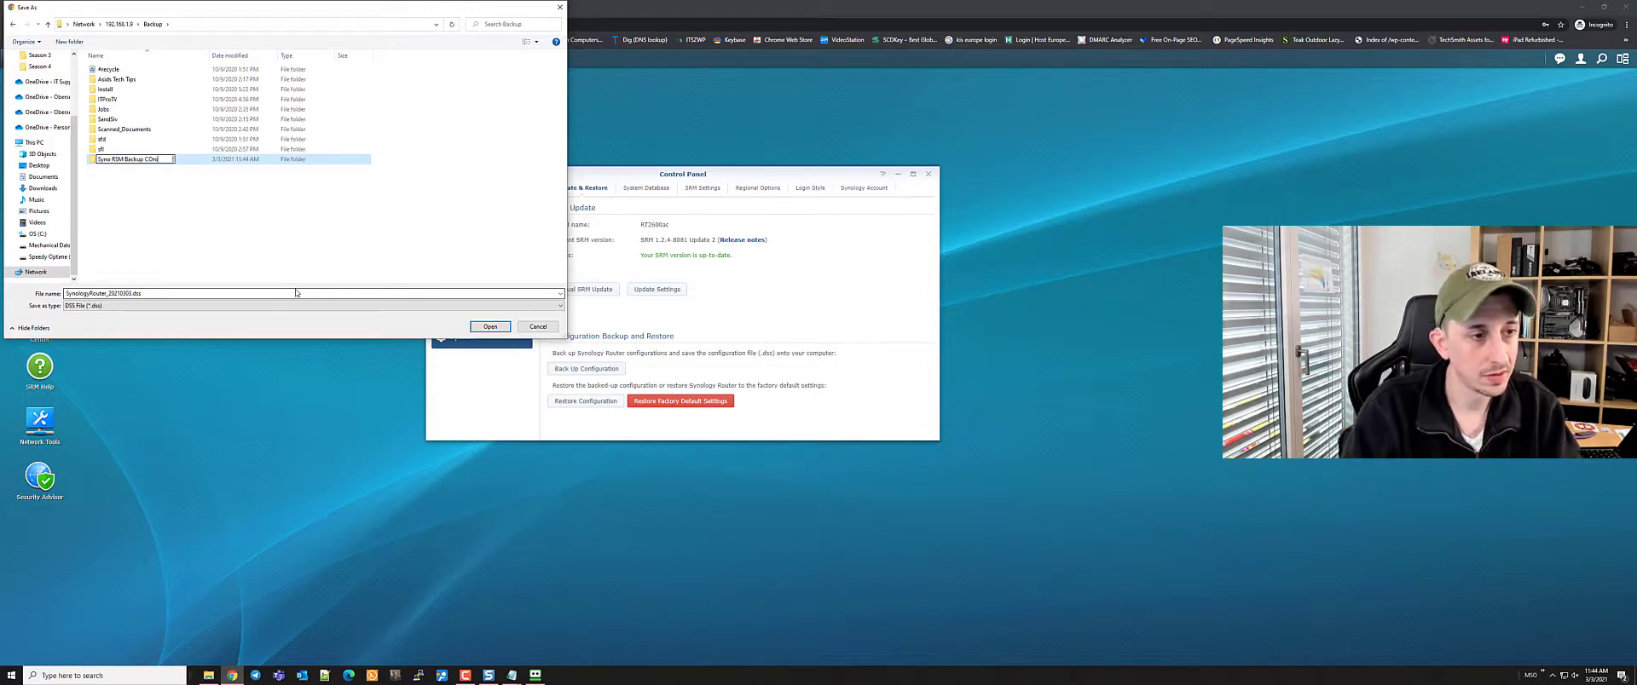
{"action": "key", "text": "BackSpace"}
{"action": "key", "text": "BackSpace"}
{"action": "key", "text": "BackSpace"}
{"action": "key", "text": "BackSpace"}
{"action": "type", "text": "o"}
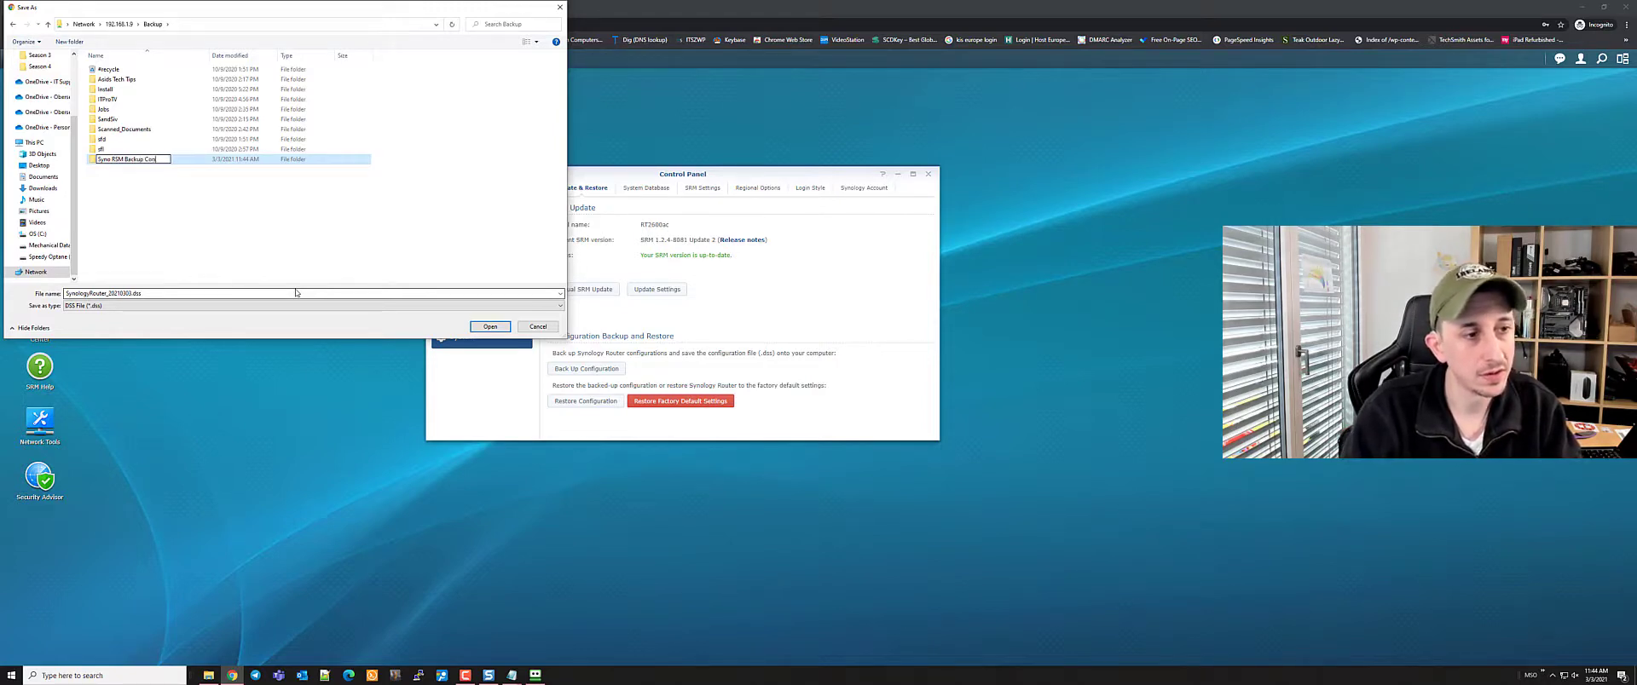
{"action": "type", "text": "nfig"}
{"action": "key", "text": "Return"}
{"action": "key", "text": "Return"}
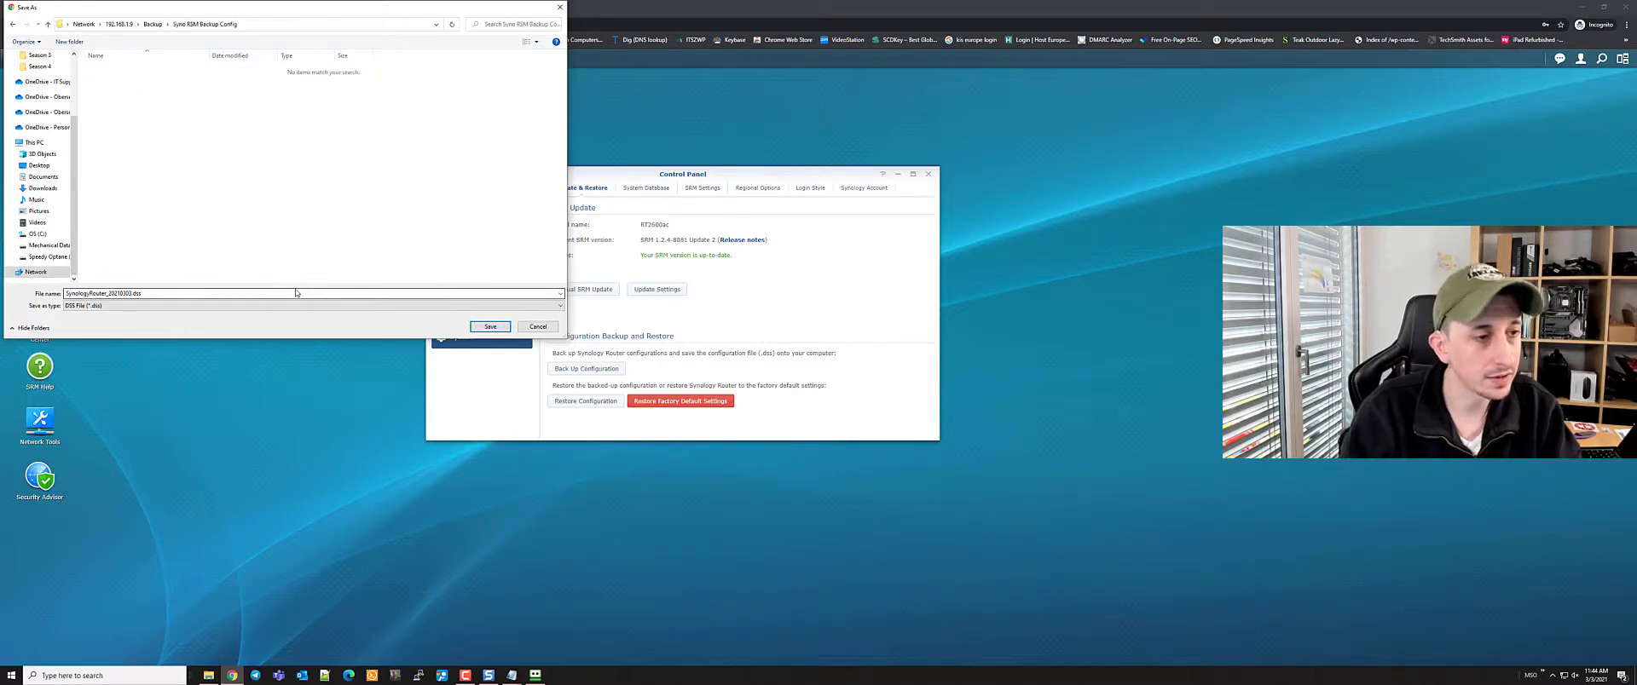
{"action": "key", "text": "Return"}
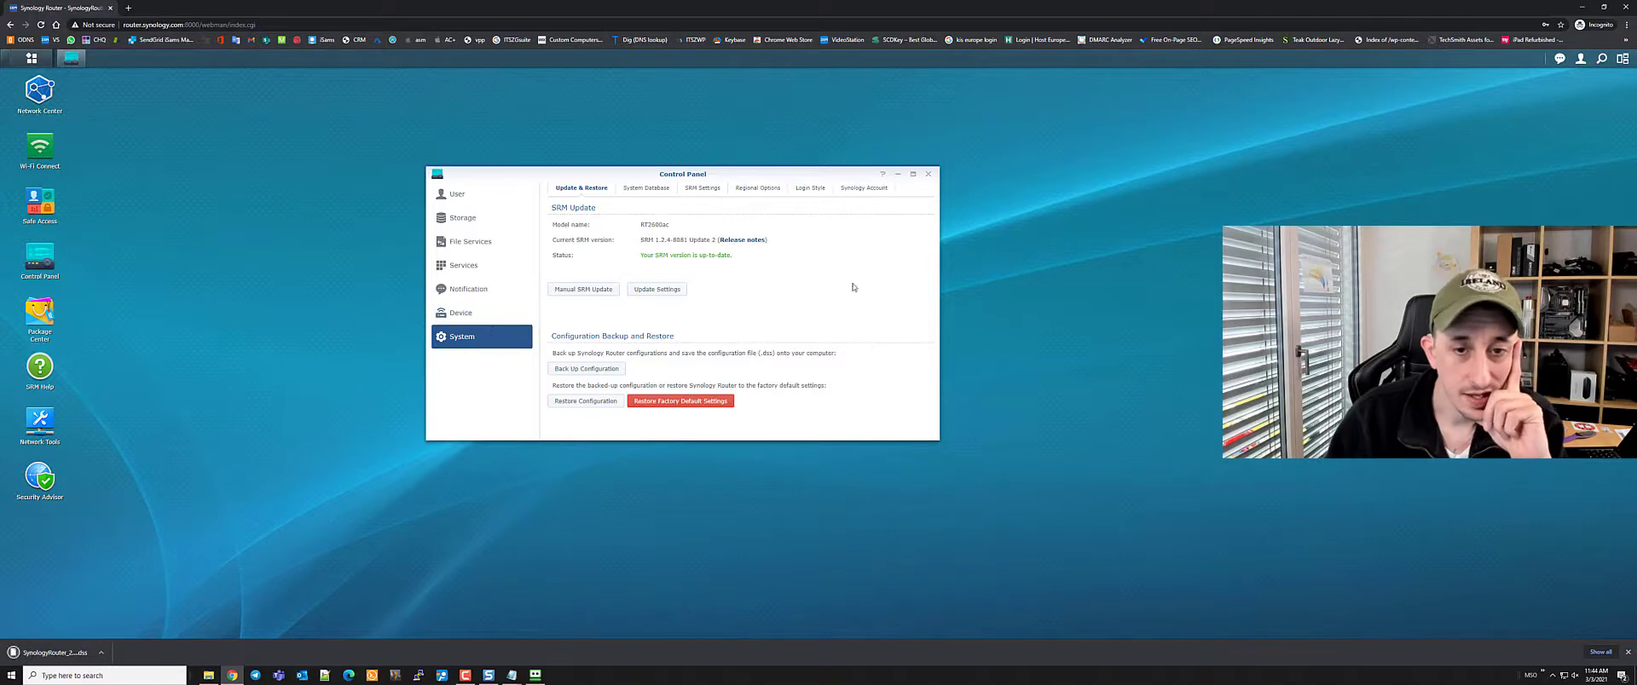
Close Control Panel, open Network Tools on the Traceroute tab, and launch PingPlotter Pro
{"action": "left_click", "coordinate": [927, 177]}
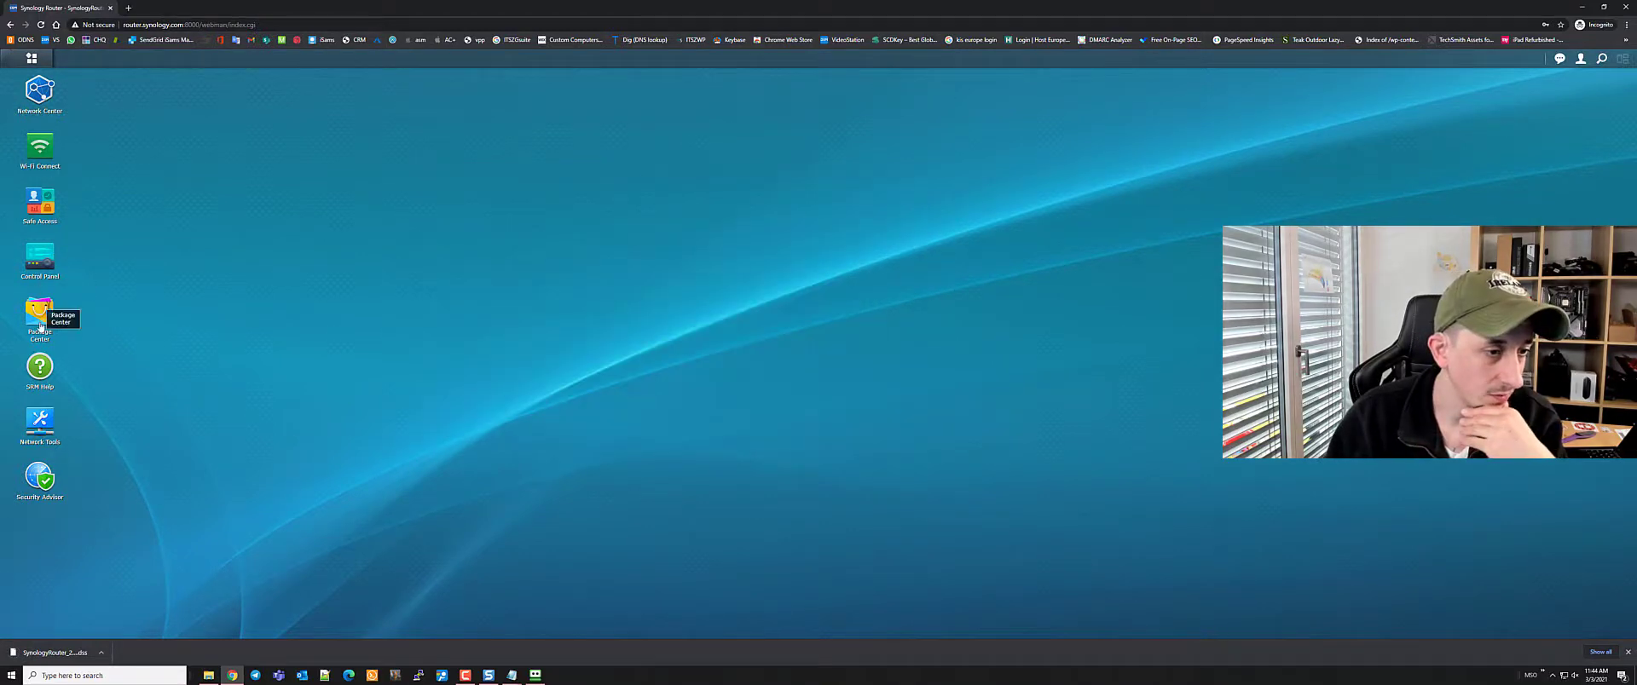
{"action": "left_click", "coordinate": [39, 421]}
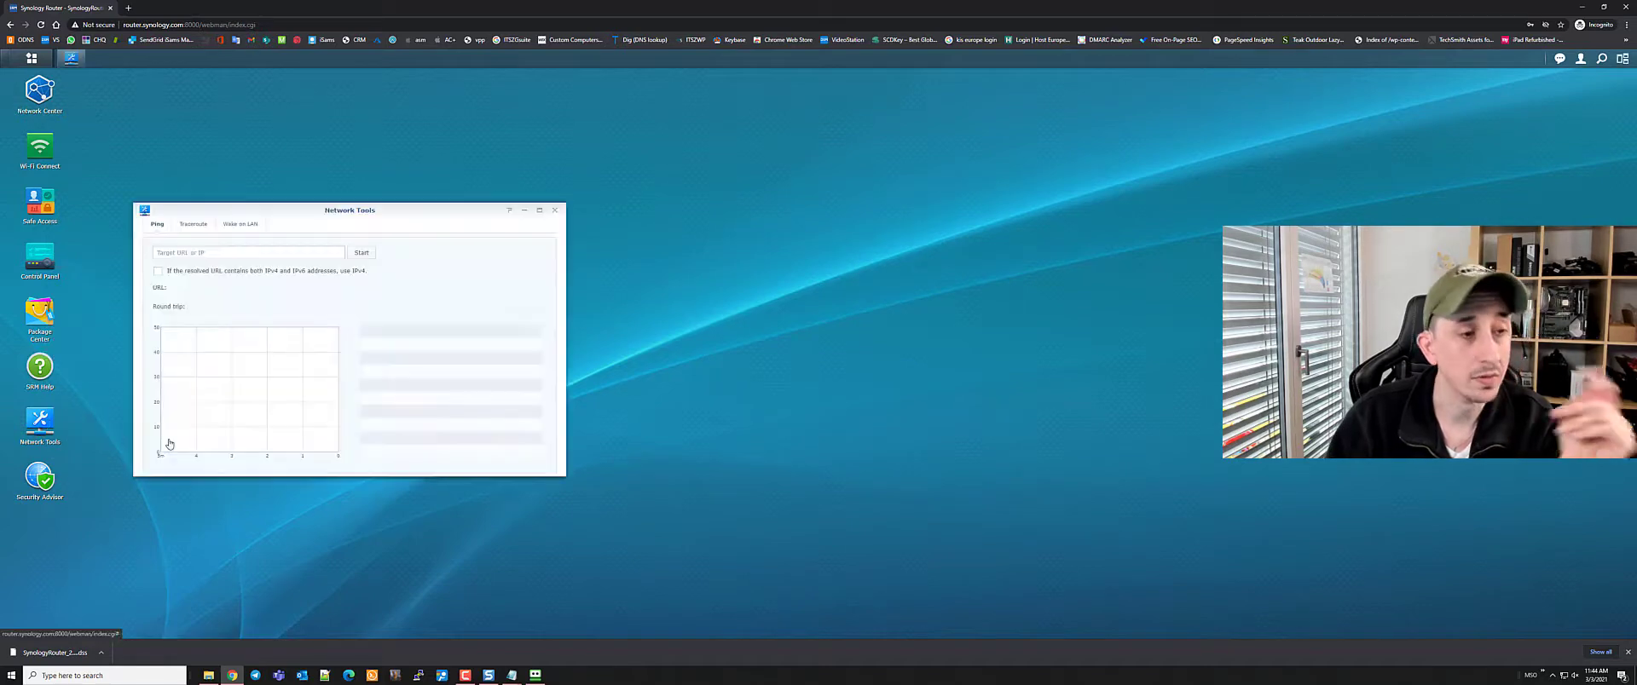
{"action": "left_click_drag", "start_coordinate": [239, 210], "coordinate": [273, 142]}
{"action": "left_click", "coordinate": [227, 157]}
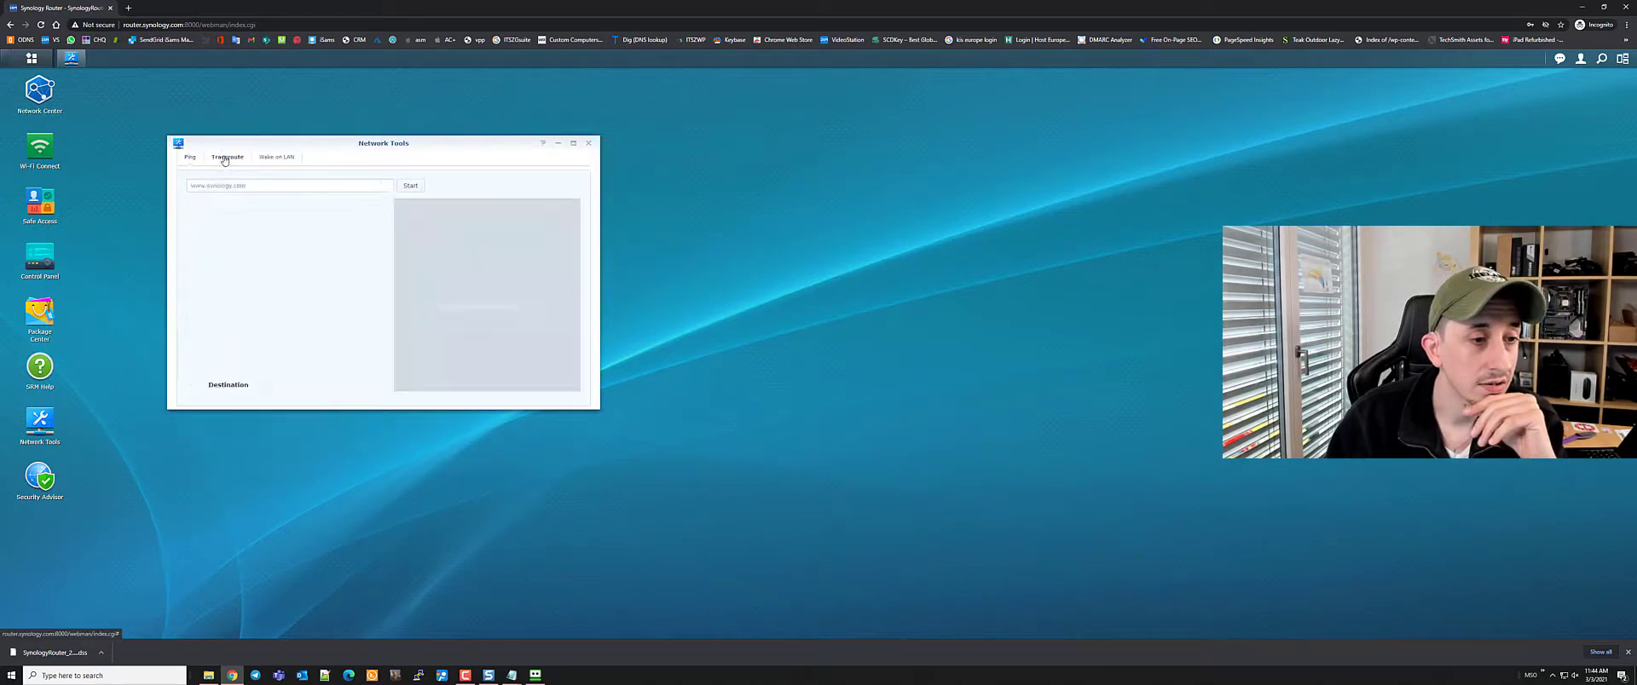
{"action": "left_click", "coordinate": [240, 186]}
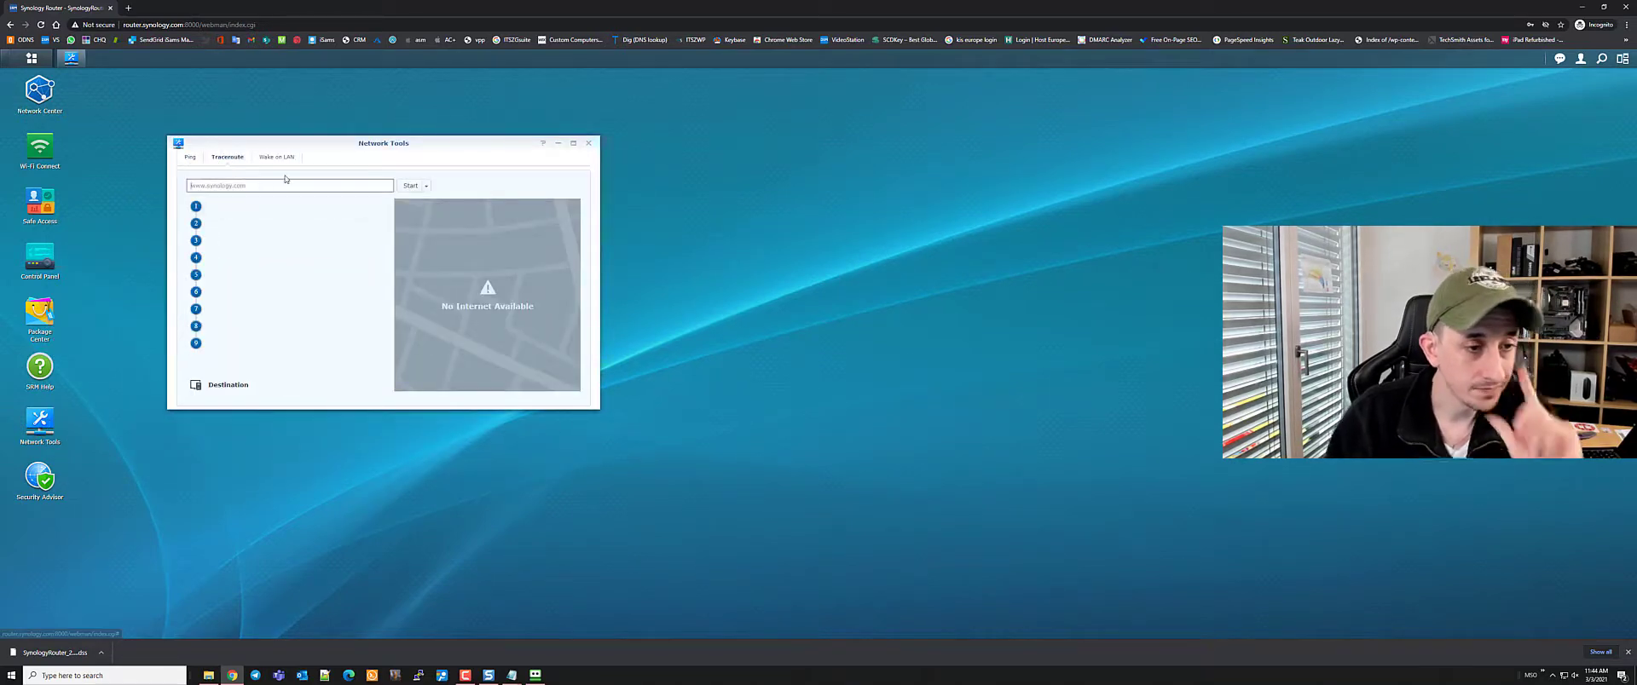
{"action": "left_click", "coordinate": [462, 670]}
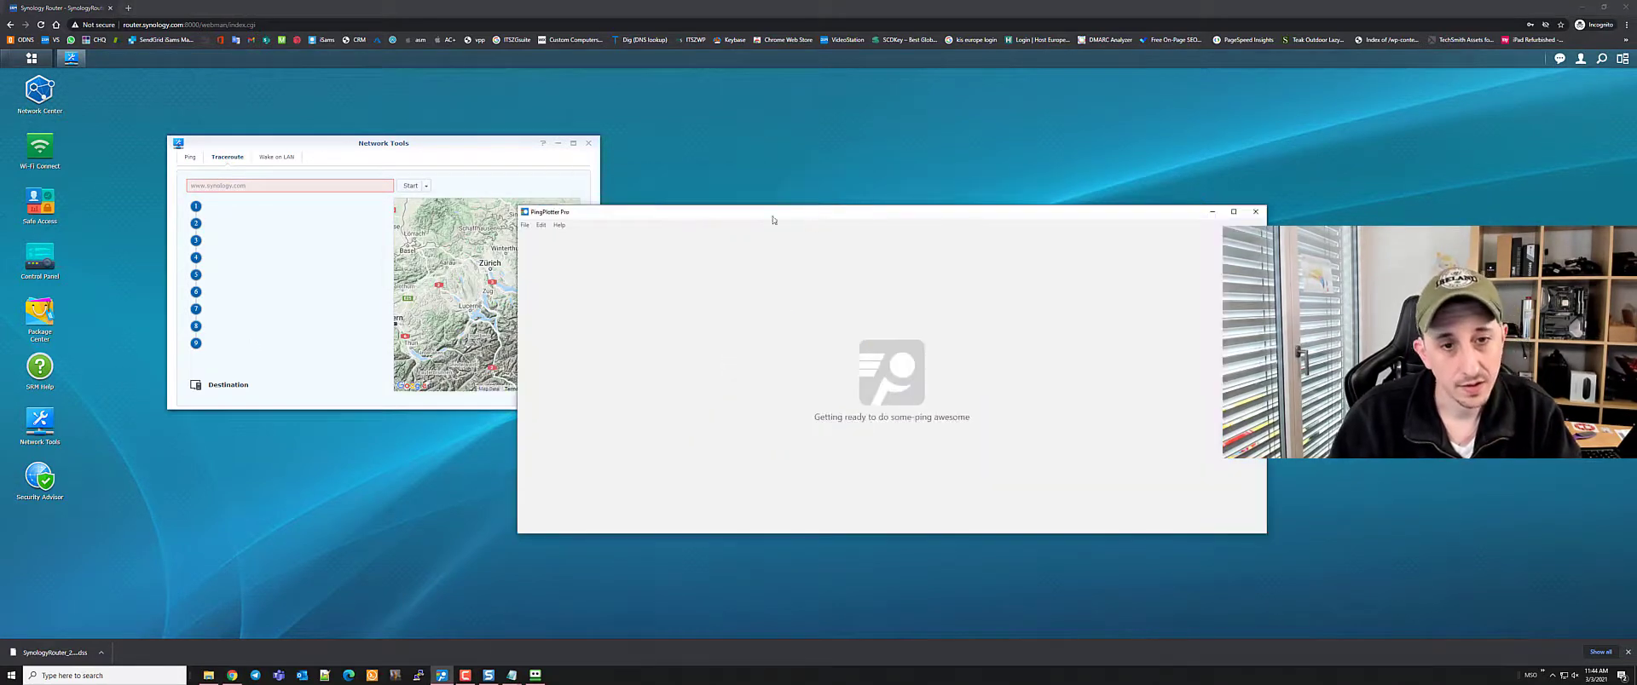
Start a new PingPlotter trace to the recent target n308.meraki.com
{"action": "left_click", "coordinate": [1008, 452]}
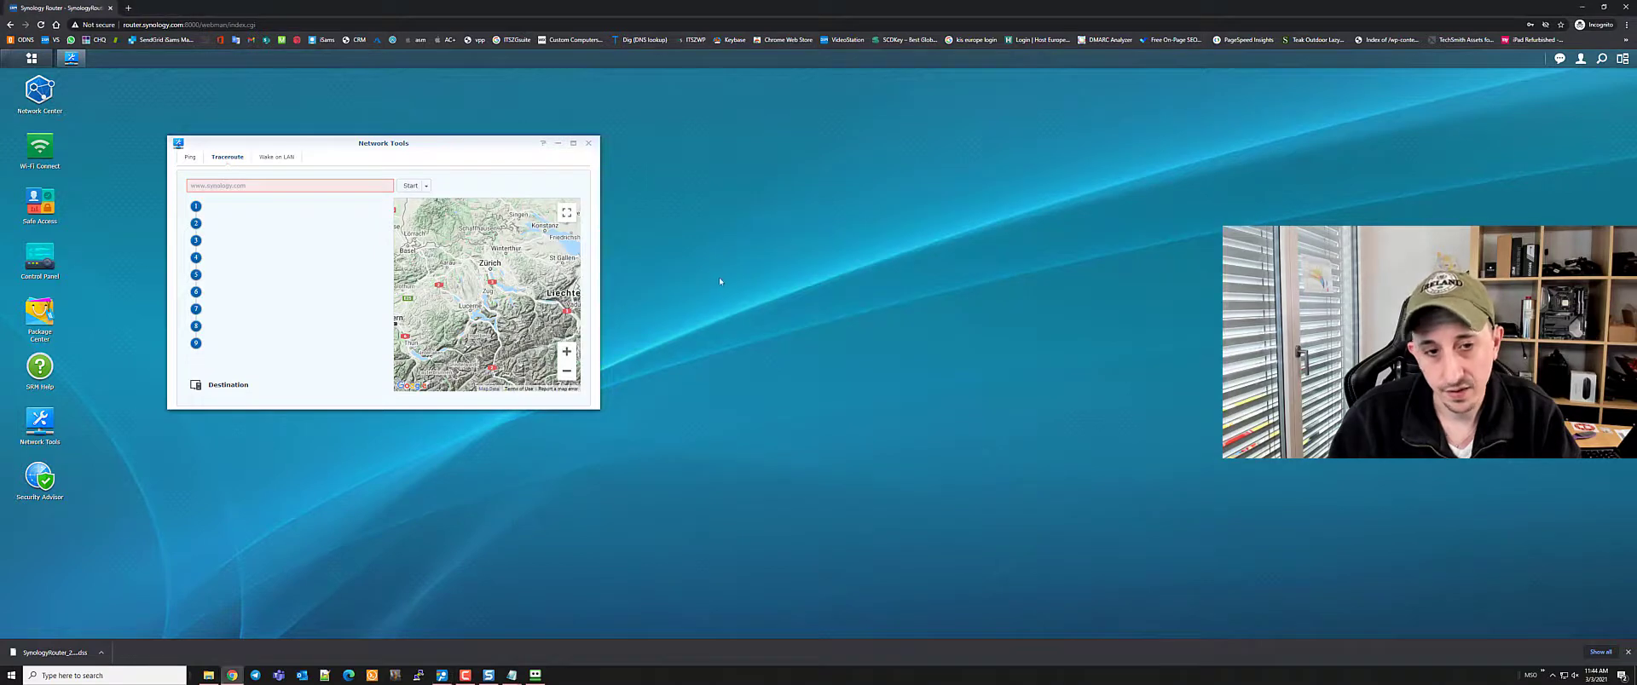
{"action": "left_click", "coordinate": [786, 144]}
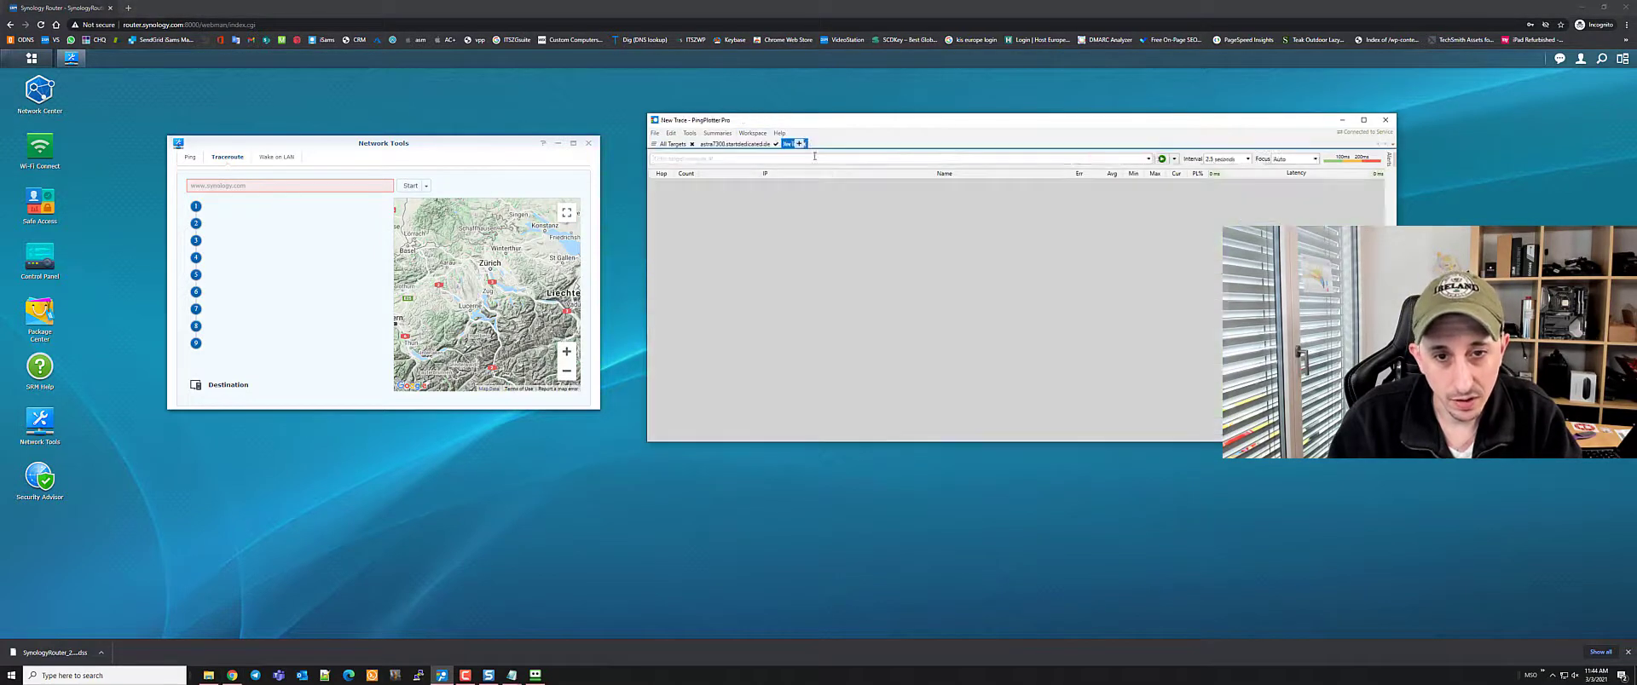
{"action": "left_click", "coordinate": [966, 189]}
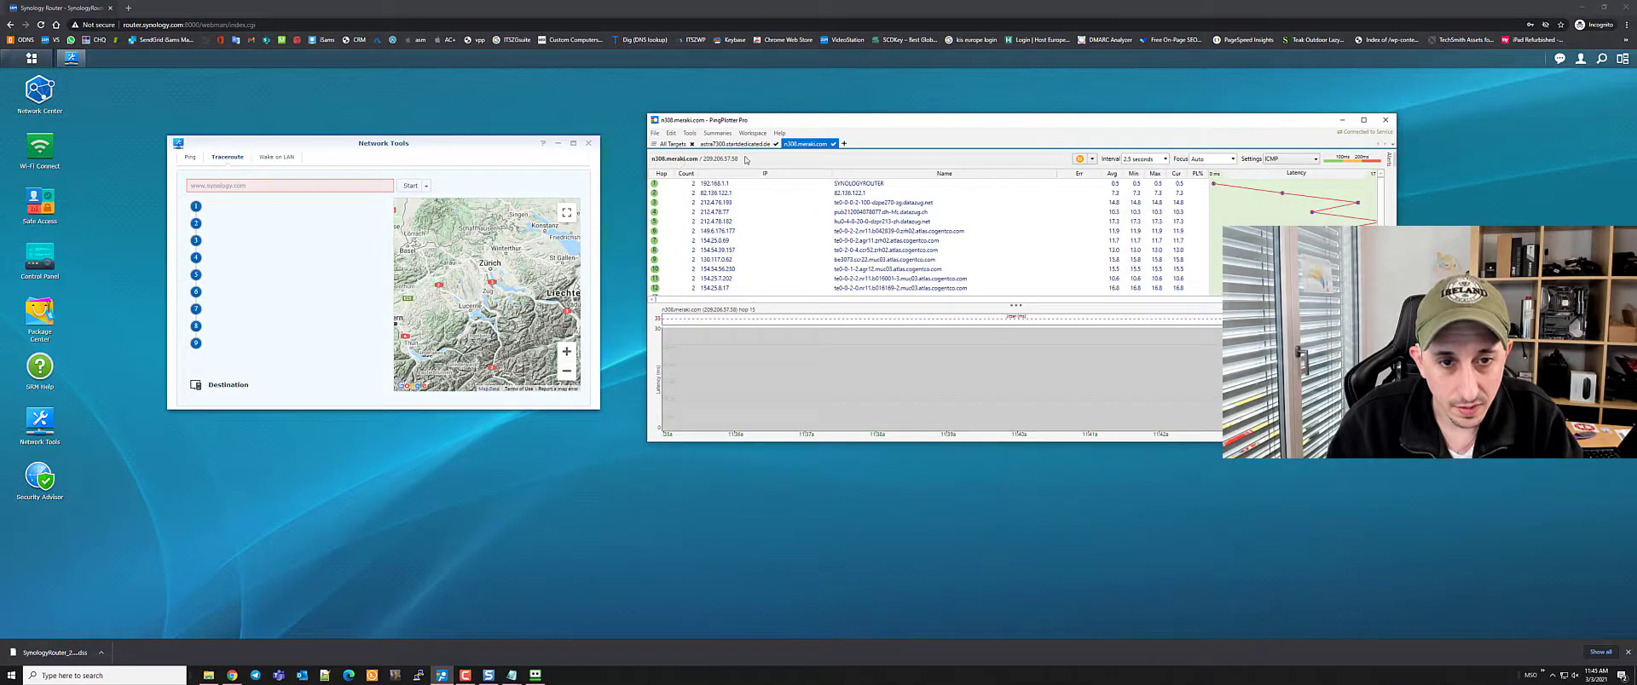
Snap the browser to the left half and PingPlotter to the right half
{"action": "left_click", "coordinate": [292, 184]}
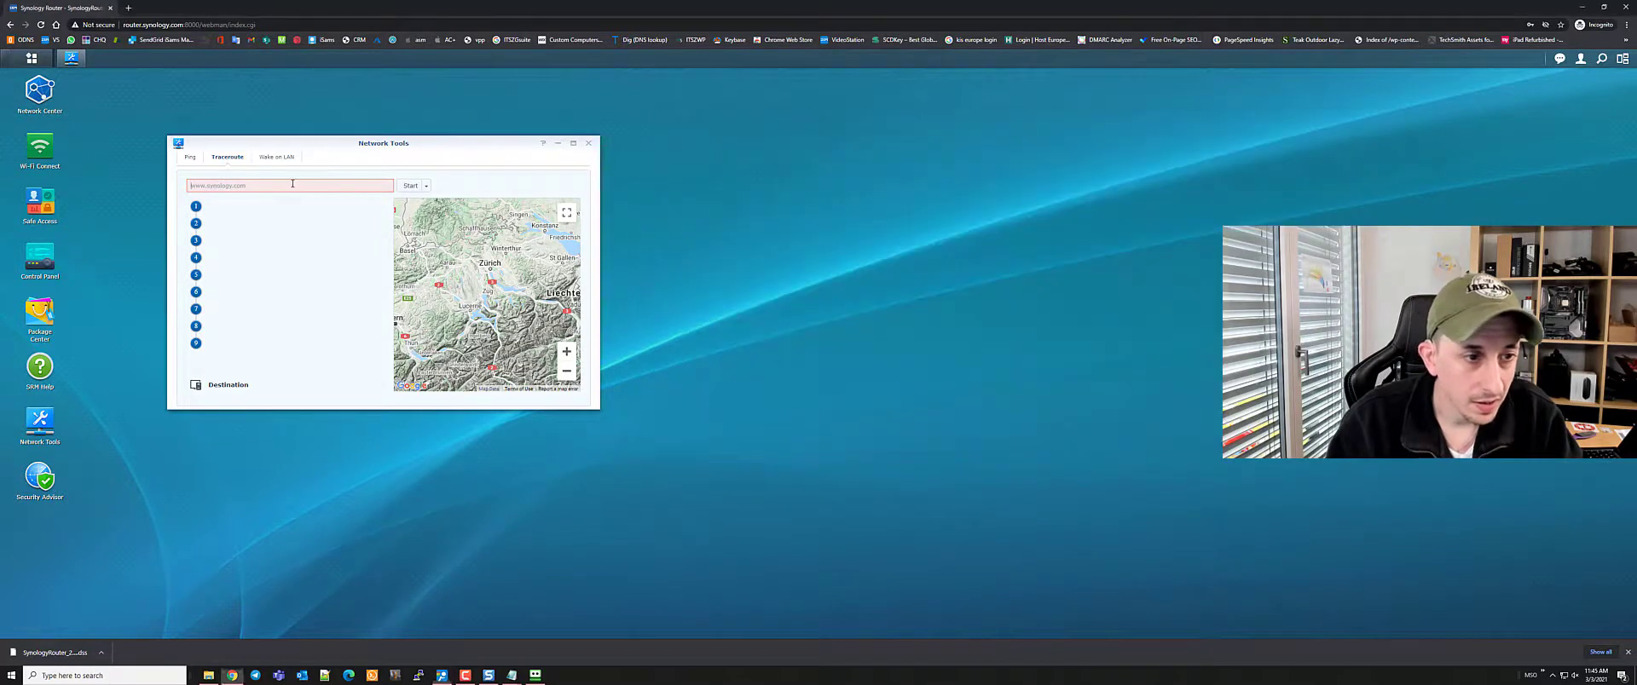
{"action": "key", "text": "alt+Tab"}
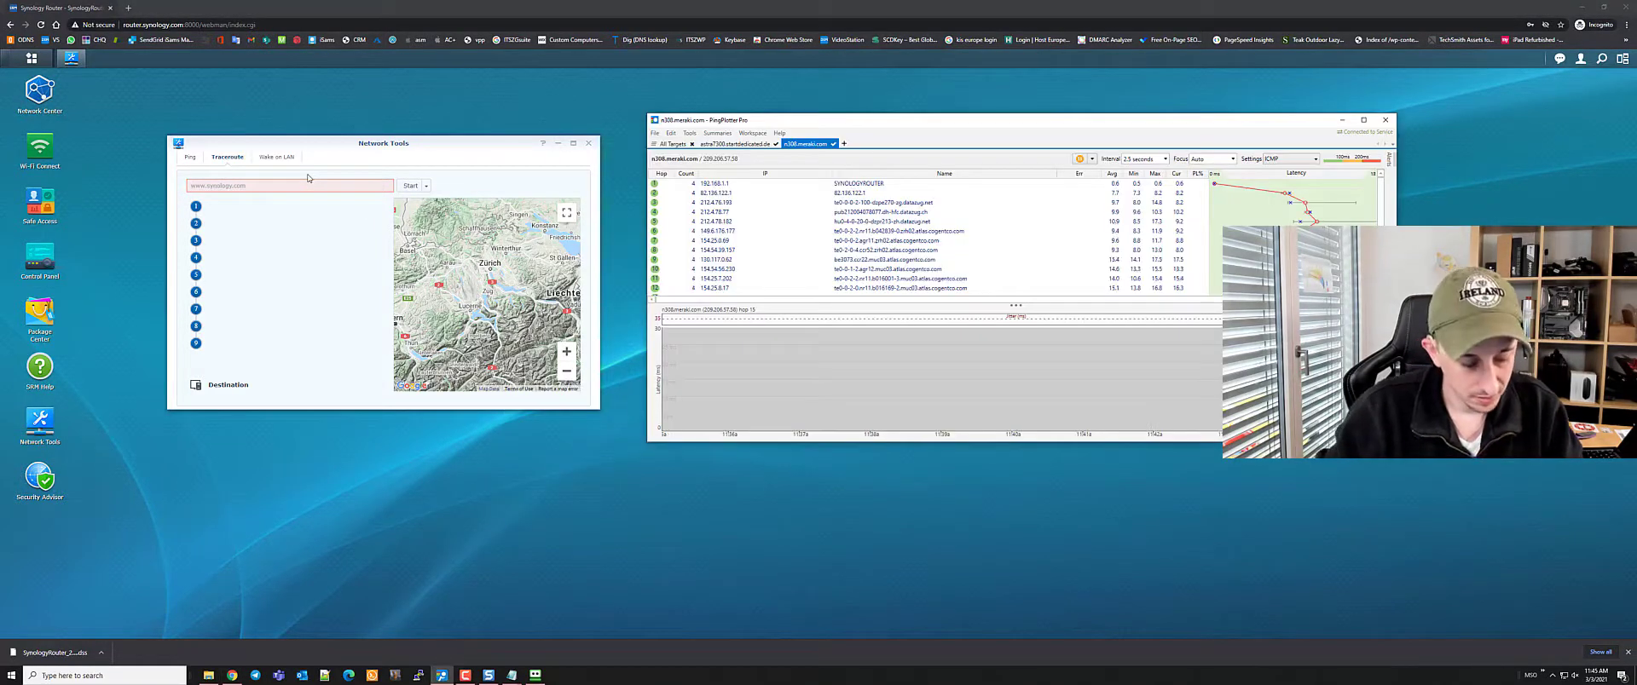
{"action": "key", "text": "alt+Tab"}
{"action": "key", "text": "super+Left"}
{"action": "key", "text": "alt+Tab"}
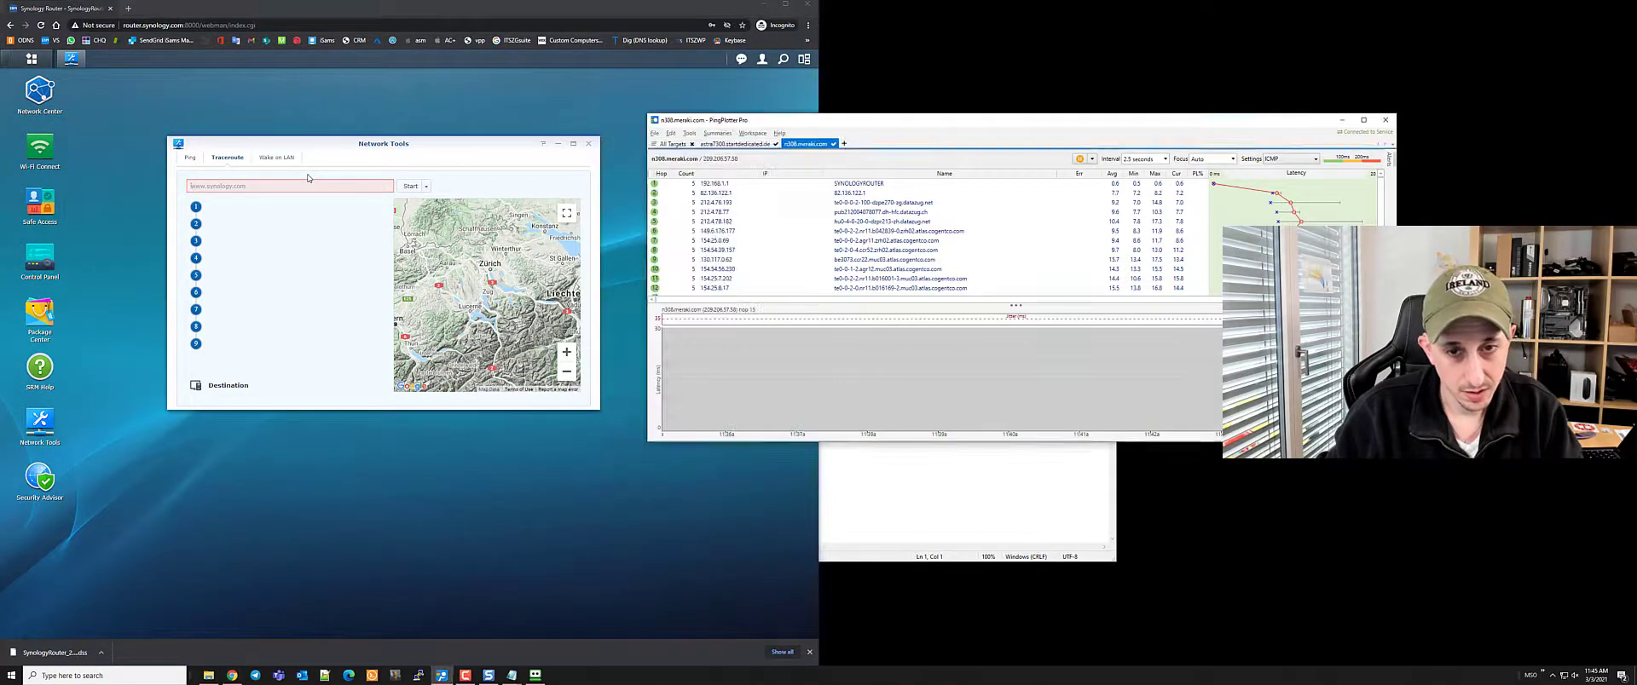
{"action": "key", "text": "super+Right"}
{"action": "left_click", "coordinate": [307, 172]}
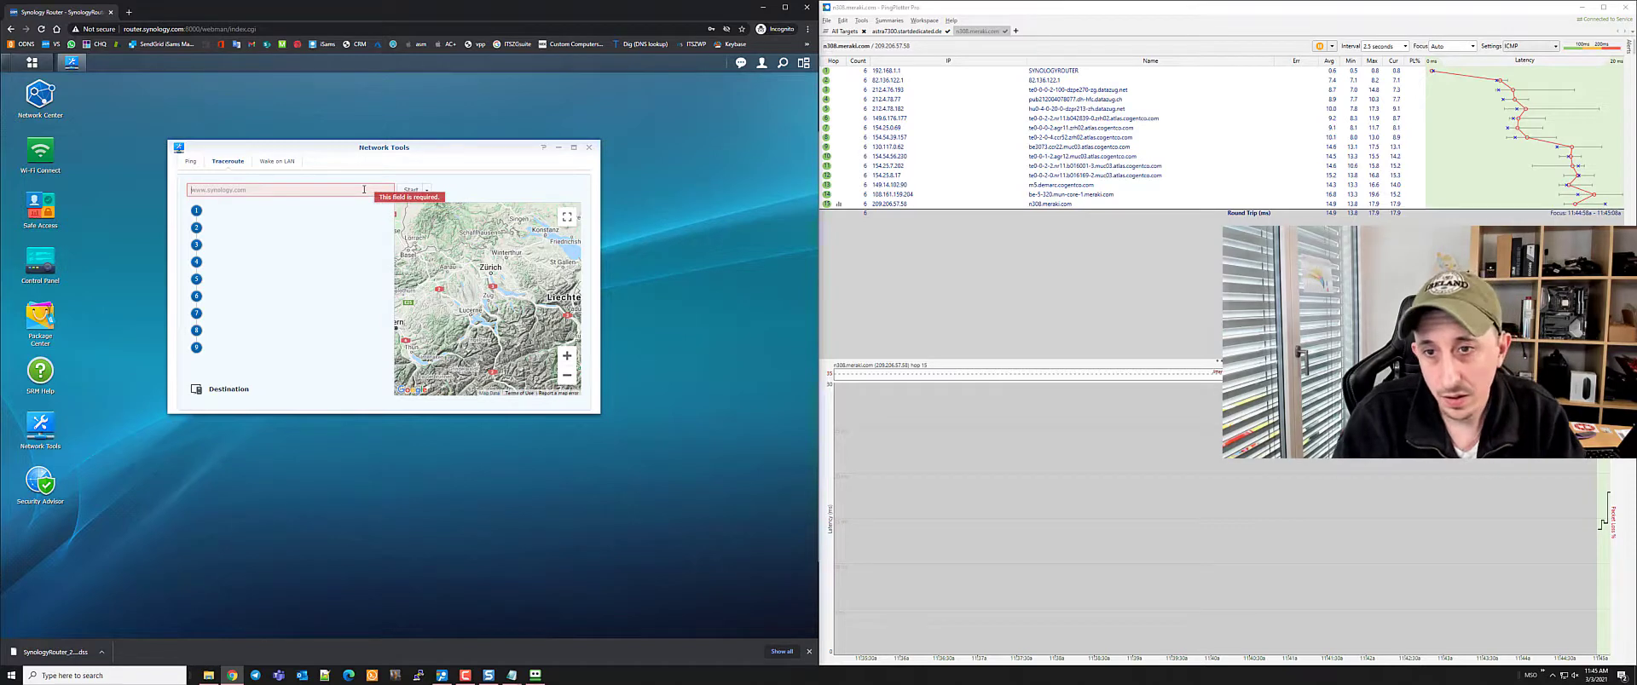
Run the router's traceroute to n308.meraki.com and maximize the browser to view results
{"action": "type", "text": "n30"}
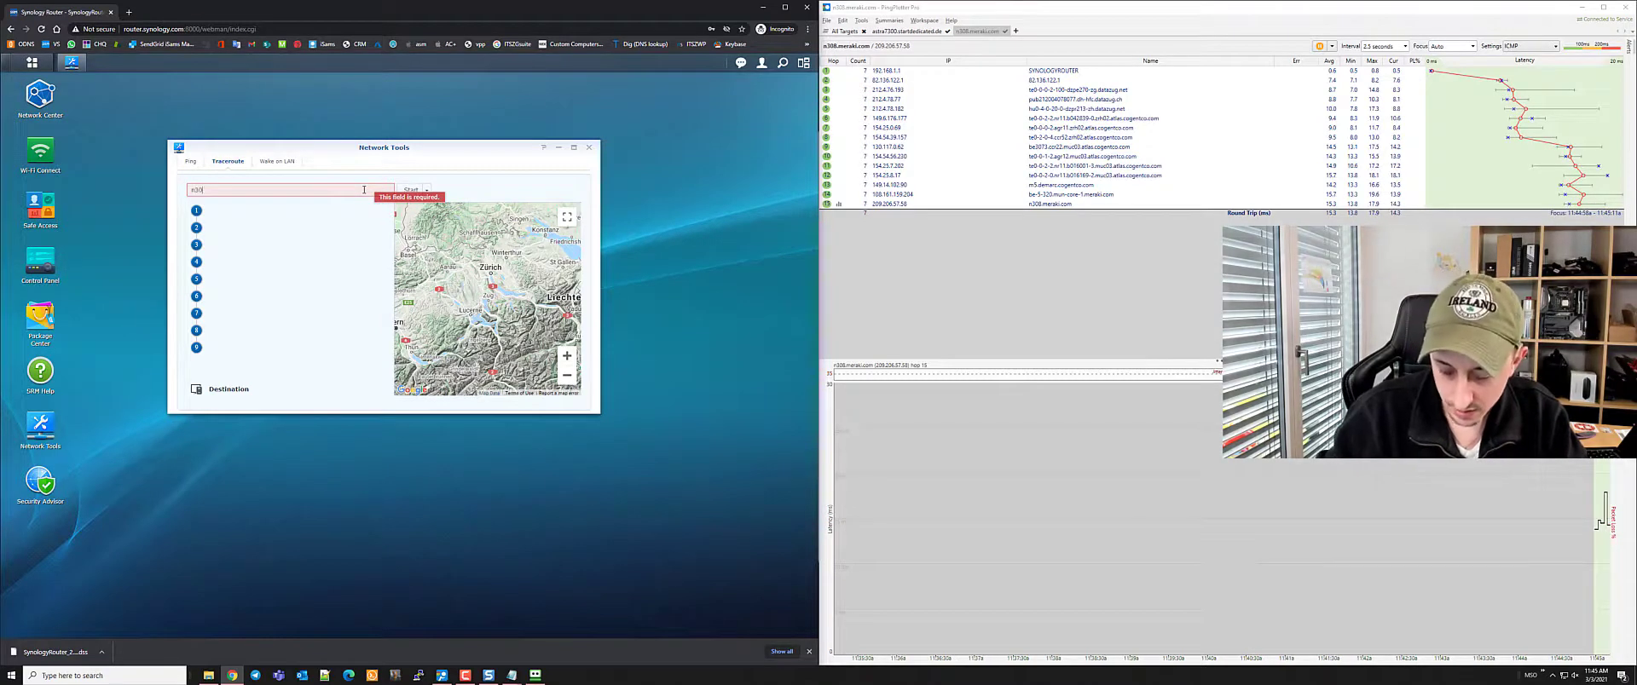
{"action": "type", "text": "8"}
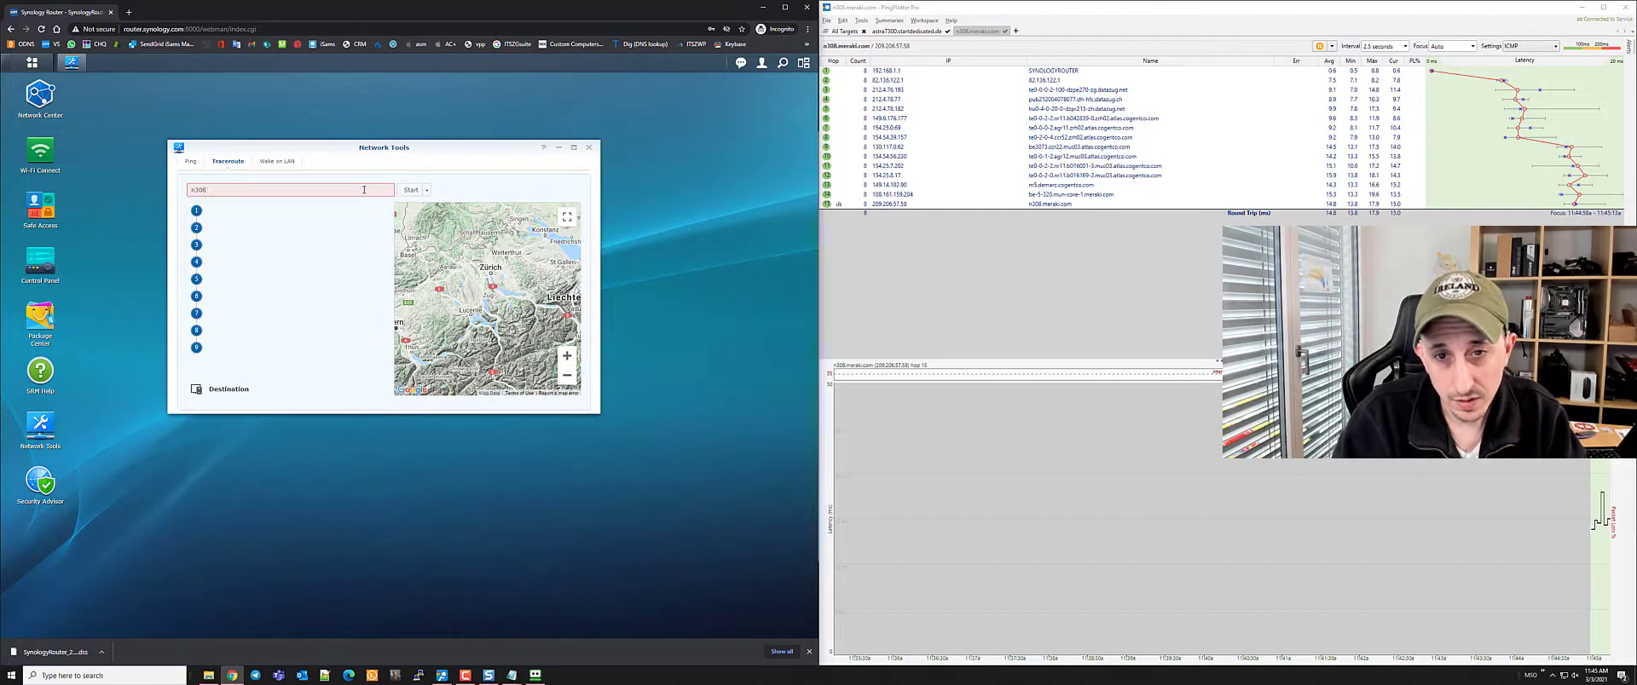
{"action": "type", "text": ".me"}
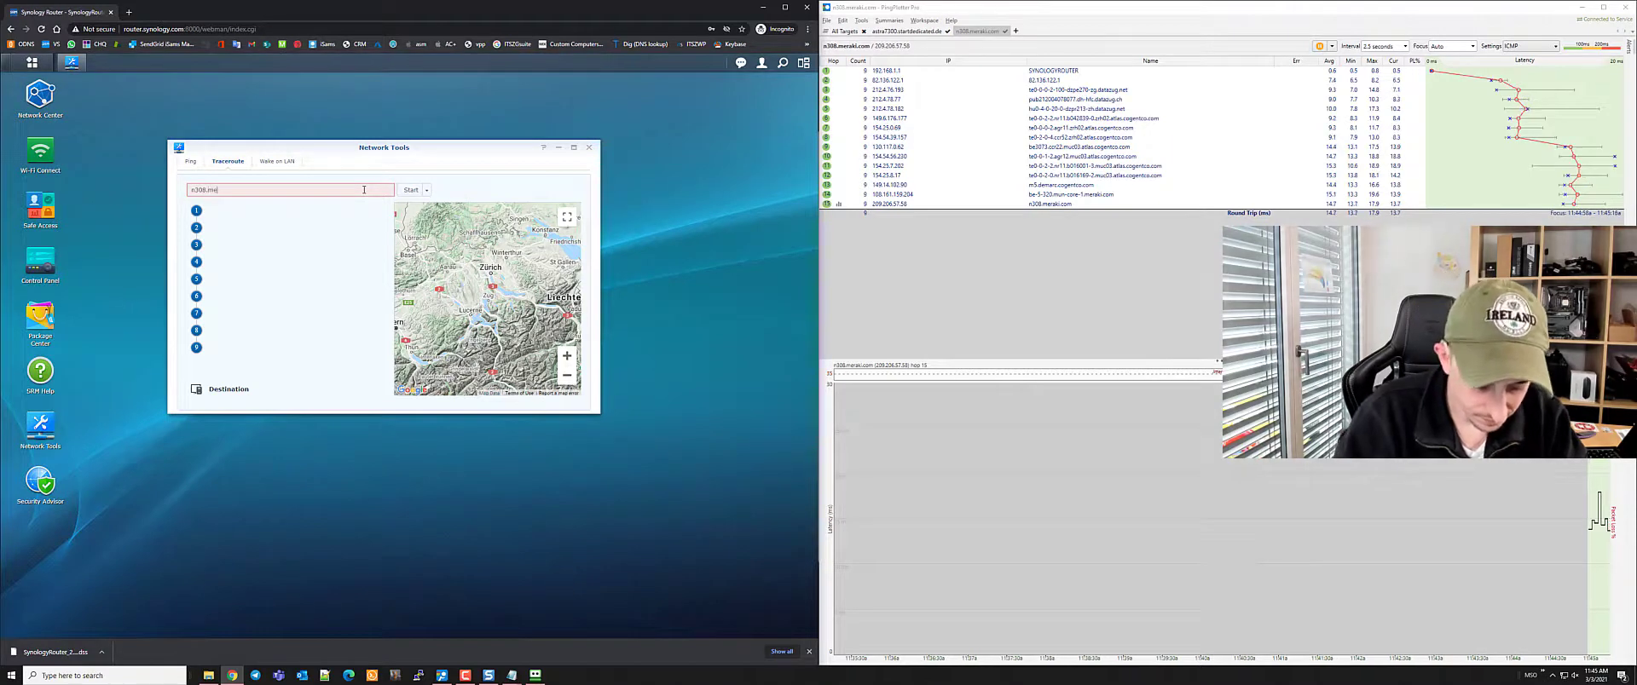
{"action": "type", "text": "raki.com"}
{"action": "key", "text": "Return"}
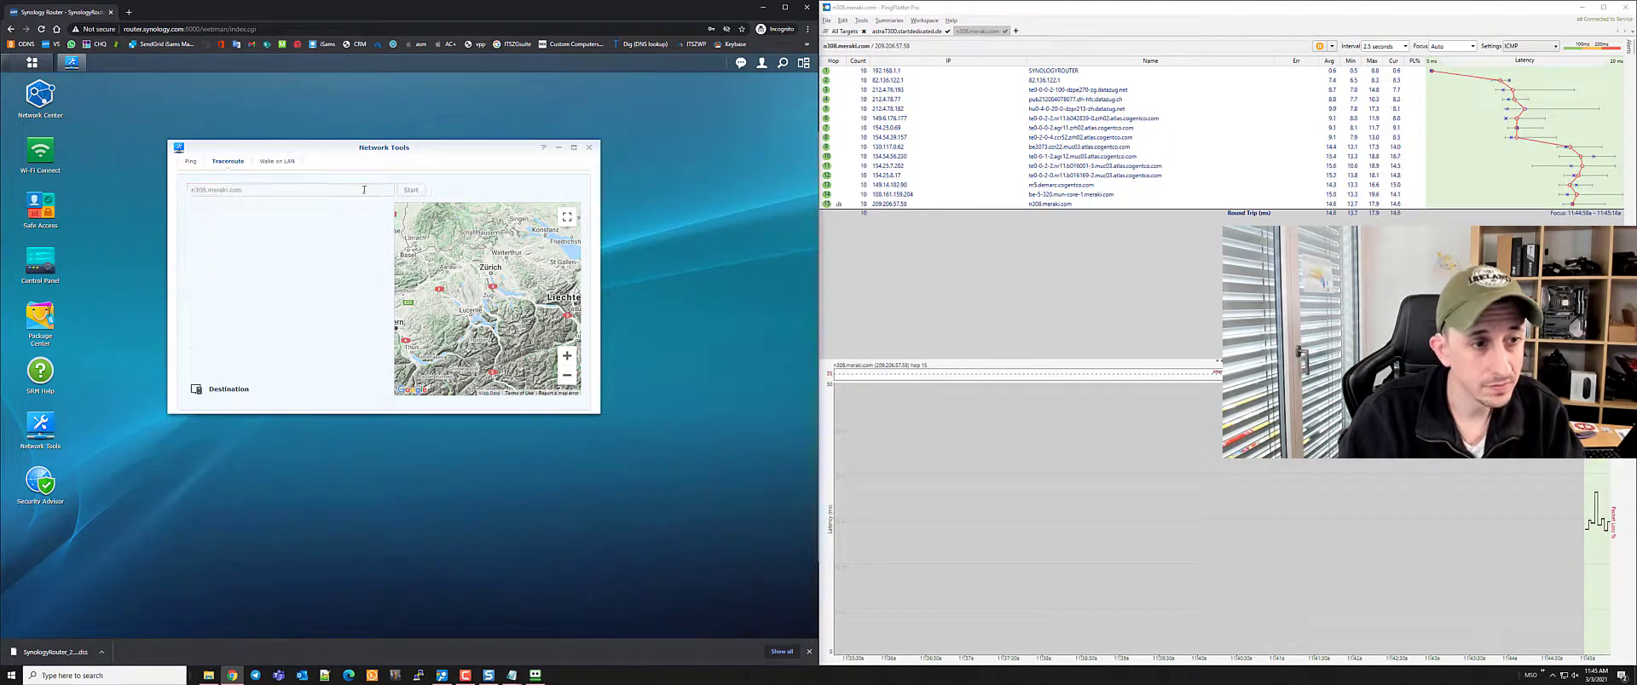
{"action": "left_click", "coordinate": [786, 9]}
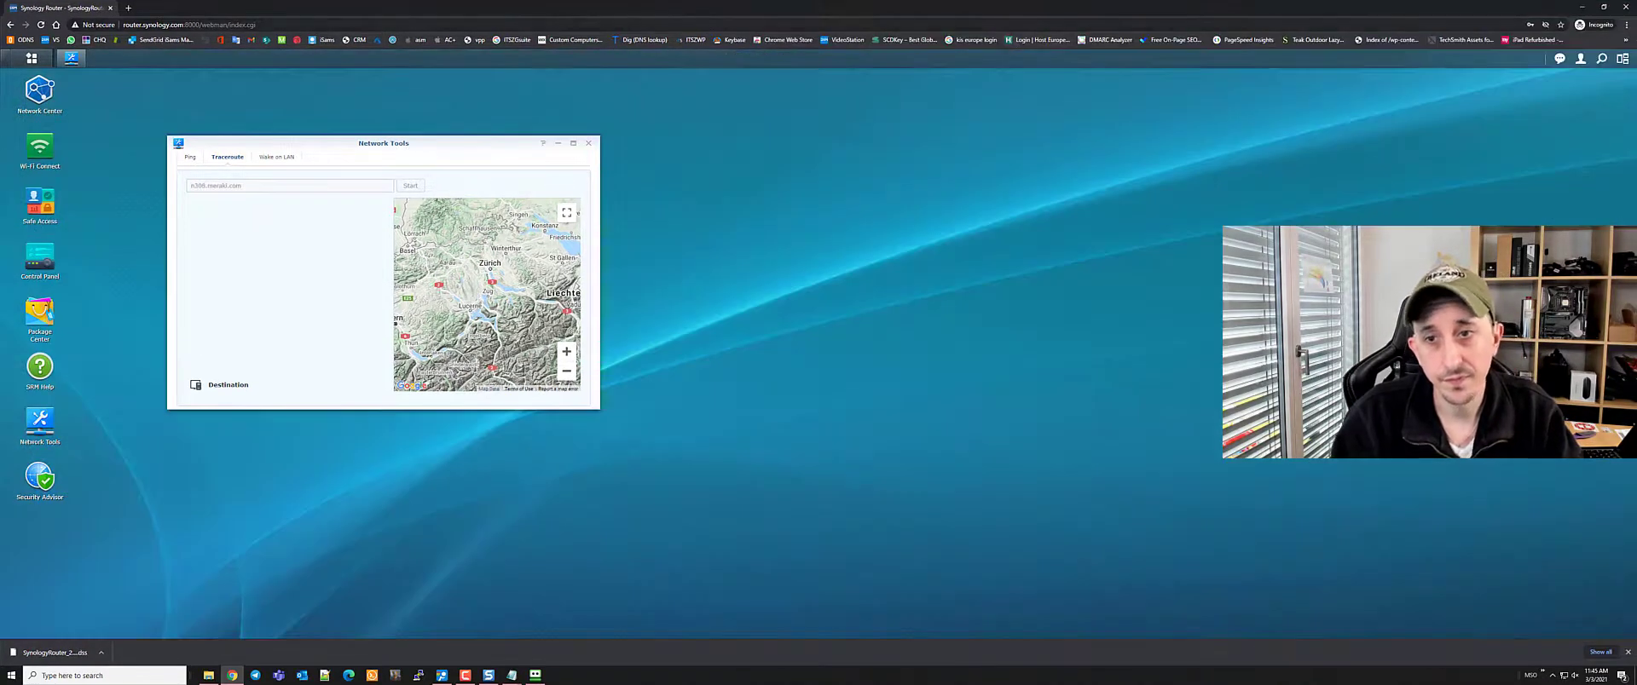
{"action": "key", "text": "alt+Tab"}
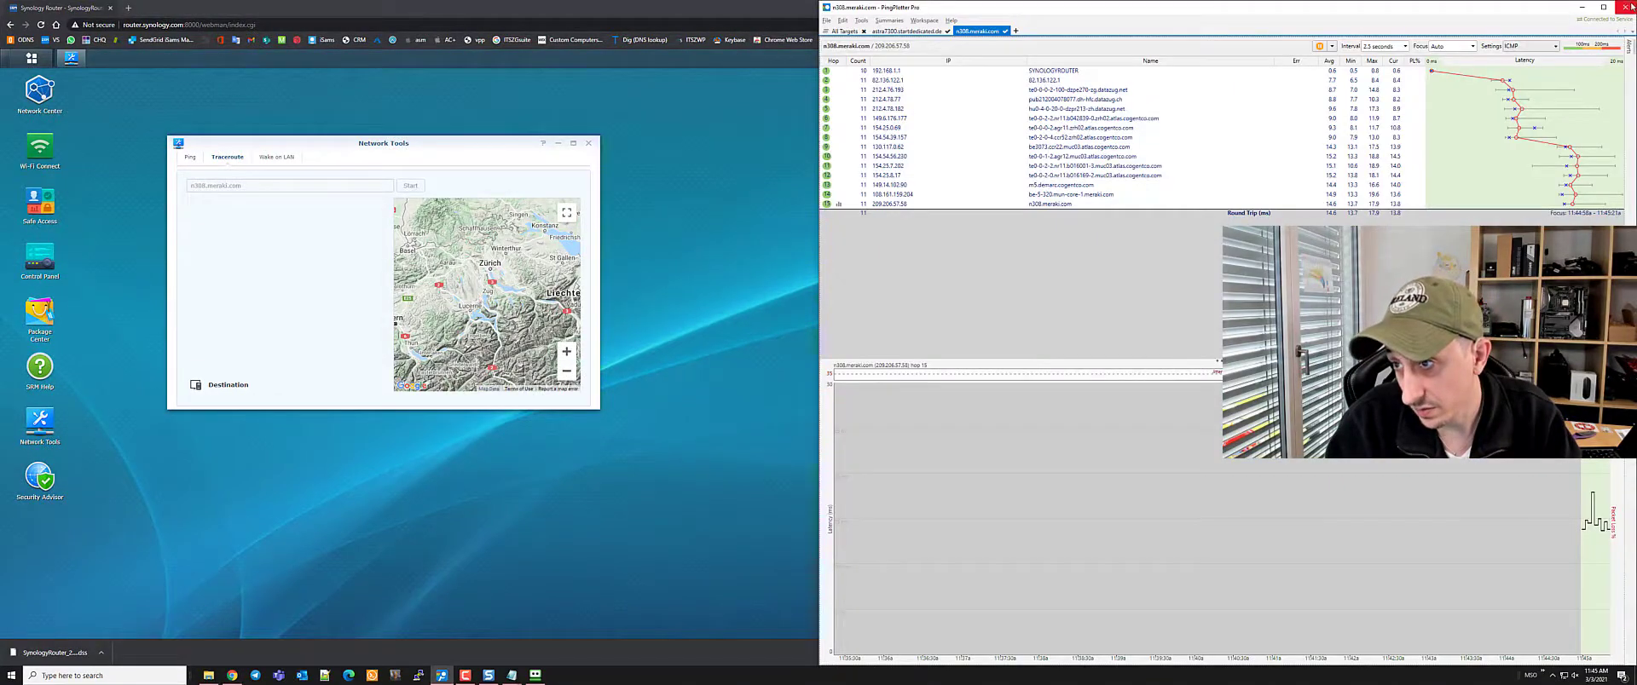
{"action": "key", "text": "alt+Tab"}
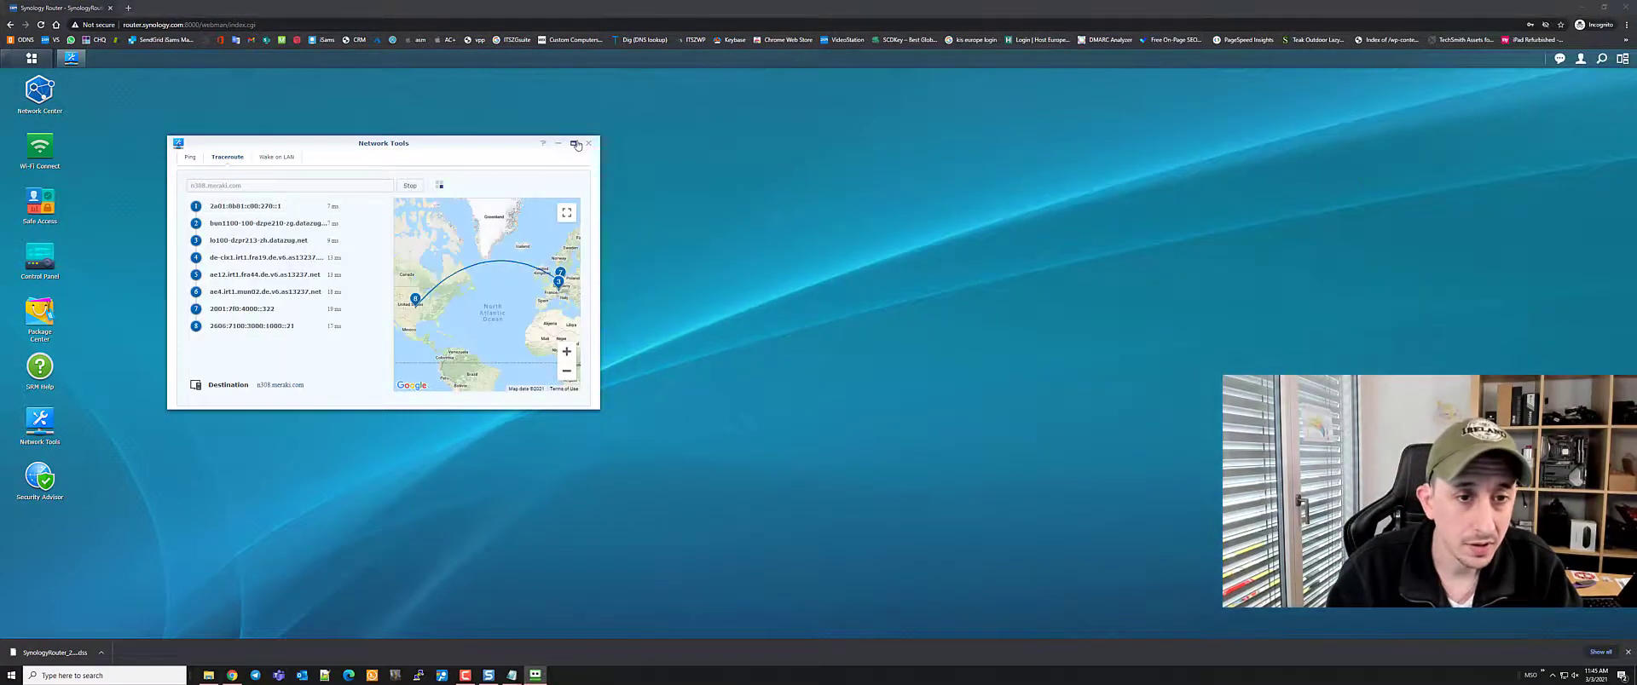
Maximize Network Tools, inspect route markers across the US and Germany, then switch to Wake on LAN
{"action": "left_click", "coordinate": [572, 142]}
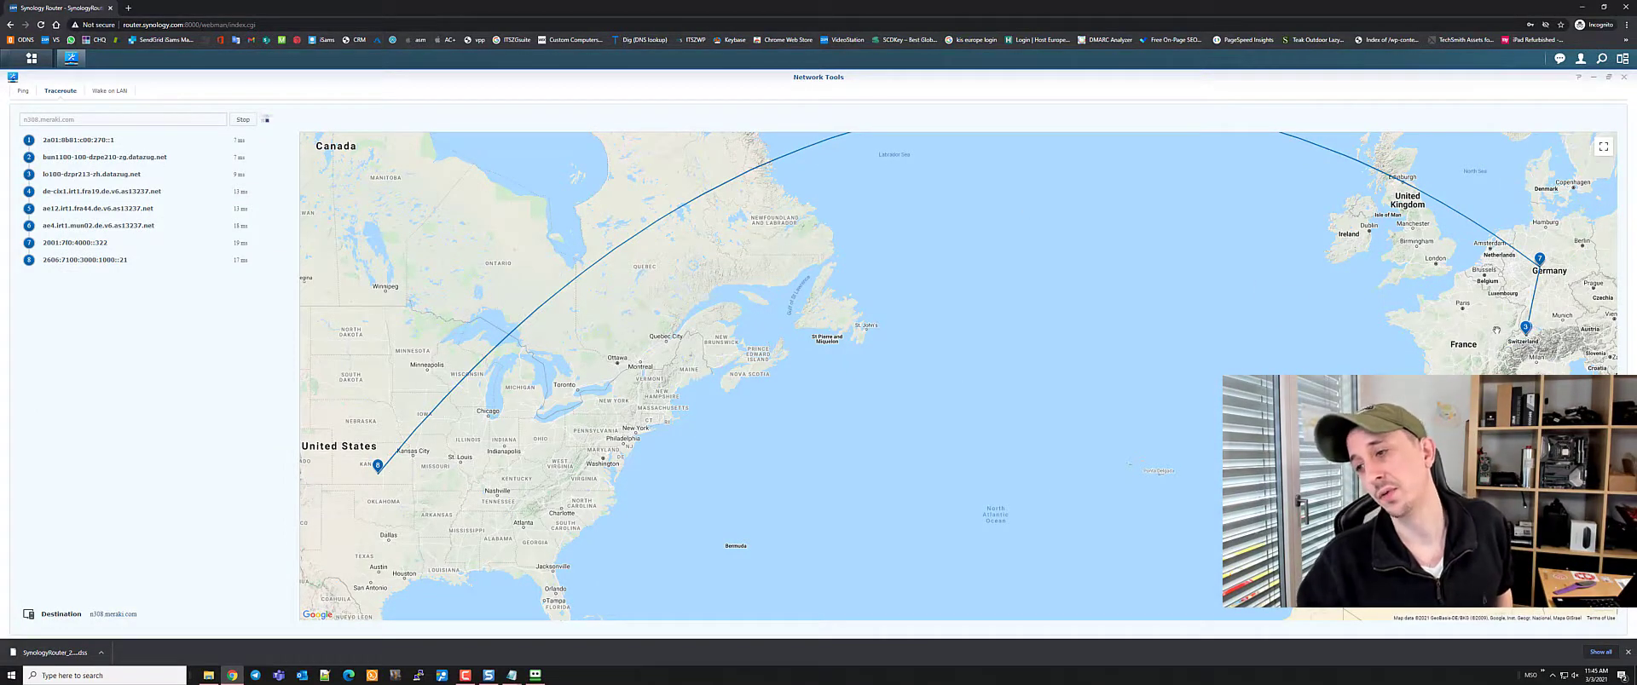
{"action": "mouse_move", "coordinate": [1539, 265]}
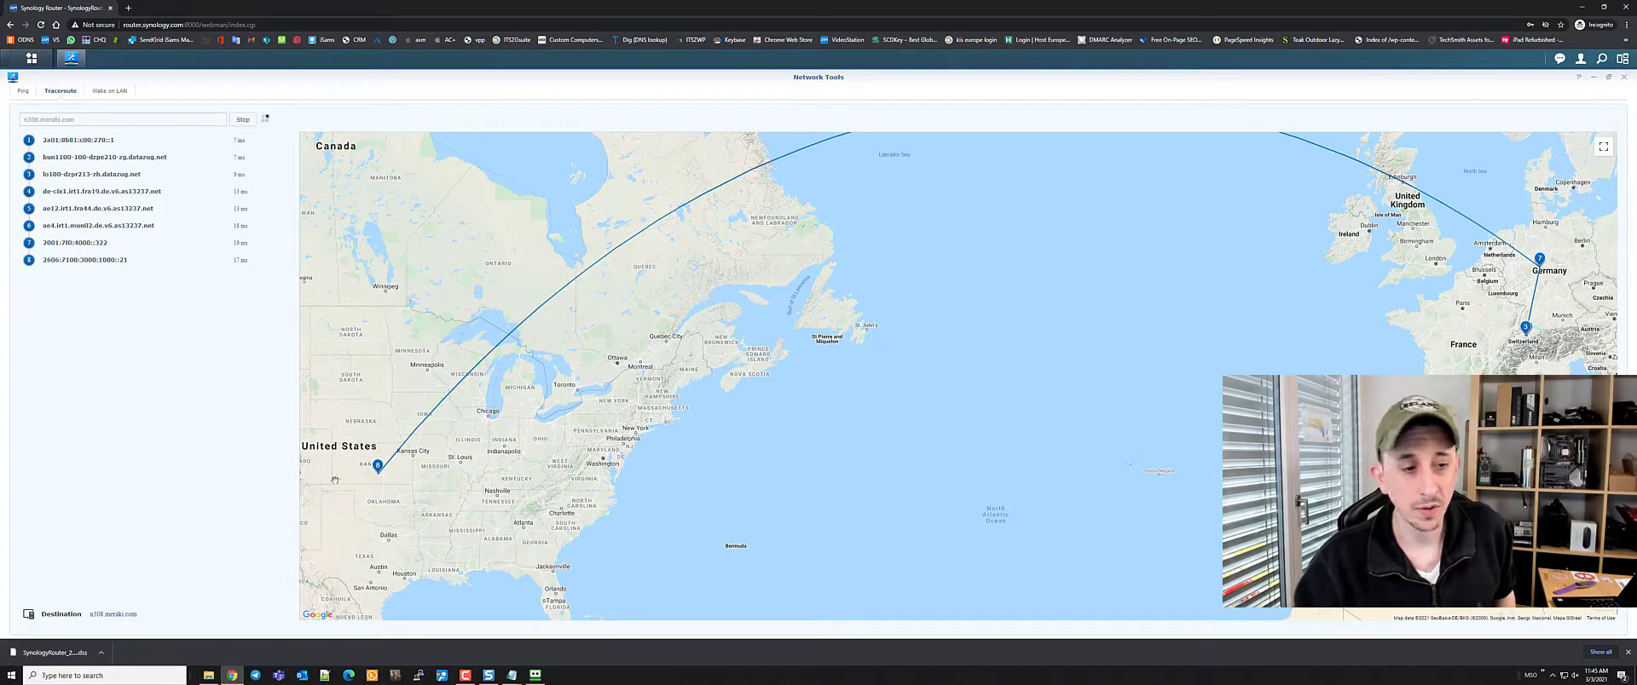
{"action": "mouse_move", "coordinate": [376, 472]}
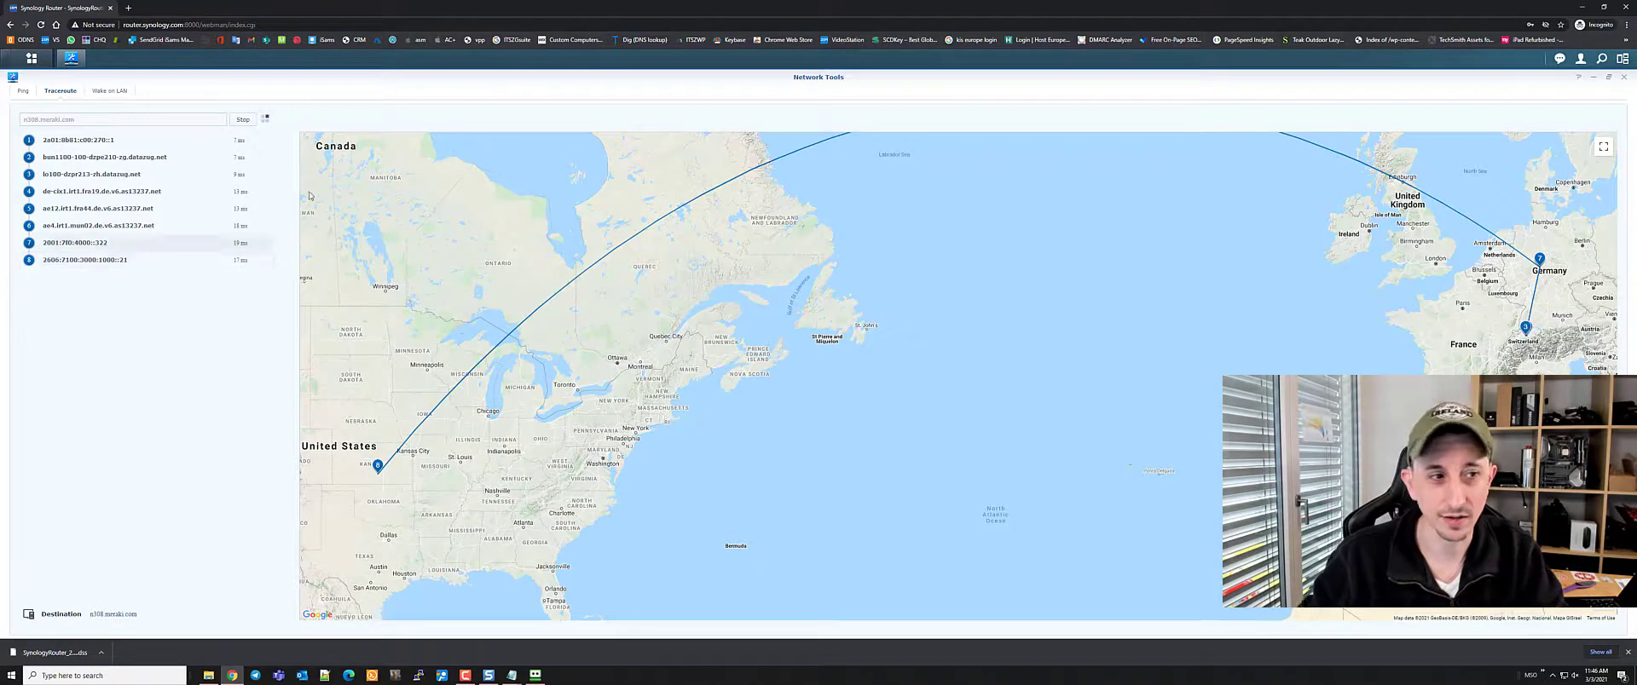
{"action": "left_click", "coordinate": [107, 91]}
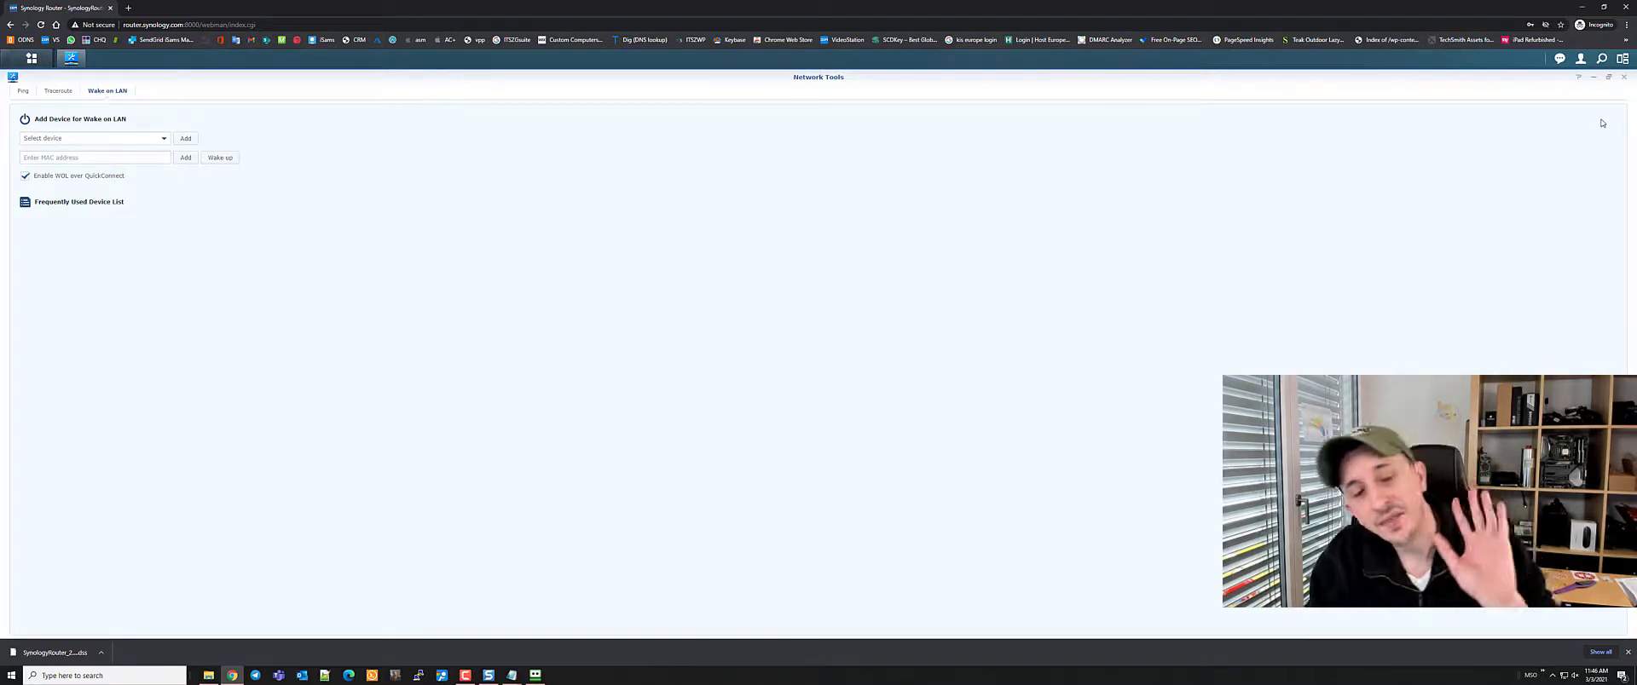
Open the Ping tool, view the astra7300.startdedicated.de trace, and tile browser and PingPlotter side by side
{"action": "left_click", "coordinate": [22, 92]}
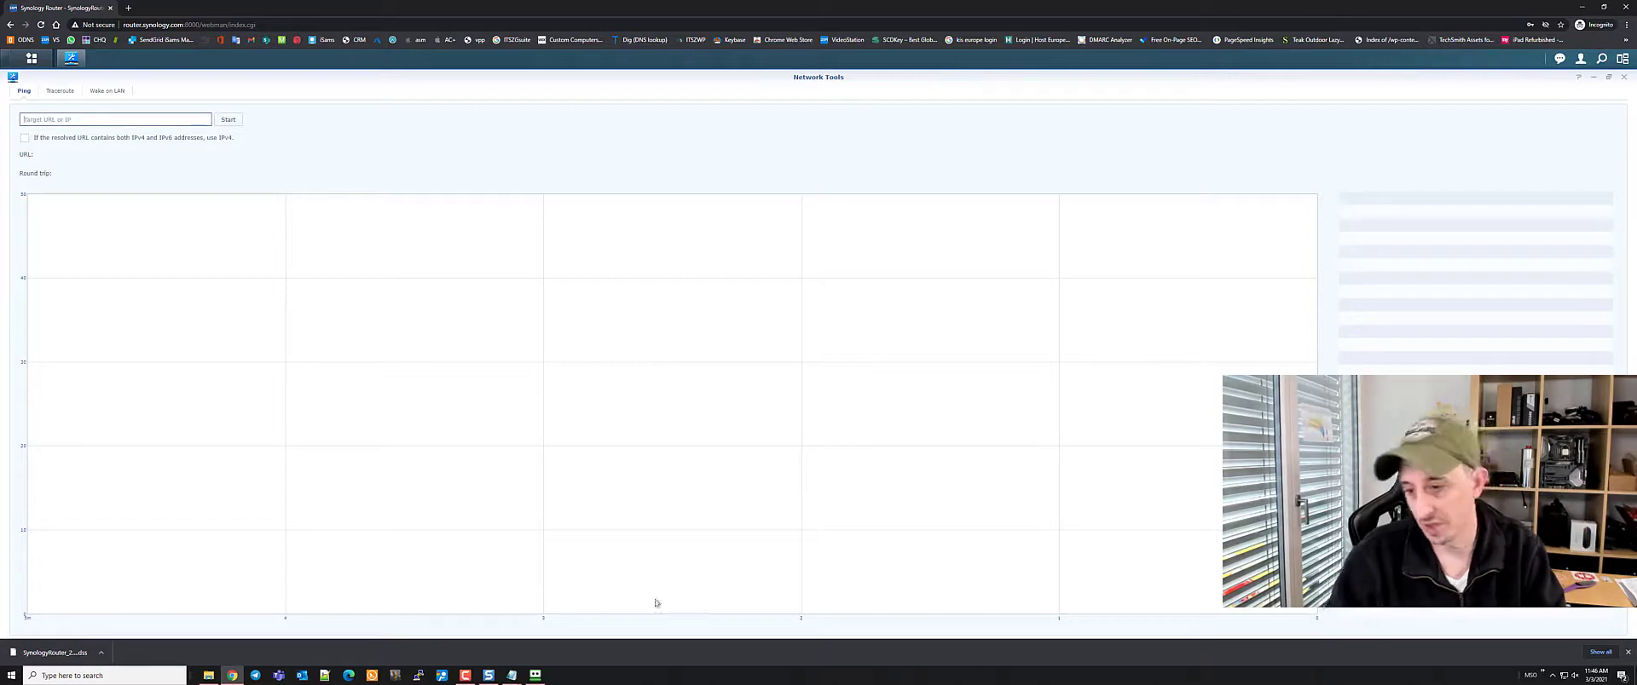
{"action": "left_click", "coordinate": [489, 675]}
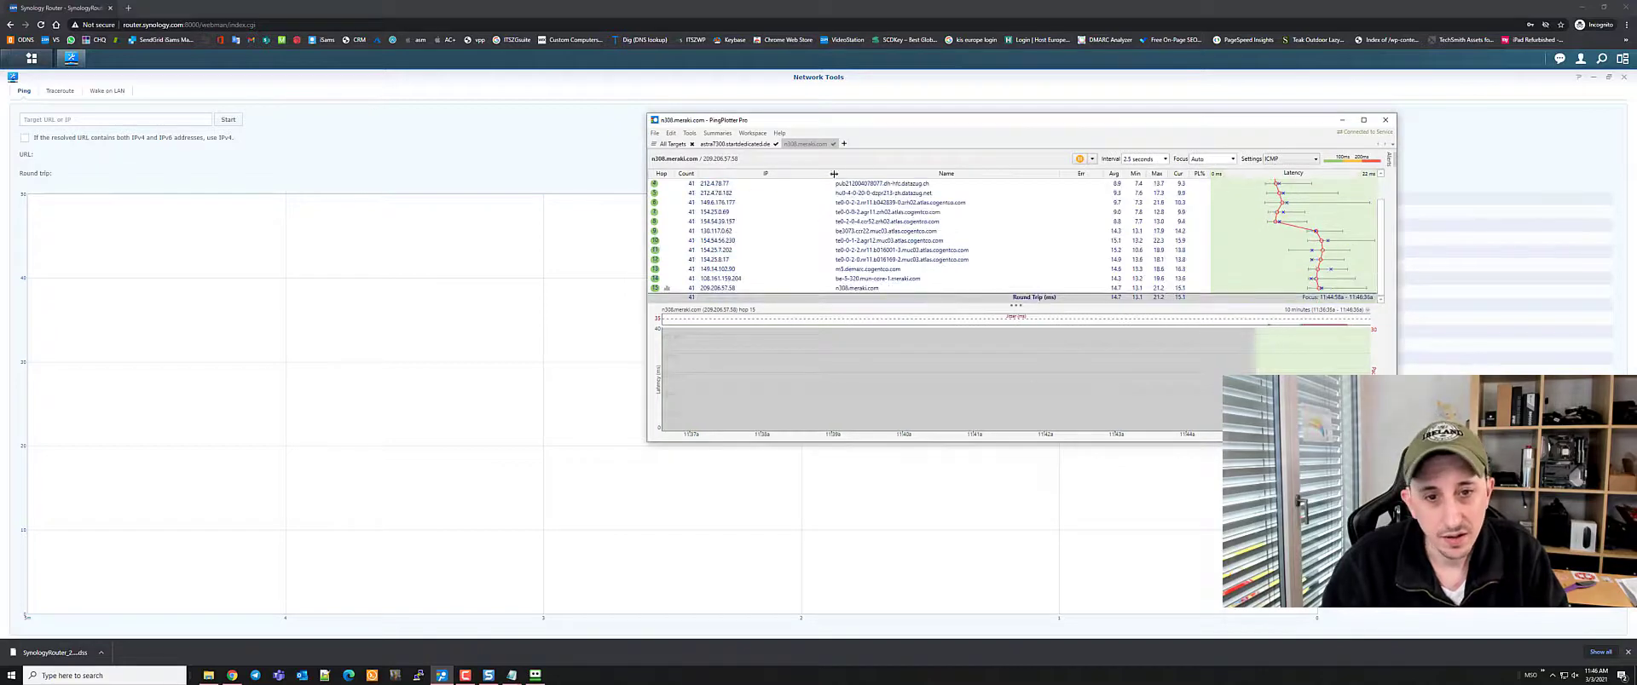
{"action": "left_click", "coordinate": [734, 143]}
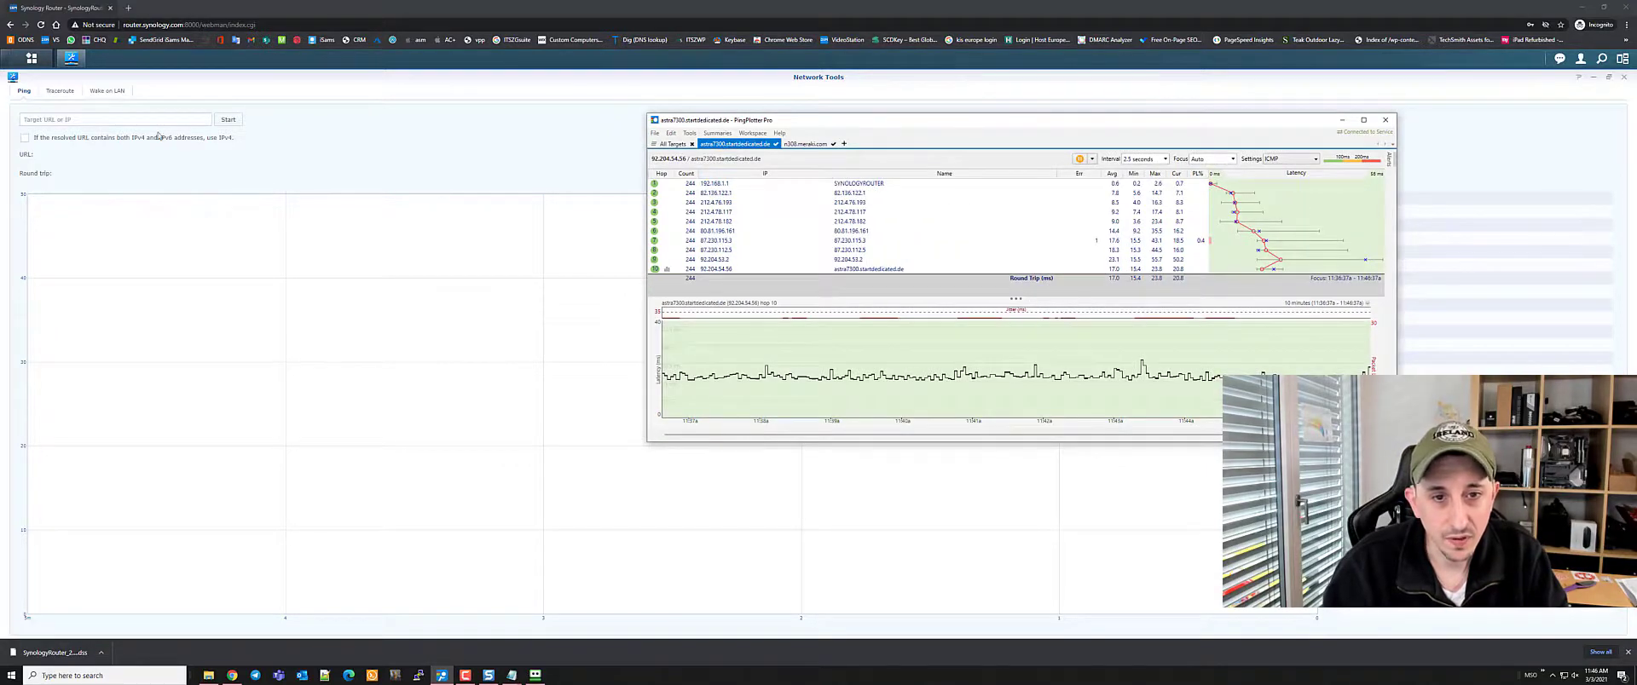
{"action": "left_click", "coordinate": [105, 119]}
{"action": "key", "text": "alt+Tab"}
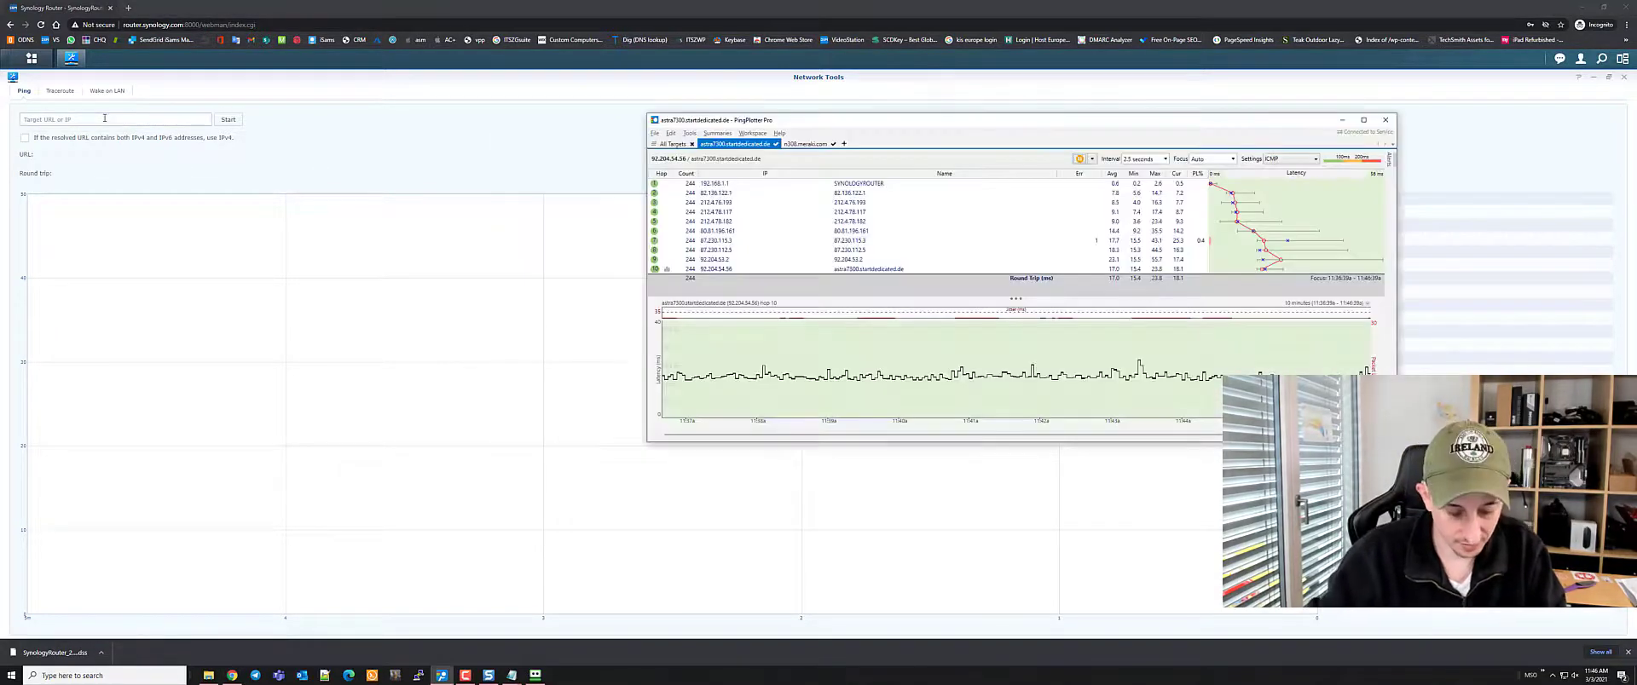
{"action": "key", "text": "super+Left"}
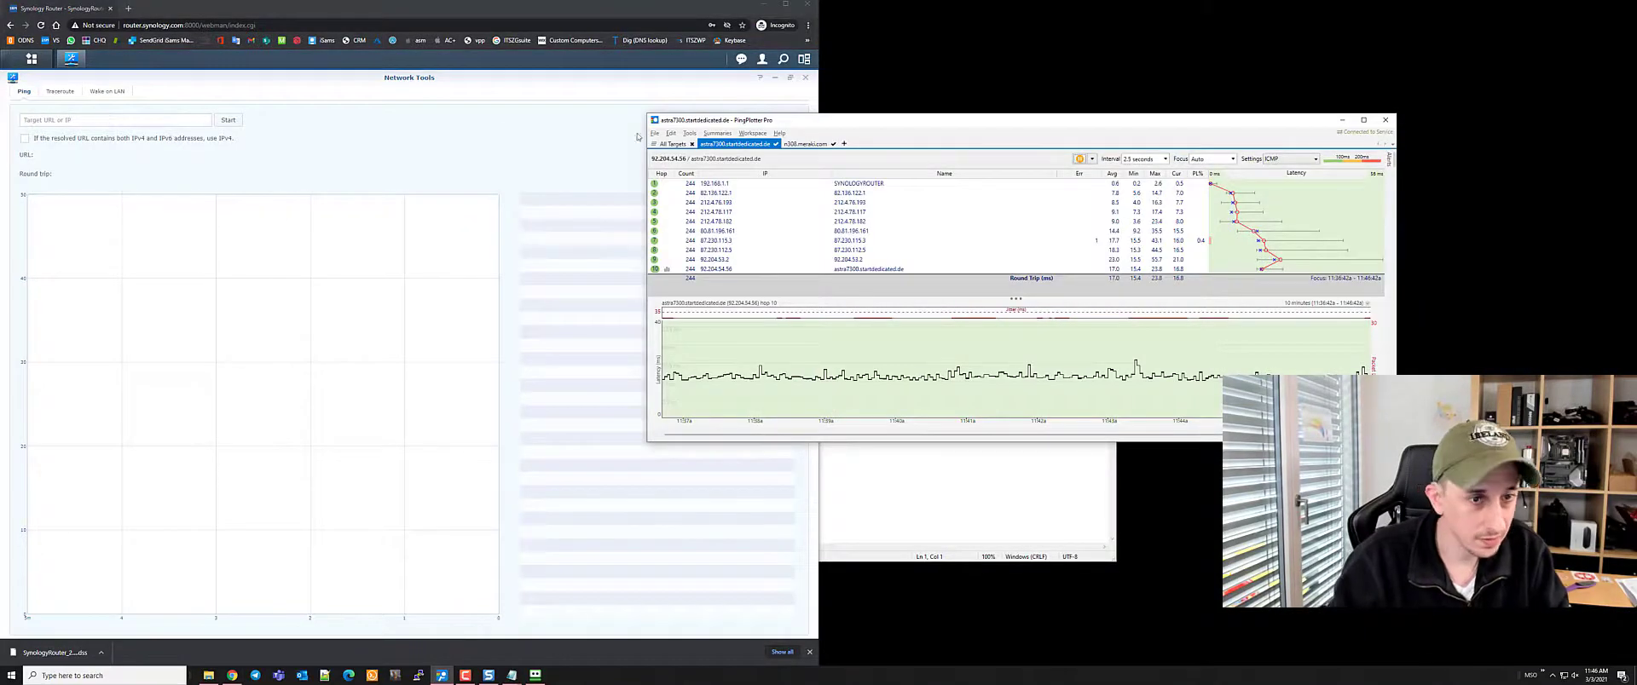
{"action": "left_click_drag", "start_coordinate": [861, 122], "coordinate": [1147, 129]}
Ping 92.204.45.56, which reports the target invalid or network unreachable
{"action": "left_click", "coordinate": [72, 120]}
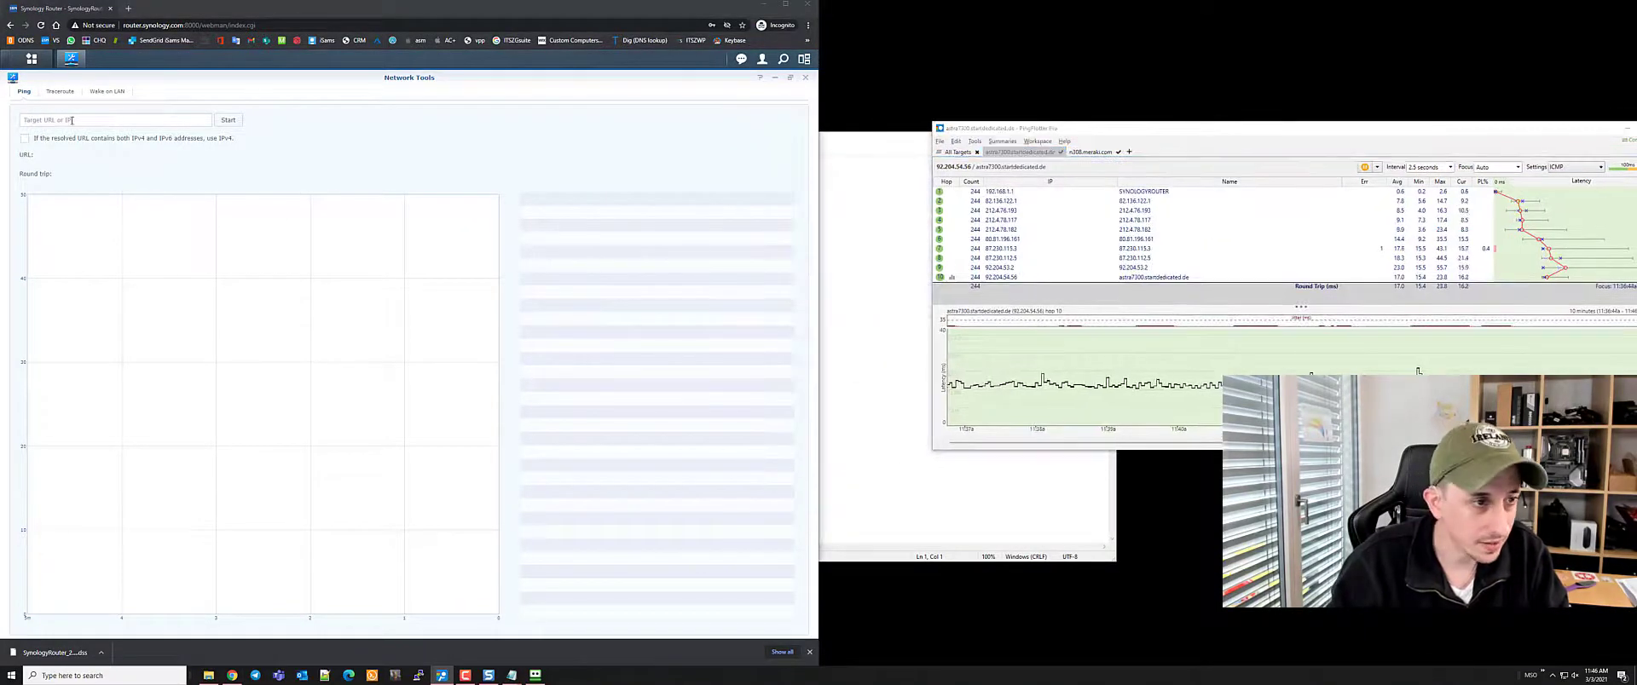
{"action": "left_click", "coordinate": [72, 120]}
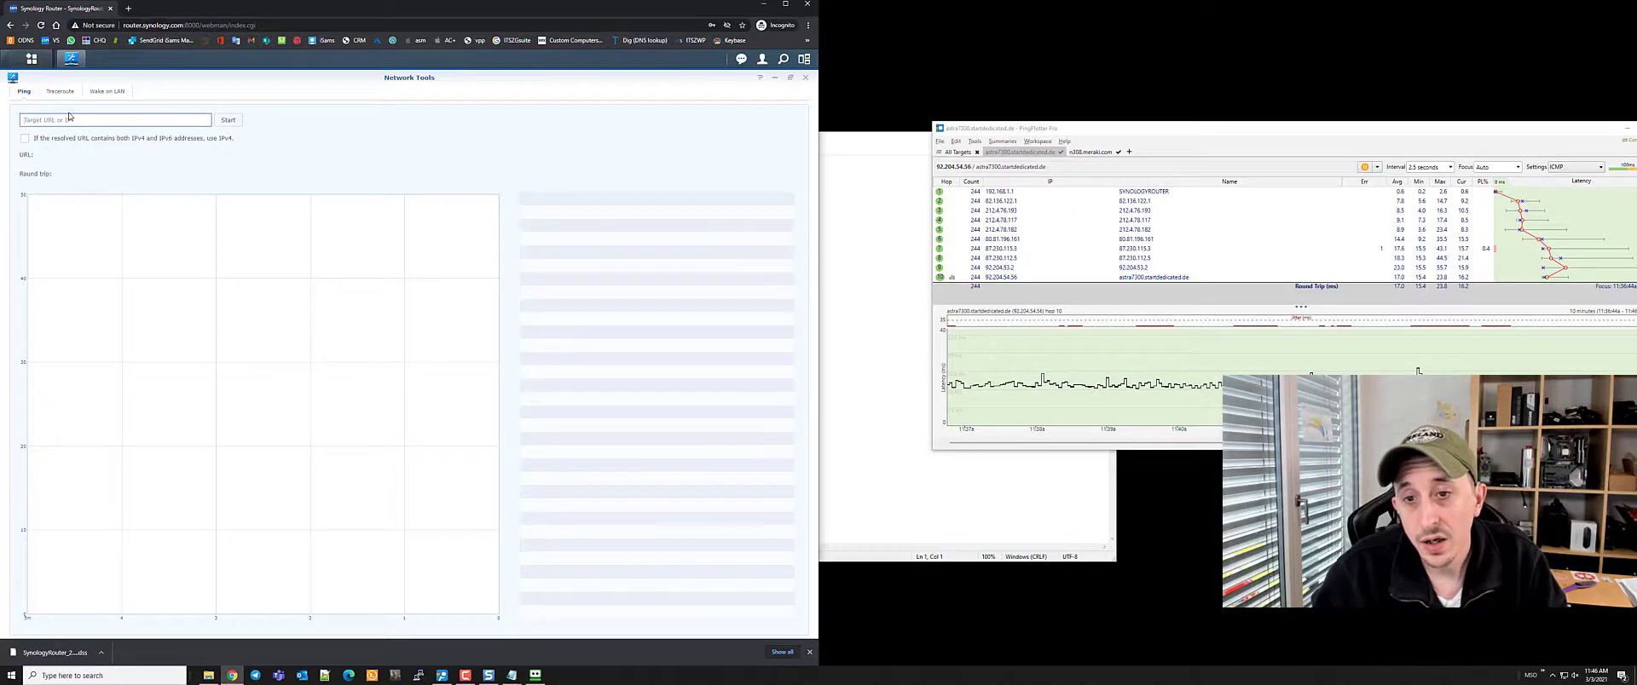
{"action": "type", "text": "92.203"}
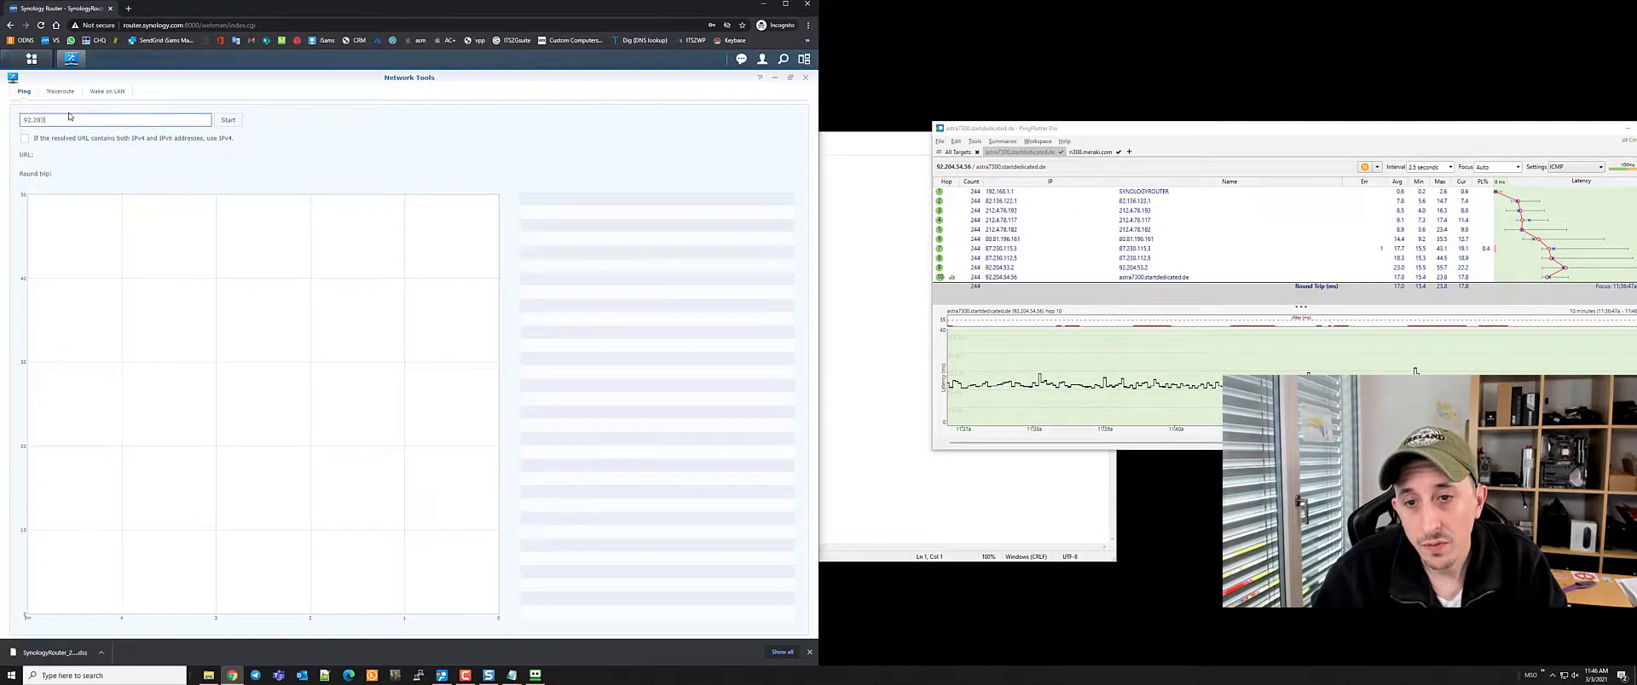
{"action": "key", "text": "BackSpace"}
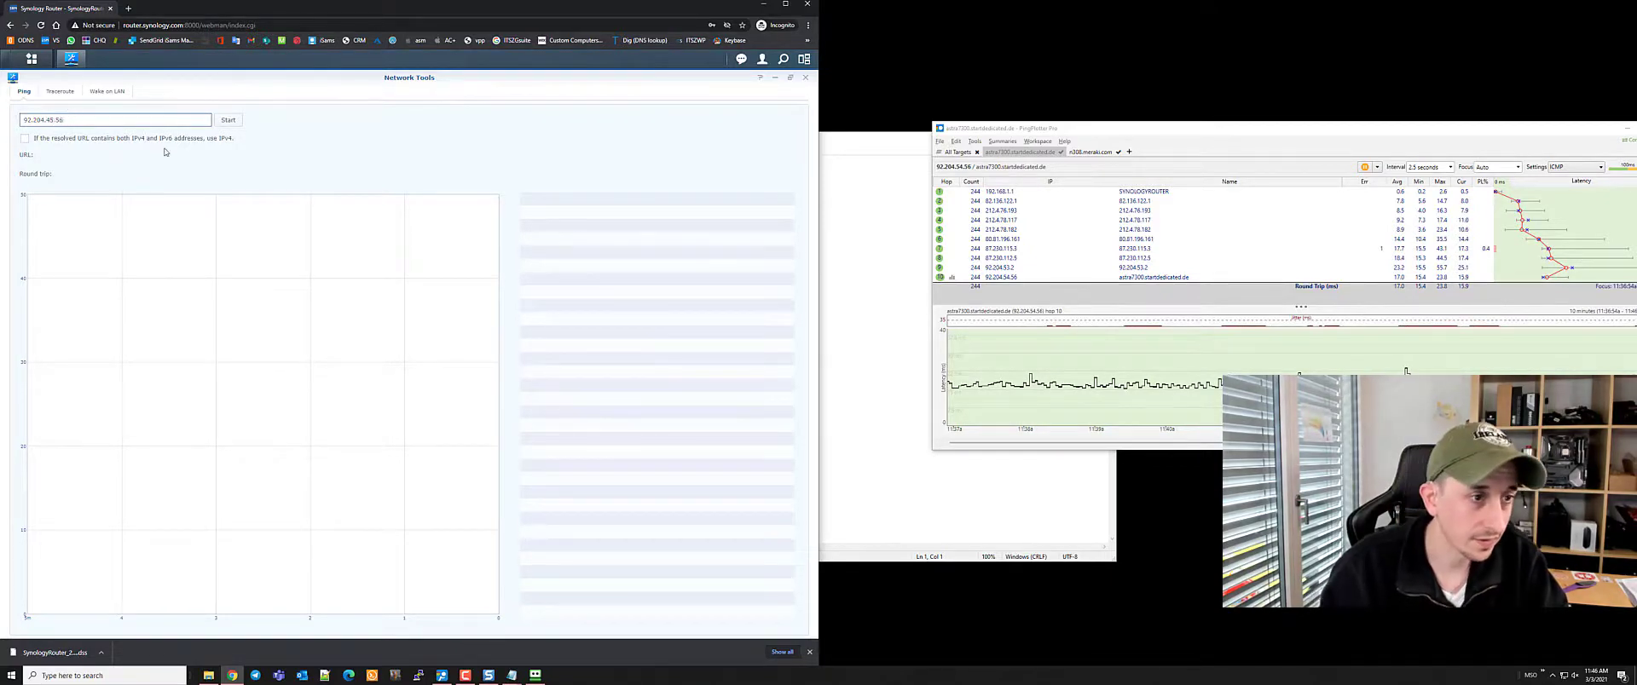
{"action": "left_click", "coordinate": [224, 121]}
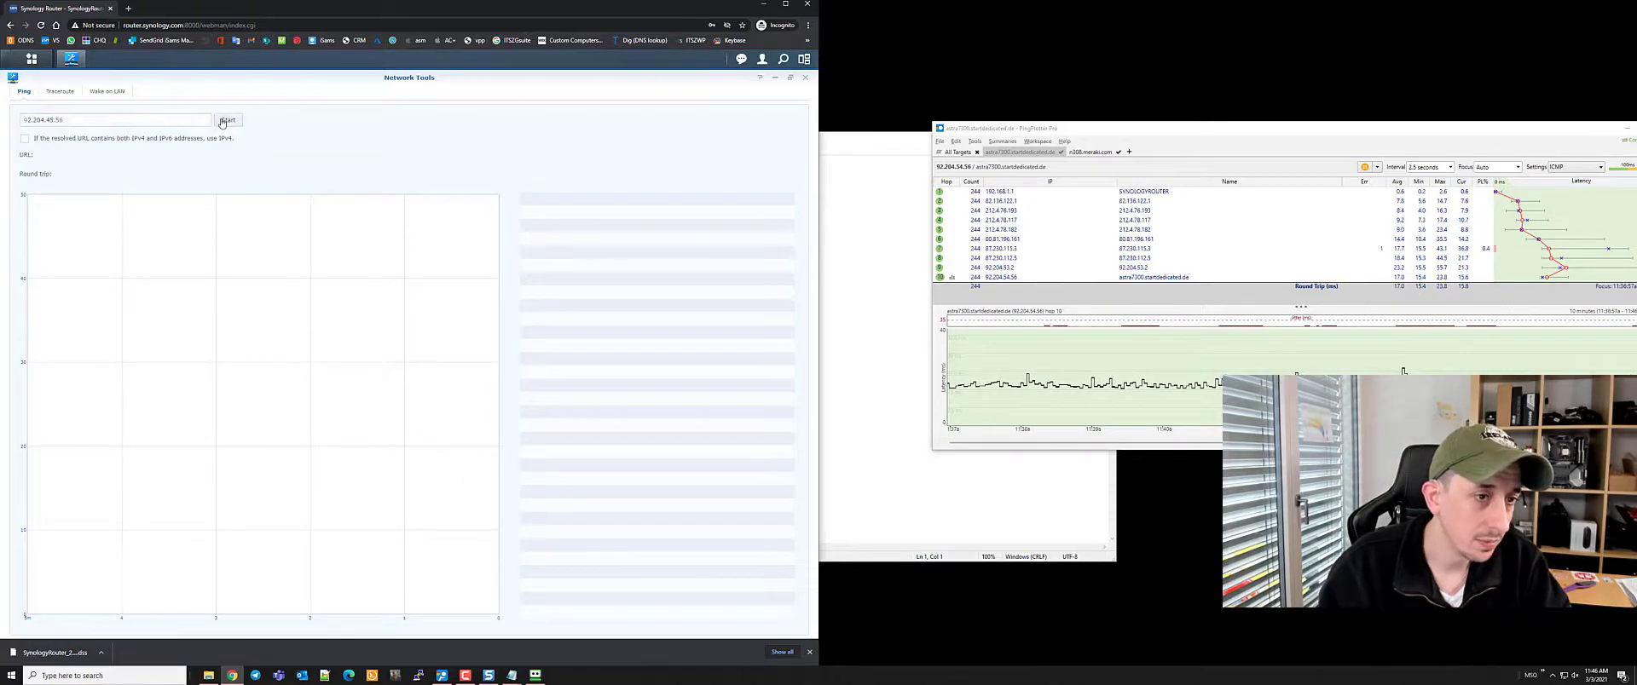
{"action": "left_click_drag", "start_coordinate": [1553, 131], "coordinate": [1542, 142]}
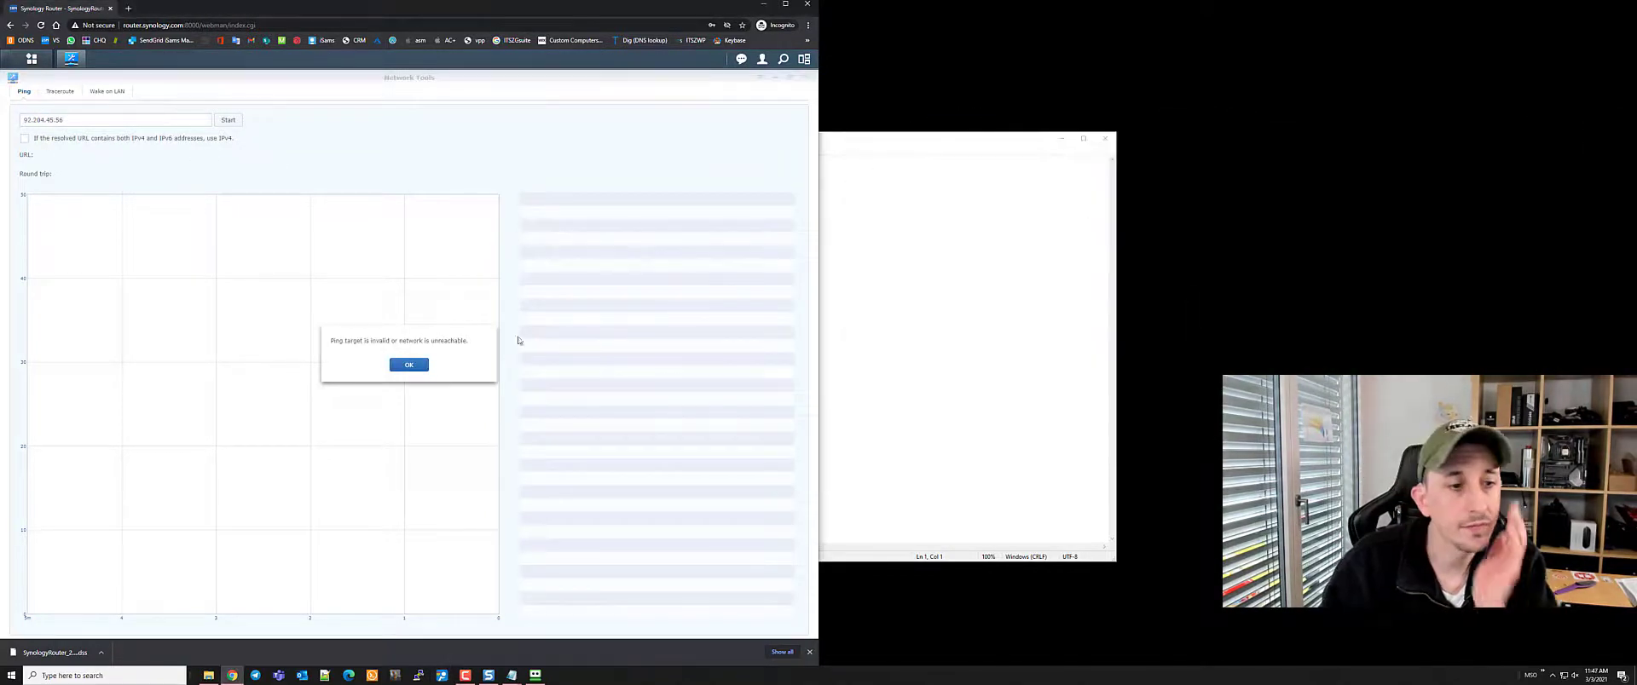
Dismiss the error, tick IPv4 preference and retry the ping, which fails again
{"action": "left_click", "coordinate": [408, 364]}
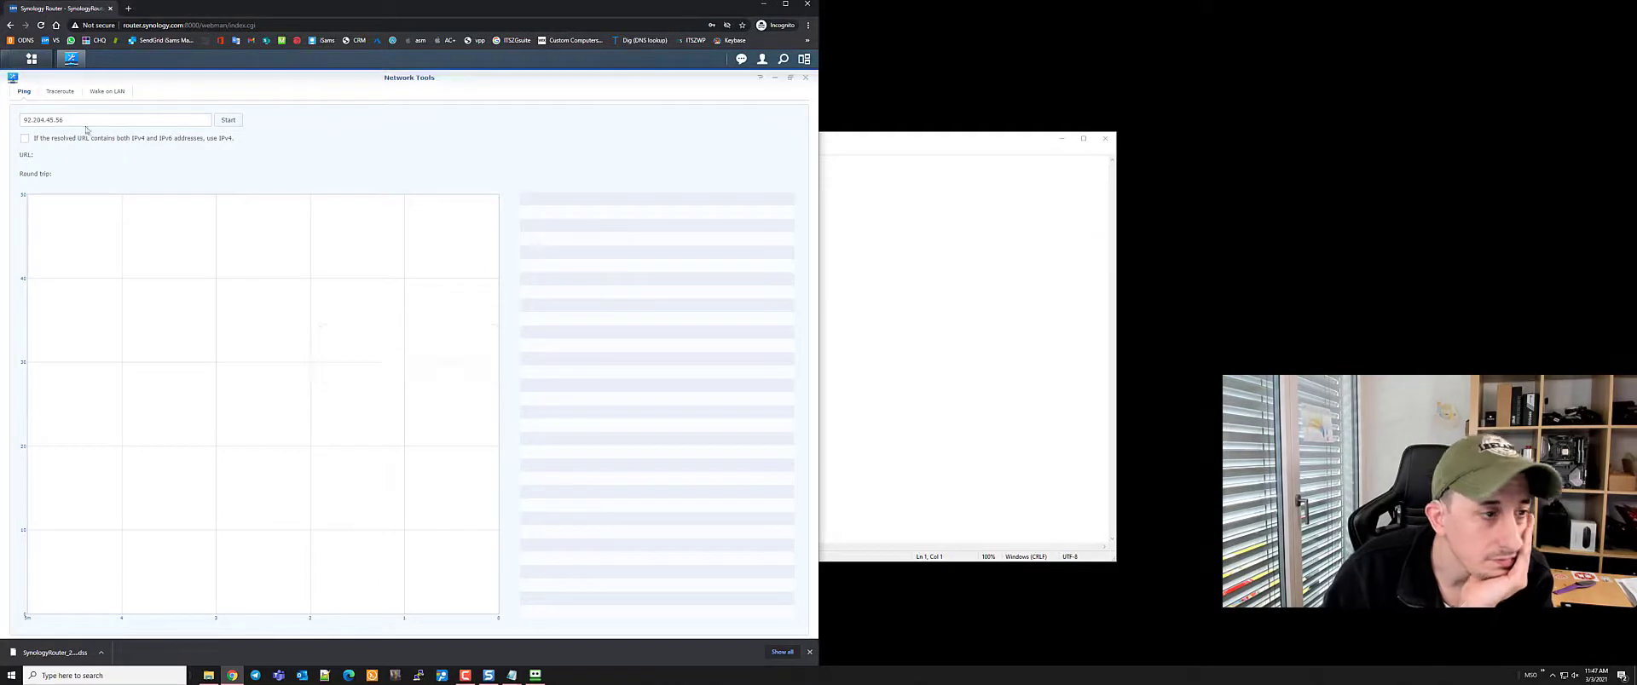
{"action": "left_click", "coordinate": [78, 119]}
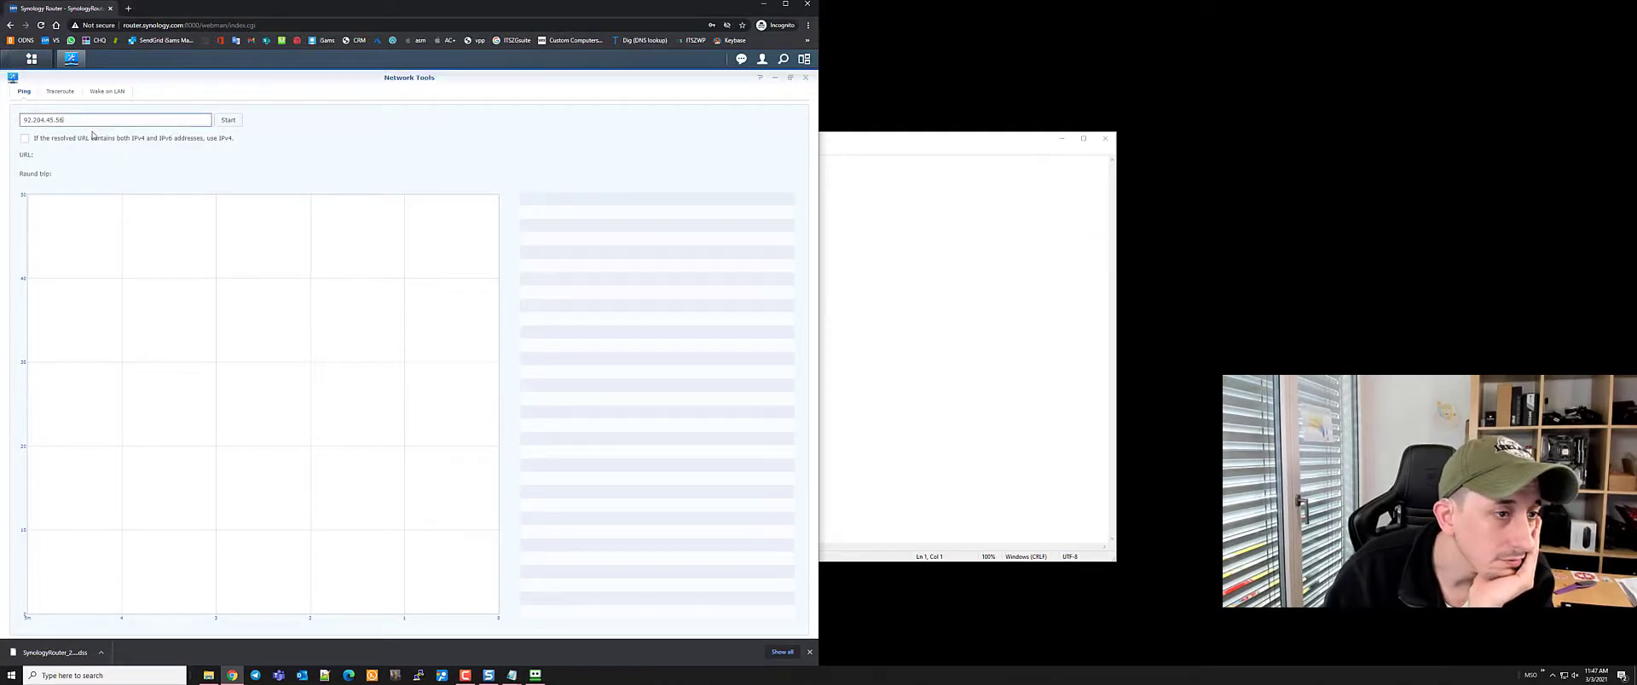
{"action": "left_click", "coordinate": [24, 139]}
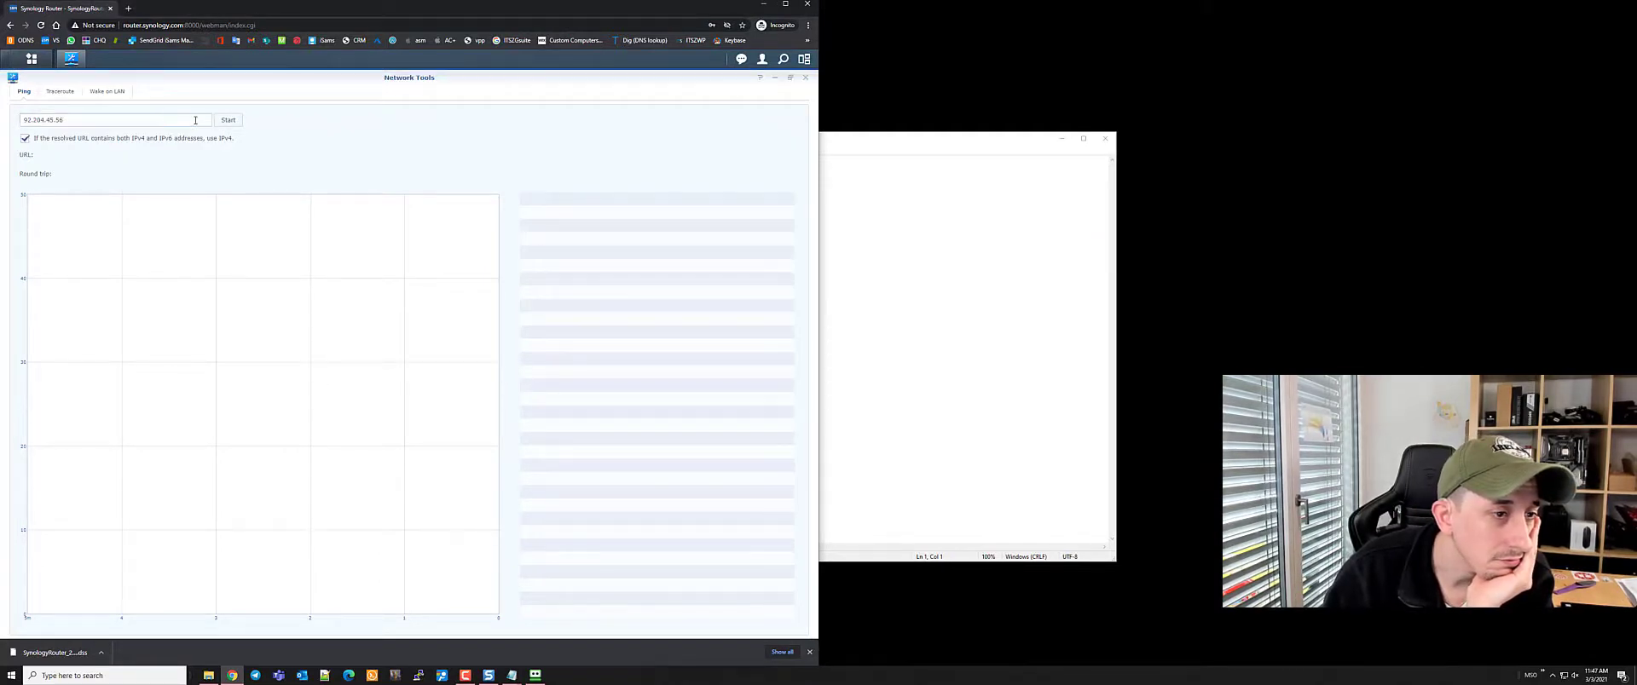
{"action": "left_click", "coordinate": [228, 119]}
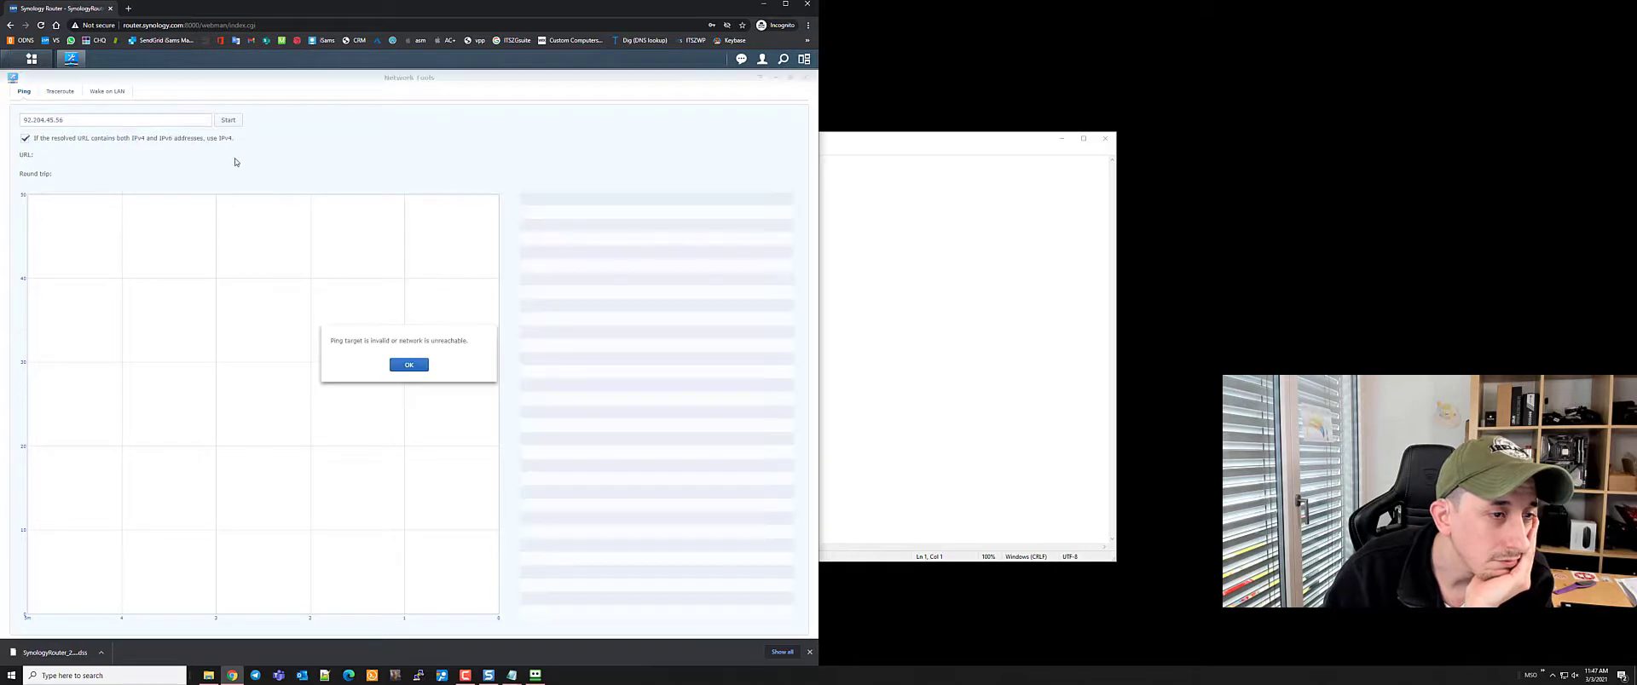
{"action": "left_click", "coordinate": [406, 364]}
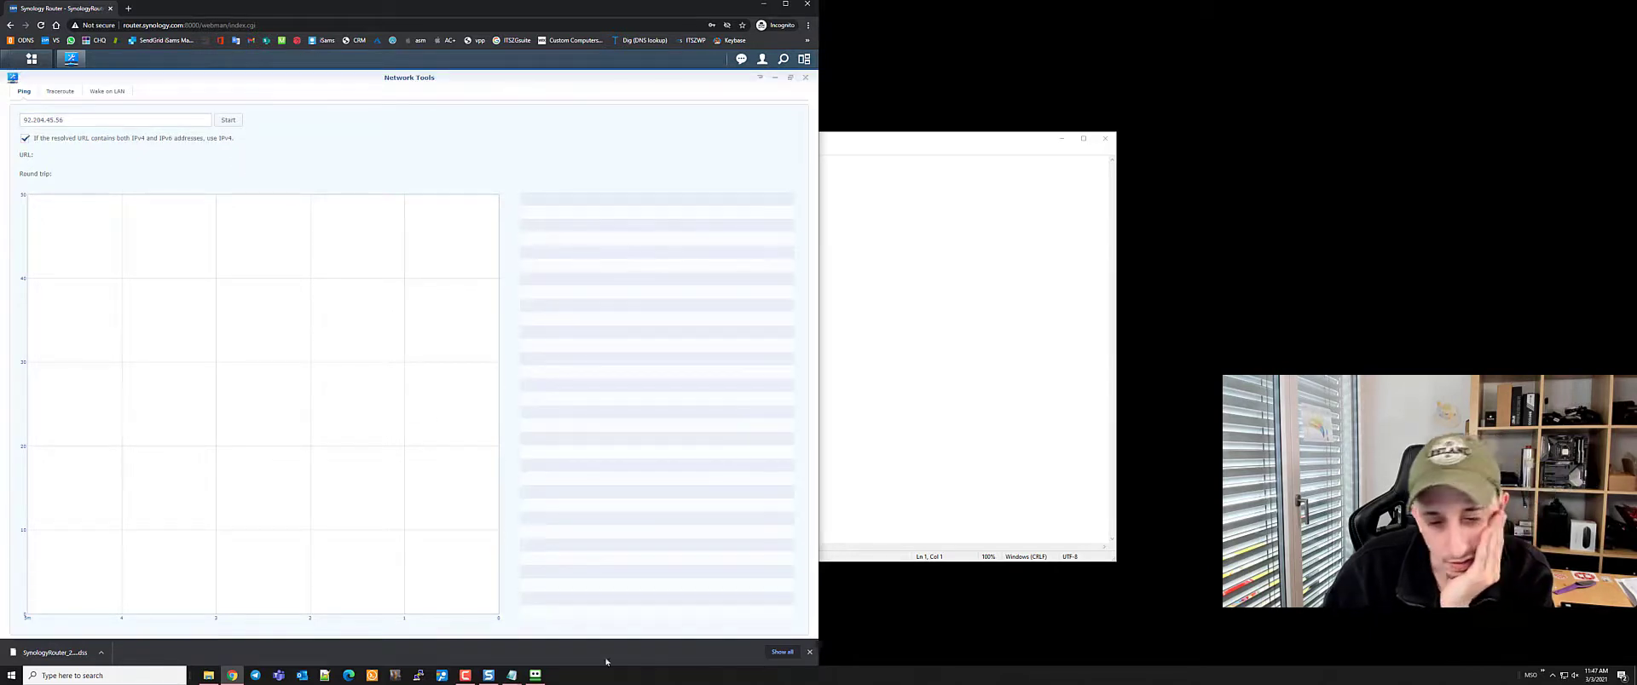
Compare with PingPlotter and delete the wrong '45.' from the ping target
{"action": "left_click", "coordinate": [442, 676]}
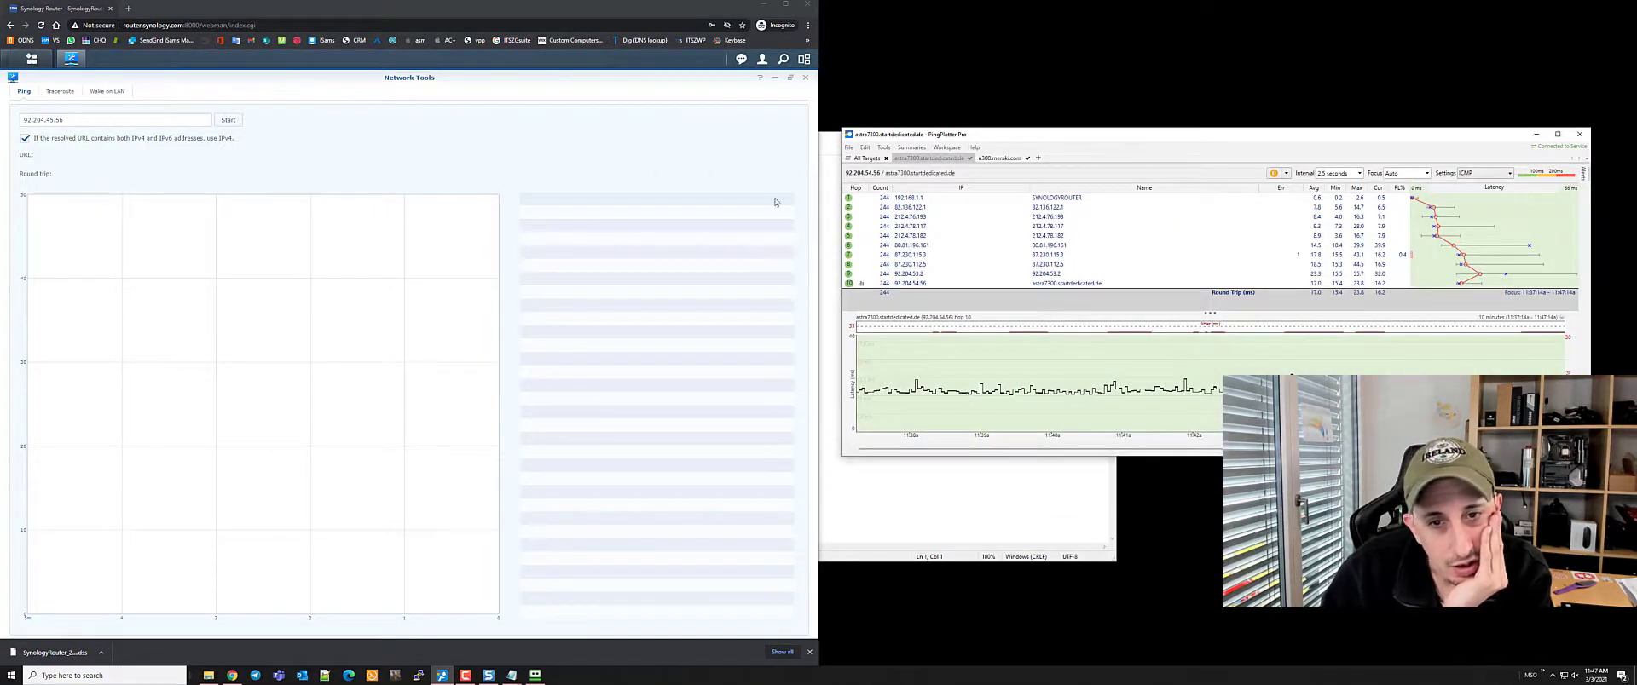
{"action": "left_click", "coordinate": [52, 120]}
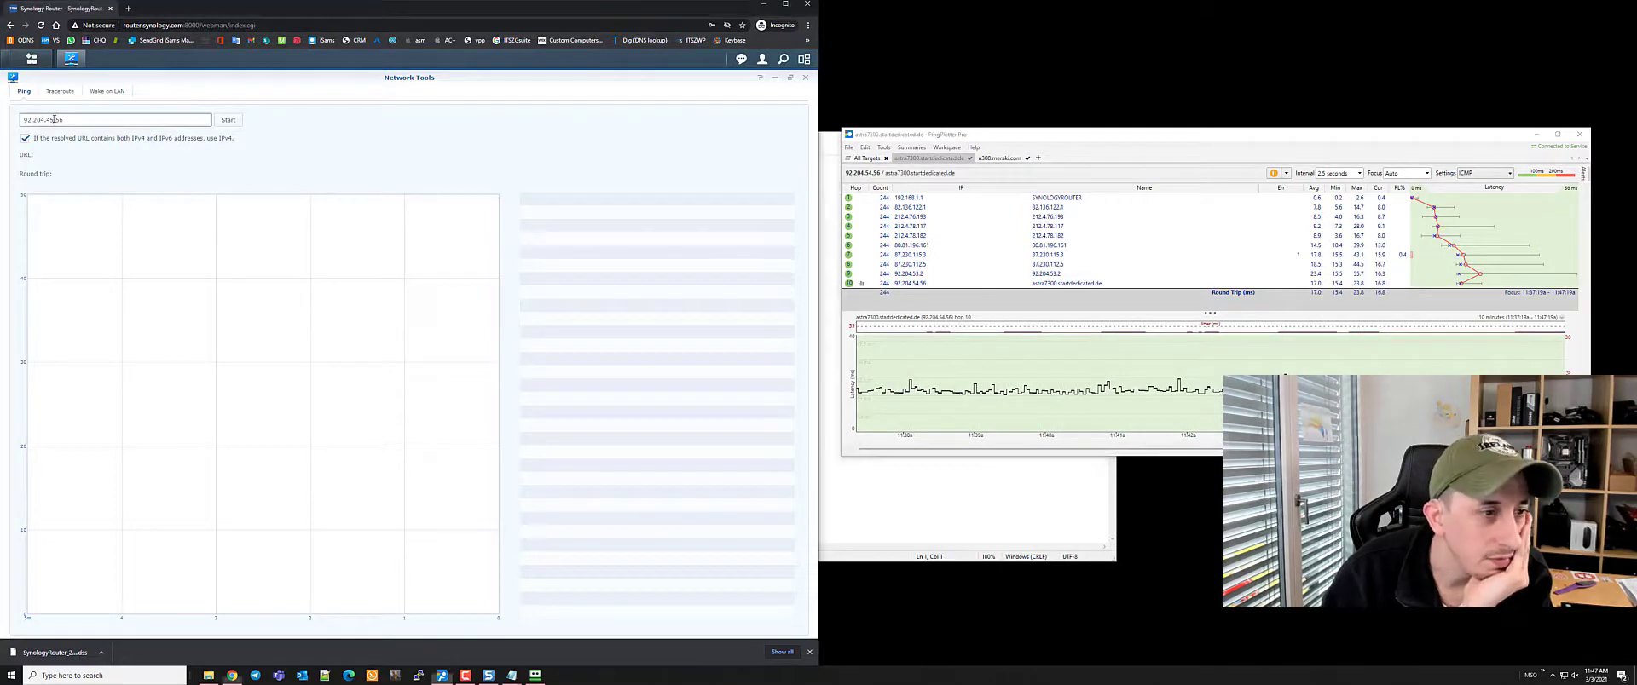
{"action": "key", "text": "BackSpace"}
{"action": "key", "text": "BackSpace"}
{"action": "key", "text": "BackSpace"}
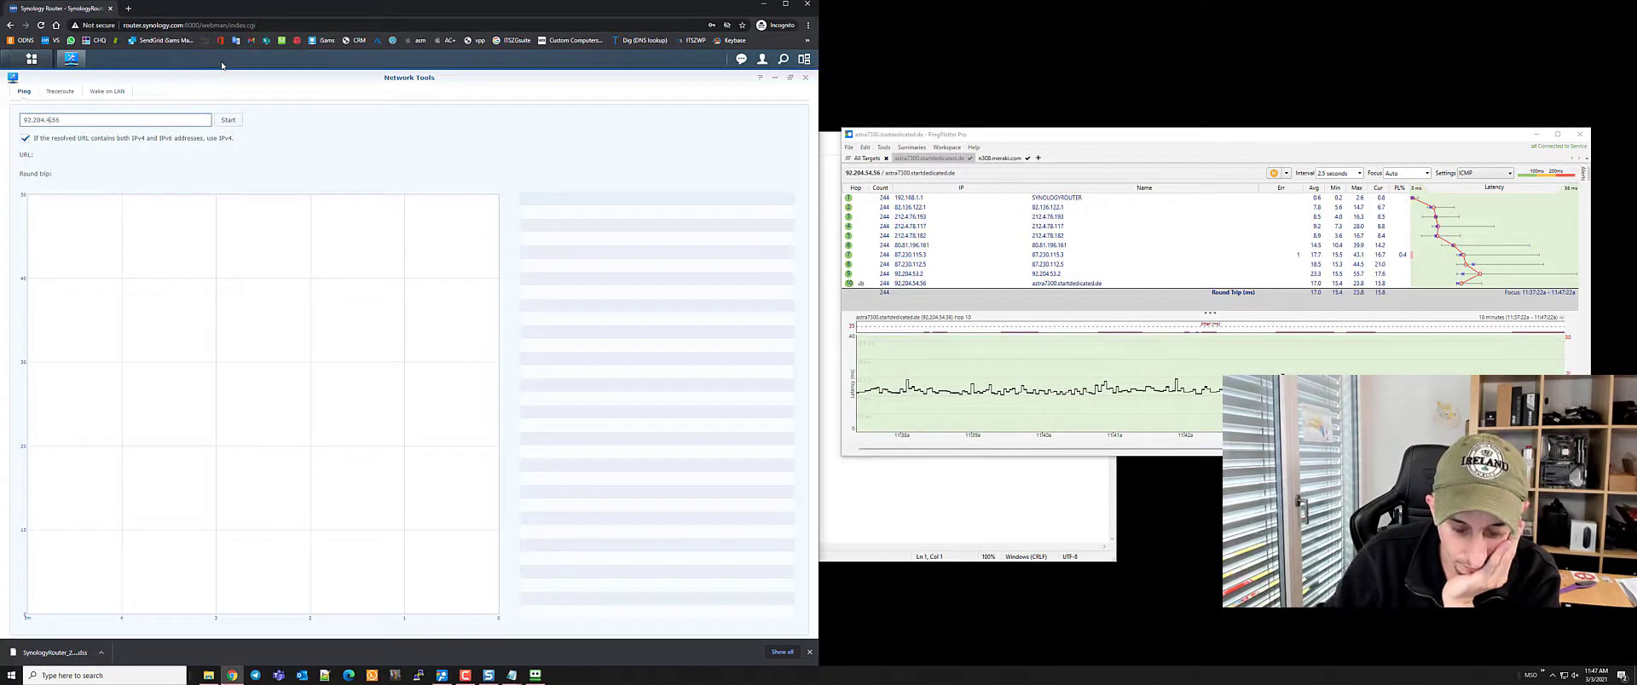
Correct the target to 92.204.54.56 and ping it, getting steady replies around 17 ms
{"action": "type", "text": "54."}
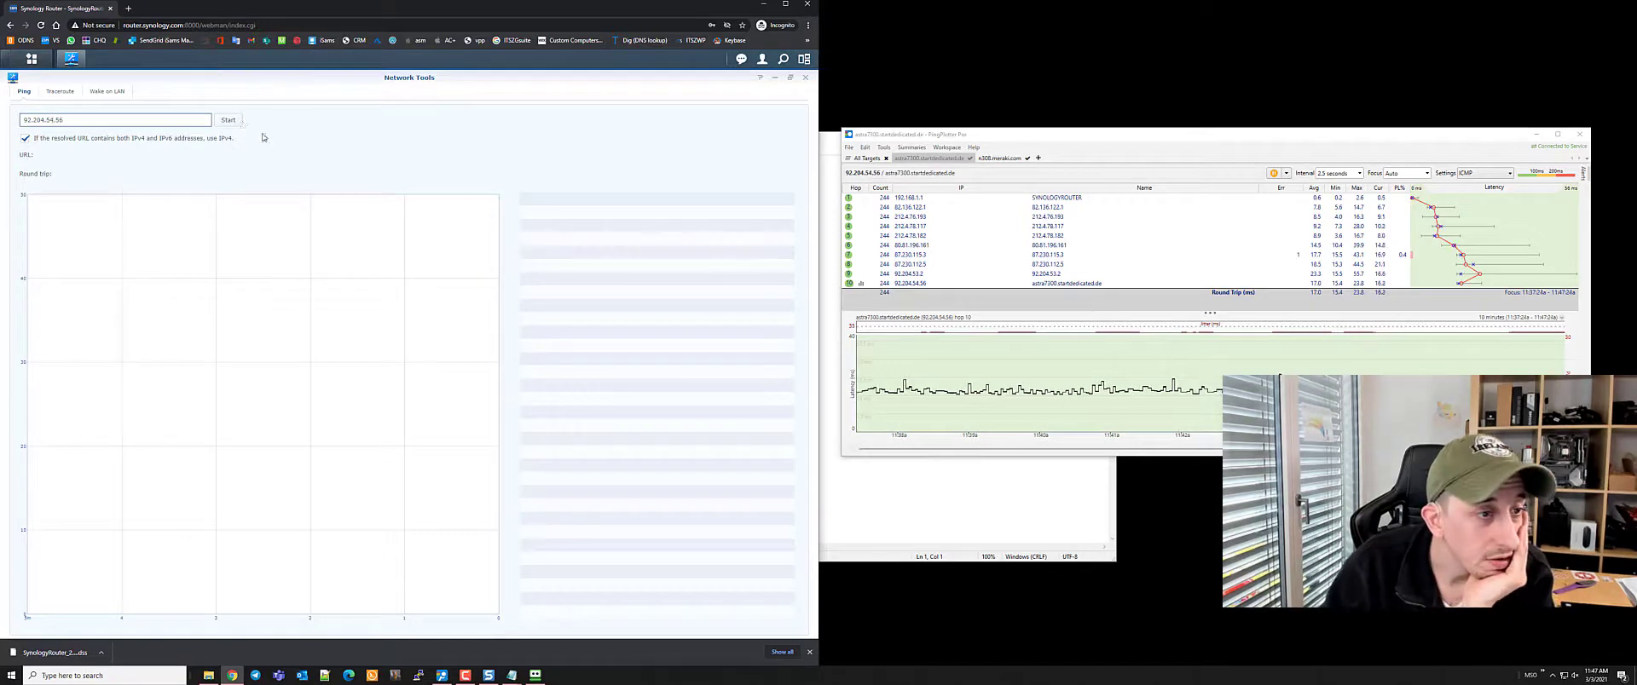
{"action": "left_click", "coordinate": [228, 121]}
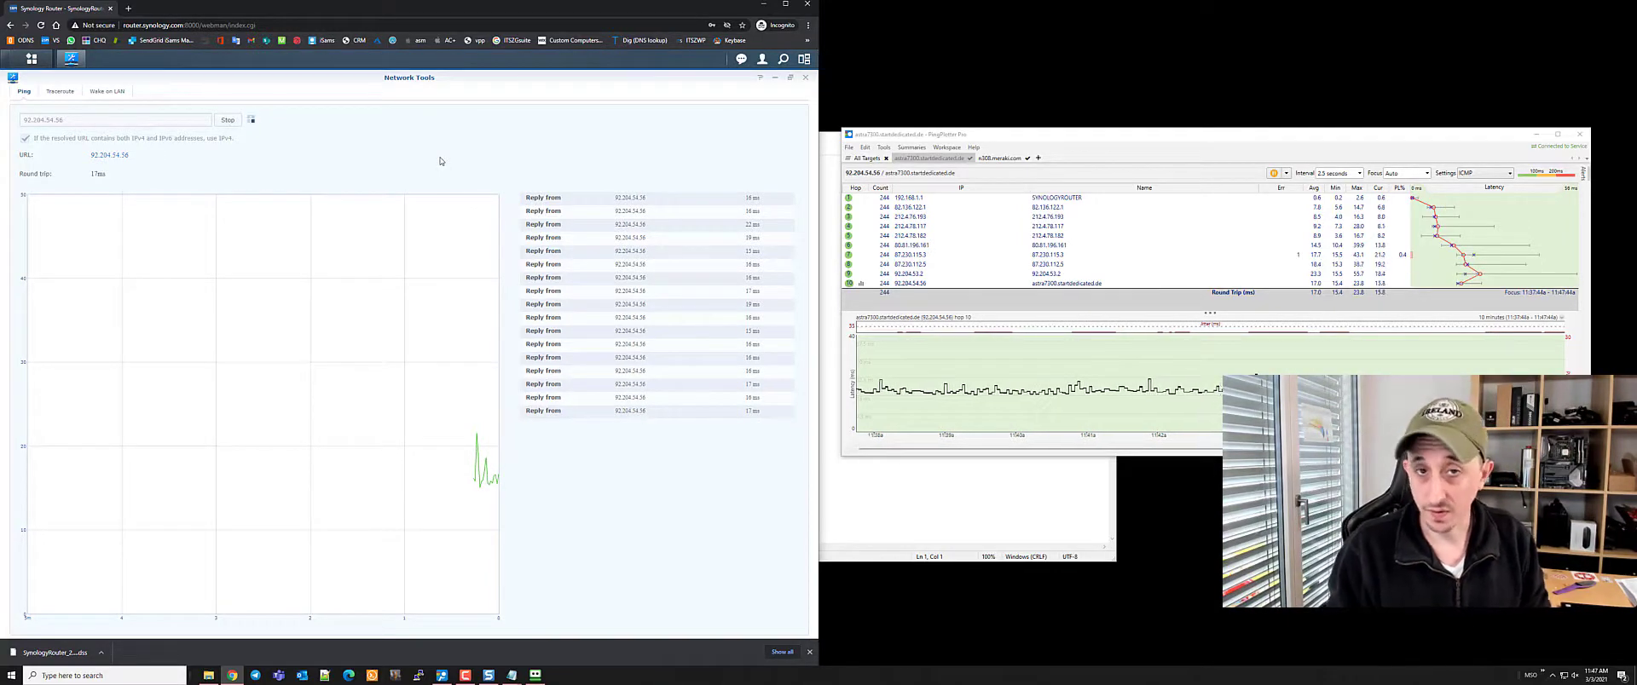
{"action": "key", "text": "super"}
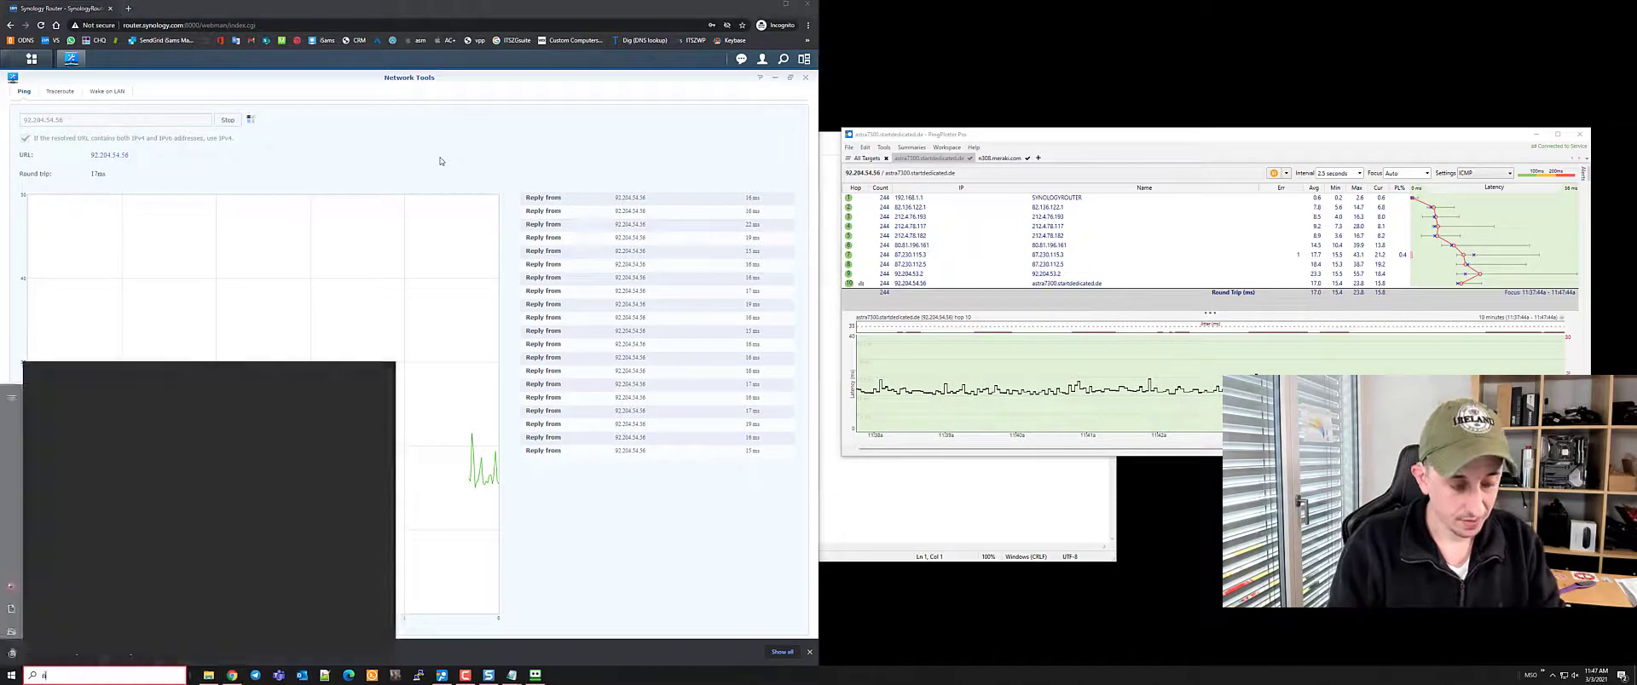
{"action": "type", "text": "nmap"}
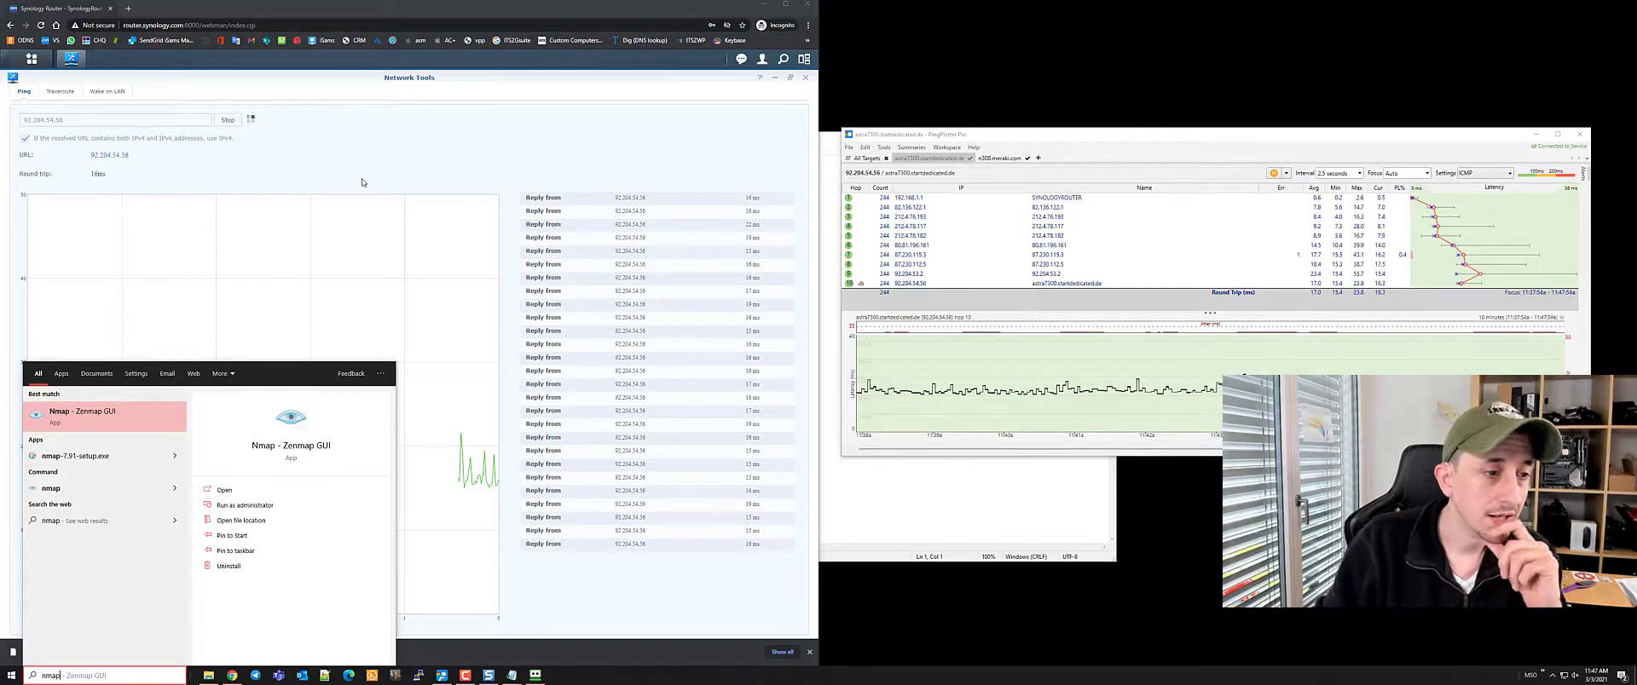
{"action": "key", "text": "Return"}
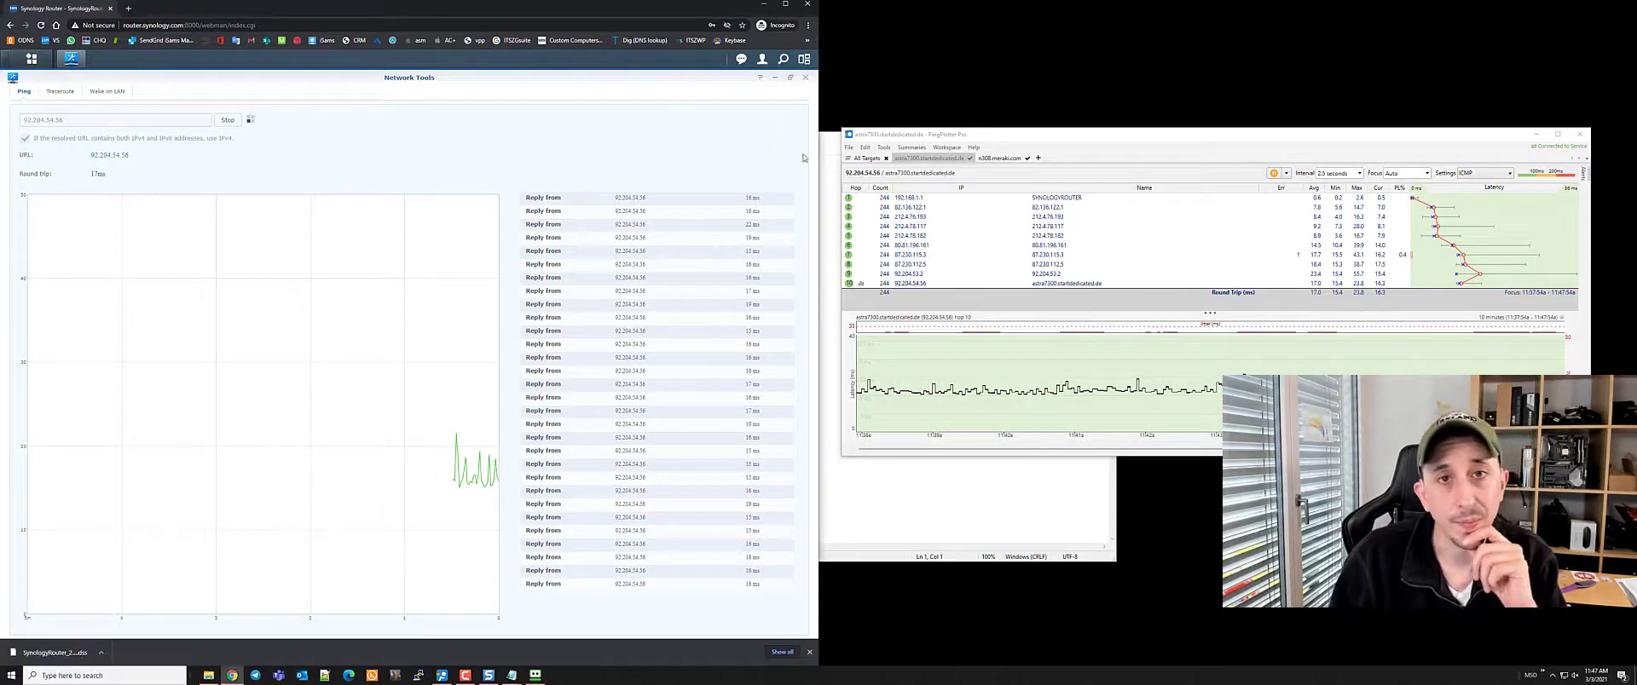
{"action": "left_click_drag", "start_coordinate": [1019, 138], "coordinate": [1000, 121]}
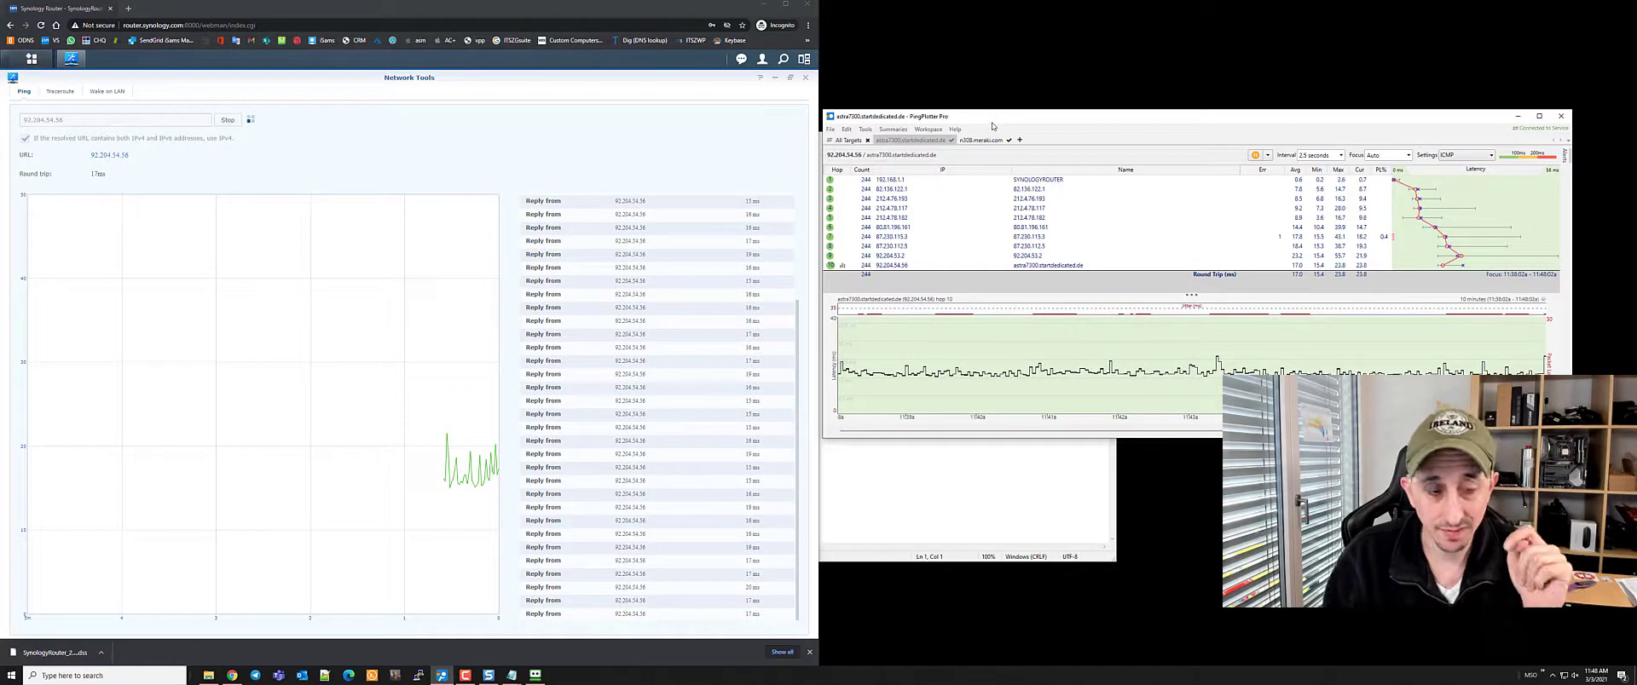
Open a Command Prompt, type 'tracert netstate', then erase the half-typed target
{"action": "key", "text": "super+r"}
{"action": "key", "text": "Return"}
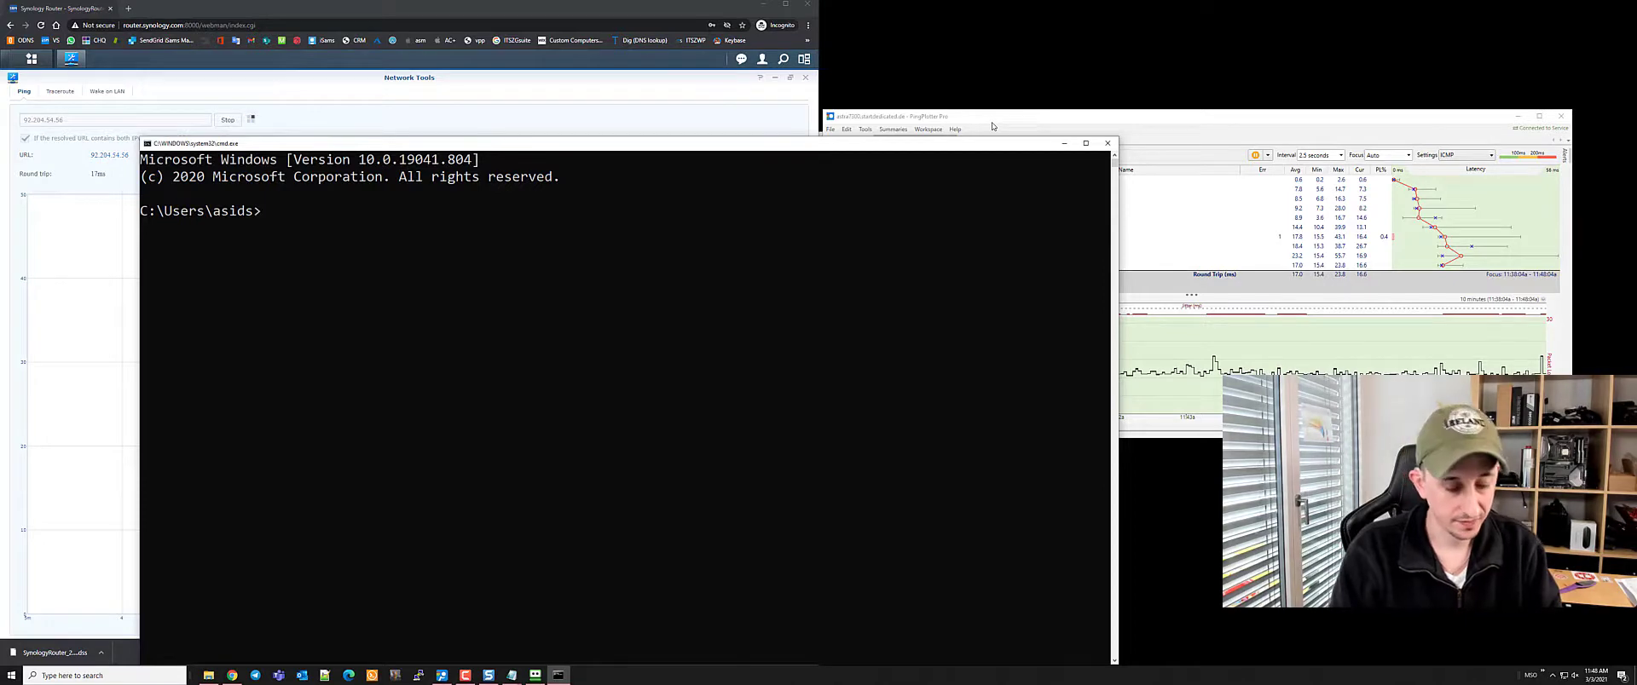
{"action": "type", "text": "trace"}
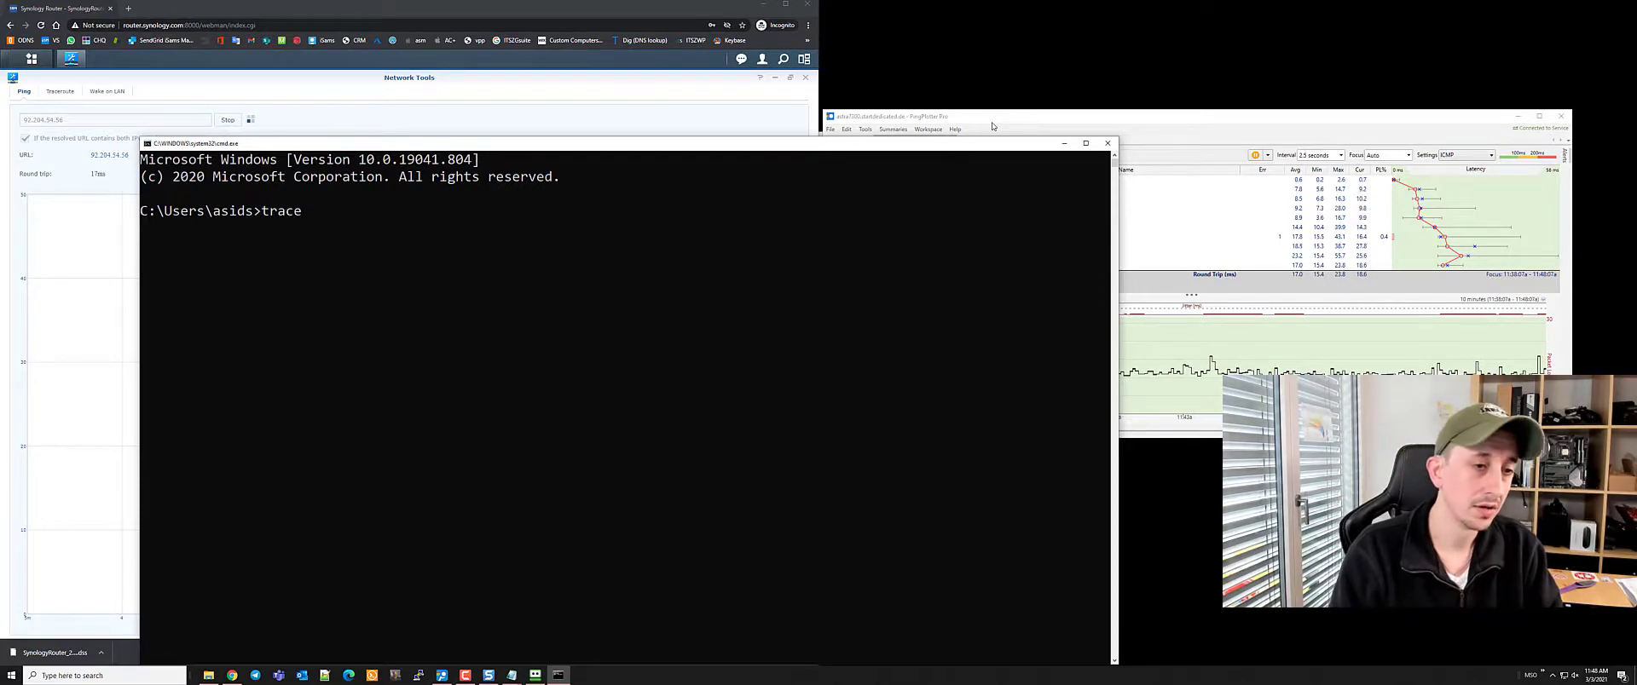
{"action": "type", "text": "rt"}
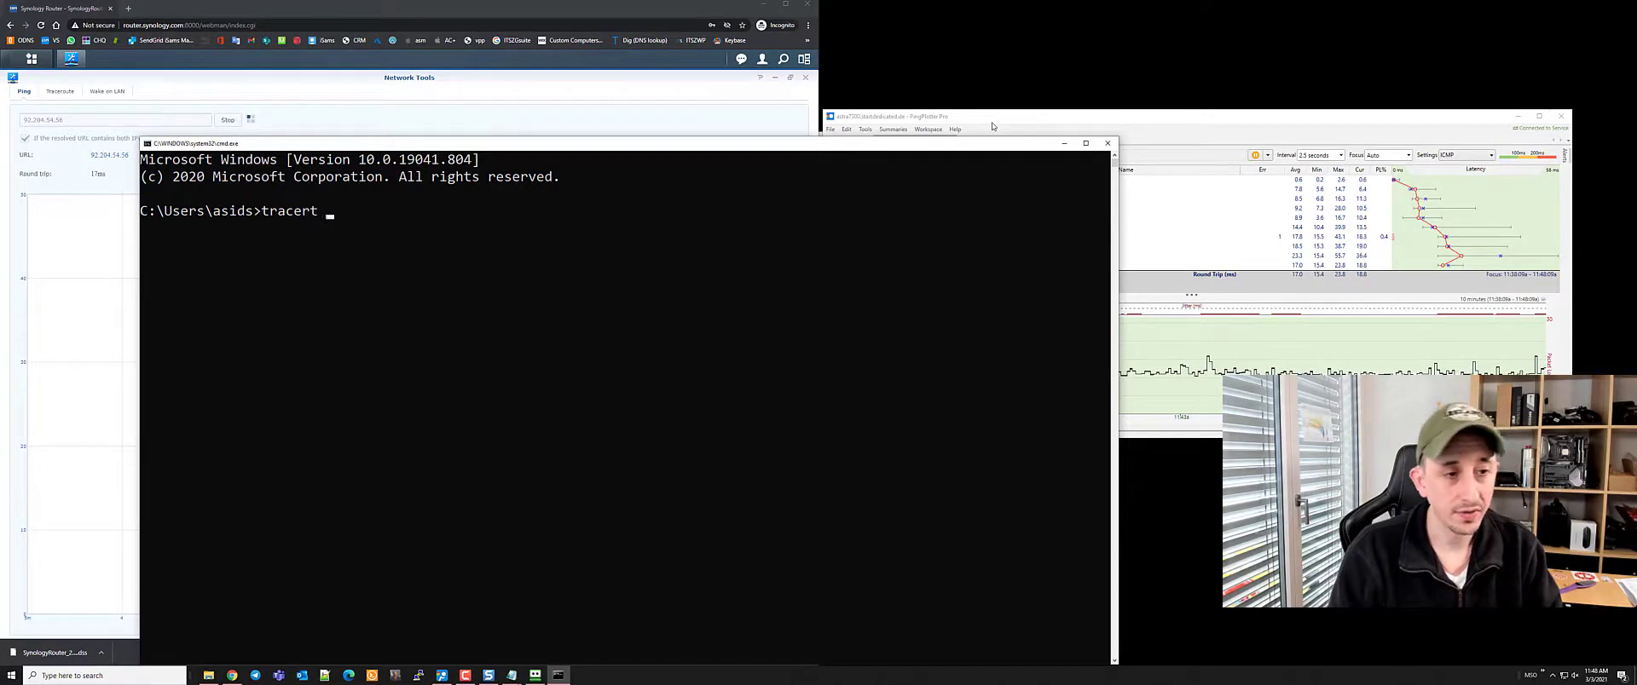
{"action": "type", "text": " netstate"}
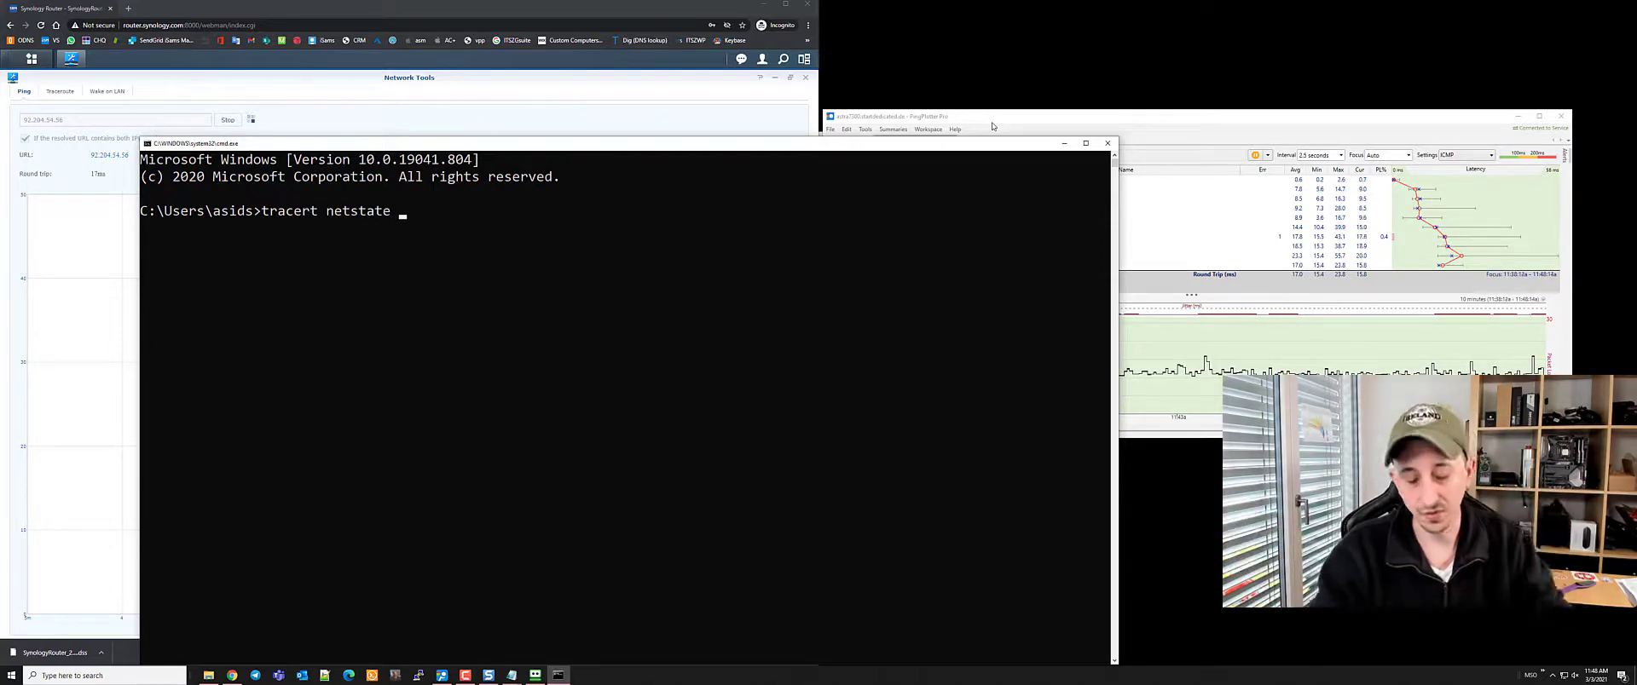
{"action": "key", "text": "BackSpace"}
{"action": "key", "text": "BackSpace"}
{"action": "key", "text": "BackSpace"}
{"action": "key", "text": "BackSpace"}
{"action": "key", "text": "BackSpace"}
{"action": "key", "text": "BackSpace"}
{"action": "key", "text": "BackSpace"}
{"action": "key", "text": "BackSpace"}
{"action": "key", "text": "BackSpace"}
{"action": "key", "text": "BackSpace"}
{"action": "key", "text": "BackSpace"}
{"action": "key", "text": "BackSpace"}
{"action": "key", "text": "BackSpace"}
{"action": "key", "text": "BackSpace"}
{"action": "key", "text": "BackSpace"}
{"action": "key", "text": "BackSpace"}
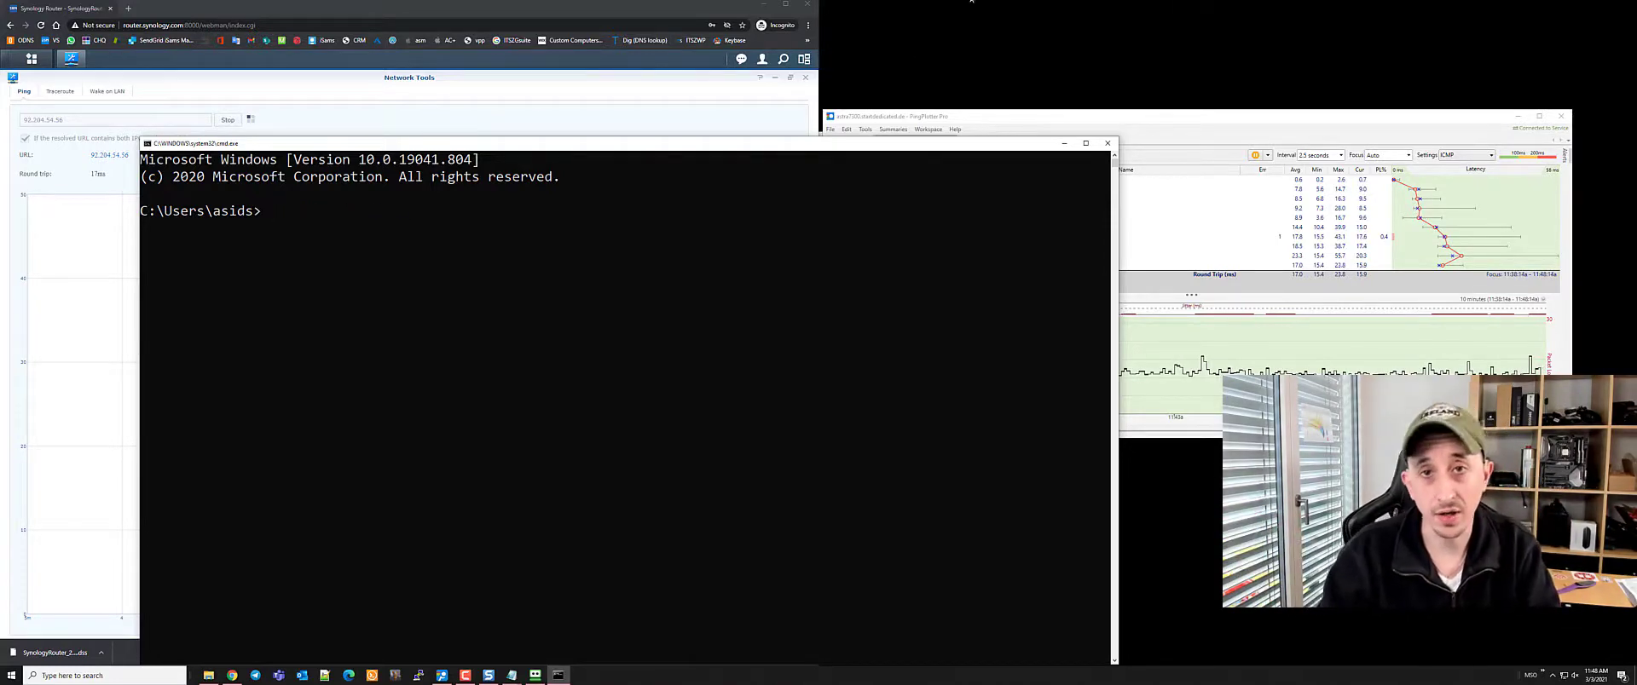
Close Command Prompt, PingPlotter and Network Tools, and launch Security Advisor
{"action": "left_click", "coordinate": [1107, 144]}
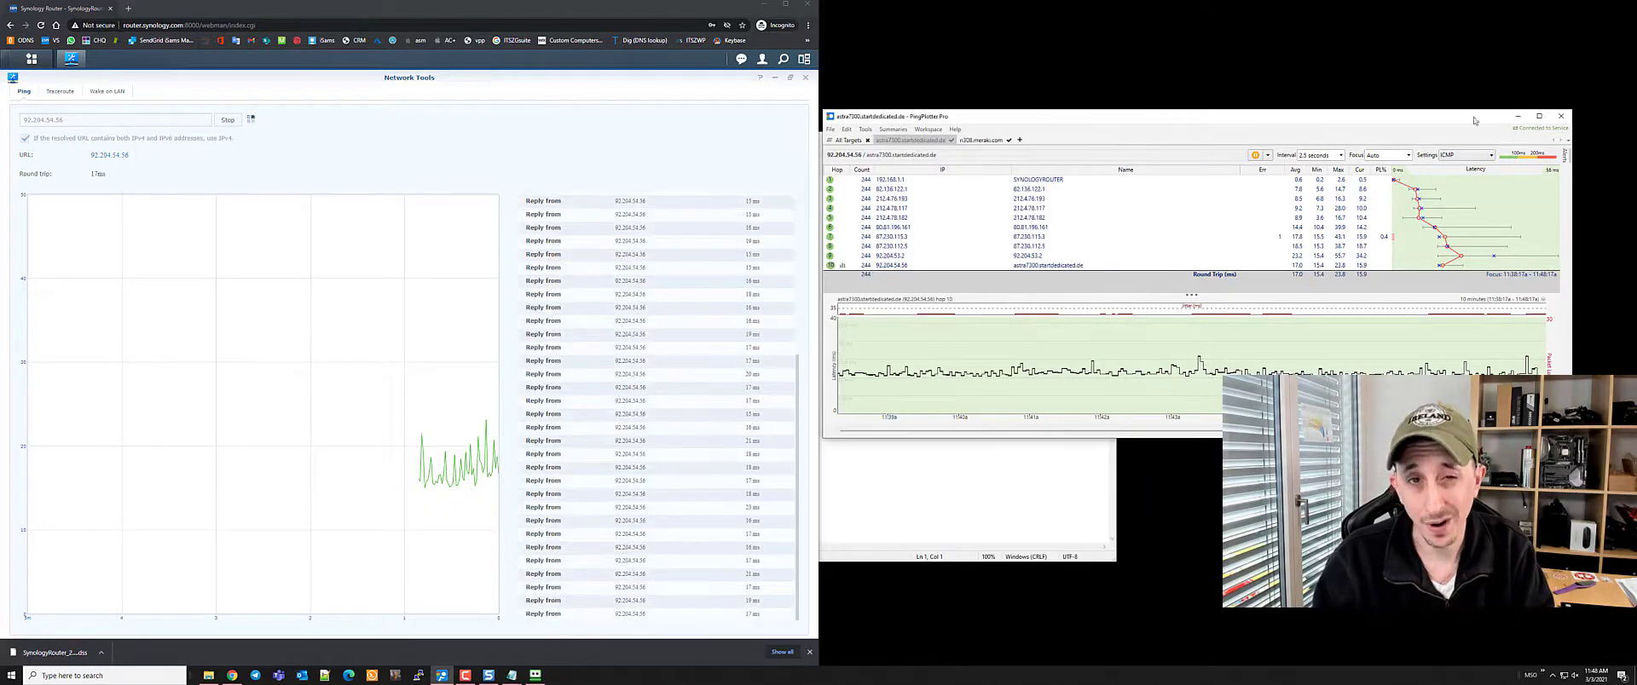
{"action": "left_click", "coordinate": [1561, 116]}
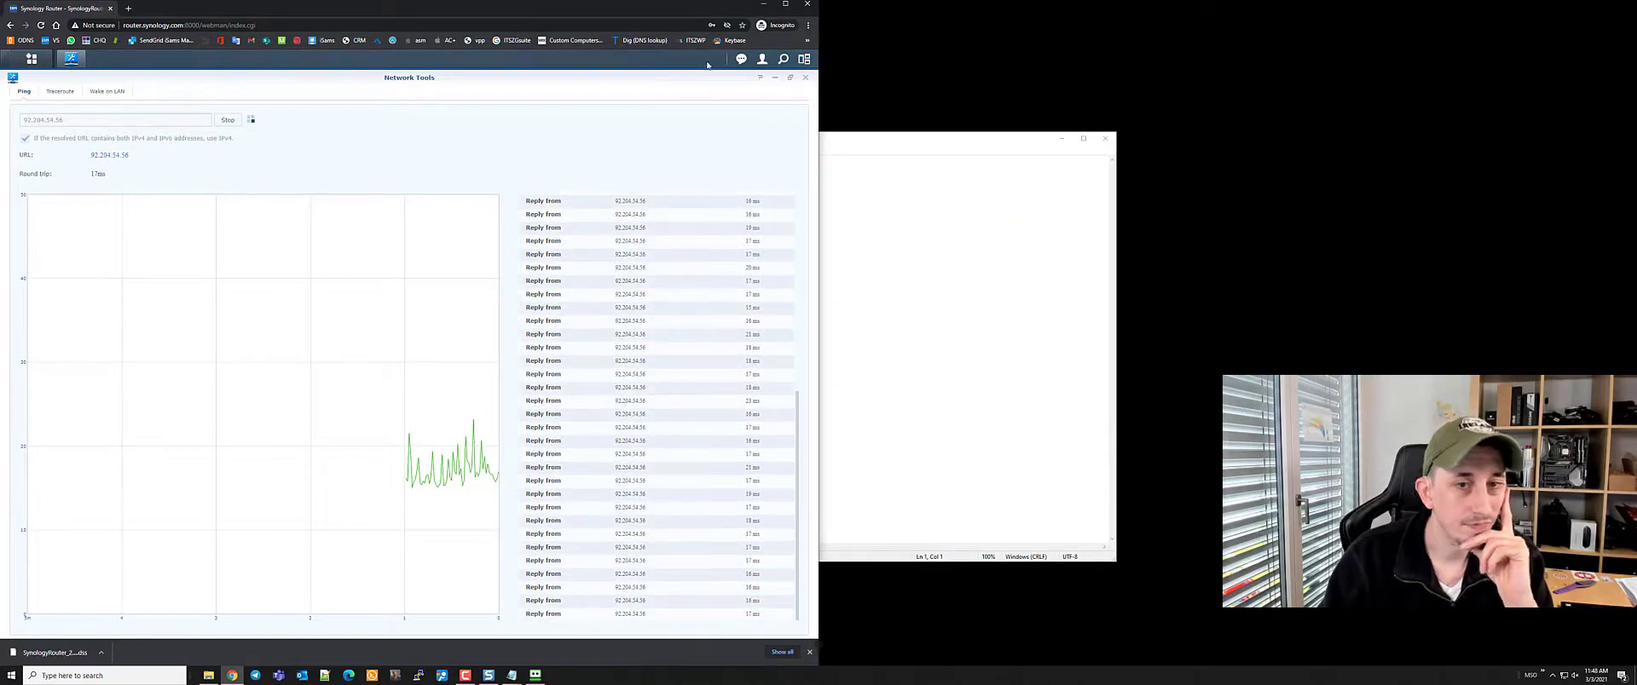
{"action": "left_click", "coordinate": [804, 76]}
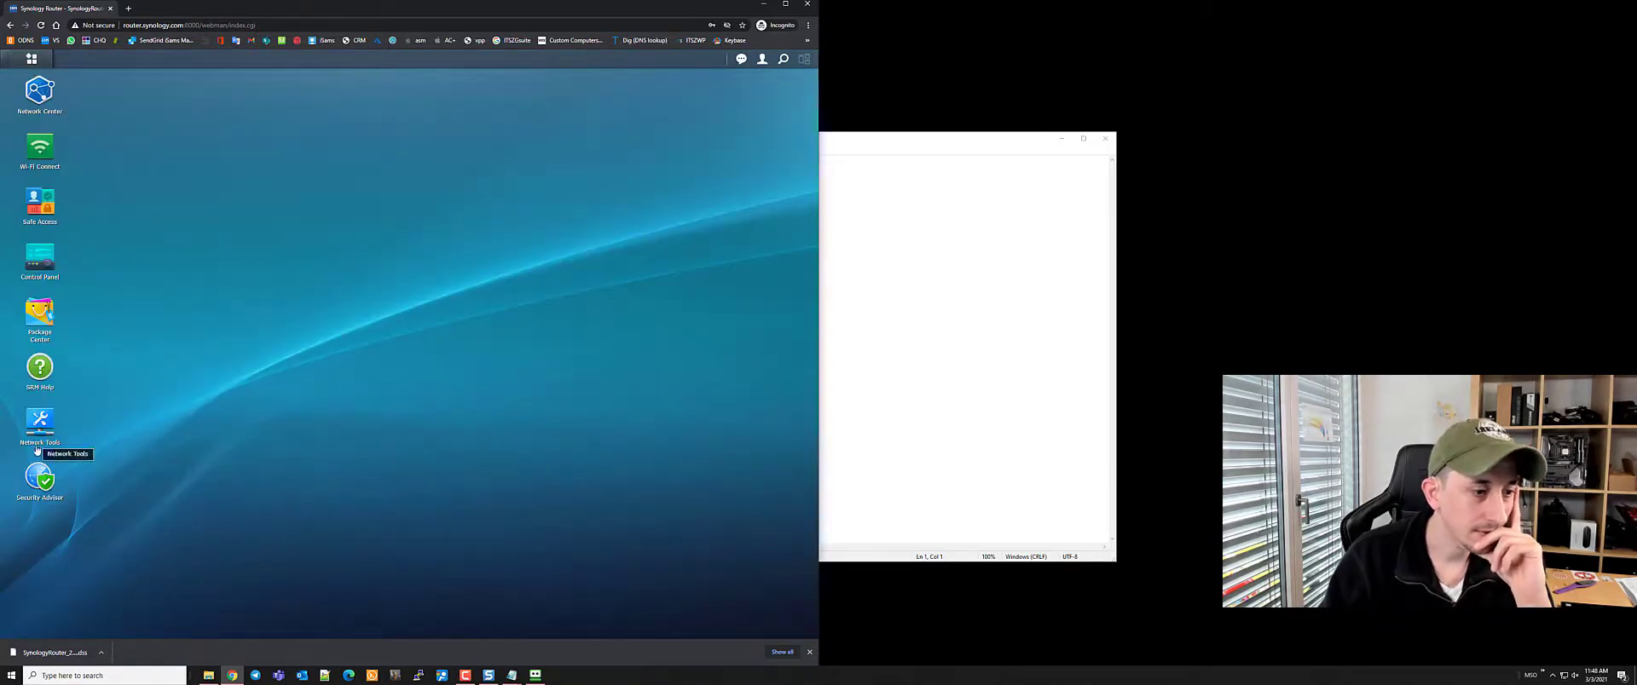
{"action": "left_click", "coordinate": [39, 479]}
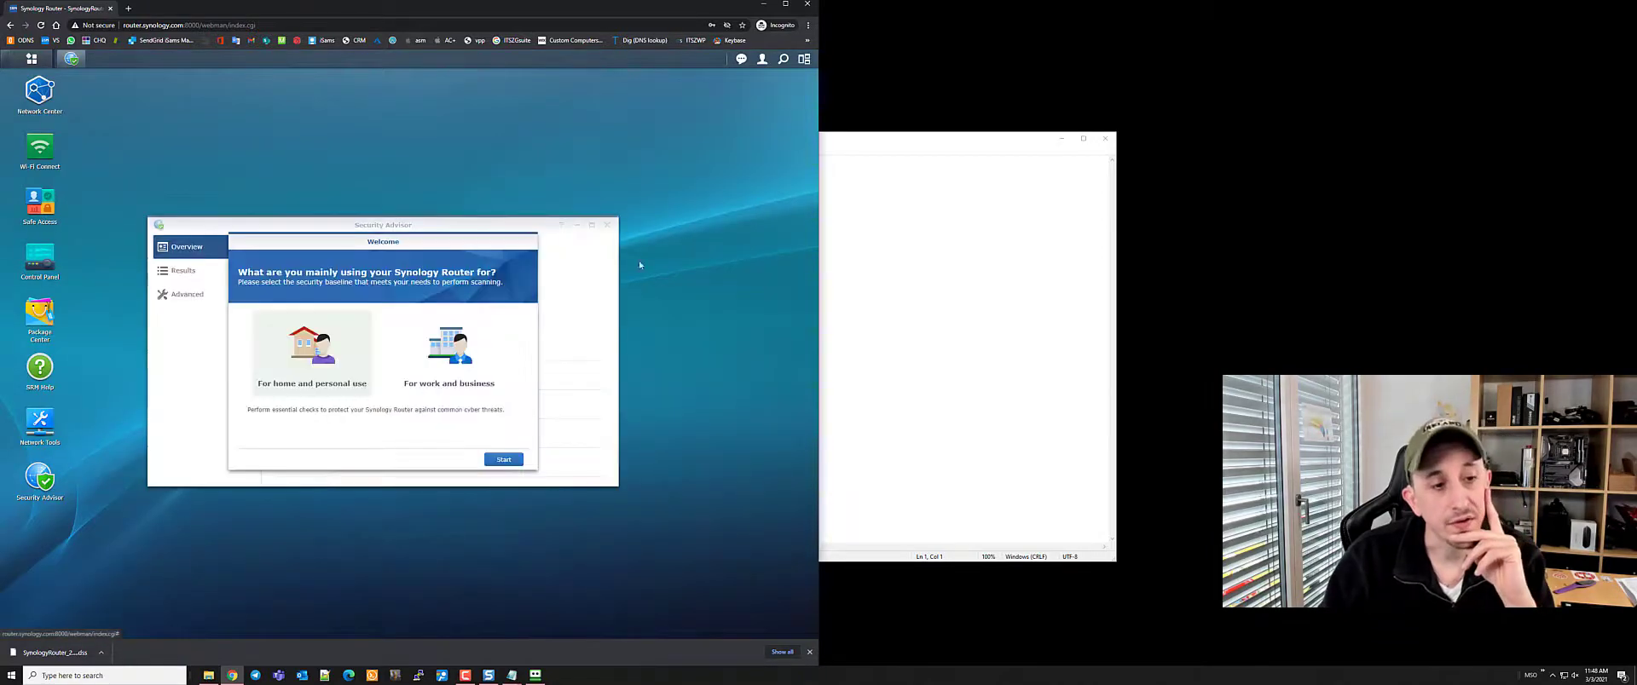
Run a home-use Security Advisor scan full-screen and check the update results flagging one outdated package
{"action": "left_click", "coordinate": [785, 4]}
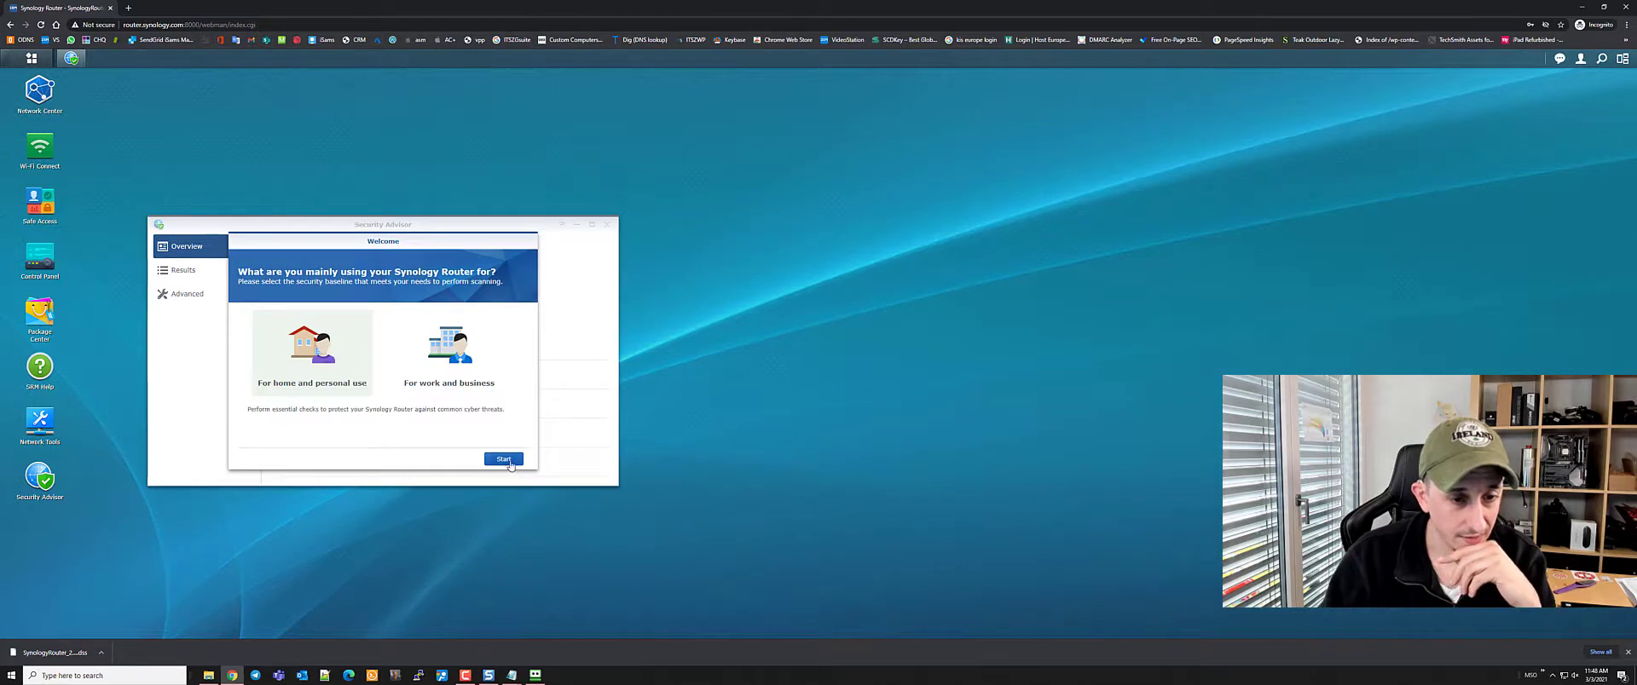
{"action": "left_click", "coordinate": [504, 459]}
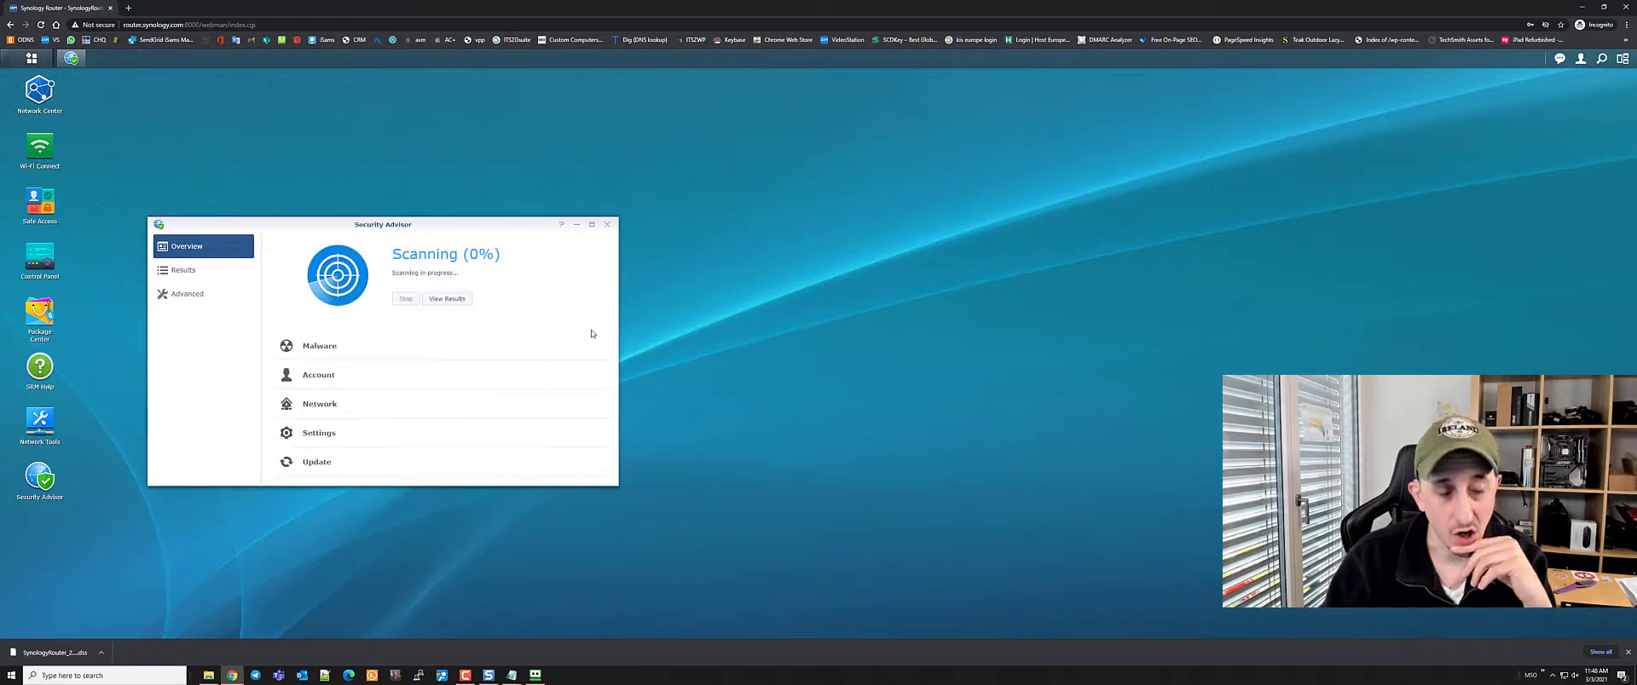
{"action": "left_click", "coordinate": [592, 224]}
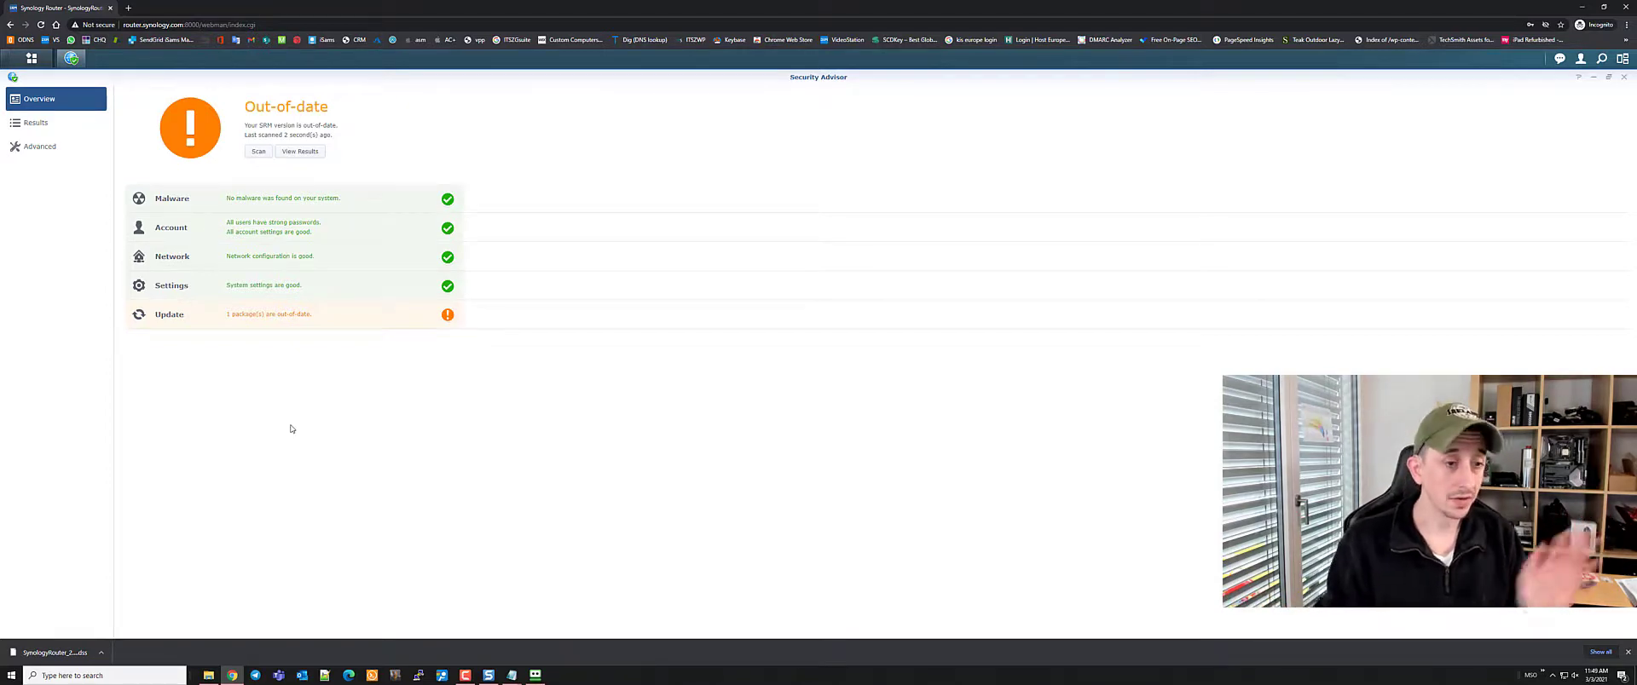
{"action": "left_click", "coordinate": [267, 318]}
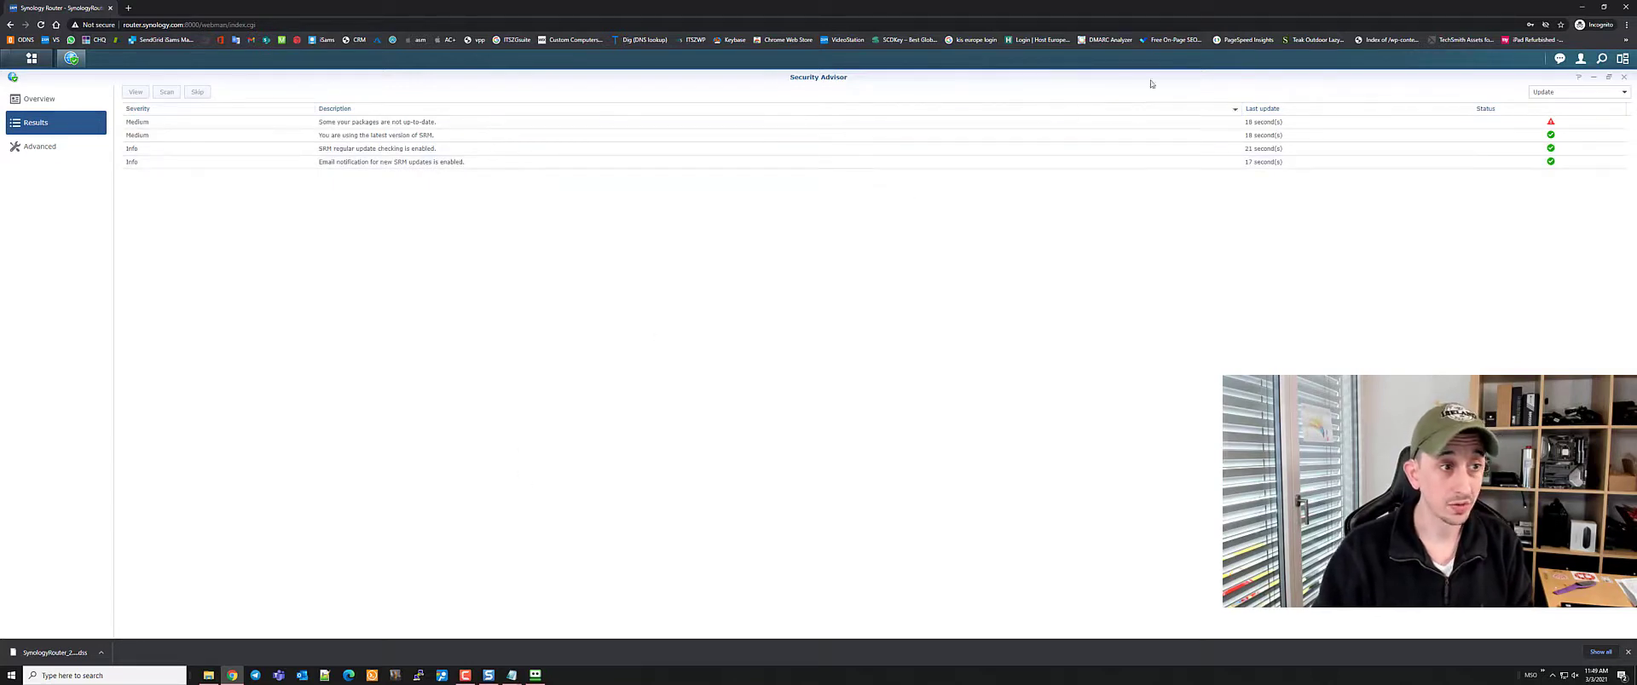
{"action": "left_click", "coordinate": [1624, 76]}
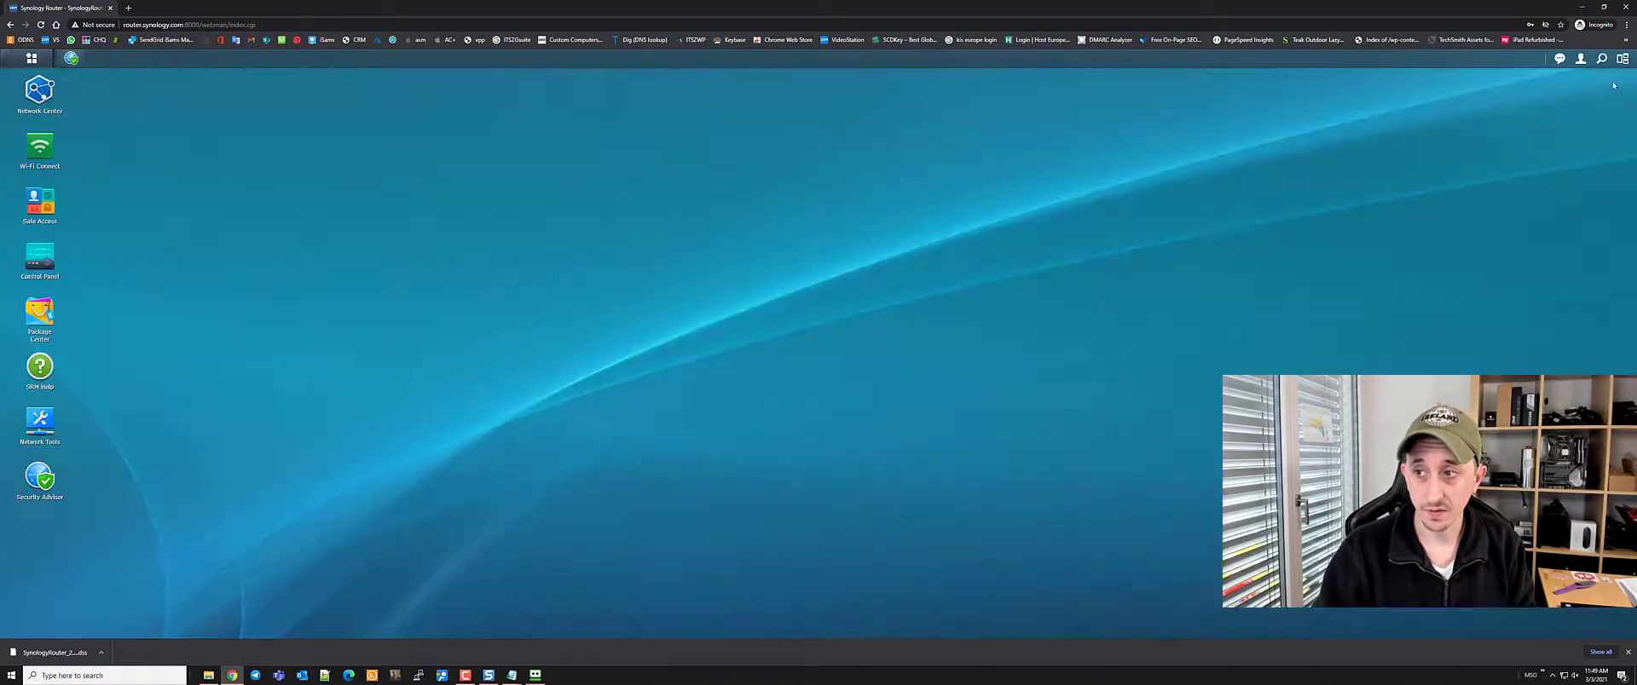
{"action": "left_click", "coordinate": [39, 478]}
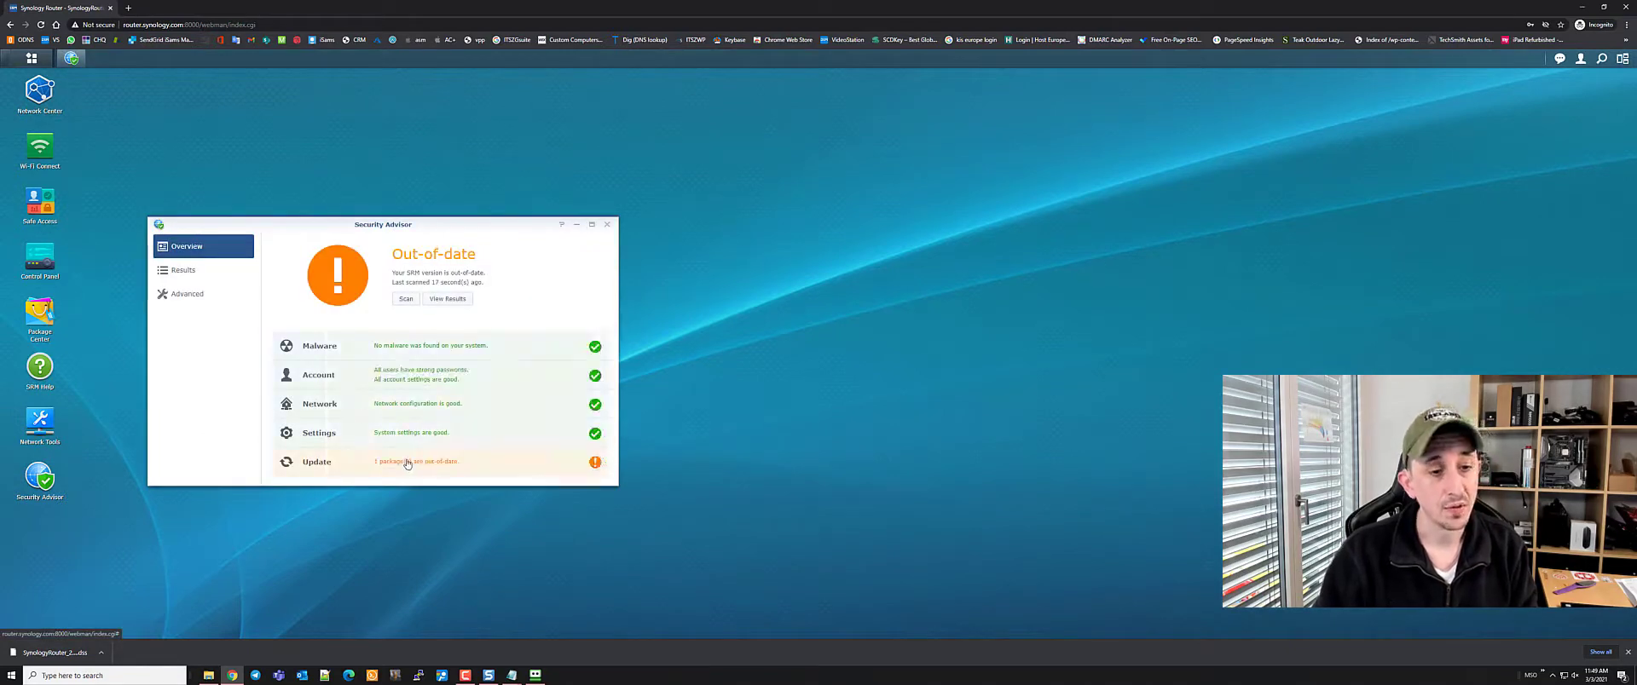
Open the out-of-date package report, update Safe Access in Package Center, then close Package Center
{"action": "left_click", "coordinate": [407, 462]}
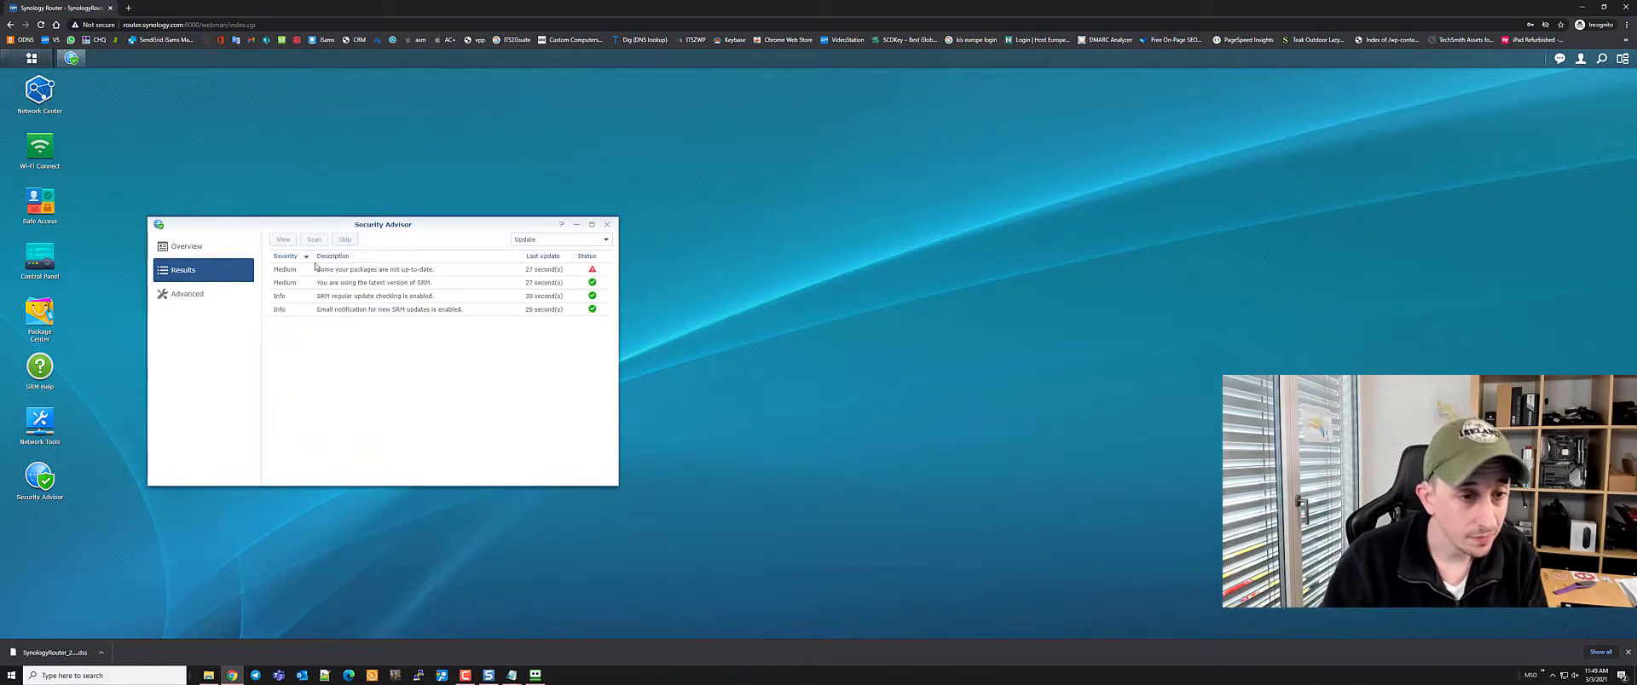
{"action": "double_click", "coordinate": [361, 271]}
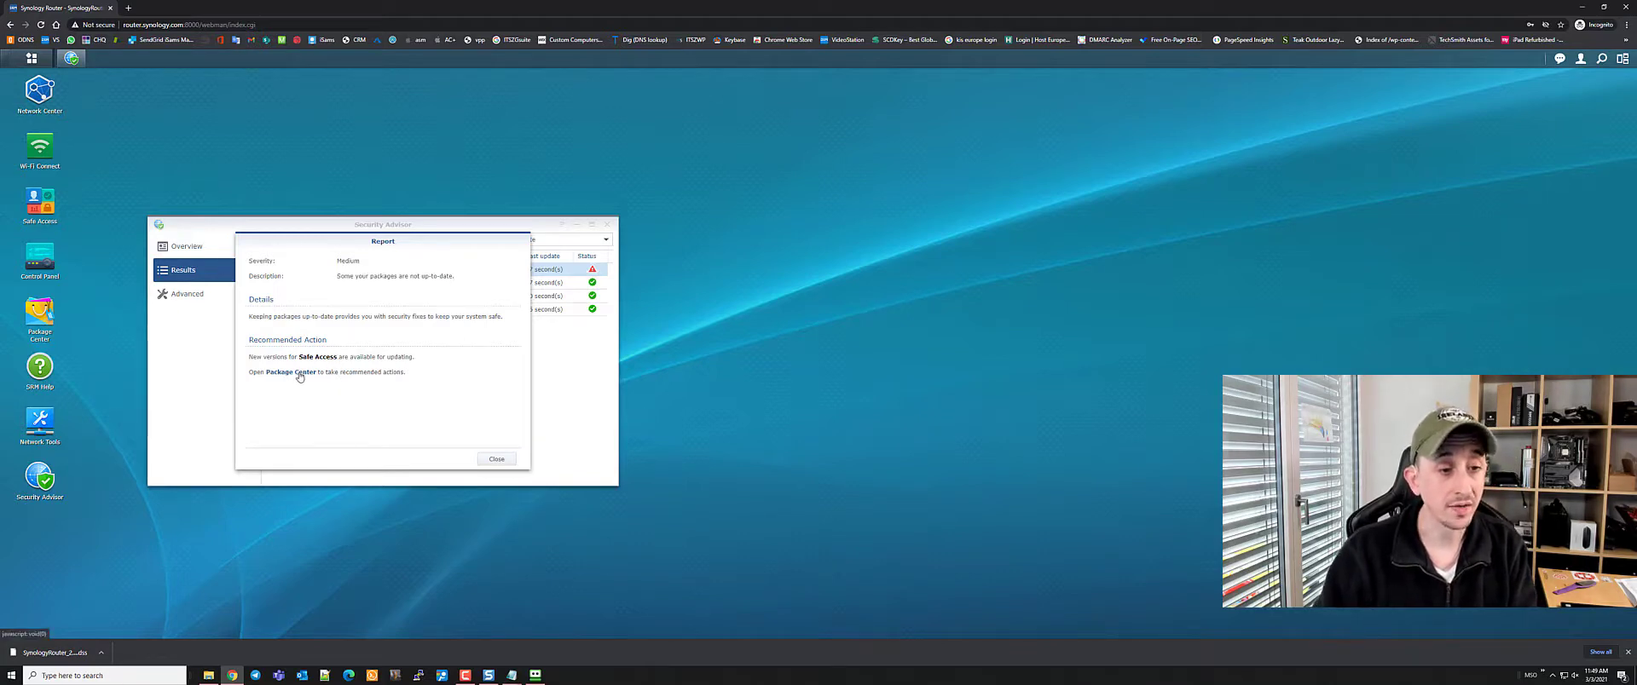
{"action": "left_click", "coordinate": [300, 375]}
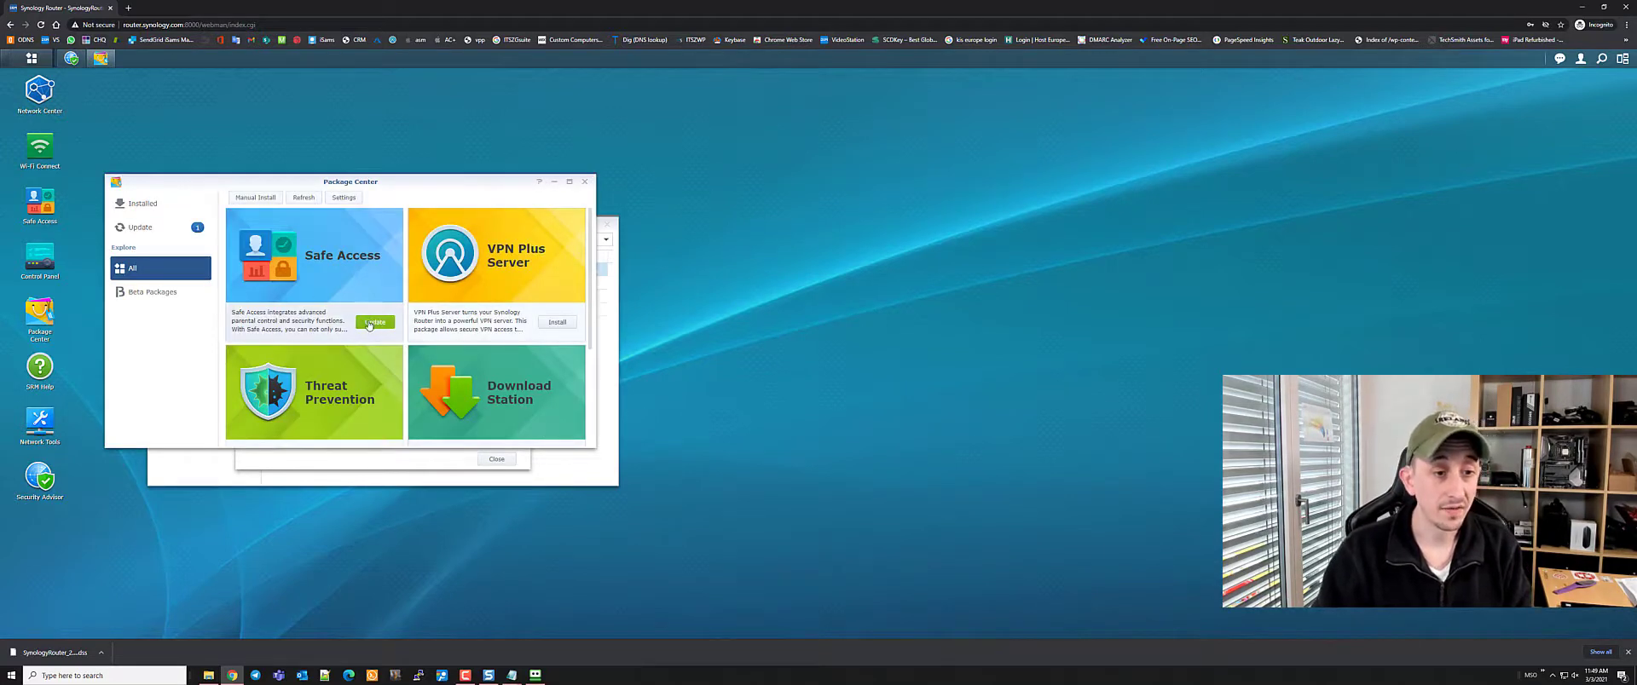
{"action": "left_click", "coordinate": [369, 324]}
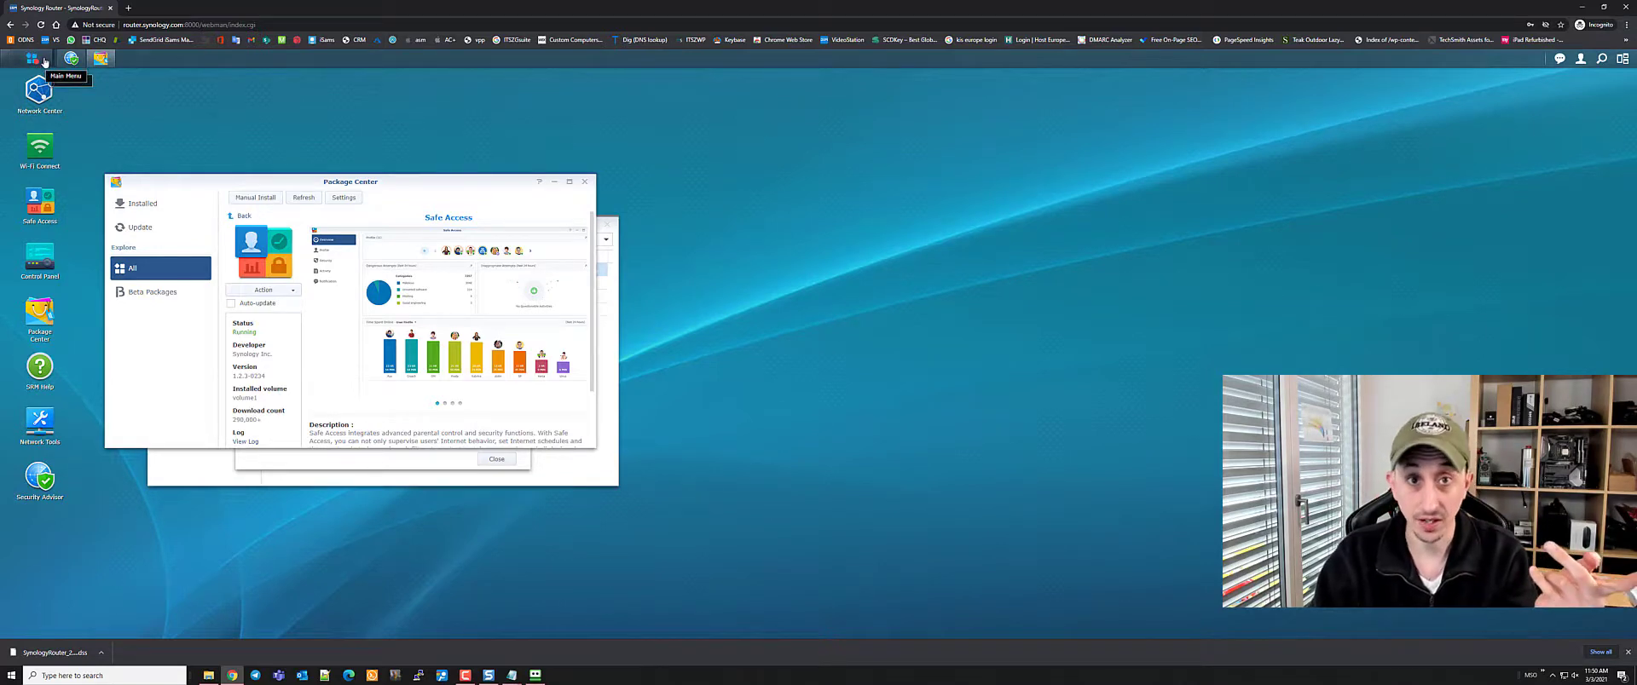
{"action": "left_click", "coordinate": [44, 62]}
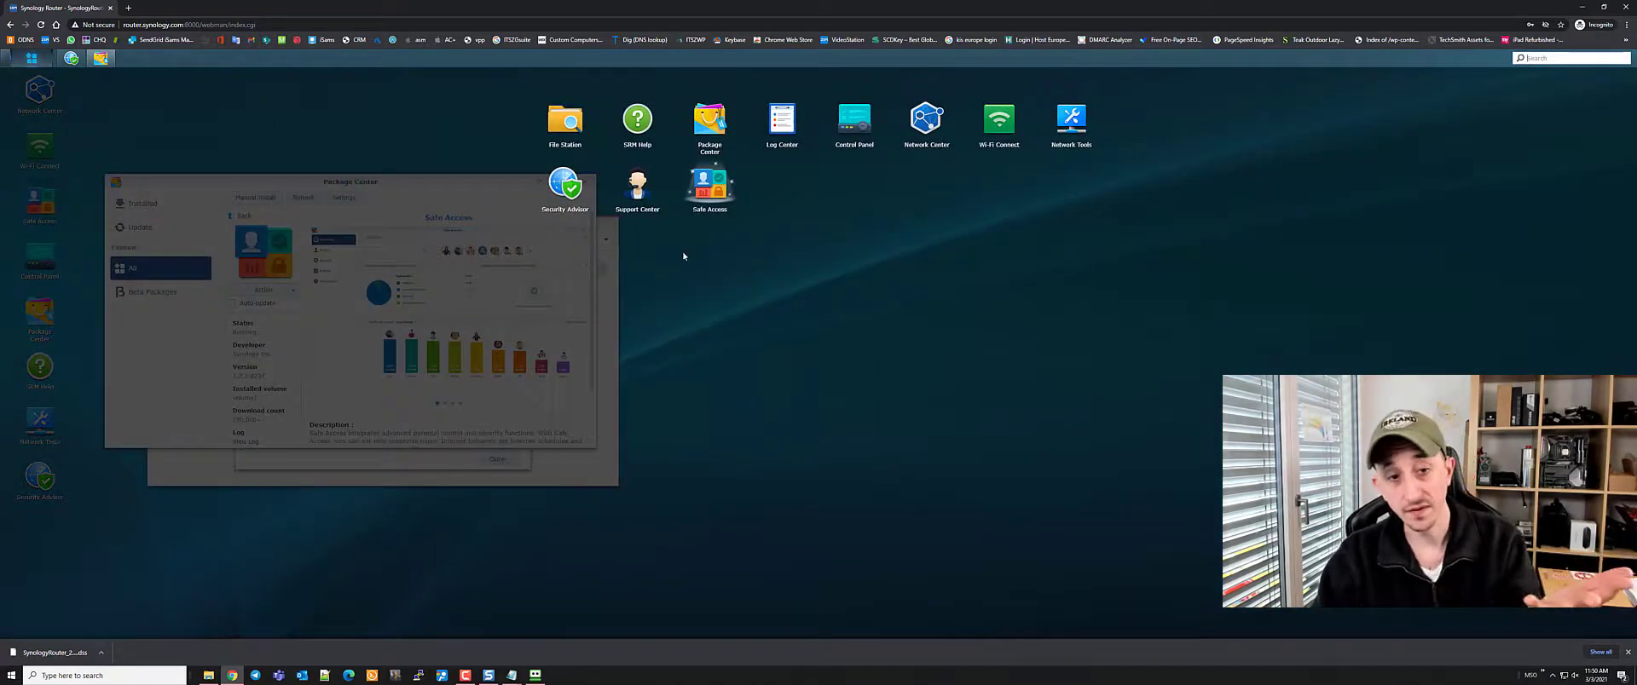
{"action": "left_click", "coordinate": [463, 195]}
{"action": "left_click", "coordinate": [589, 181]}
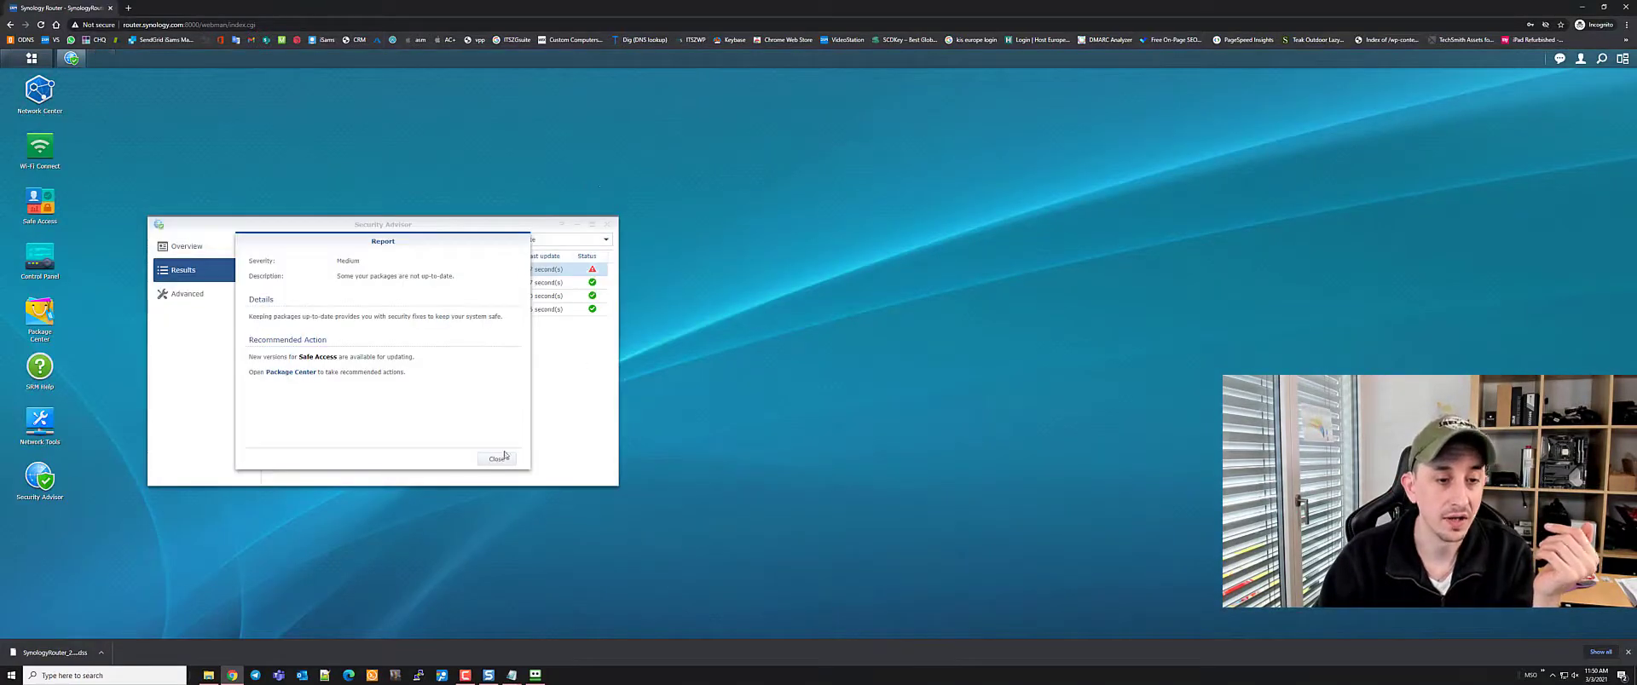
Close the package report, recheck packages, and run a fresh scan in maximized Security Advisor
{"action": "left_click", "coordinate": [499, 459]}
{"action": "left_click", "coordinate": [314, 240]}
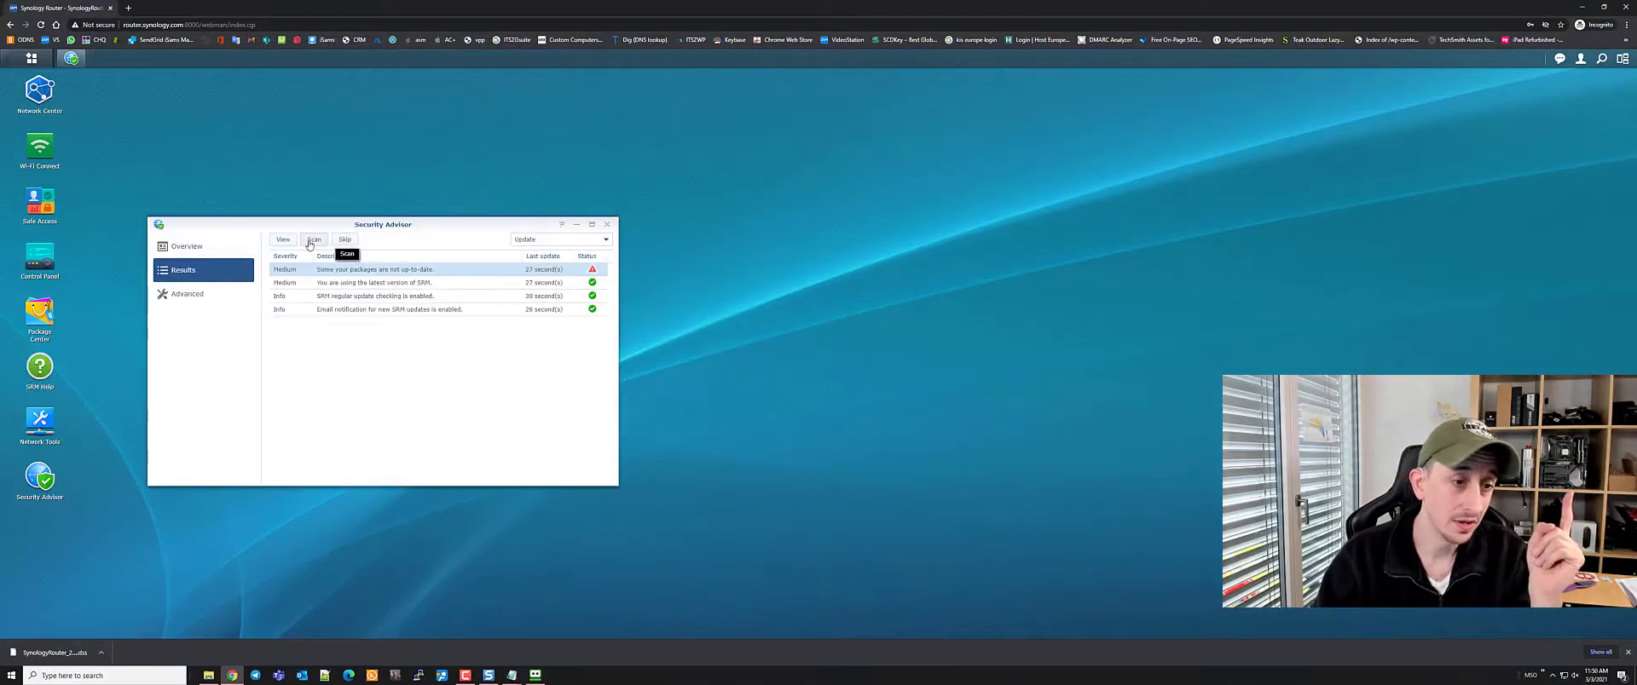
{"action": "left_click", "coordinate": [606, 225]}
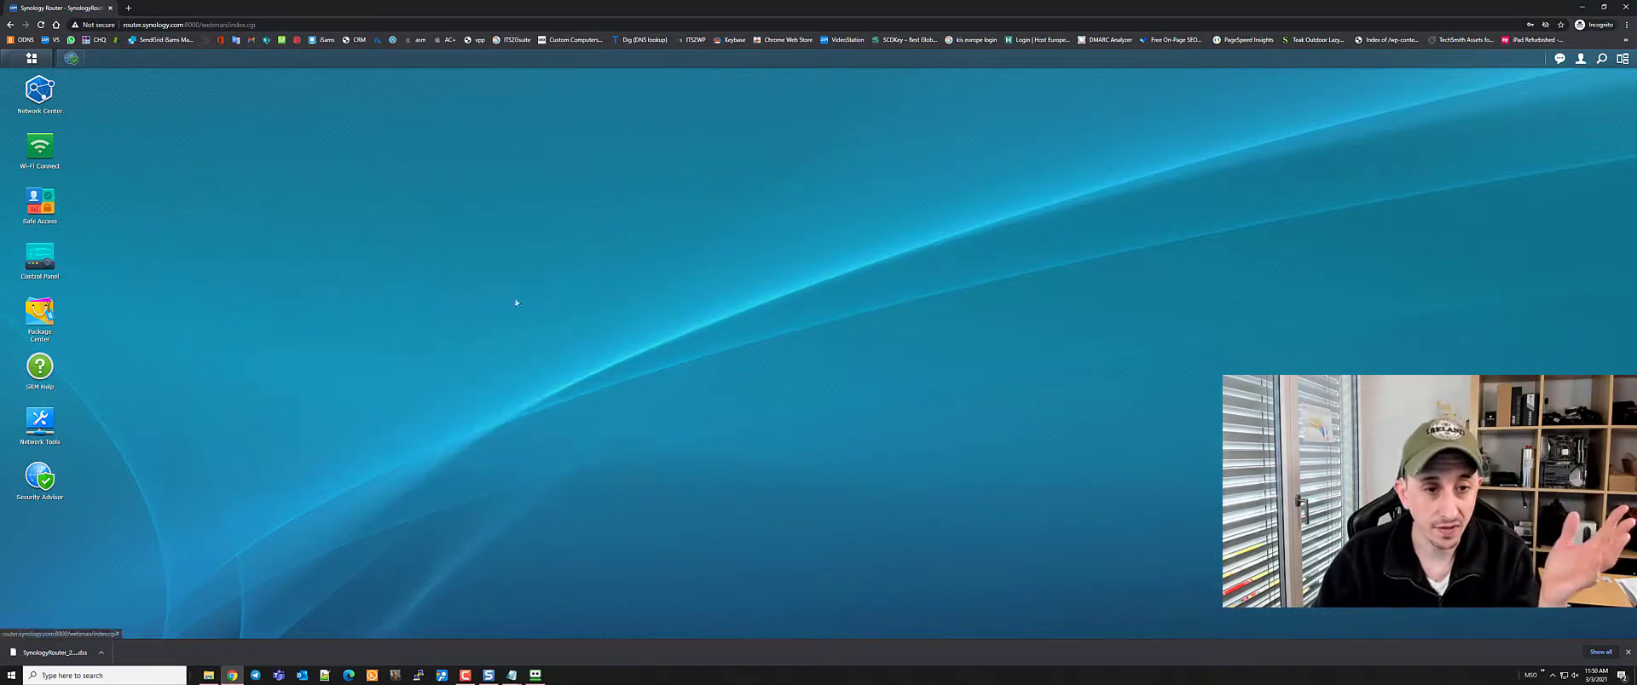
{"action": "left_click", "coordinate": [39, 477]}
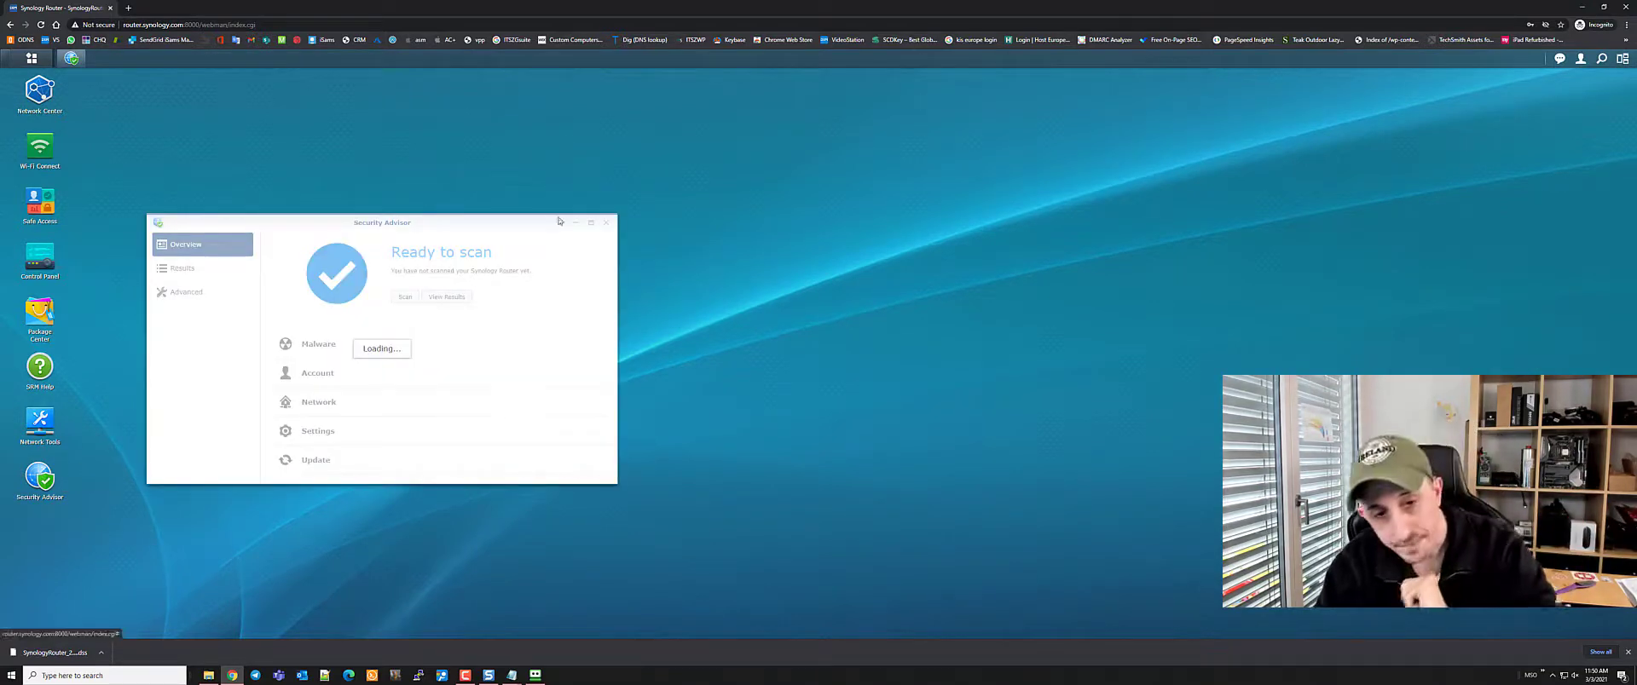
{"action": "double_click", "coordinate": [529, 223]}
{"action": "left_click", "coordinate": [256, 153]}
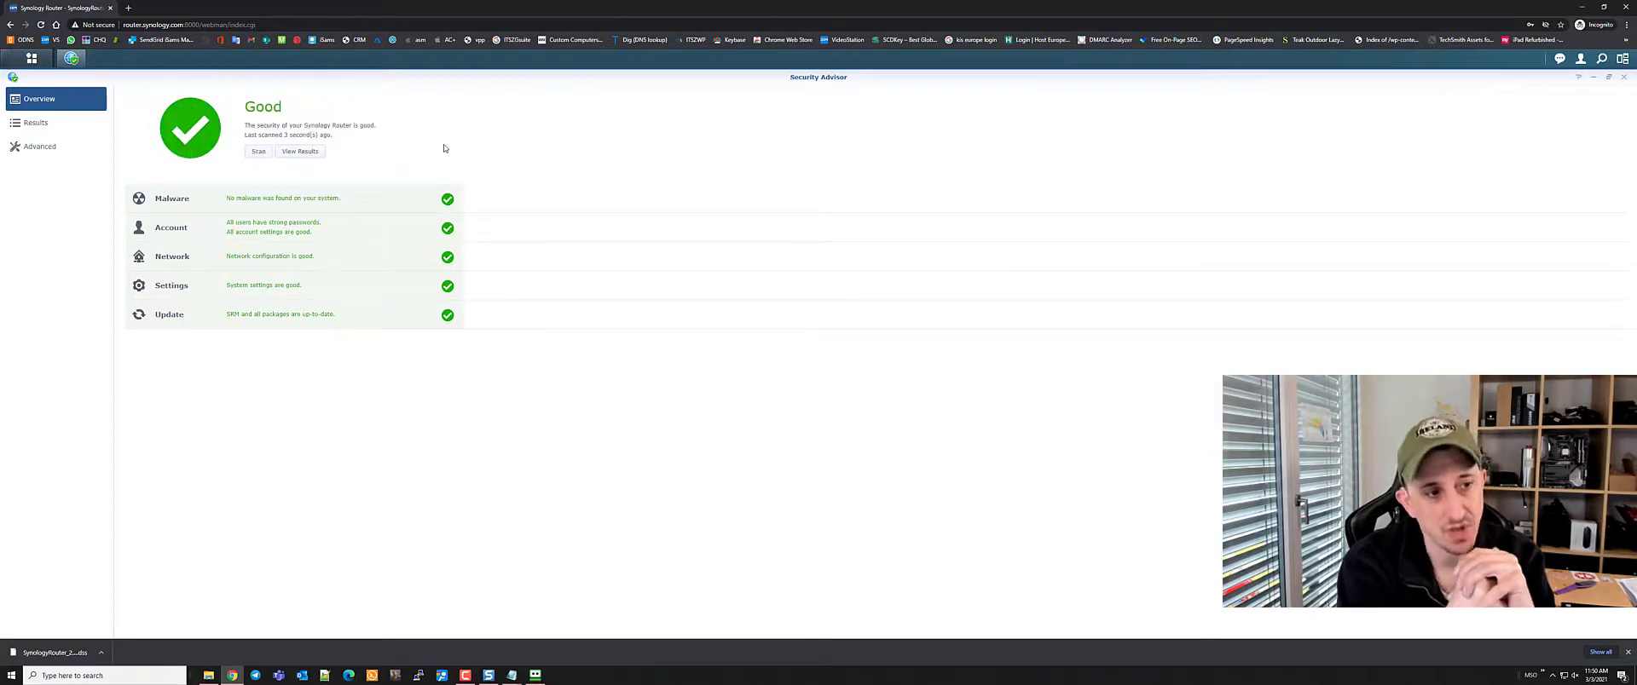
Review the scan results and Advanced settings (home-use baseline, Fri 05:28 schedule), then close Security Advisor
{"action": "left_click", "coordinate": [33, 125]}
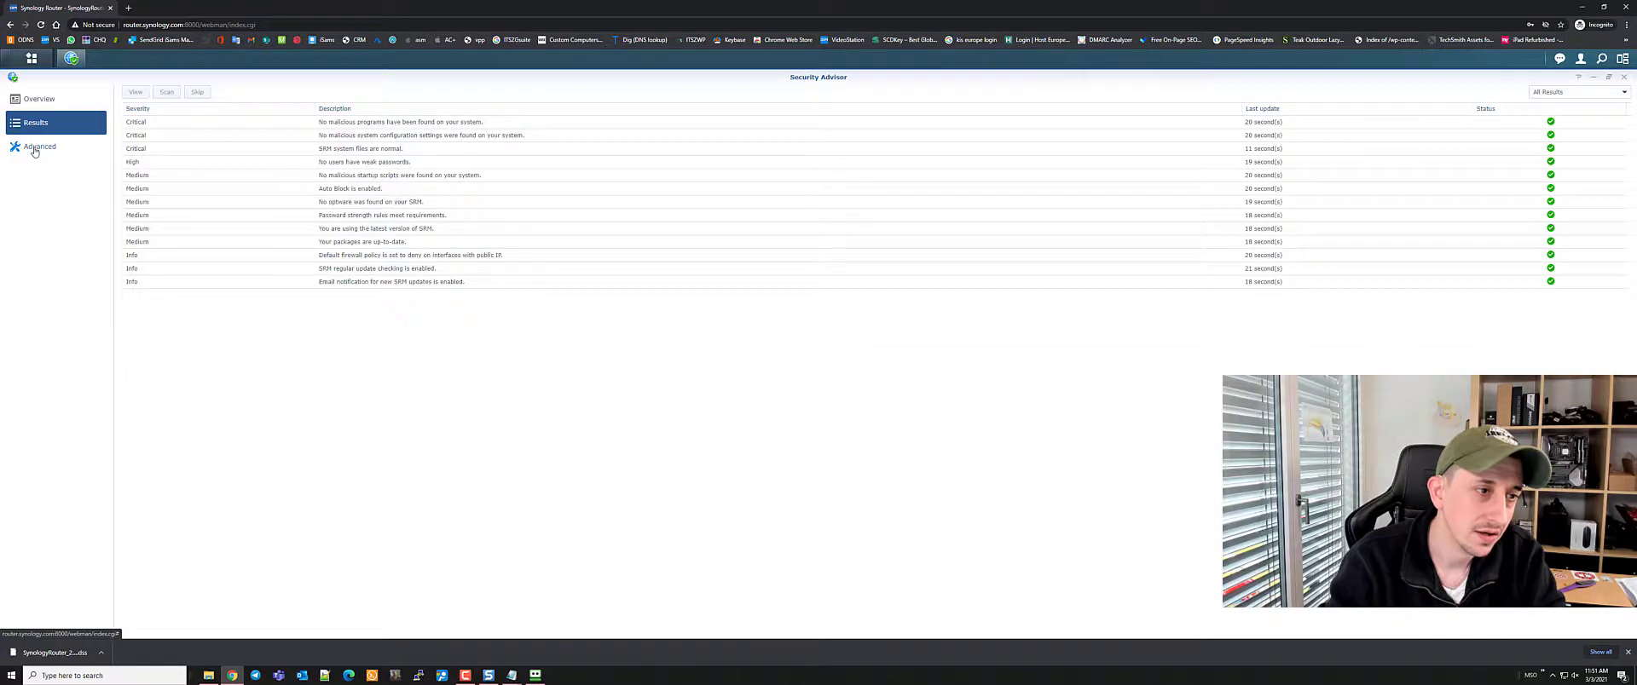
{"action": "left_click", "coordinate": [34, 151]}
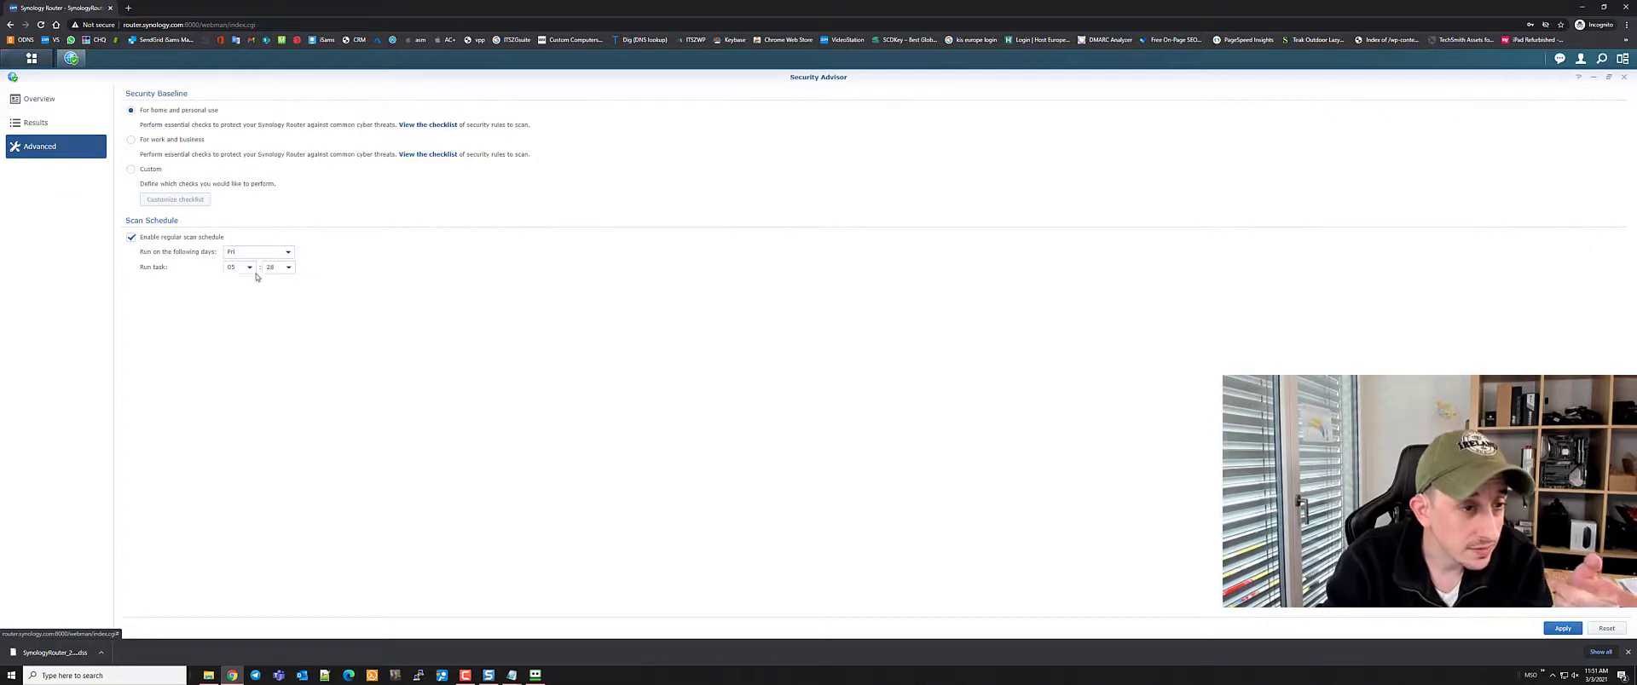
{"action": "left_click", "coordinate": [1623, 76]}
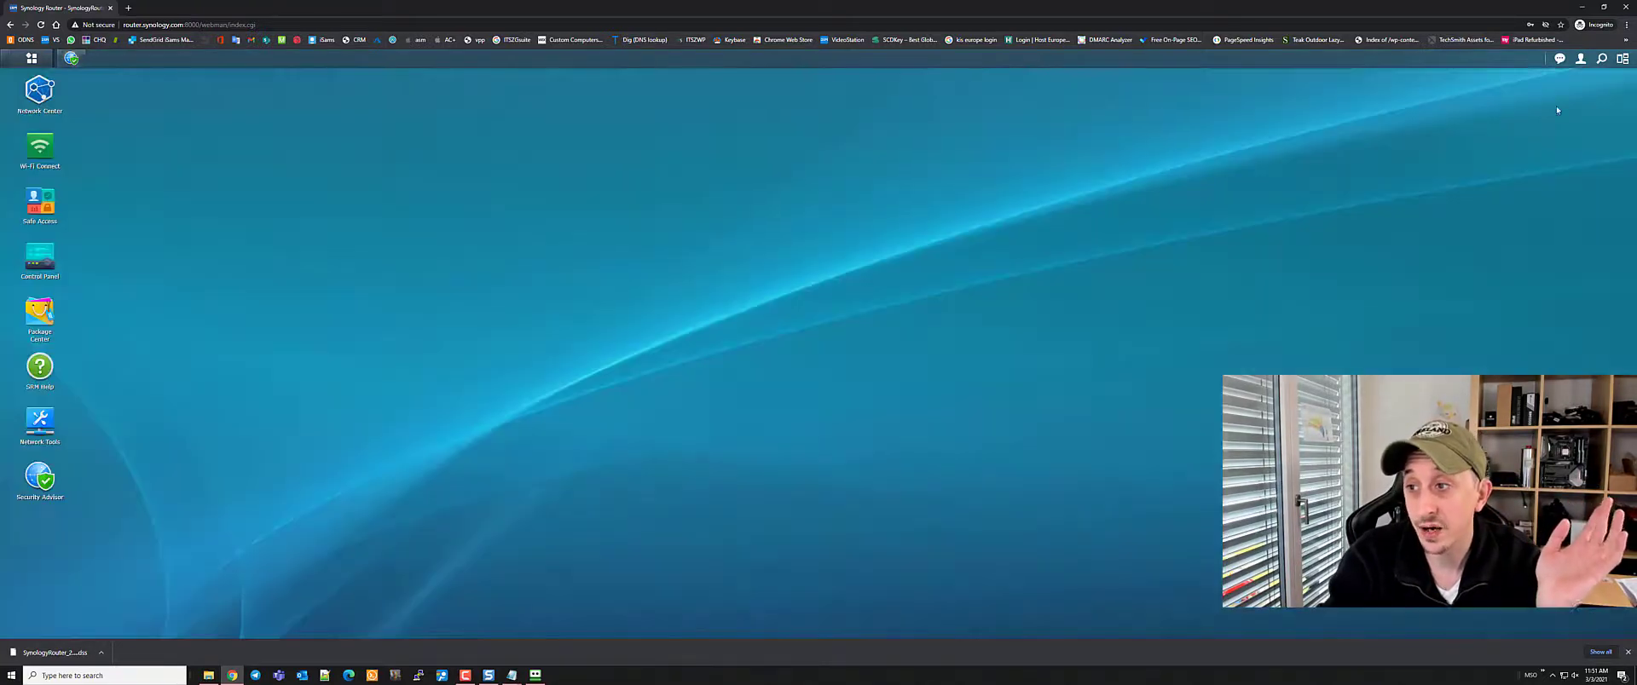
Open Log Center and review the Log Search list, router notifications and Log Sending page
{"action": "left_click", "coordinate": [34, 59]}
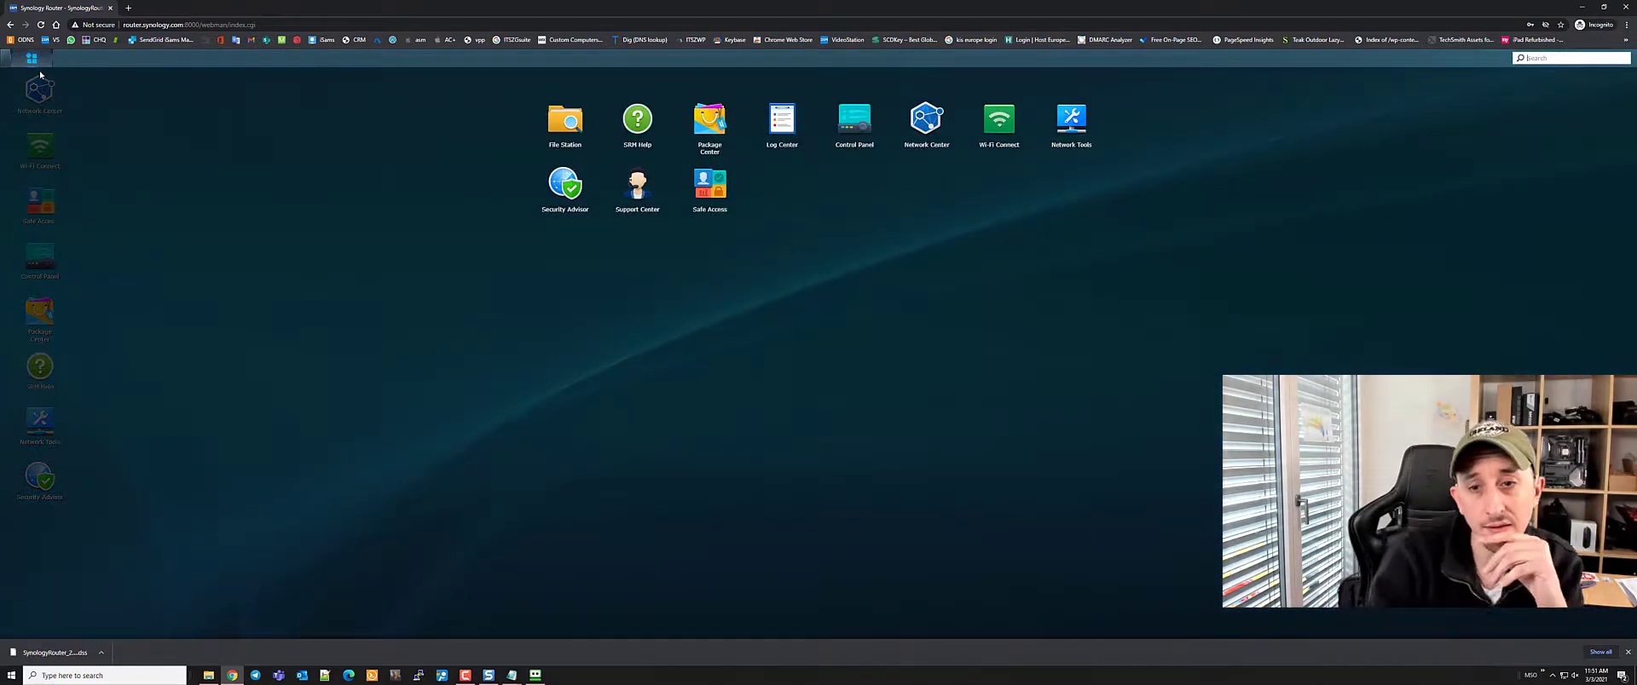
{"action": "left_click", "coordinate": [782, 116]}
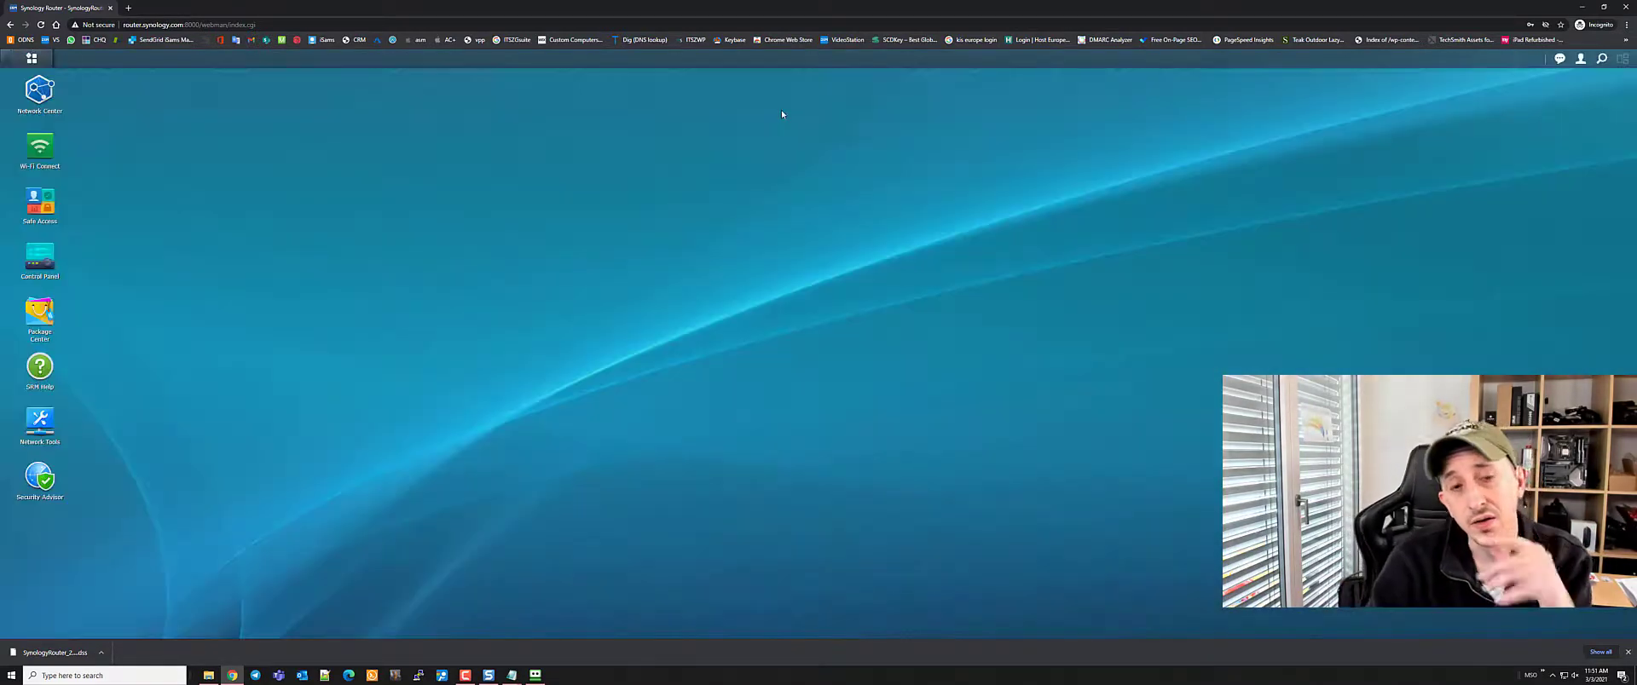
{"action": "left_click", "coordinate": [205, 286]}
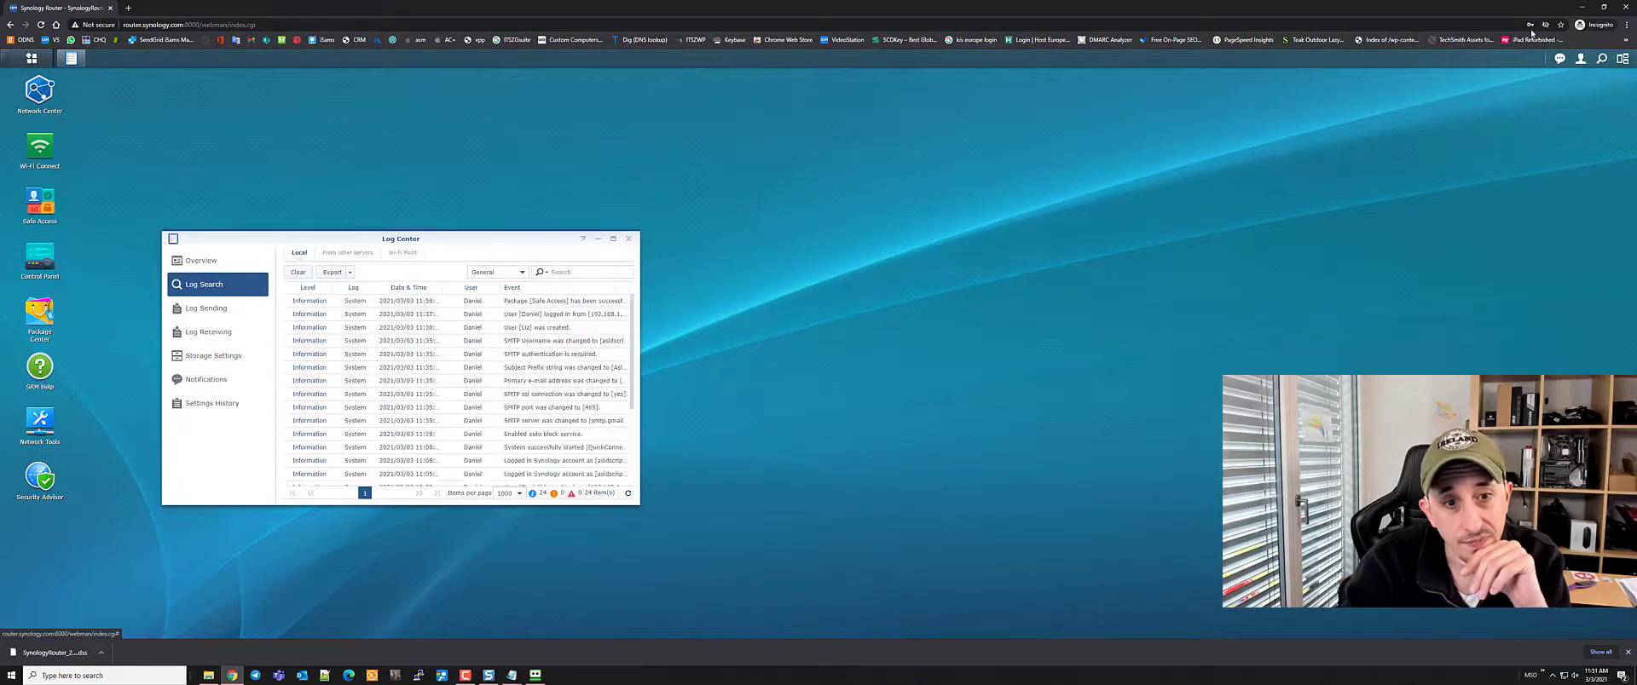
{"action": "left_click", "coordinate": [1559, 59]}
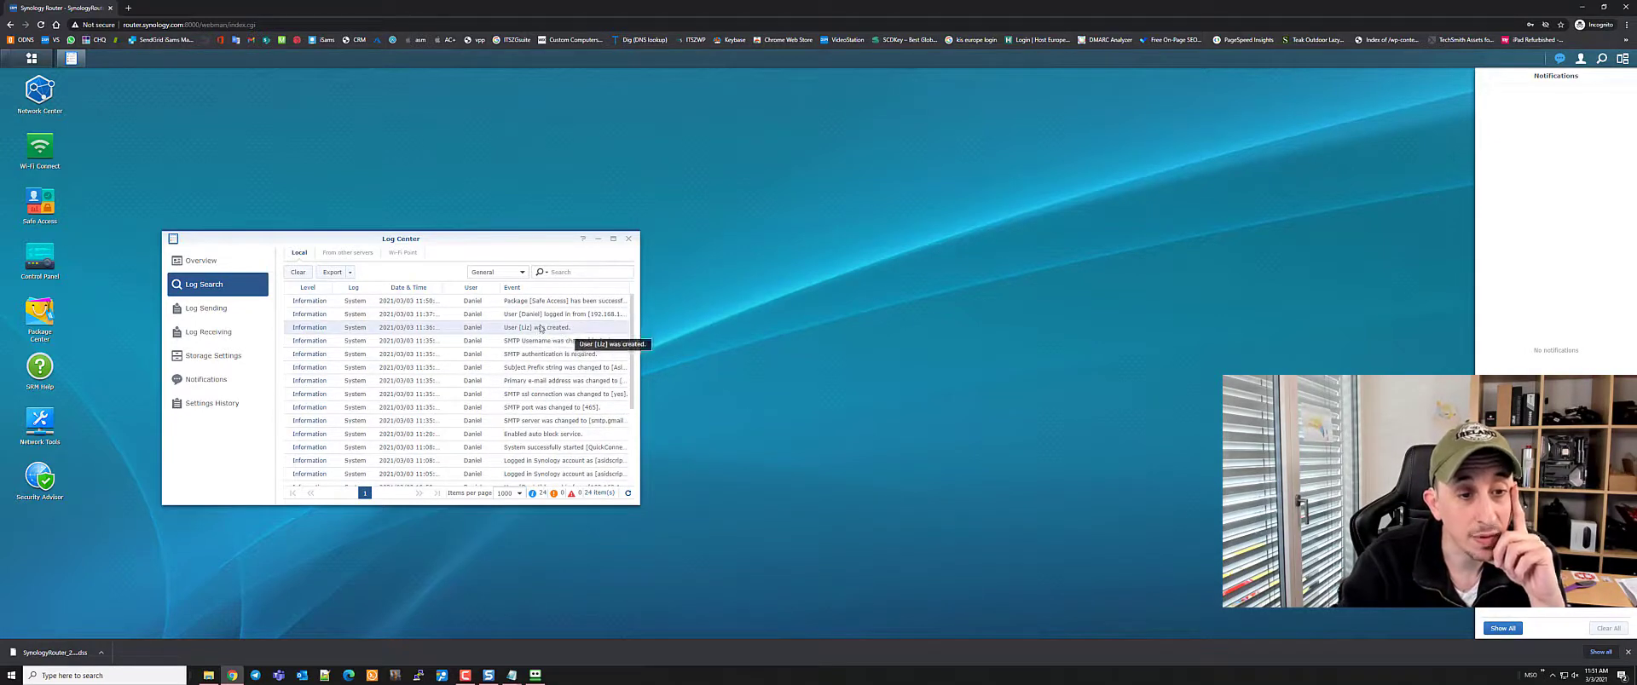
{"action": "left_click", "coordinate": [205, 308]}
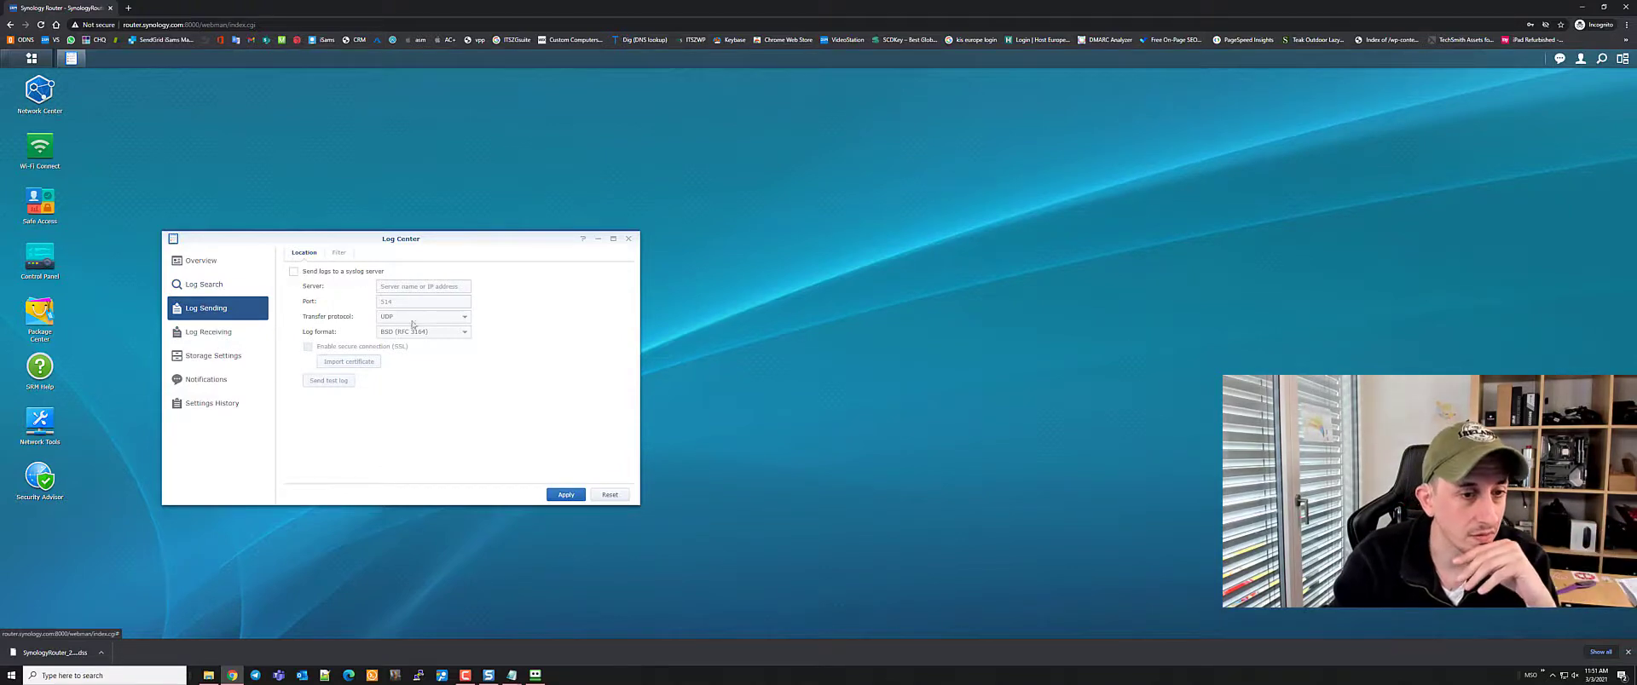
Review Log Receiving, Storage Settings, Notifications and Settings History, then close Log Center
{"action": "left_click", "coordinate": [209, 332]}
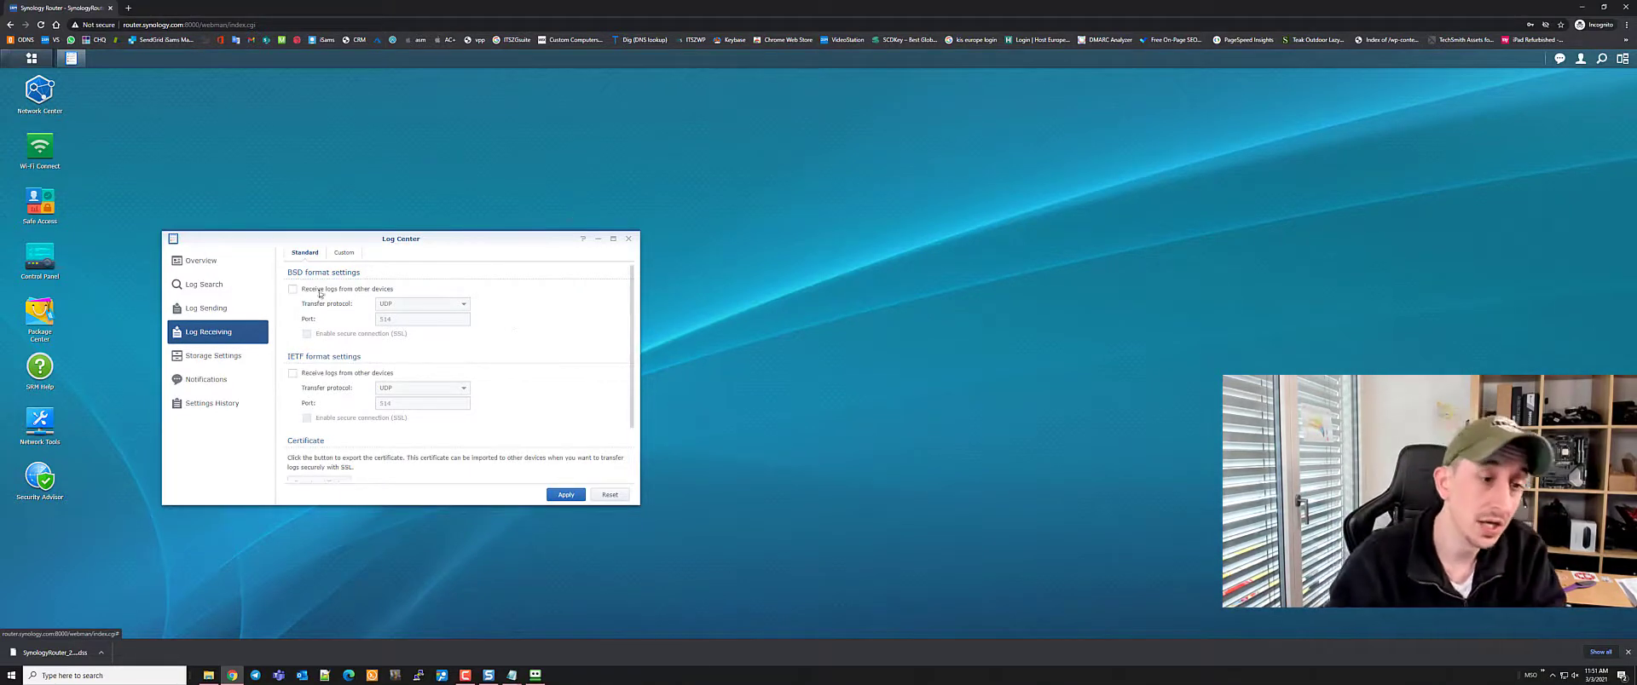
{"action": "left_click", "coordinate": [191, 358]}
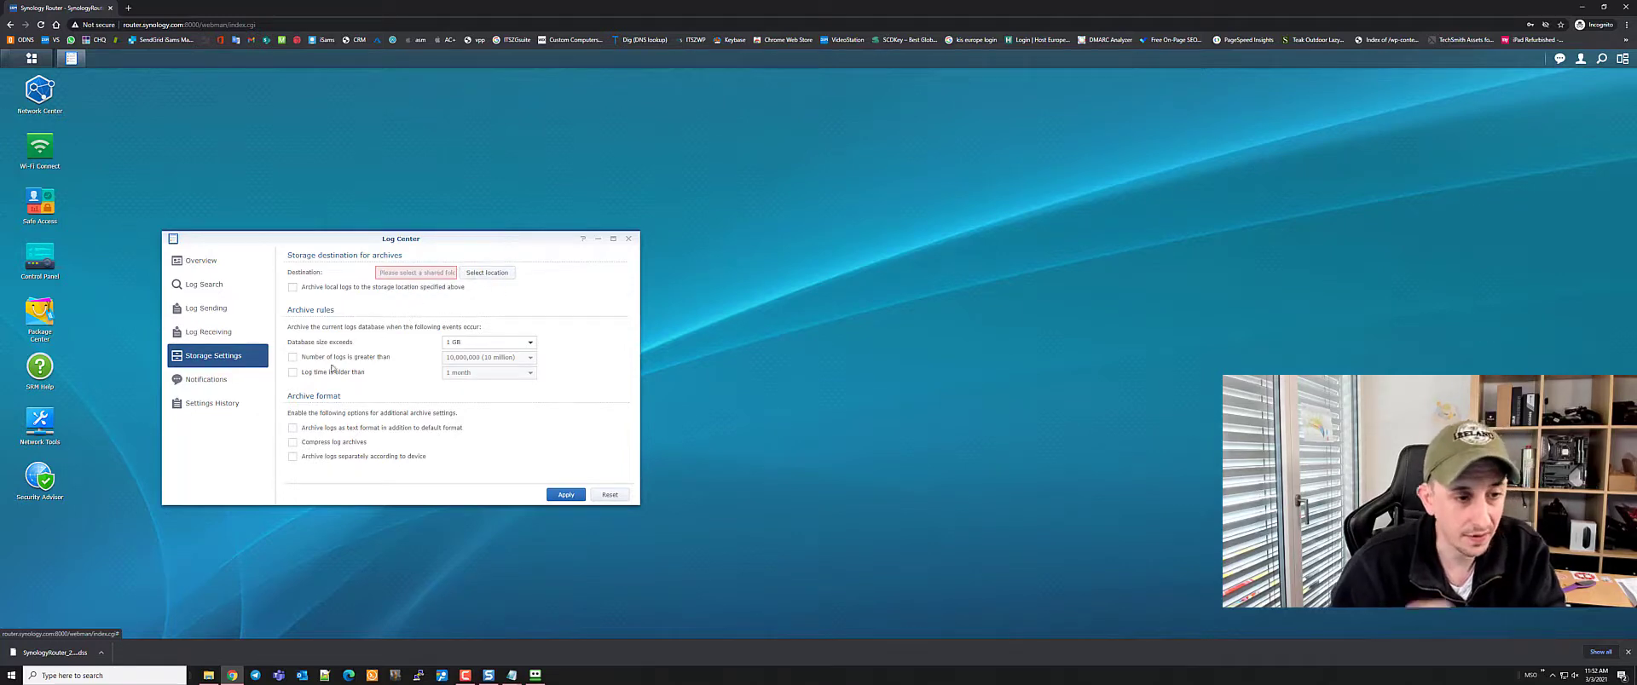
{"action": "left_click", "coordinate": [220, 381]}
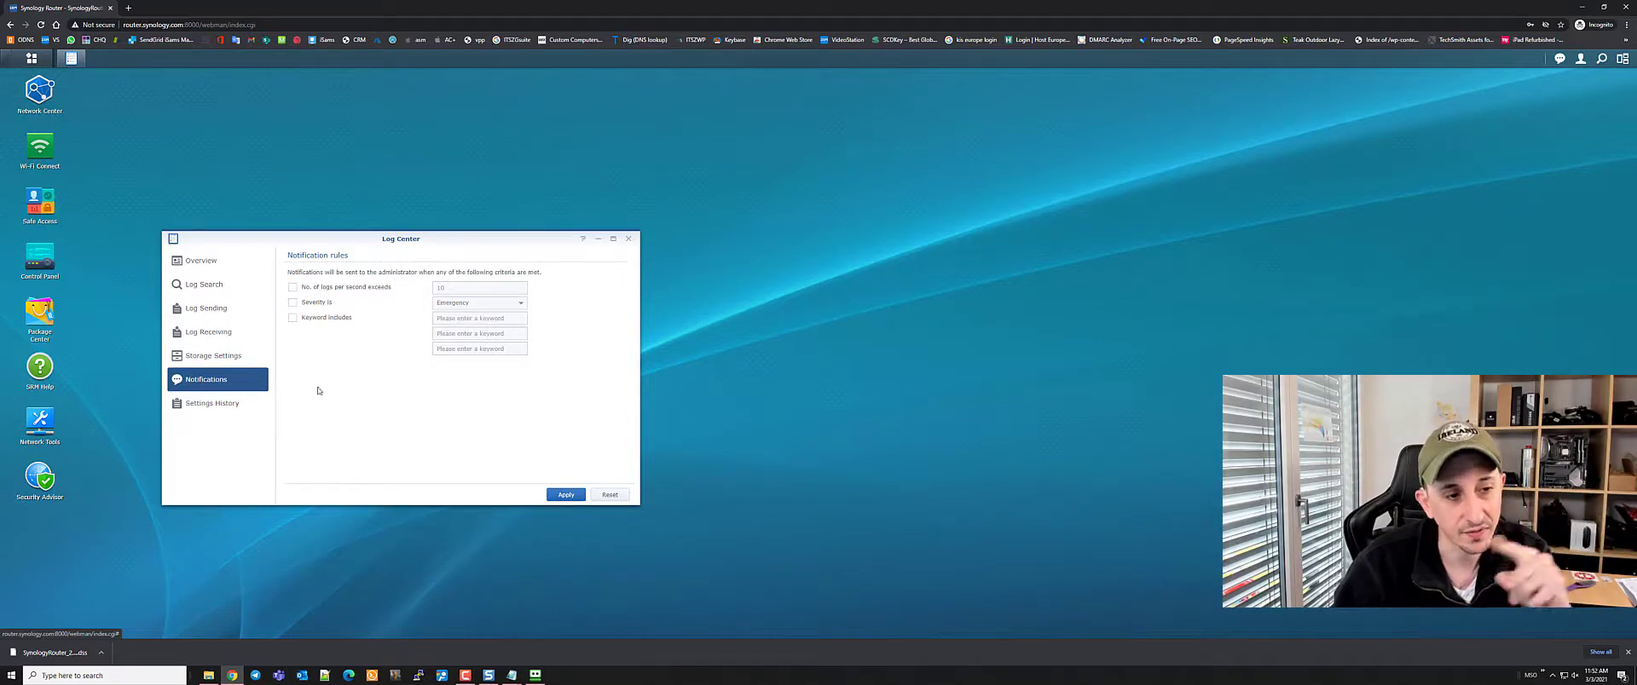
{"action": "left_click", "coordinate": [214, 405]}
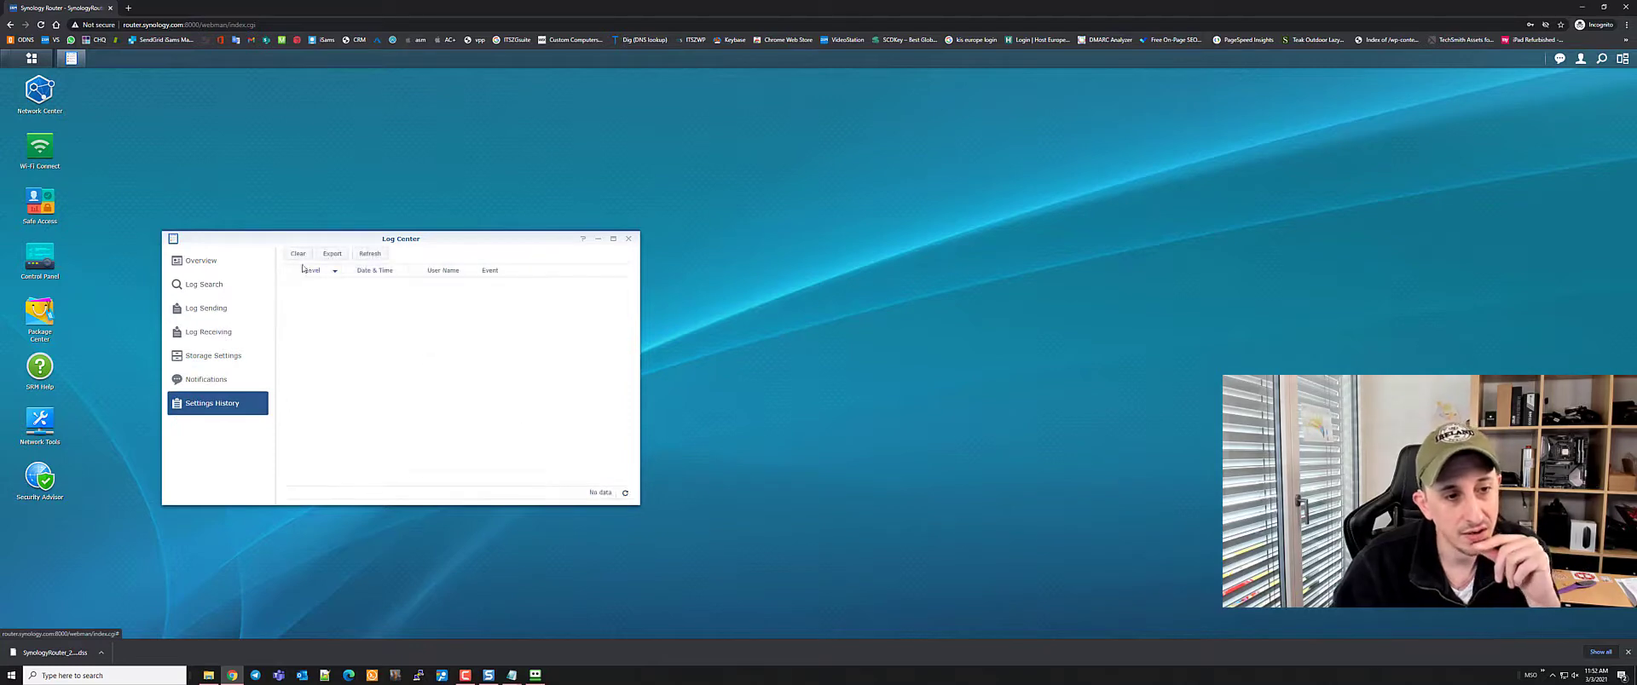
{"action": "left_click_drag", "start_coordinate": [618, 239], "coordinate": [622, 240]}
{"action": "left_click", "coordinate": [623, 237]}
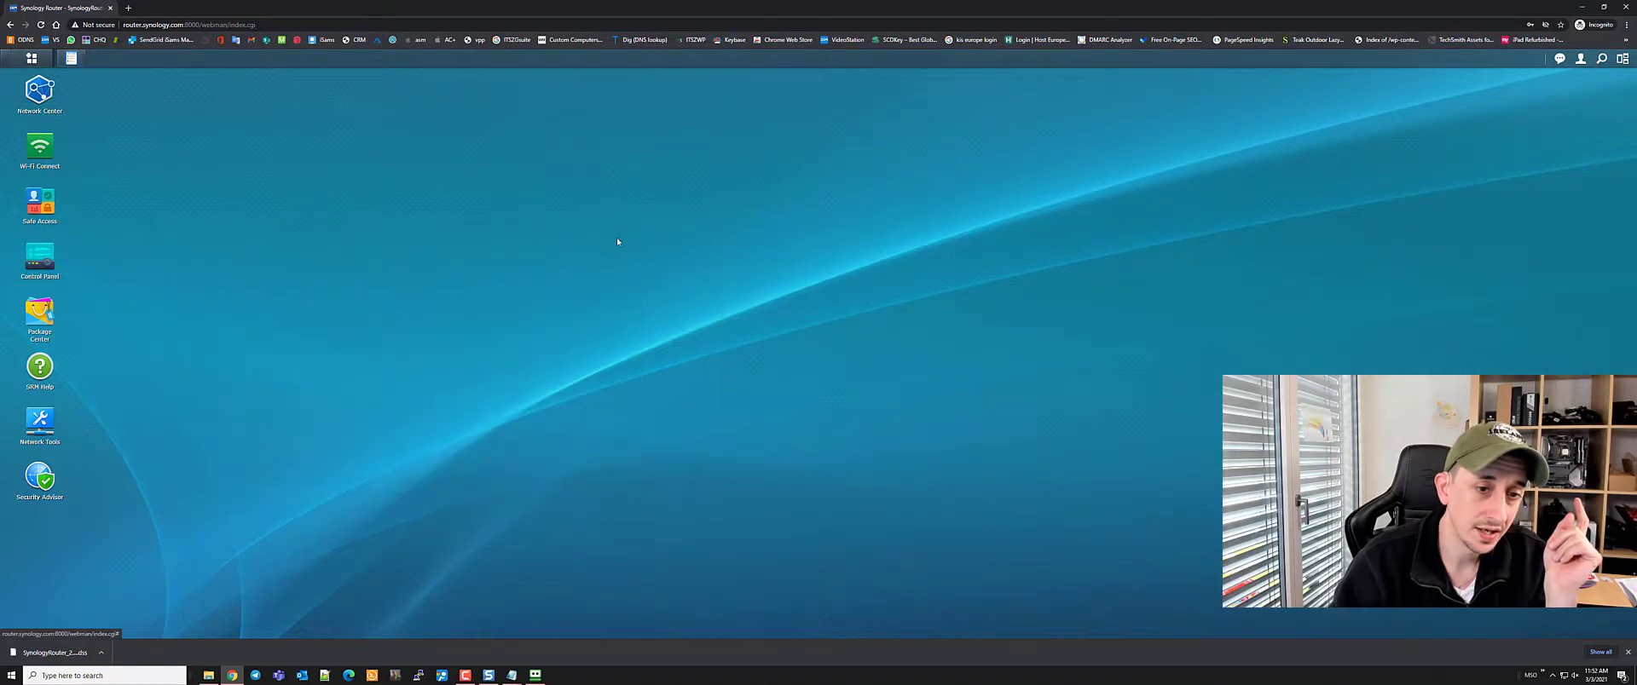
Open SRM Help from the desktop at full size, then start a new browser tab
{"action": "left_click", "coordinate": [31, 58]}
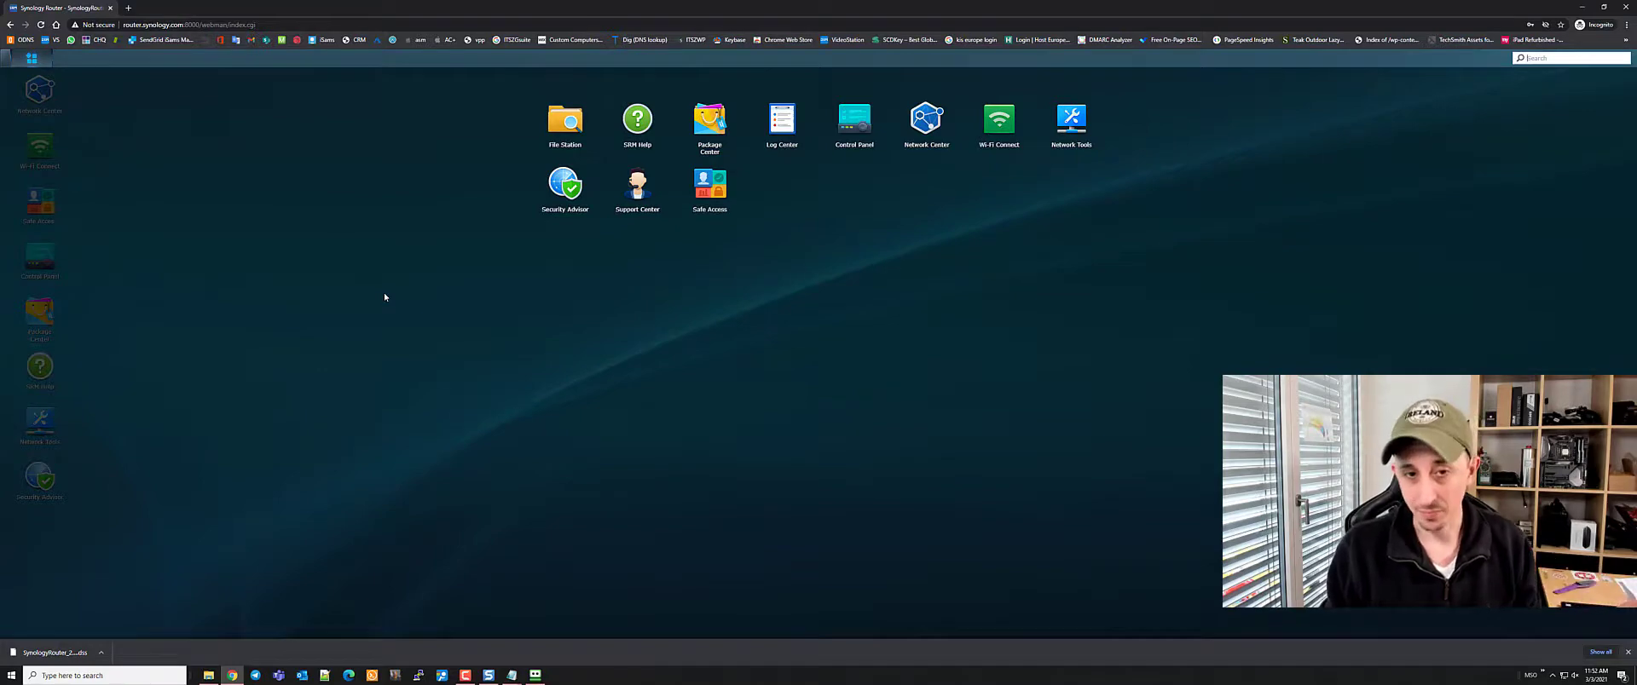
{"action": "left_click", "coordinate": [1261, 179]}
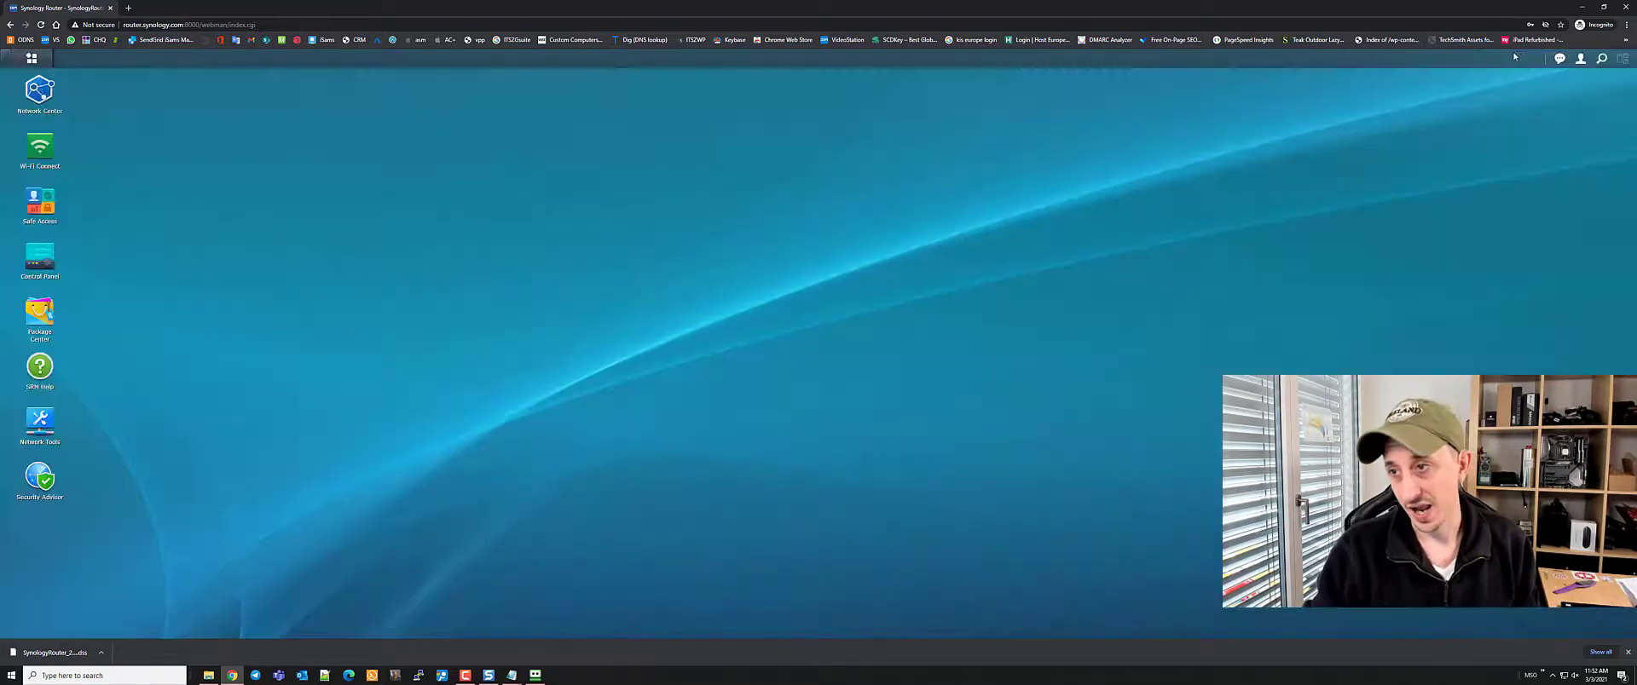
{"action": "left_click", "coordinate": [1598, 64]}
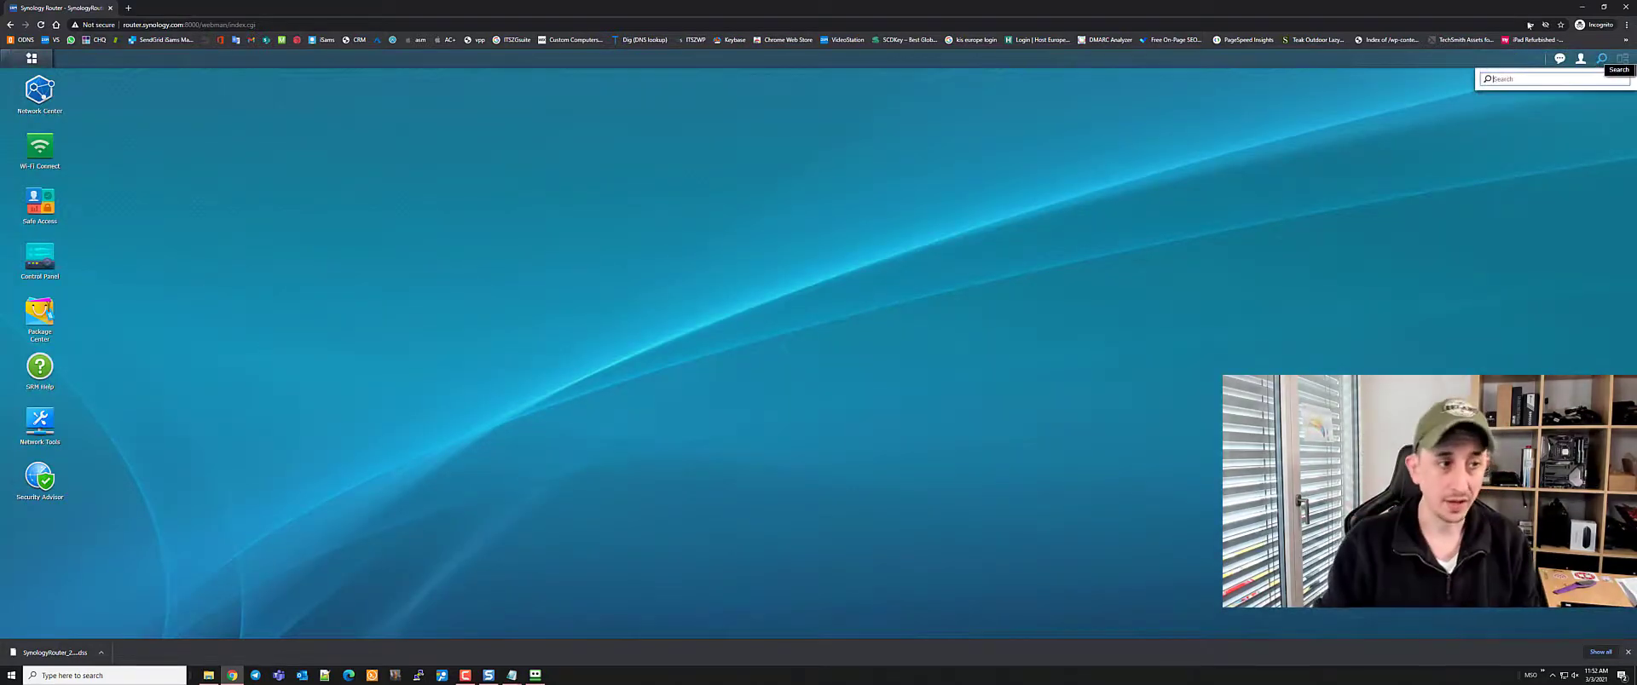
{"action": "left_click", "coordinate": [40, 367]}
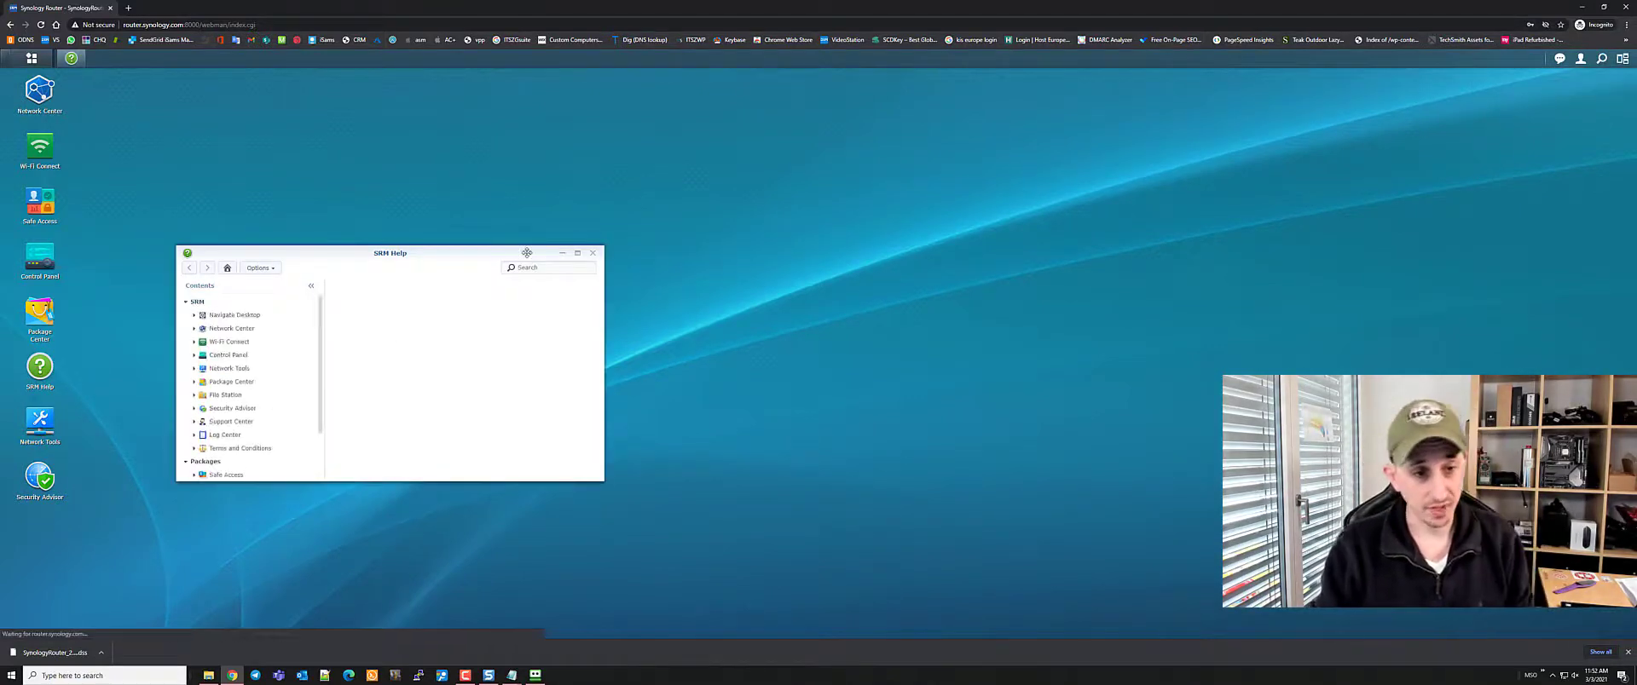
{"action": "left_click", "coordinate": [577, 252]}
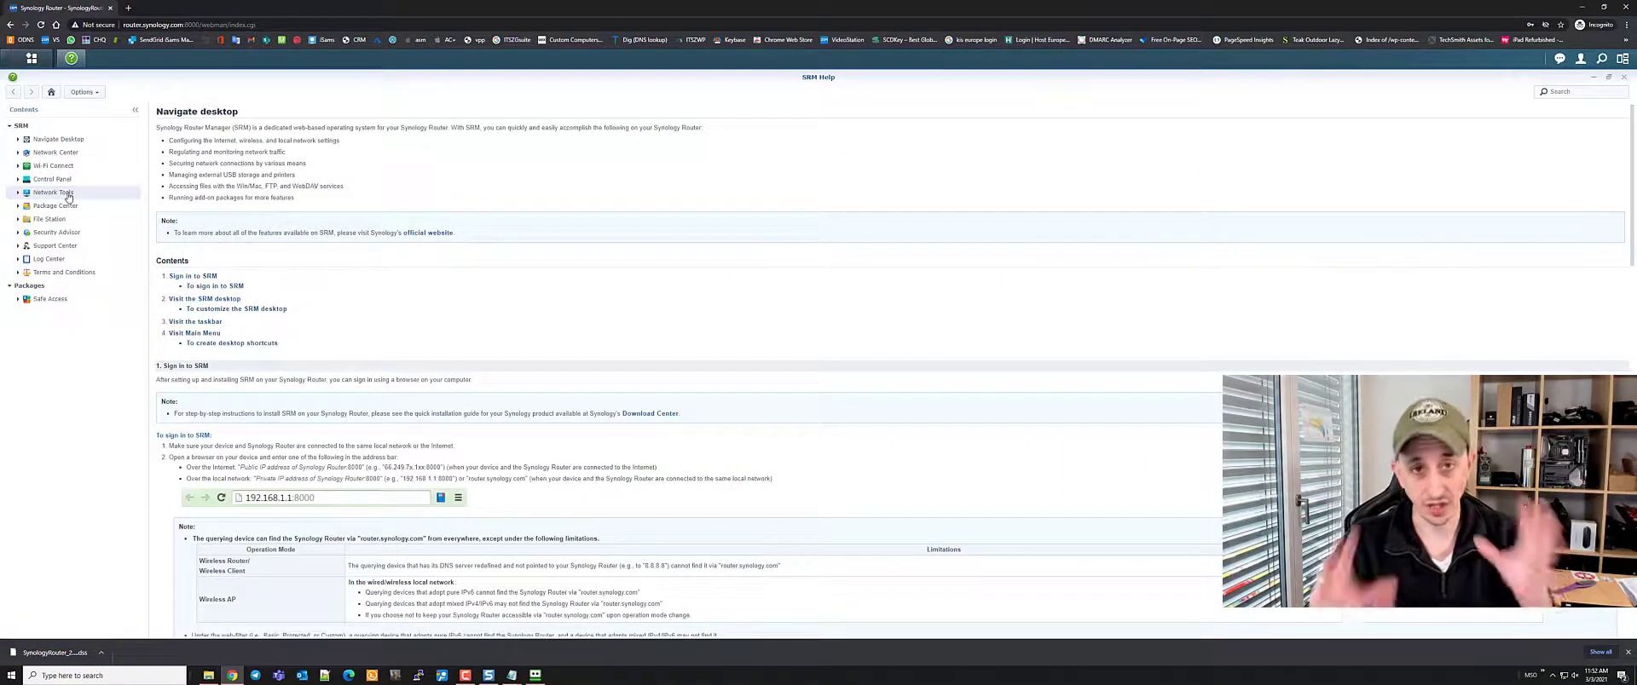
{"action": "left_click", "coordinate": [131, 7]}
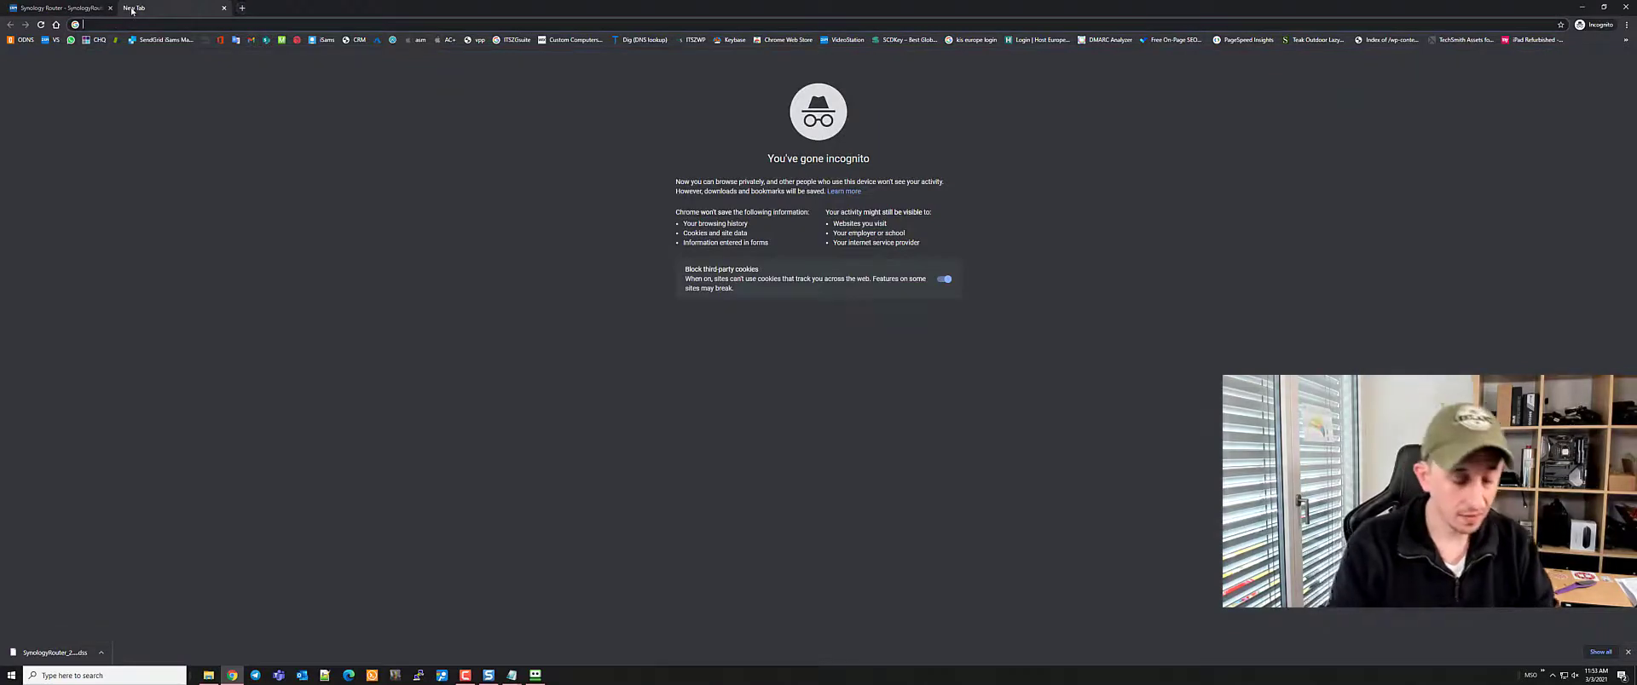
Search Google for 'synonogy', open synology.com and view its Documentation library
{"action": "type", "text": "synon"}
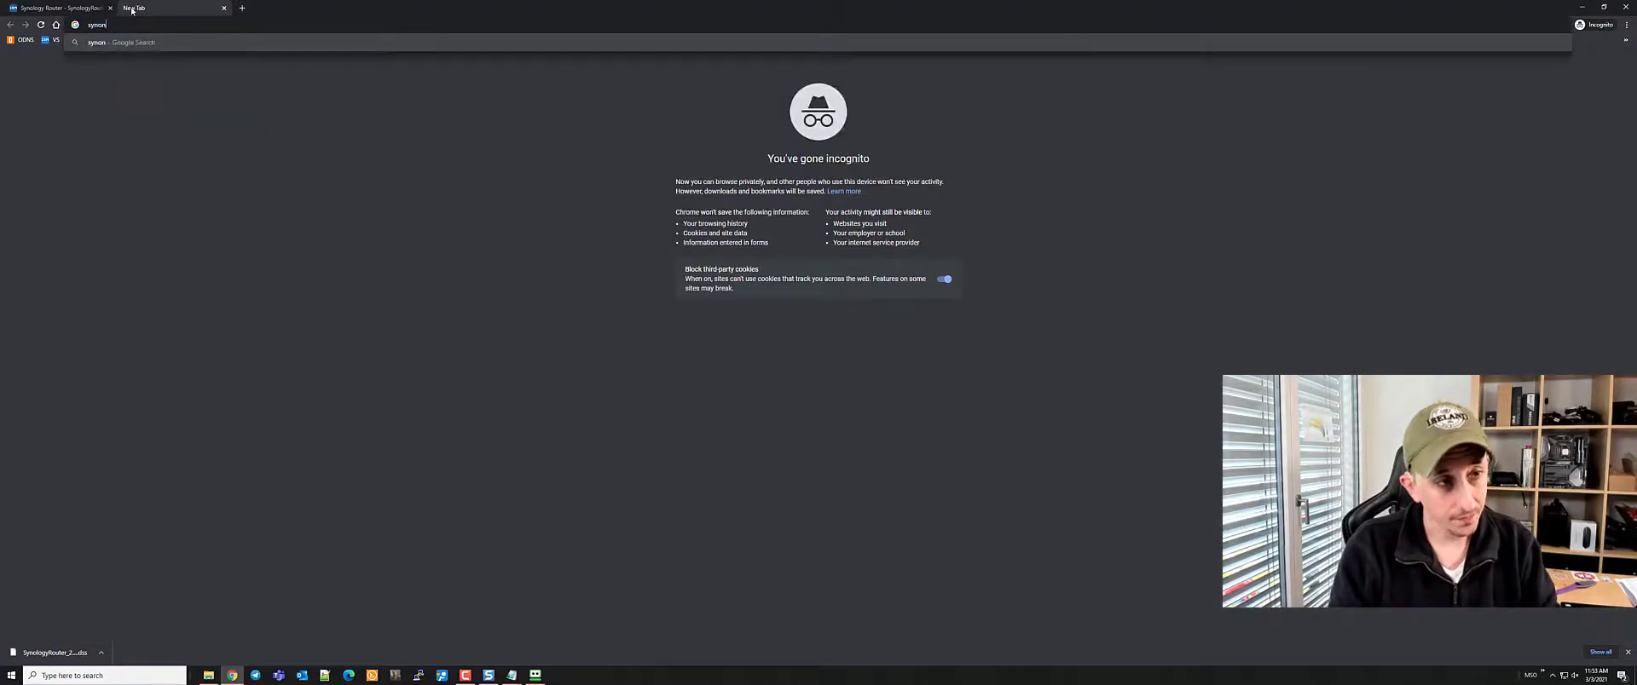
{"action": "type", "text": "ogy"}
{"action": "key", "text": "Return"}
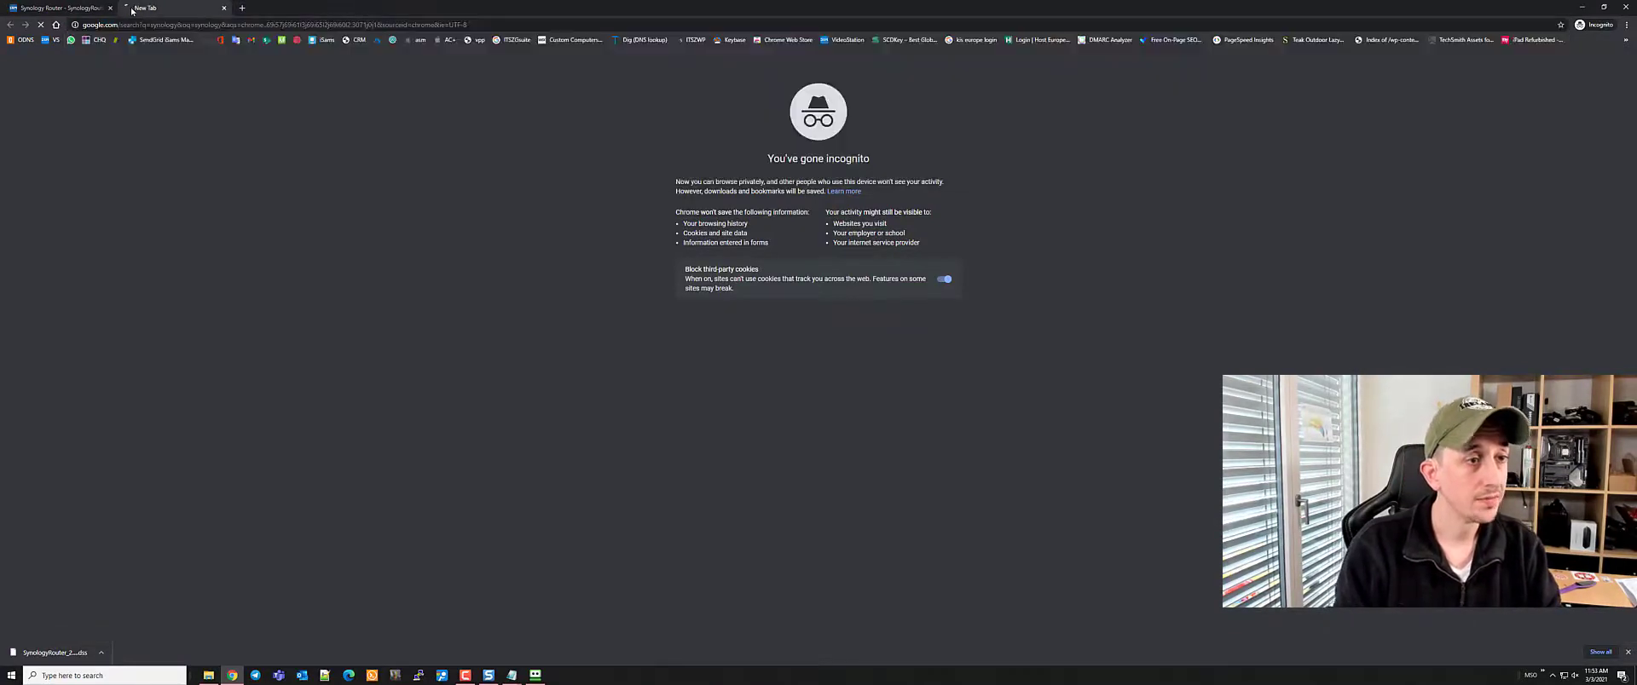
{"action": "left_click", "coordinate": [125, 165]}
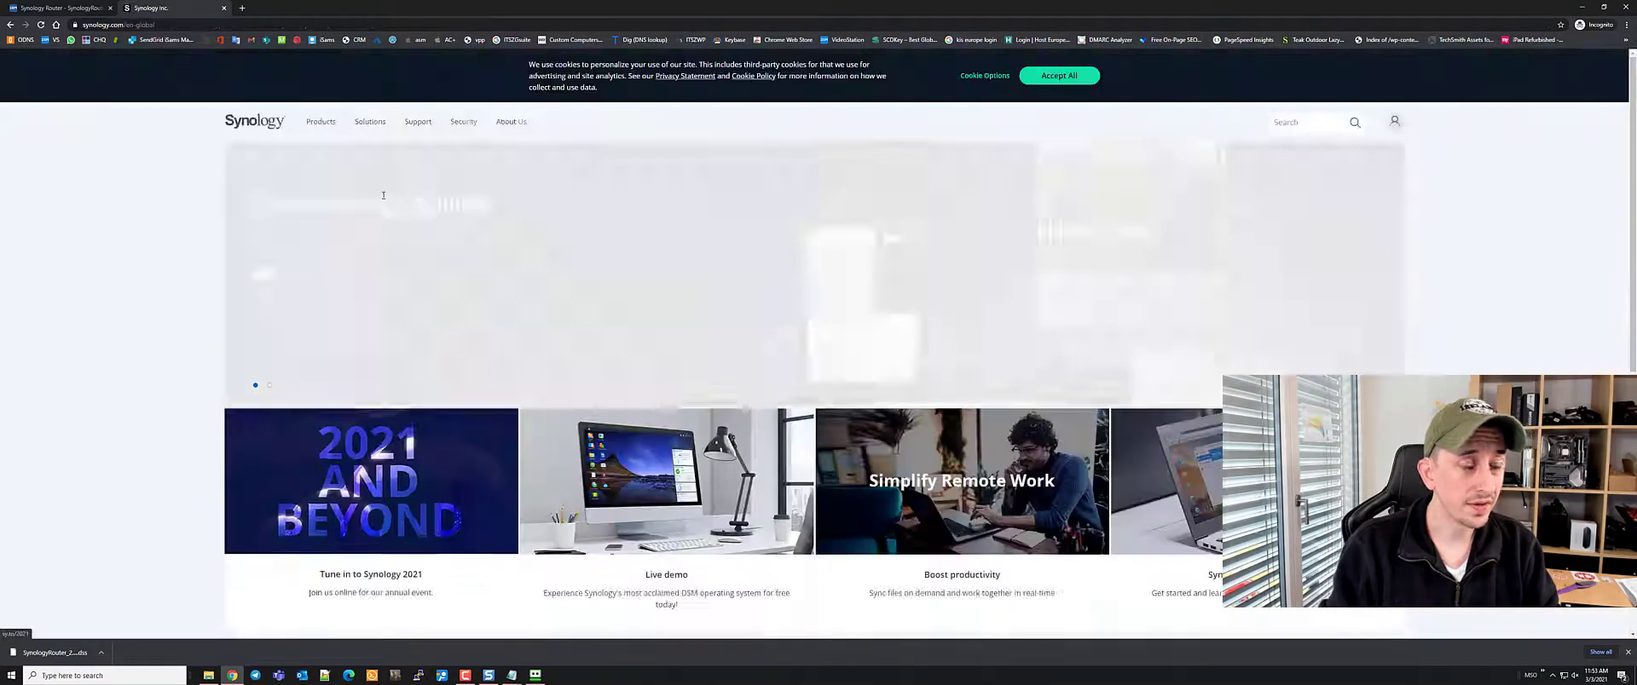
{"action": "mouse_move", "coordinate": [416, 123]}
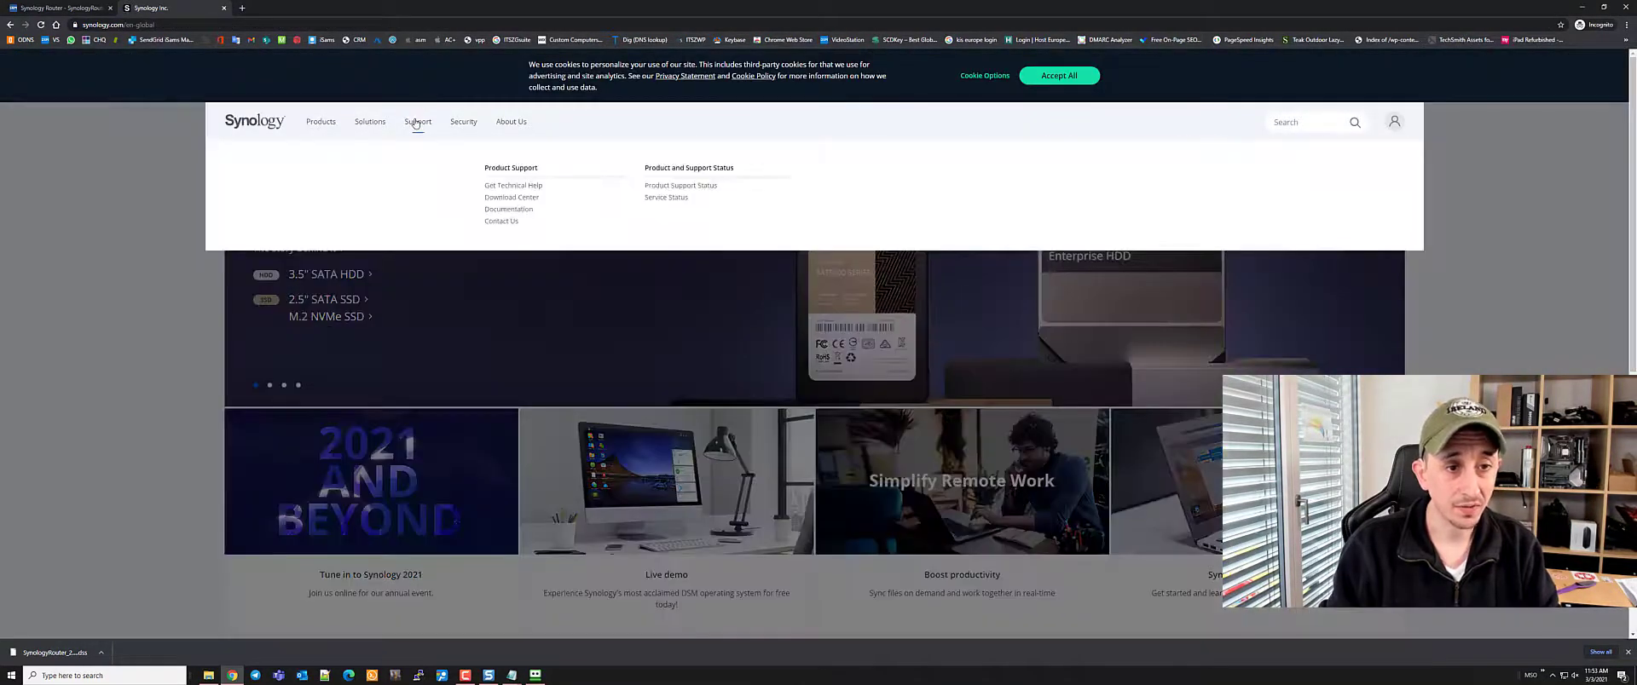
{"action": "left_click", "coordinate": [507, 208]}
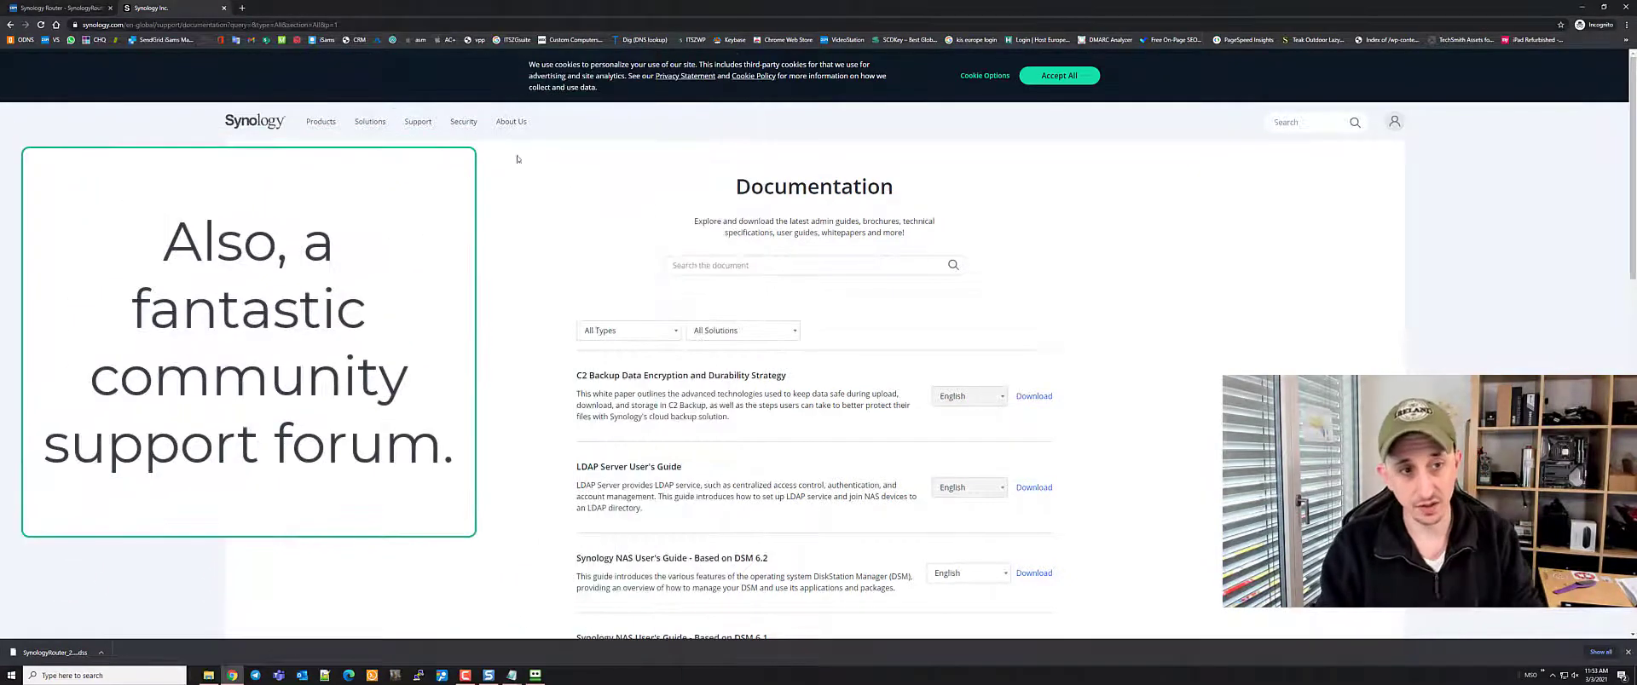
Open the Synology Support Center from the Support menu and scroll through it
{"action": "mouse_move", "coordinate": [415, 126]}
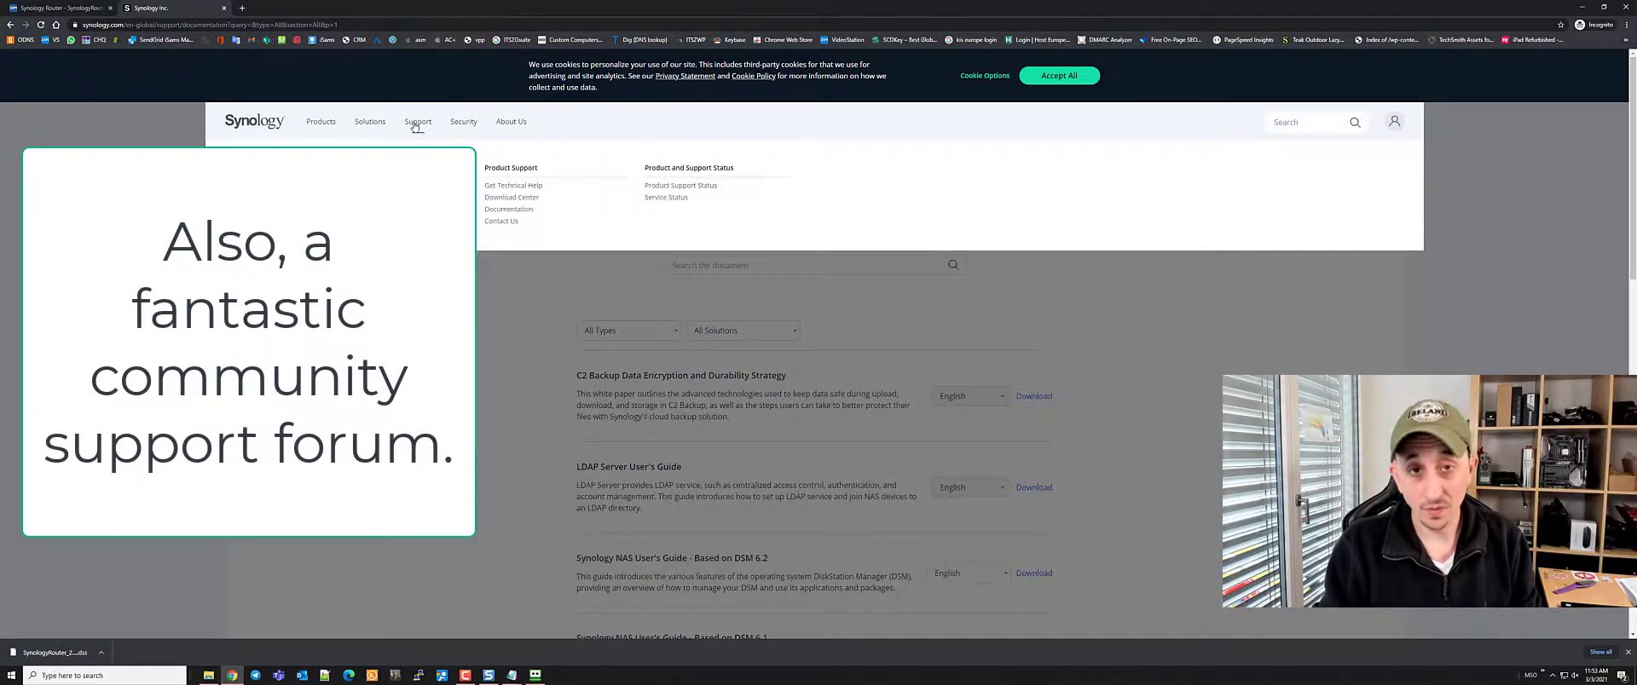
{"action": "left_click", "coordinate": [503, 187]}
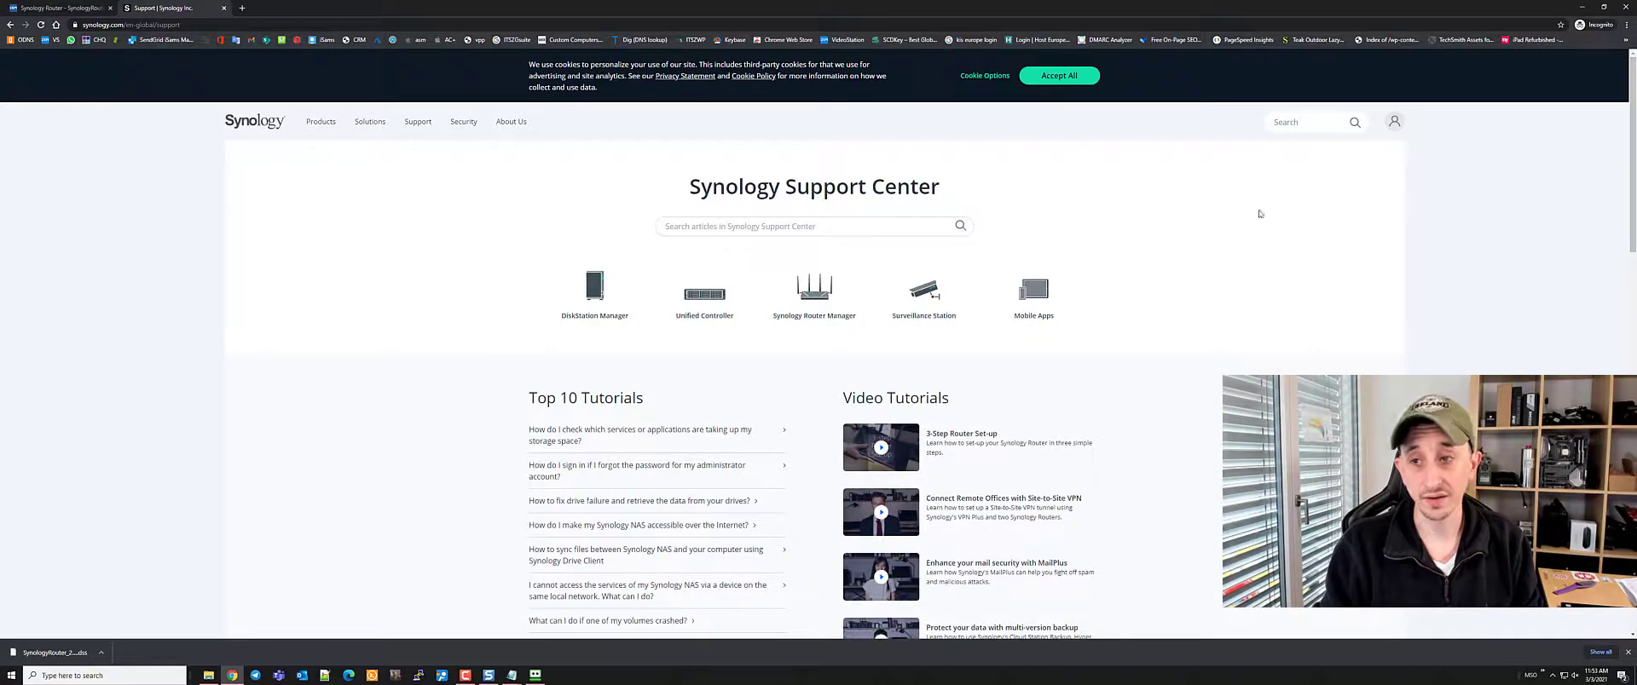
{"action": "scroll", "coordinate": [903, 325], "scroll_direction": "down", "scroll_amount": 1}
{"action": "scroll", "coordinate": [1194, 256], "scroll_direction": "up", "scroll_amount": 1}
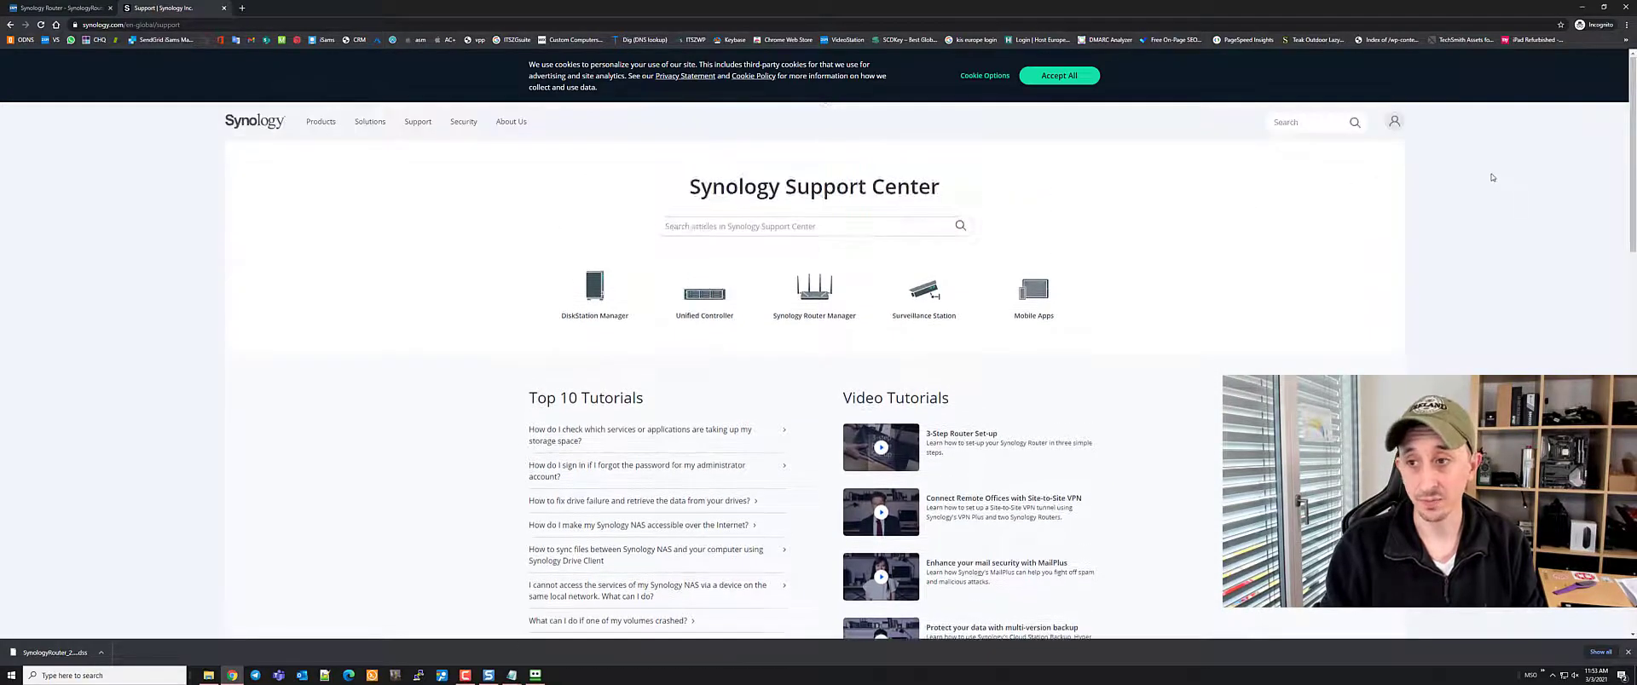